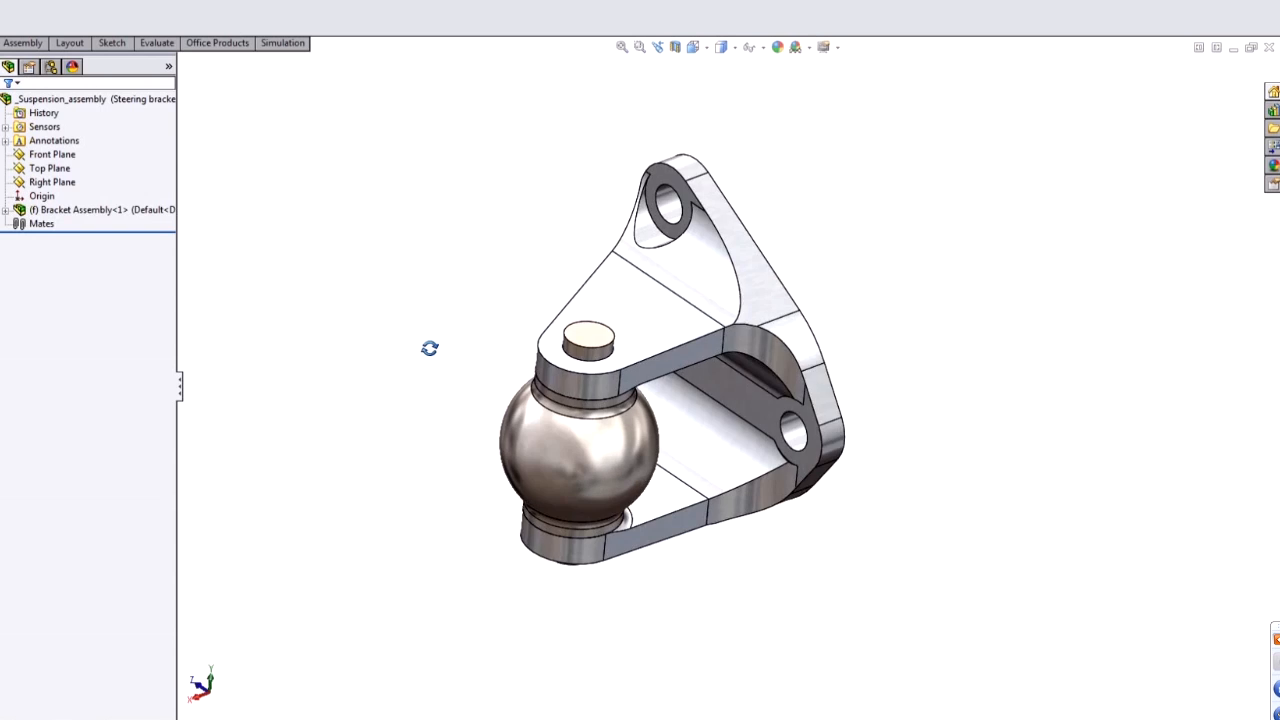
# - Turn off the SolidWorks Simulation add-in without saving the simulation data
pyautogui.click(236, 2)
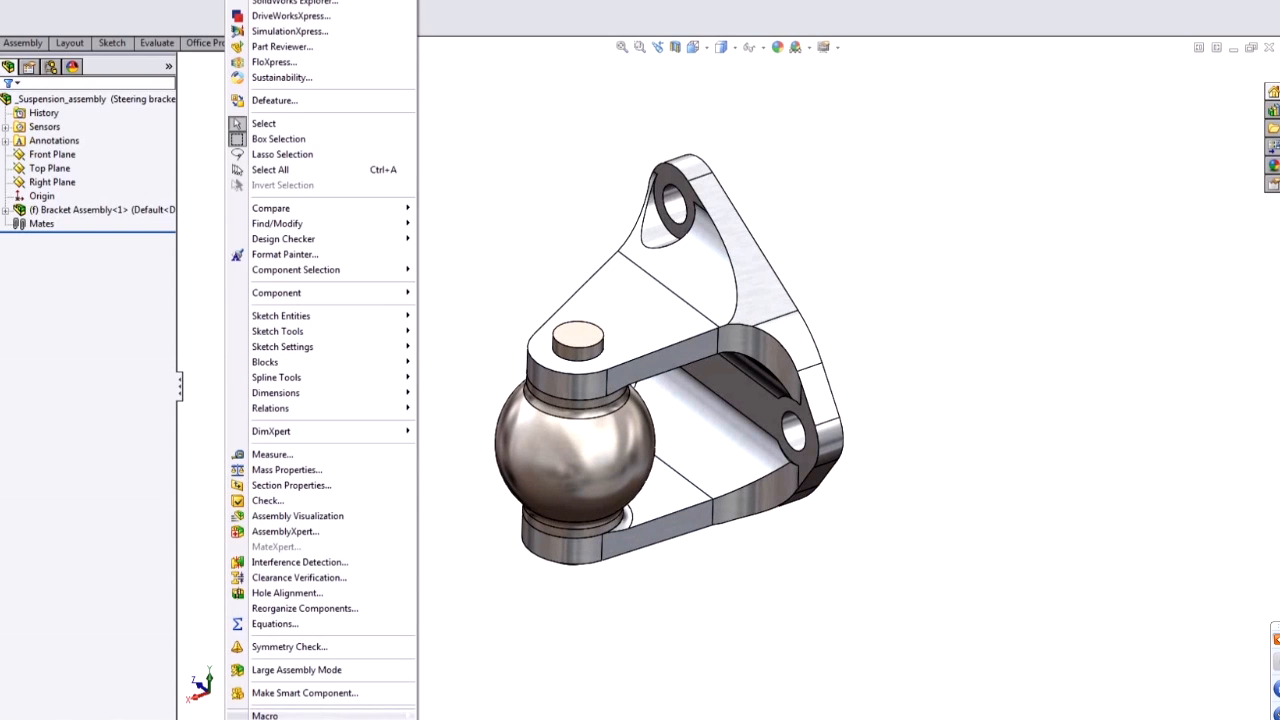
pyautogui.click(300, 718)
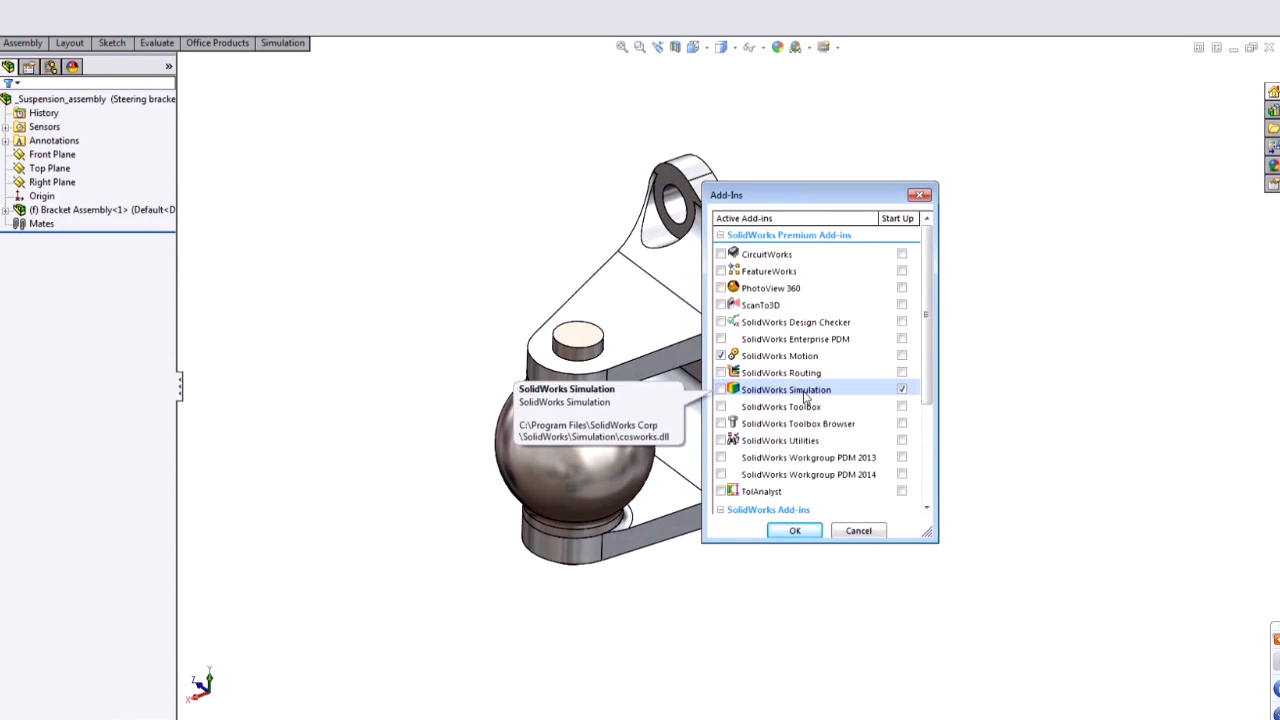
pyautogui.click(792, 530)
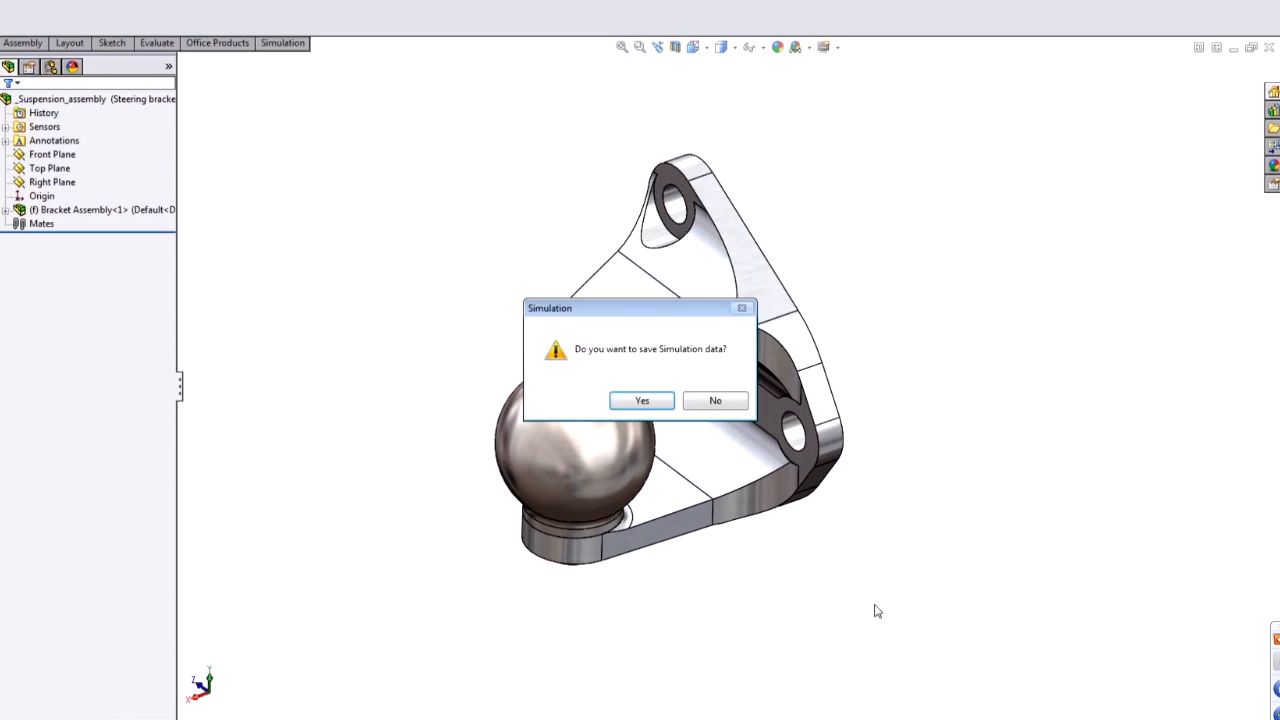
pyautogui.click(716, 405)
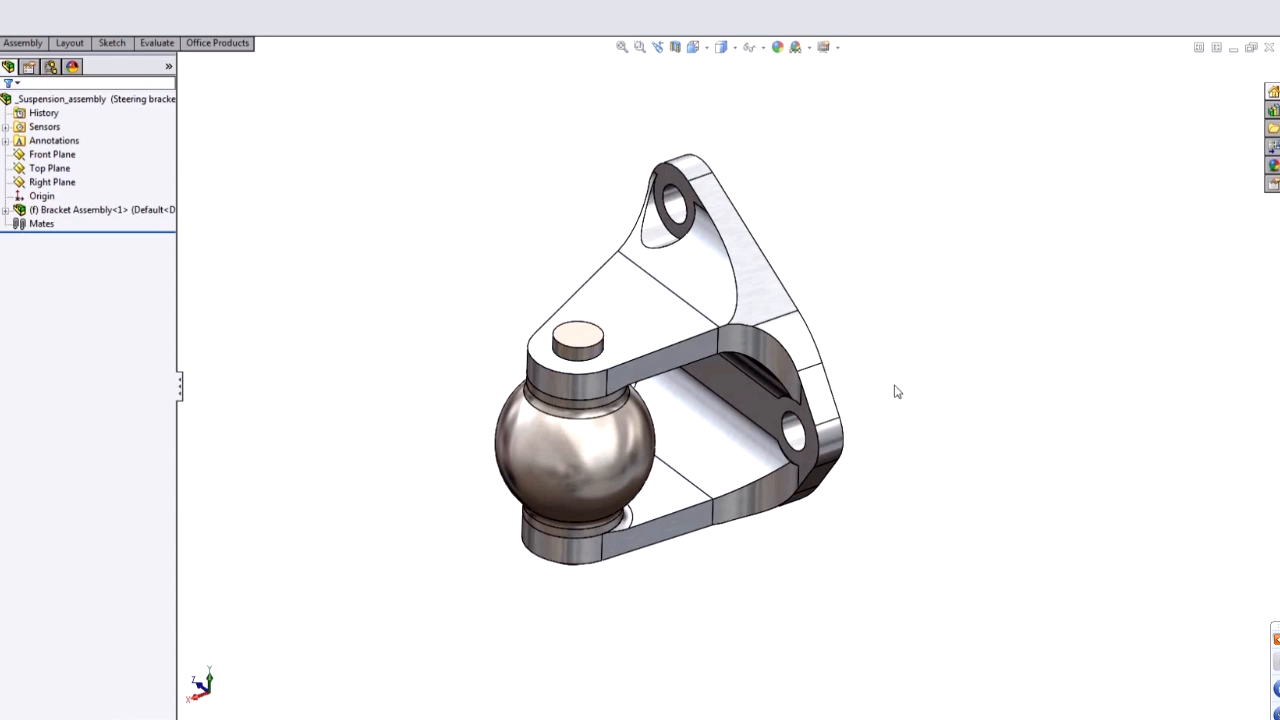
pyautogui.rightClick(646, 320)
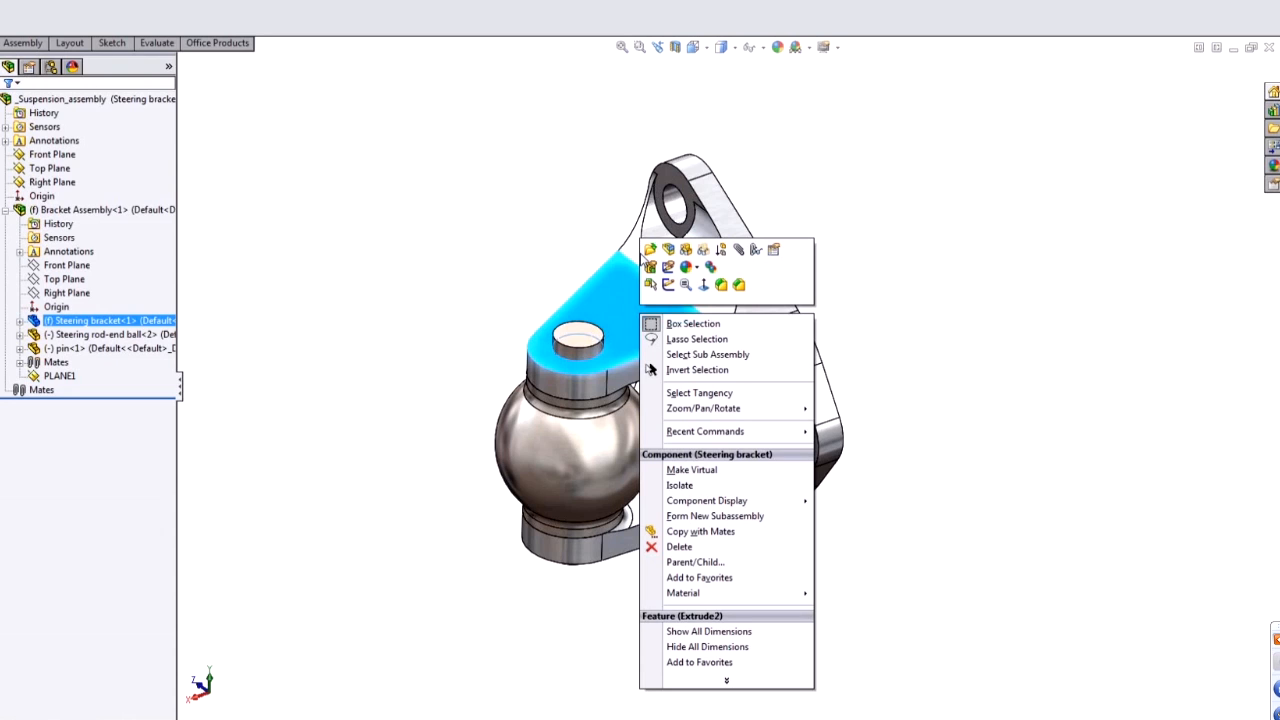
pyautogui.click(433, 159)
pyautogui.moveTo(567, 271)
pyautogui.mouseDown(button='middle')
pyautogui.moveTo(551, 254)
pyautogui.moveTo(557, 275)
pyautogui.mouseUp(button='middle')
pyautogui.scroll(-1, 585, 369)
pyautogui.moveTo(585, 369)
pyautogui.mouseDown(button='middle')
pyautogui.moveTo(614, 383)
pyautogui.moveTo(607, 372)
pyautogui.mouseUp(button='middle')
# - Save the suspension assembly as the part file _Suspension_assembly.SLDPRT, including all components
pyautogui.click(120, 1)
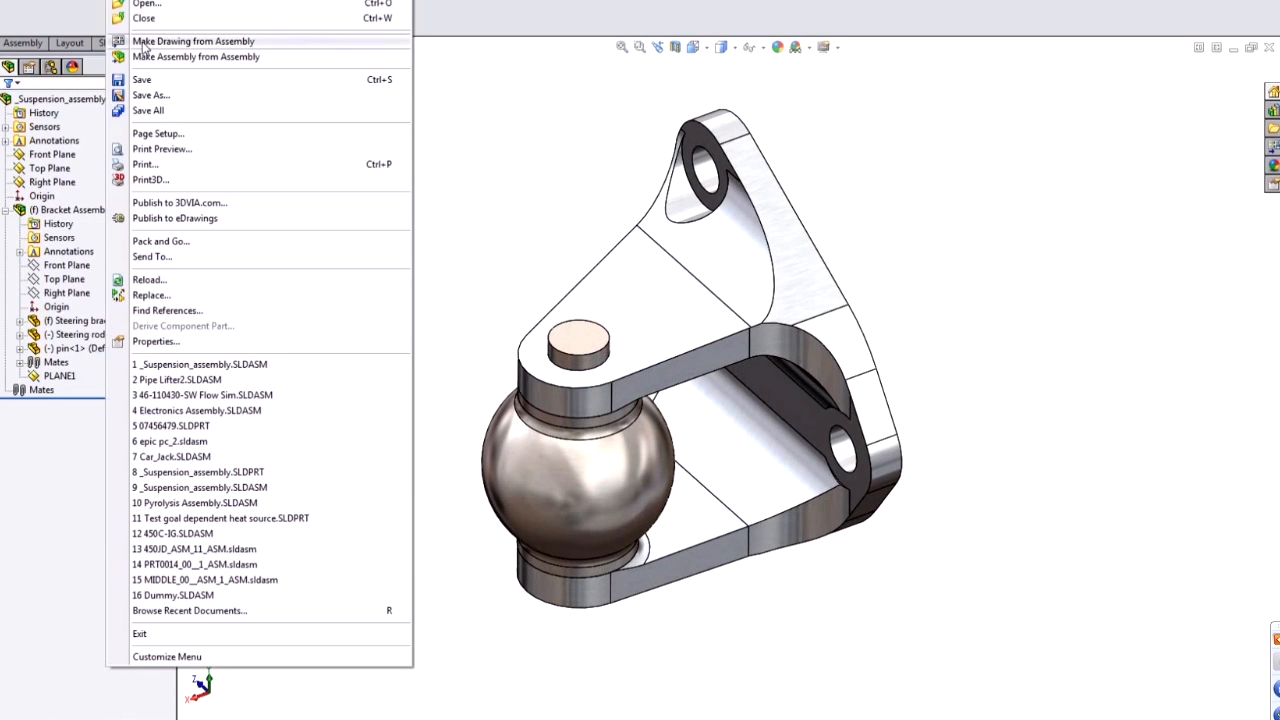
pyautogui.click(160, 95)
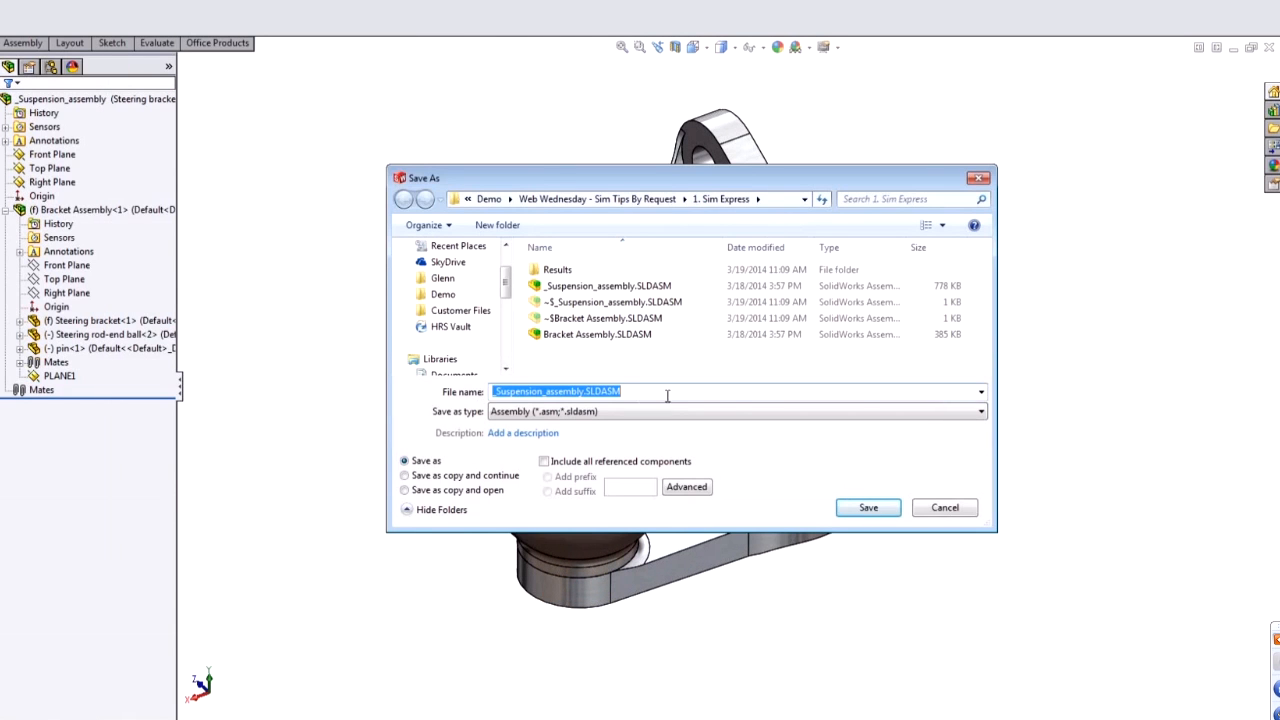
pyautogui.click(666, 412)
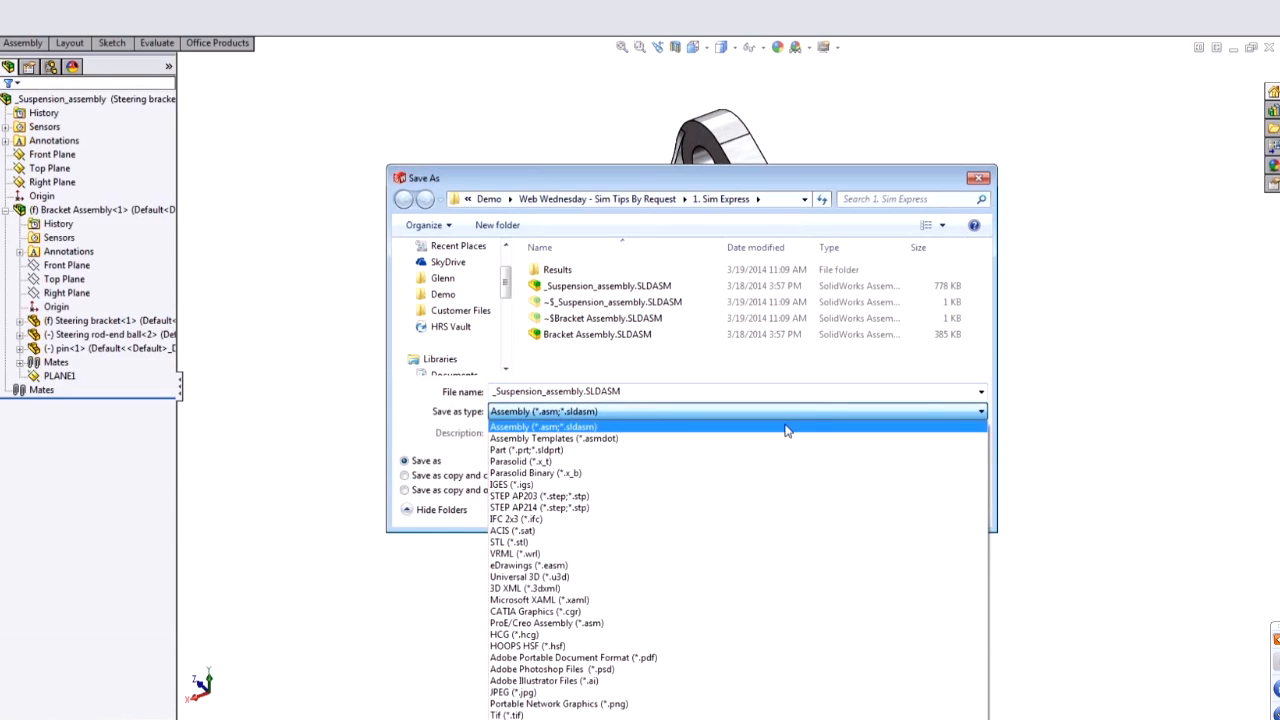
pyautogui.click(576, 452)
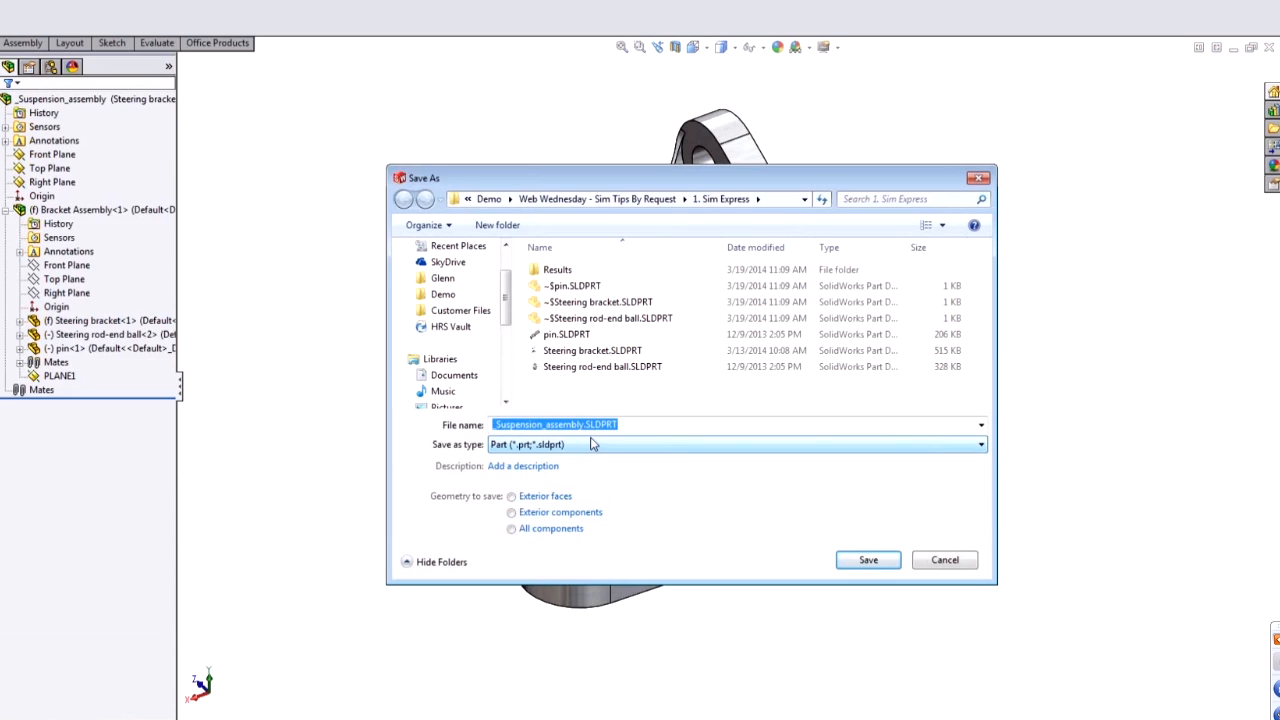
pyautogui.click(511, 531)
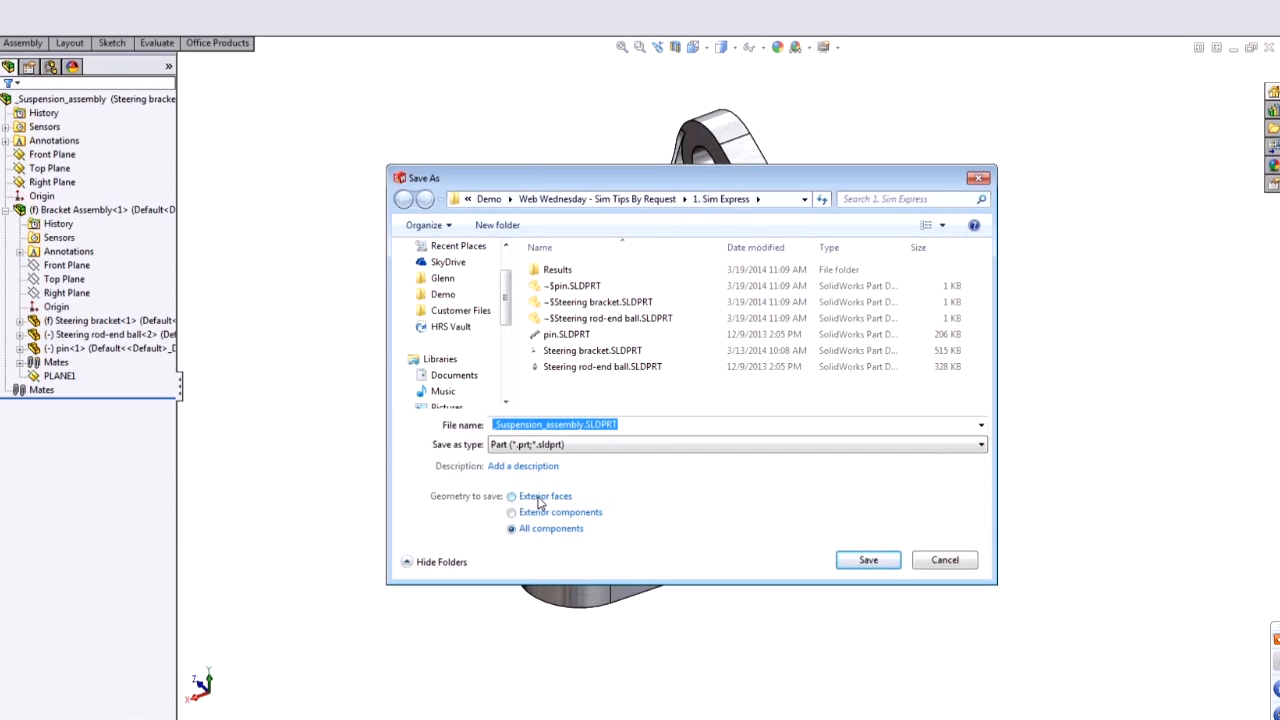
pyautogui.click(876, 561)
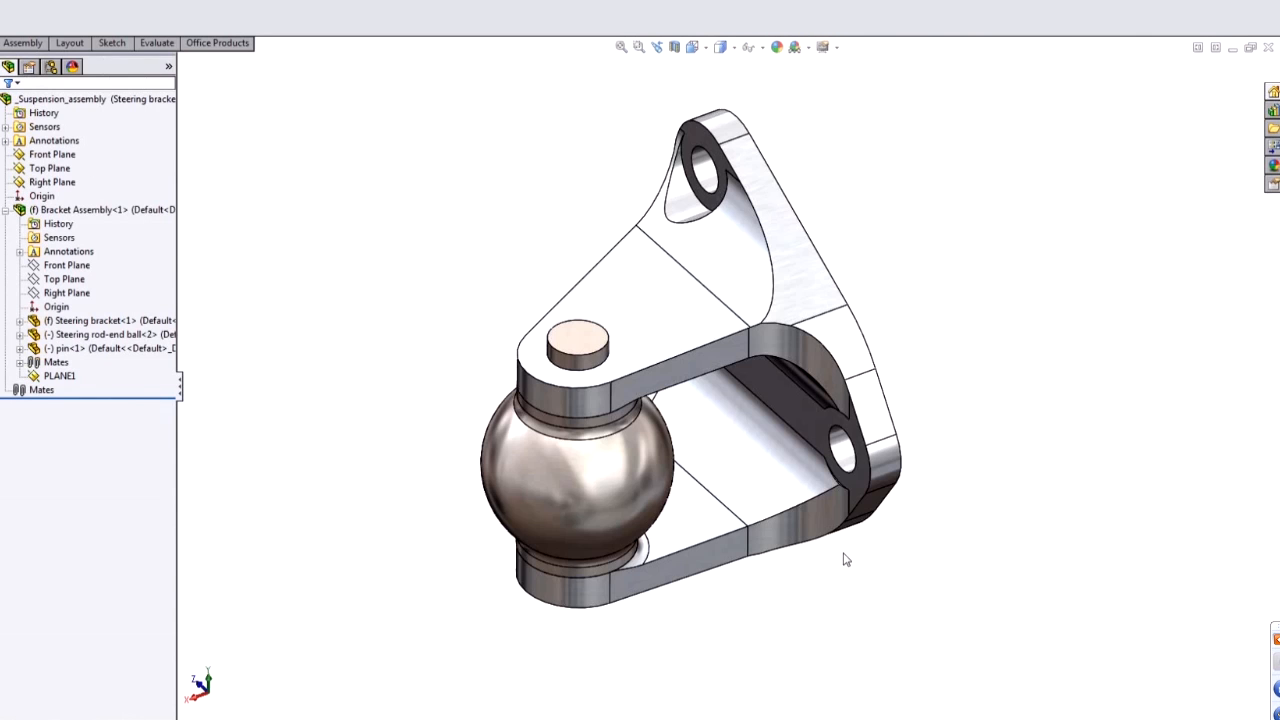
# - Close the suspension assembly and open the part file _Suspension_assembly.SLDPRT
pyautogui.click(1268, 48)
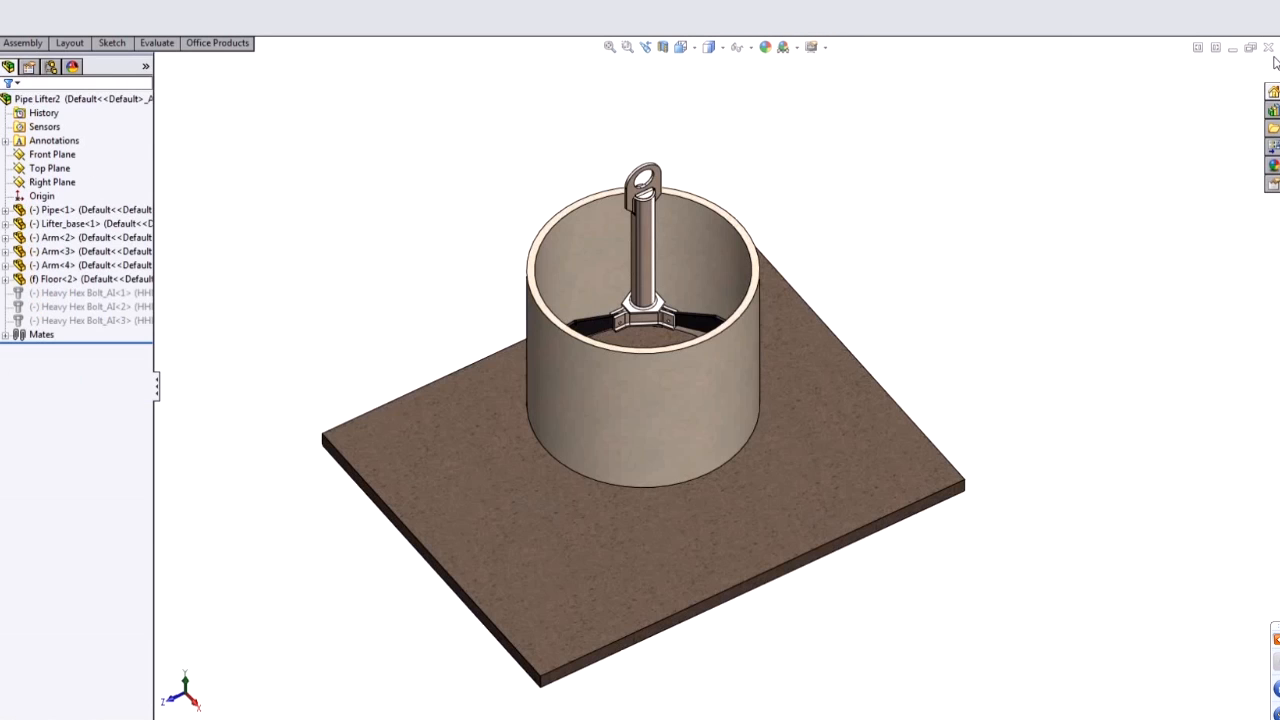
pyautogui.click(122, 2)
pyautogui.click(147, 4)
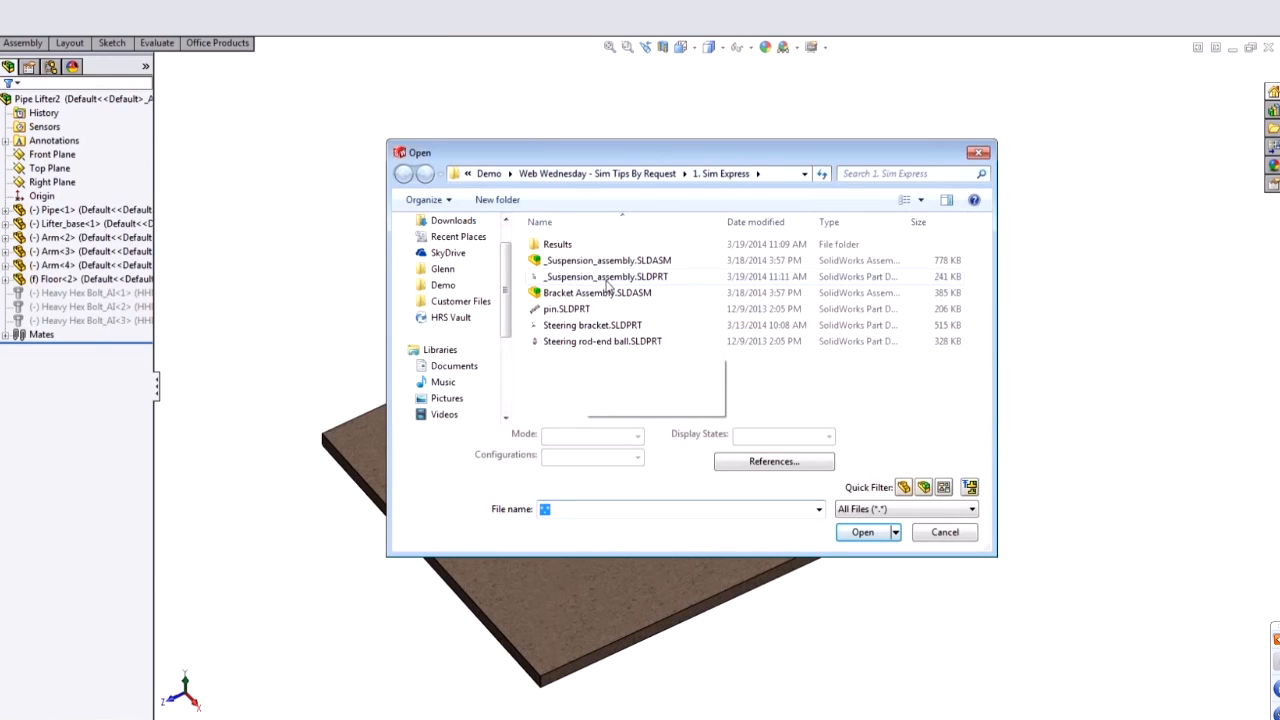
pyautogui.click(612, 277)
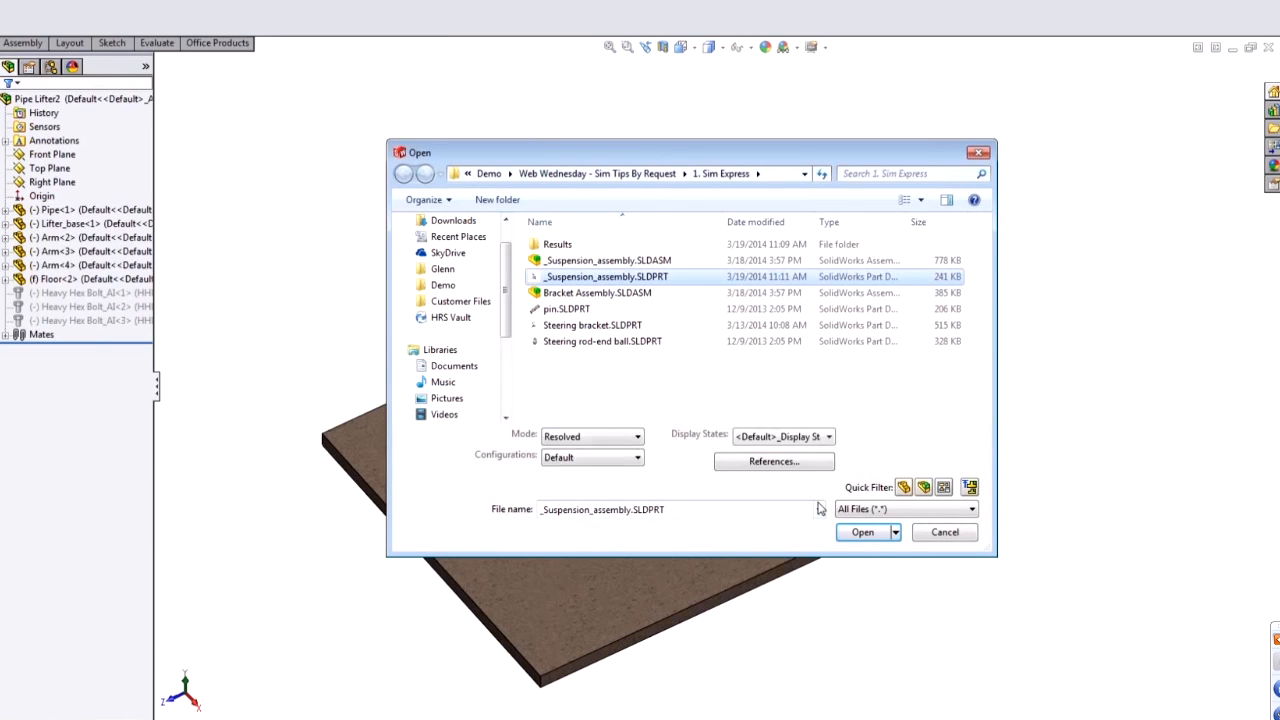
pyautogui.click(862, 535)
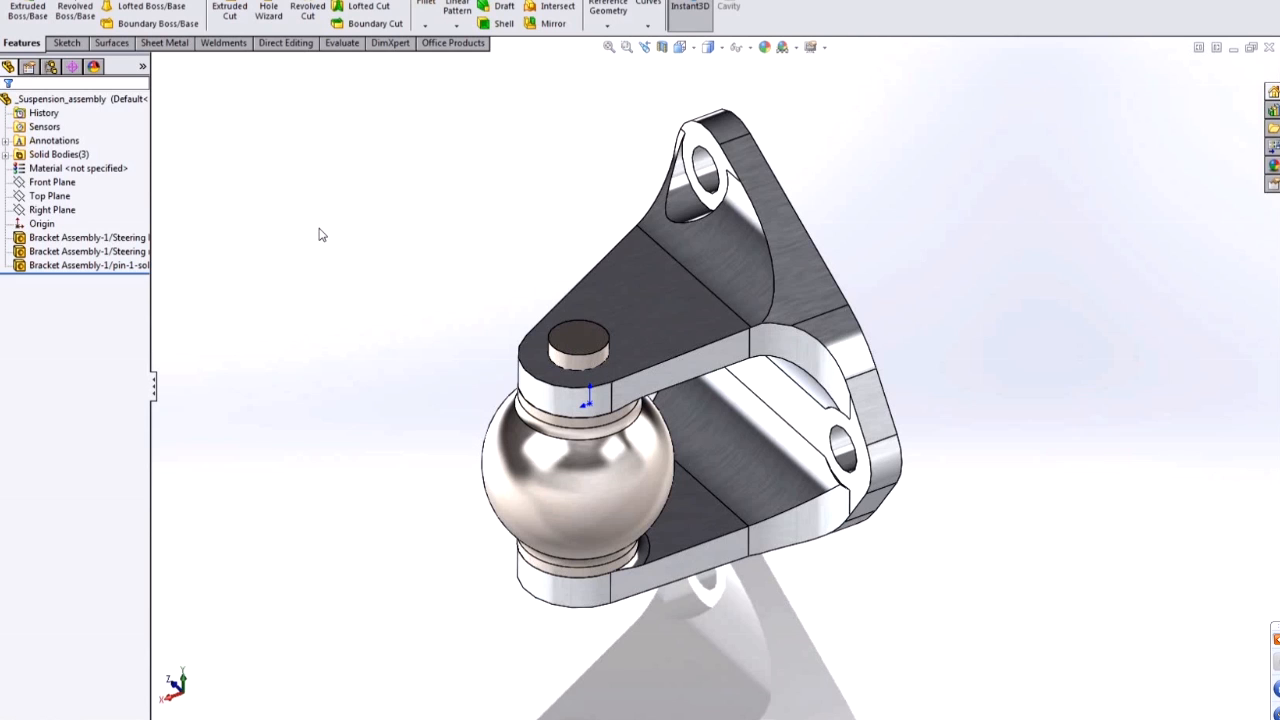
# - Expand the part's solid bodies and highlight the bracket, rod-end ball and pin bodies one by one
pyautogui.doubleClick(70, 156)
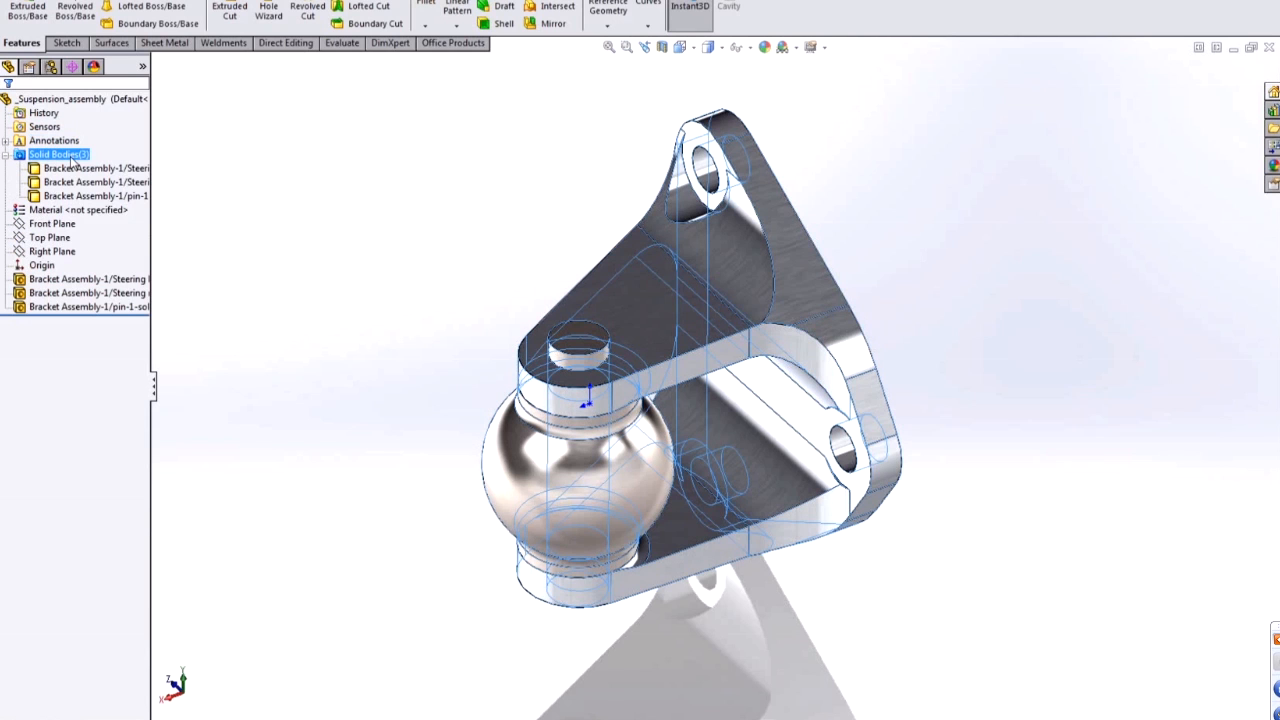
pyautogui.click(76, 168)
pyautogui.click(78, 183)
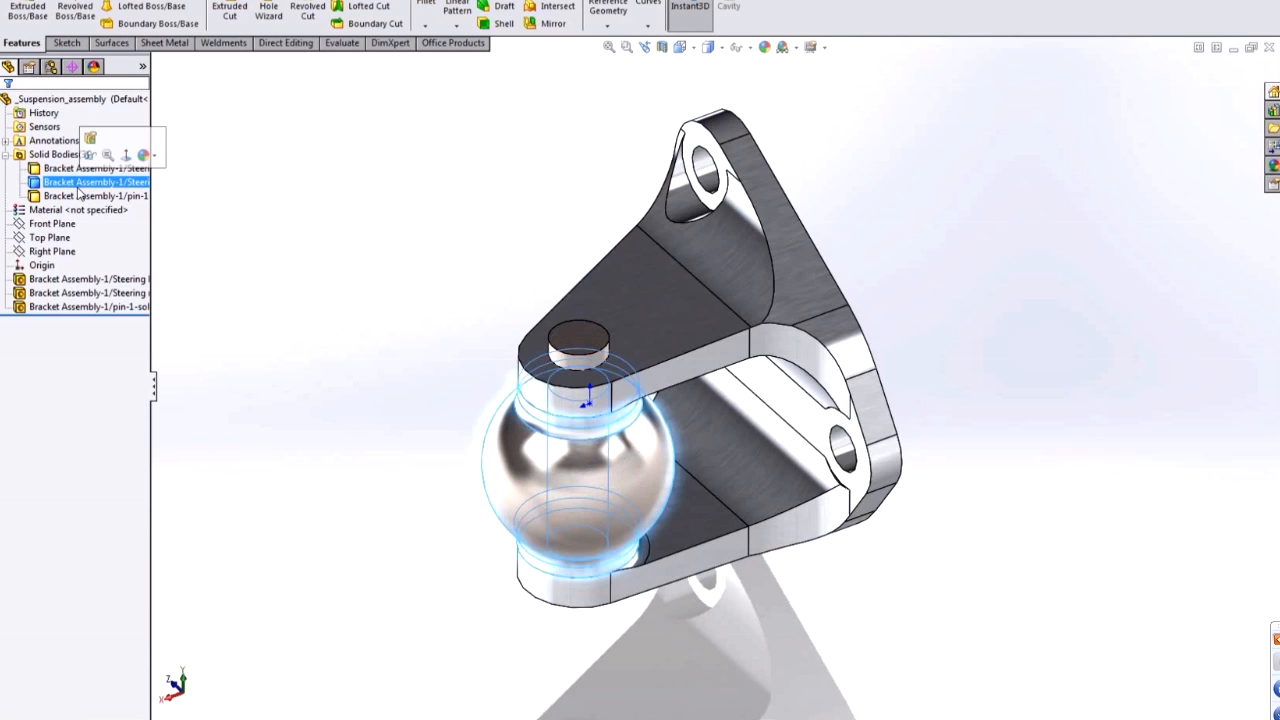
pyautogui.click(80, 196)
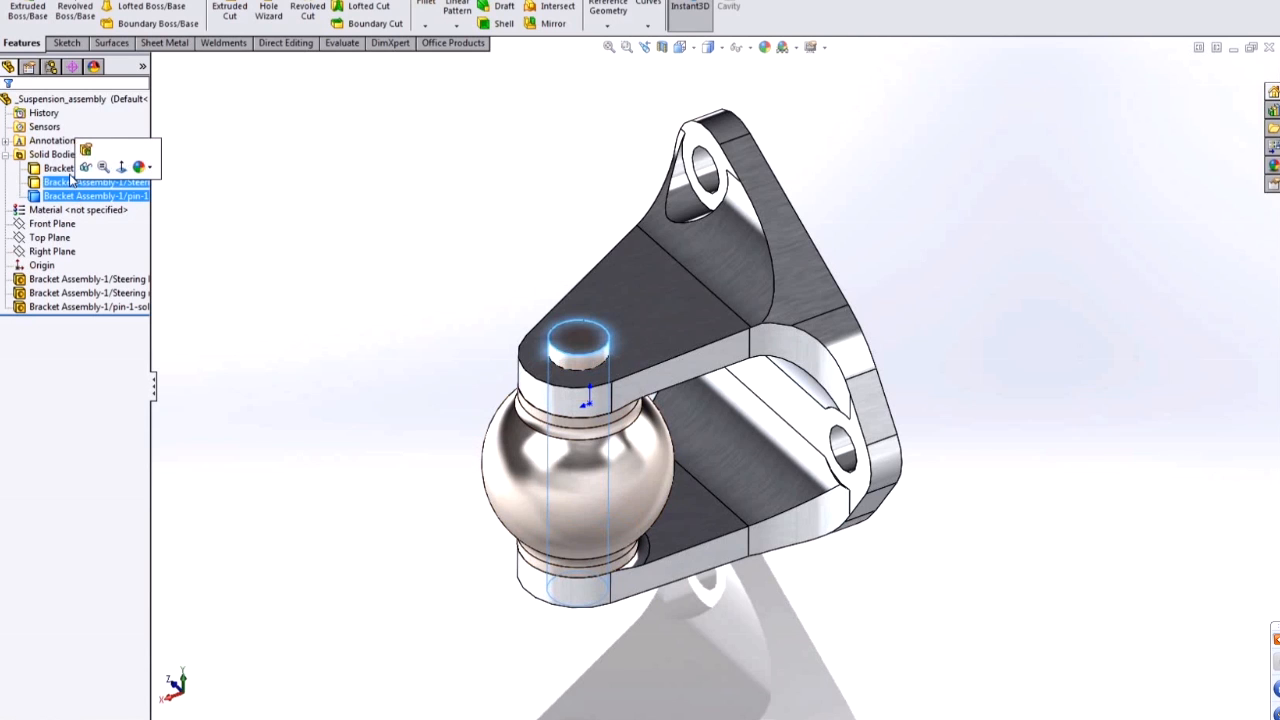
pyautogui.click(80, 168)
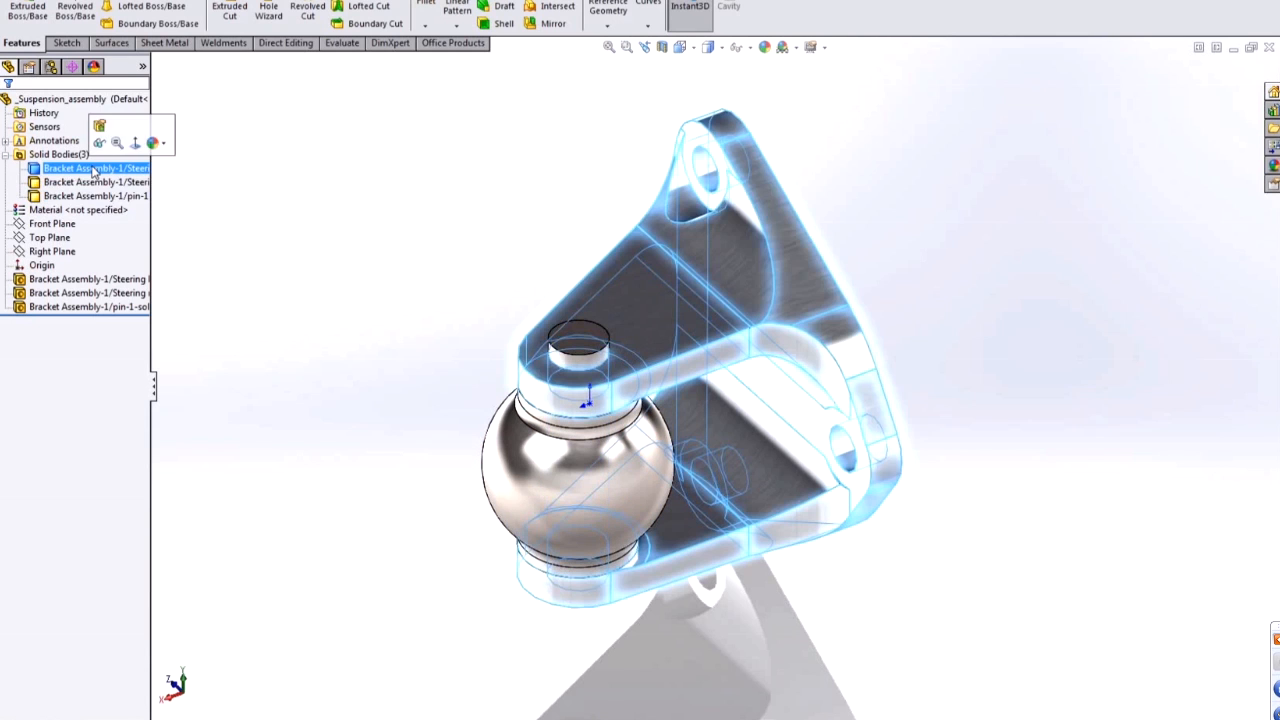
pyautogui.click(291, 207)
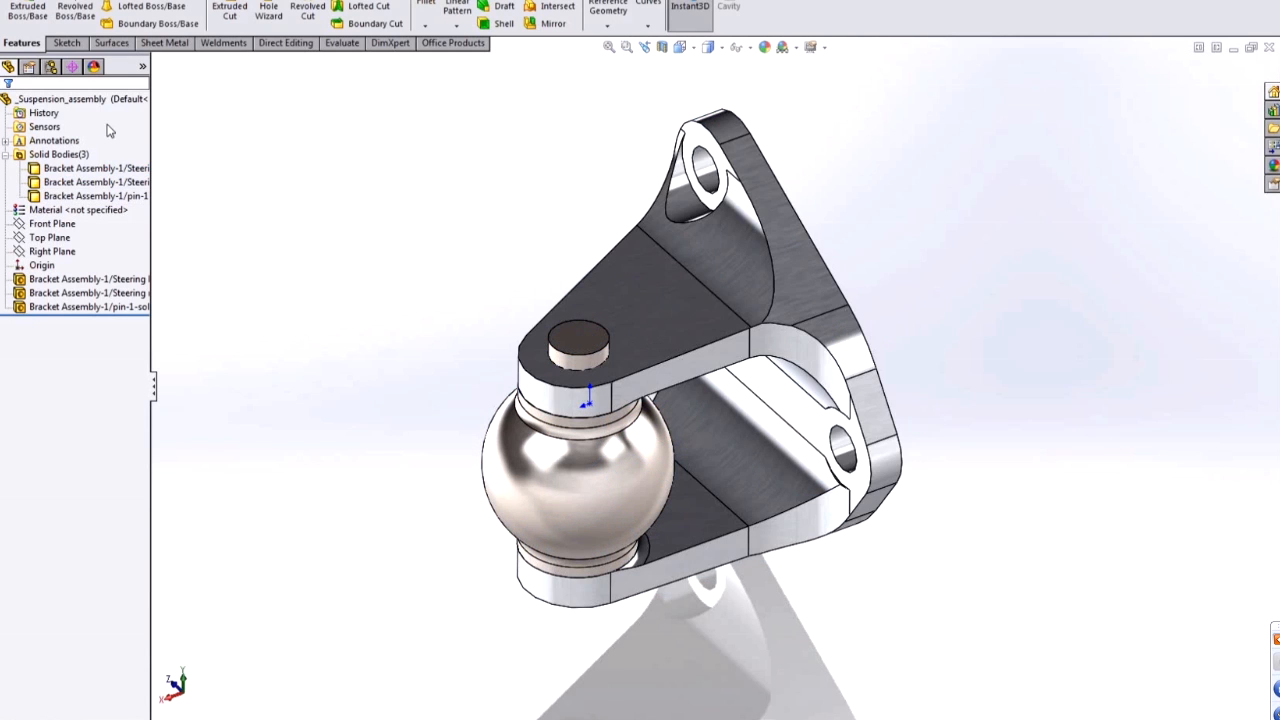
# - Combine the bracket, rod-end ball and pin bodies into a single solid body
pyautogui.click(118, 170)
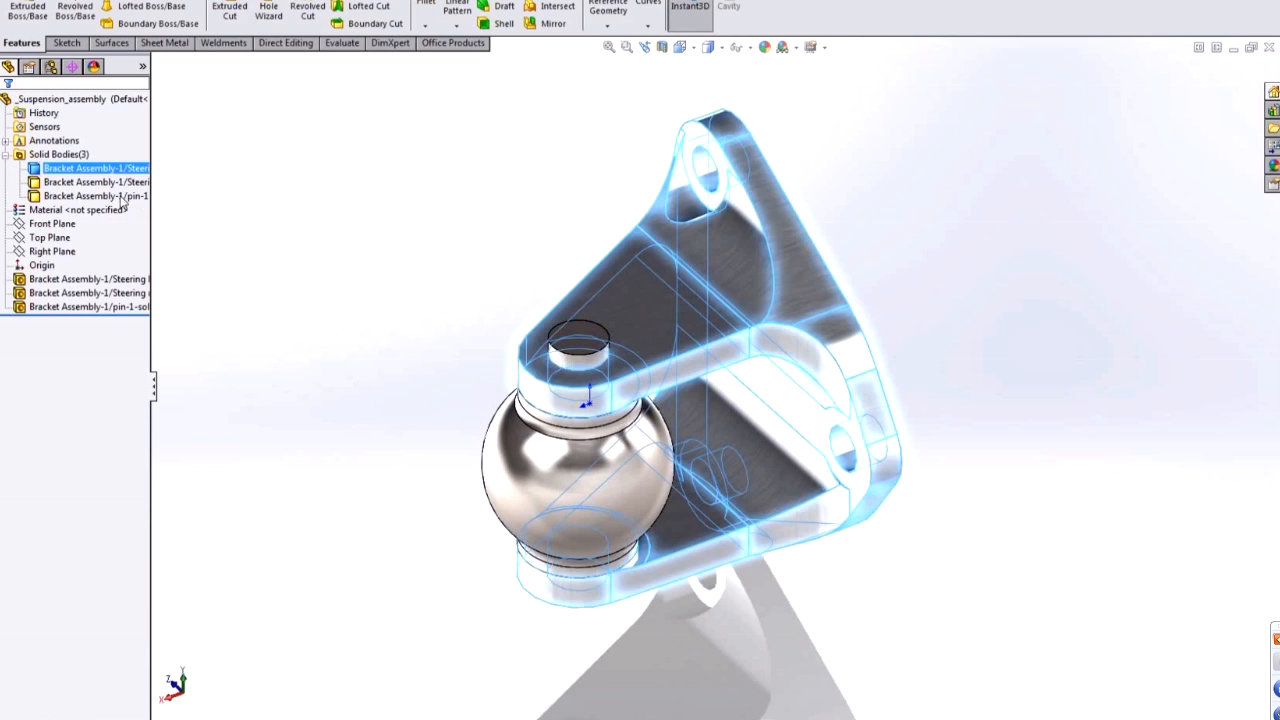
pyautogui.keyDown('shift'); pyautogui.click(121, 197); pyautogui.keyUp('shift')
pyautogui.rightClick(122, 198)
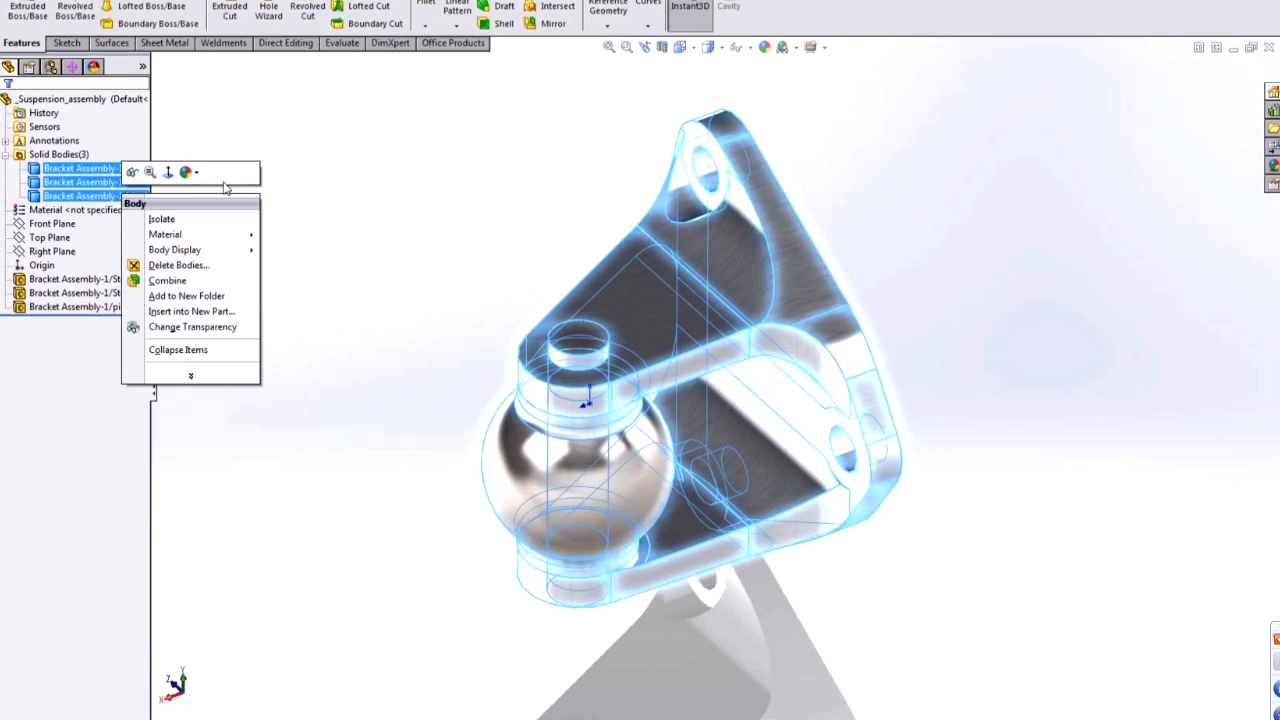
pyautogui.click(166, 283)
pyautogui.click(8, 107)
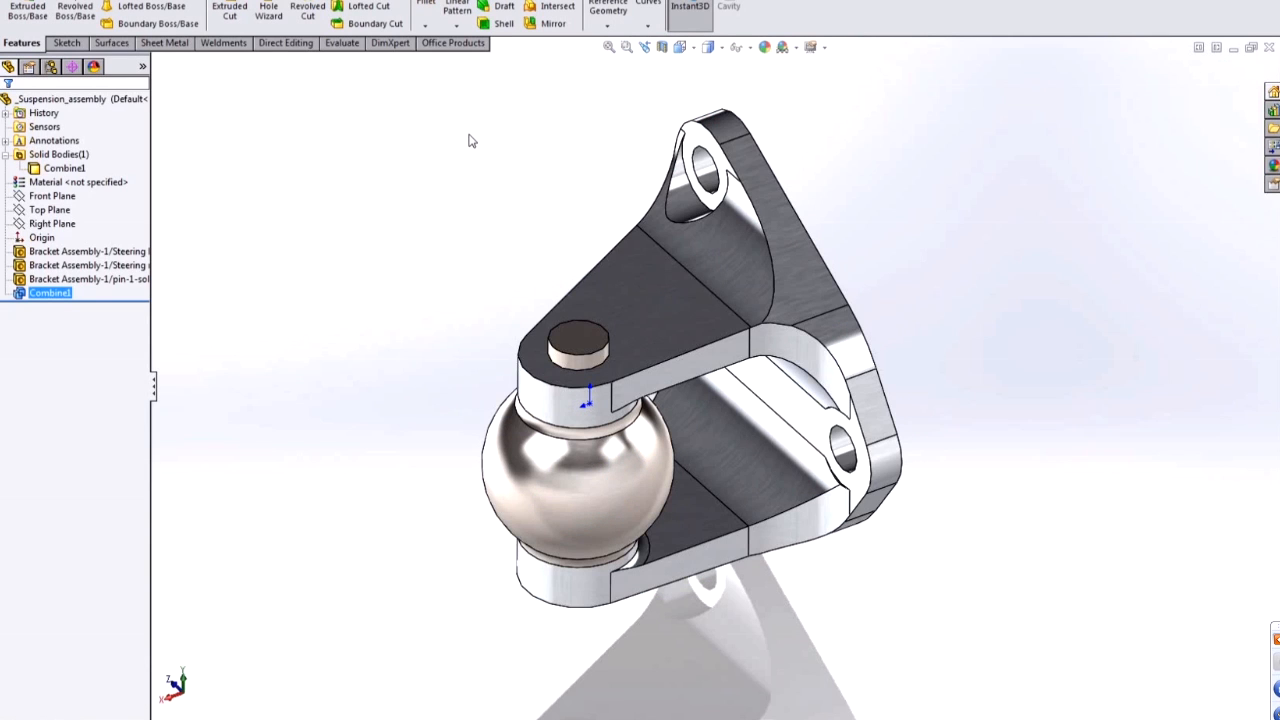
pyautogui.click(385, 267)
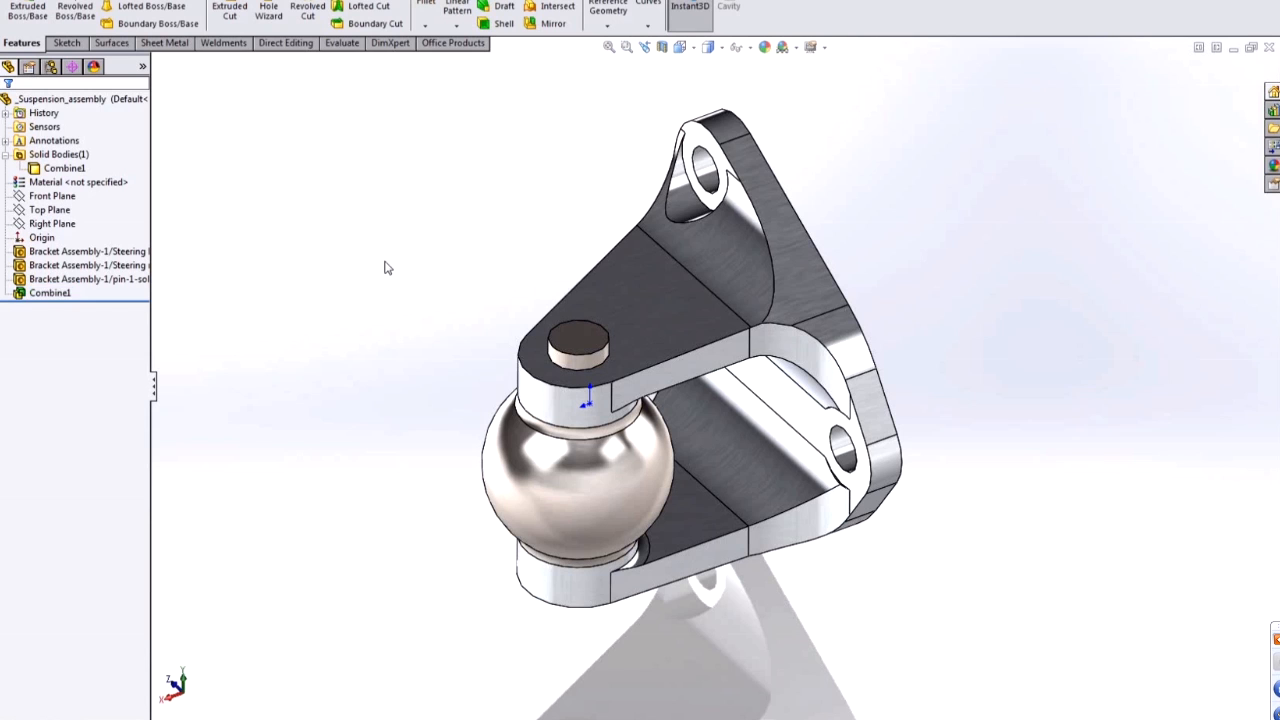
# - Highlight the combined body and inspect the merged bracket geometry
pyautogui.click(65, 169)
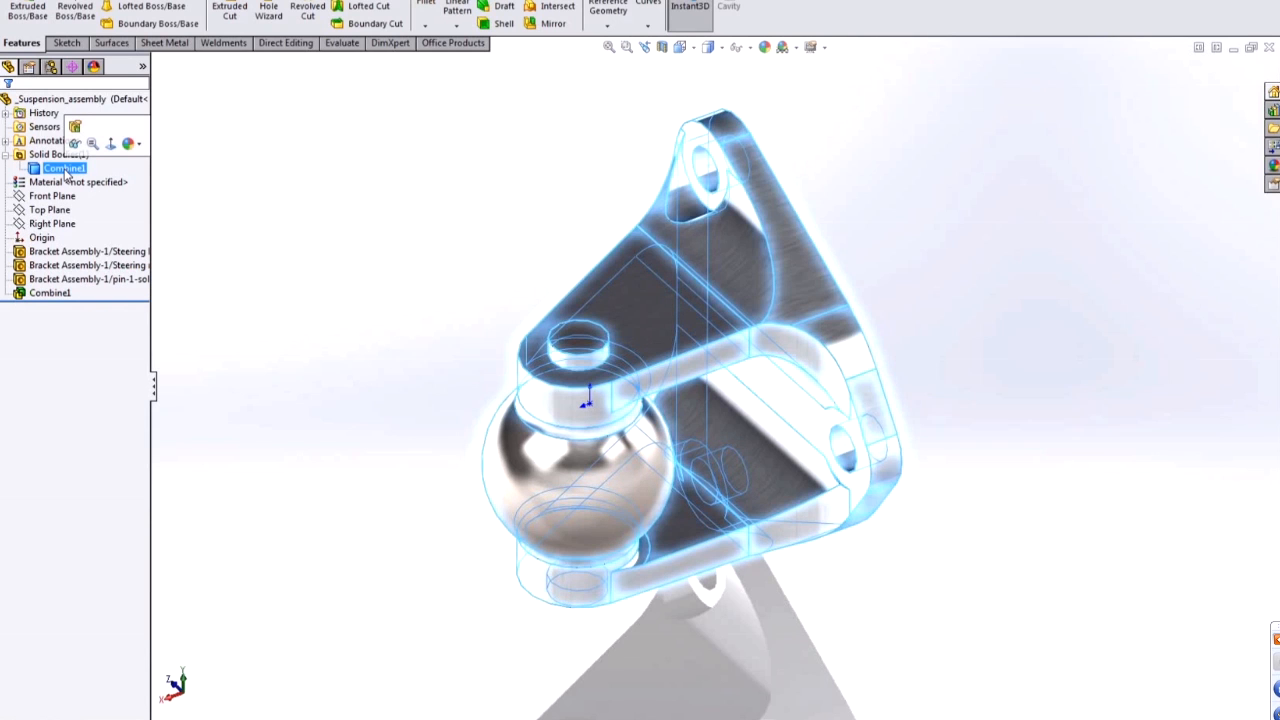
pyautogui.click(297, 357)
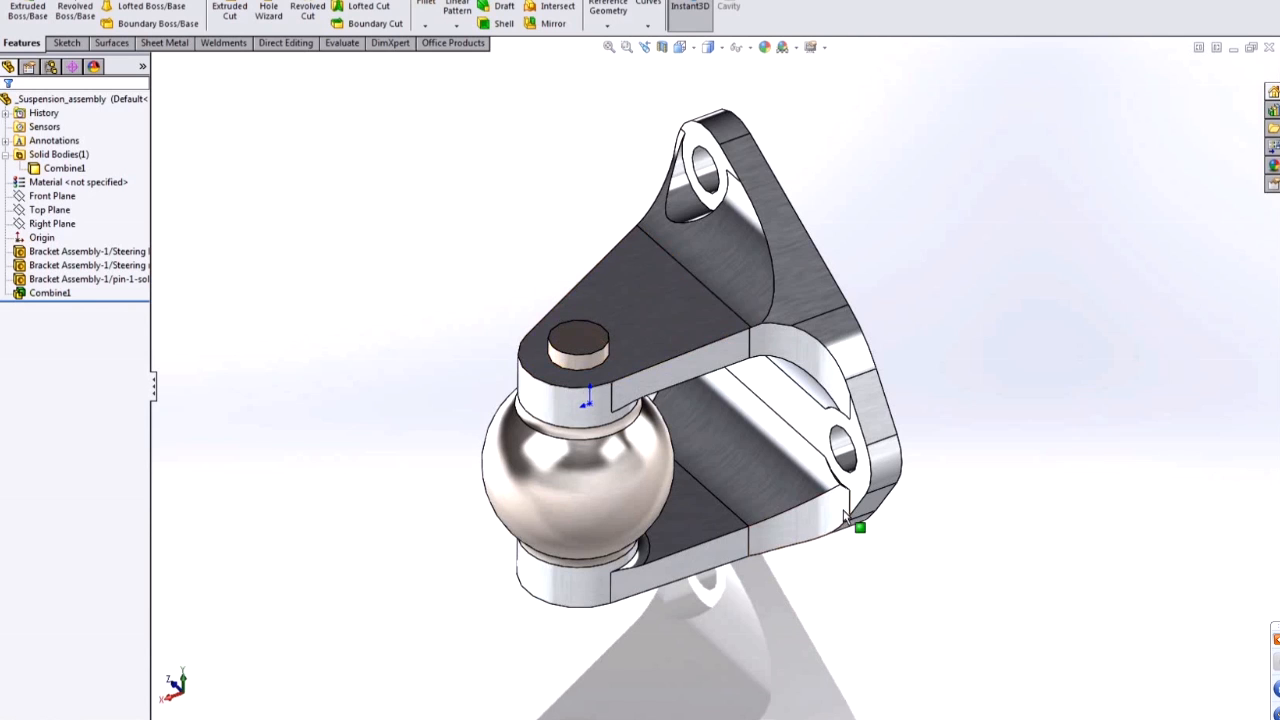
pyautogui.moveTo(842, 502); pyautogui.dragTo(828, 500, button='middle')
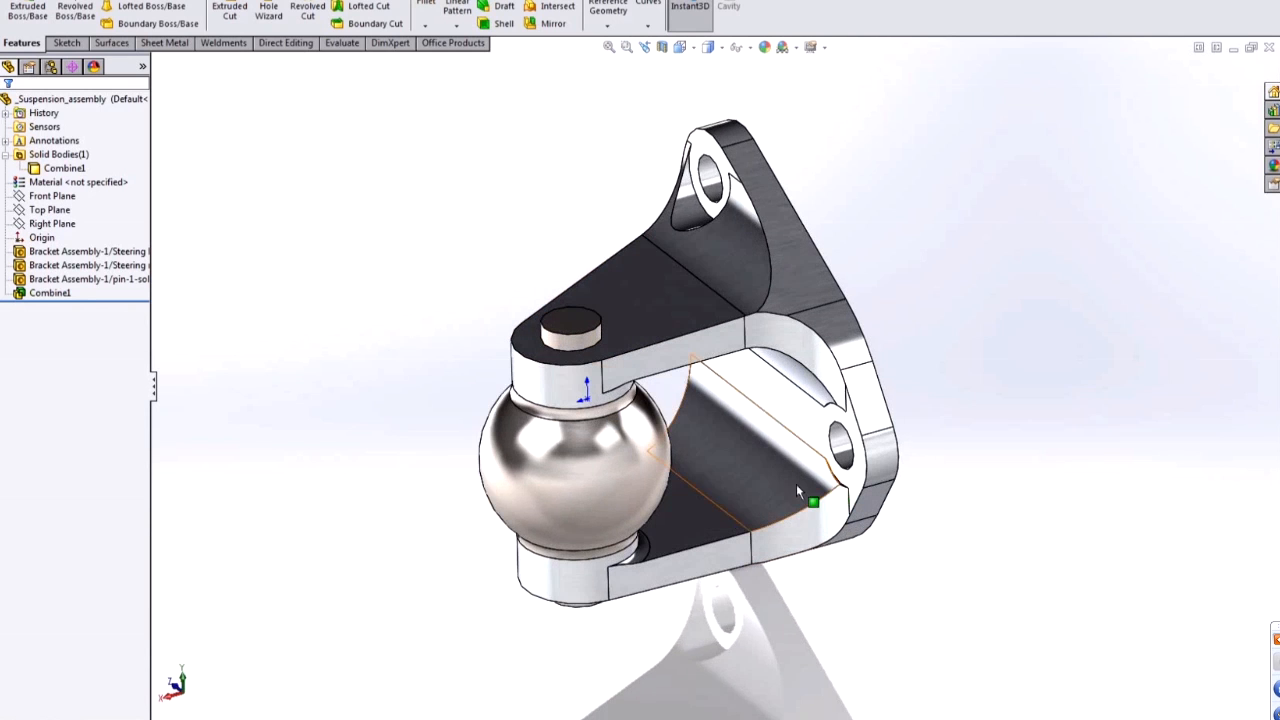
pyautogui.moveTo(487, 198)
pyautogui.mouseDown(button='middle')
pyautogui.moveTo(486, 180)
pyautogui.moveTo(503, 205)
pyautogui.mouseUp(button='middle')
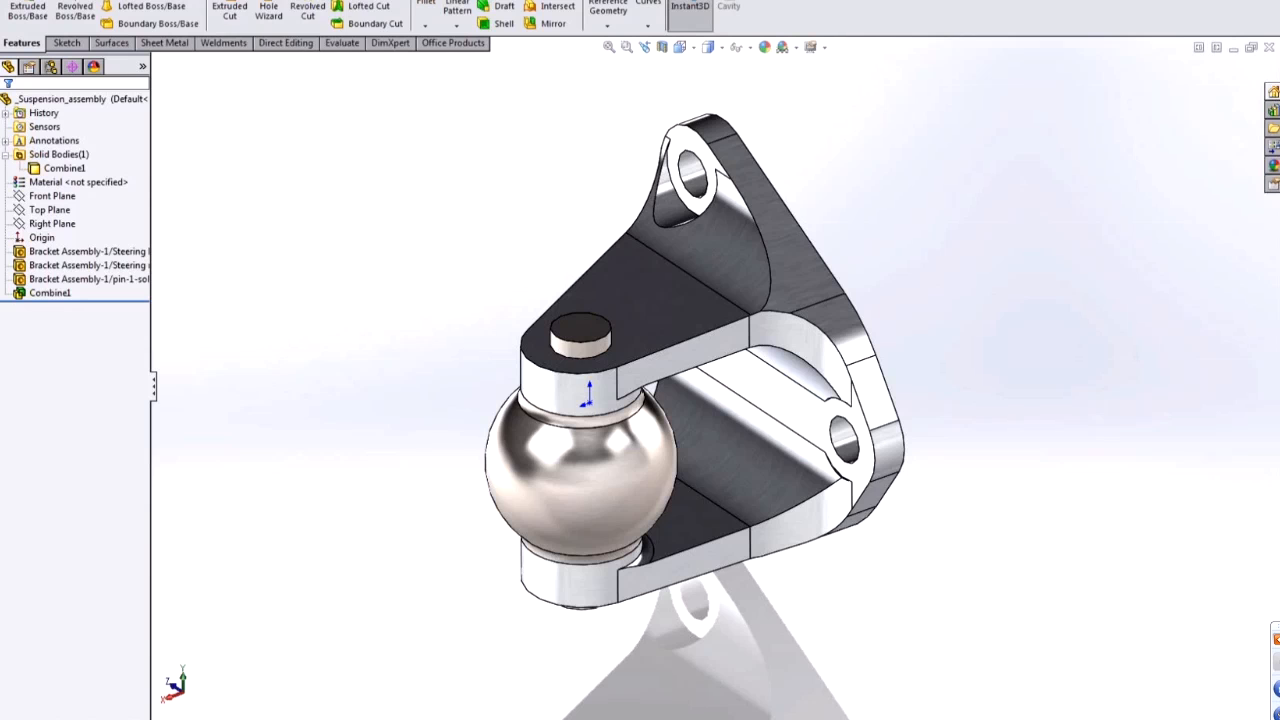
# - Launch SimulationXpress for the combined part and start over, deleting the existing study setup and results
pyautogui.click(238, 1)
pyautogui.click(281, 36)
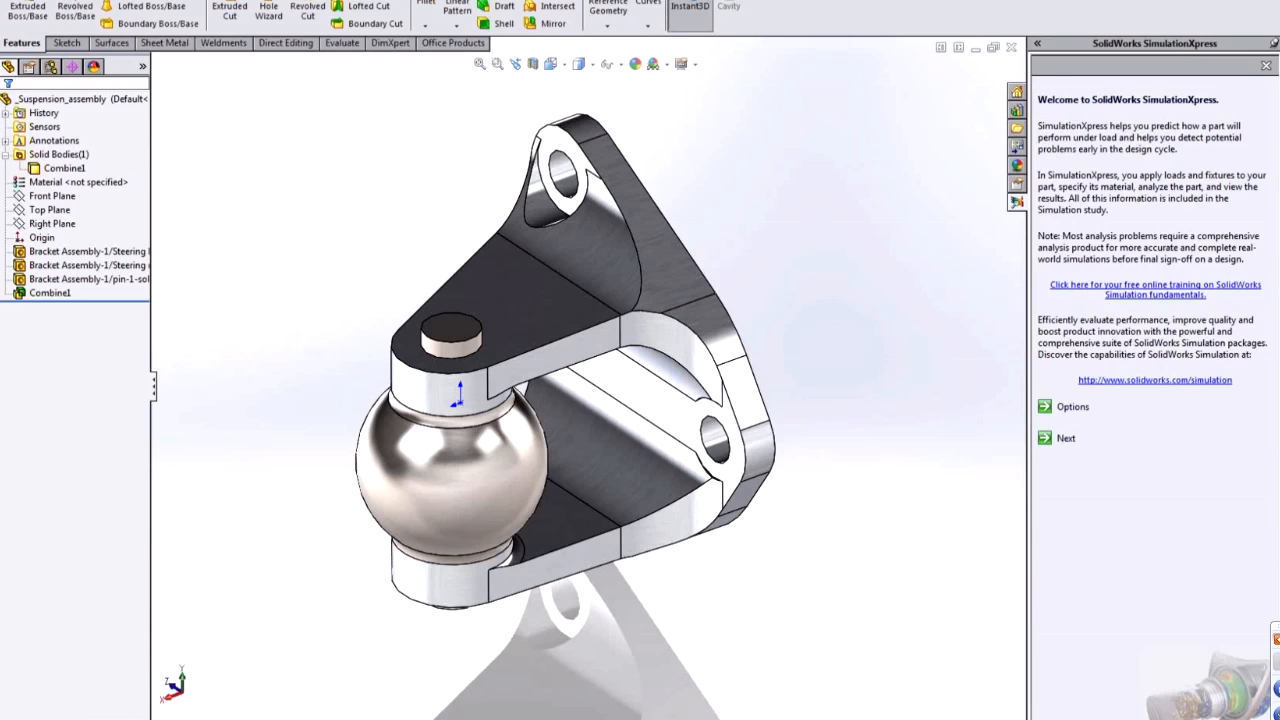
pyautogui.click(1066, 440)
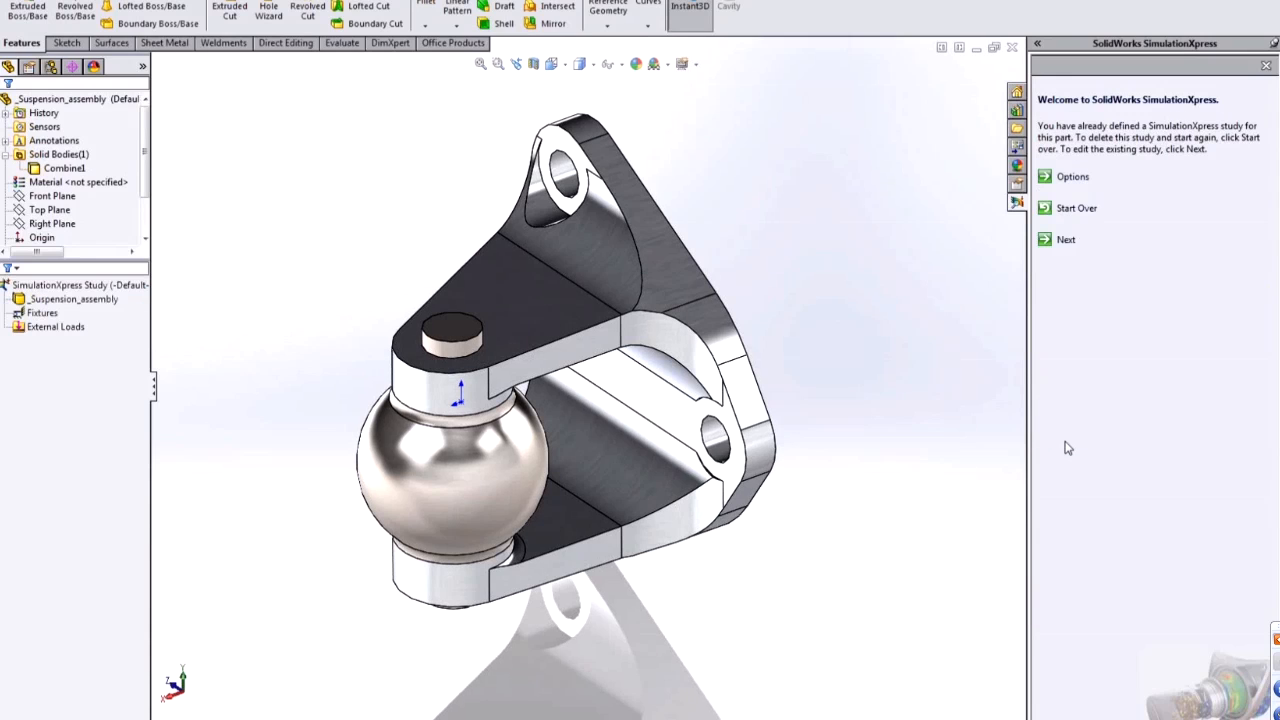
pyautogui.click(1068, 210)
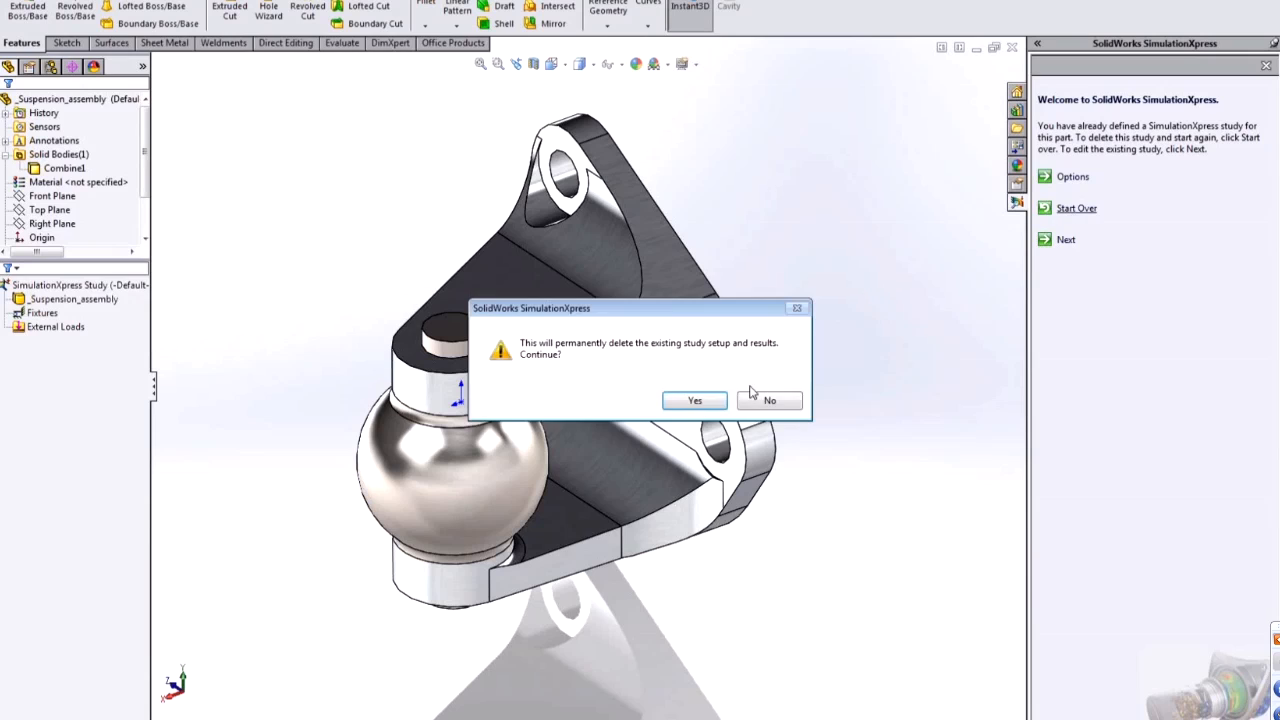
pyautogui.click(700, 402)
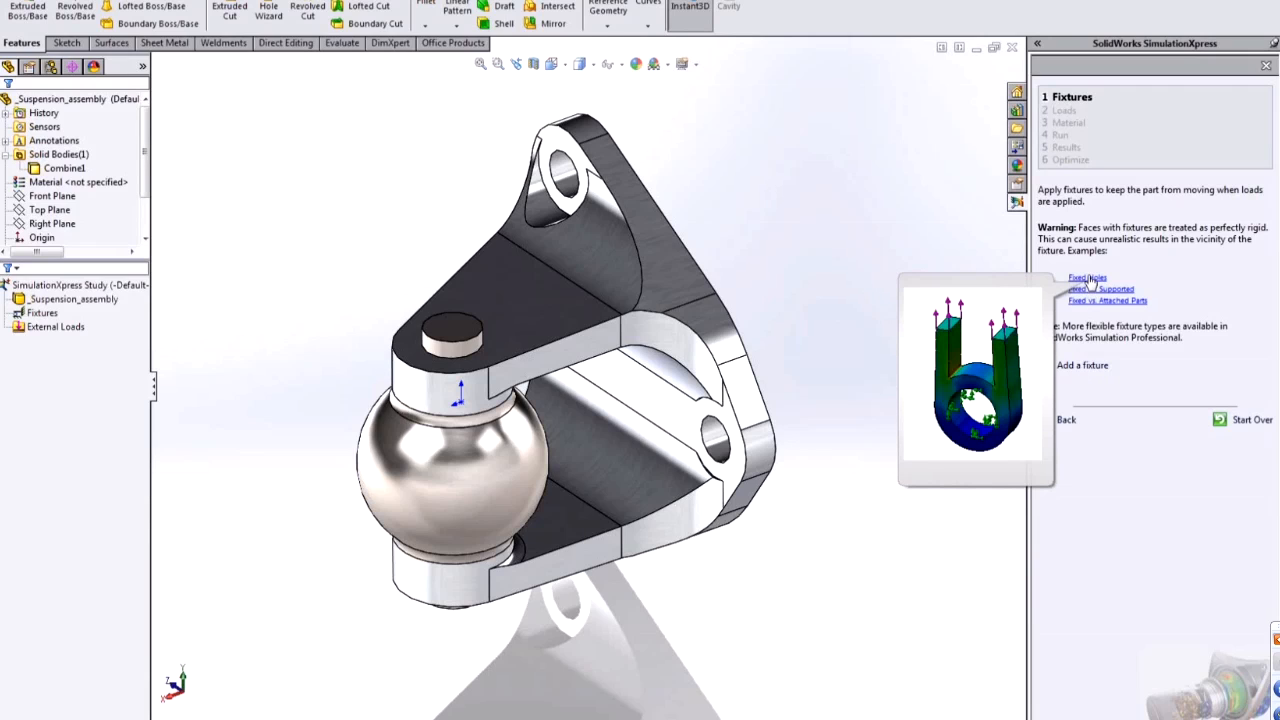
# - Apply a fixed-geometry fixture to the inner faces of the bracket's three mounting holes and proceed to the loads stage
pyautogui.moveTo(1093, 294)
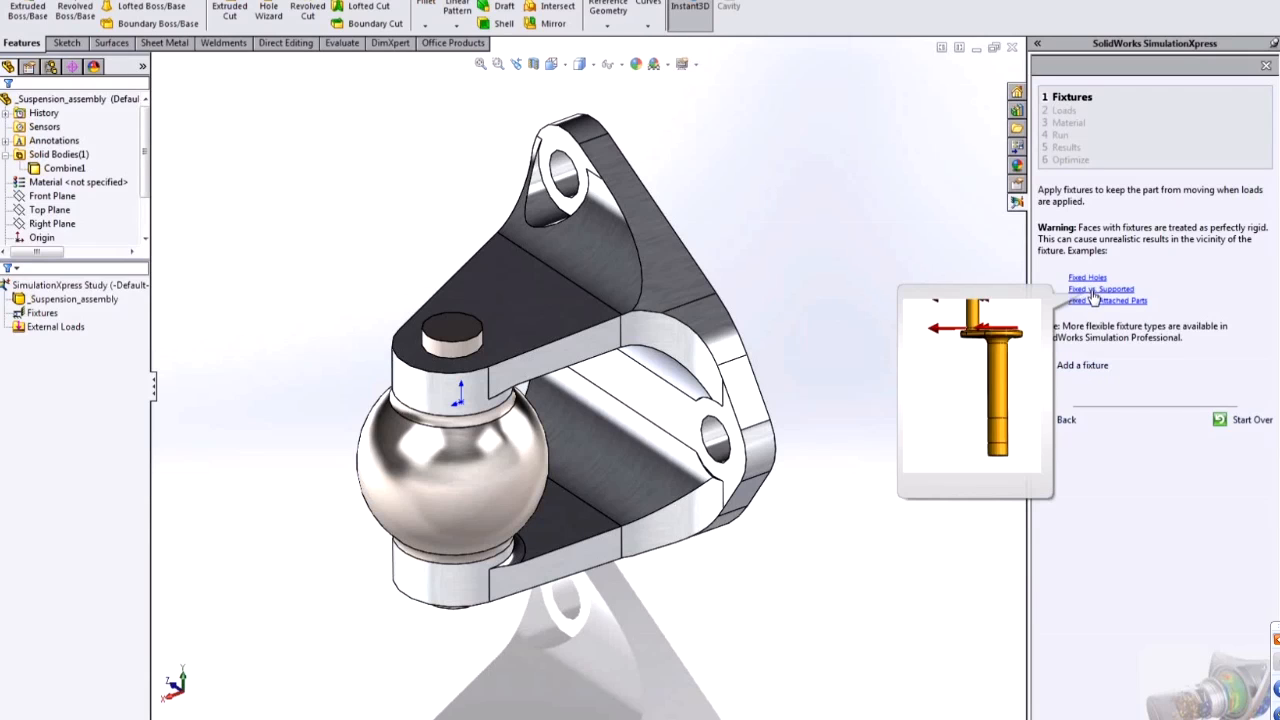
pyautogui.click(1090, 366)
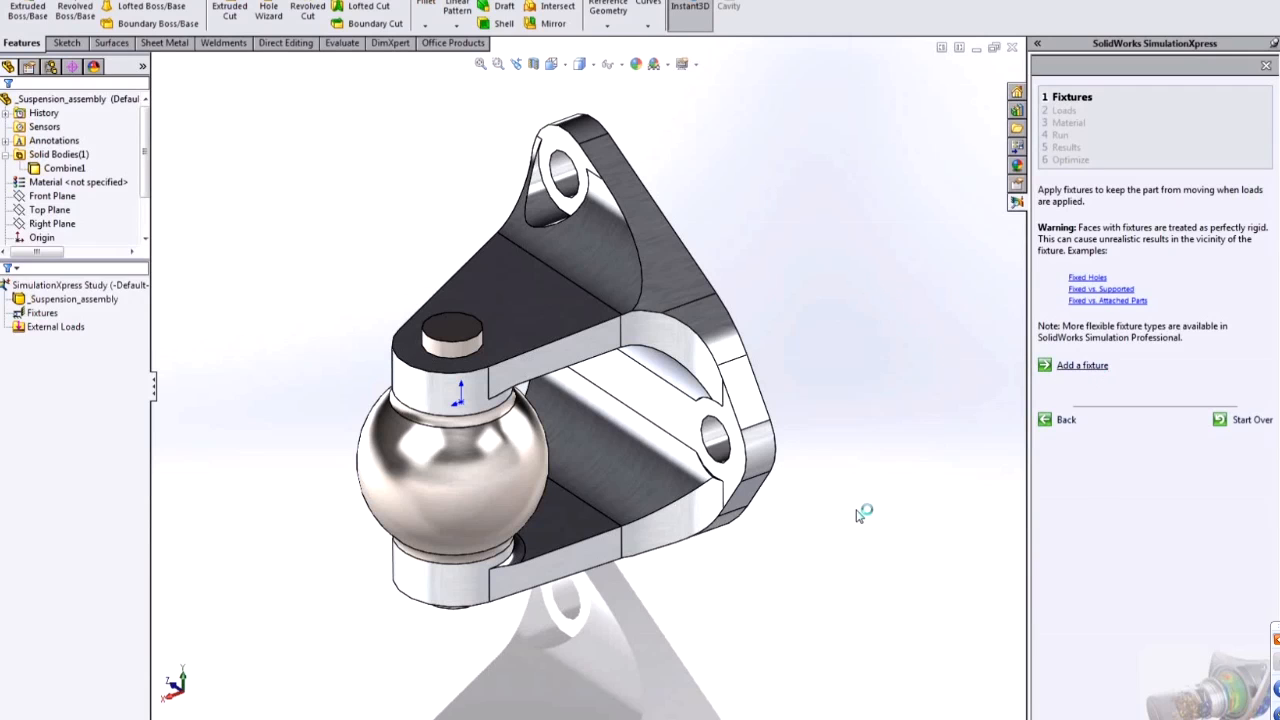
pyautogui.click(717, 442)
pyautogui.click(570, 180)
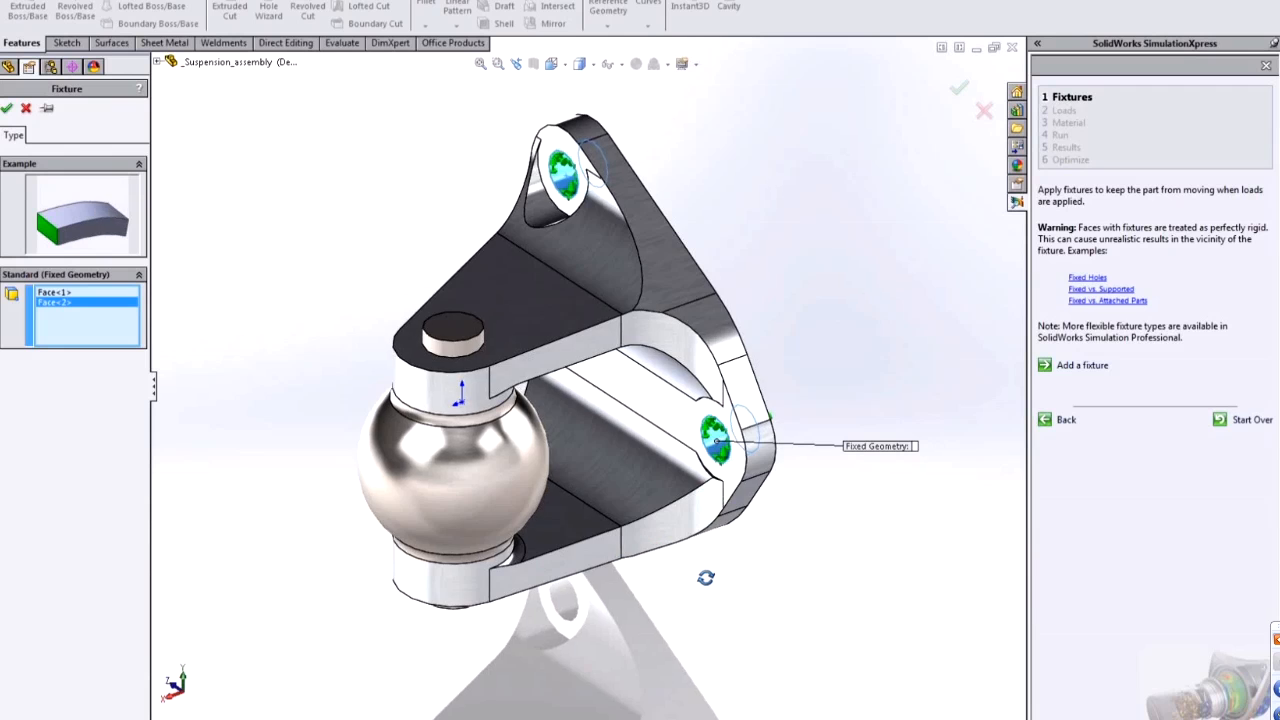
pyautogui.moveTo(700, 575); pyautogui.dragTo(552, 683, button='middle')
pyautogui.click(553, 683)
pyautogui.moveTo(674, 246); pyautogui.dragTo(817, 286, button='middle')
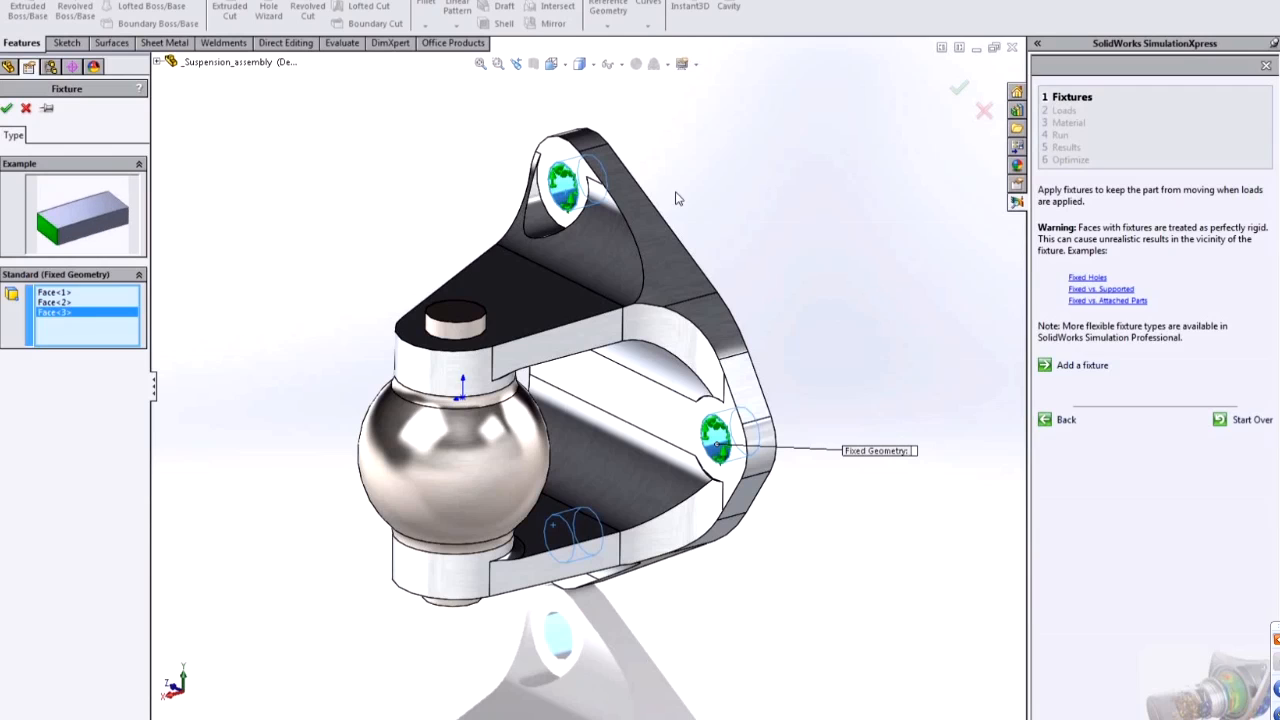
pyautogui.click(6, 109)
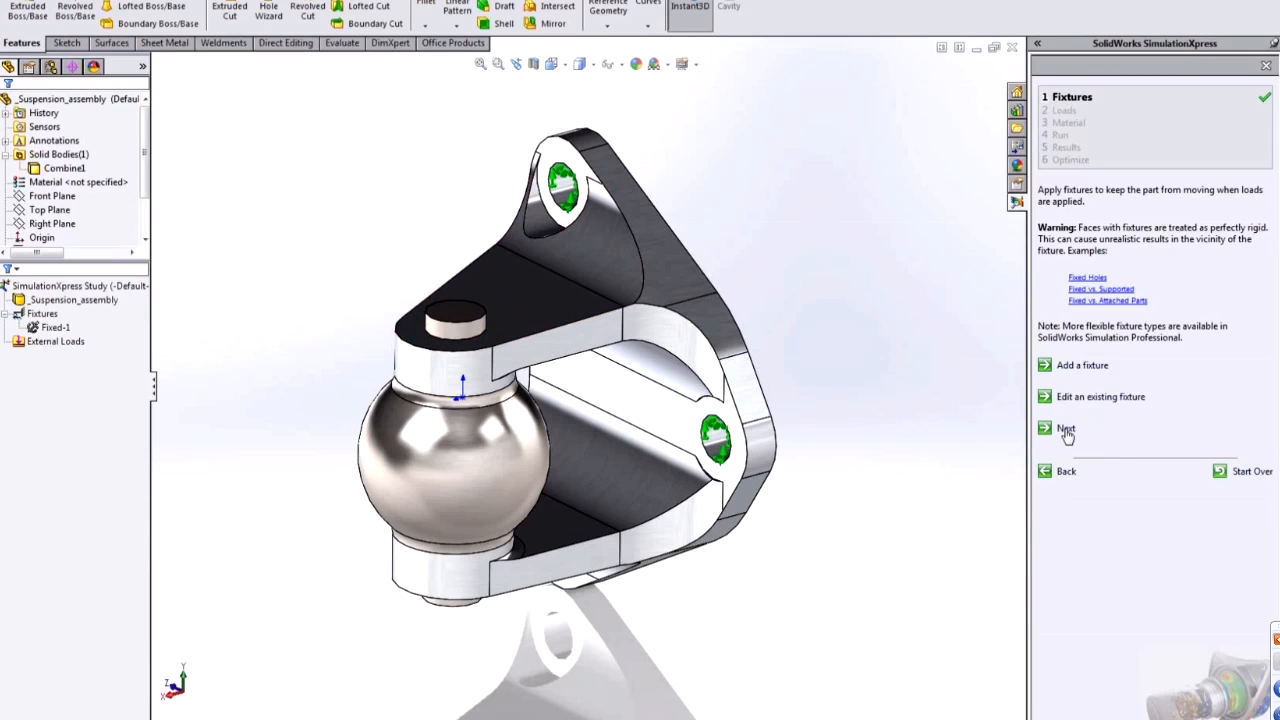
pyautogui.click(1062, 430)
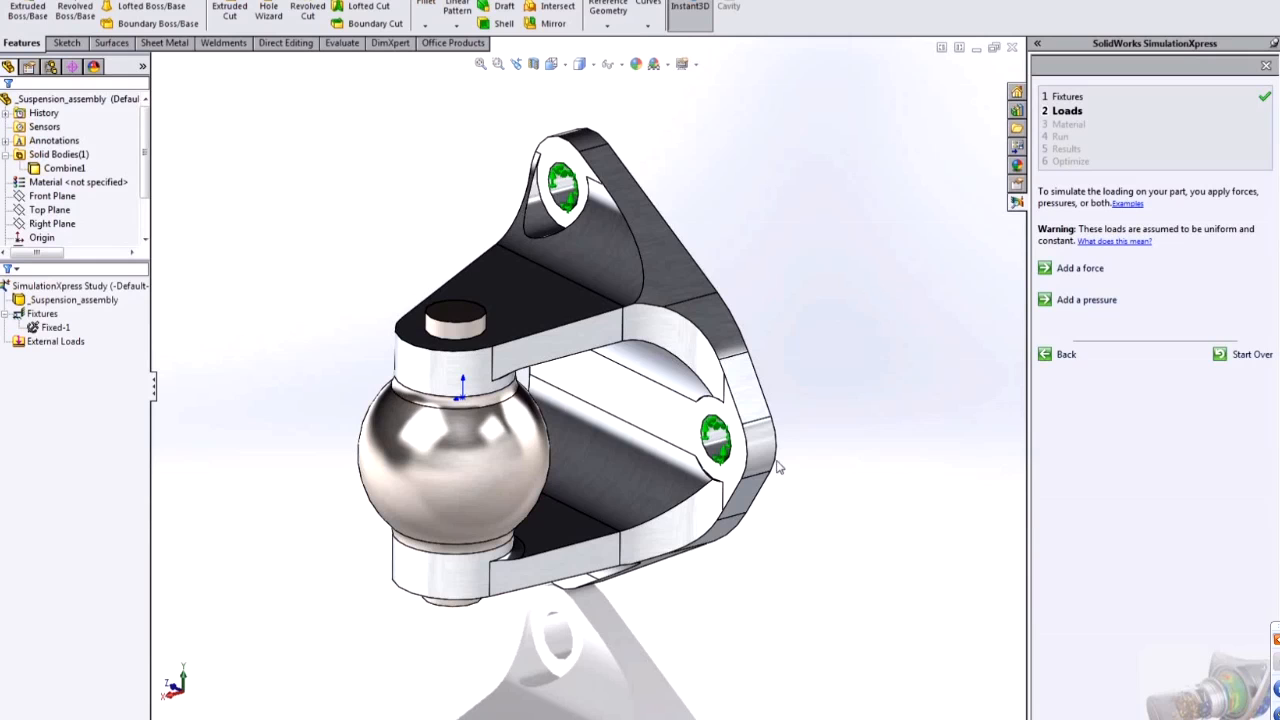
# - Add a force on the ball's spherical face, directed normal to the Front Plane and reversed
pyautogui.moveTo(750, 414)
pyautogui.mouseDown(button='middle')
pyautogui.moveTo(771, 371)
pyautogui.moveTo(748, 433)
pyautogui.mouseUp(button='middle')
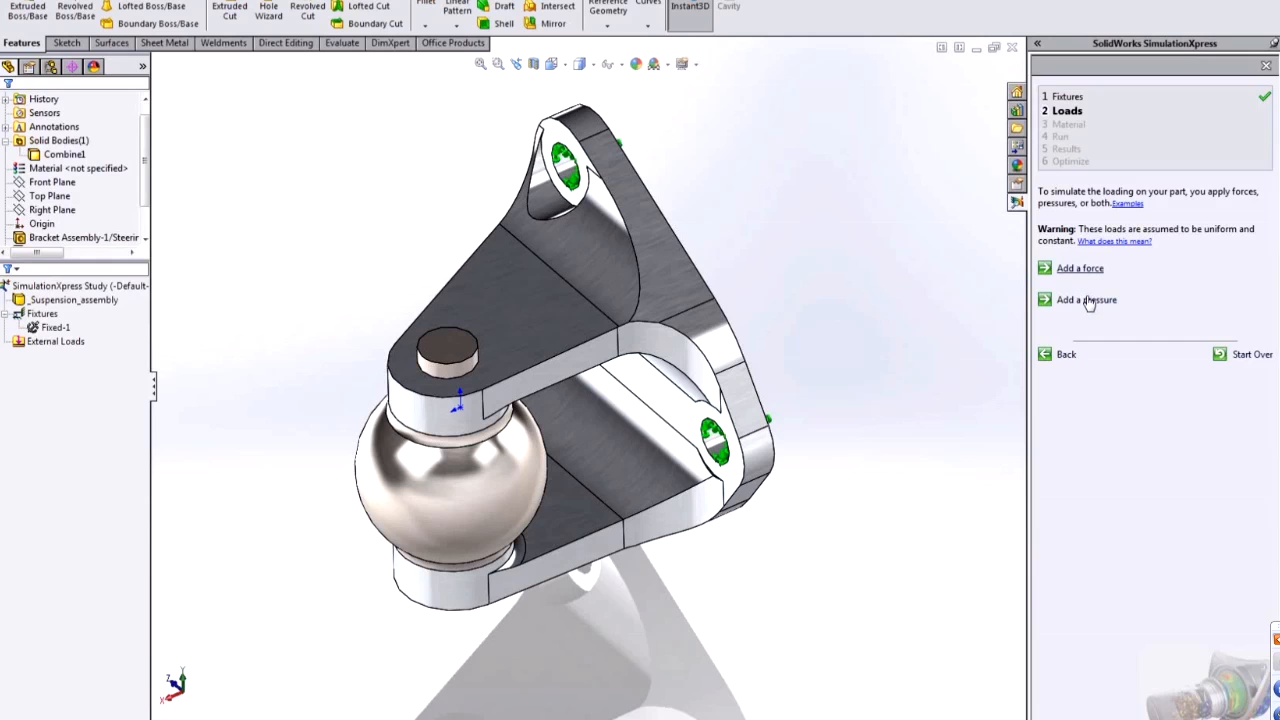
pyautogui.click(1082, 269)
pyautogui.click(430, 514)
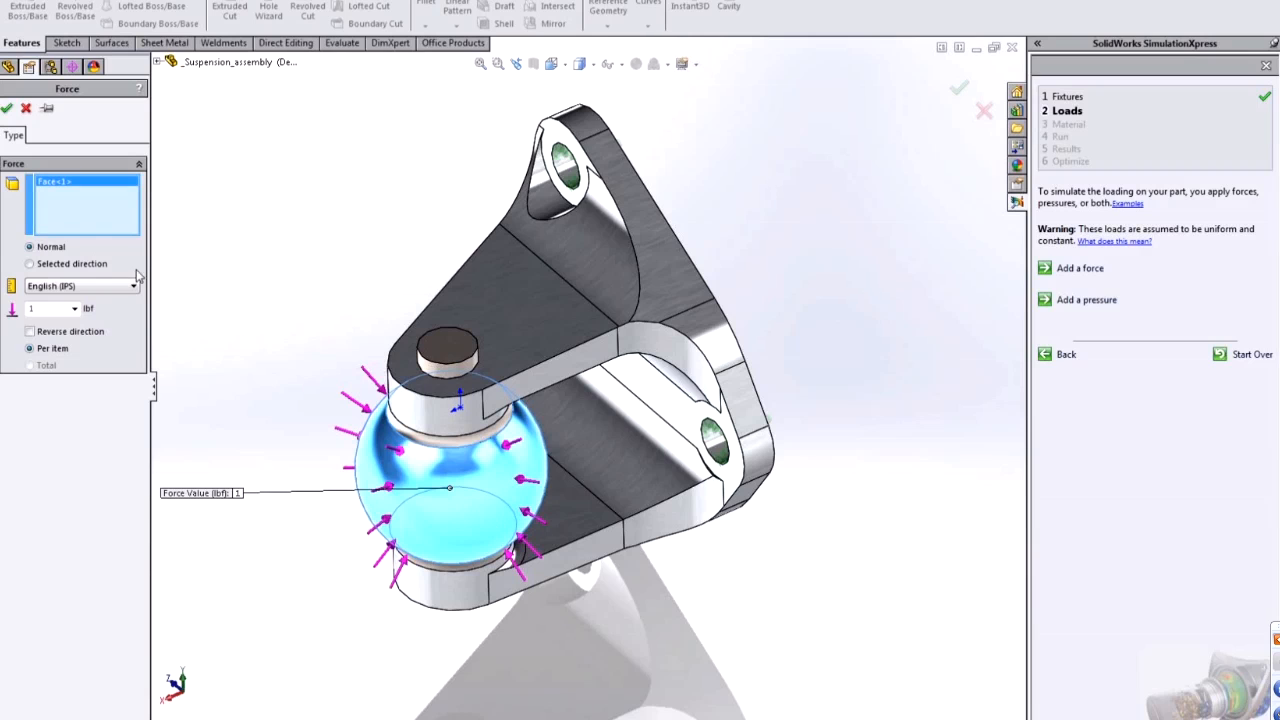
pyautogui.click(60, 263)
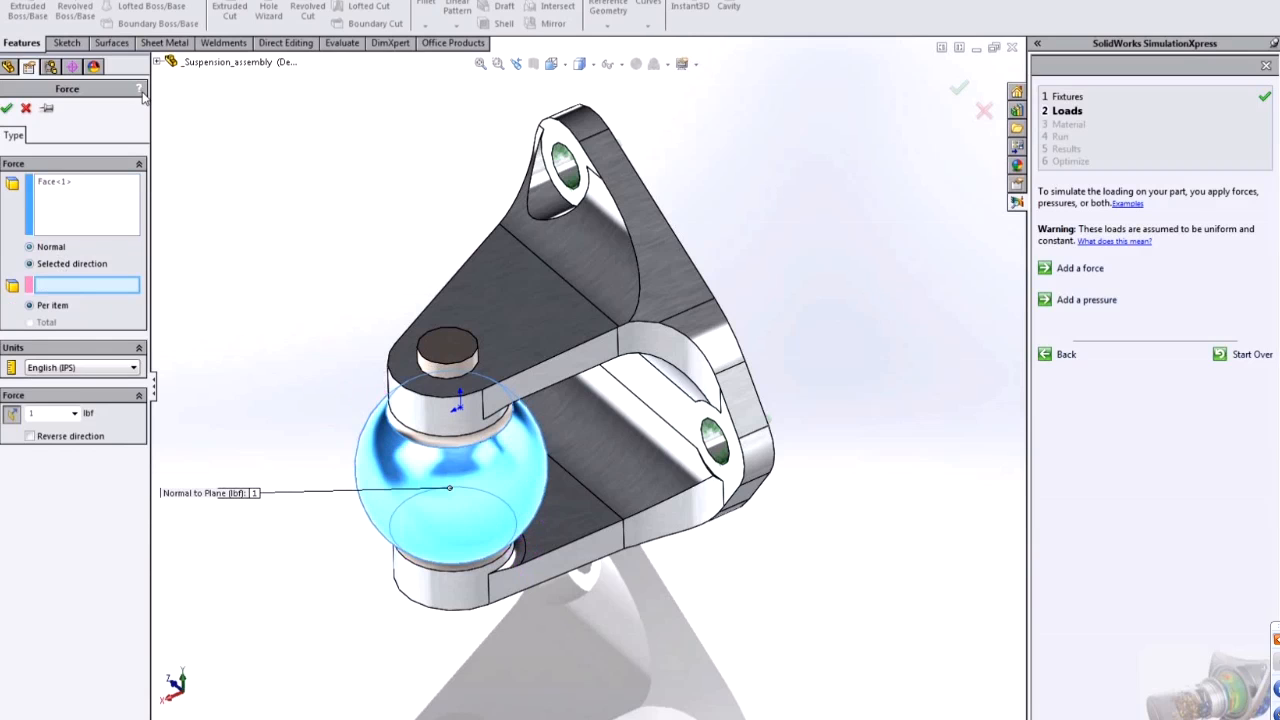
pyautogui.click(157, 63)
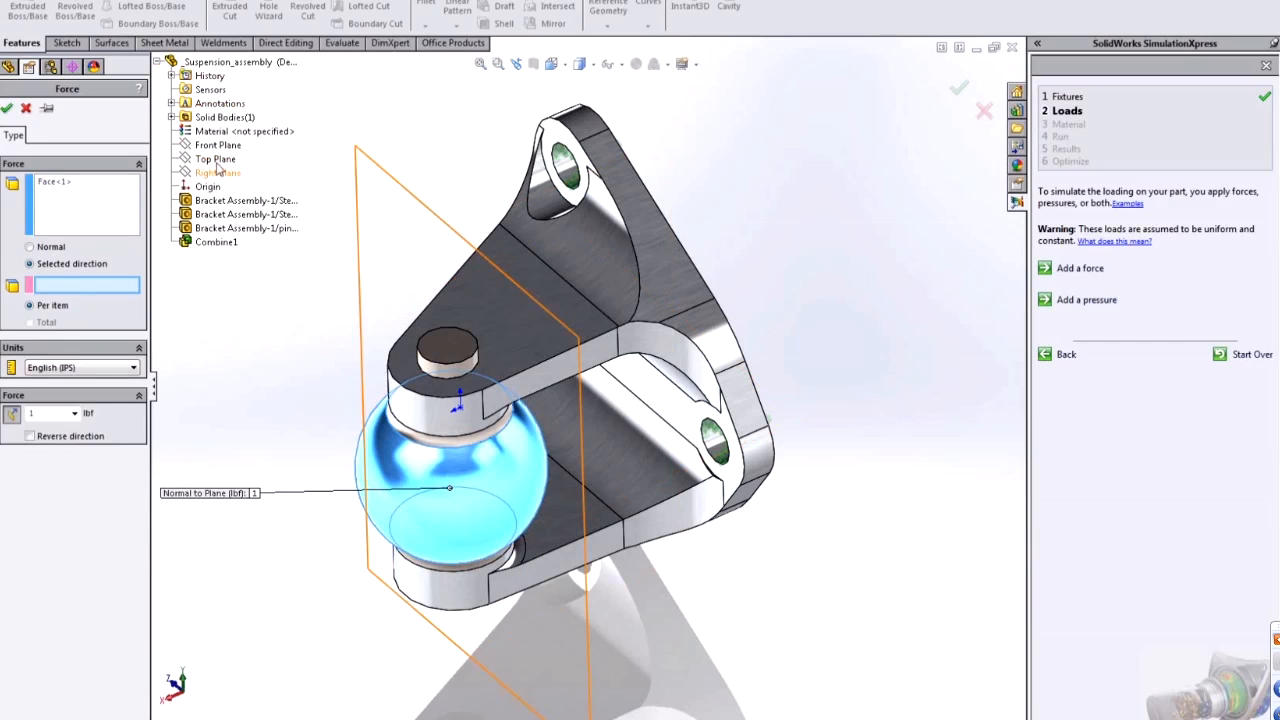
pyautogui.click(218, 148)
pyautogui.click(30, 436)
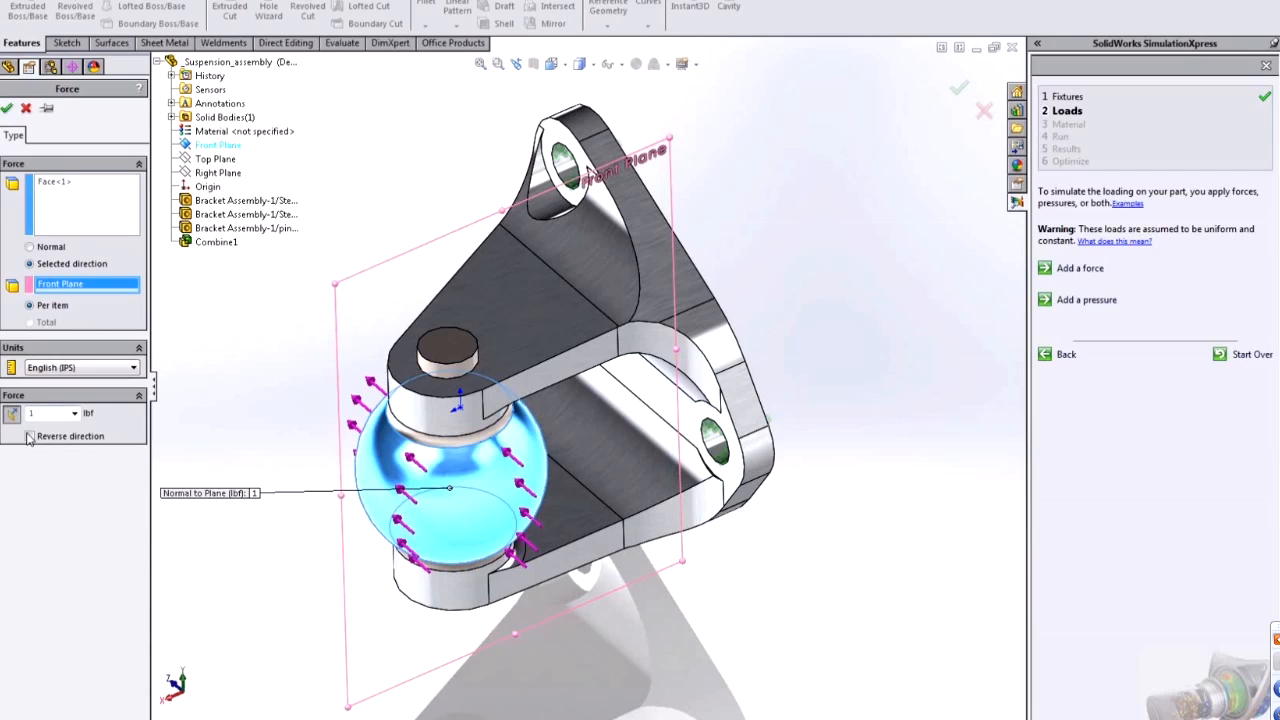
# - Switch the force units to SI, set the force to 6000 N and proceed to the material stage
pyautogui.click(91, 371)
pyautogui.click(88, 380)
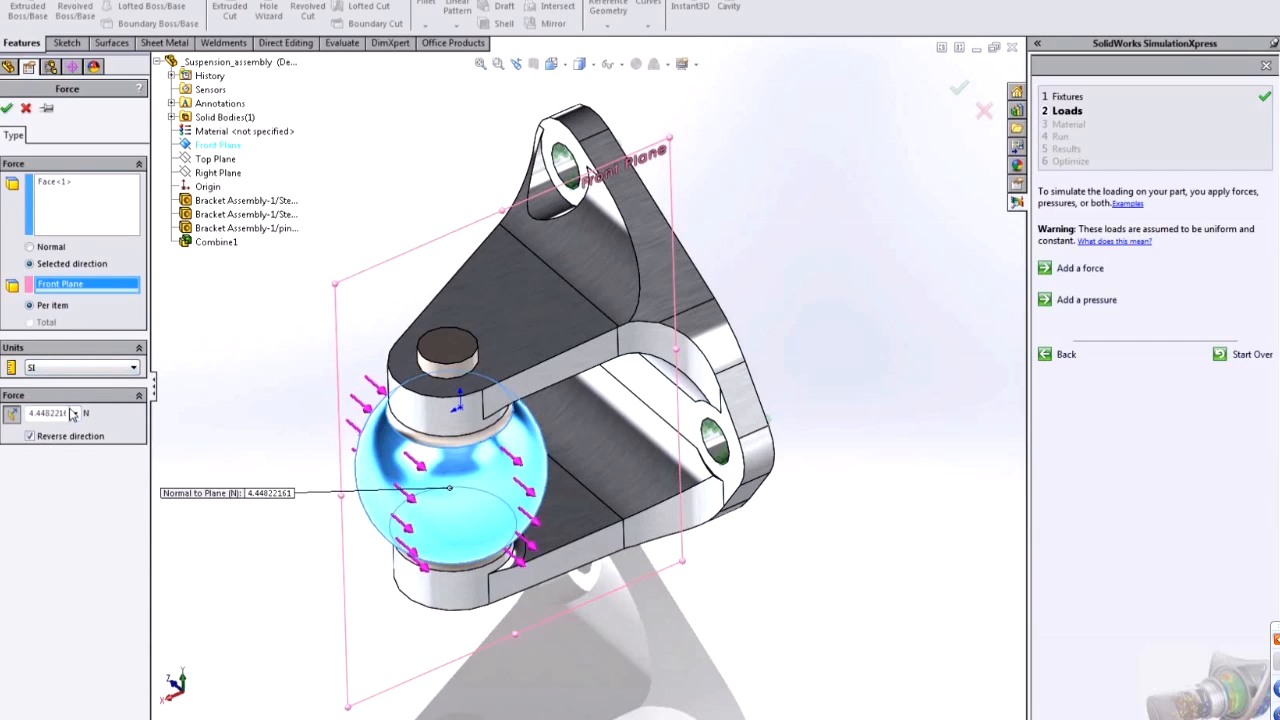
pyautogui.moveTo(30, 413); pyautogui.dragTo(206, 443)
pyautogui.write('6000')
pyautogui.press('Return')
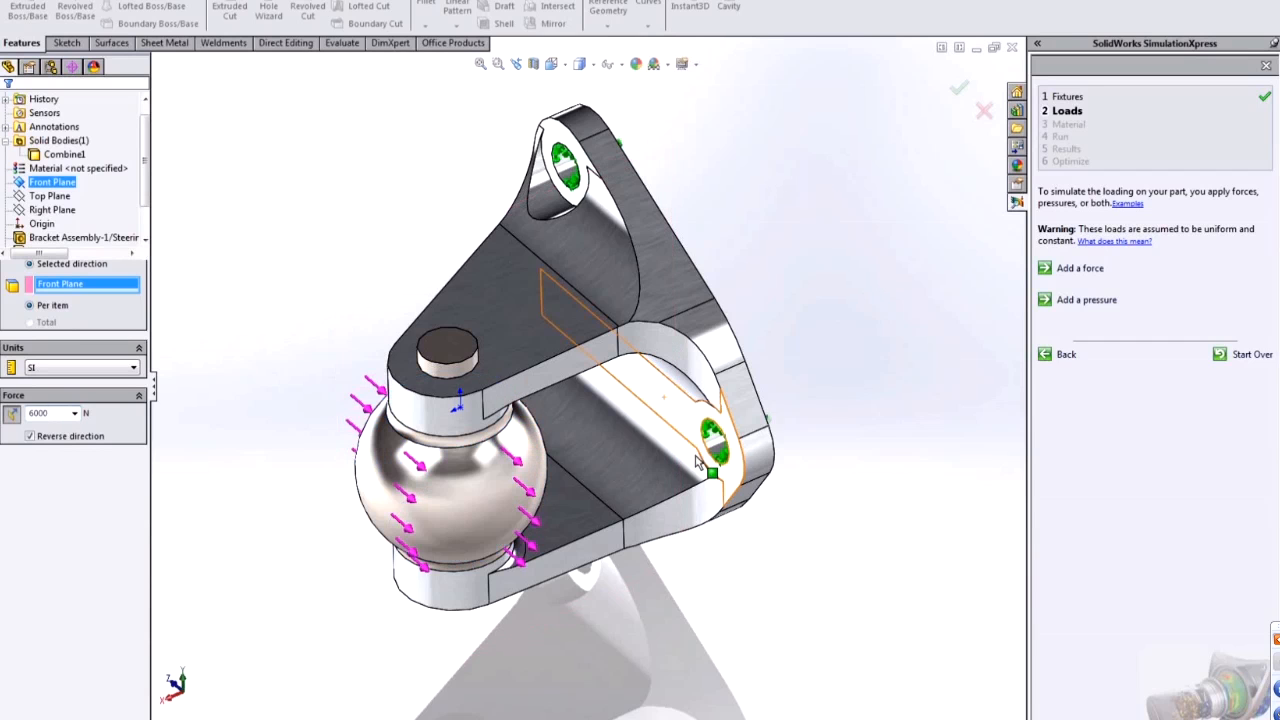
pyautogui.moveTo(738, 598); pyautogui.dragTo(743, 626, button='middle')
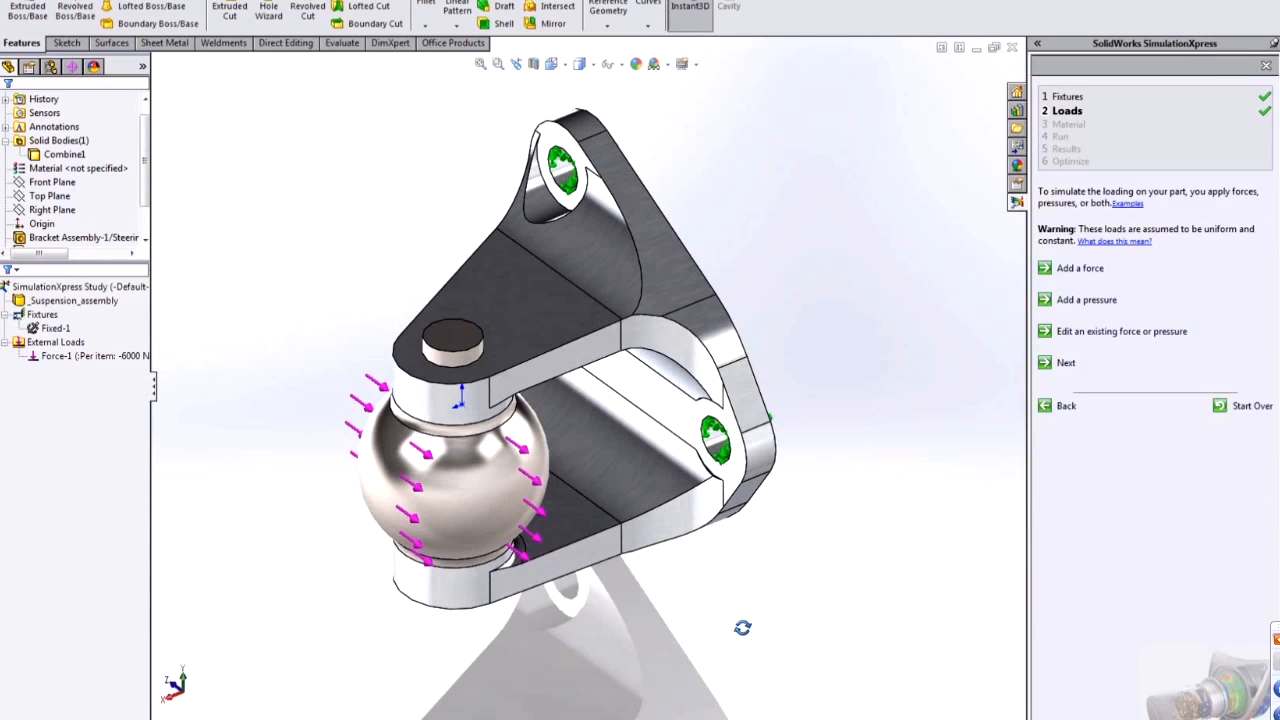
pyautogui.click(1064, 366)
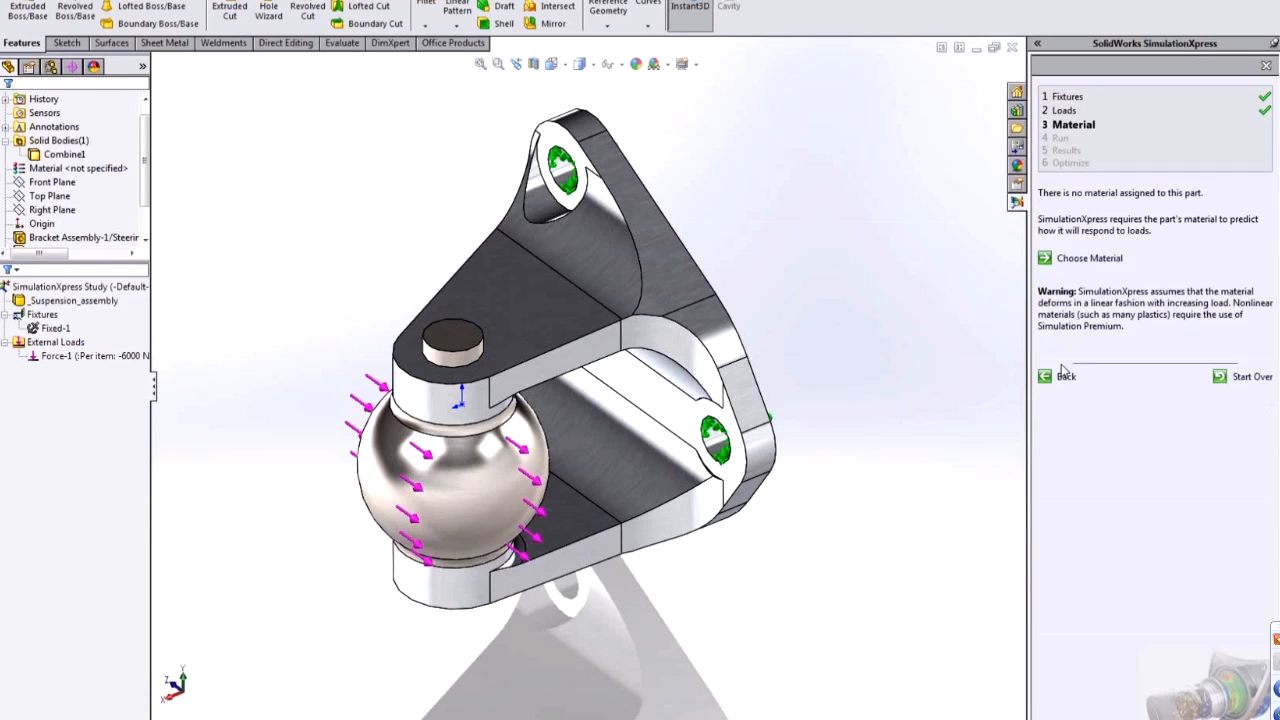
# - Assign Plain Carbon Steel from the steel materials to the part and proceed to the run stage
pyautogui.click(1075, 259)
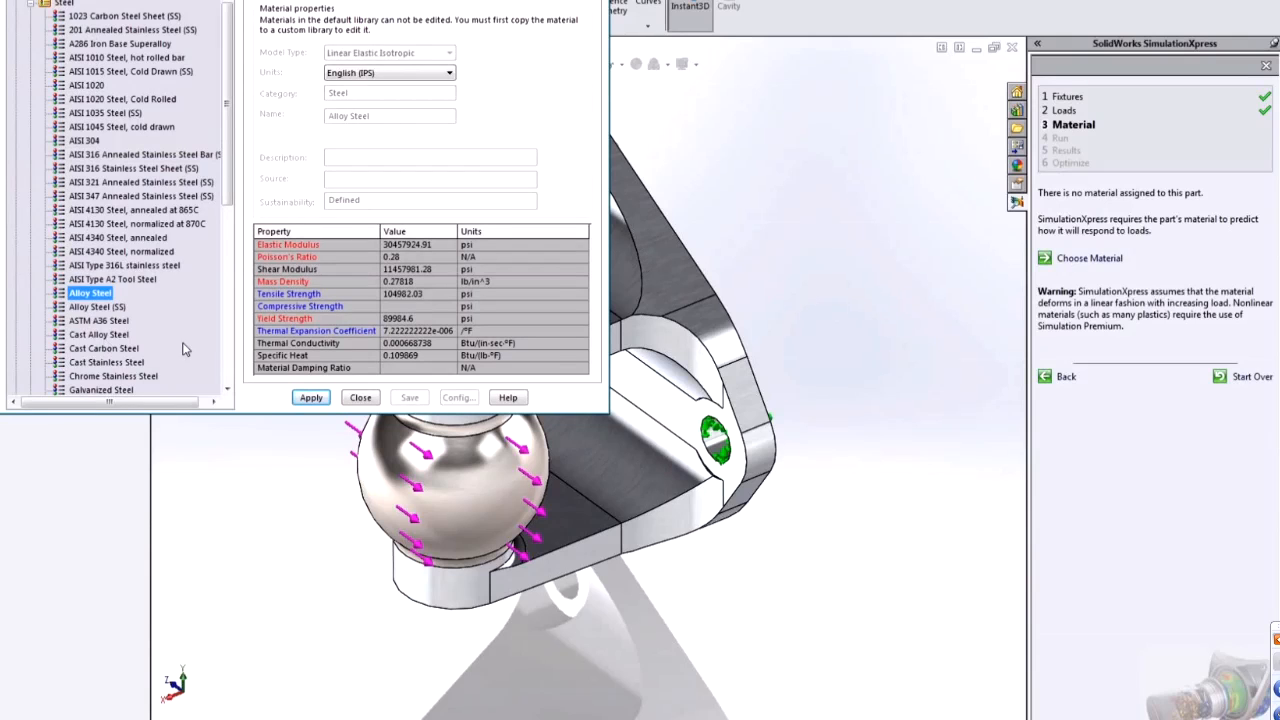
pyautogui.moveTo(224, 141); pyautogui.dragTo(228, 345)
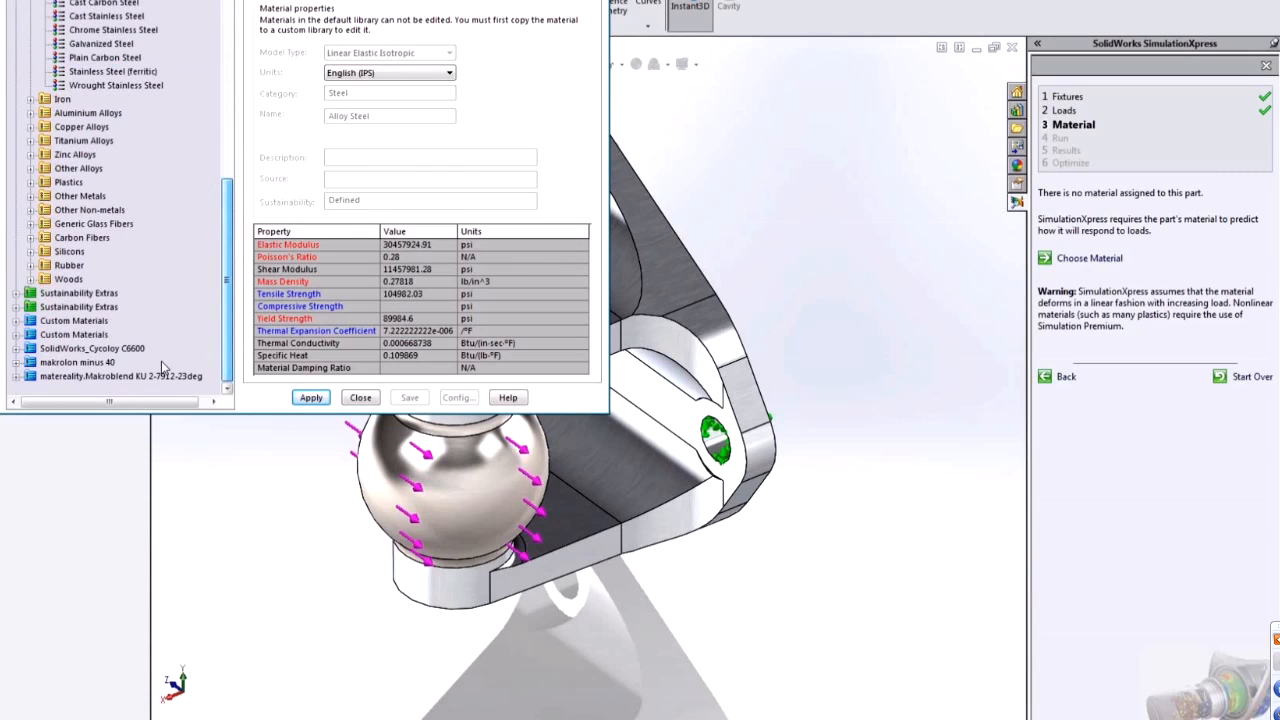
pyautogui.doubleClick(22, 337)
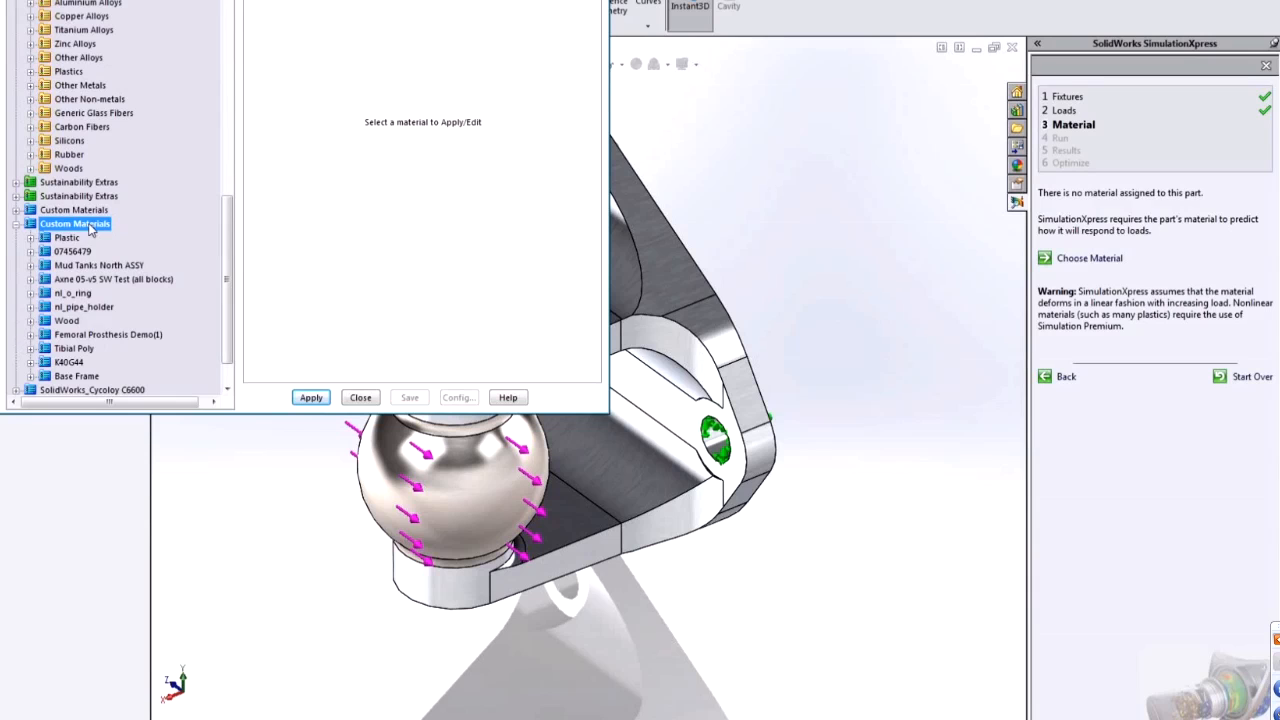
pyautogui.click(17, 224)
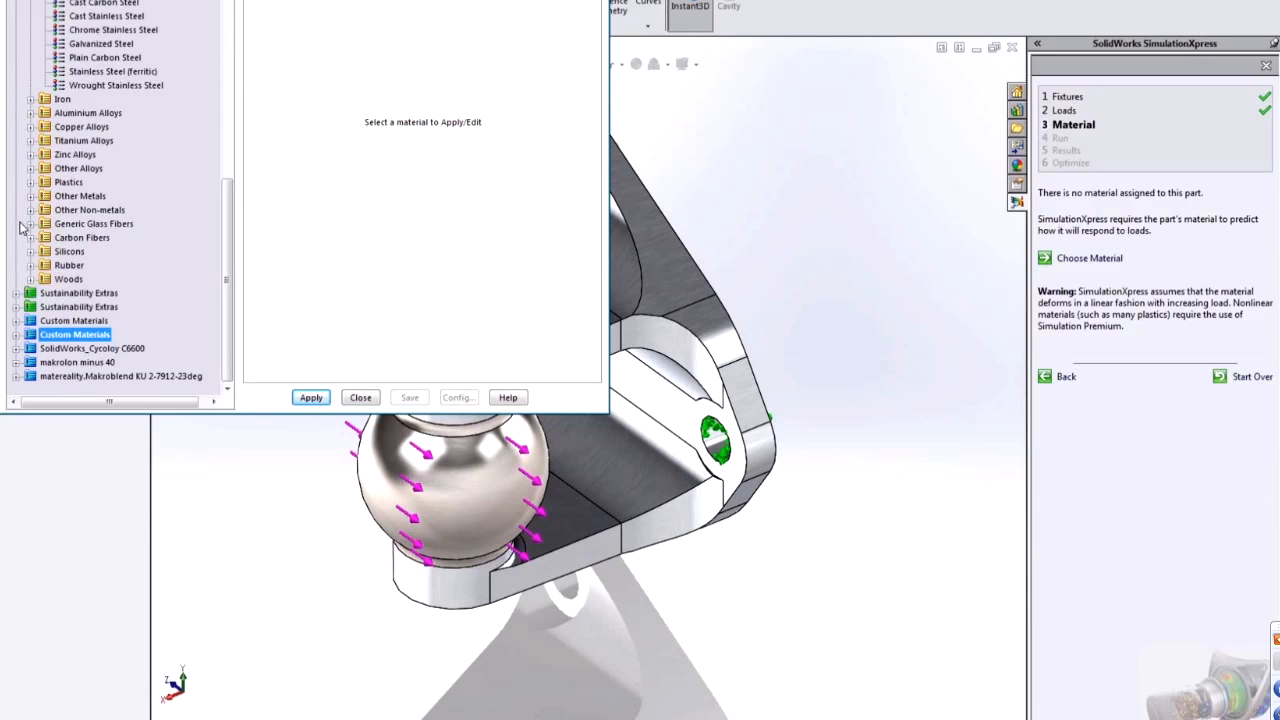
pyautogui.moveTo(230, 228); pyautogui.dragTo(242, 142)
pyautogui.click(84, 57)
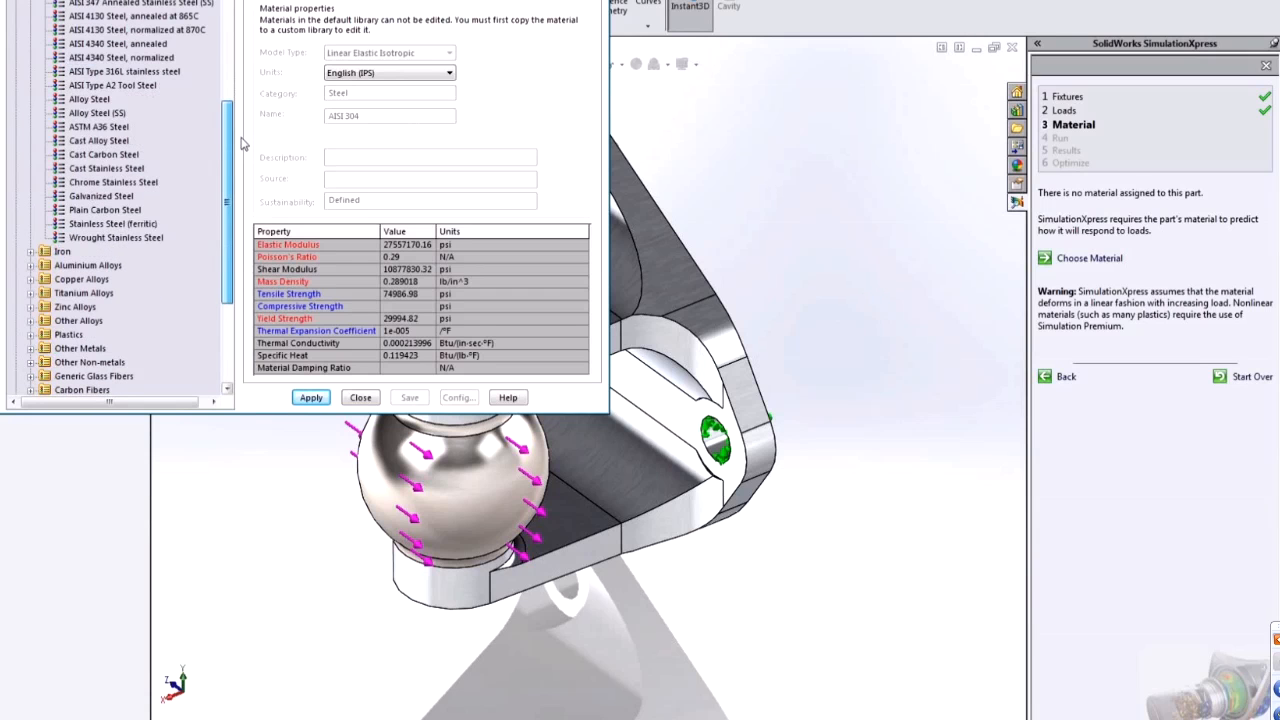
pyautogui.click(104, 211)
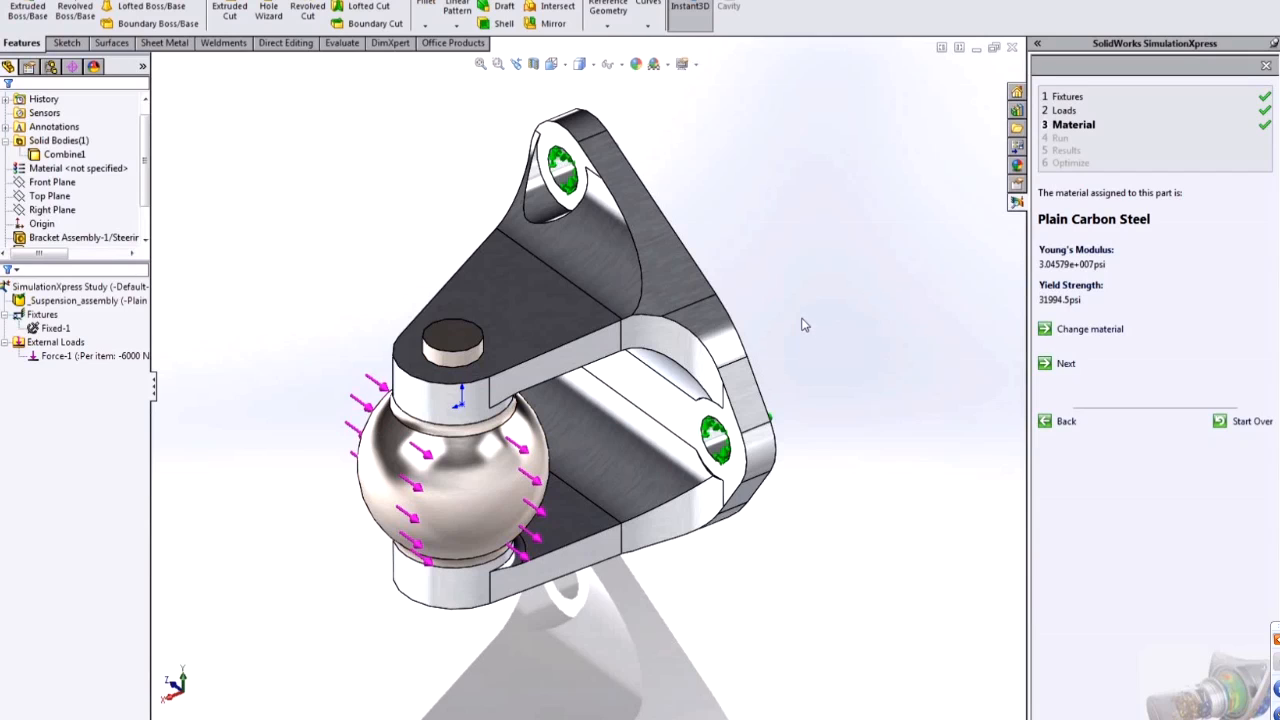
pyautogui.click(1064, 364)
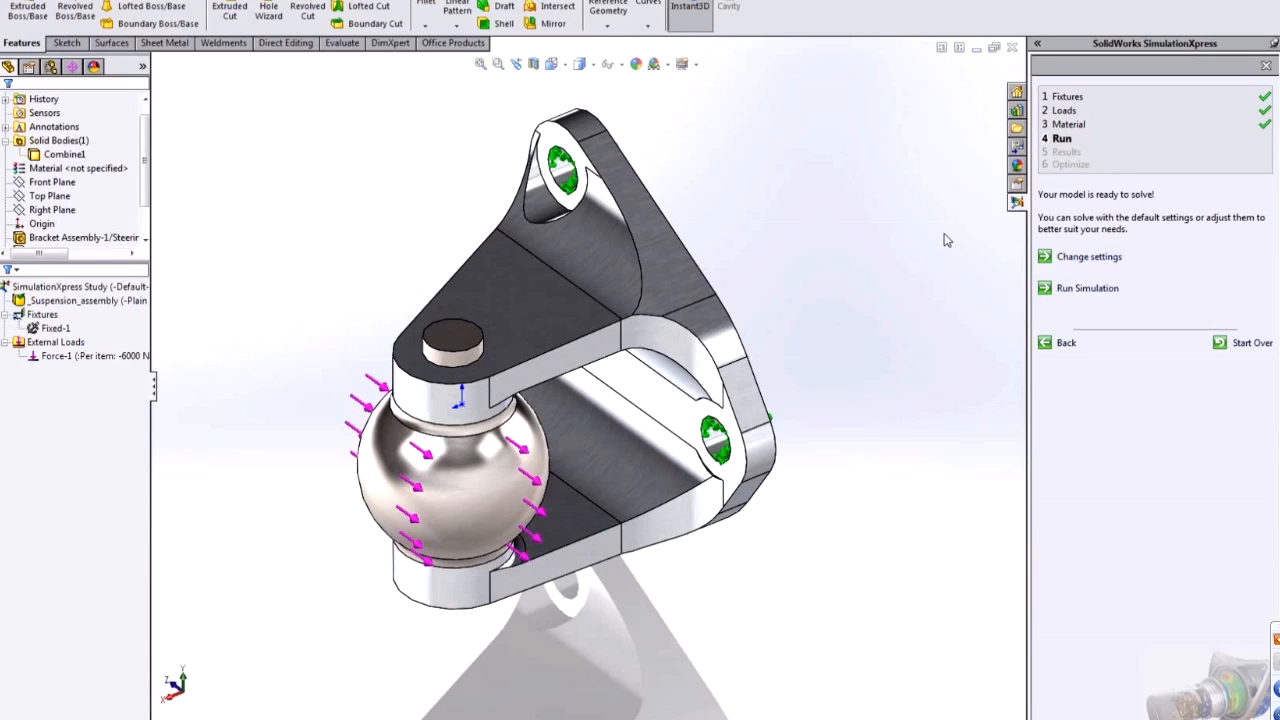
pyautogui.click(1072, 258)
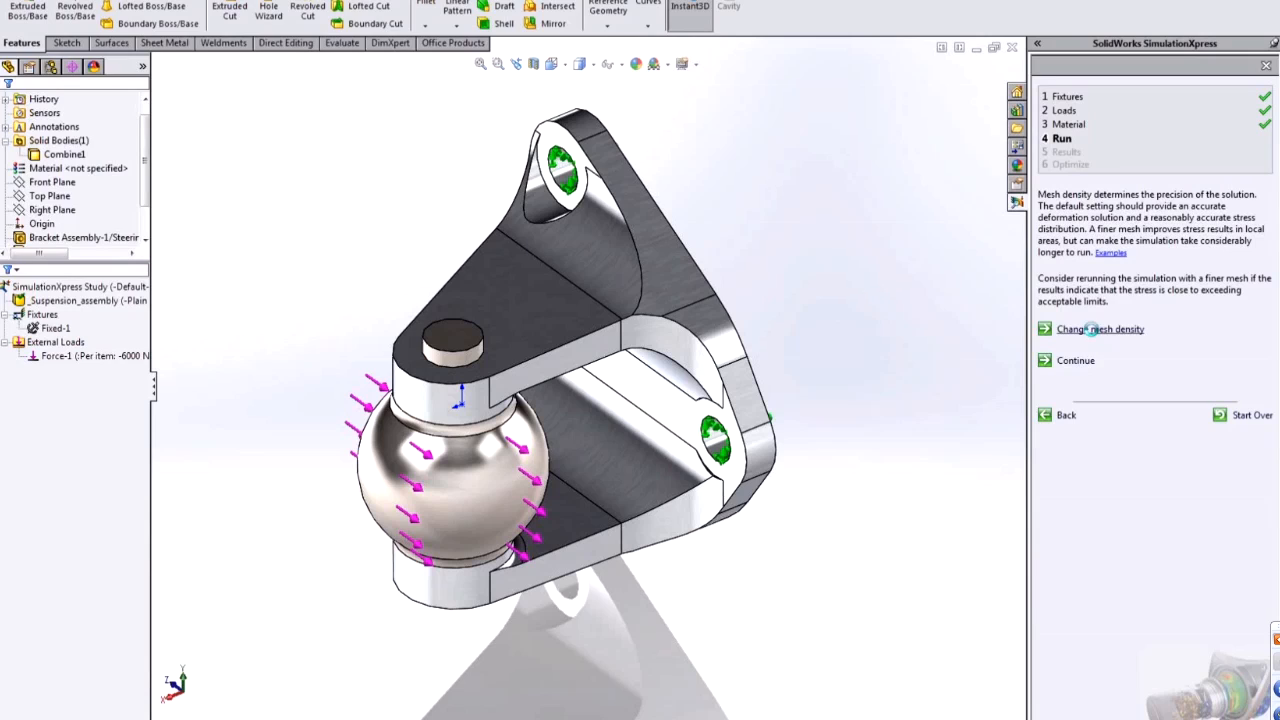
pyautogui.click(1093, 326)
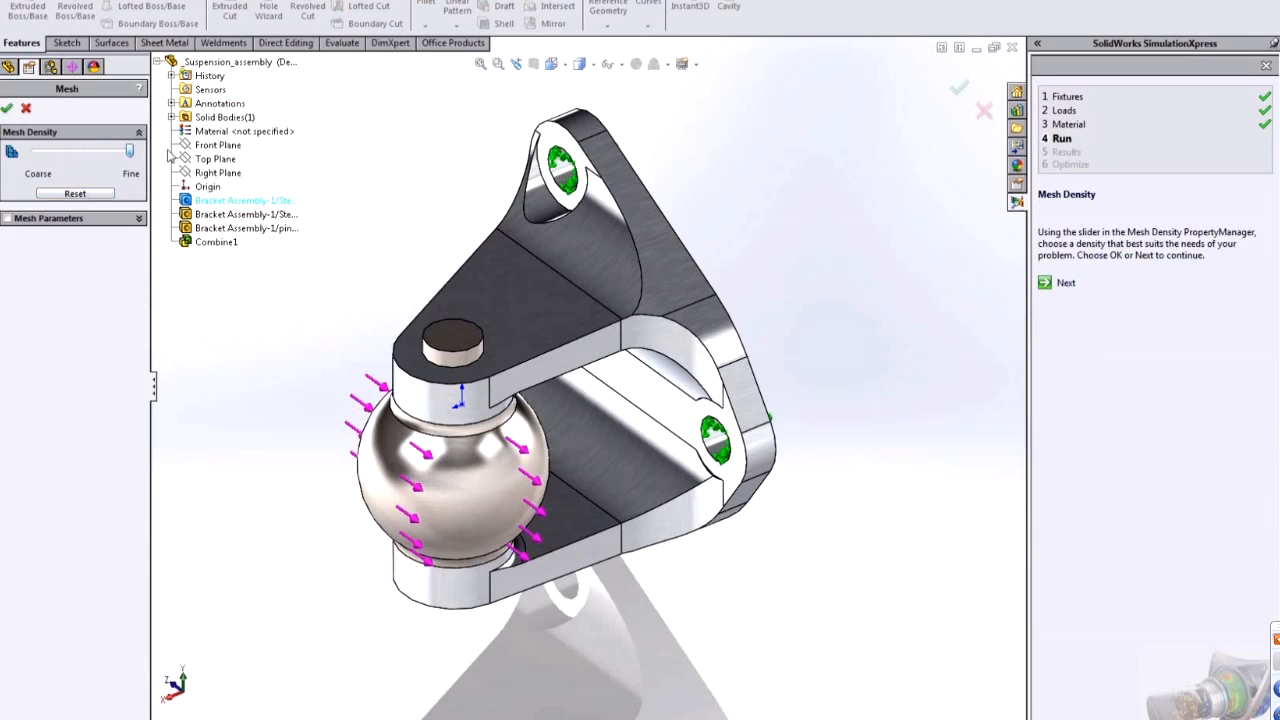
pyautogui.click(51, 220)
pyautogui.moveTo(86, 153)
pyautogui.mouseDown()
pyautogui.moveTo(146, 158)
pyautogui.moveTo(71, 153)
pyautogui.moveTo(135, 153)
pyautogui.moveTo(84, 153)
pyautogui.mouseUp()
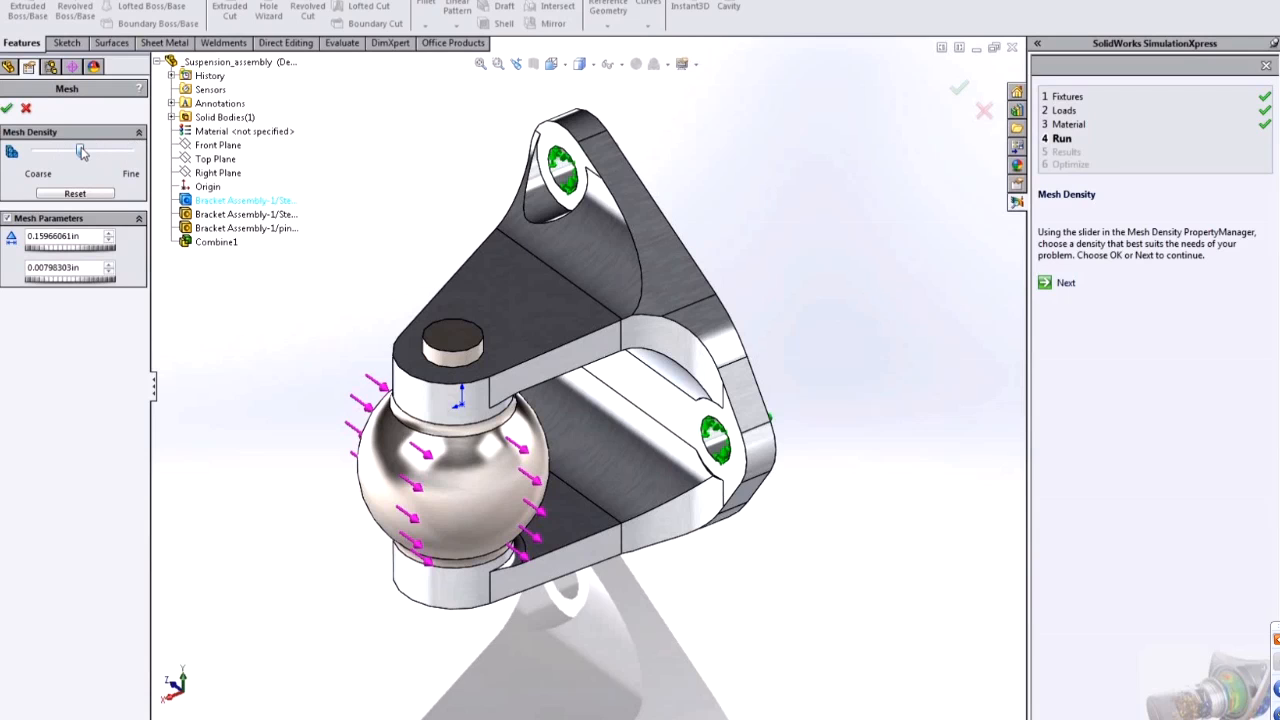
pyautogui.click(29, 111)
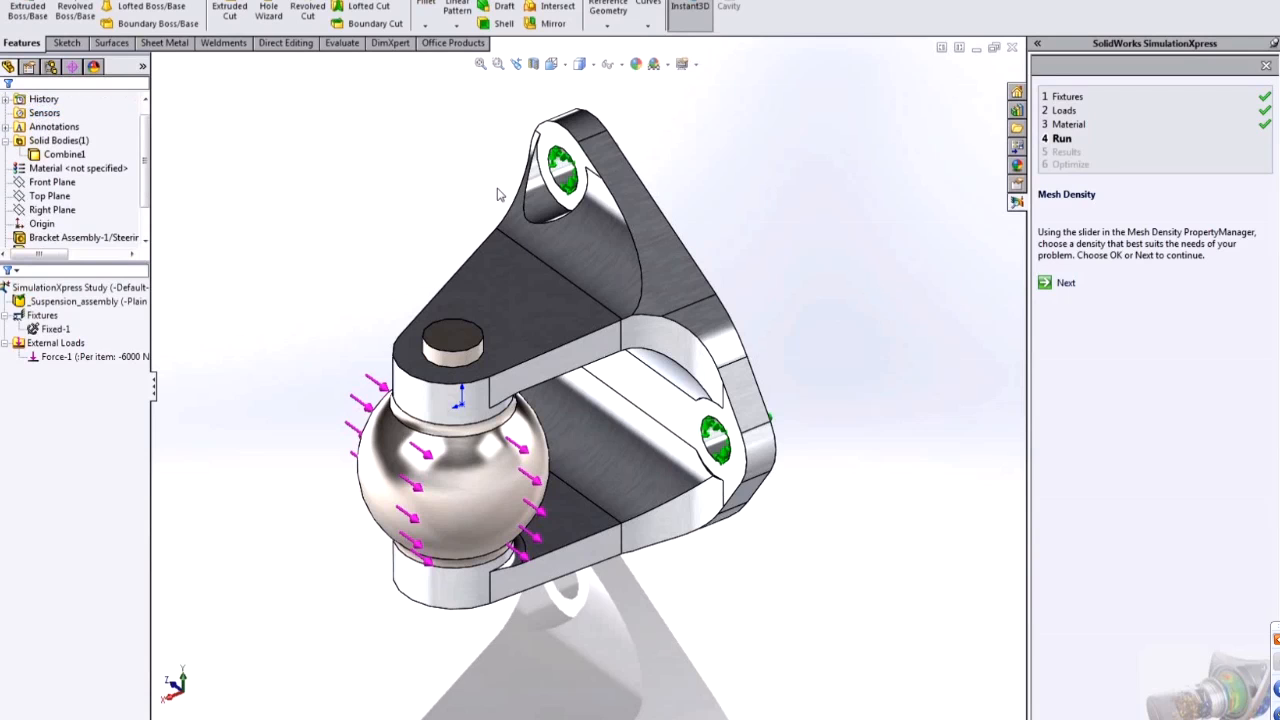
pyautogui.click(1062, 285)
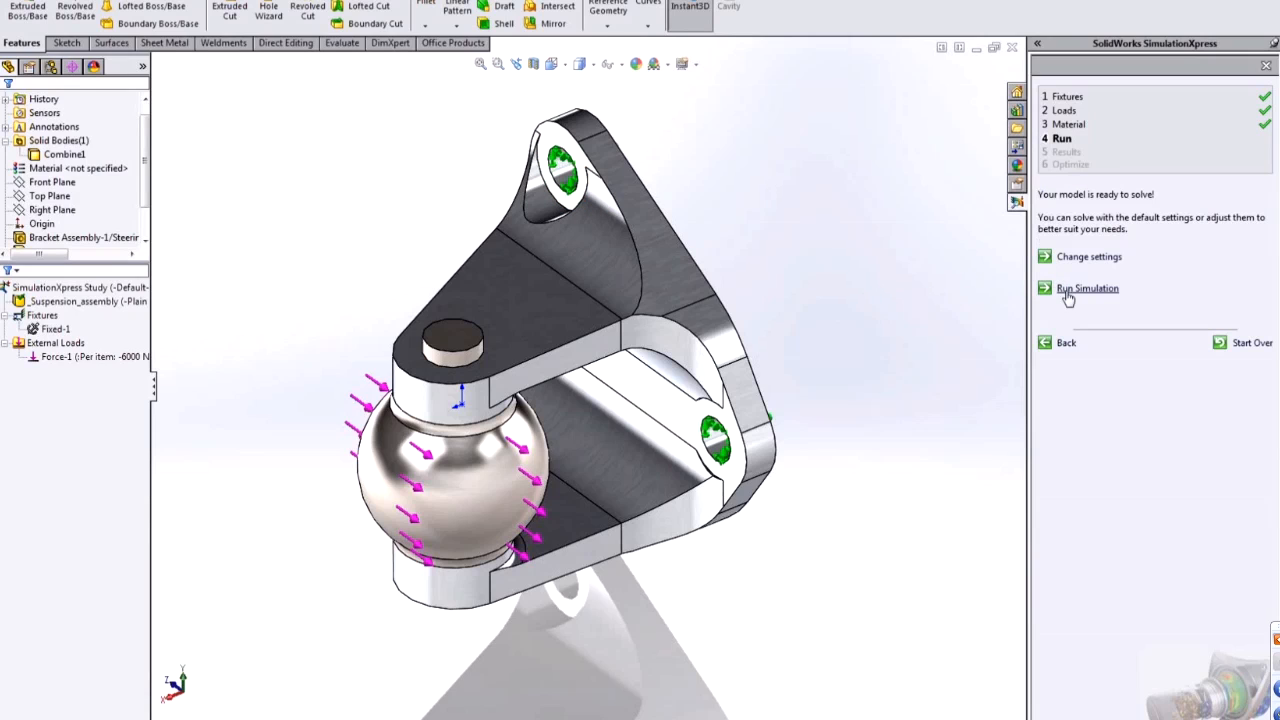
# - Run the simulation and accept the part's deformation as expected to open the results
pyautogui.click(1070, 289)
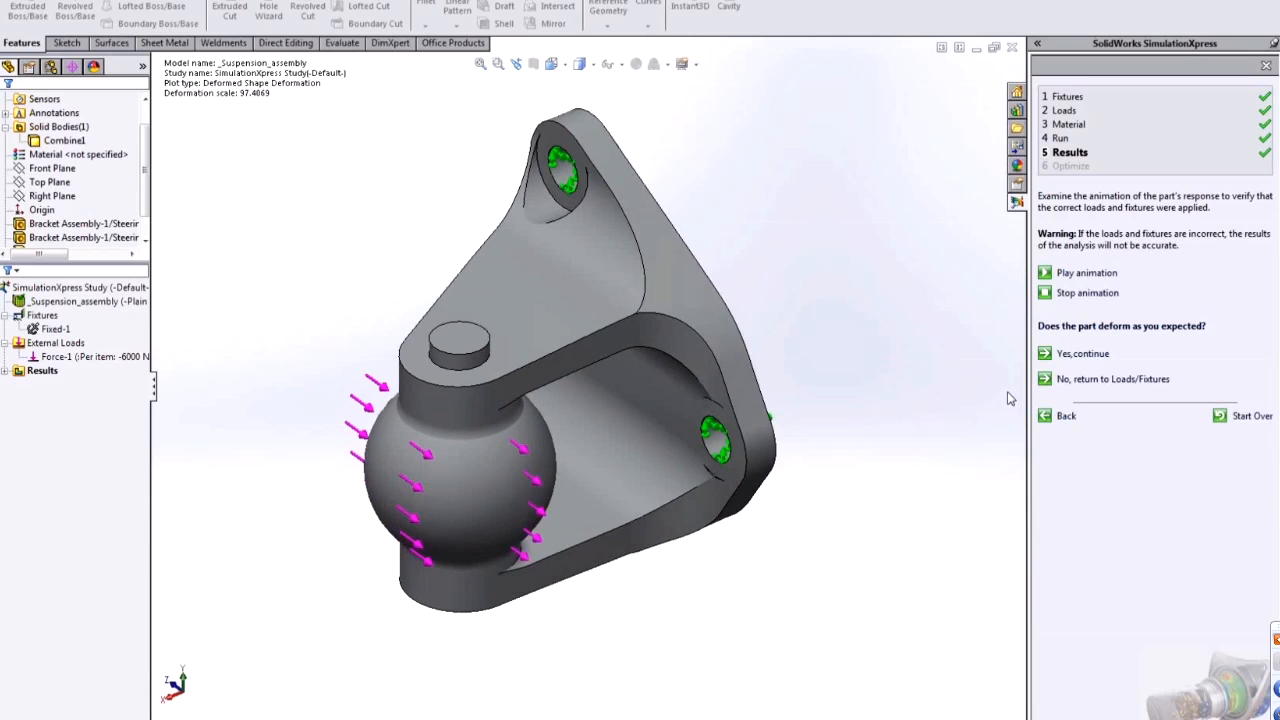
pyautogui.click(1088, 355)
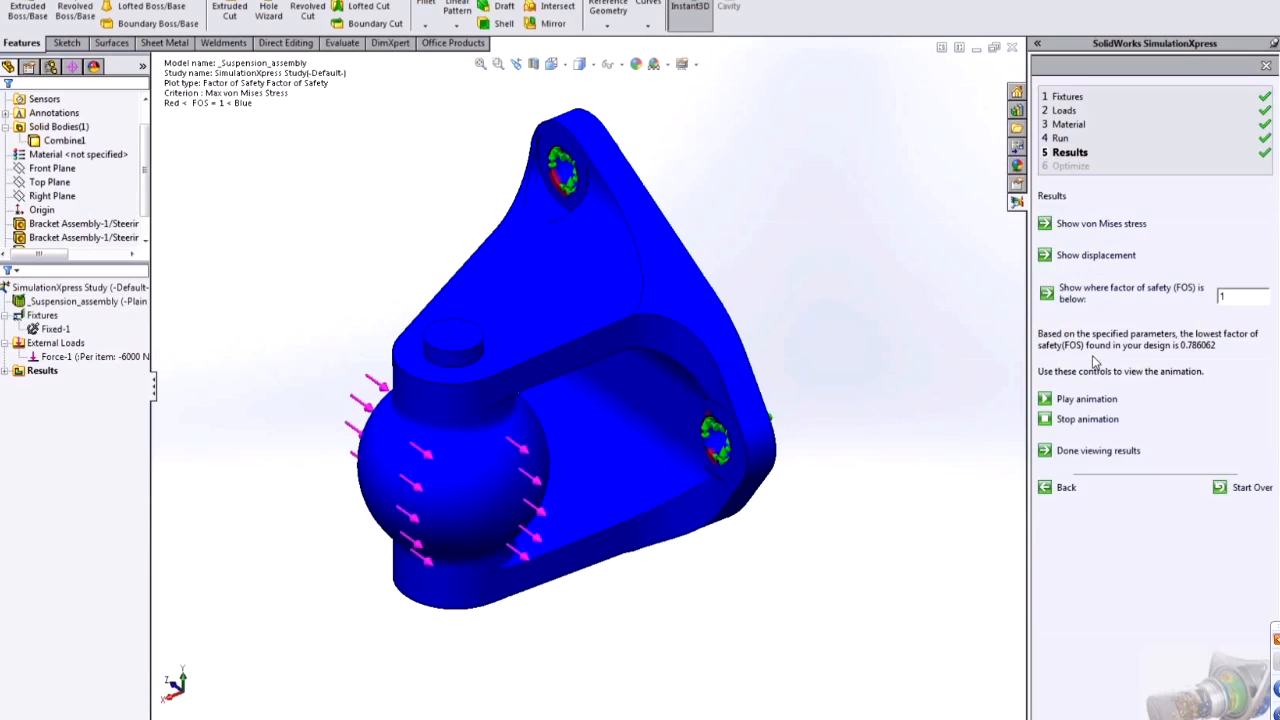
# - Display the von Mises stress plot, the displacement plot and the areas where the factor of safety is below 1
pyautogui.click(1110, 226)
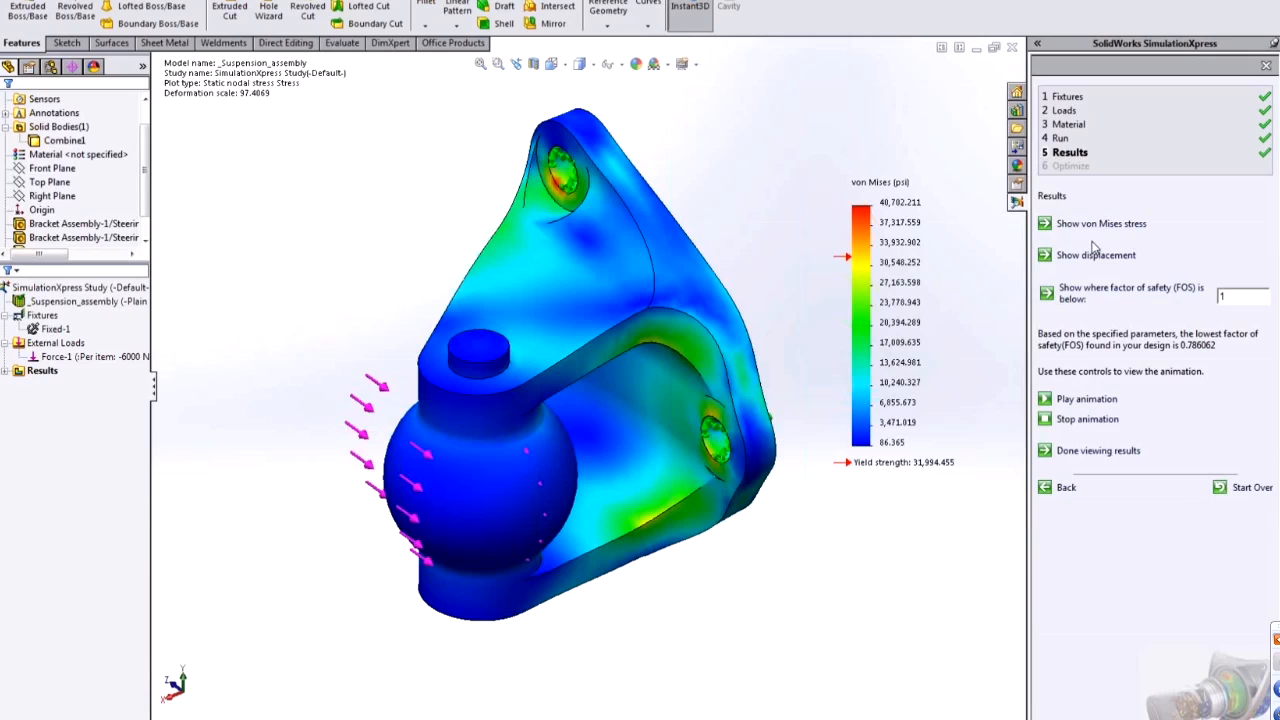
pyautogui.click(1097, 255)
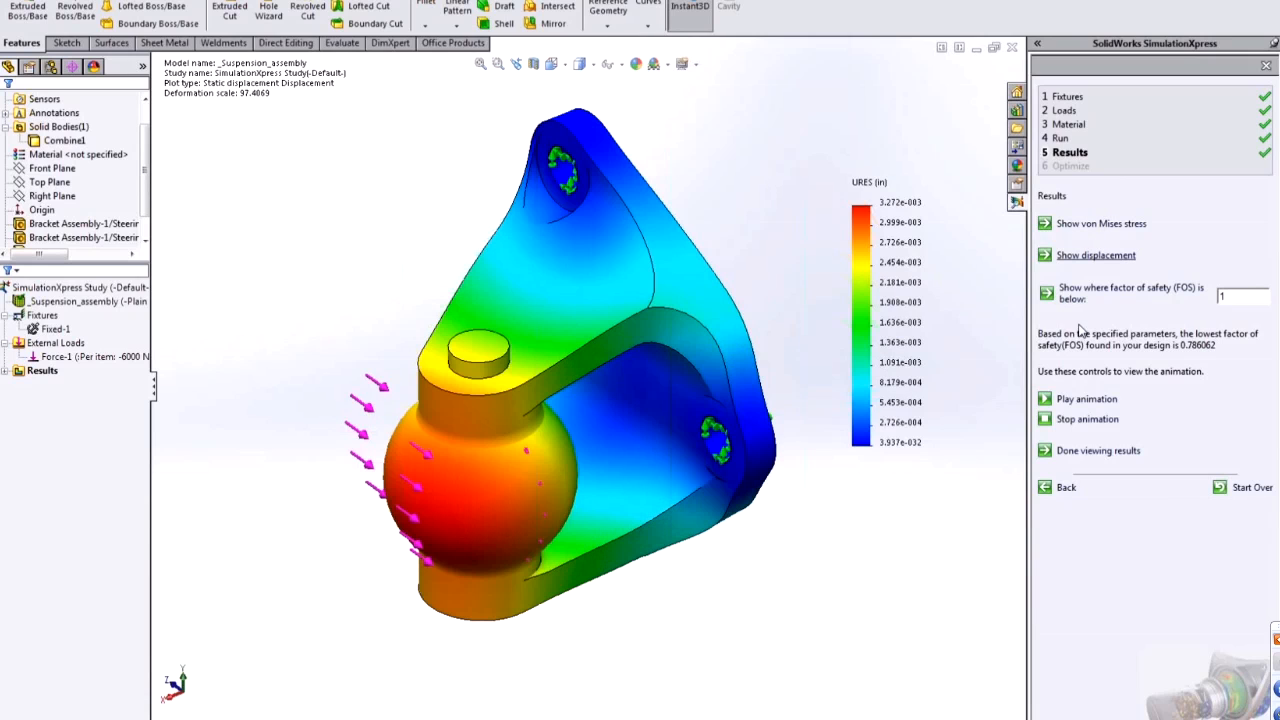
pyautogui.click(1100, 297)
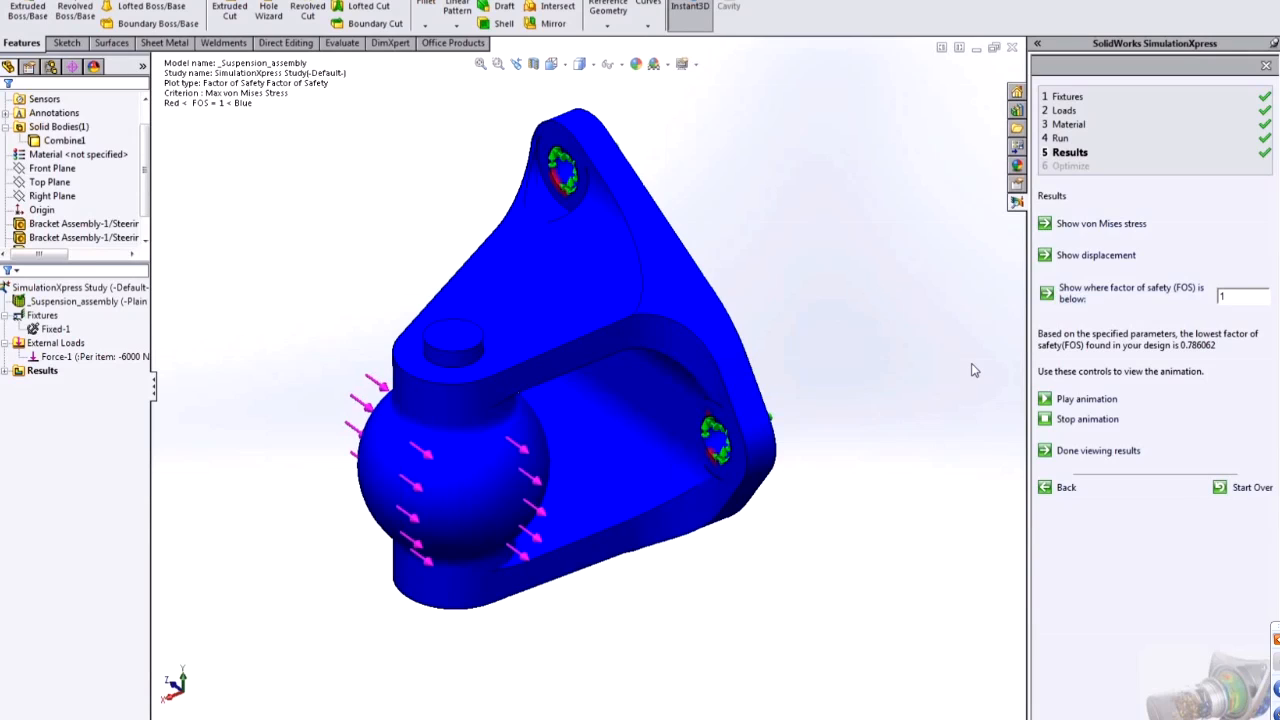
# - Examine the factor-of-safety plot around the mounting holes and finish viewing the results to reach the report options
pyautogui.scroll(-5, 712, 452)
pyautogui.moveTo(711, 461); pyautogui.dragTo(735, 452, button='middle')
pyautogui.scroll(6, 735, 452)
pyautogui.moveTo(570, 300); pyautogui.dragTo(511, 322, button='middle')
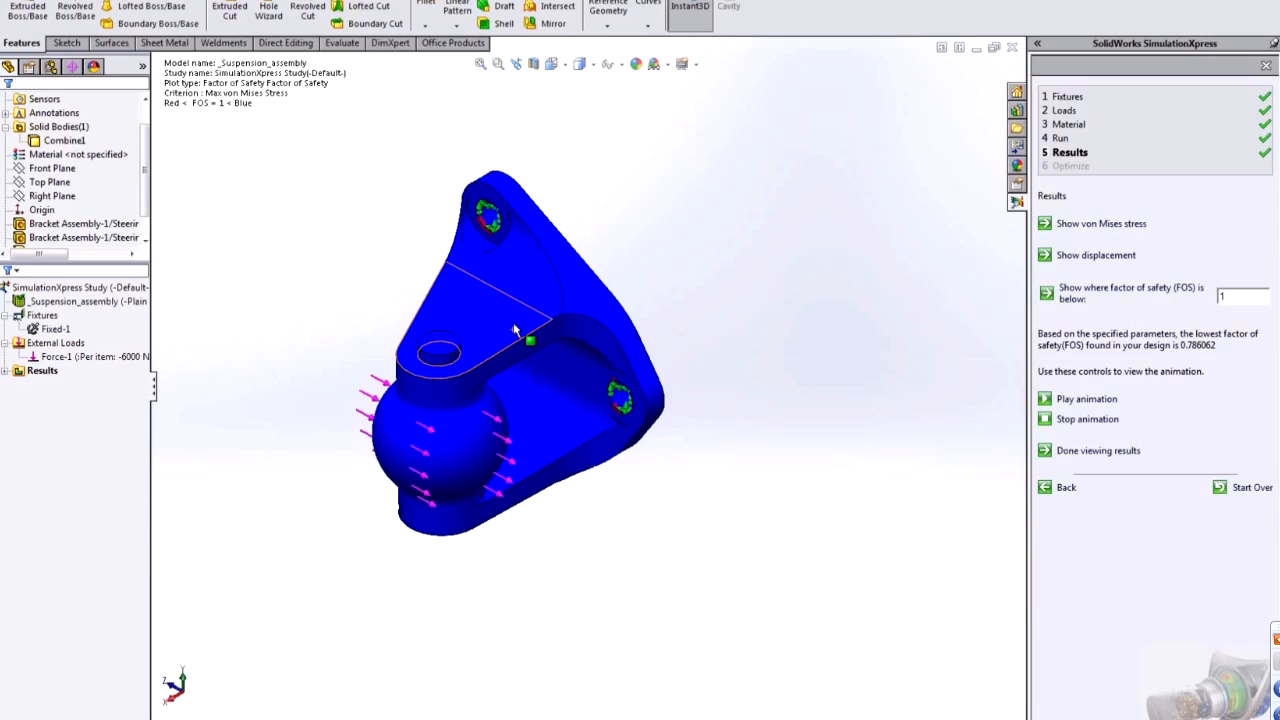
pyautogui.scroll(-2, 512, 322)
pyautogui.scroll(2, 379, 447)
pyautogui.scroll(-1, 379, 447)
pyautogui.moveTo(527, 396); pyautogui.dragTo(527, 381, button='middle')
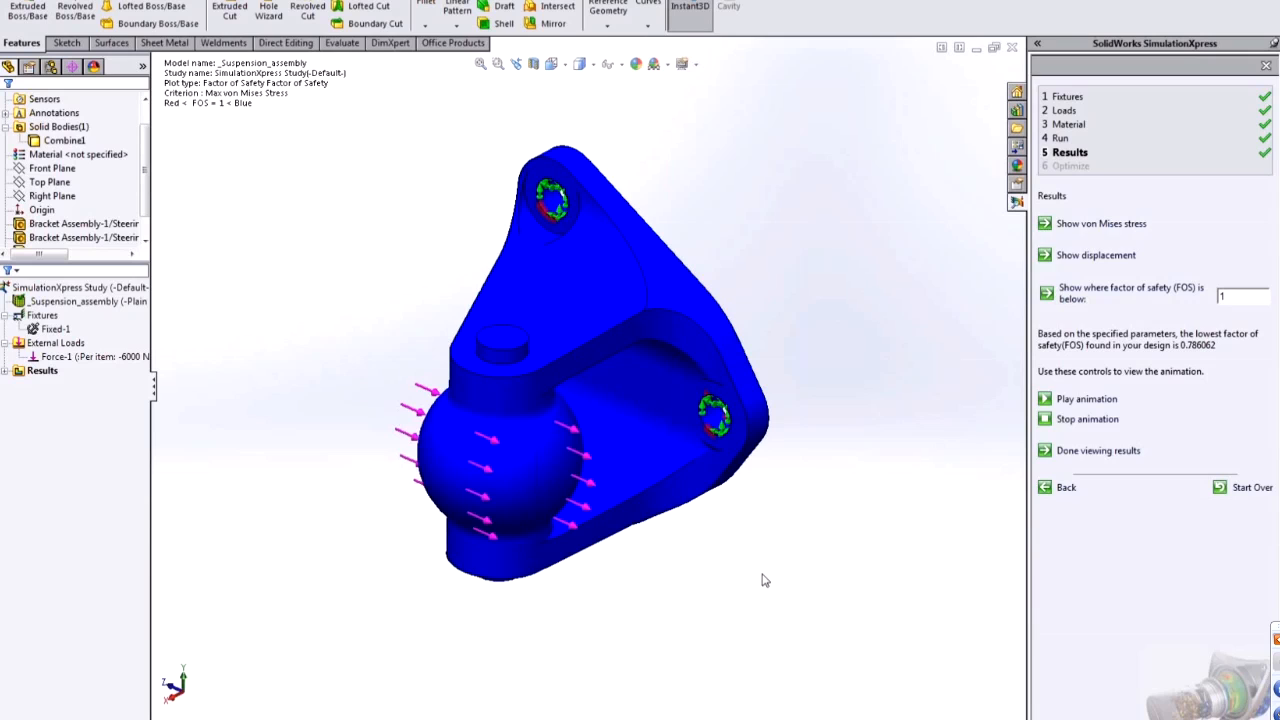
pyautogui.click(1116, 451)
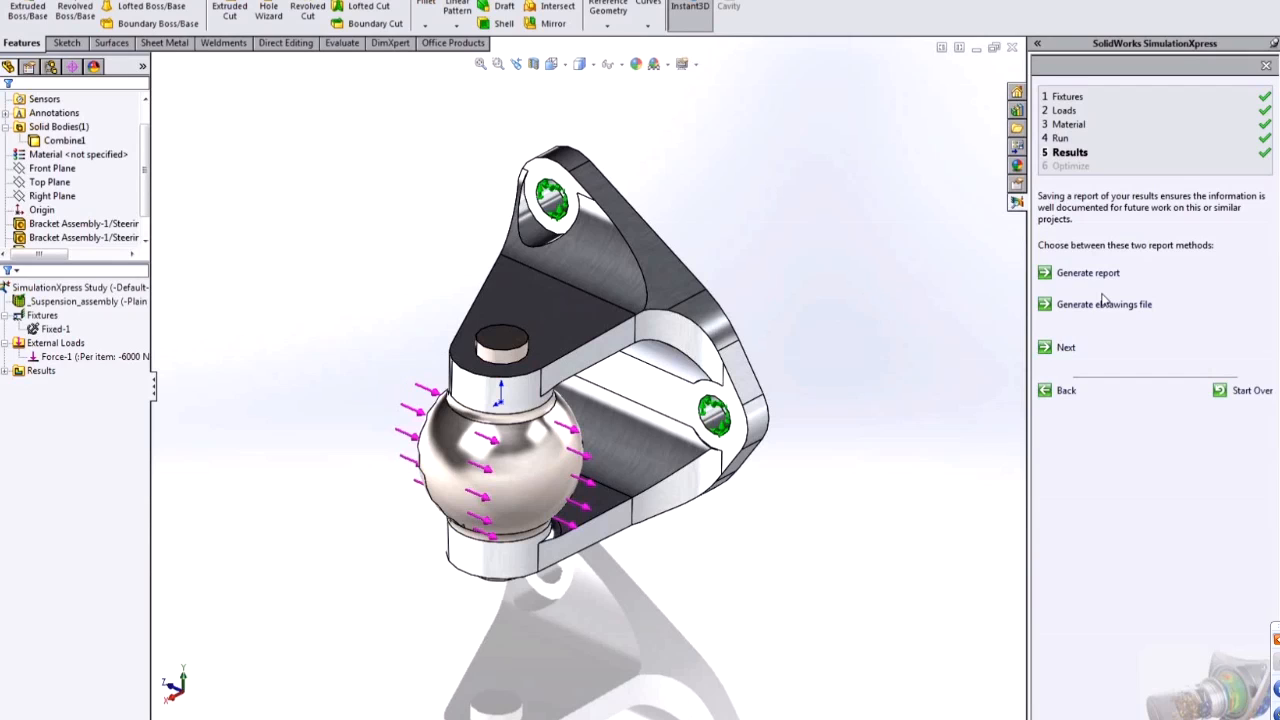
# - Proceed to the optimisation stage and examine the bracket's upper and lower arm faces and the part's imported bodies
pyautogui.click(1068, 349)
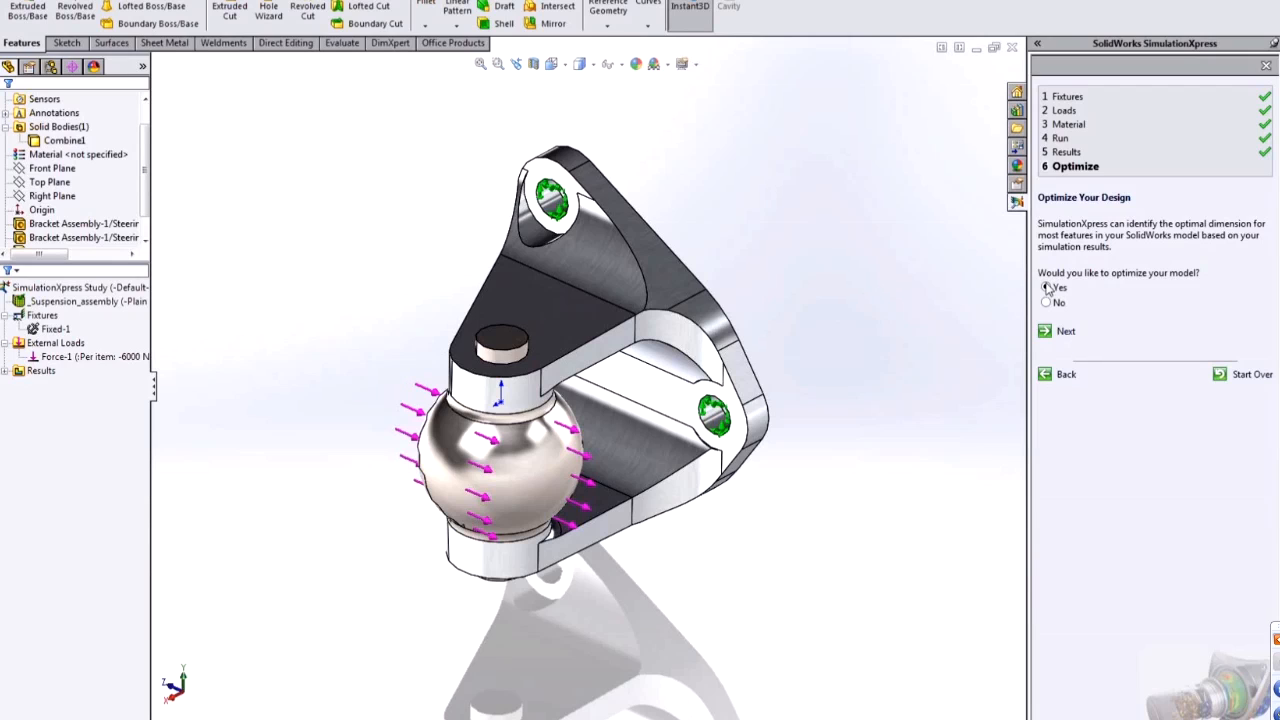
pyautogui.click(564, 324)
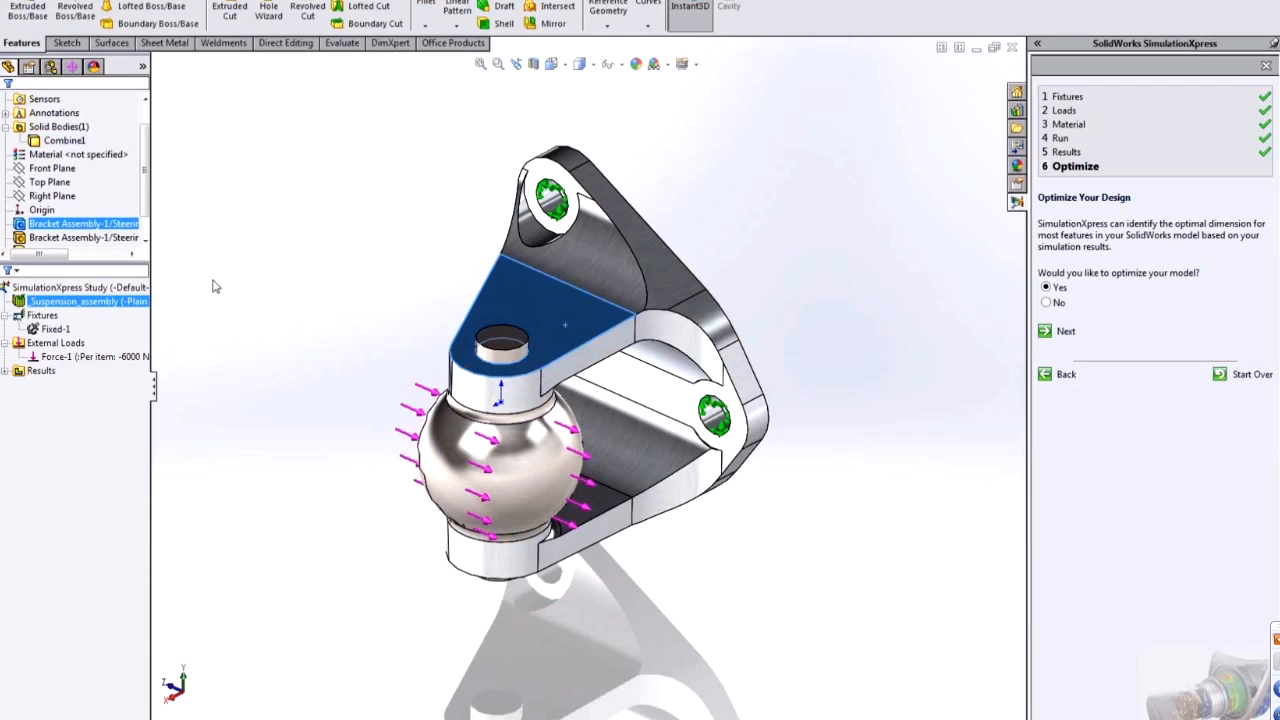
pyautogui.click(630, 475)
pyautogui.click(611, 507)
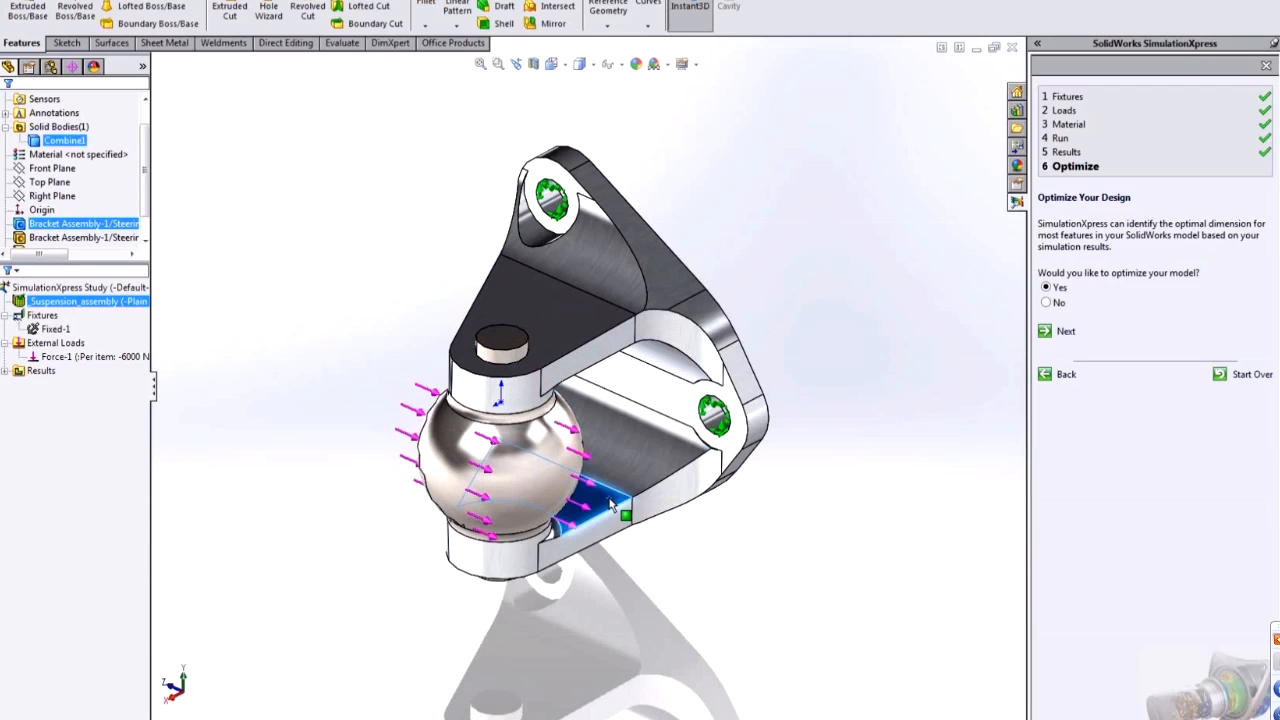
pyautogui.click(146, 241)
pyautogui.click(146, 241)
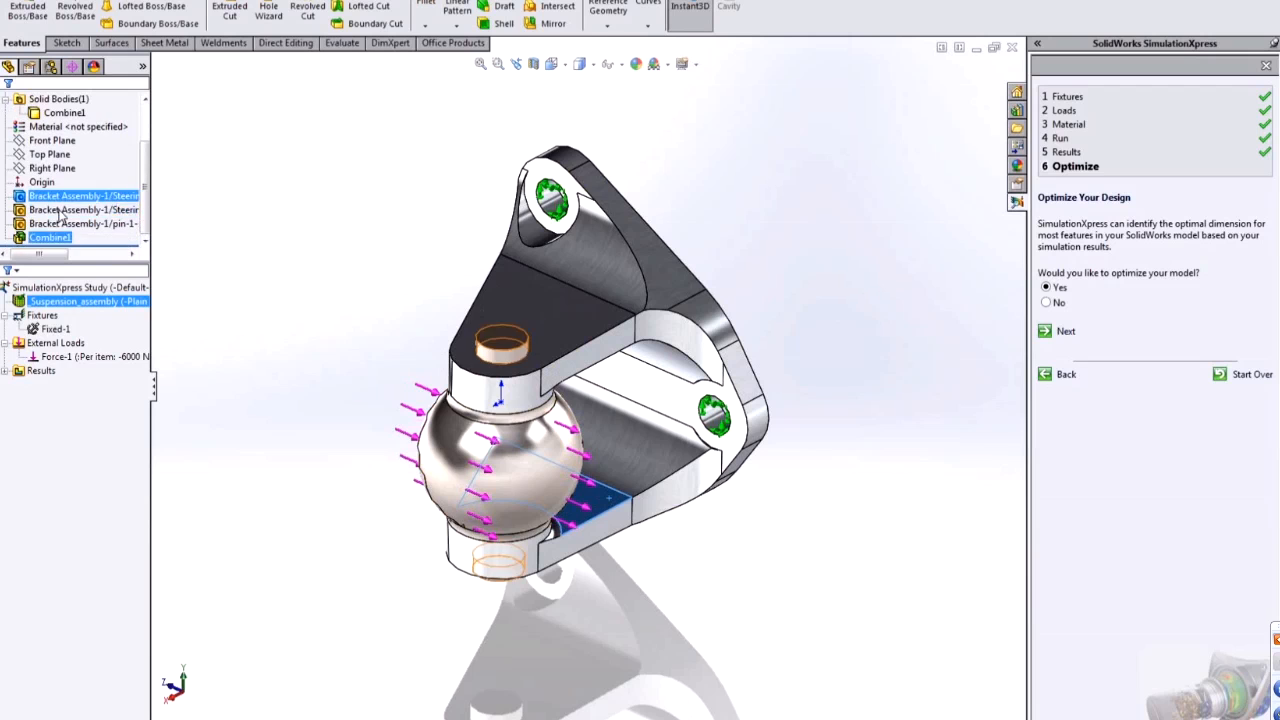
pyautogui.click(62, 210)
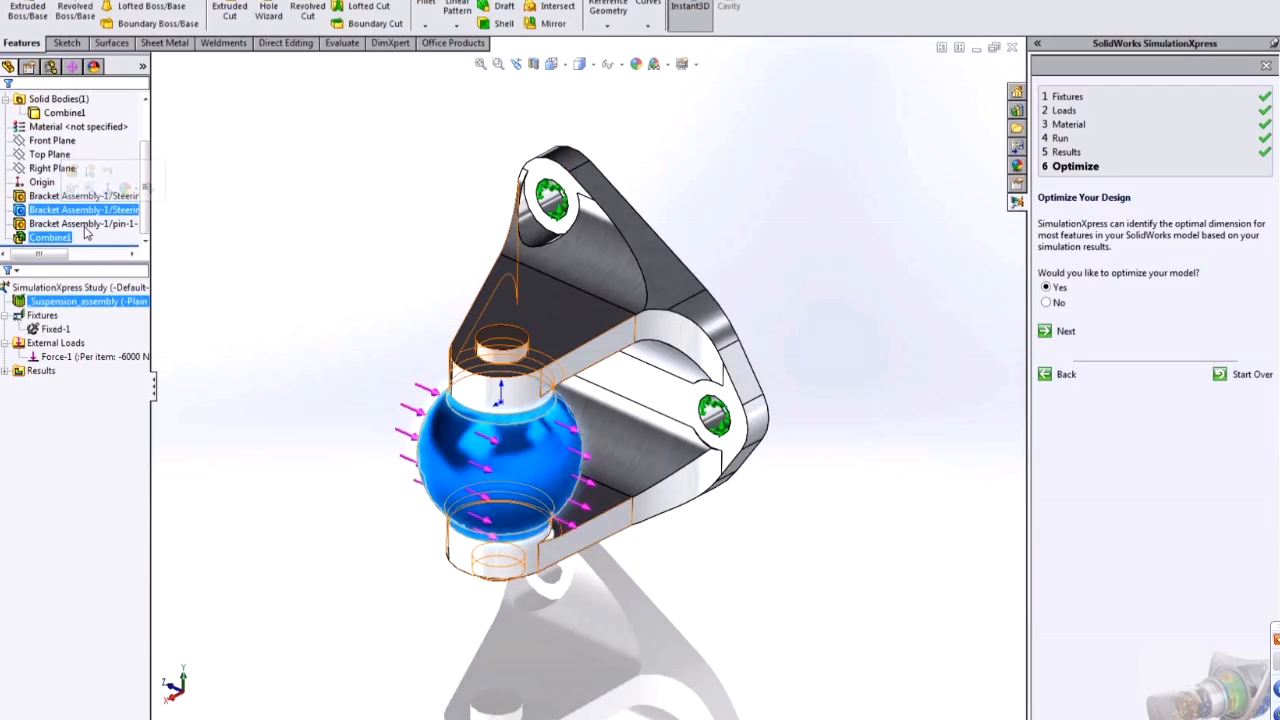
pyautogui.click(85, 226)
pyautogui.click(203, 267)
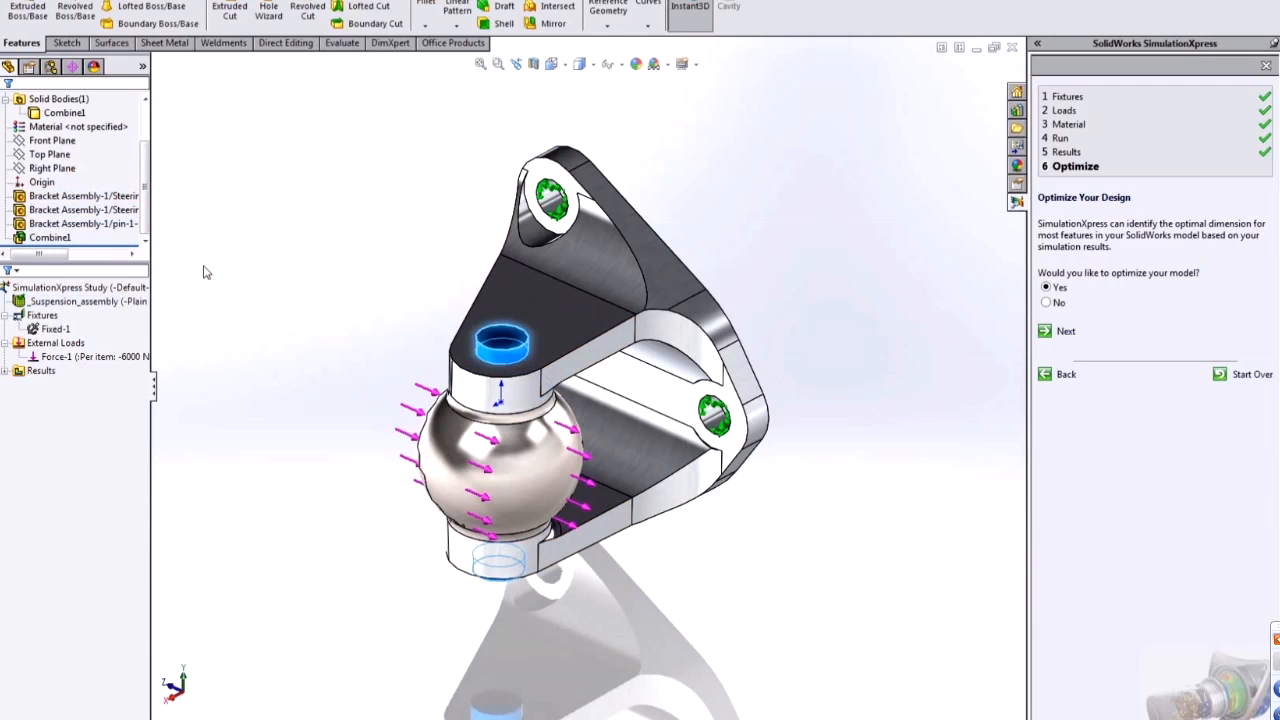
# - Close SimulationXpress and the suspension assembly part
pyautogui.click(1266, 66)
pyautogui.click(674, 402)
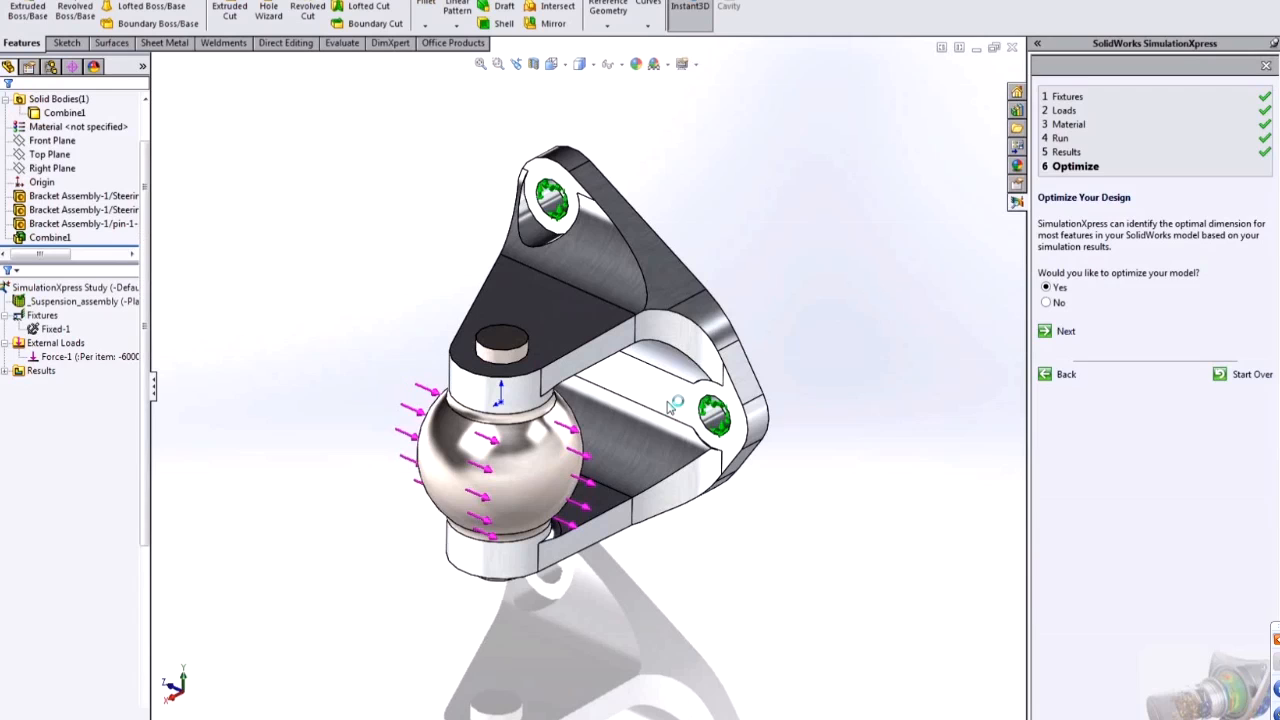
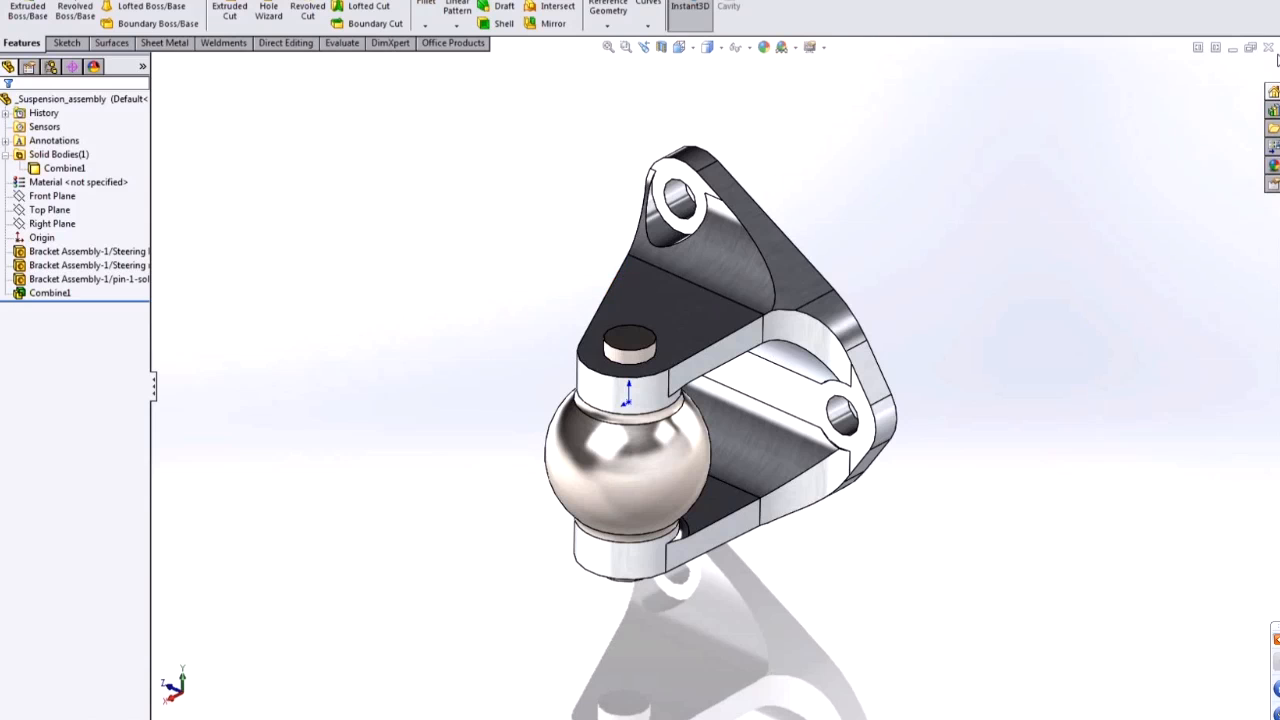
pyautogui.click(1268, 47)
pyautogui.click(719, 375)
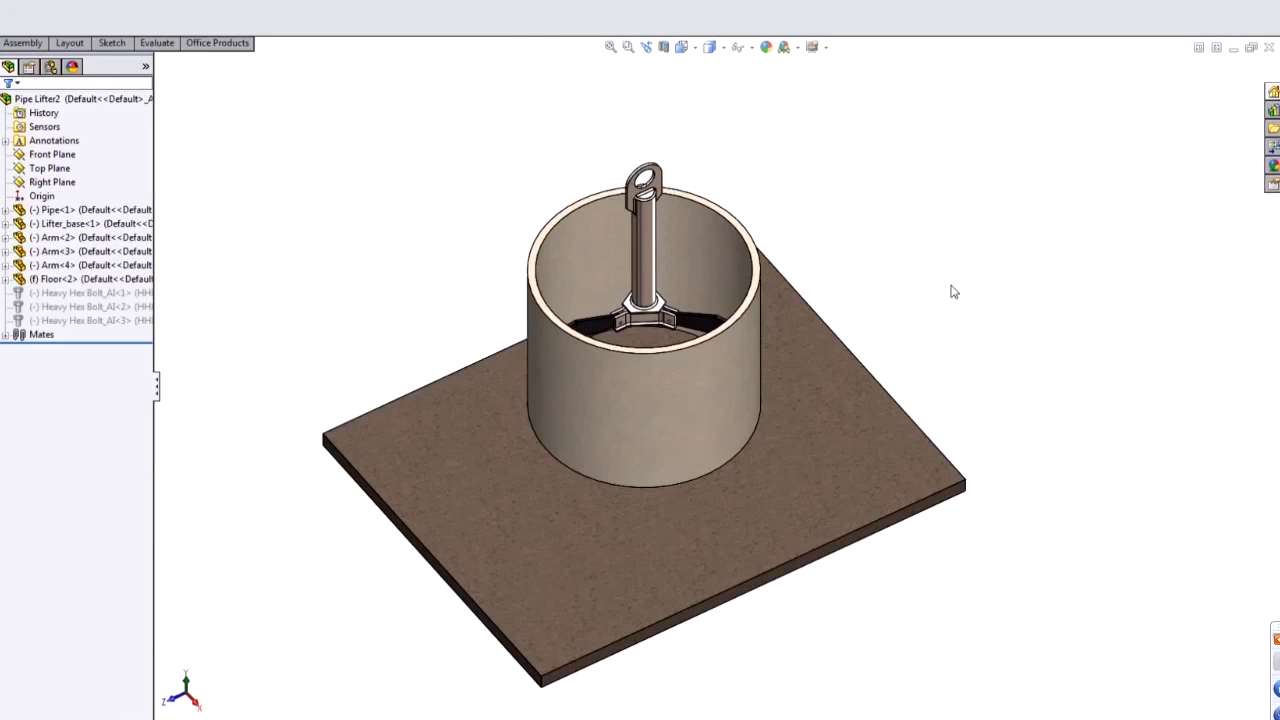
# - Open the Car_Jack assembly from the "2. Motion Sample 1" folder in "Web Wednesday - Sim Tips By Request"
pyautogui.click(116, 1)
pyautogui.click(195, 8)
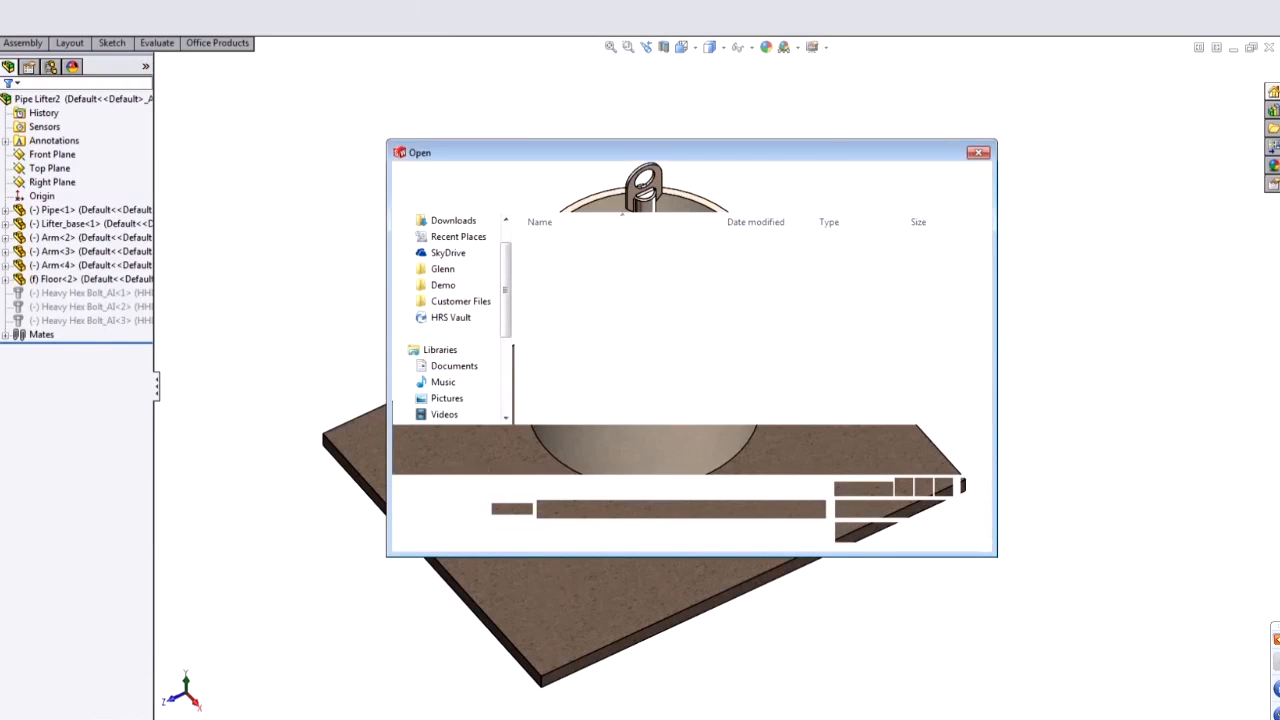
pyautogui.click(598, 173)
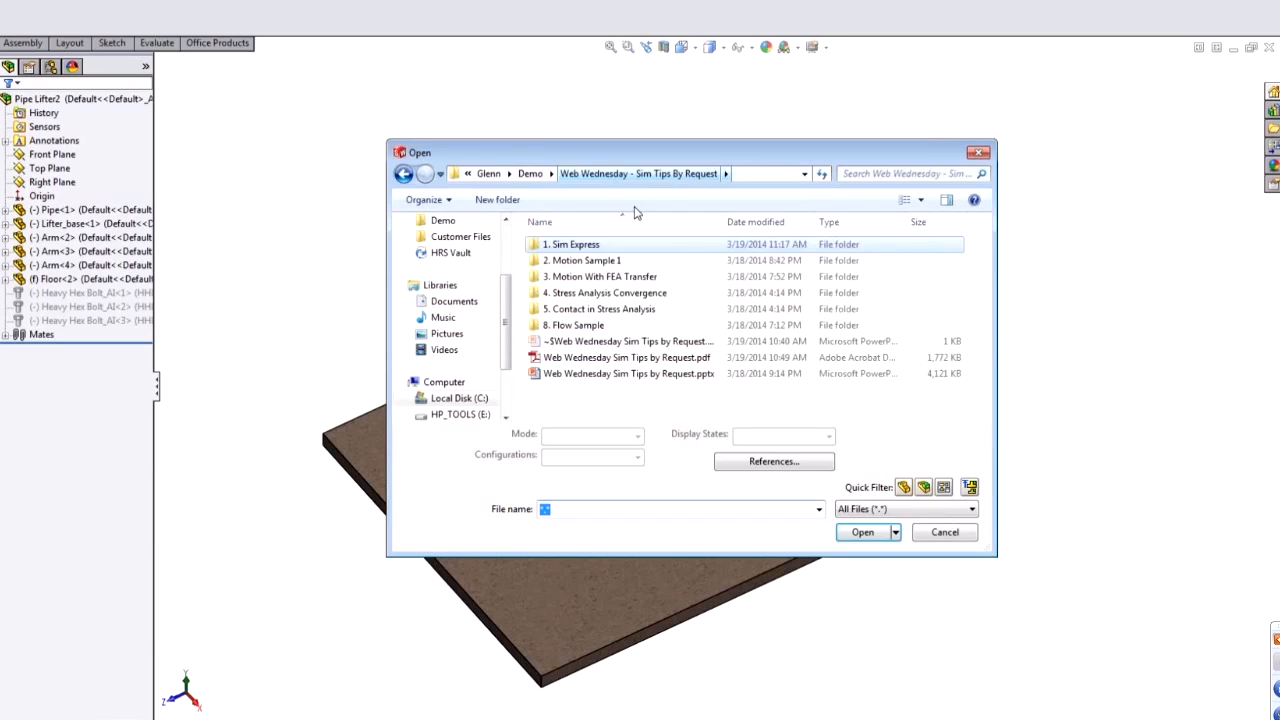
pyautogui.scroll(-3, 585, 300)
pyautogui.click(582, 261)
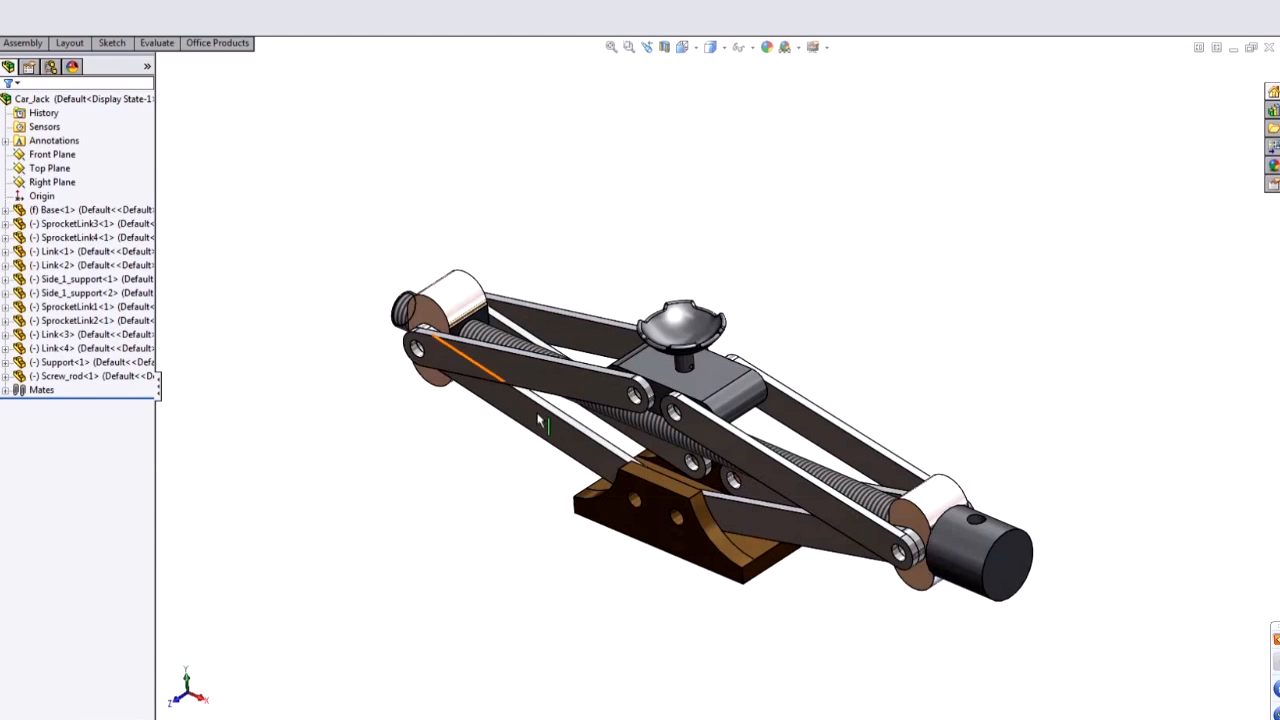
# - Expand the car jack's mates and examine the hinge, concentric and screw mates on the model
pyautogui.click(49, 169)
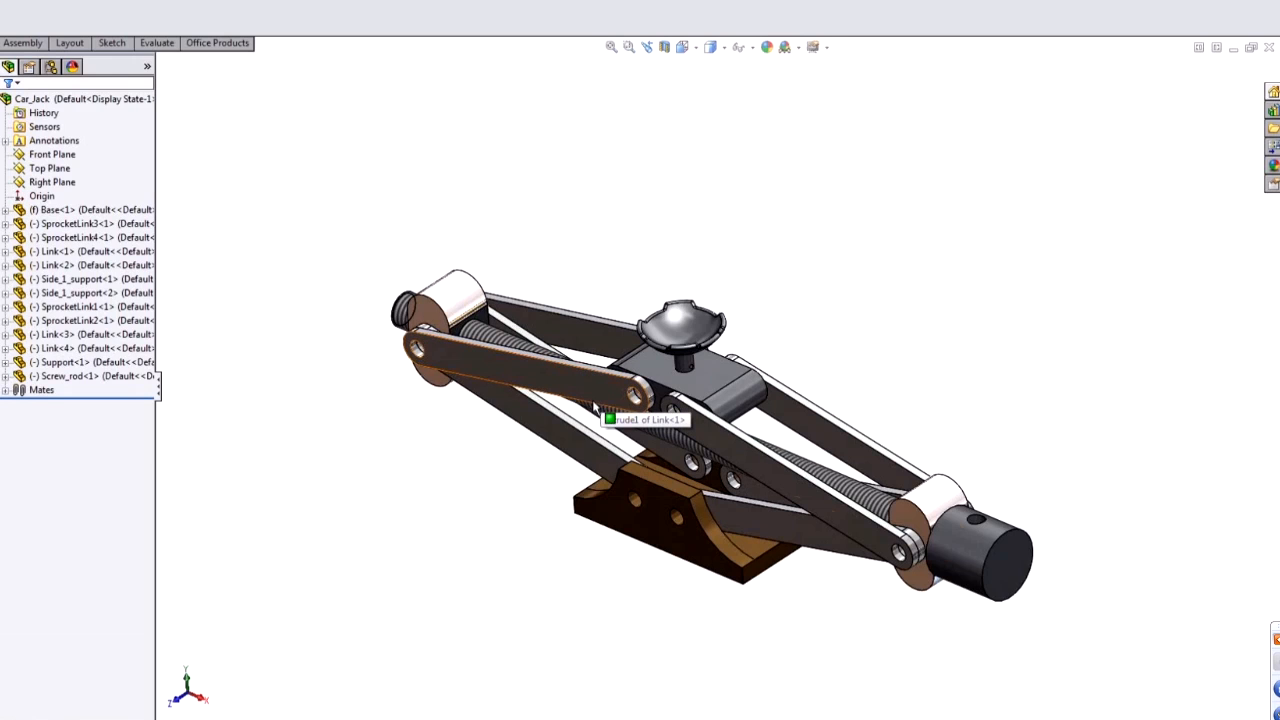
pyautogui.doubleClick(37, 390)
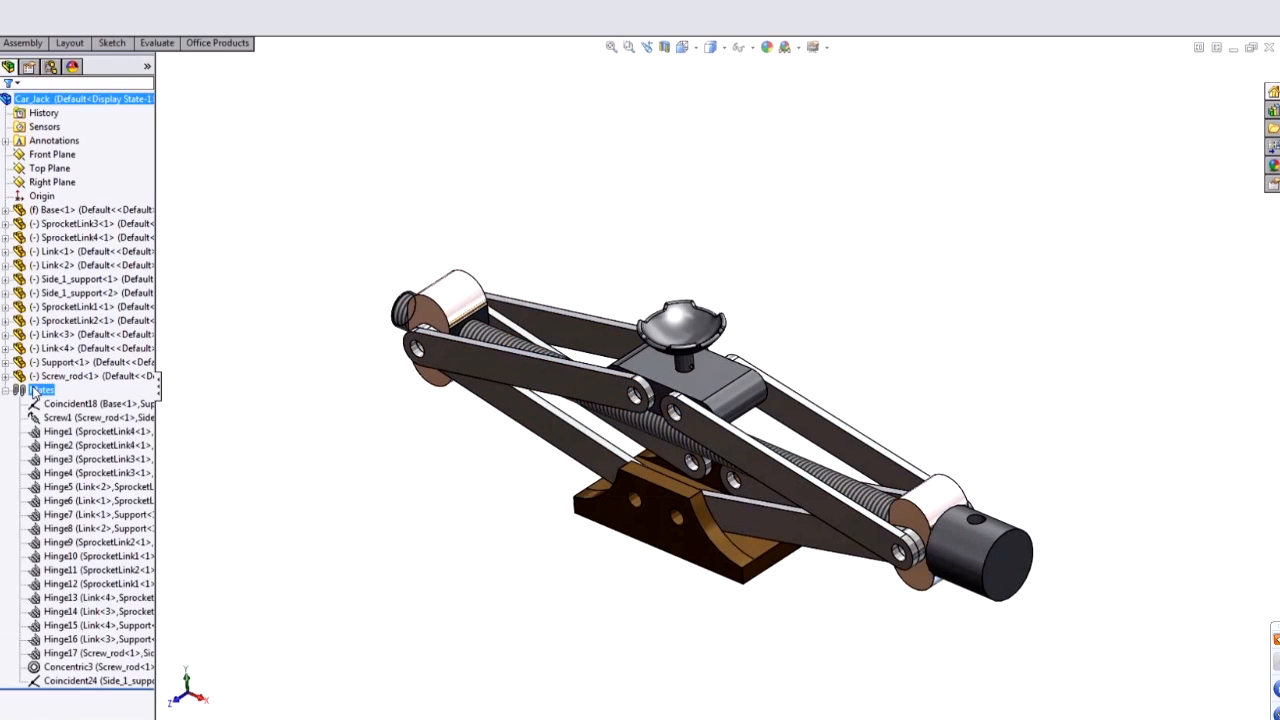
pyautogui.click(90, 459)
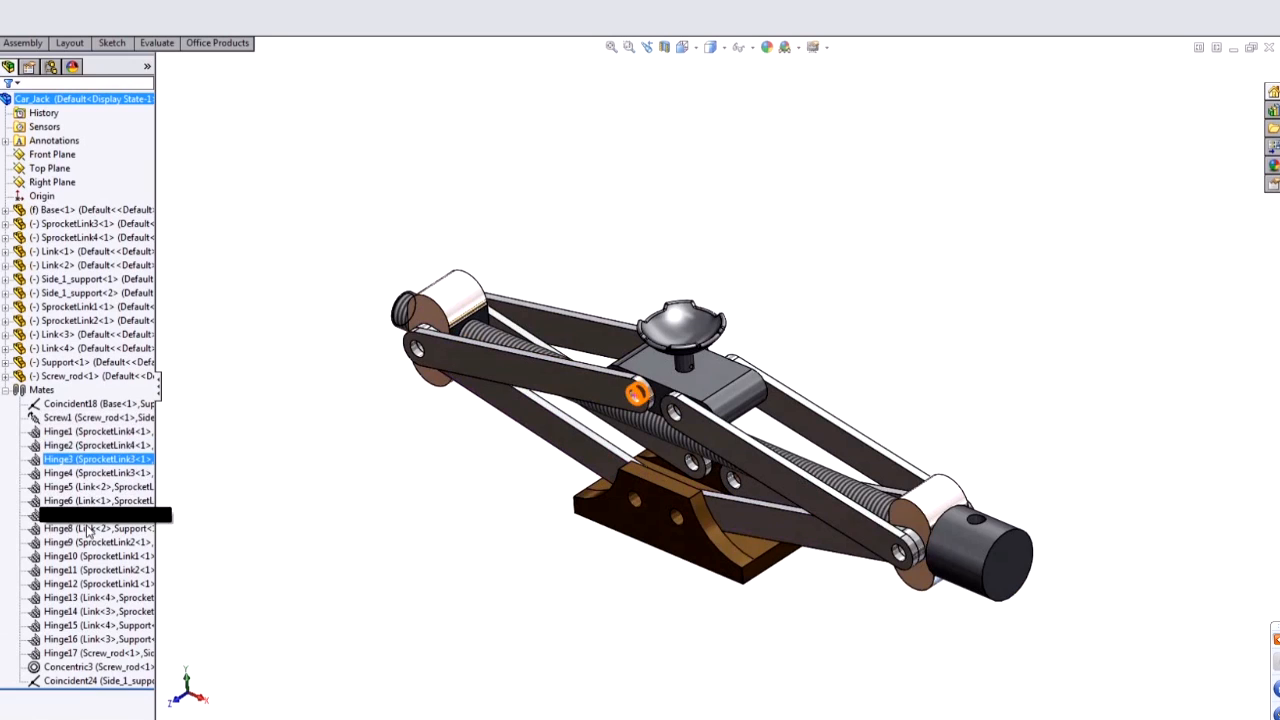
pyautogui.click(85, 667)
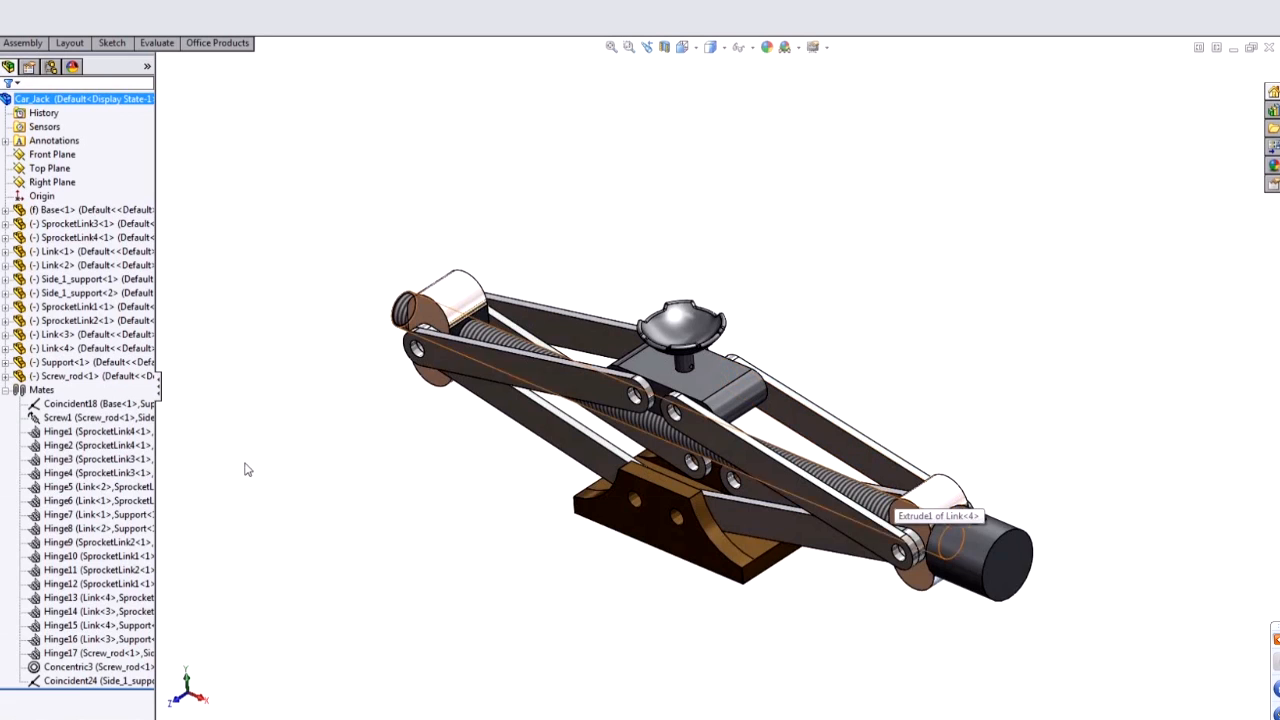
pyautogui.click(80, 472)
pyautogui.click(95, 417)
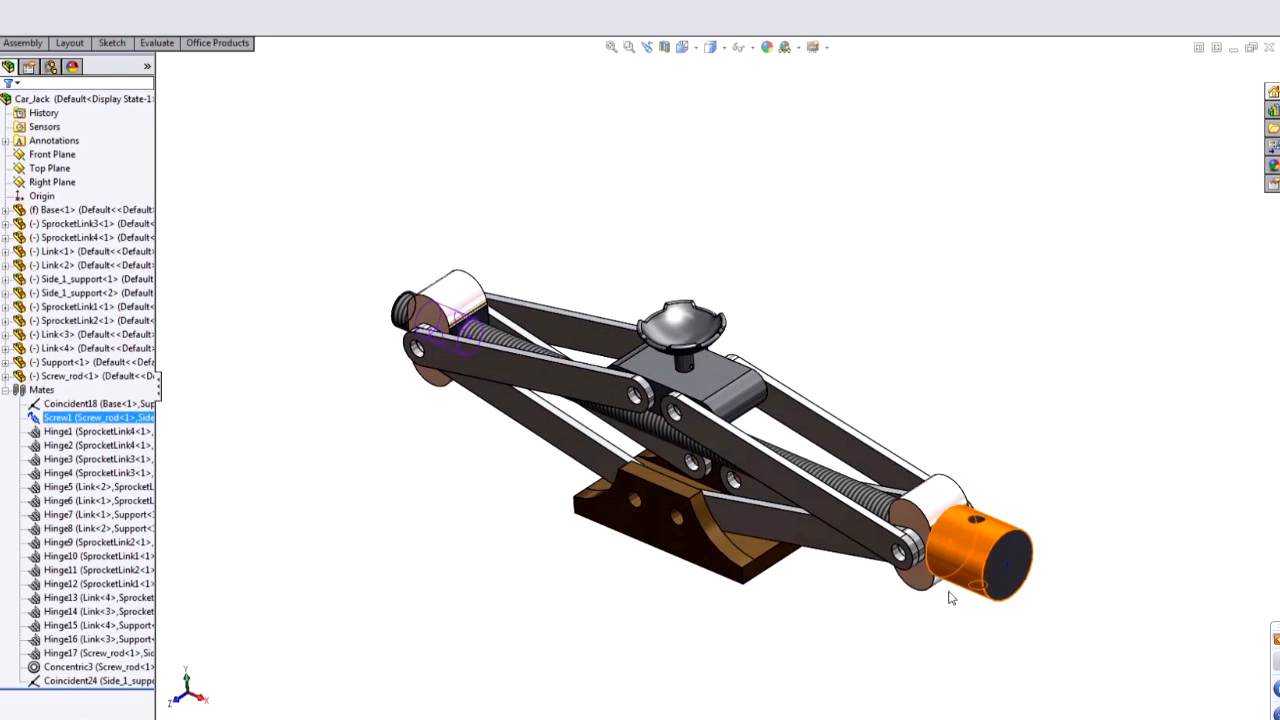
pyautogui.click(1123, 345)
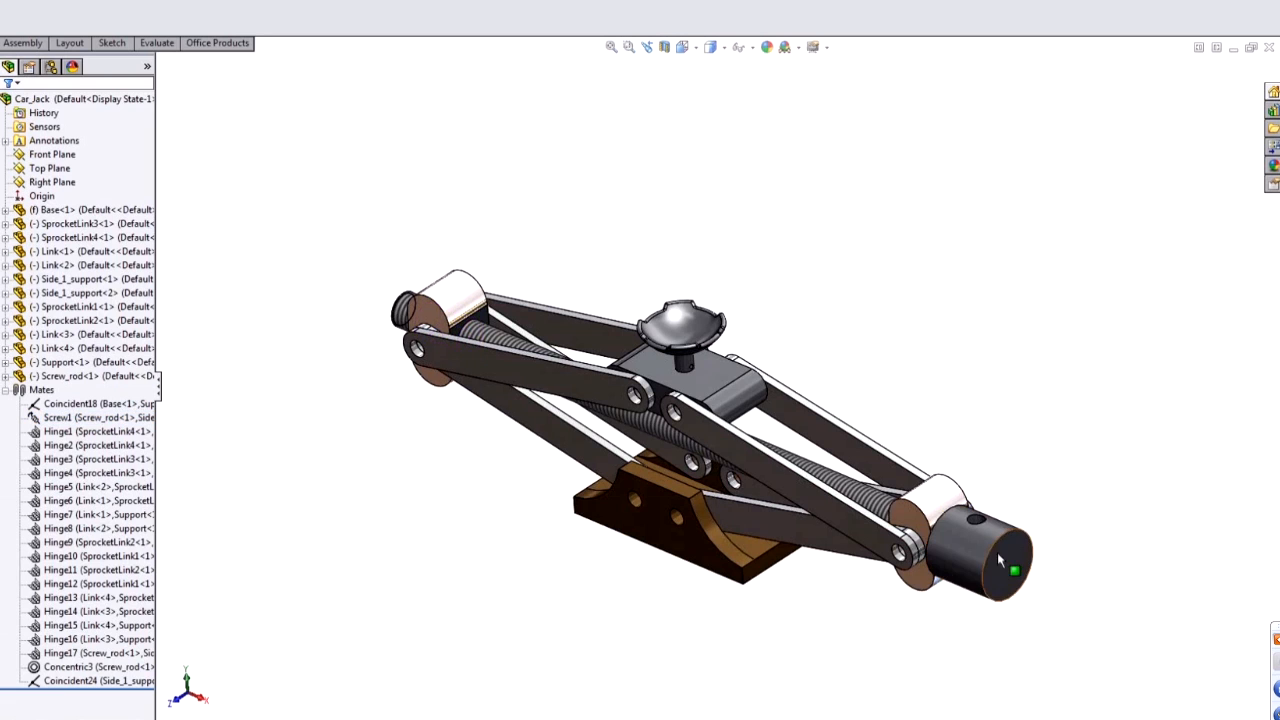
# - Rotate the screw rod by its large end to raise the jack and undo the movement
pyautogui.moveTo(1005, 545); pyautogui.dragTo(1043, 627)
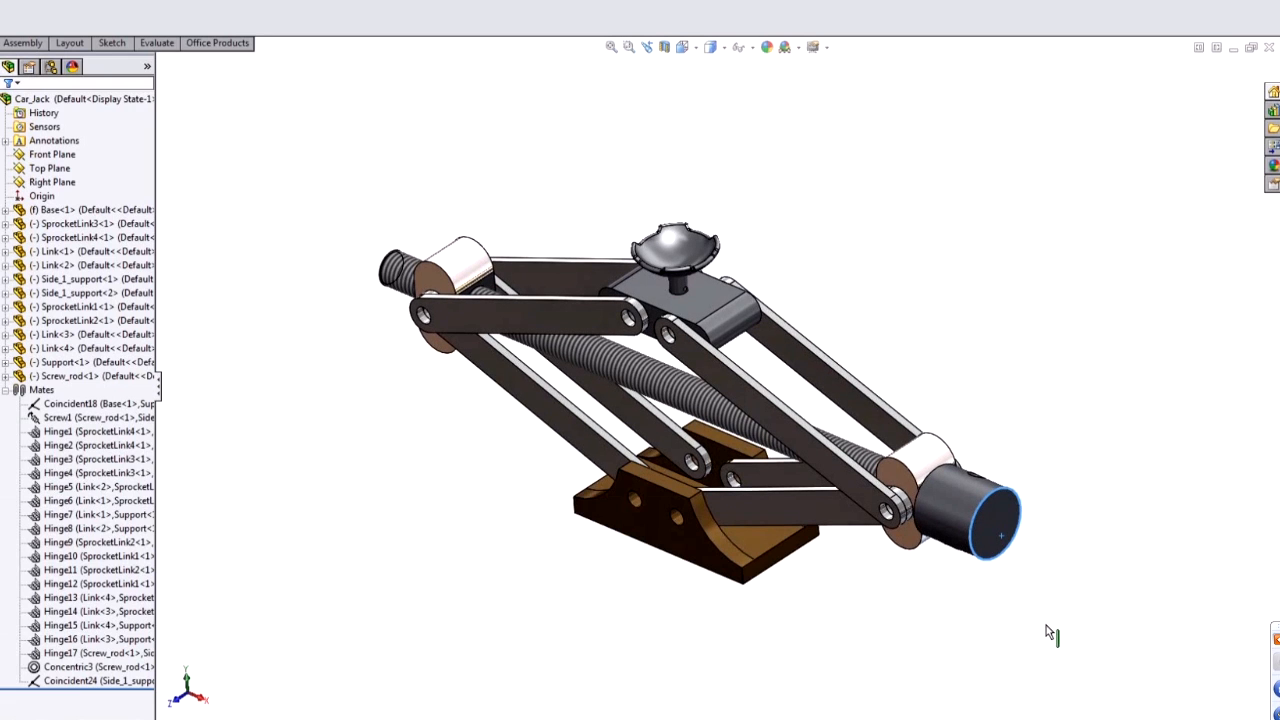
pyautogui.moveTo(1049, 634); pyautogui.dragTo(1131, 438)
pyautogui.hotkey('ctrl', 'z')
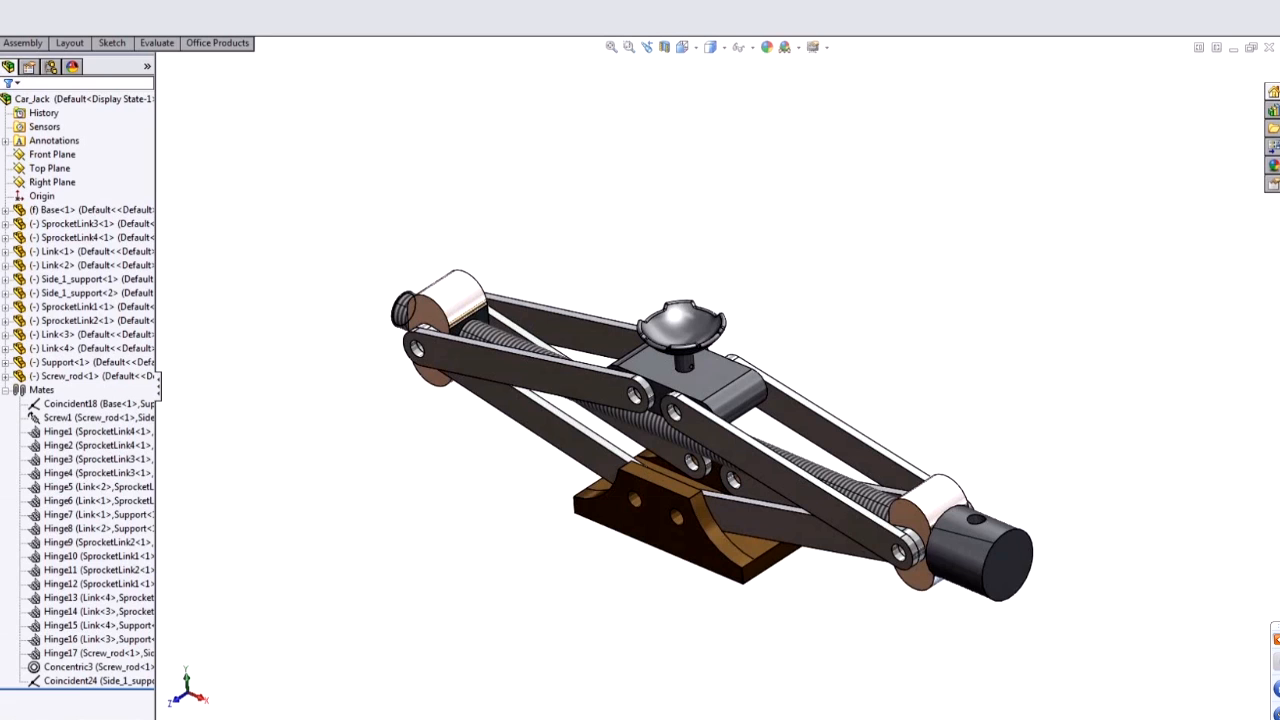
# - Activate the SolidWorks Motion and SolidWorks Simulation add-ins
pyautogui.click(240, 2)
pyautogui.click(273, 719)
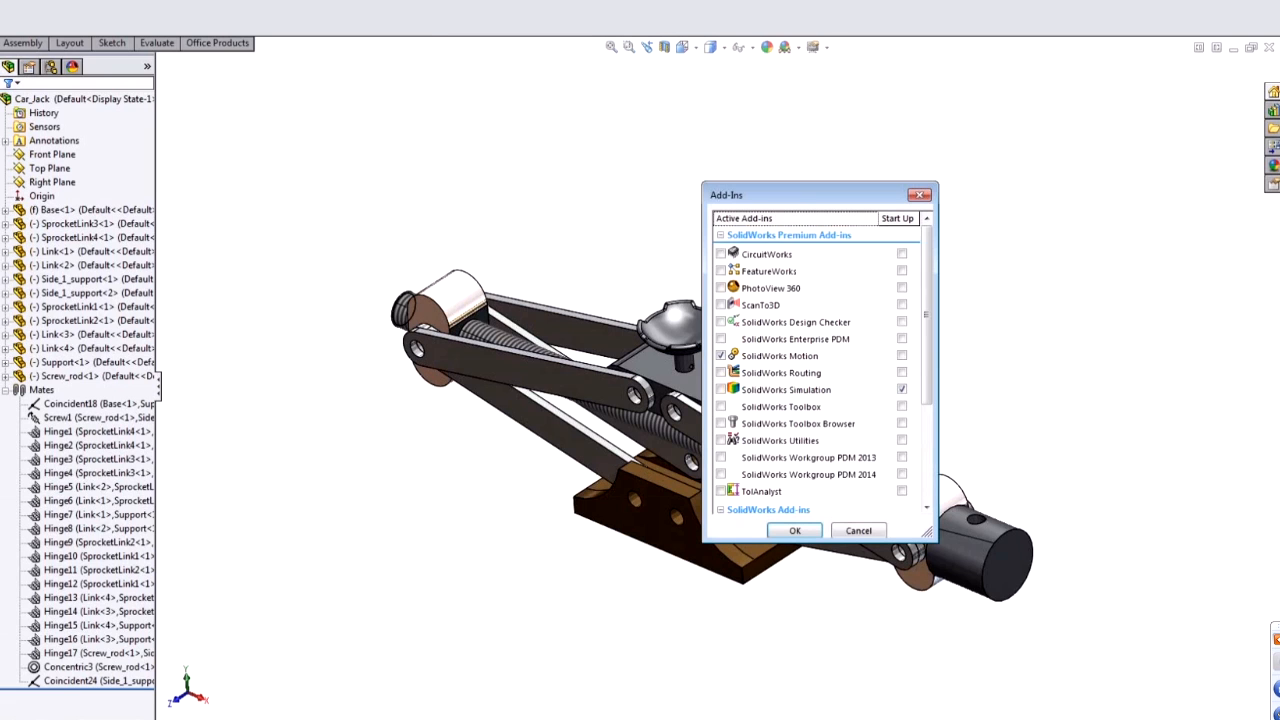
pyautogui.click(721, 355)
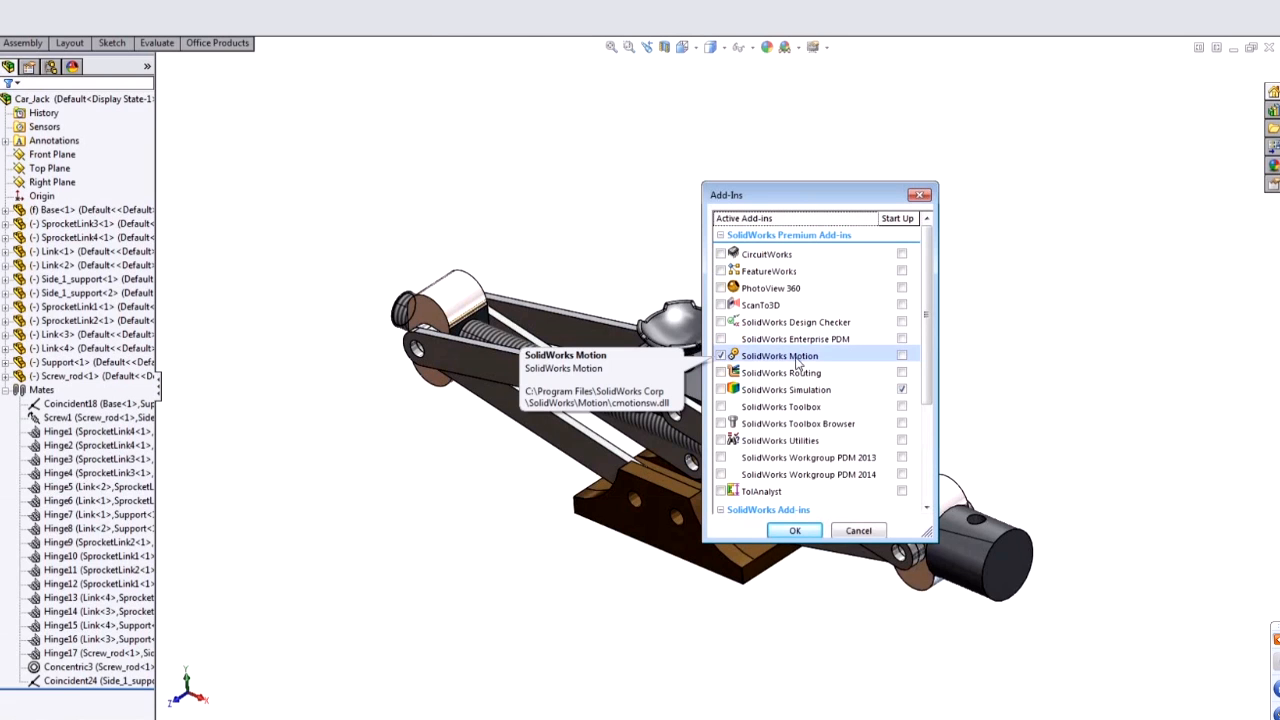
pyautogui.click(722, 389)
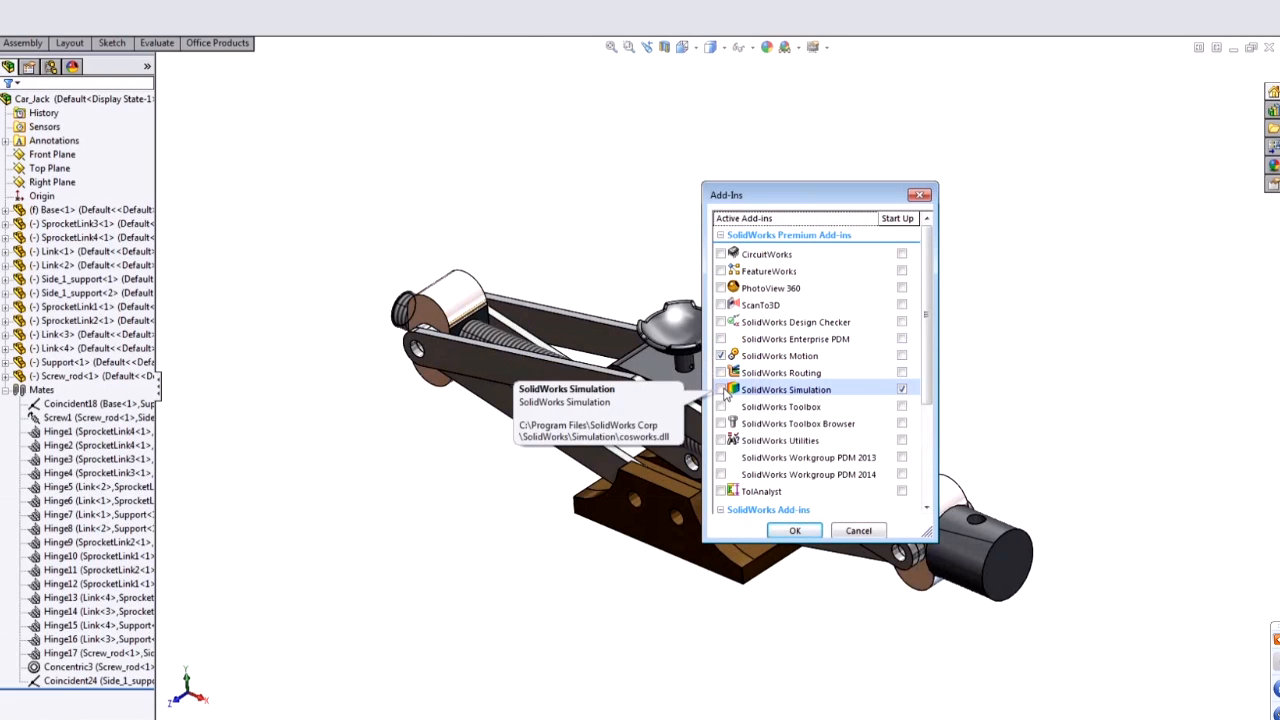
pyautogui.click(795, 530)
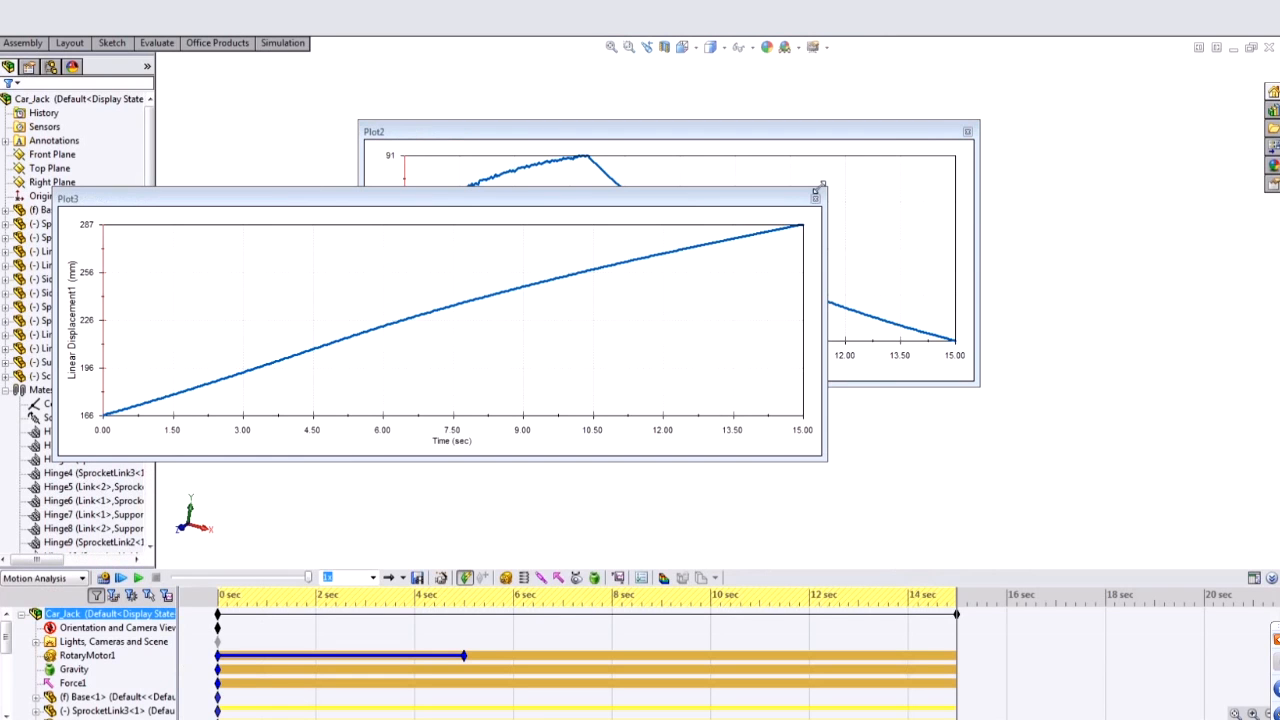
# - Close the result plots of the existing motion study and create a new motion study for the car jack
pyautogui.click(815, 198)
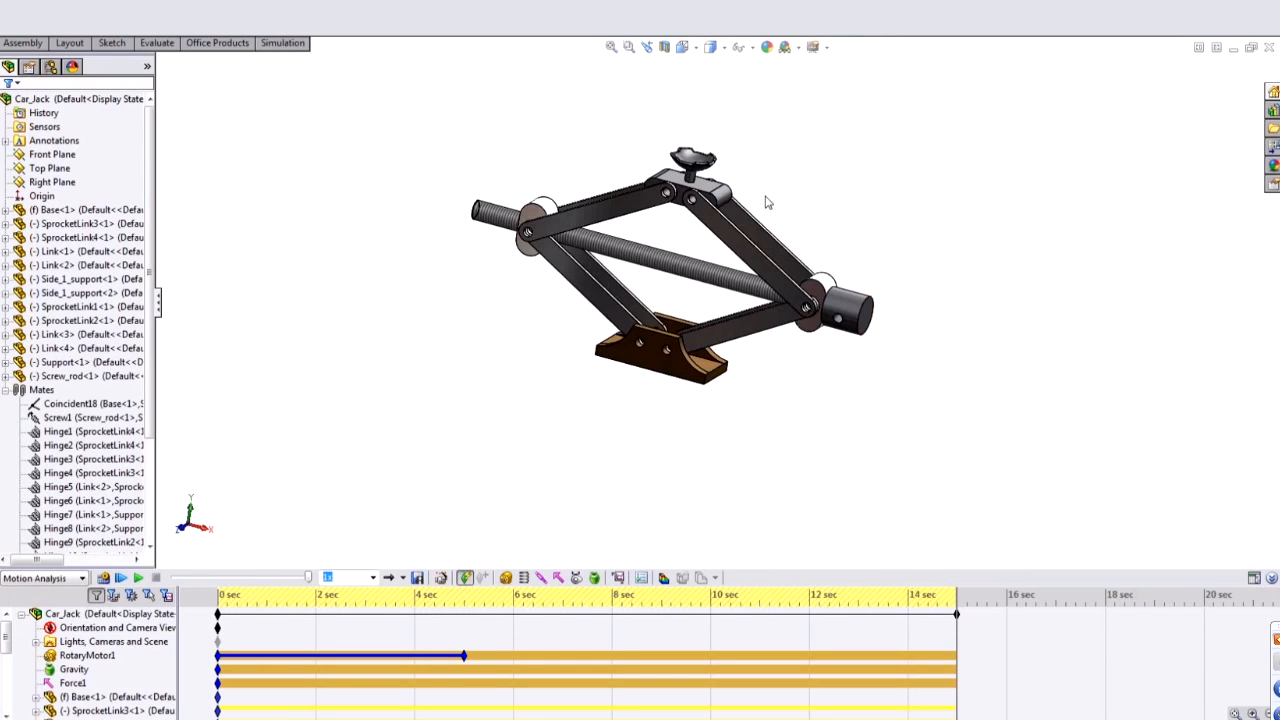
pyautogui.scroll(2, 766, 200)
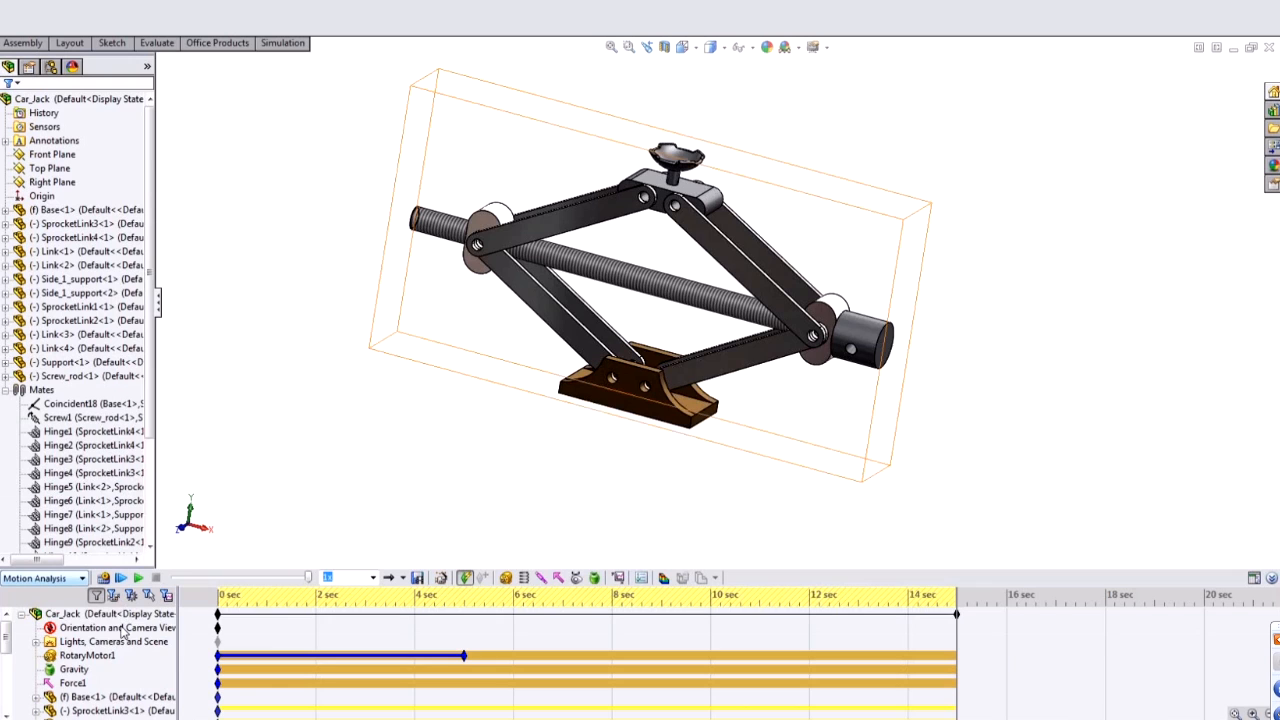
pyautogui.rightClick(79, 719)
pyautogui.click(197, 692)
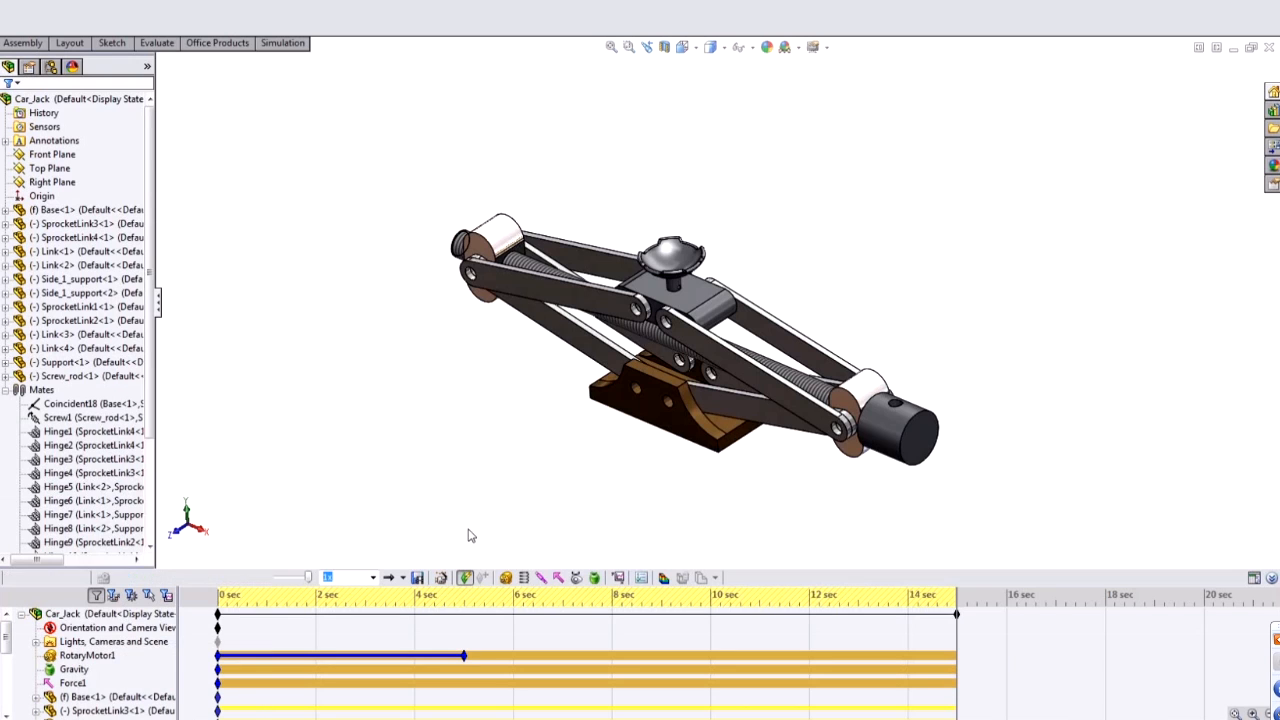
pyautogui.click(120, 542)
# - Set the new motion study's type to Motion Analysis
pyautogui.click(57, 579)
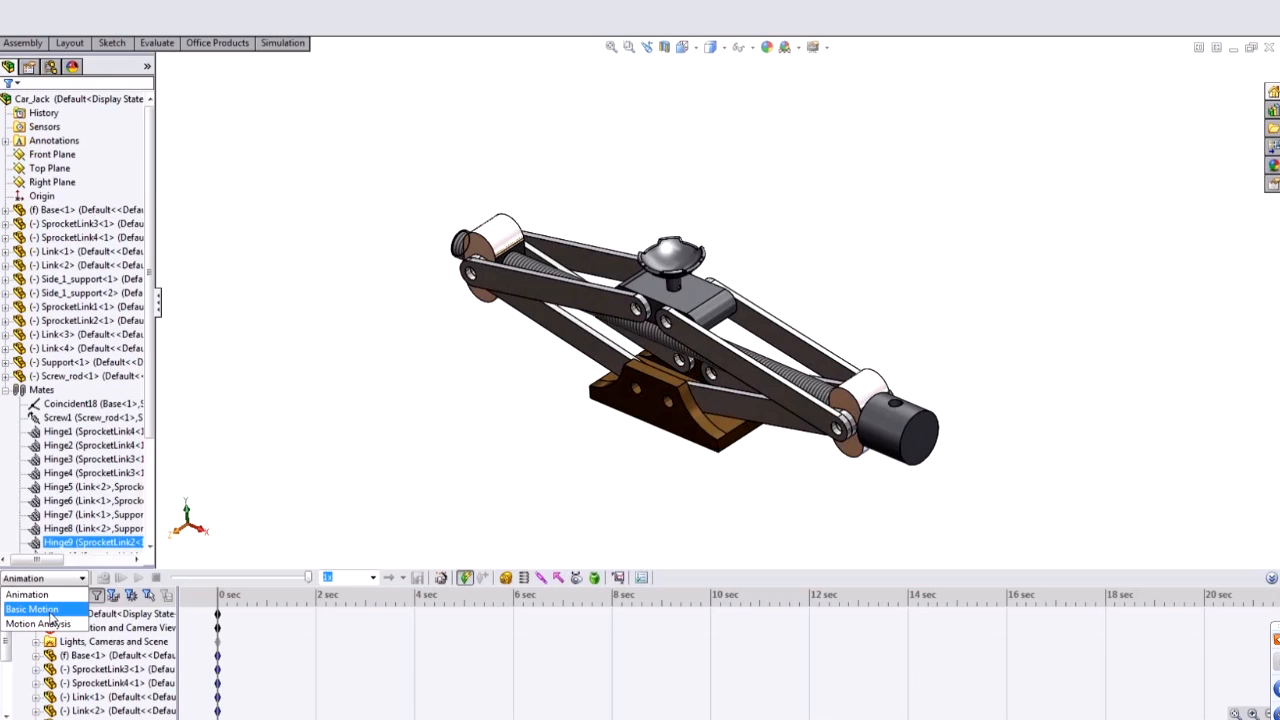
pyautogui.click(47, 624)
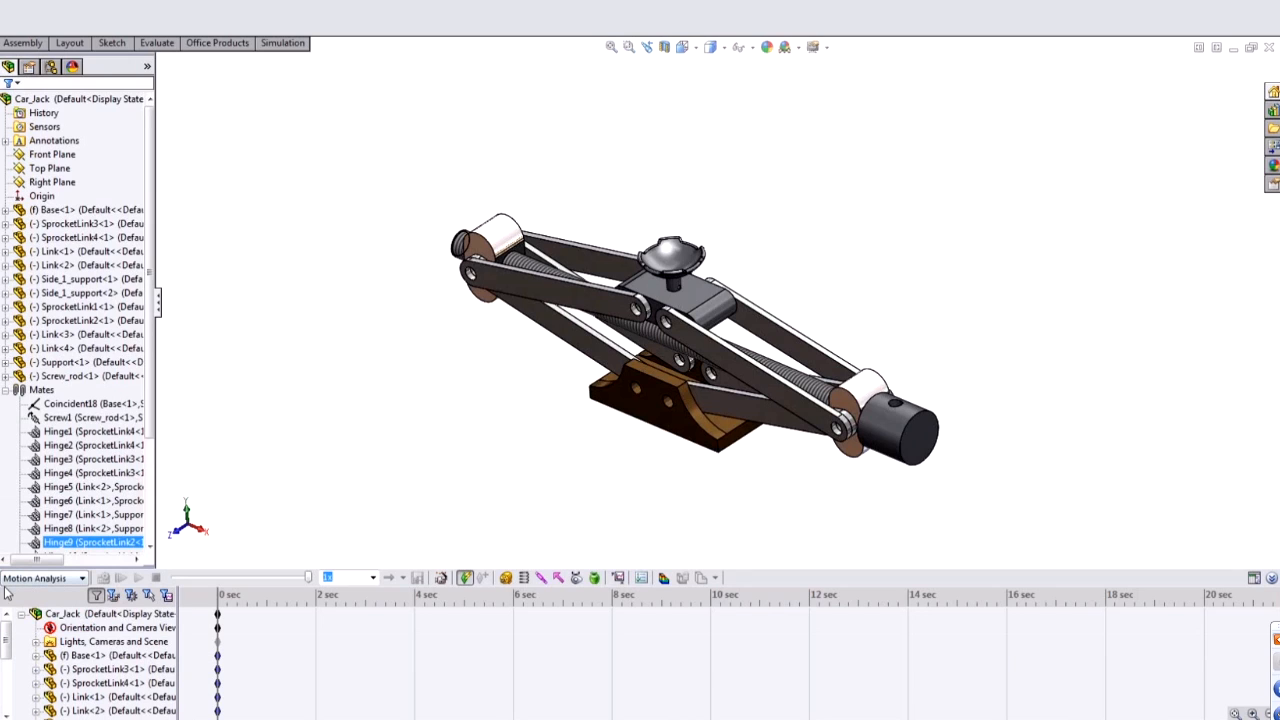
pyautogui.click(52, 579)
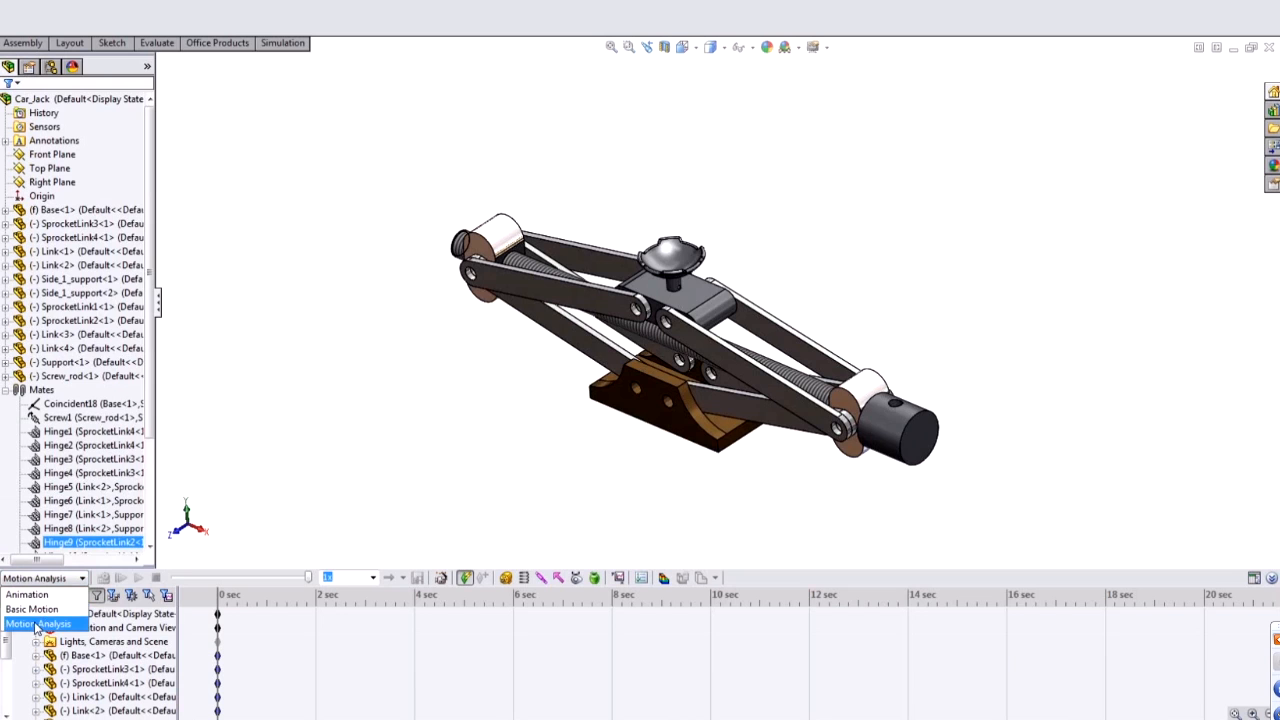
pyautogui.click(342, 446)
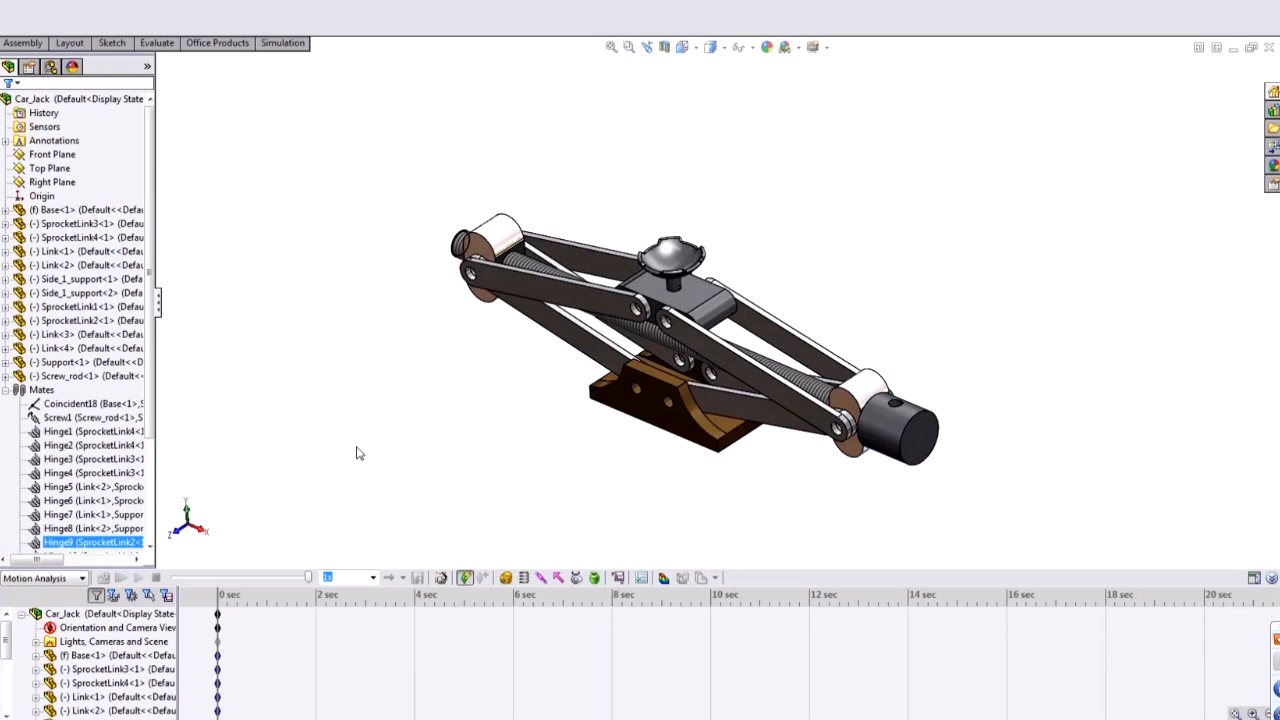
# - Start a rotary motor and apply it to the circular outer edge of the screw rod's large end
pyautogui.moveTo(574, 443); pyautogui.dragTo(583, 457, button='middle')
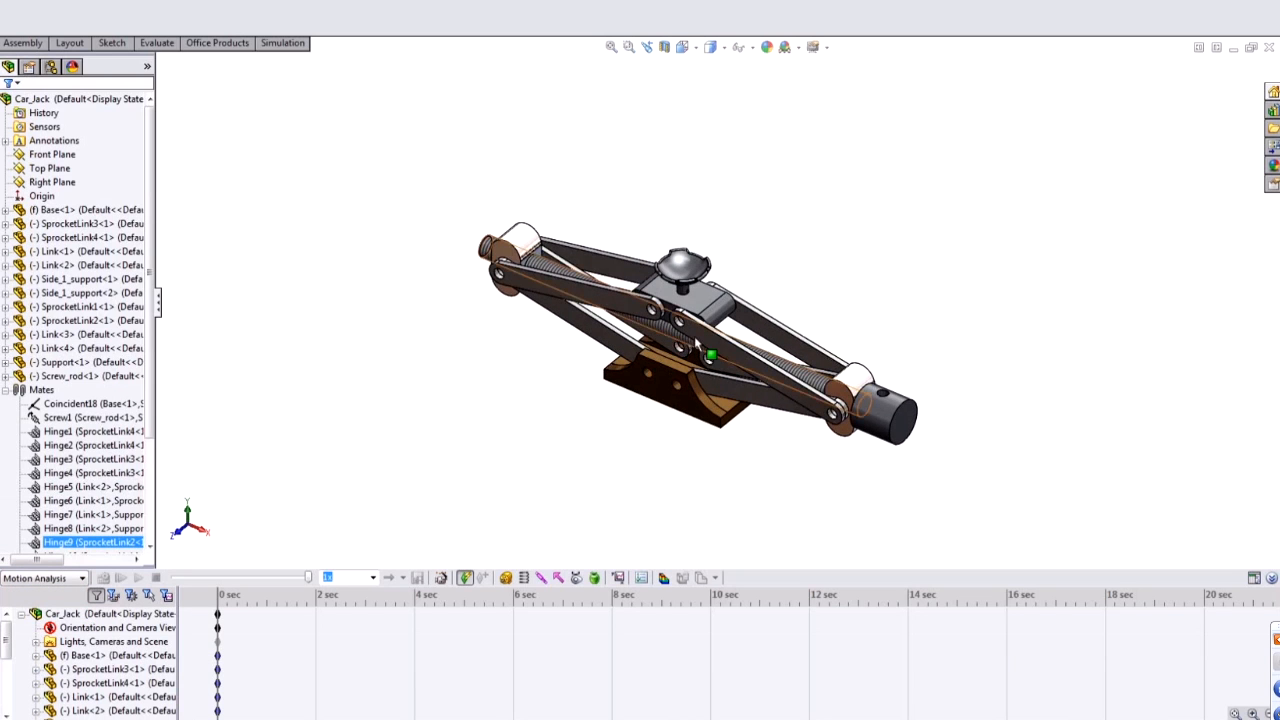
pyautogui.scroll(-2, 696, 343)
pyautogui.moveTo(596, 369); pyautogui.dragTo(597, 352, button='middle')
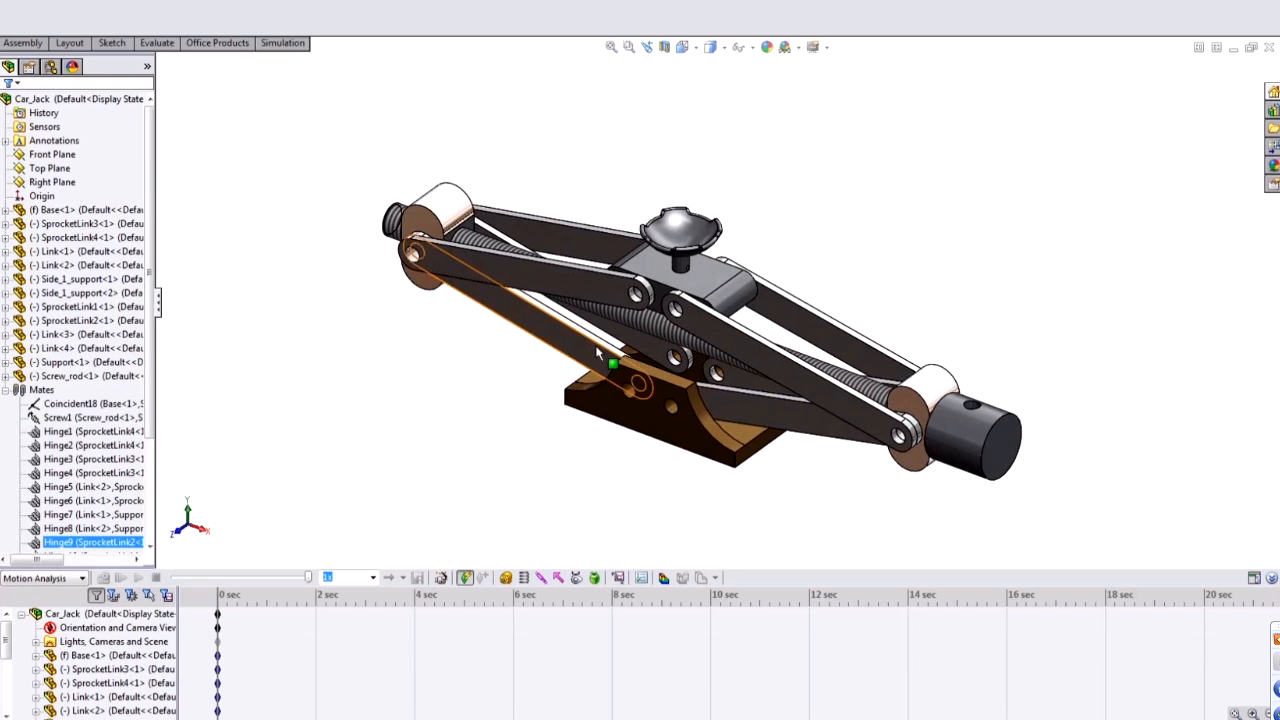
pyautogui.click(215, 612)
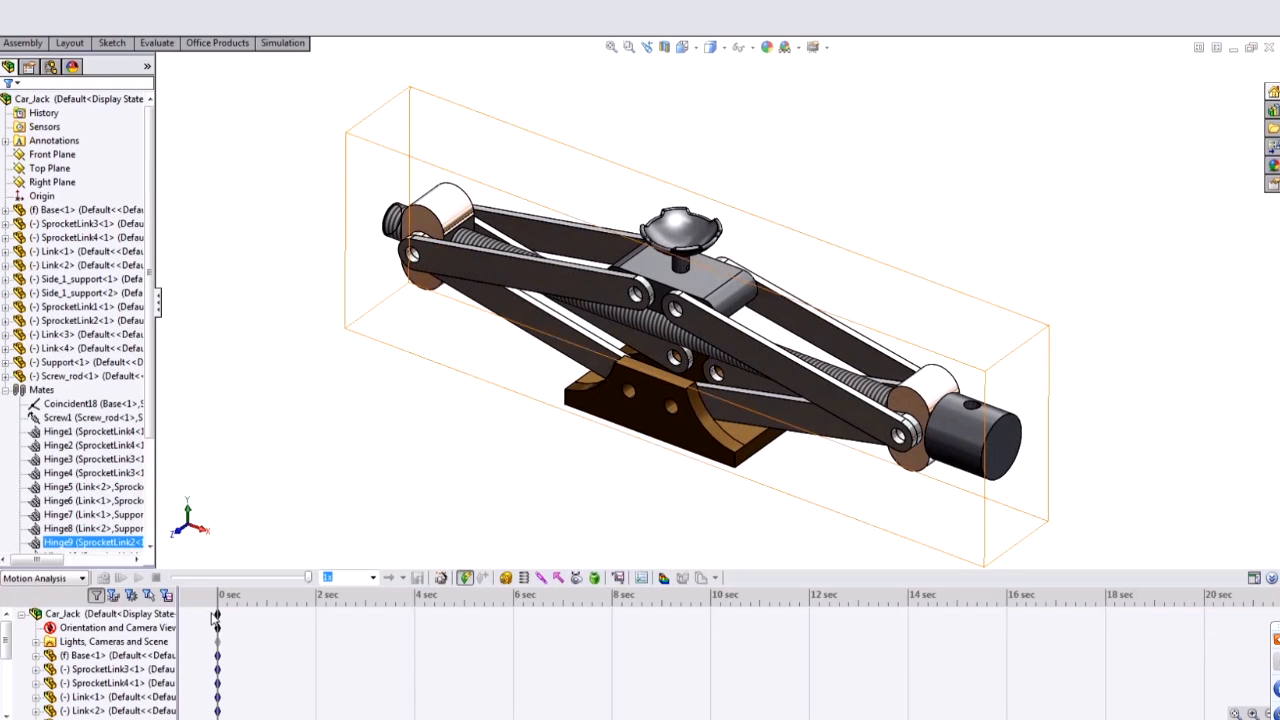
pyautogui.click(507, 580)
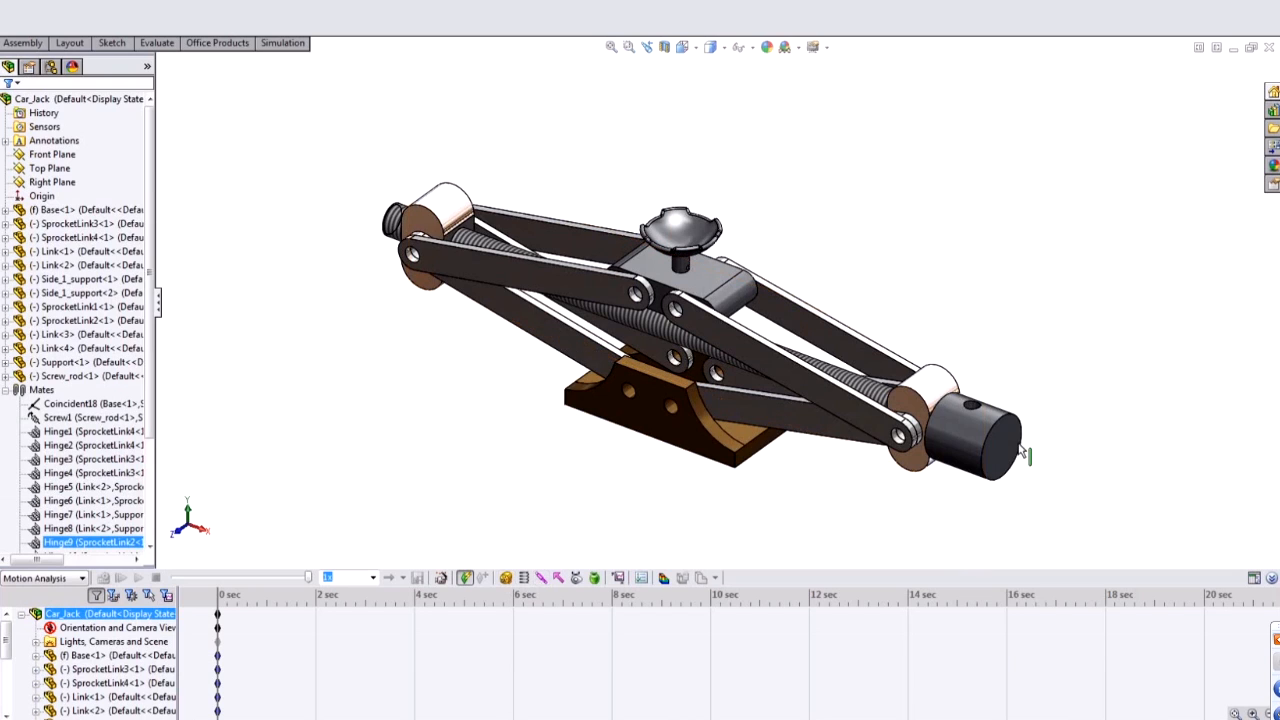
pyautogui.click(507, 580)
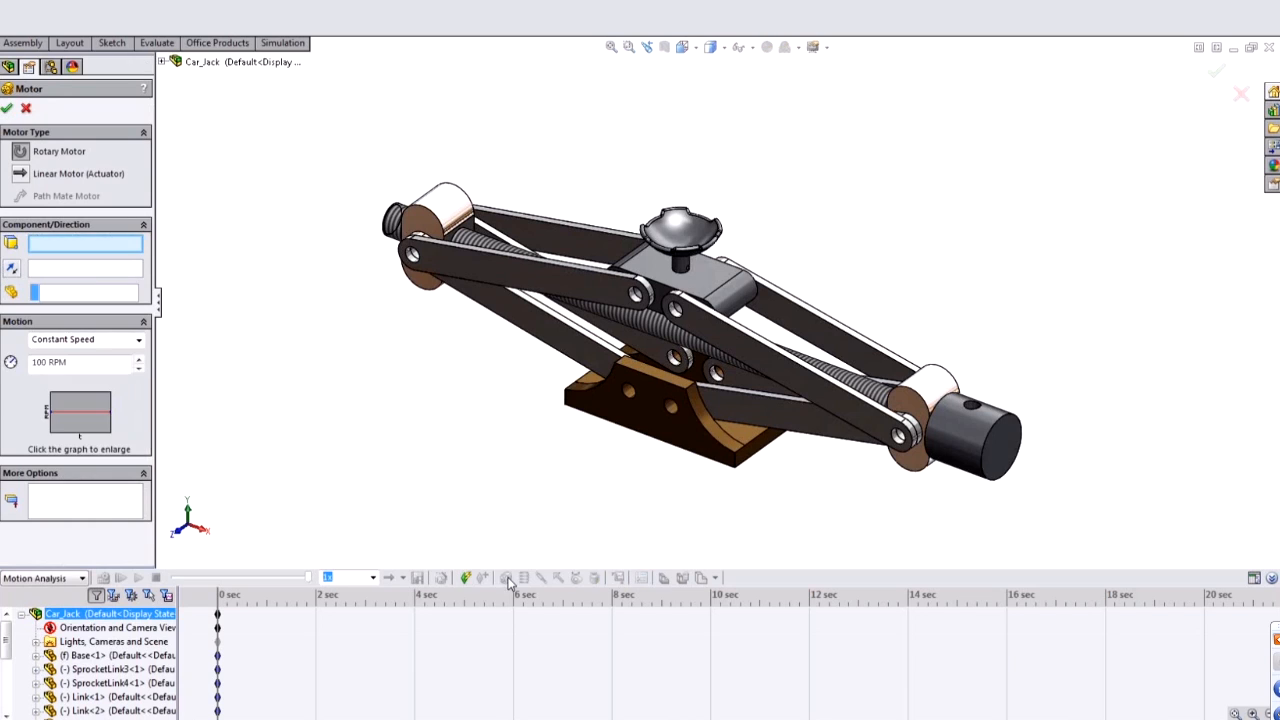
pyautogui.click(1008, 423)
# - Set the rotary motor to a constant speed of 60 RPM and accept it
pyautogui.moveTo(32, 363); pyautogui.dragTo(226, 369)
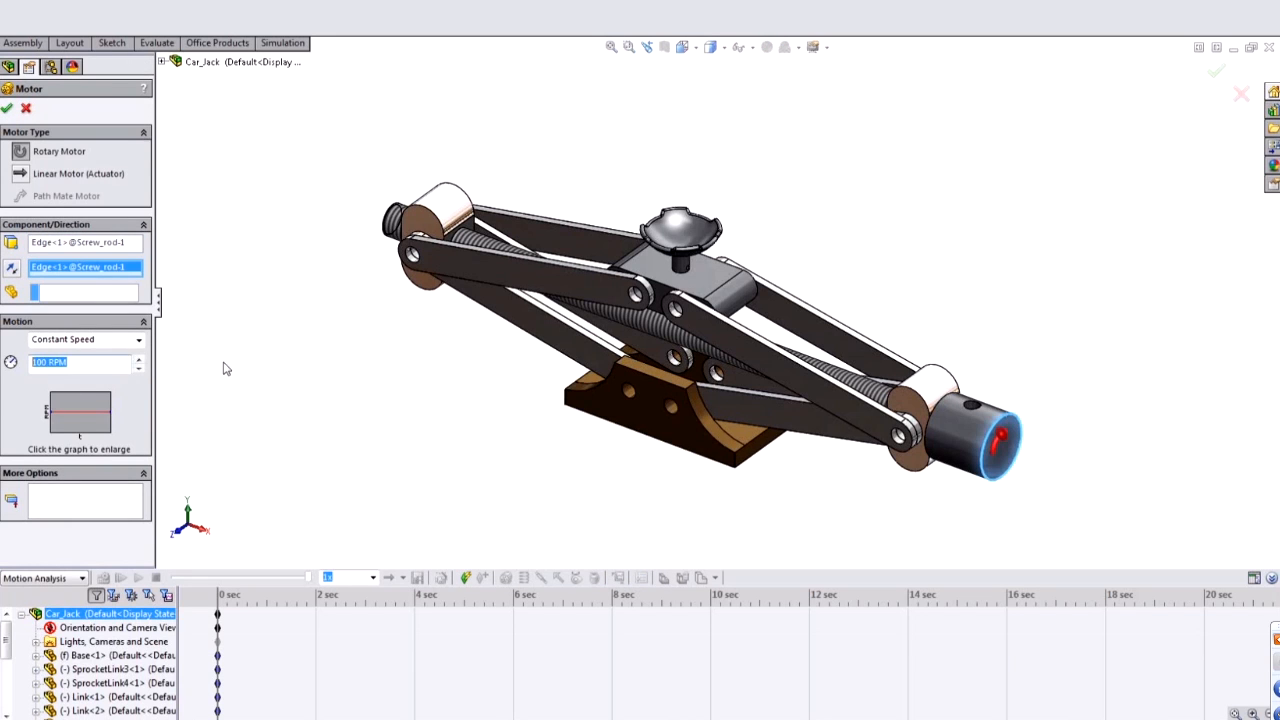
pyautogui.write('60')
pyautogui.press('Return')
pyautogui.click(138, 339)
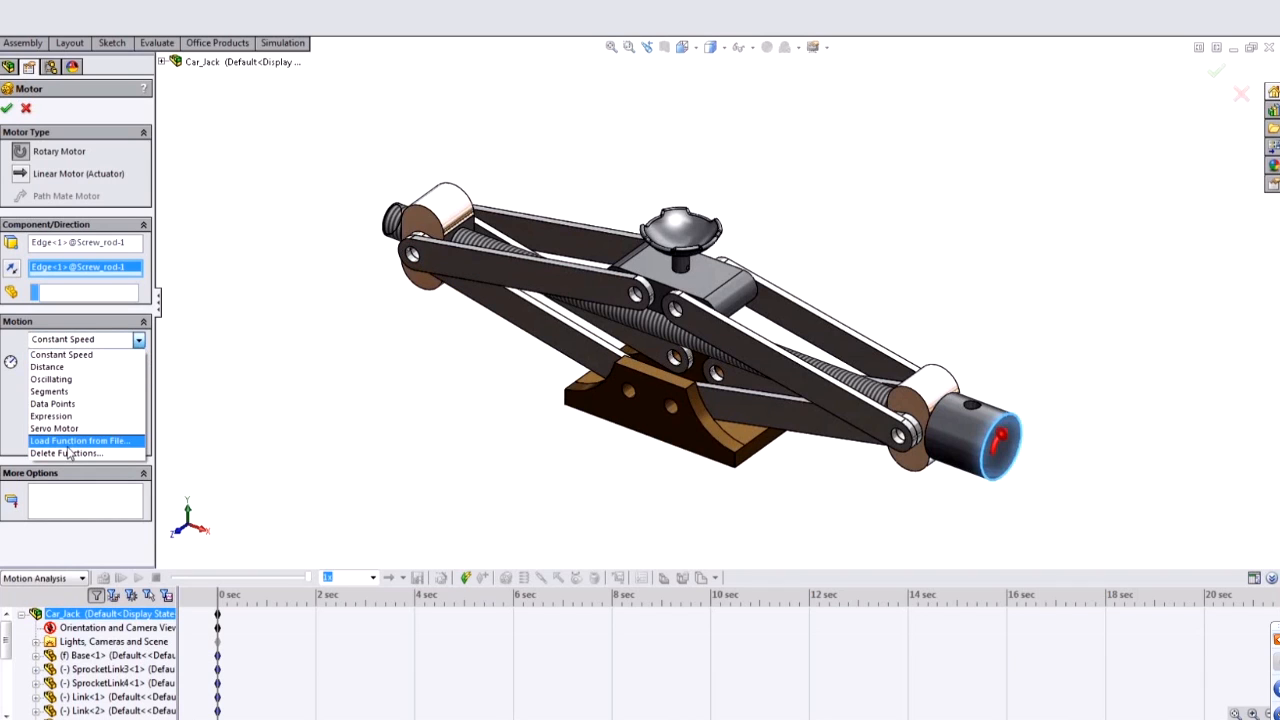
pyautogui.click(258, 417)
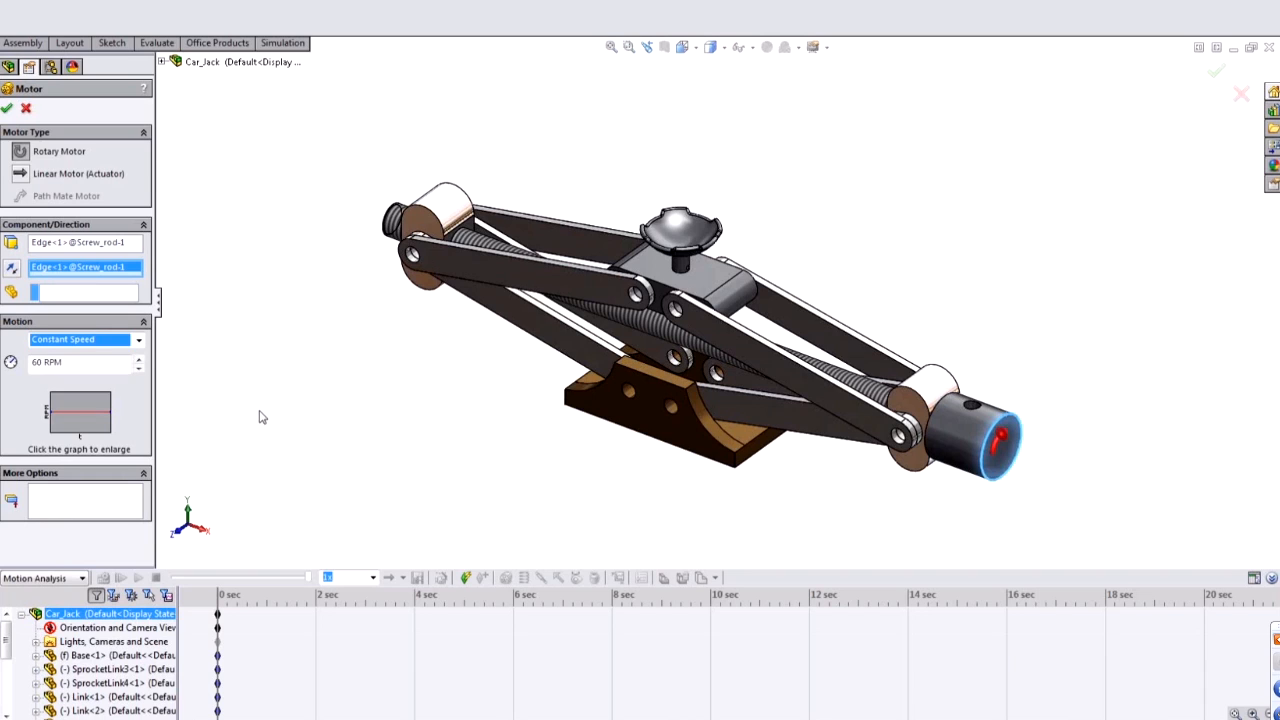
pyautogui.click(7, 114)
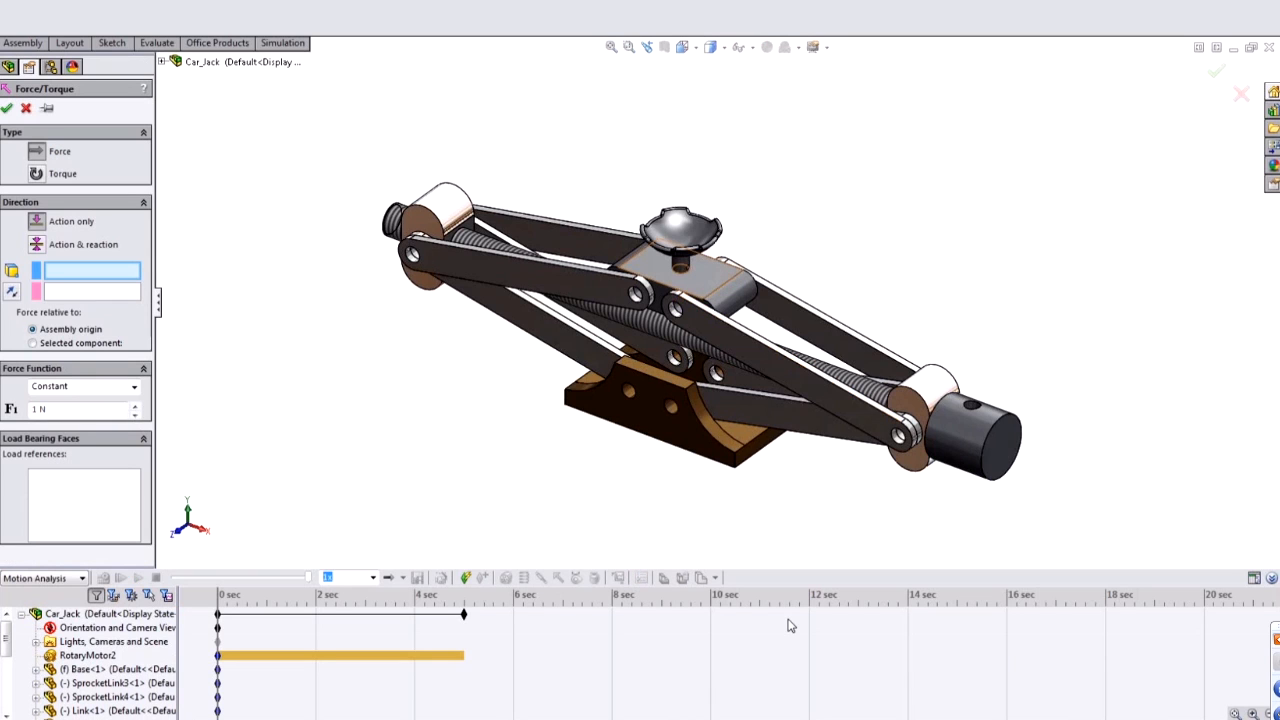
# - Apply a constant action-only force to the support's cup face, directed downward along the cylindrical face of its stem
pyautogui.click(680, 230)
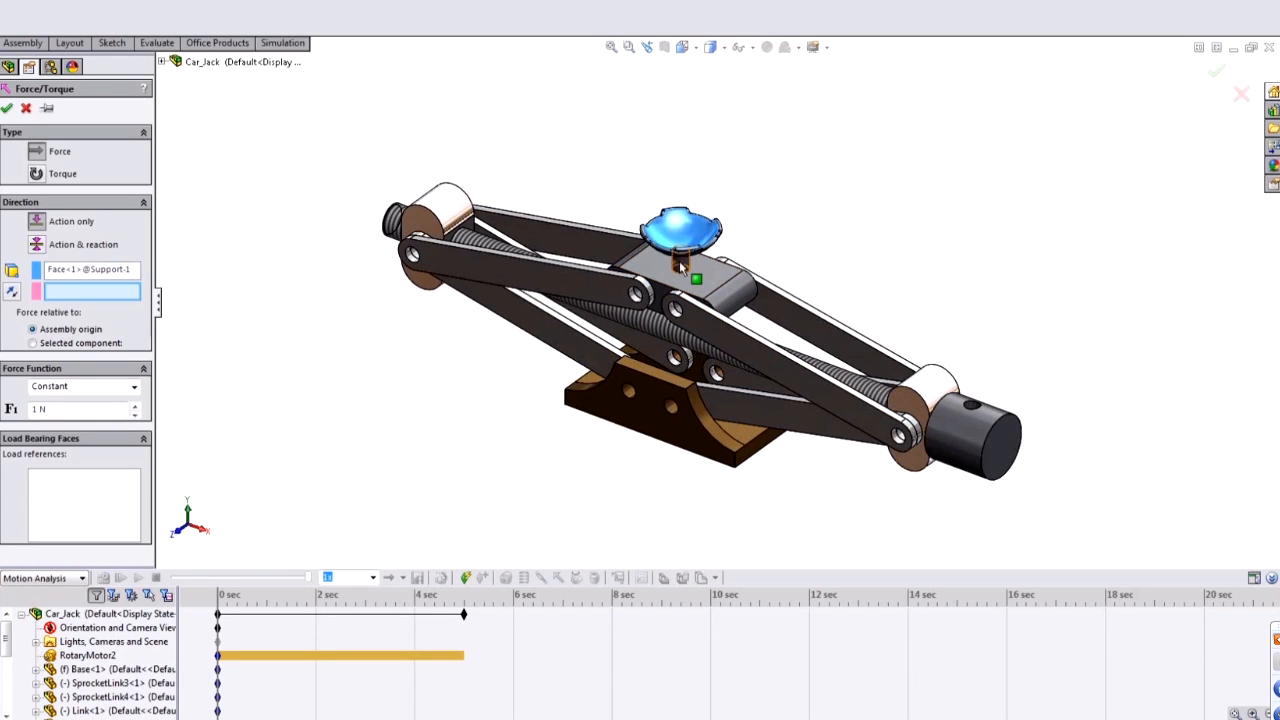
pyautogui.click(680, 314)
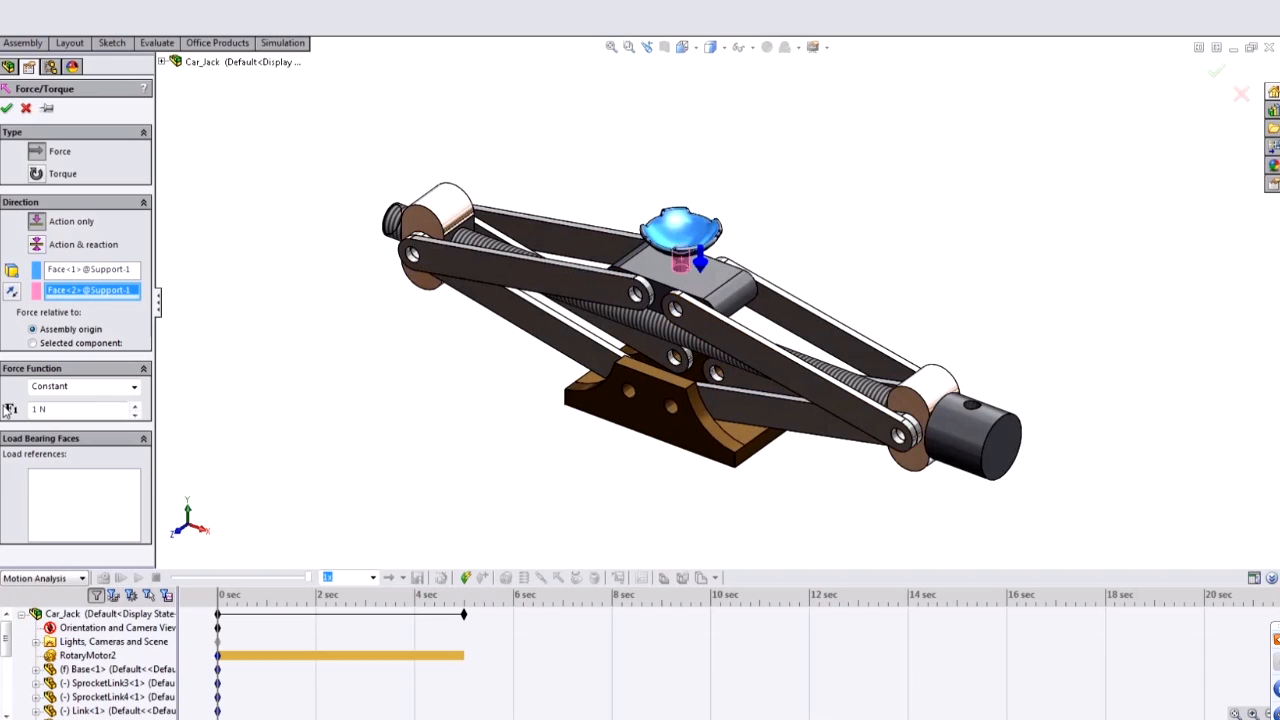
pyautogui.click(77, 410)
pyautogui.click(8, 108)
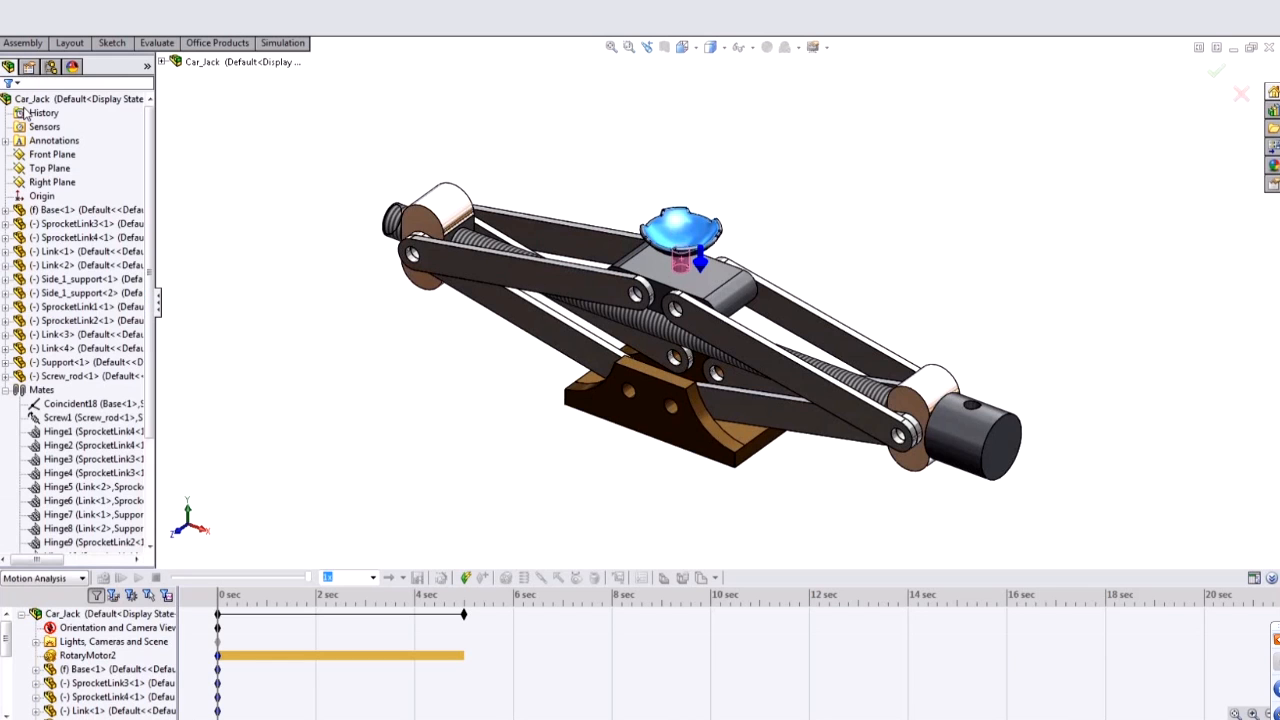
pyautogui.scroll(3, 1004, 425)
pyautogui.moveTo(886, 423)
pyautogui.mouseDown(button='middle')
pyautogui.moveTo(886, 407)
pyautogui.moveTo(877, 416)
pyautogui.mouseUp(button='middle')
pyautogui.scroll(-2, 608, 255)
pyautogui.moveTo(757, 324)
pyautogui.mouseDown(button='middle')
pyautogui.moveTo(749, 340)
pyautogui.moveTo(742, 332)
pyautogui.mouseUp(button='middle')
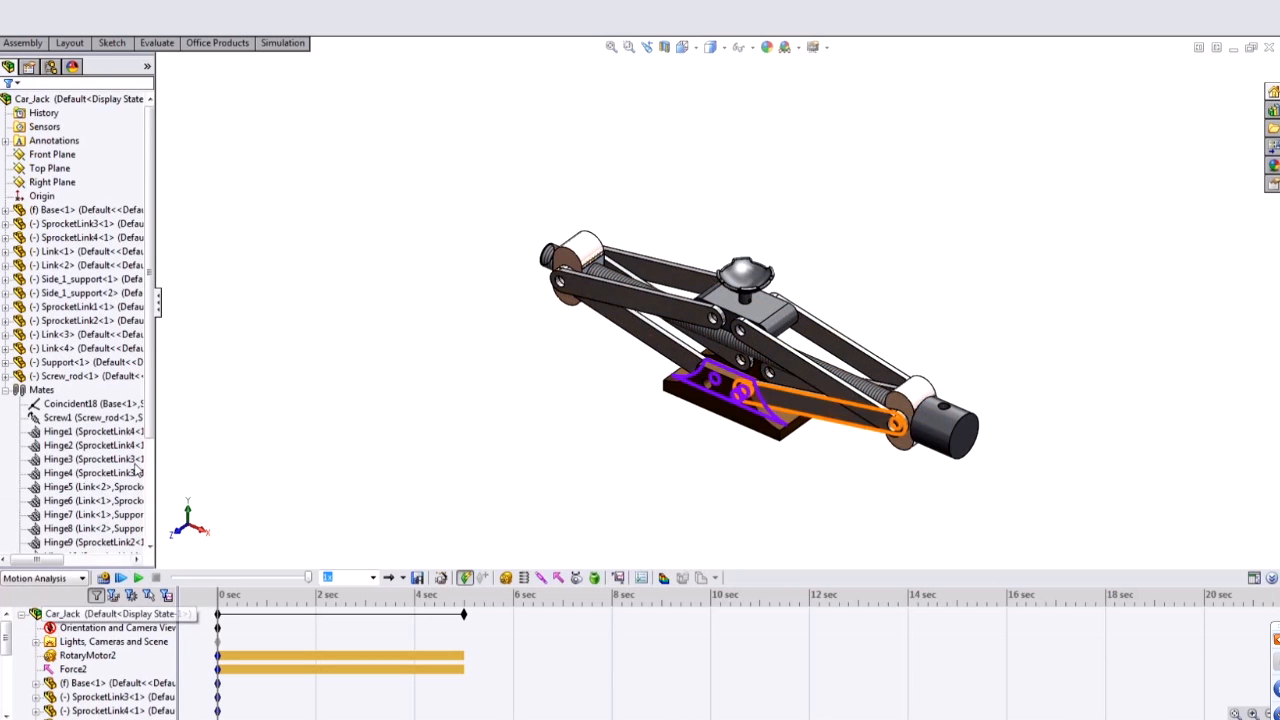
pyautogui.click(92, 458)
pyautogui.scroll(-2, 800, 355)
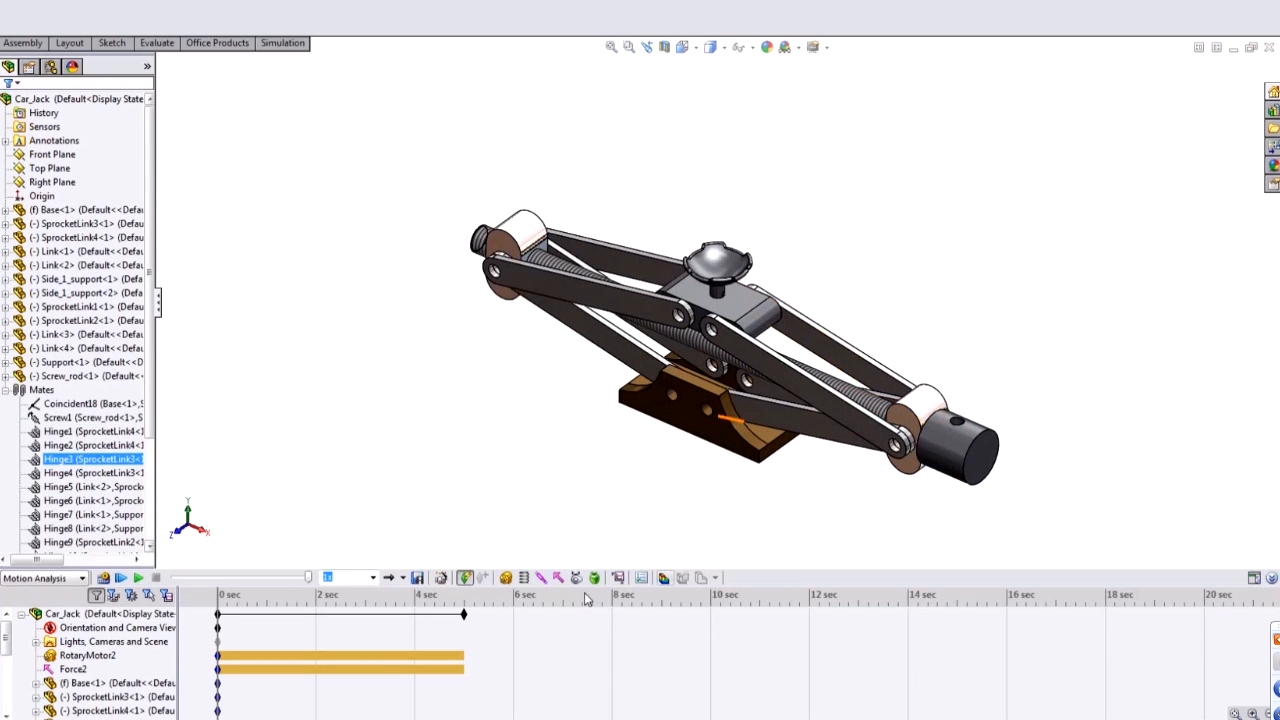
# - Extend the motion study's duration to 10 seconds and calculate it
pyautogui.click(258, 656)
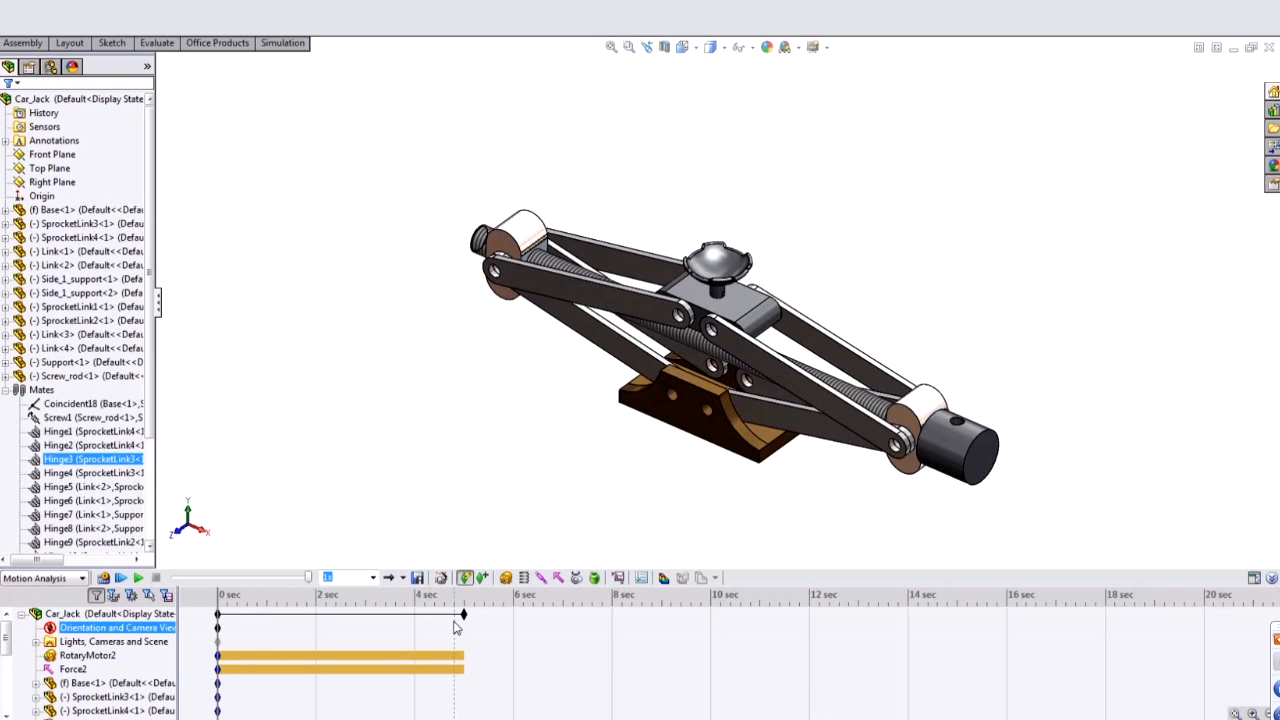
pyautogui.moveTo(463, 614); pyautogui.dragTo(710, 625)
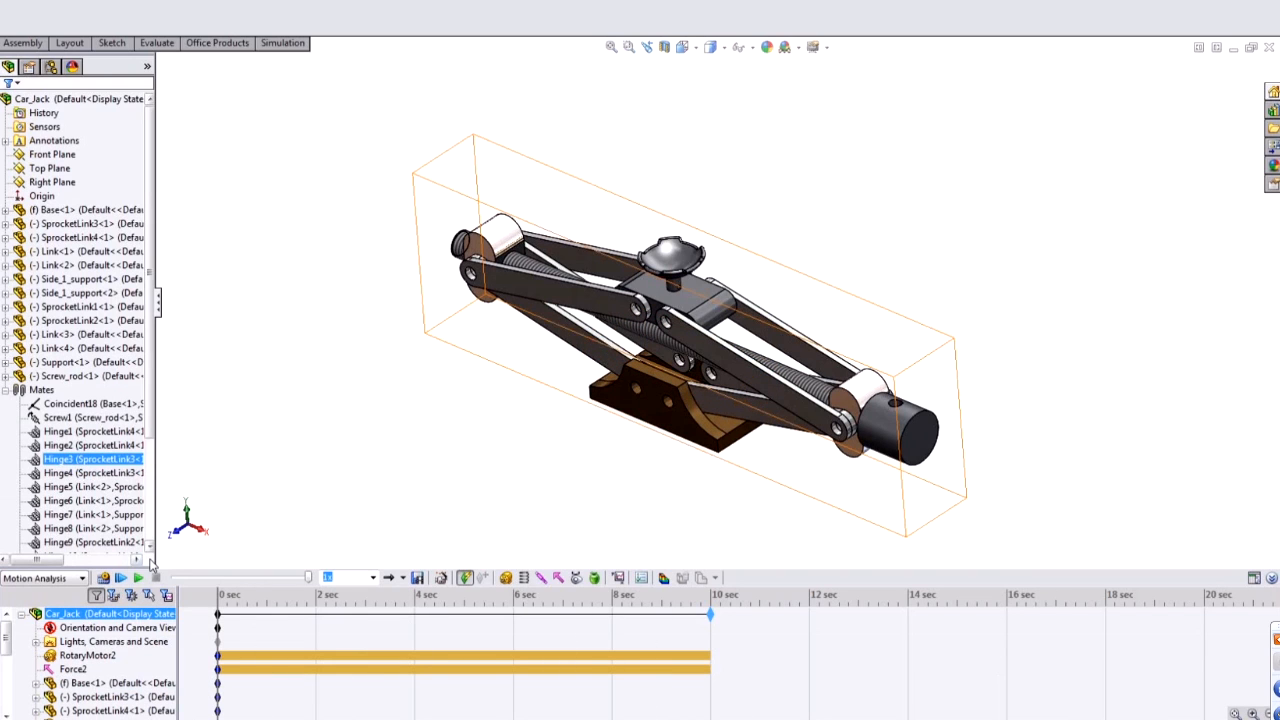
pyautogui.click(104, 578)
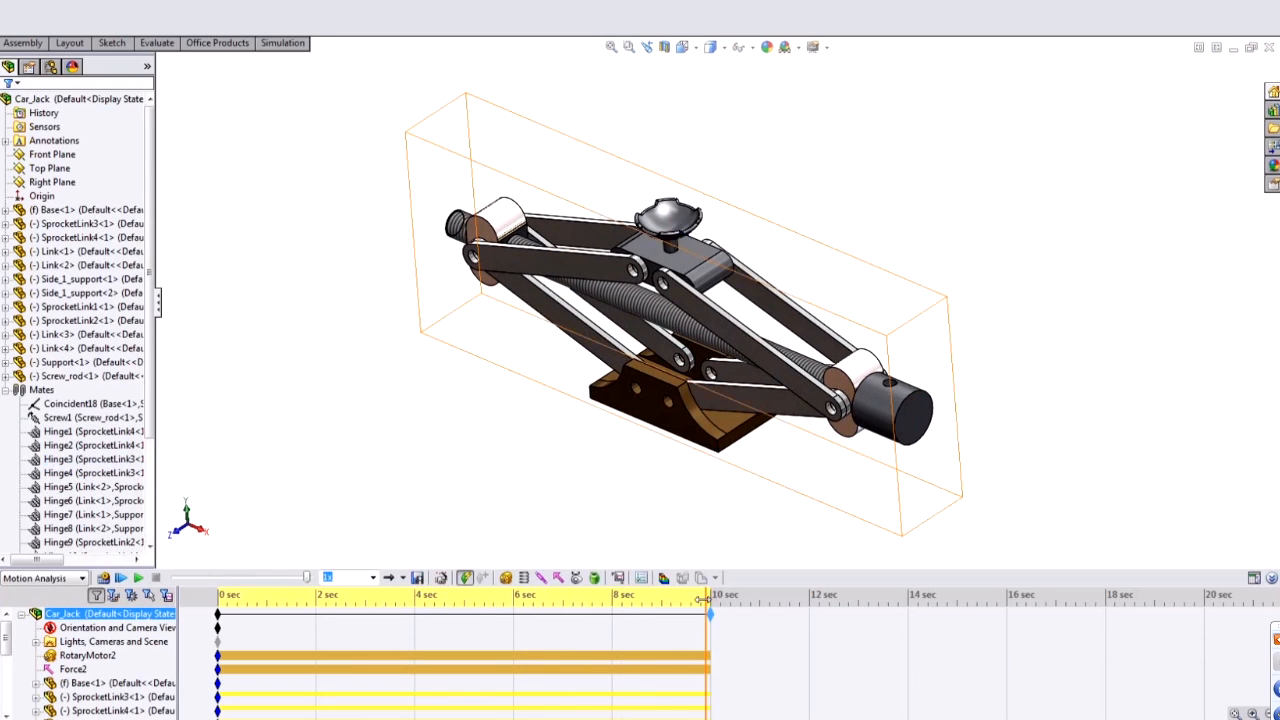
# - Set the rotary motor's constant speed to 120 RPM from about 5 seconds on the timeline
pyautogui.moveTo(607, 600); pyautogui.dragTo(474, 600)
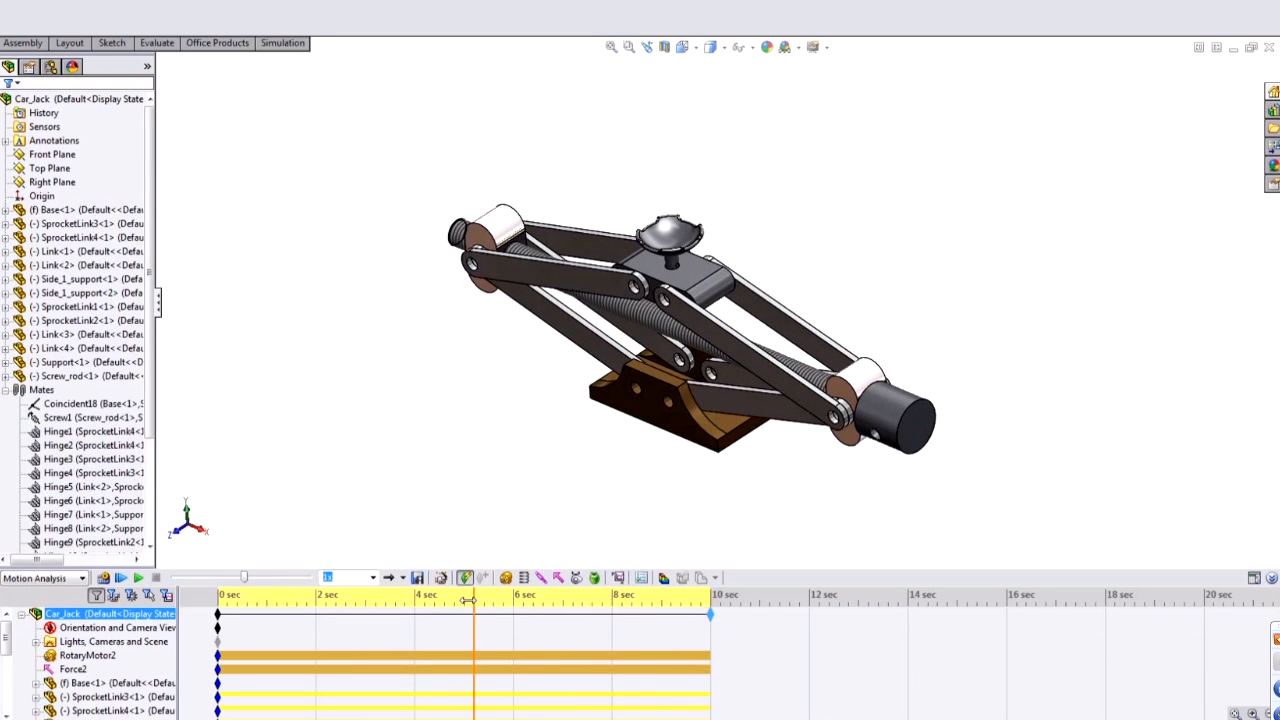
pyautogui.rightClick(468, 655)
pyautogui.click(80, 657)
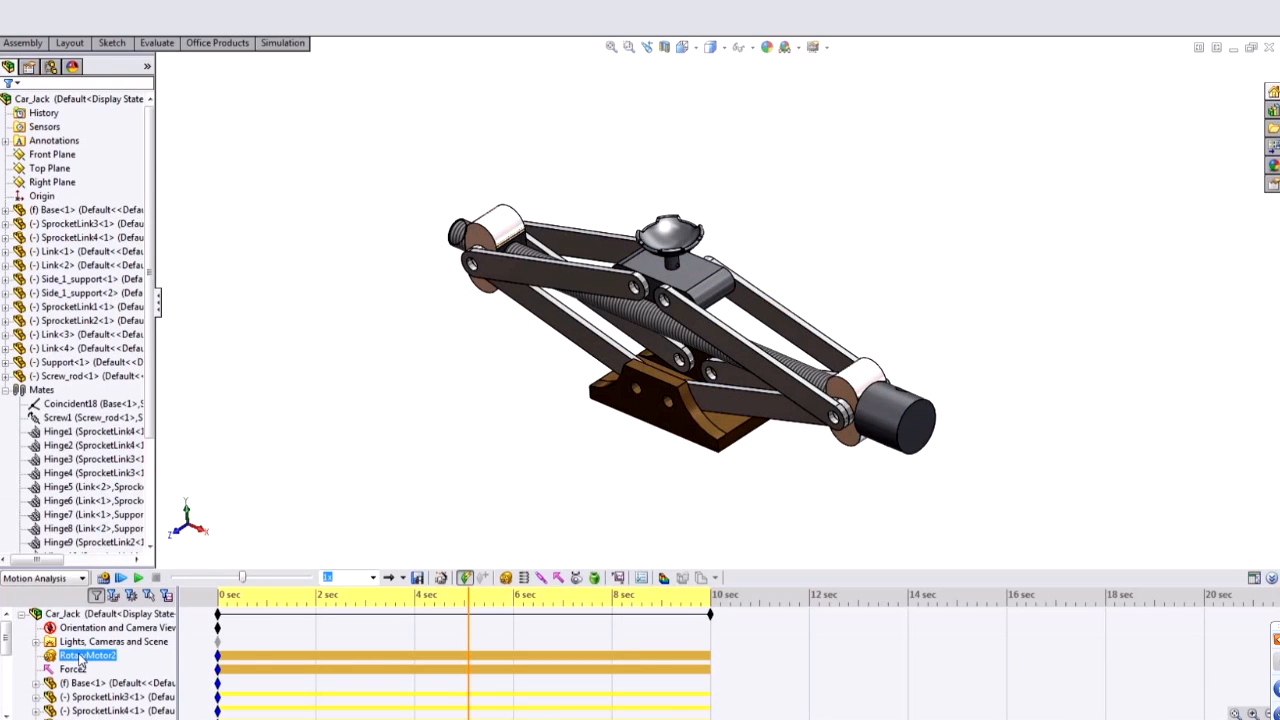
pyautogui.rightClick(80, 657)
pyautogui.click(112, 529)
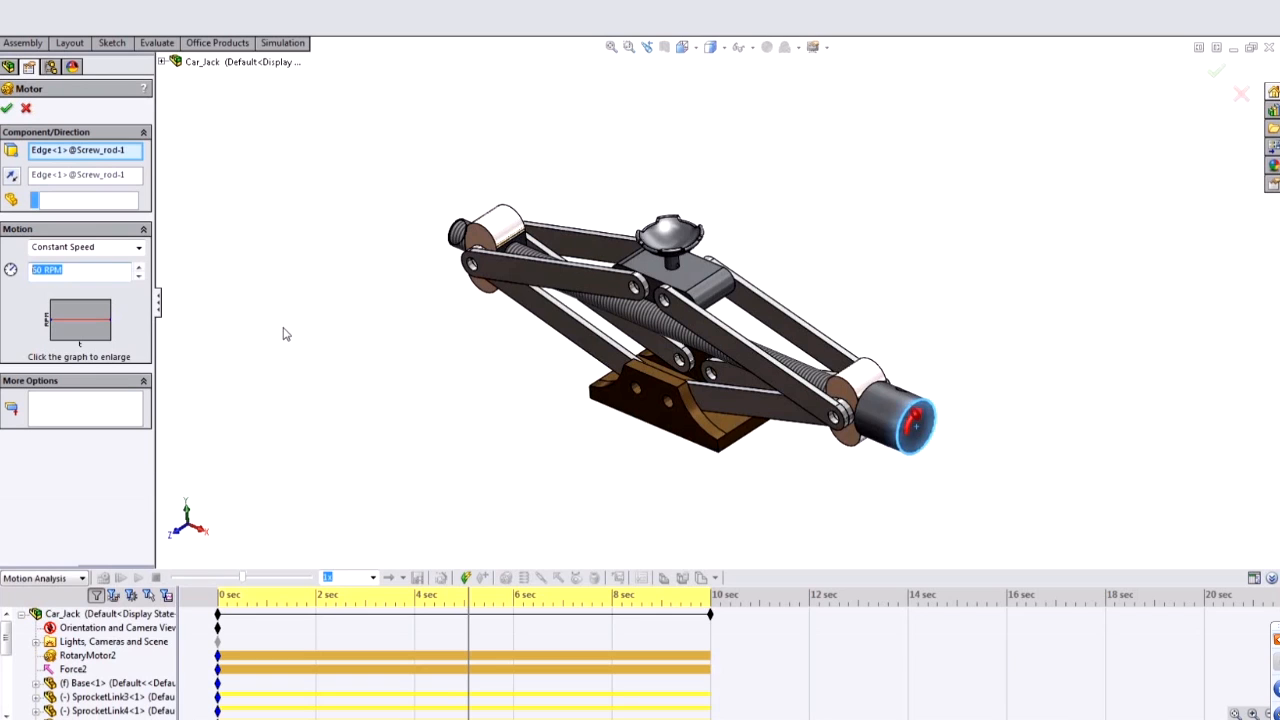
pyautogui.write('120')
pyautogui.press('Return')
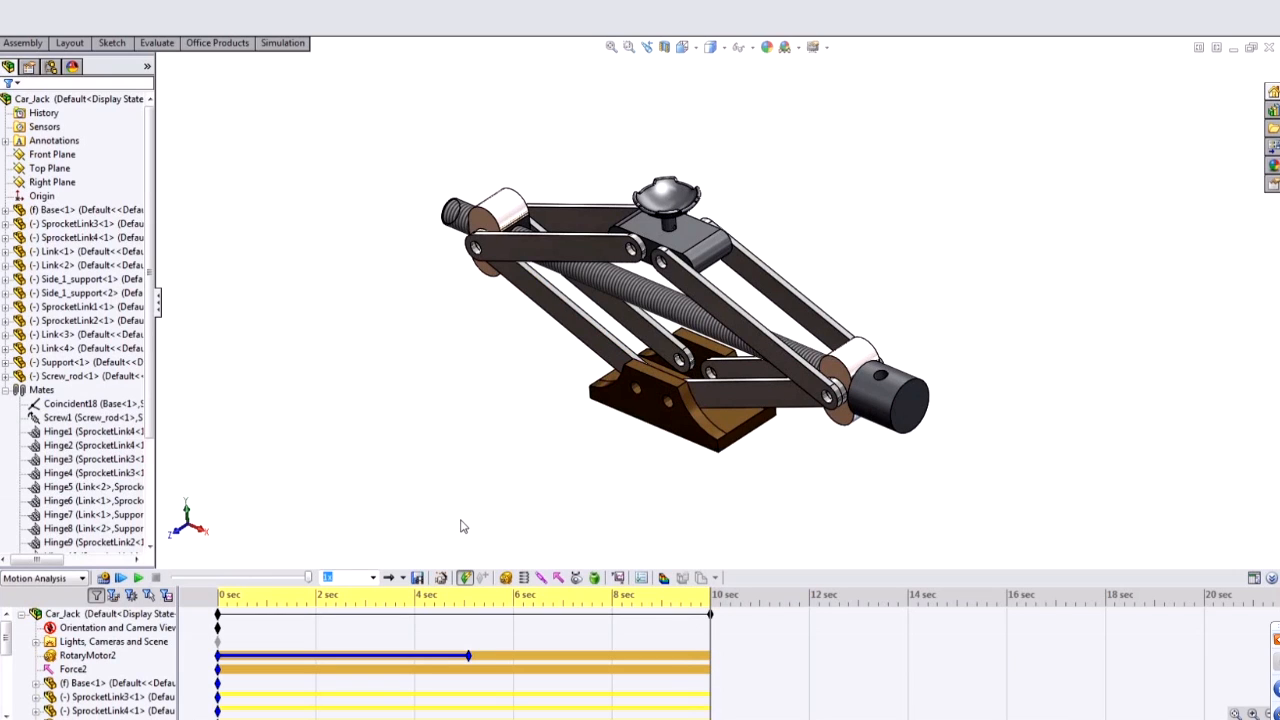
# - Create a results plot of the motor torque magnitude over time for RotaryMotor2
pyautogui.click(430, 614)
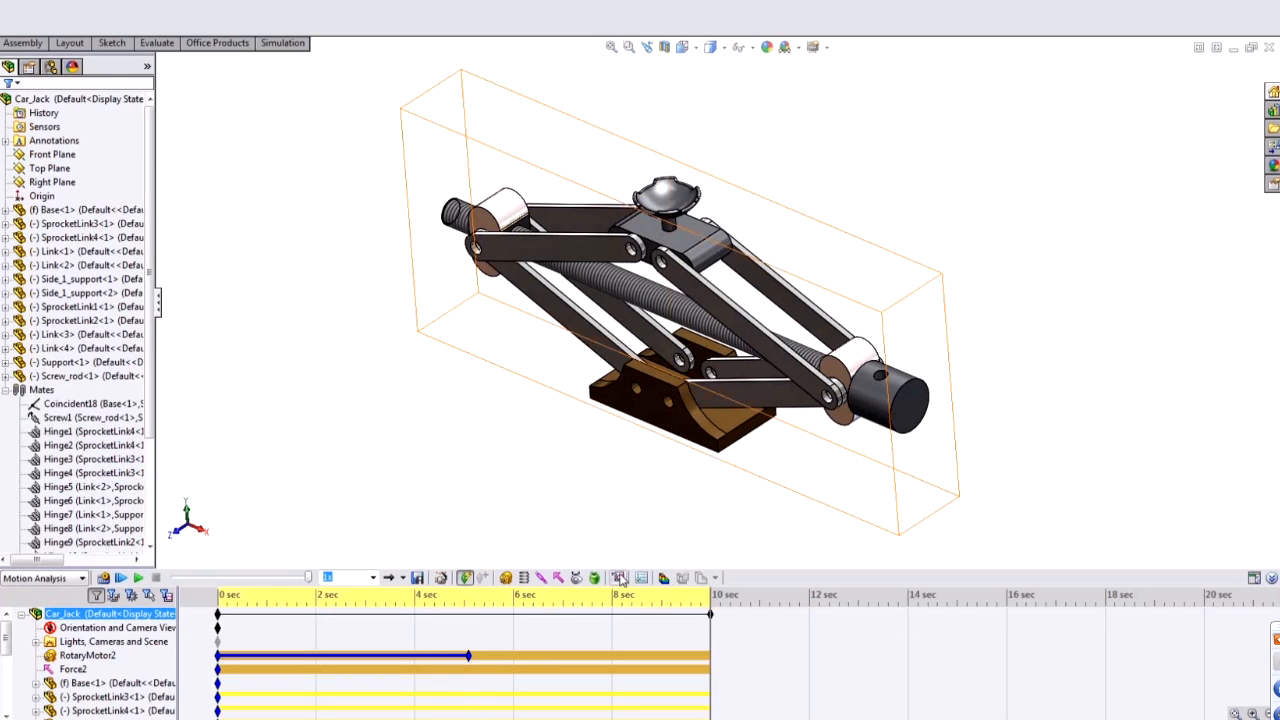
pyautogui.click(619, 578)
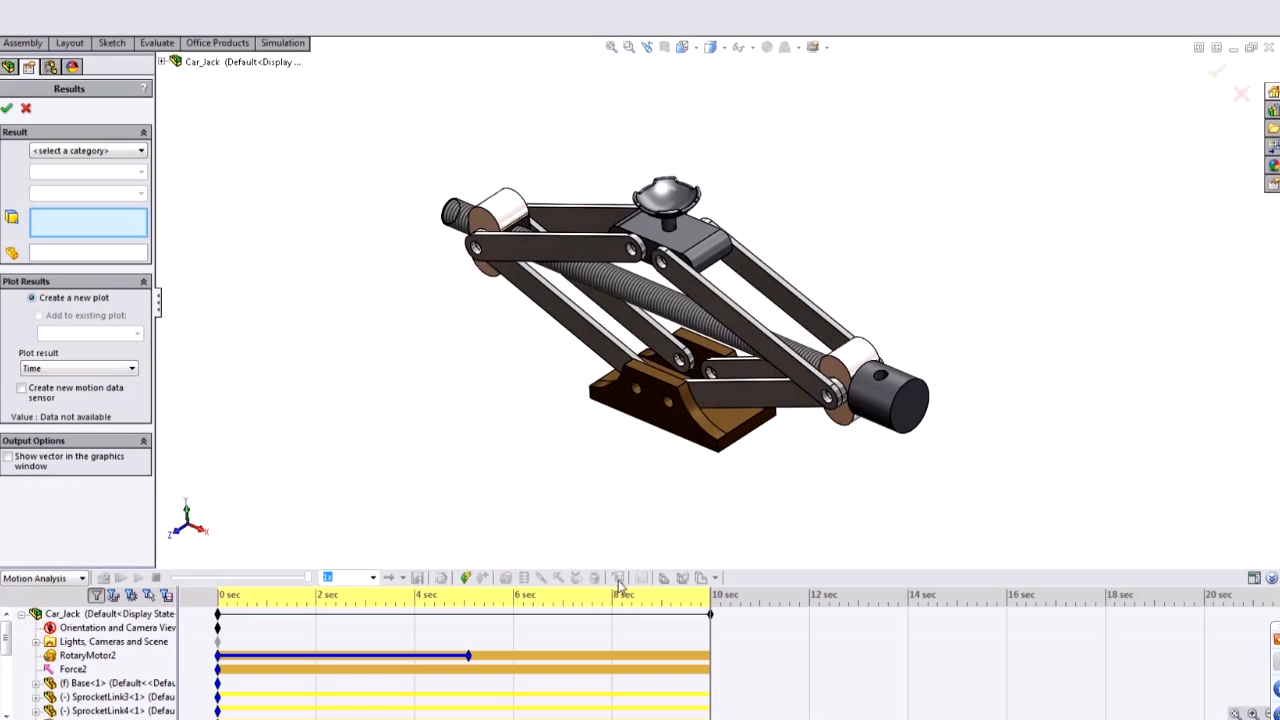
pyautogui.click(127, 154)
pyautogui.click(45, 184)
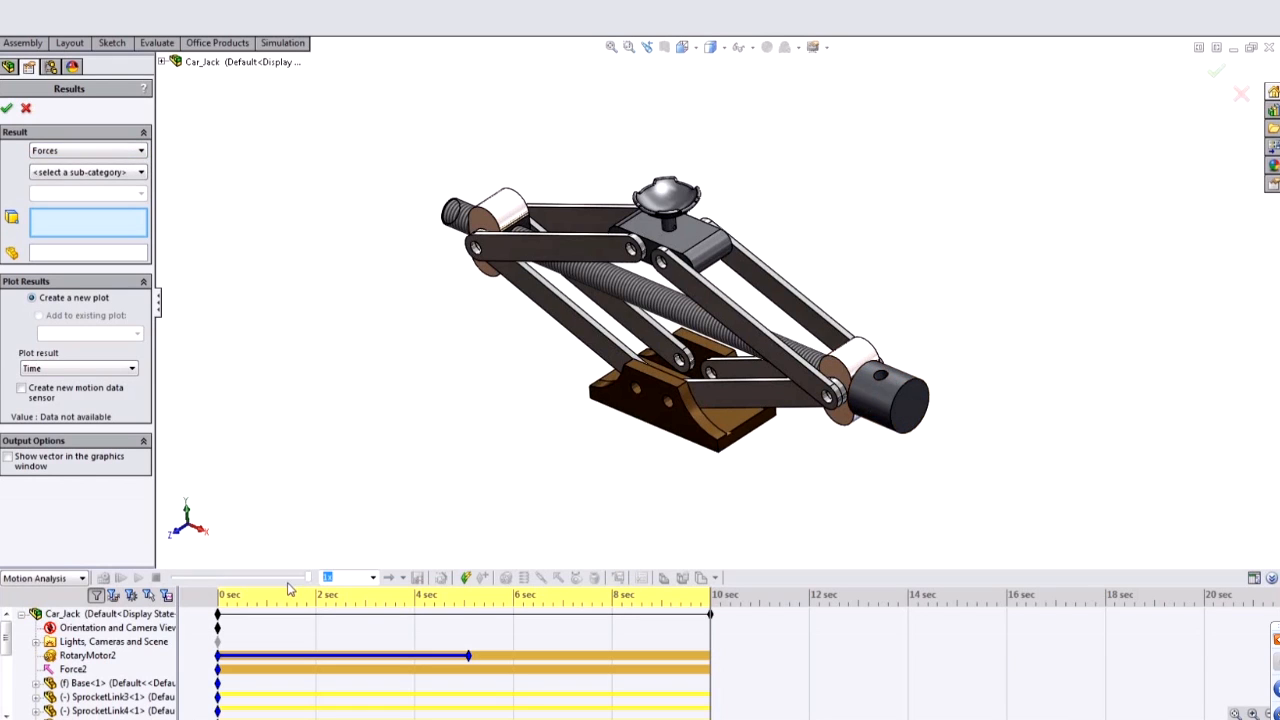
pyautogui.click(107, 174)
pyautogui.click(105, 206)
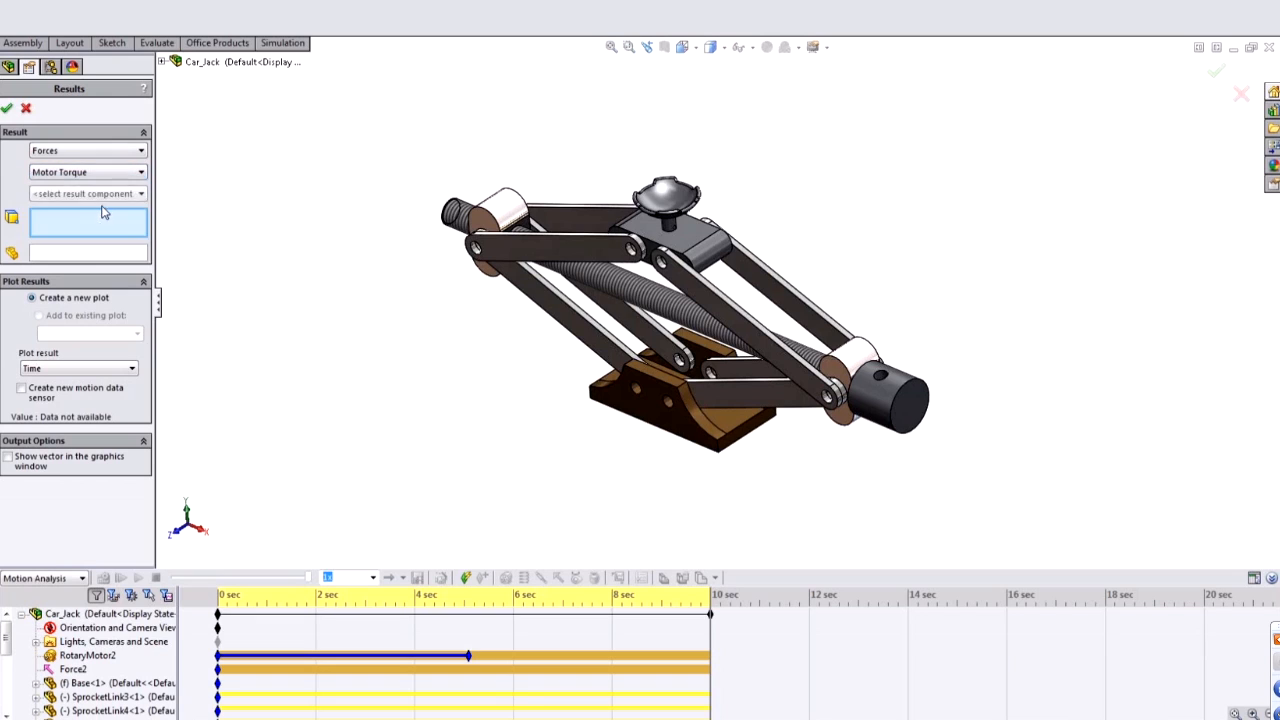
pyautogui.click(110, 195)
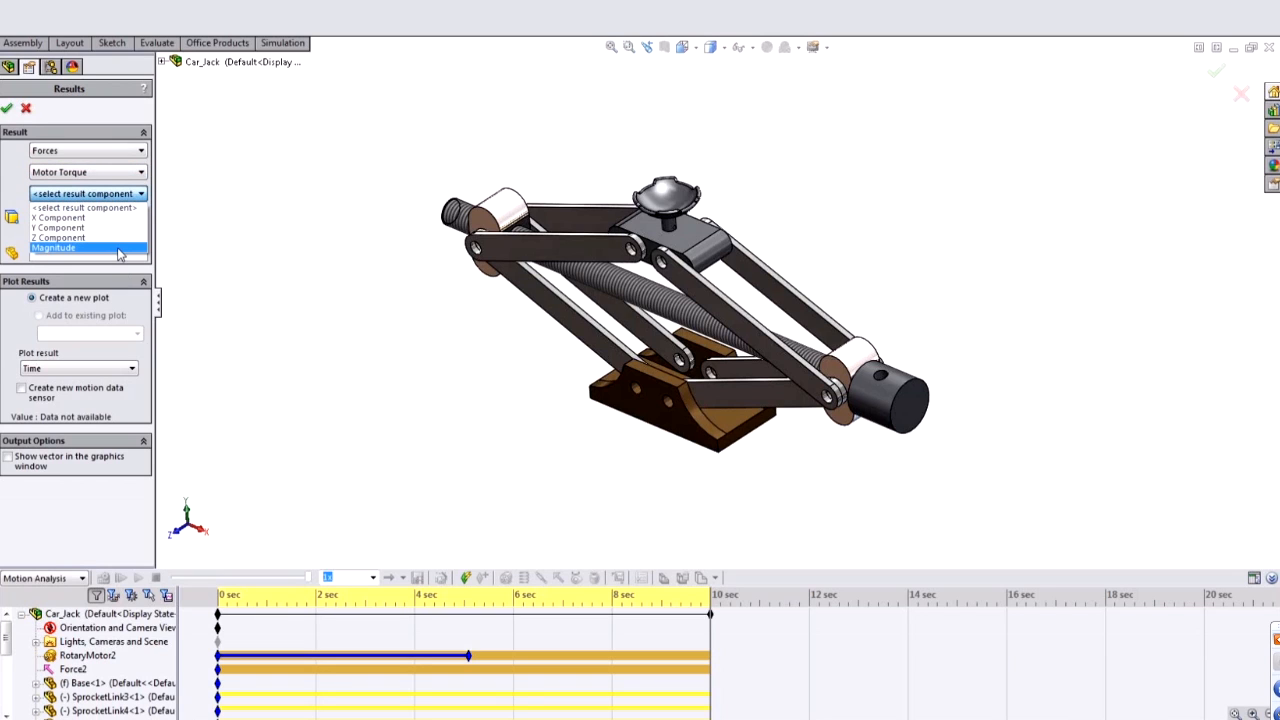
pyautogui.click(118, 248)
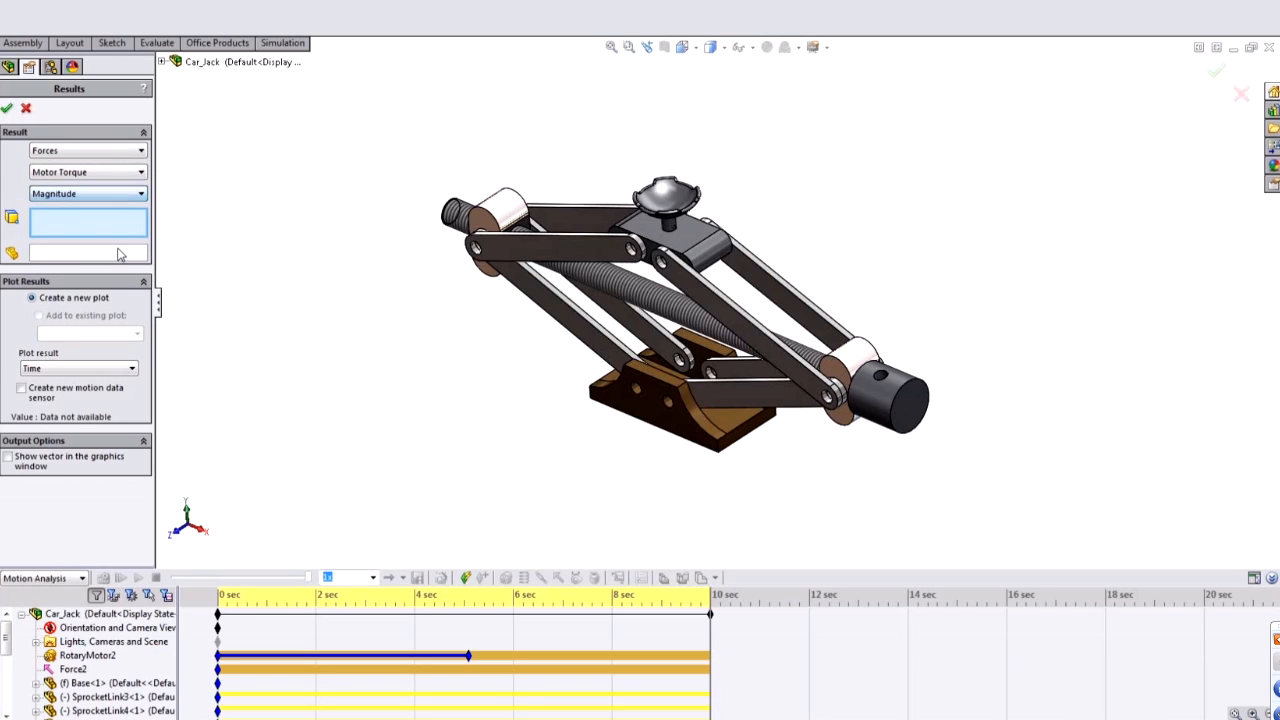
pyautogui.click(72, 660)
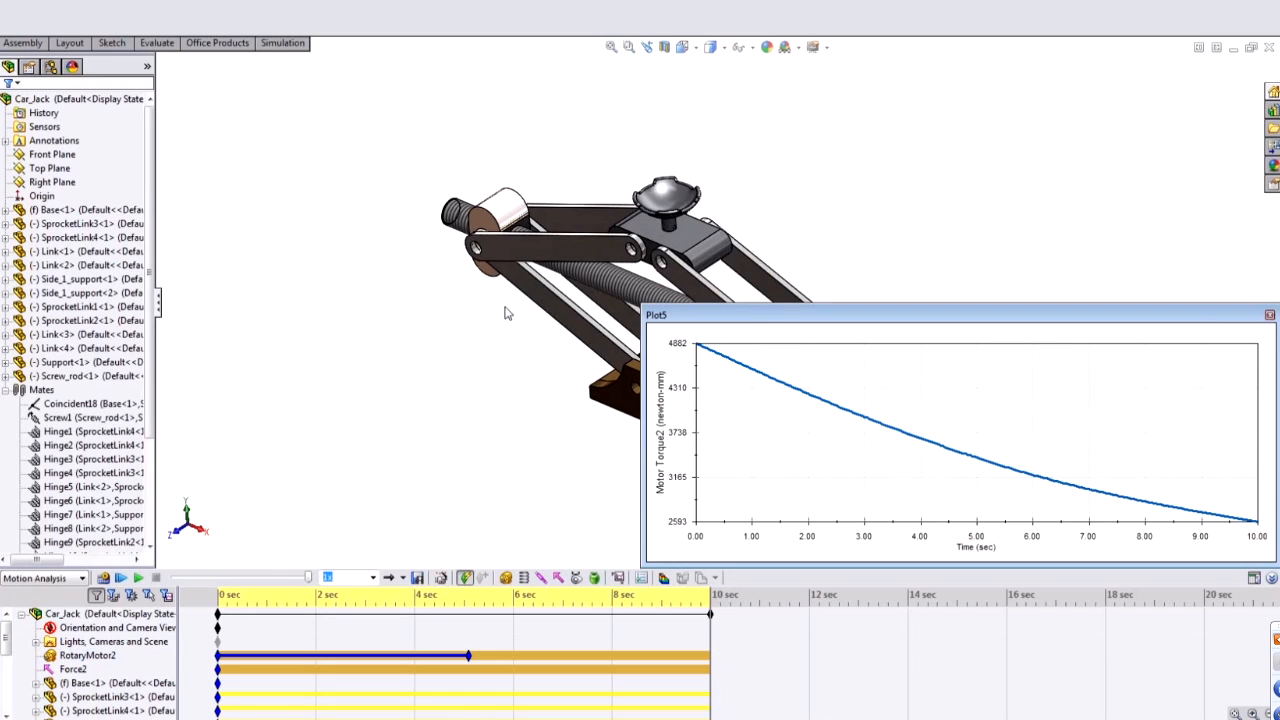
# - Reposition and resize the motor torque plot to examine its curve over time, and close it
pyautogui.moveTo(764, 315); pyautogui.dragTo(453, 168)
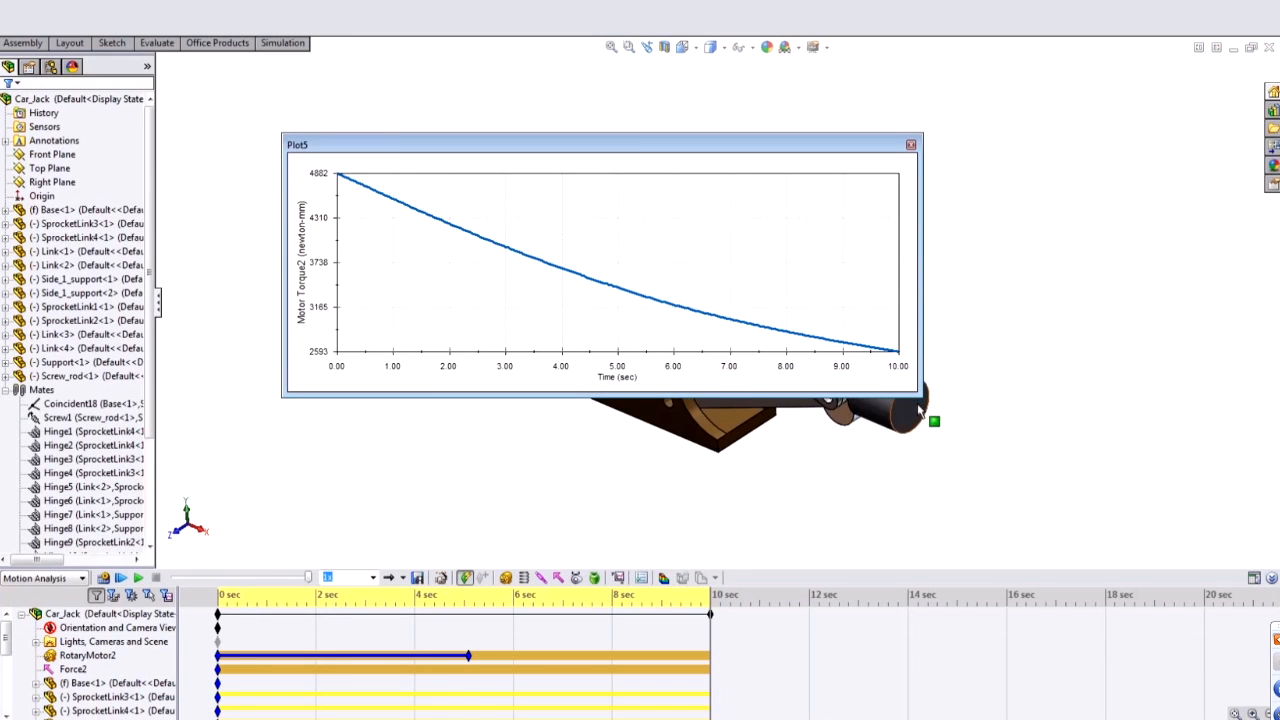
pyautogui.moveTo(940, 388); pyautogui.dragTo(1100, 525)
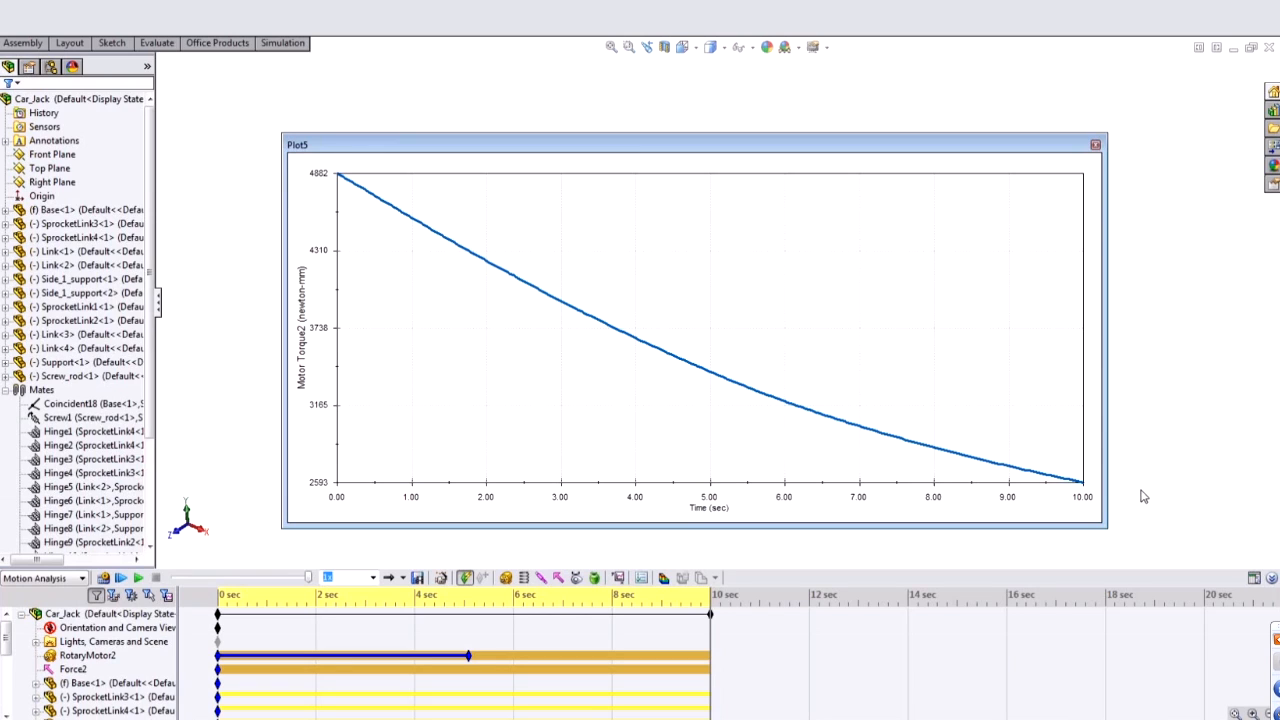
pyautogui.click(261, 434)
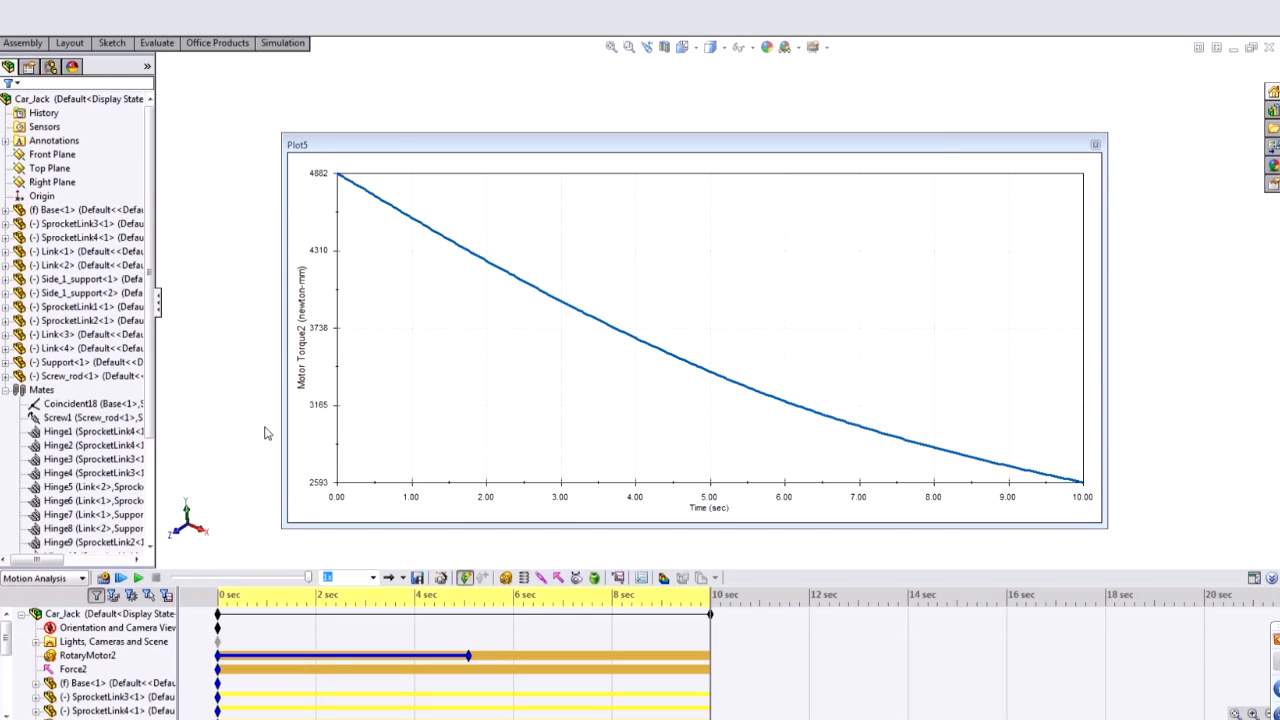
pyautogui.moveTo(950, 150); pyautogui.dragTo(1022, 143)
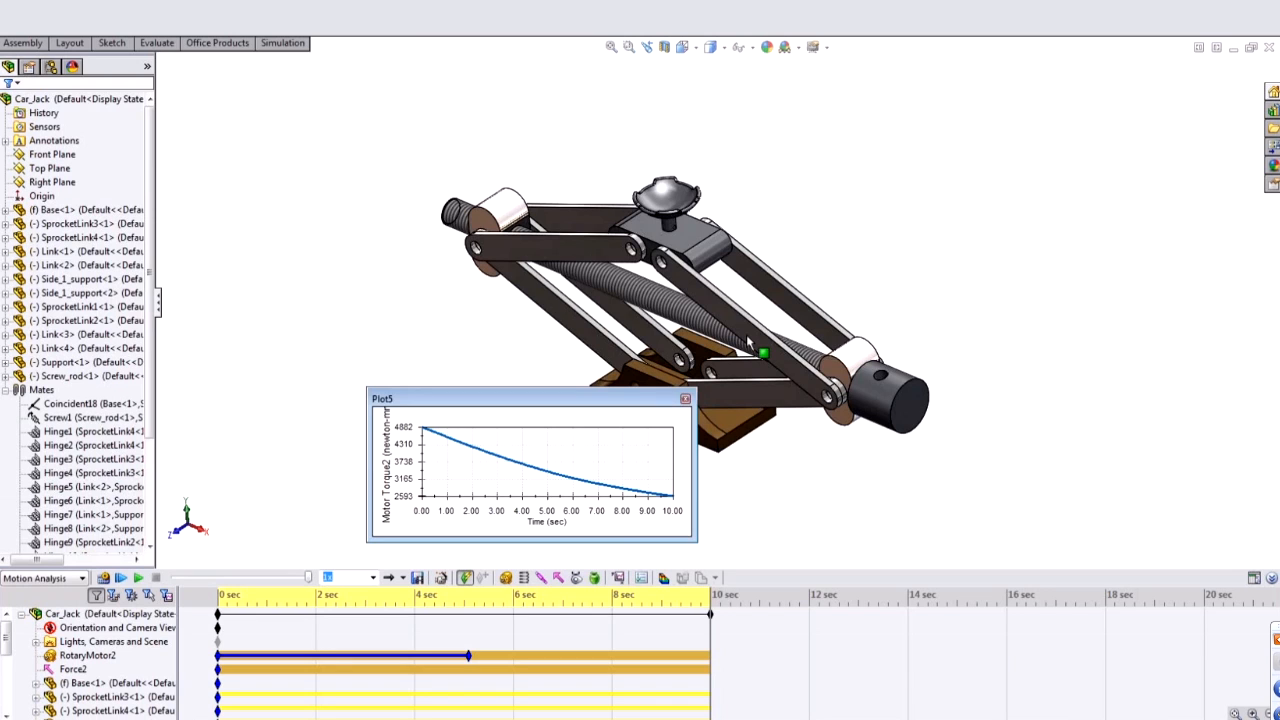
pyautogui.click(748, 343)
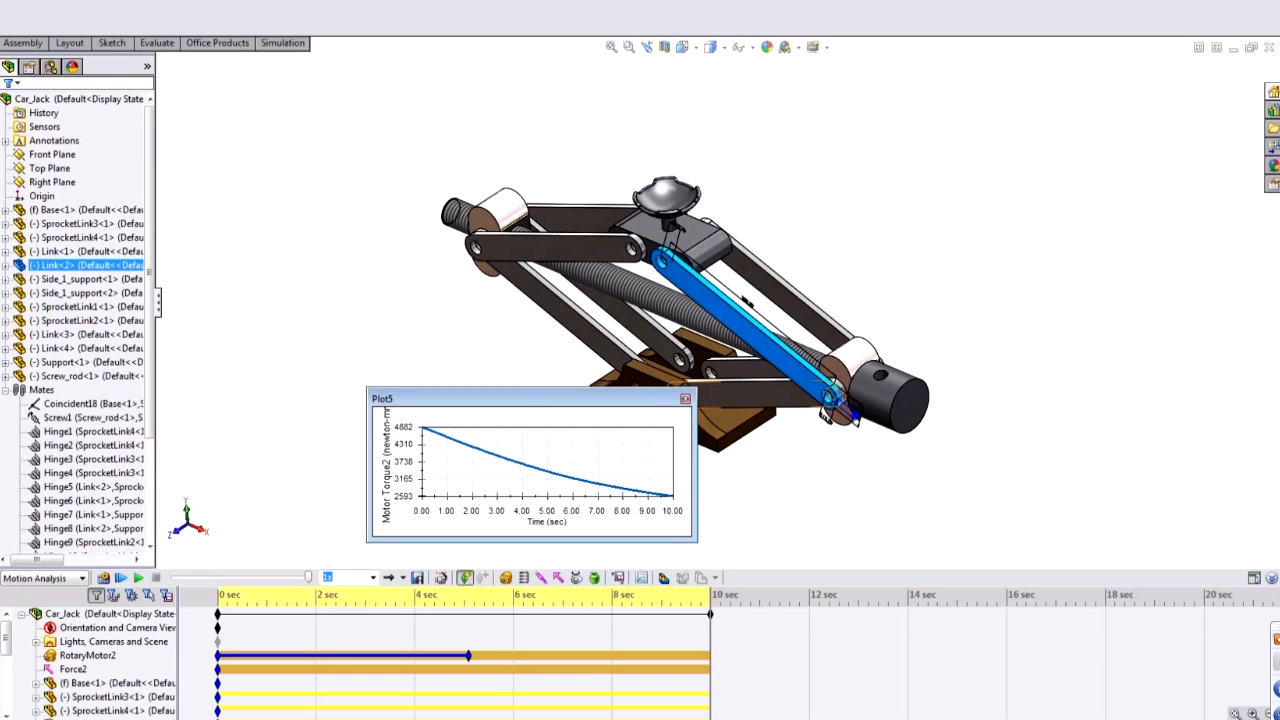
pyautogui.click(685, 398)
# - Start a new motion result in the Displacement/Velocity/Acceleration category with the Trace Path sub-category
pyautogui.scroll(-5, 90, 660)
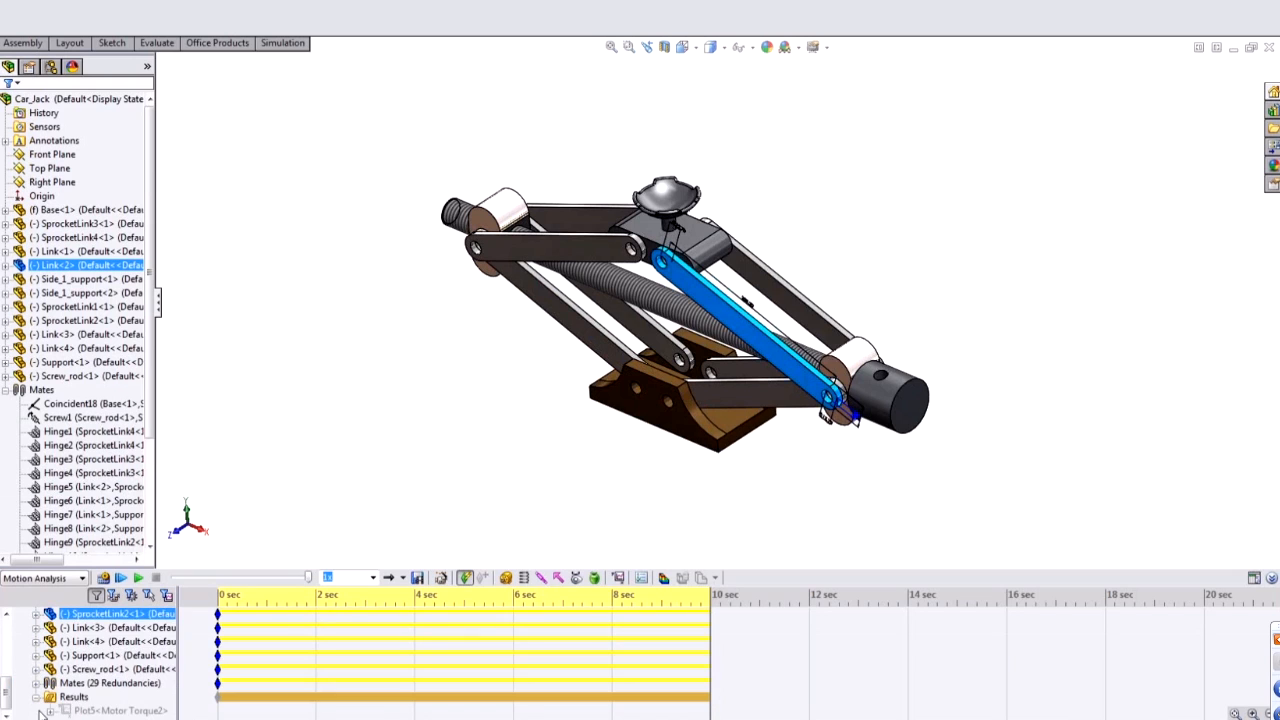
pyautogui.rightClick(66, 697)
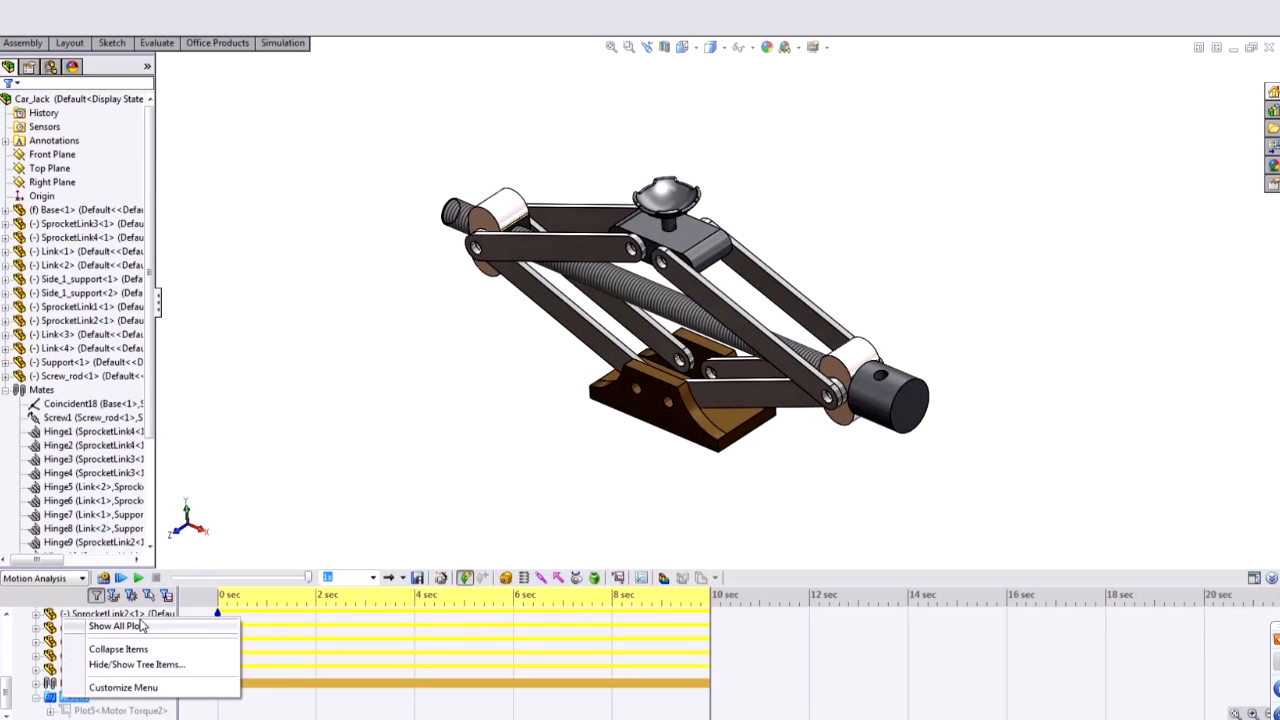
pyautogui.click(617, 578)
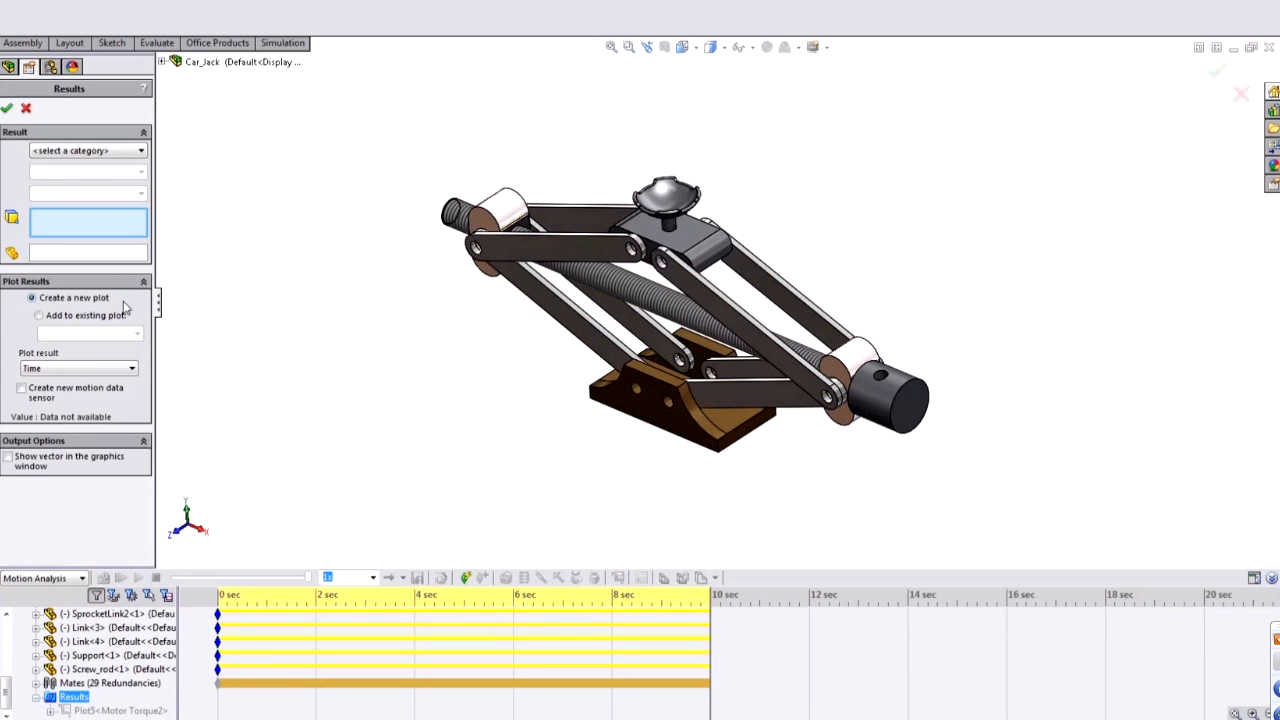
pyautogui.click(85, 150)
pyautogui.click(85, 179)
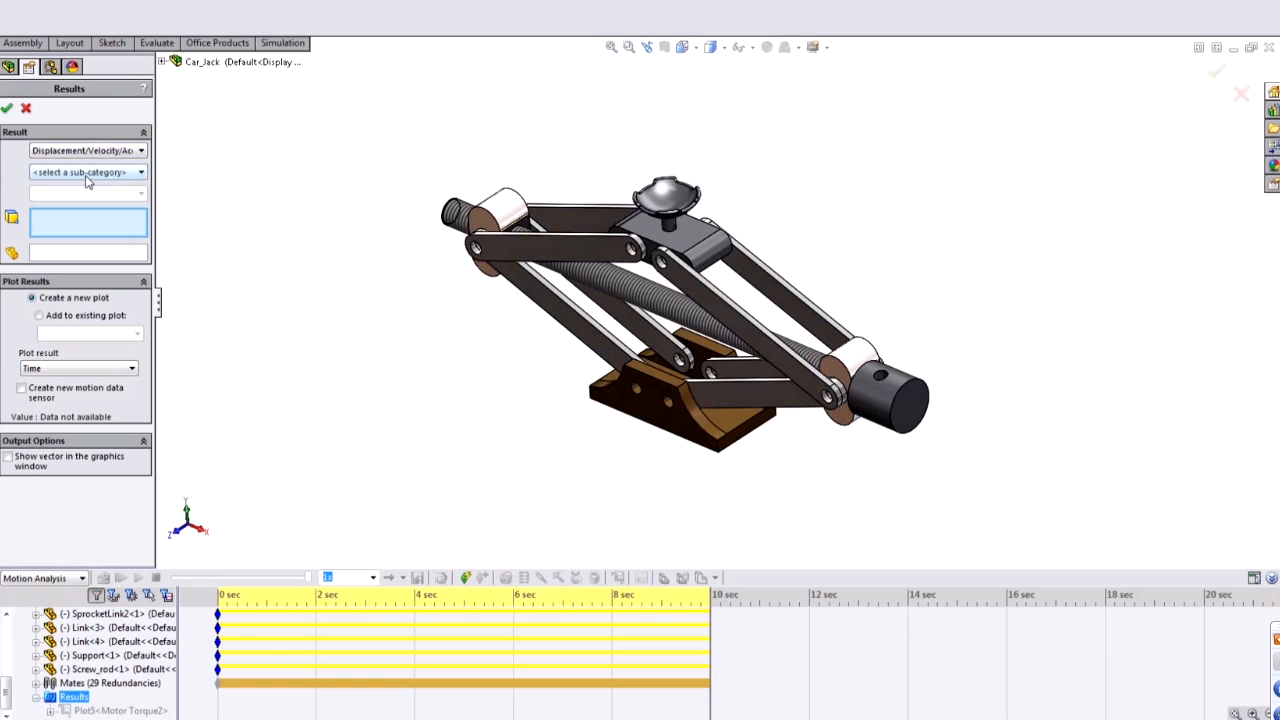
pyautogui.click(86, 174)
pyautogui.click(75, 188)
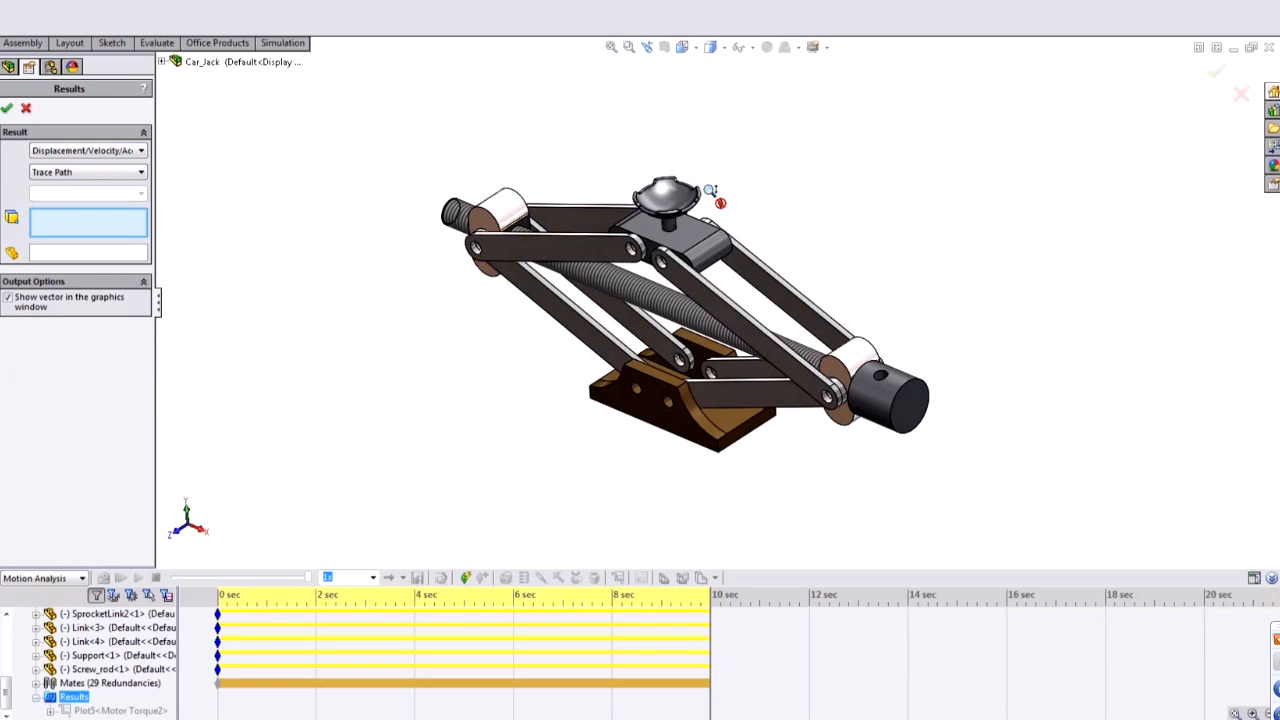
# - Trace the path of a vertex on the rim of the Support's cup and accept the result
pyautogui.scroll(-5, 710, 190)
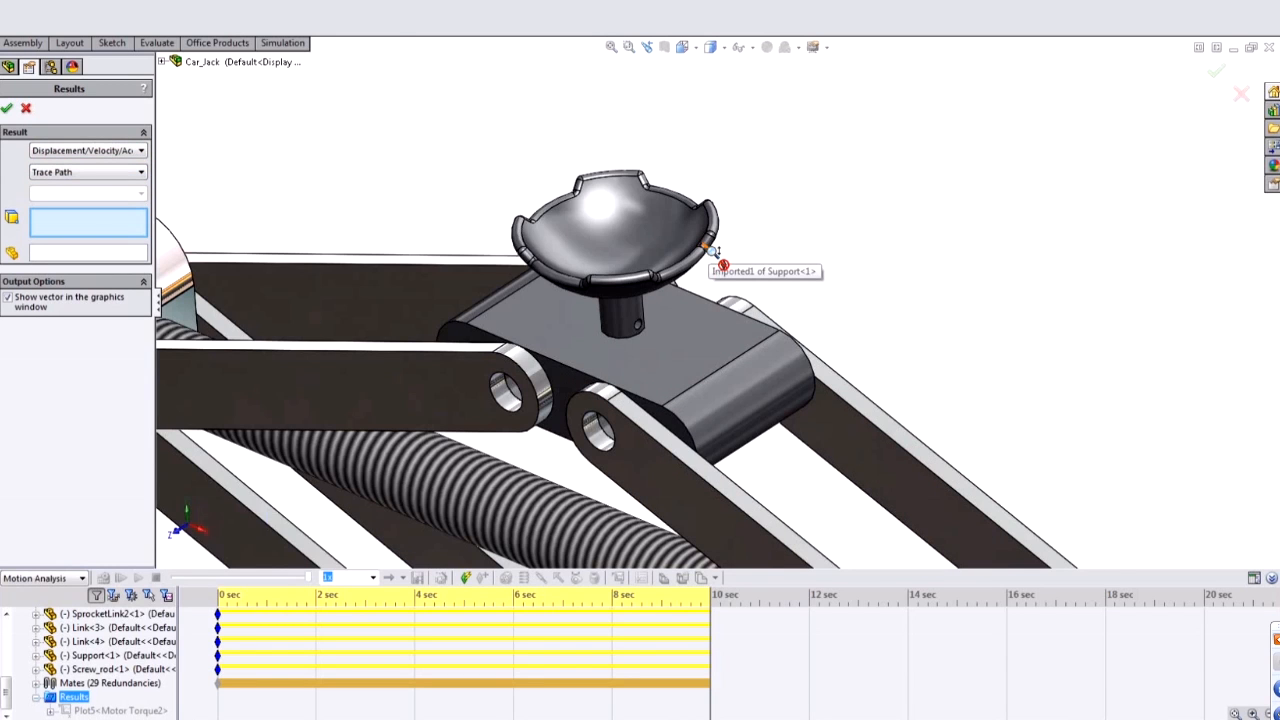
pyautogui.scroll(-4, 714, 250)
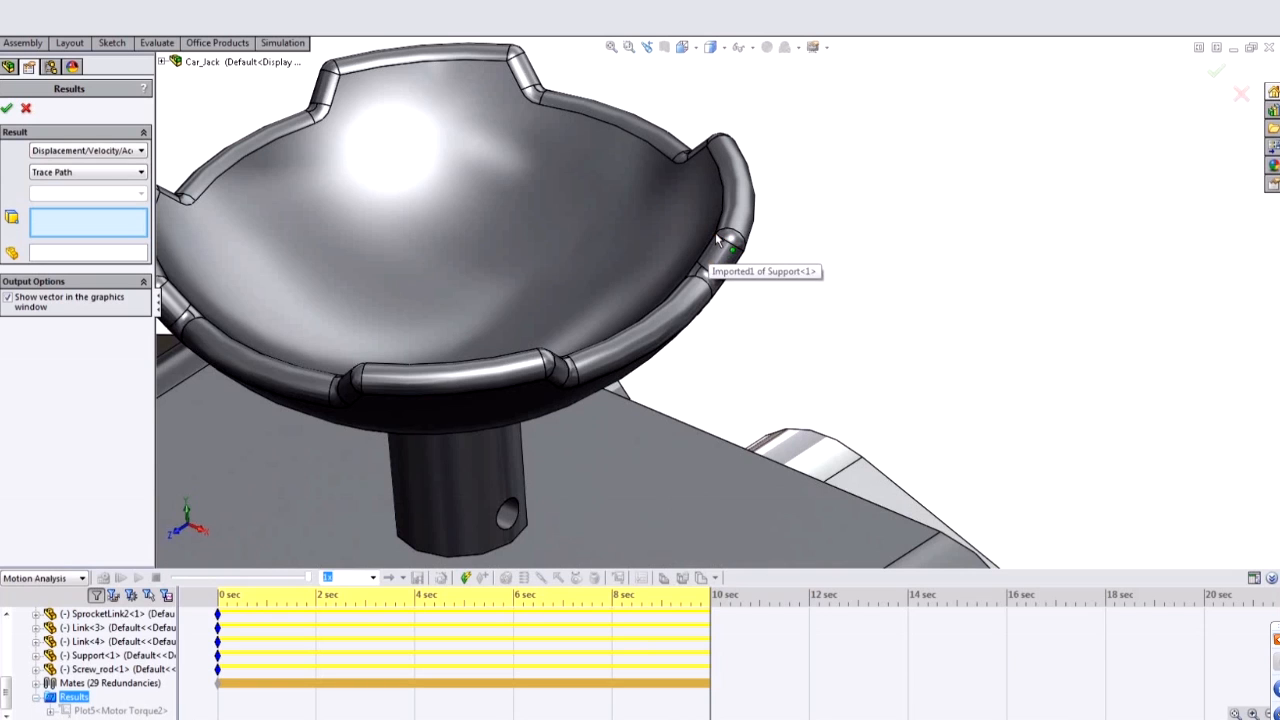
pyautogui.click(716, 237)
pyautogui.scroll(8, 837, 322)
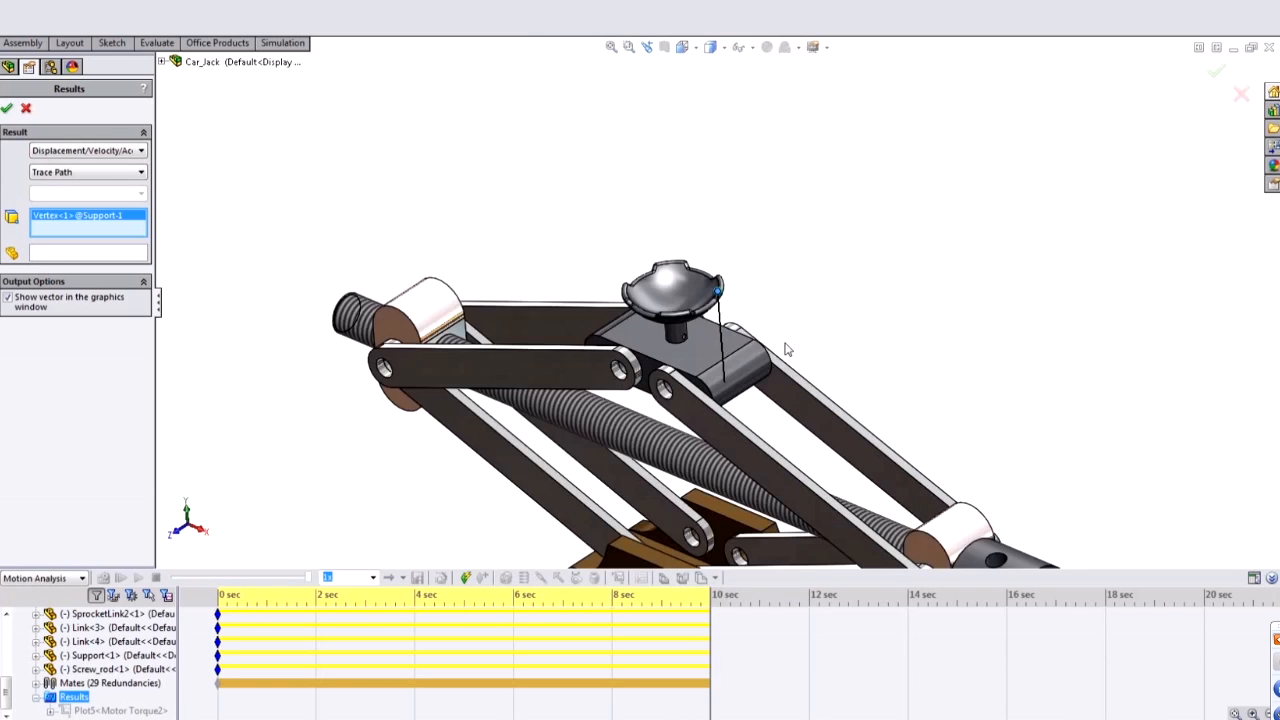
pyautogui.moveTo(782, 330); pyautogui.dragTo(810, 289, button='middle')
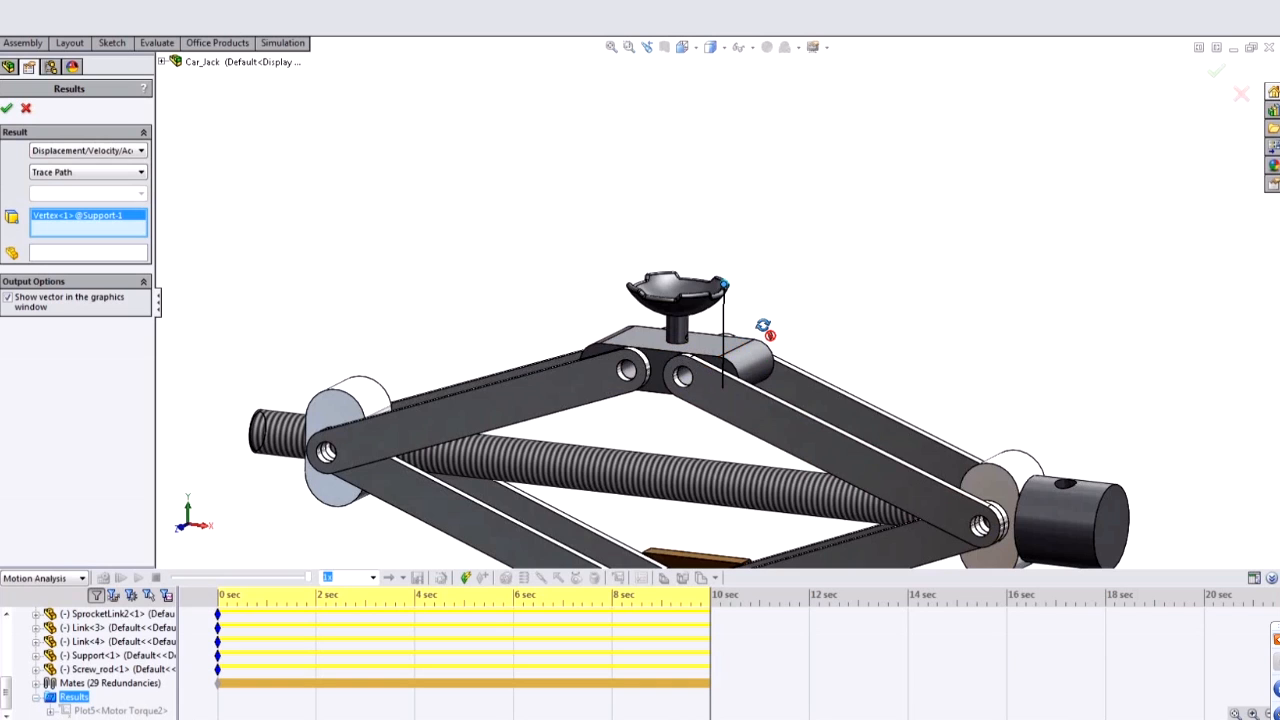
pyautogui.moveTo(738, 342); pyautogui.dragTo(757, 395, button='middle')
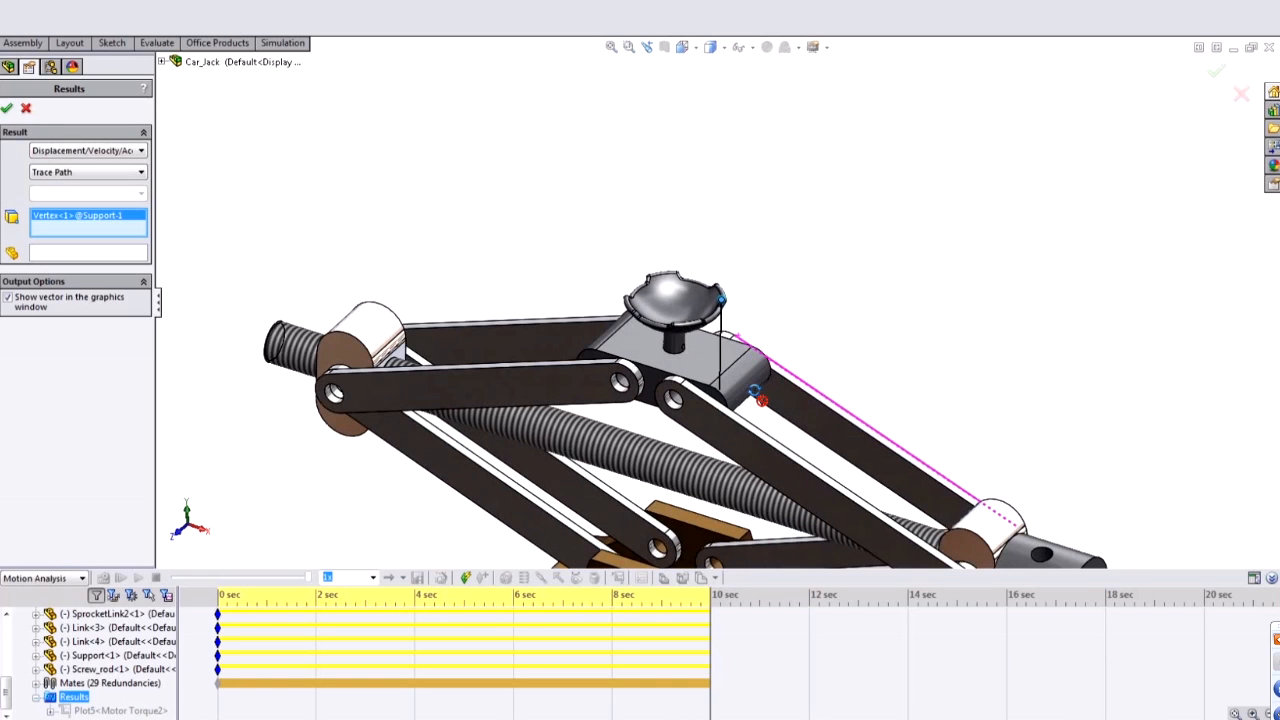
pyautogui.click(7, 107)
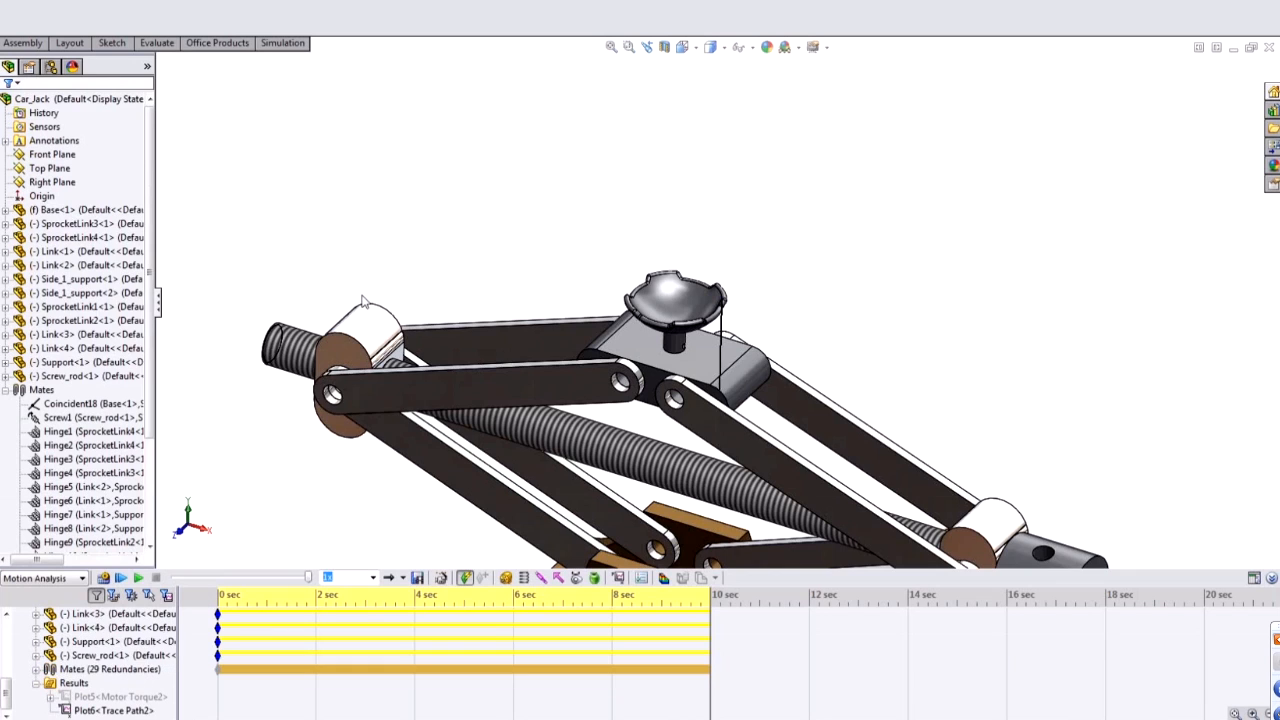
# - Create a Momentum/Energy/Power results plot of Power Consumption over time for RotaryMotor2
pyautogui.scroll(5, 897, 383)
pyautogui.moveTo(829, 374); pyautogui.dragTo(703, 373, button='middle')
pyautogui.scroll(-3, 735, 360)
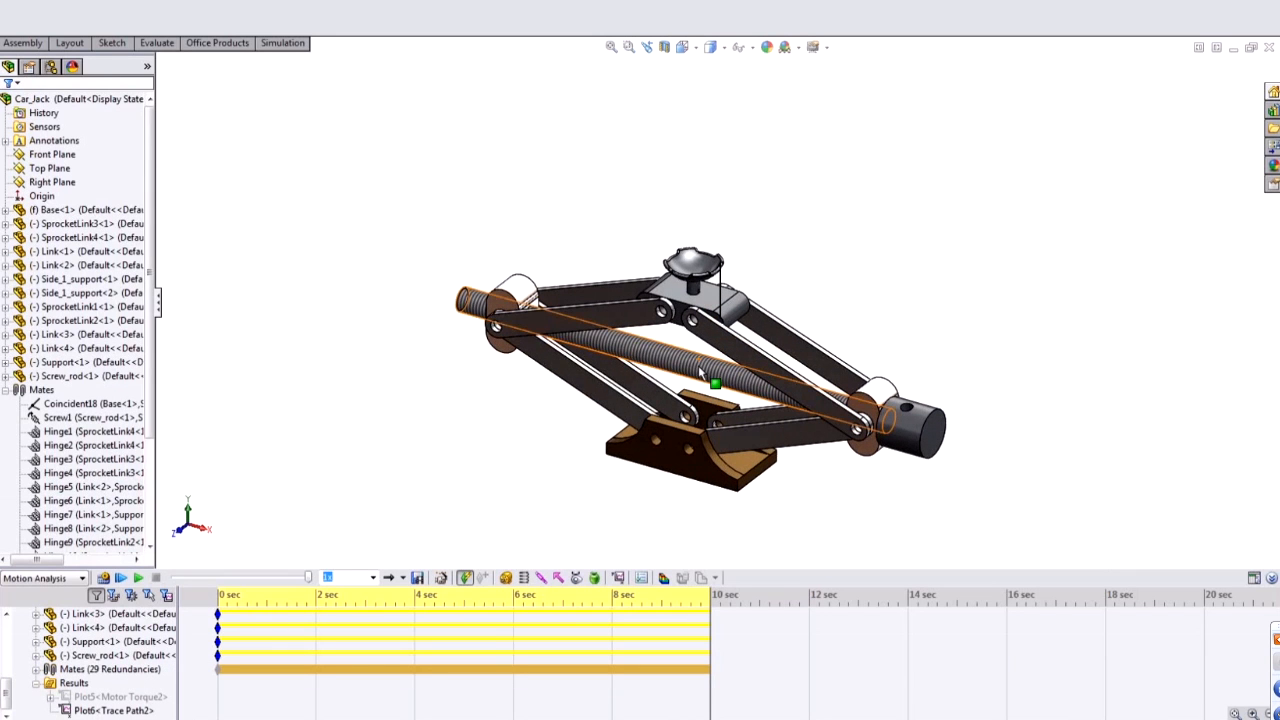
pyautogui.click(619, 578)
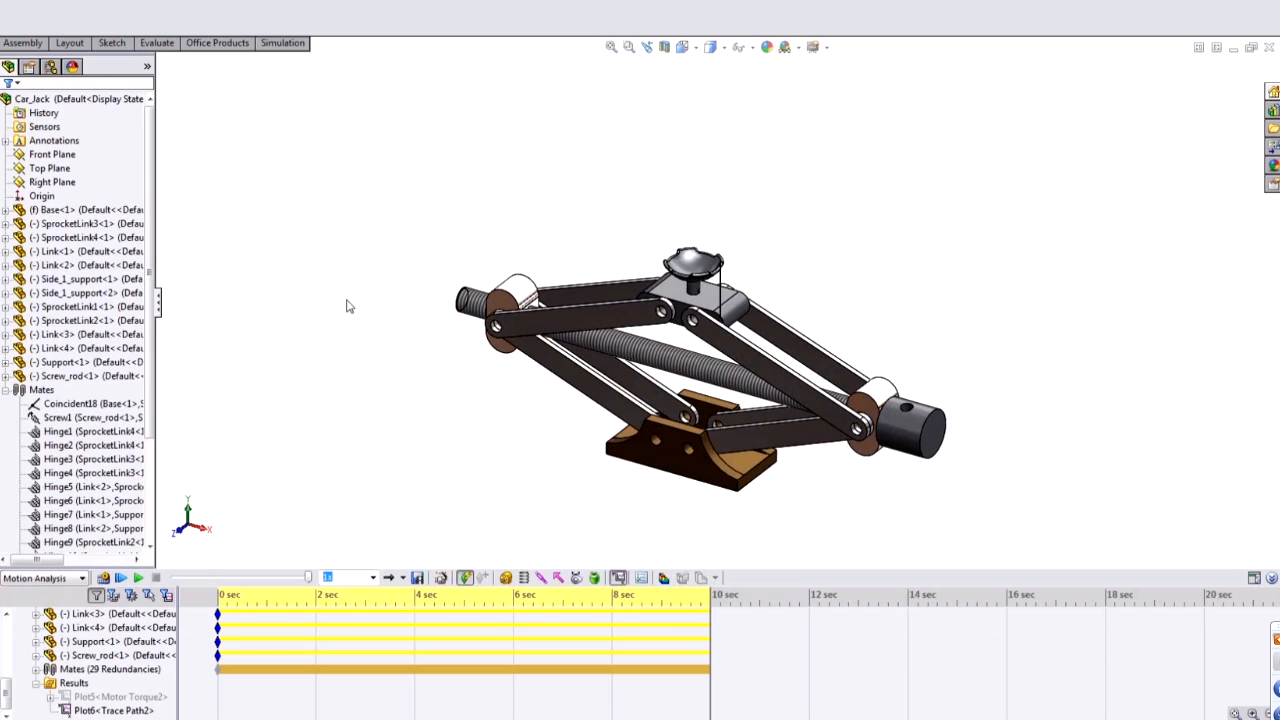
pyautogui.click(72, 151)
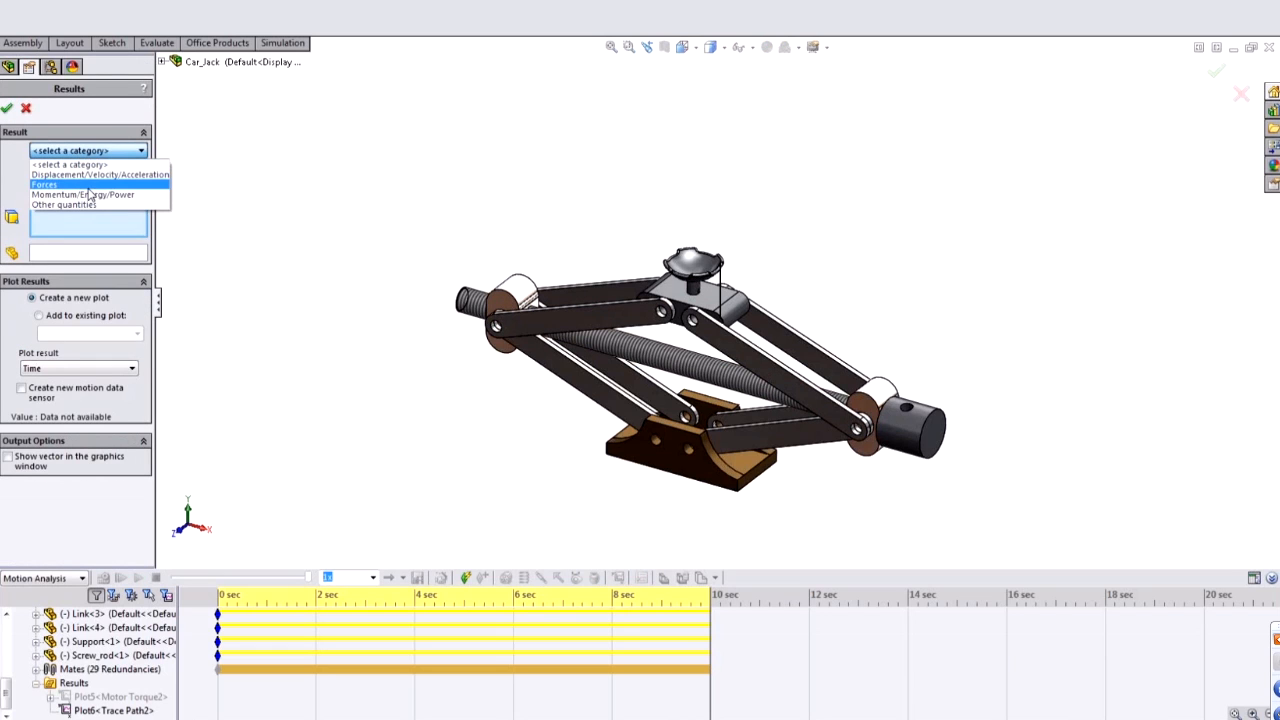
pyautogui.click(89, 195)
pyautogui.click(88, 172)
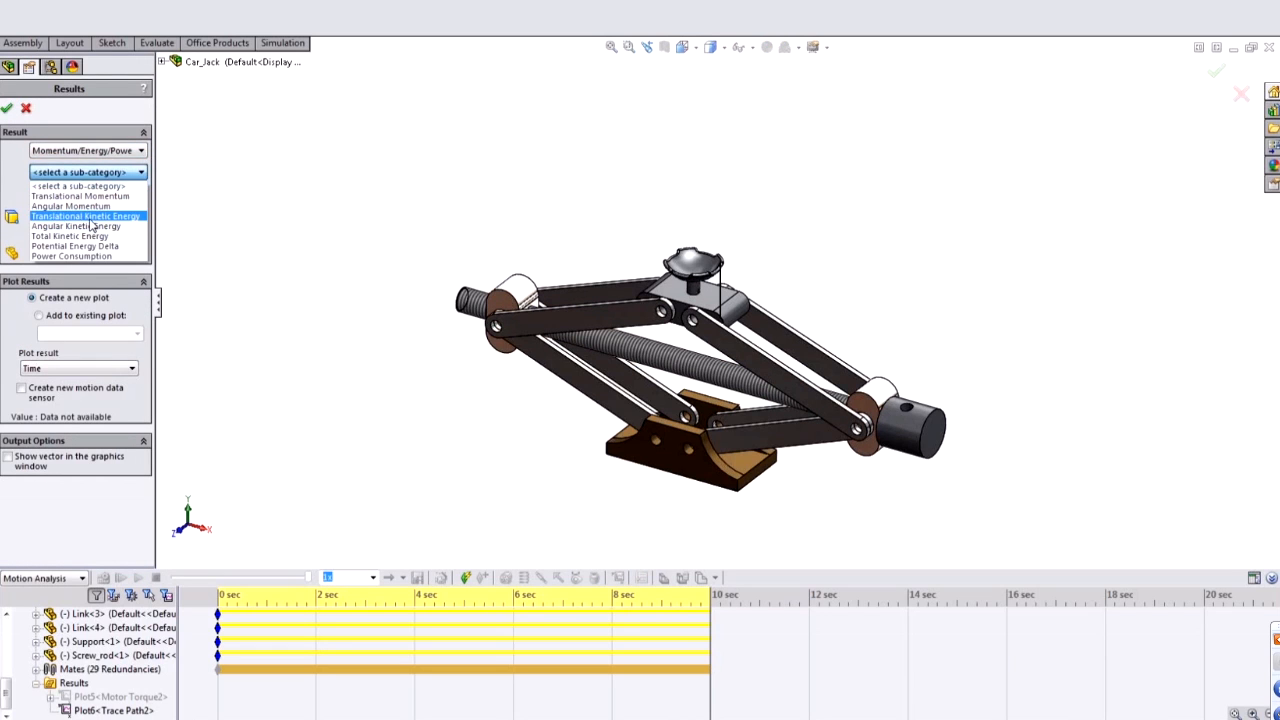
pyautogui.click(88, 256)
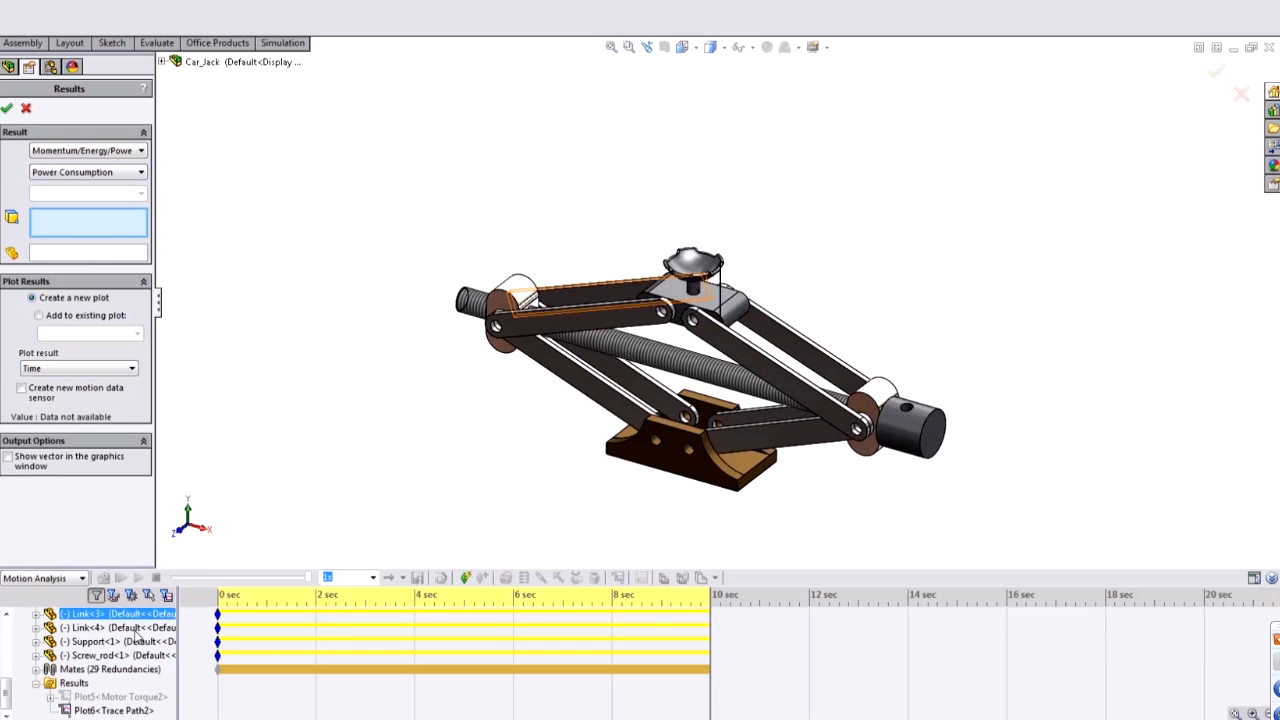
pyautogui.moveTo(8, 695); pyautogui.dragTo(8, 625)
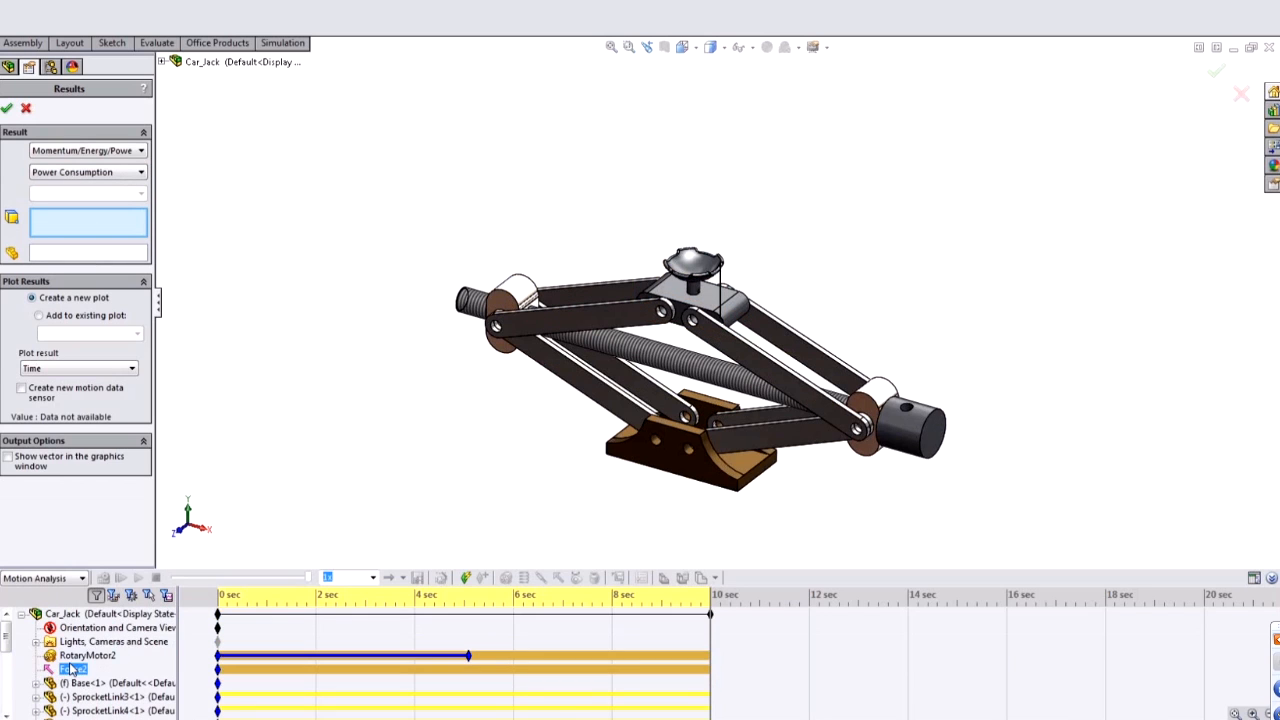
pyautogui.click(87, 655)
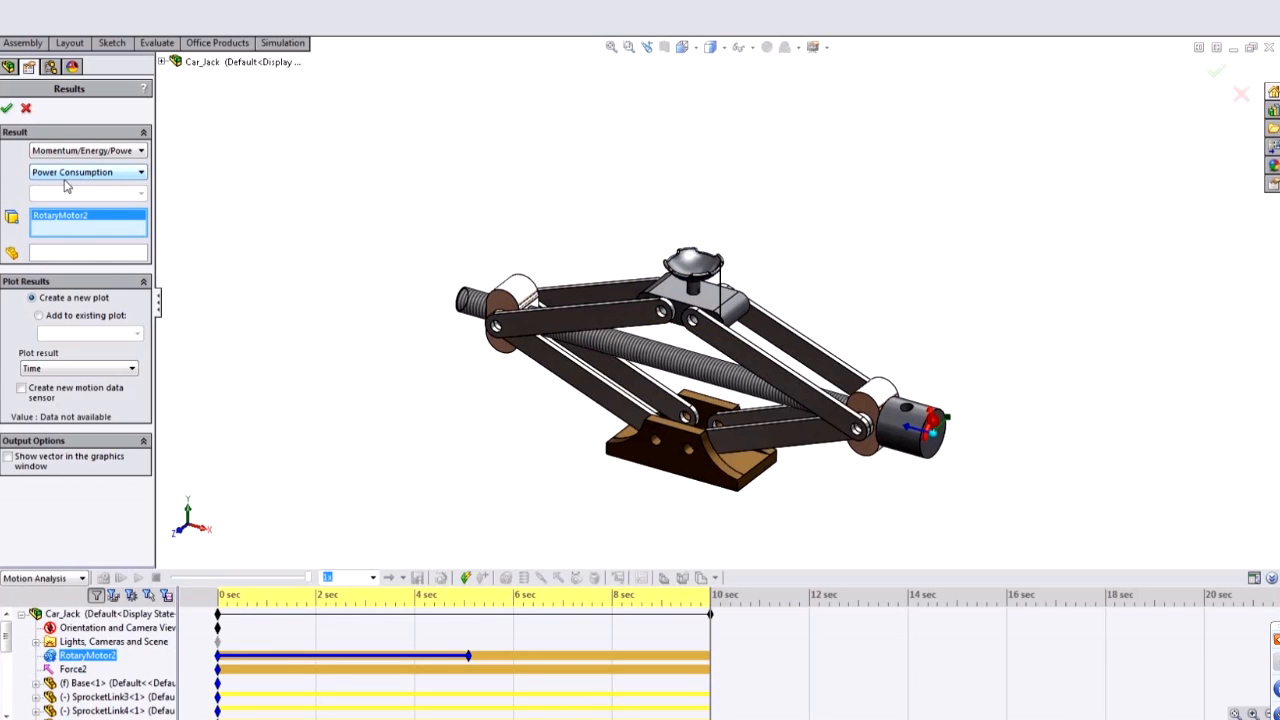
pyautogui.click(7, 110)
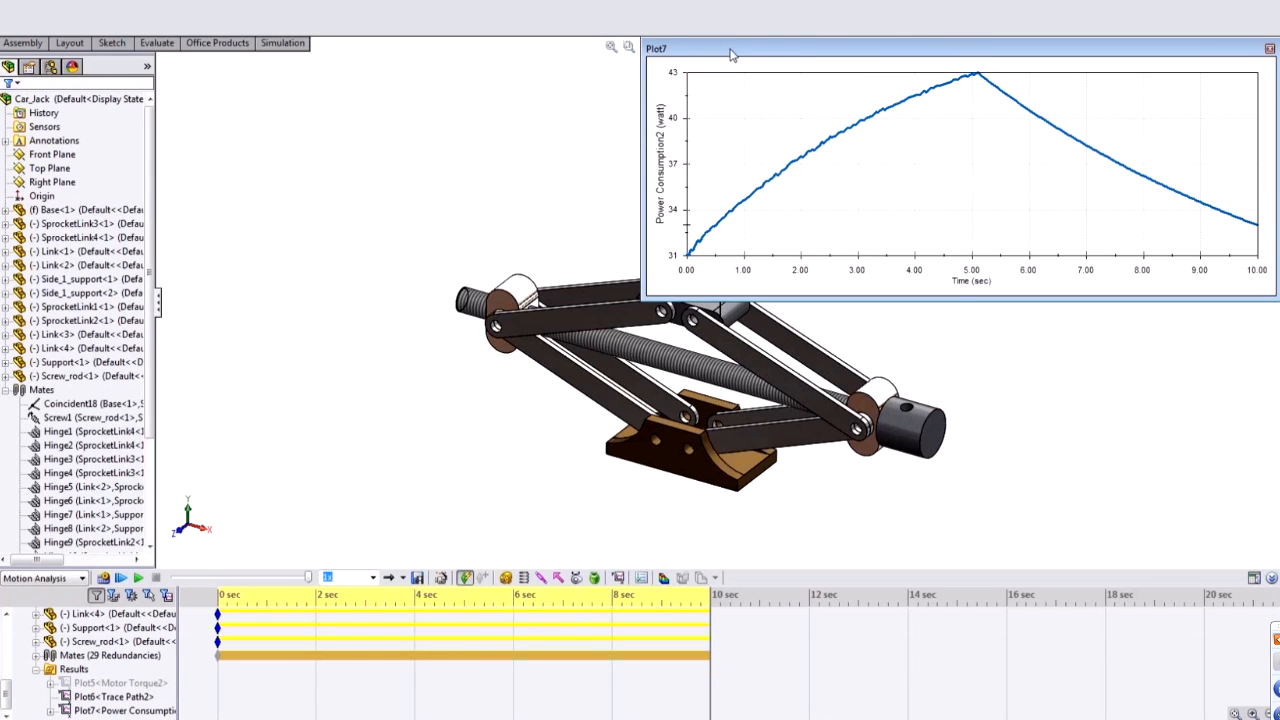
# - Reposition the power consumption plot to examine its curve, check the study's Mates redundancies entry, and close the plot
pyautogui.moveTo(730, 49); pyautogui.dragTo(390, 148)
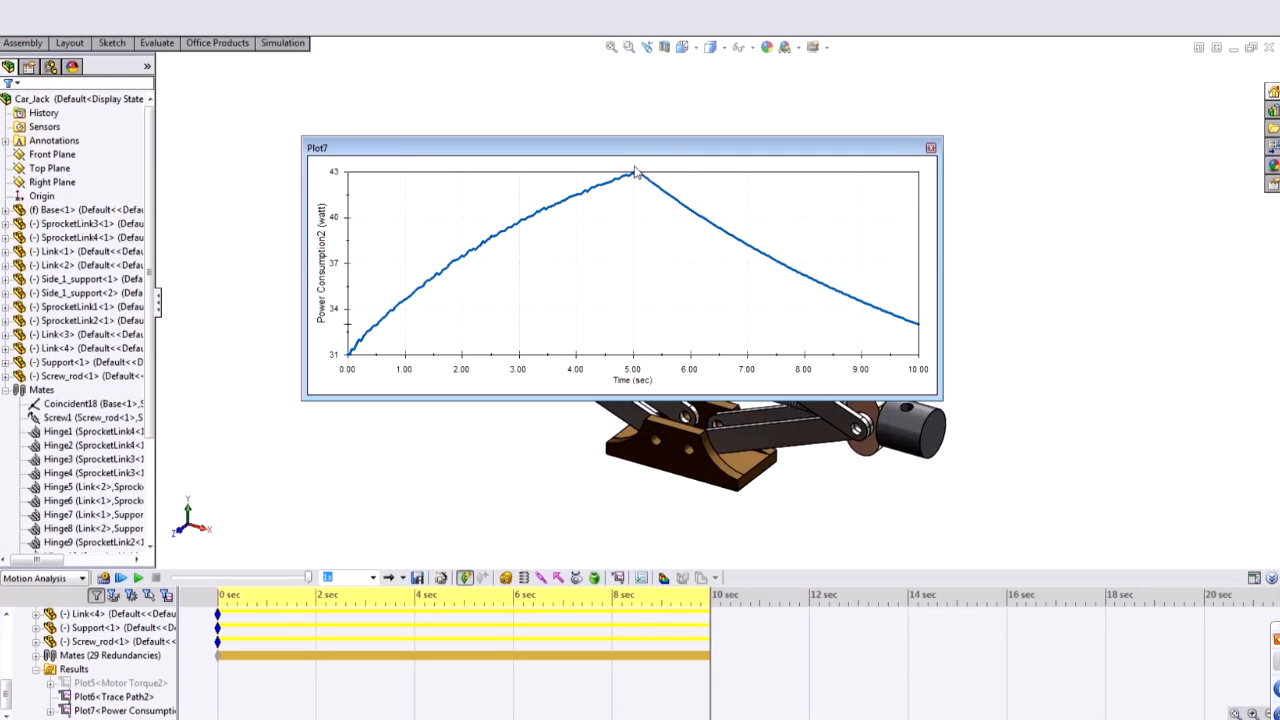
pyautogui.moveTo(670, 166); pyautogui.dragTo(842, 428)
pyautogui.click(58, 656)
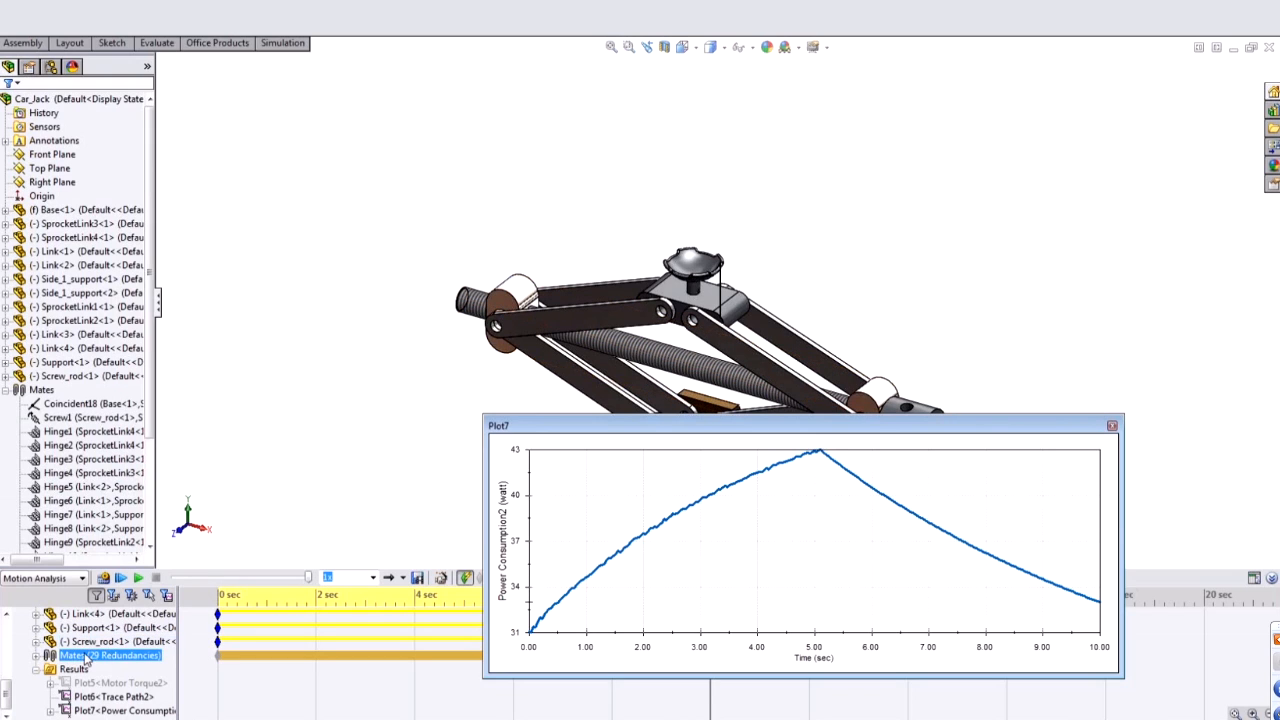
pyautogui.click(140, 657)
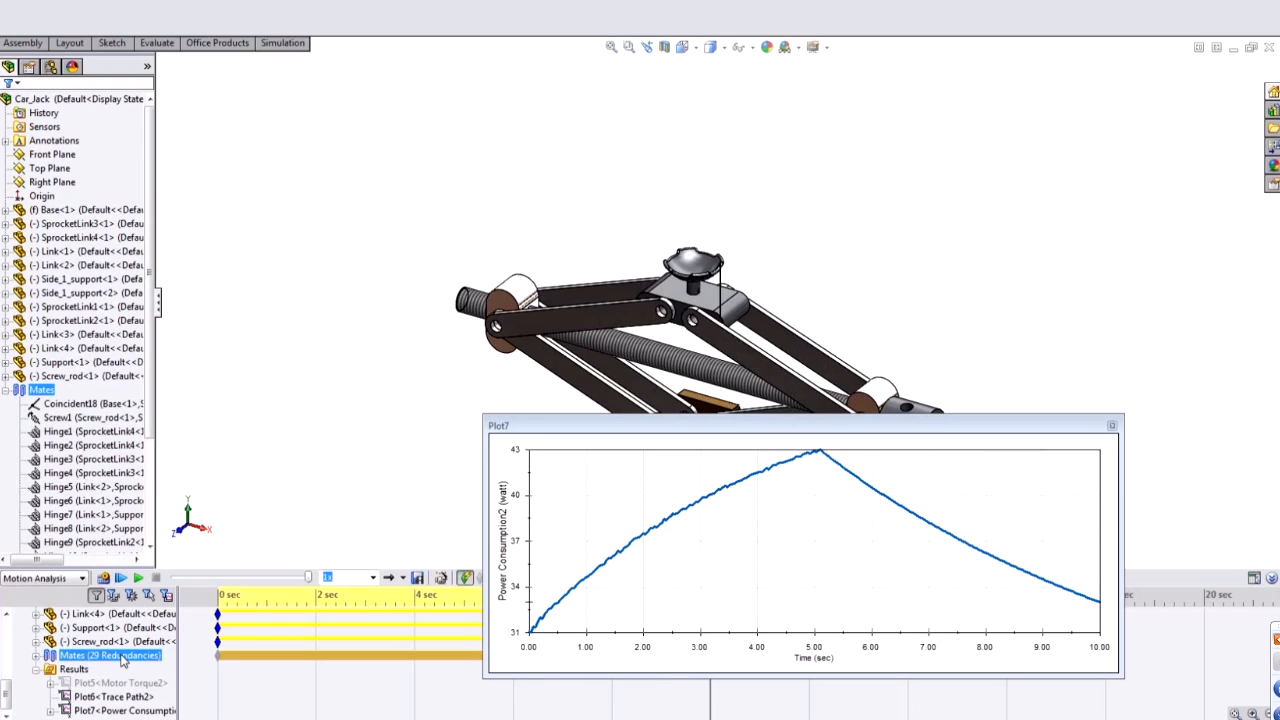
pyautogui.click(1113, 428)
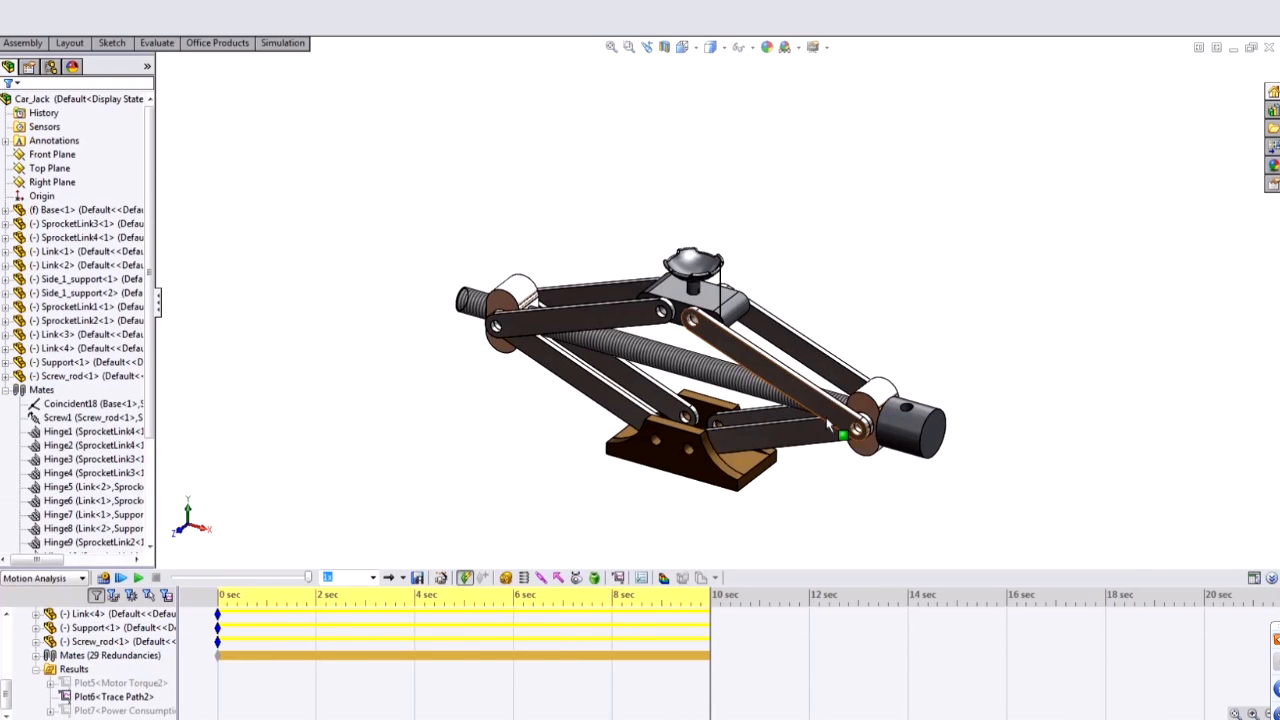
# - Open the SolidWorks Tutorials, look through the Design Evaluation and Simulation lessons for Motion Analysis and Mate Redundancies, and close them
pyautogui.scroll(3, 786, 425)
pyautogui.moveTo(608, 413)
pyautogui.mouseDown(button='middle')
pyautogui.moveTo(596, 386)
pyautogui.moveTo(602, 423)
pyautogui.mouseUp(button='middle')
pyautogui.scroll(2, 545, 249)
pyautogui.moveTo(544, 244); pyautogui.dragTo(548, 257, button='middle')
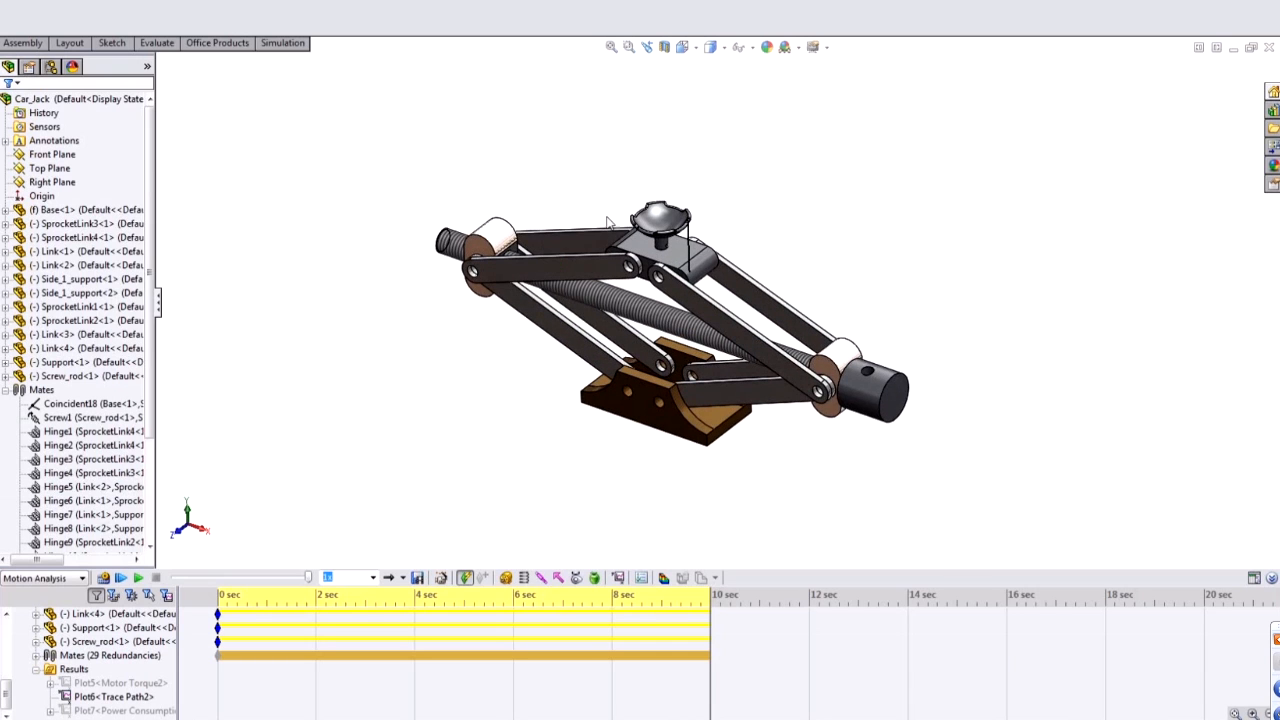
pyautogui.scroll(-1, 635, 280)
pyautogui.click(373, 1)
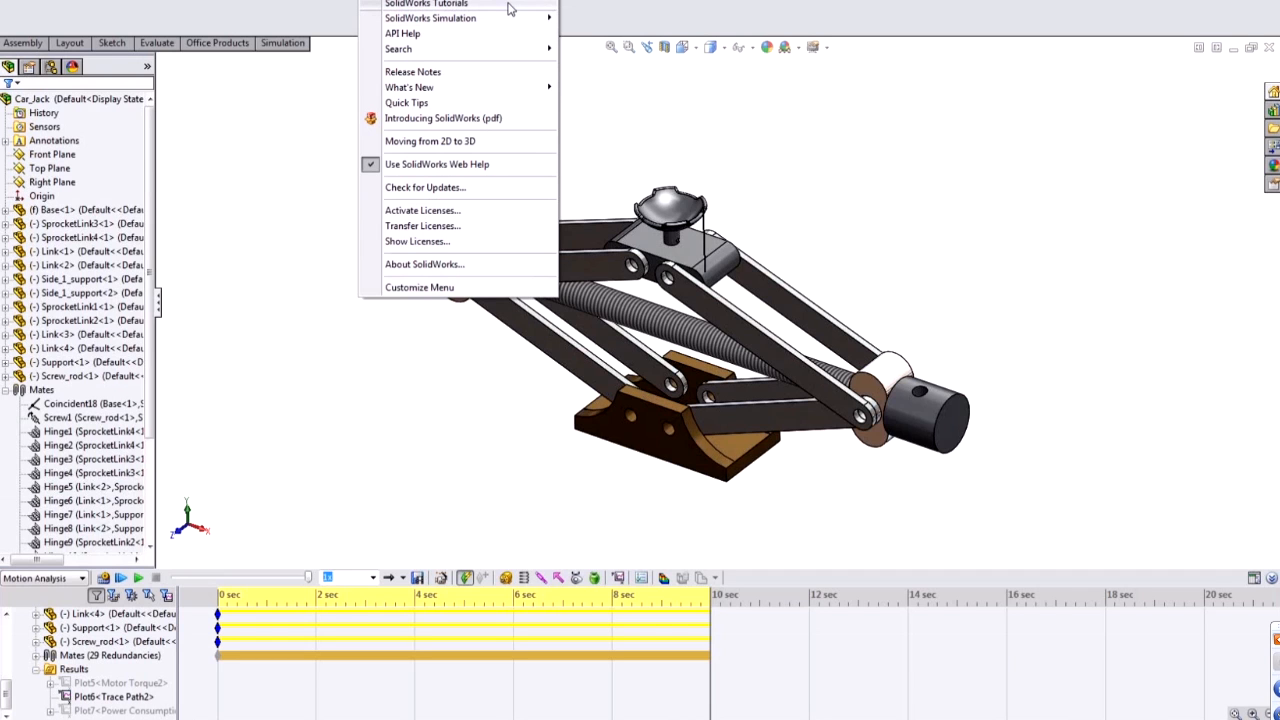
pyautogui.click(508, 8)
pyautogui.hotkey('alt', 'Tab')
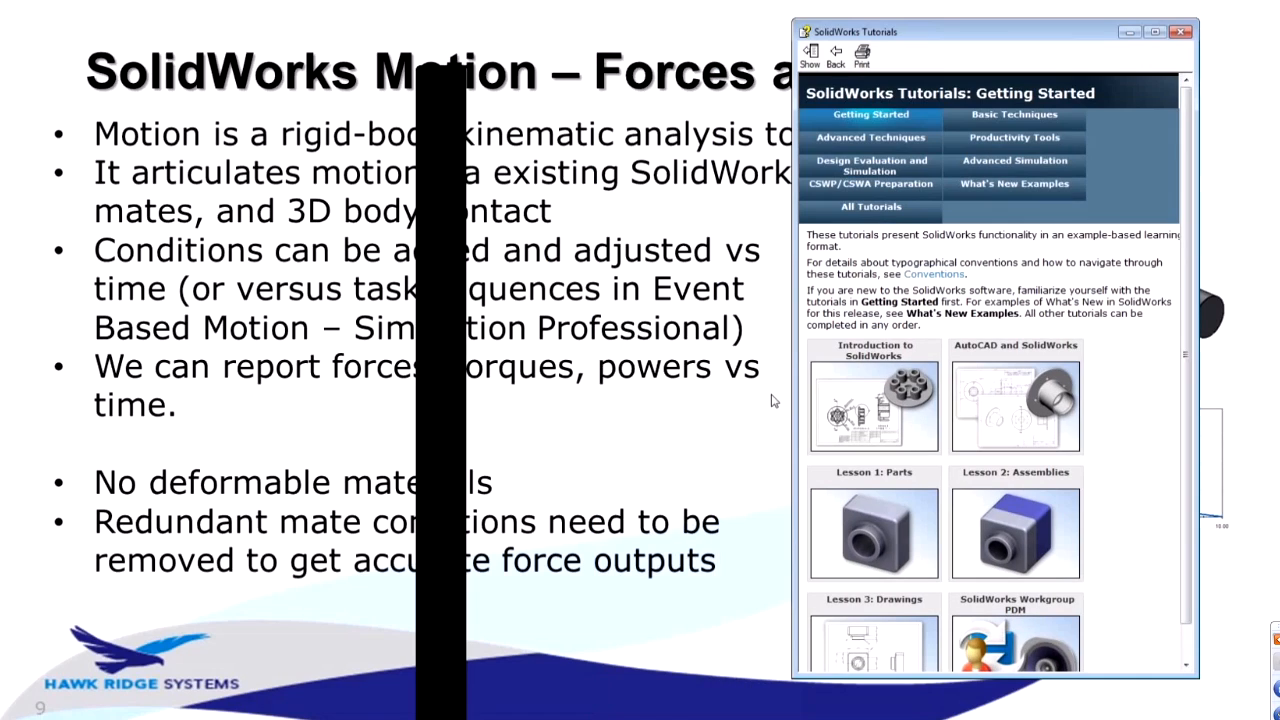
pyautogui.click(860, 167)
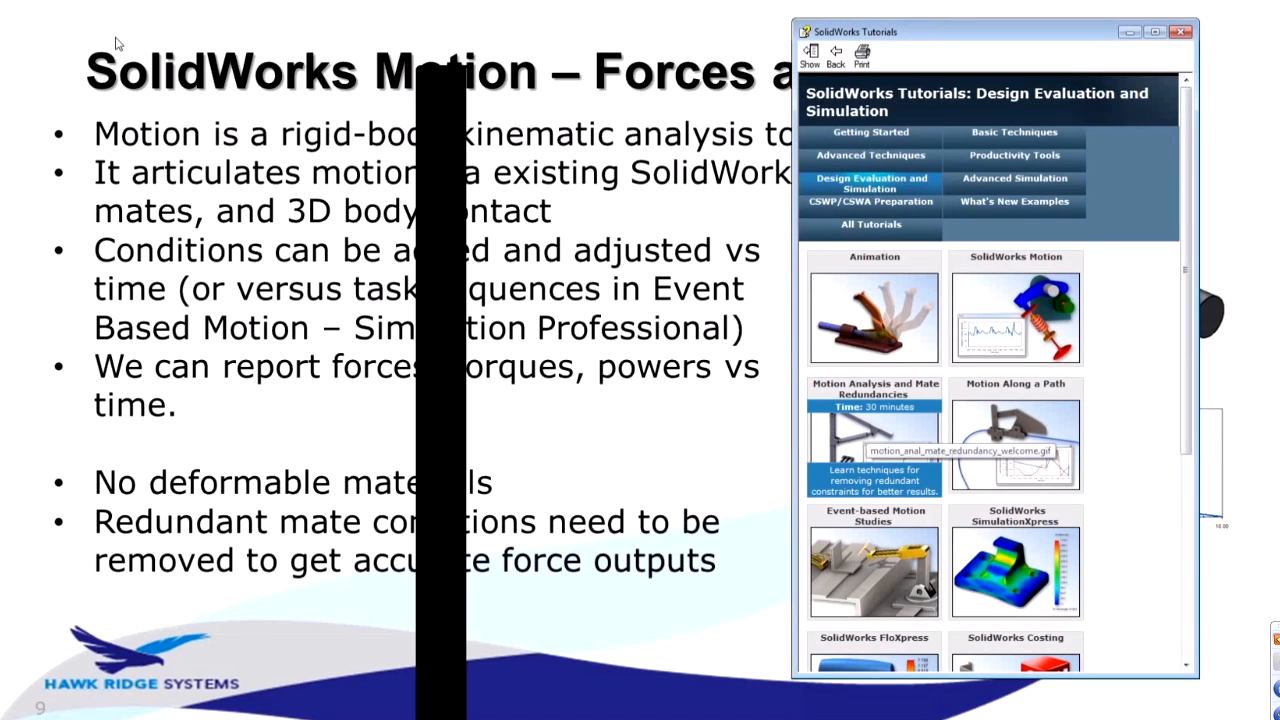
pyautogui.click(1180, 31)
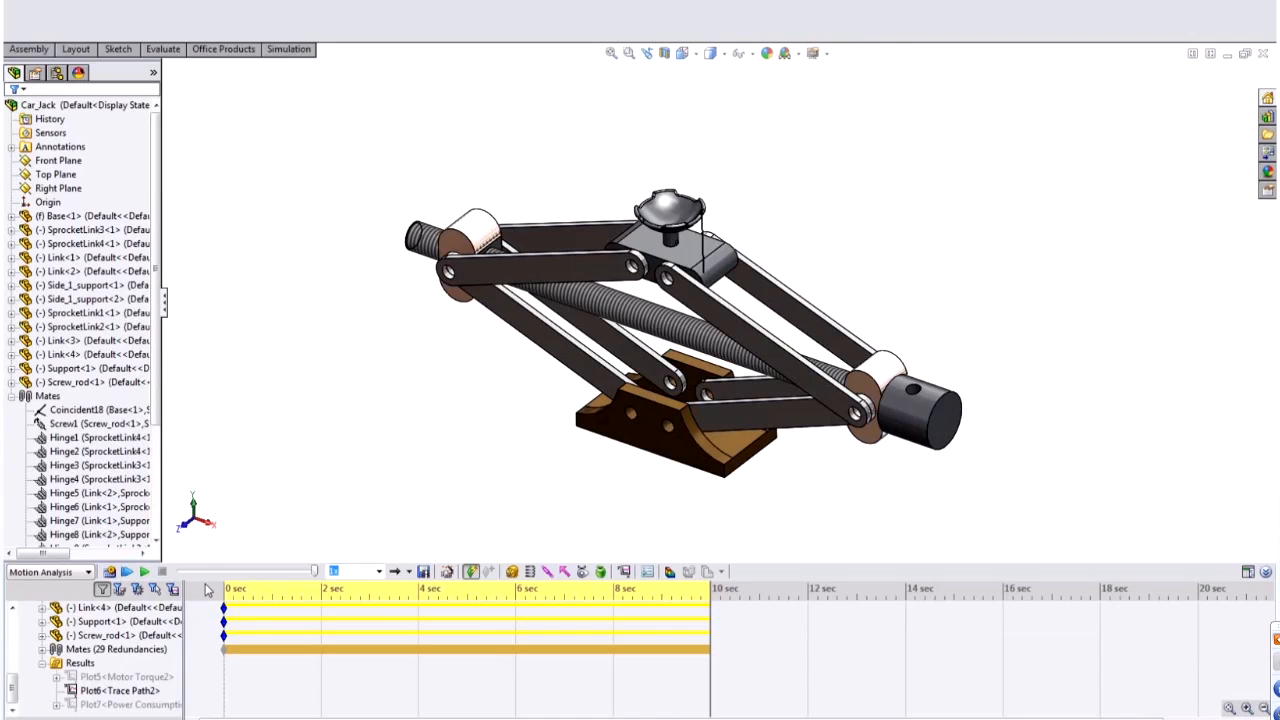
# - Close the Car_Jack assembly without saving its changes
pyautogui.click(160, 622)
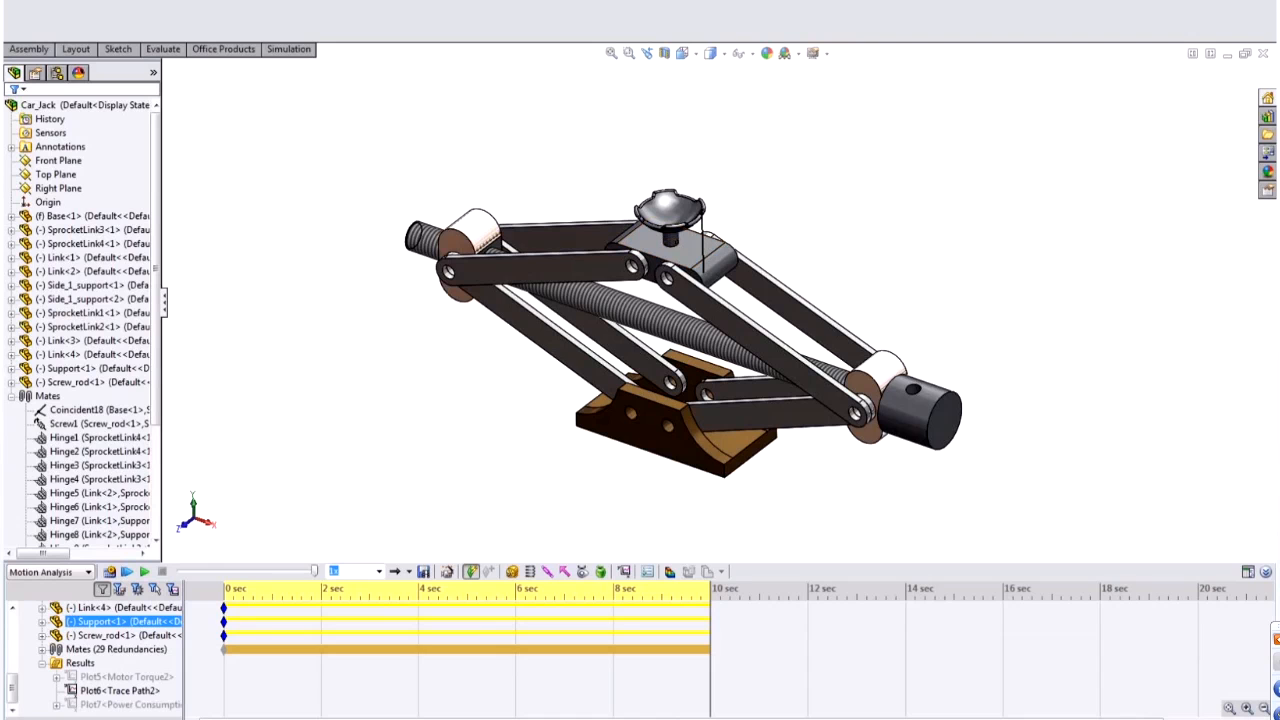
pyautogui.click(1261, 53)
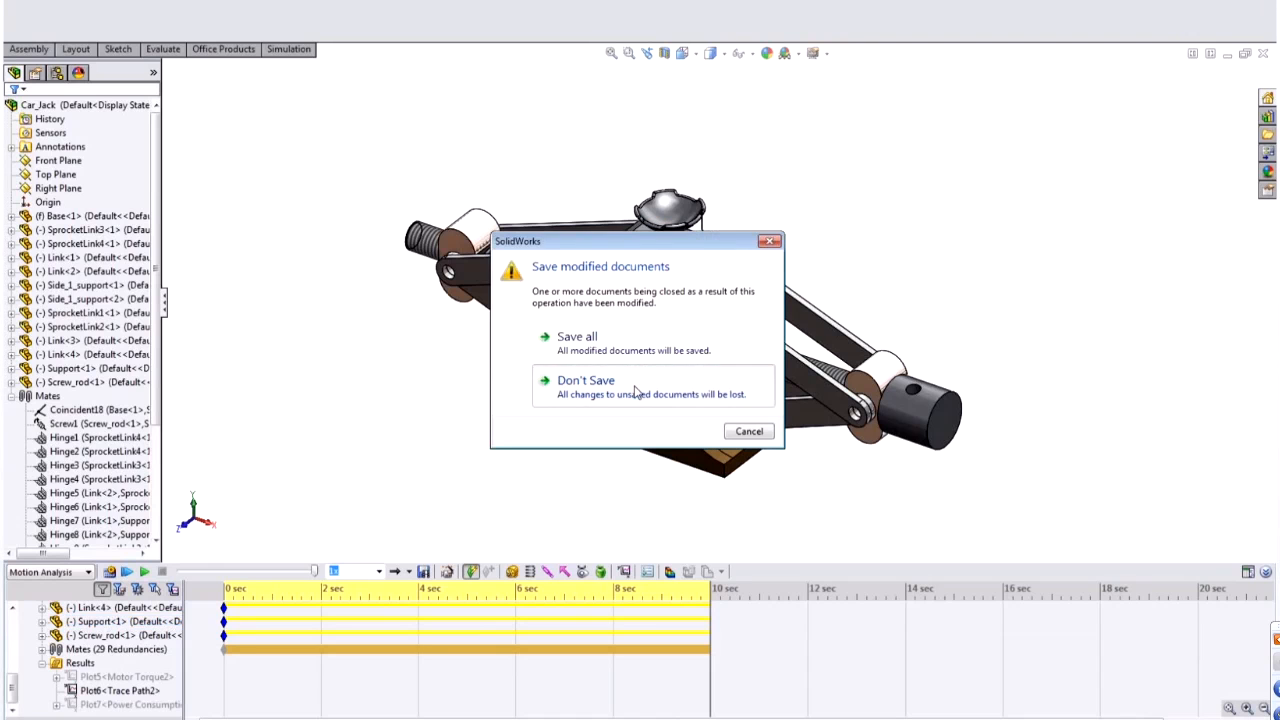
pyautogui.click(635, 389)
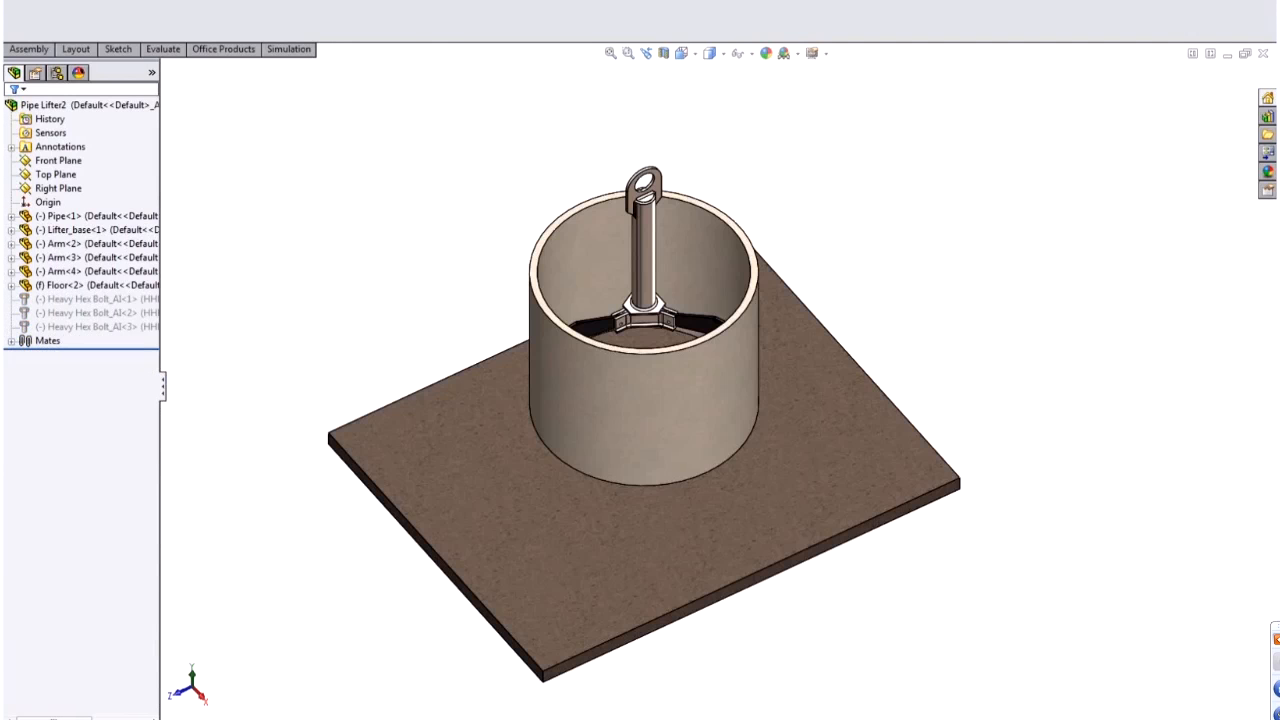
pyautogui.hotkey('alt', 'Tab')
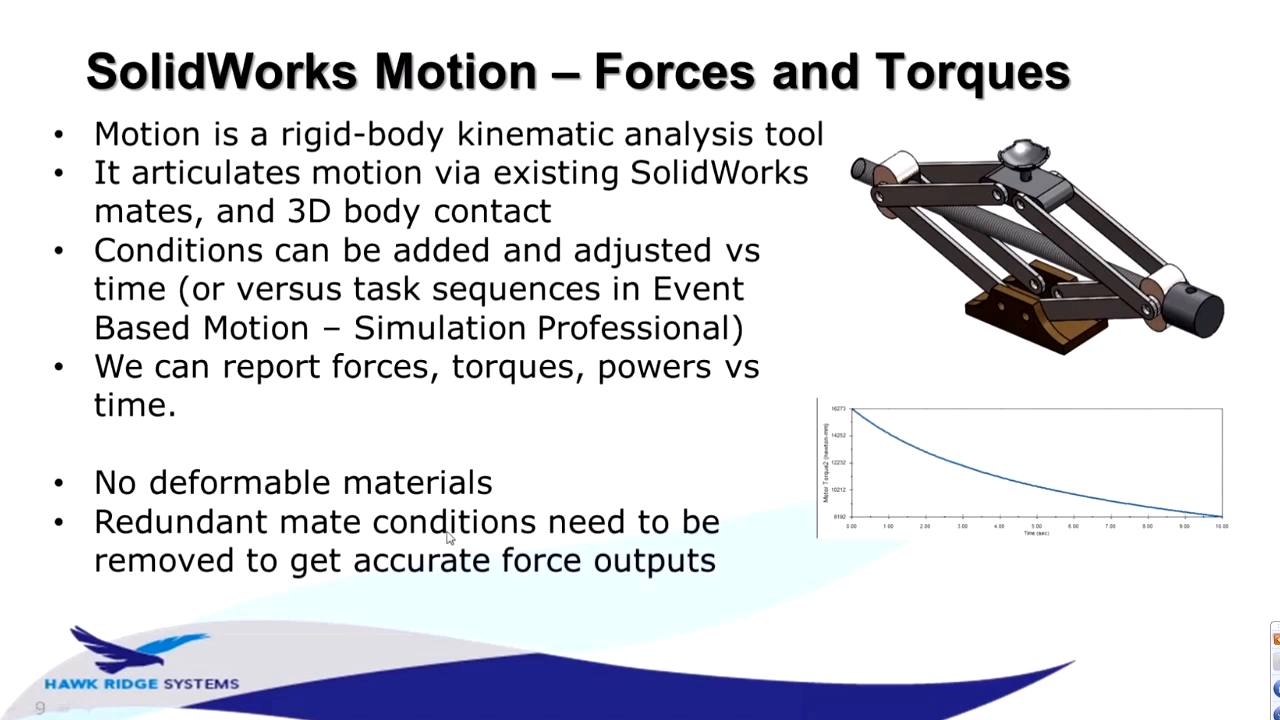
pyautogui.click(495, 448)
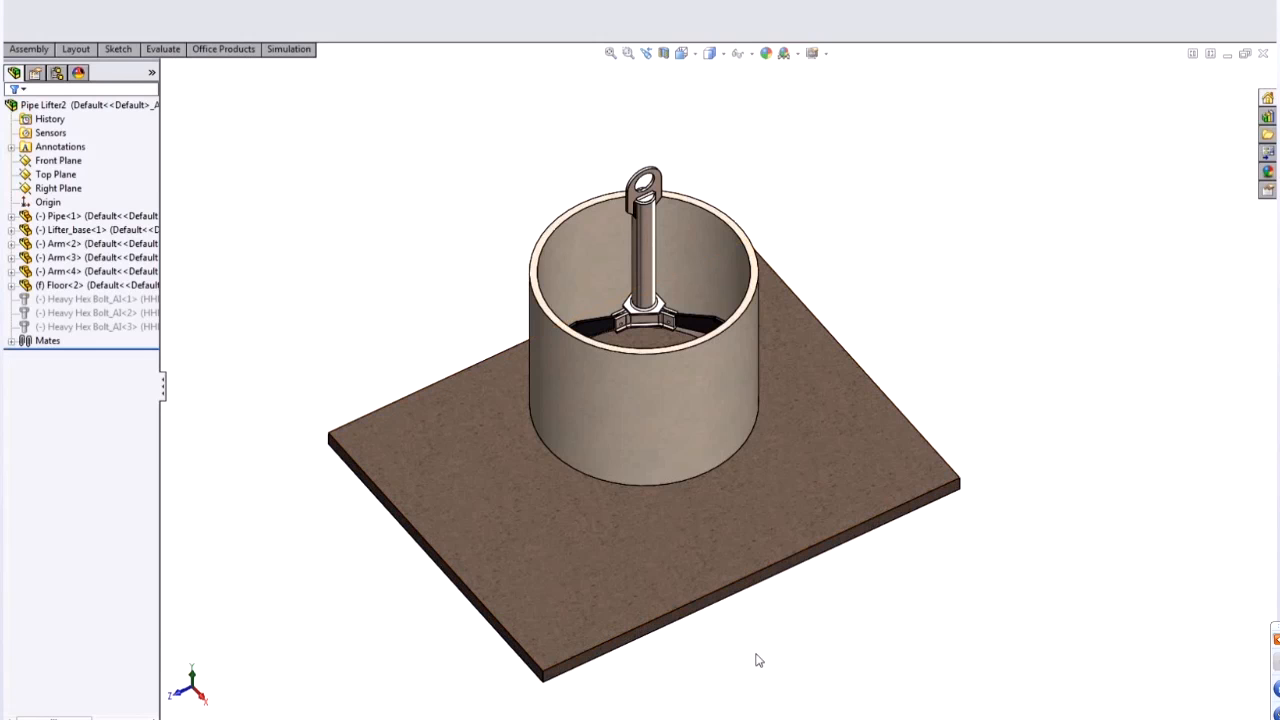
# - Open the Motion Analysis study of the Pipe Lifter2 assembly and show the lifter together with the pipe and floor
pyautogui.moveTo(758, 660); pyautogui.dragTo(200, 680, button='middle')
pyautogui.click(189, 674)
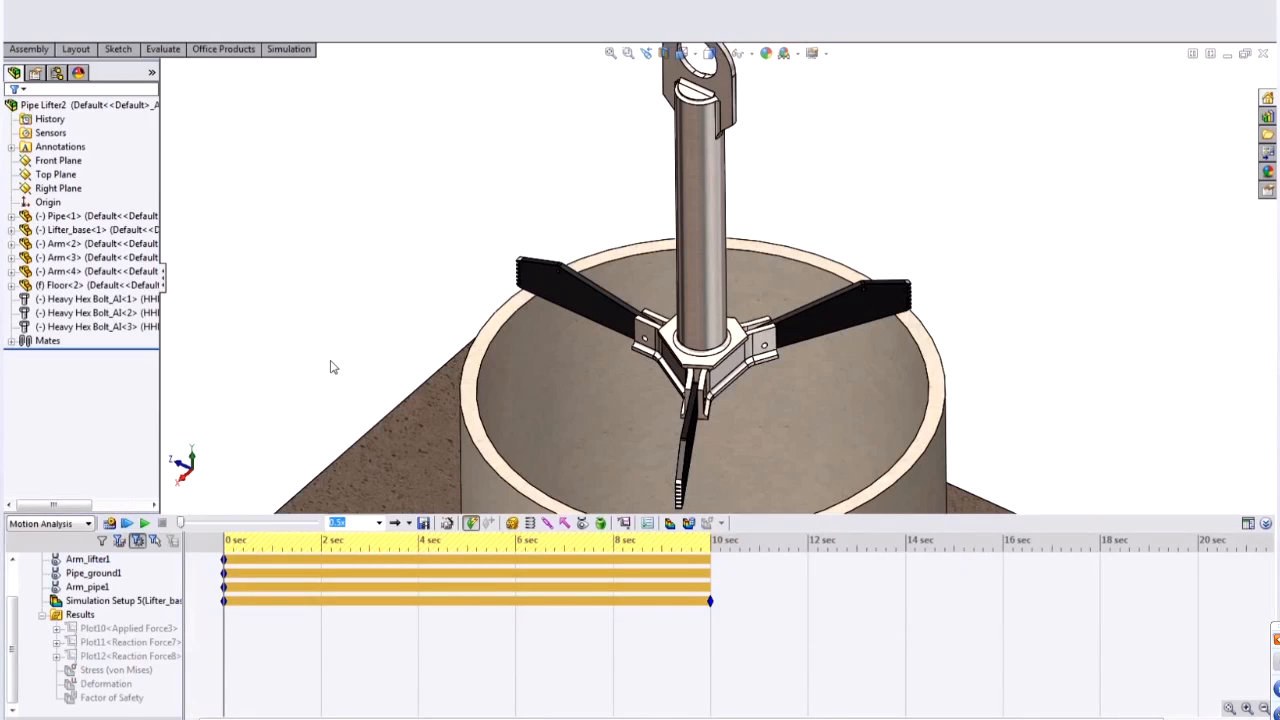
pyautogui.scroll(4, 491, 371)
pyautogui.moveTo(491, 371); pyautogui.dragTo(486, 369, button='middle')
pyautogui.scroll(1, 486, 369)
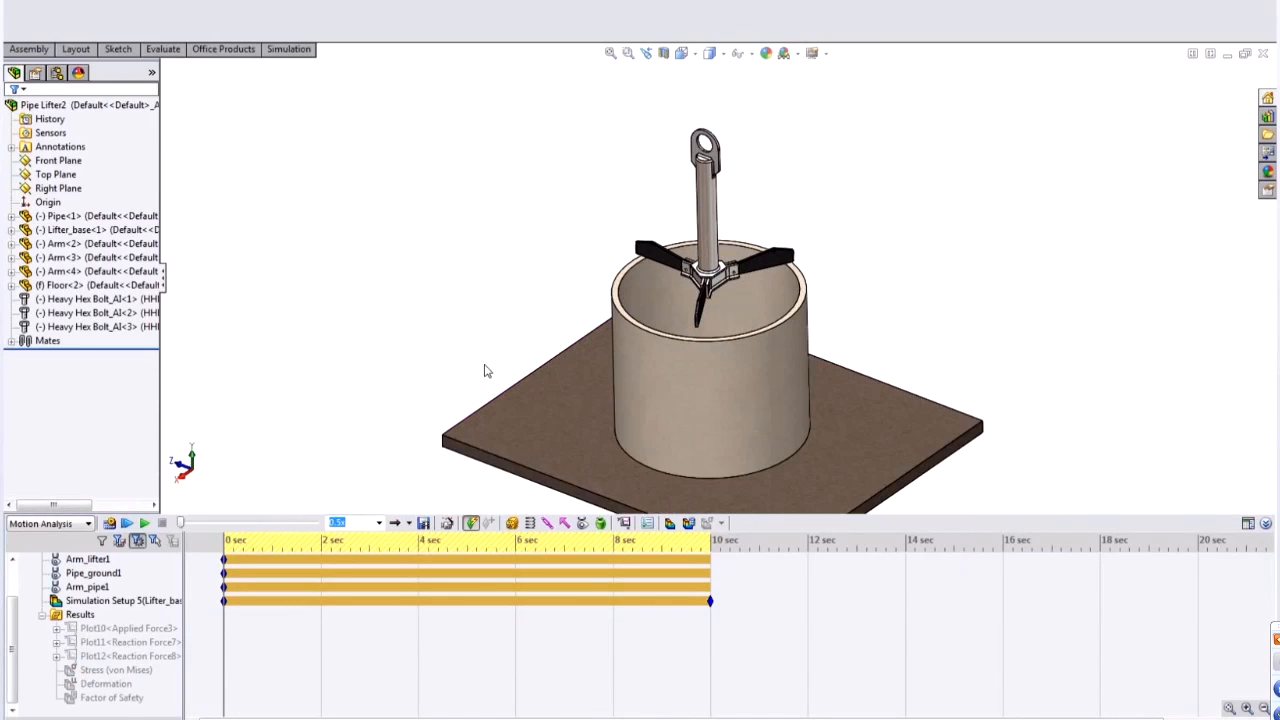
# - Play back the pipe-lifting motion and examine from several angles how the lifter's arms engage inside the pipe
pyautogui.scroll(1, 852, 396)
pyautogui.scroll(-1, 852, 396)
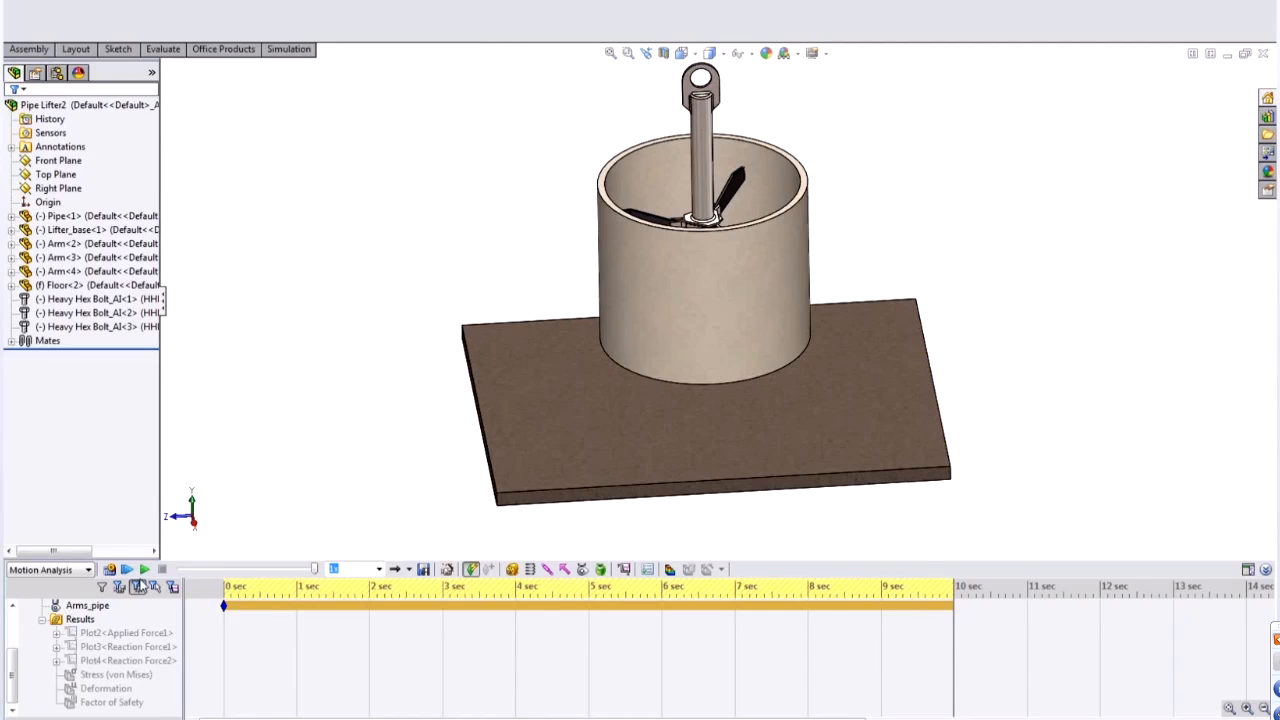
pyautogui.click(144, 569)
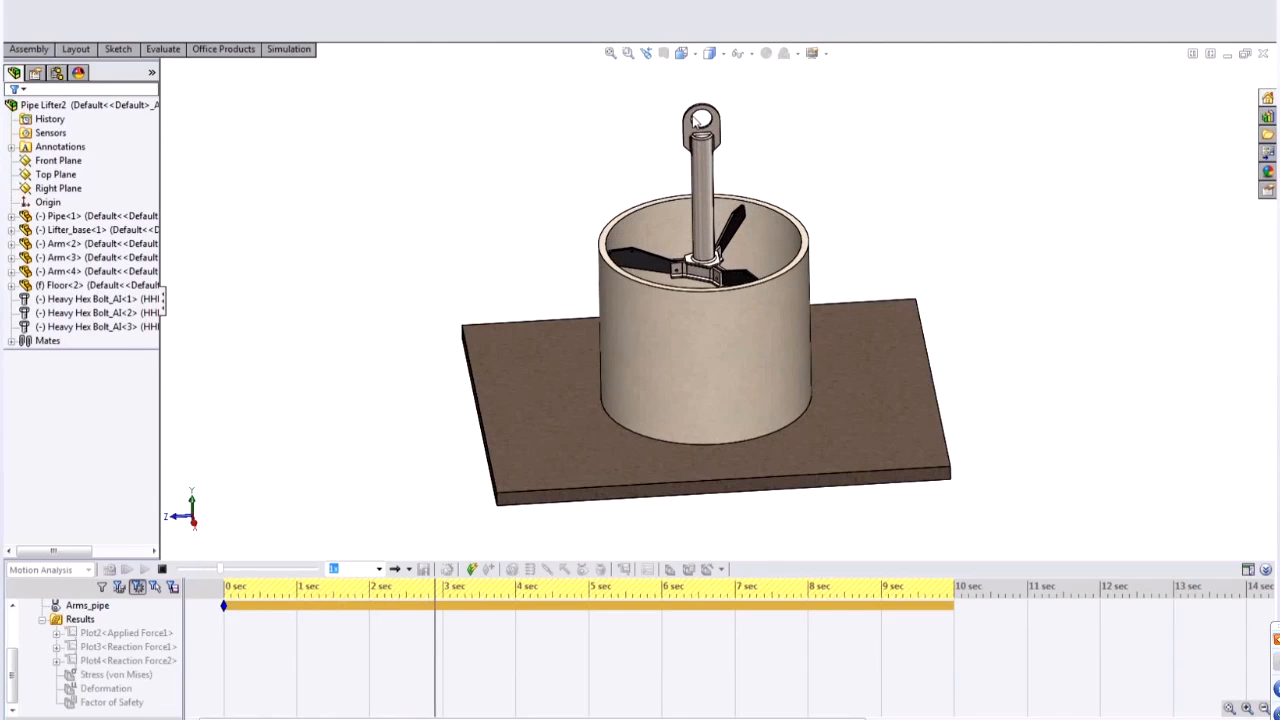
pyautogui.moveTo(697, 120); pyautogui.dragTo(614, 227, button='middle')
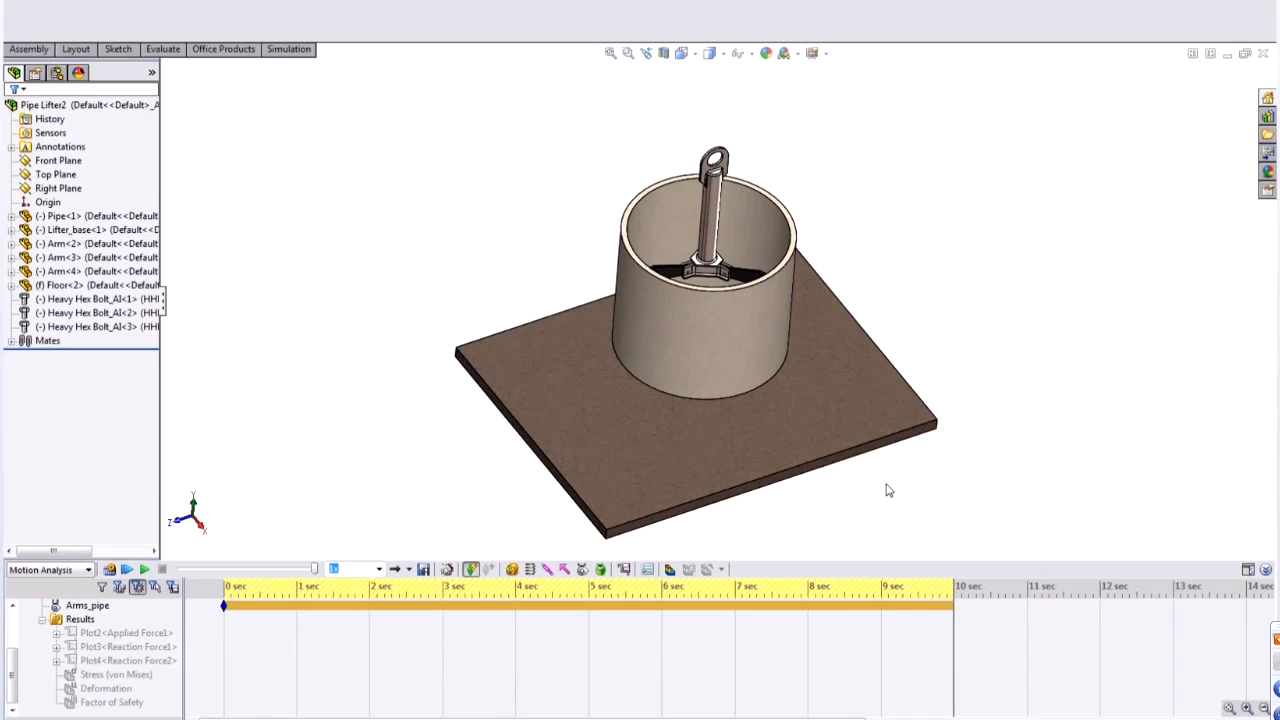
pyautogui.moveTo(889, 490)
pyautogui.mouseDown(button='middle')
pyautogui.moveTo(880, 463)
pyautogui.moveTo(883, 474)
pyautogui.mouseUp(button='middle')
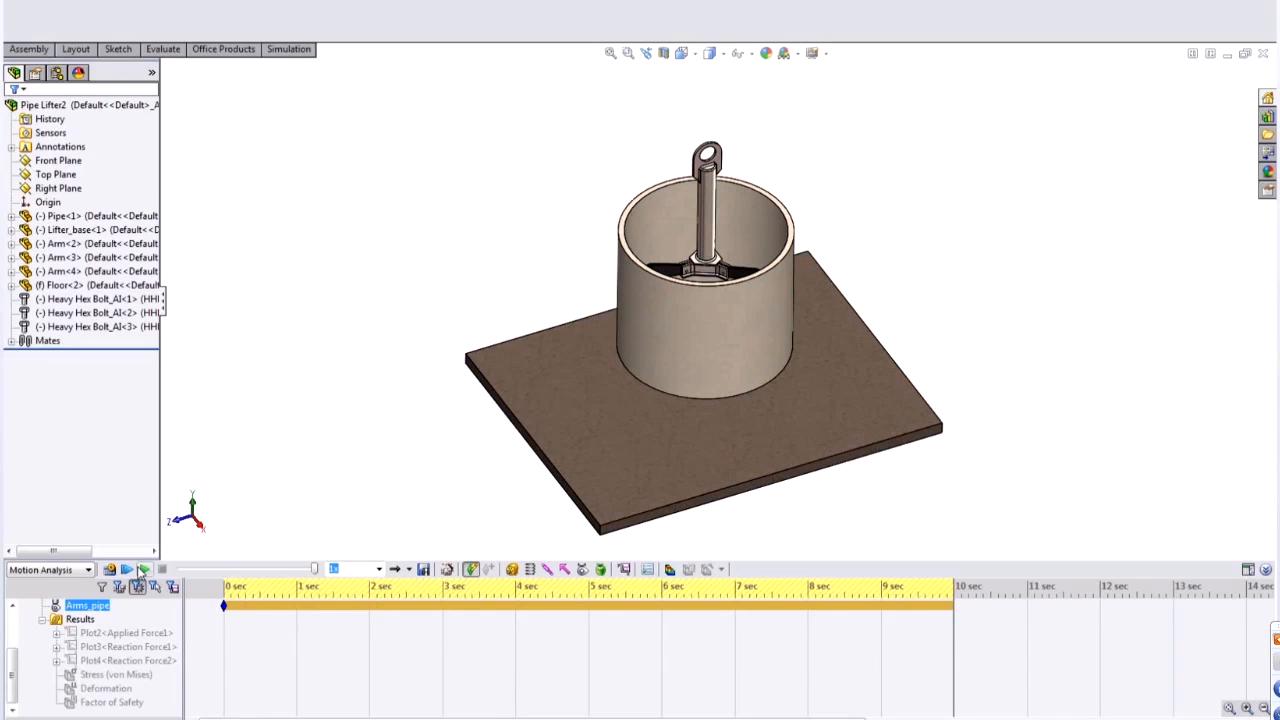
pyautogui.click(143, 570)
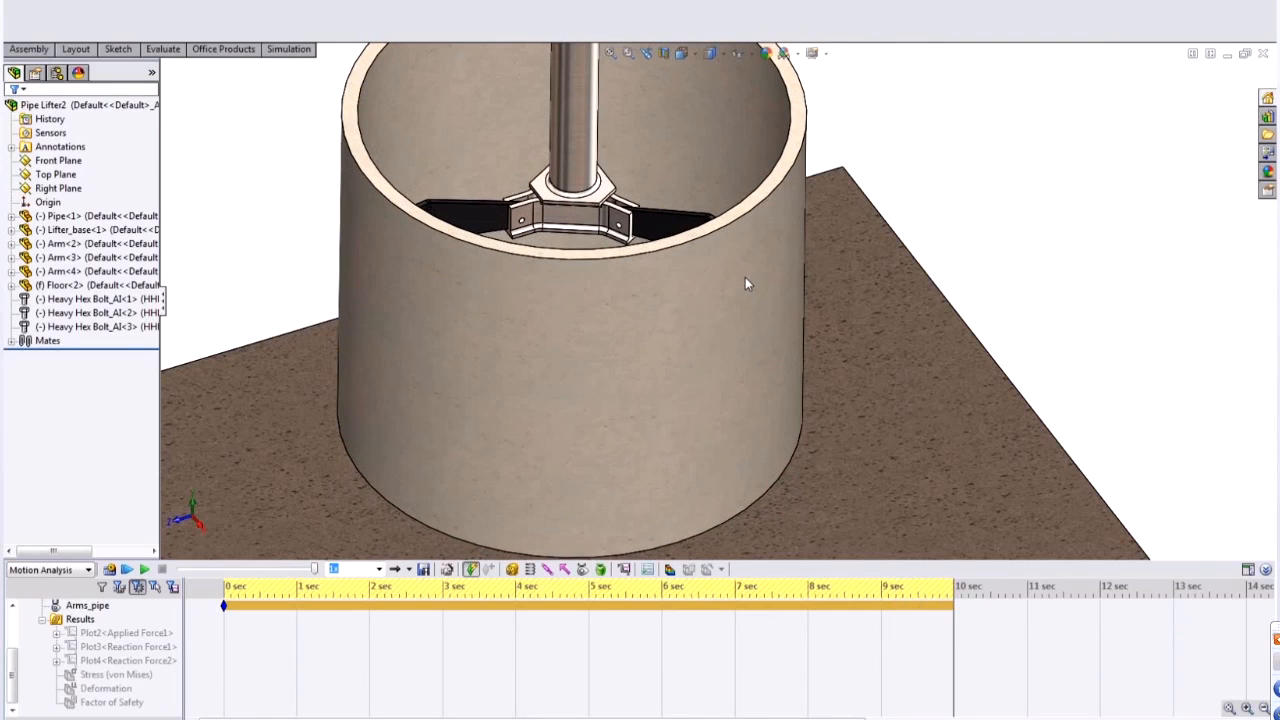
pyautogui.scroll(1, 553, 236)
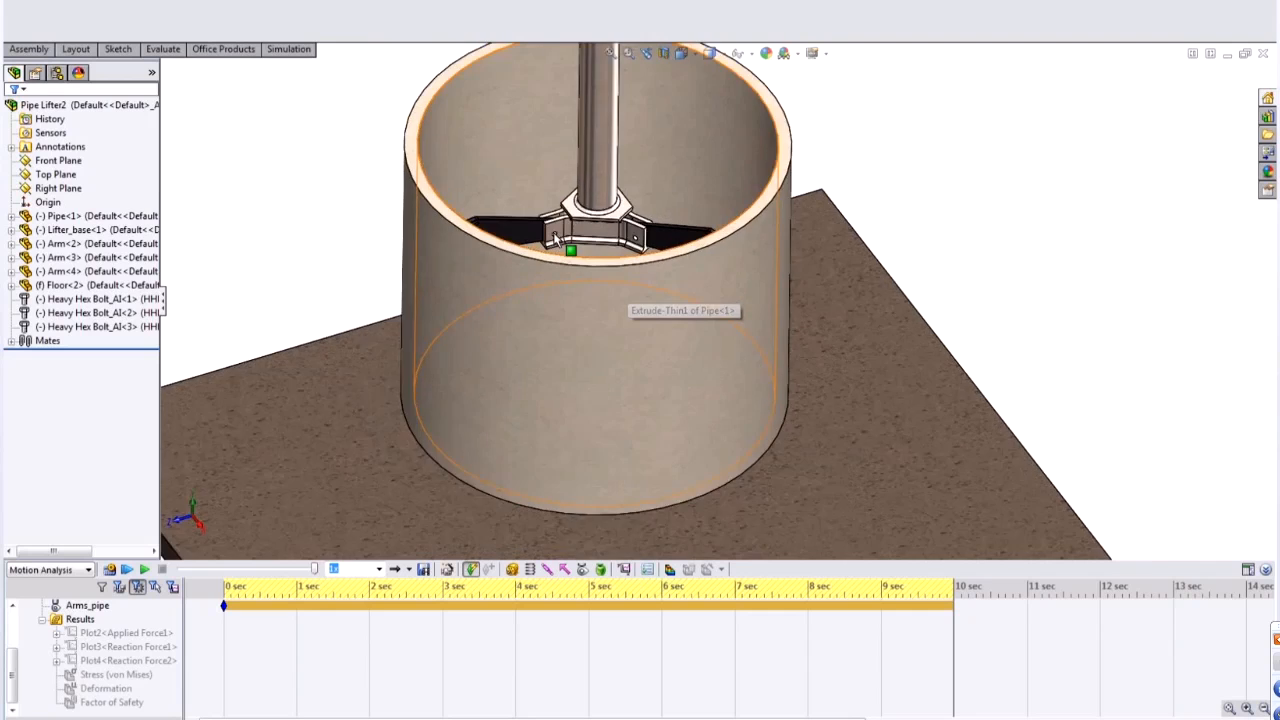
pyautogui.scroll(2, 616, 344)
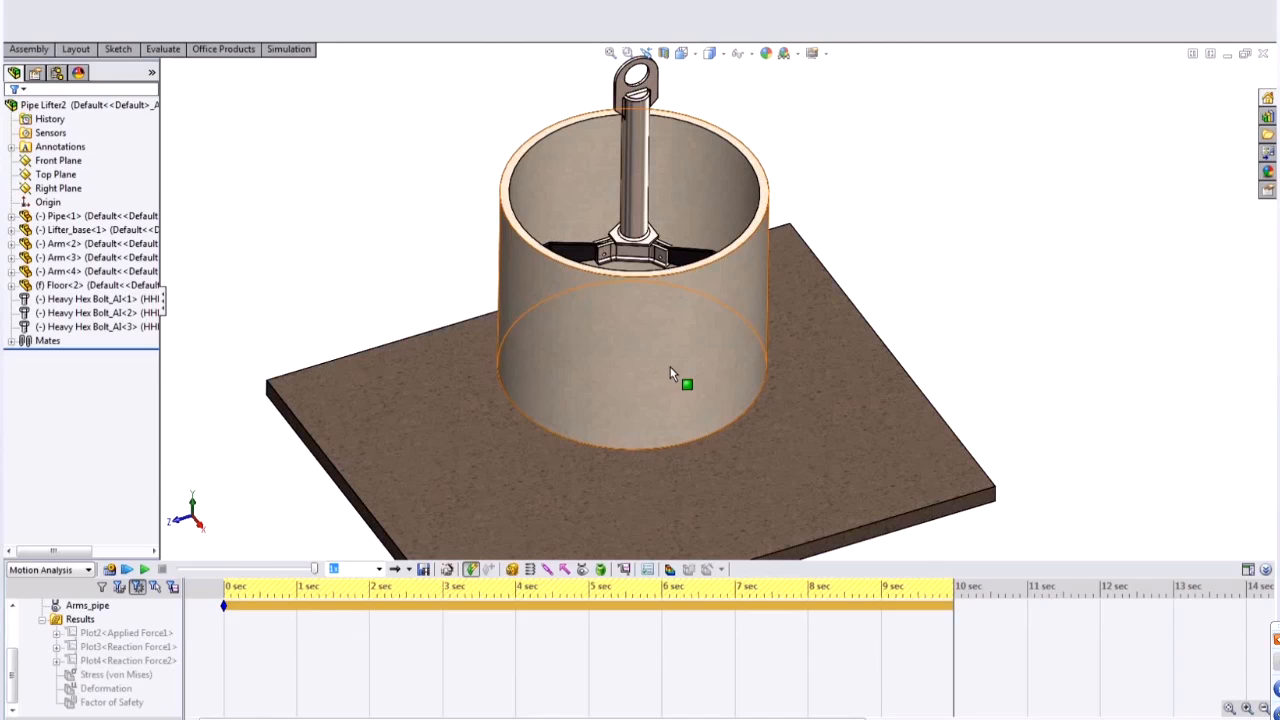
pyautogui.scroll(3, 714, 300)
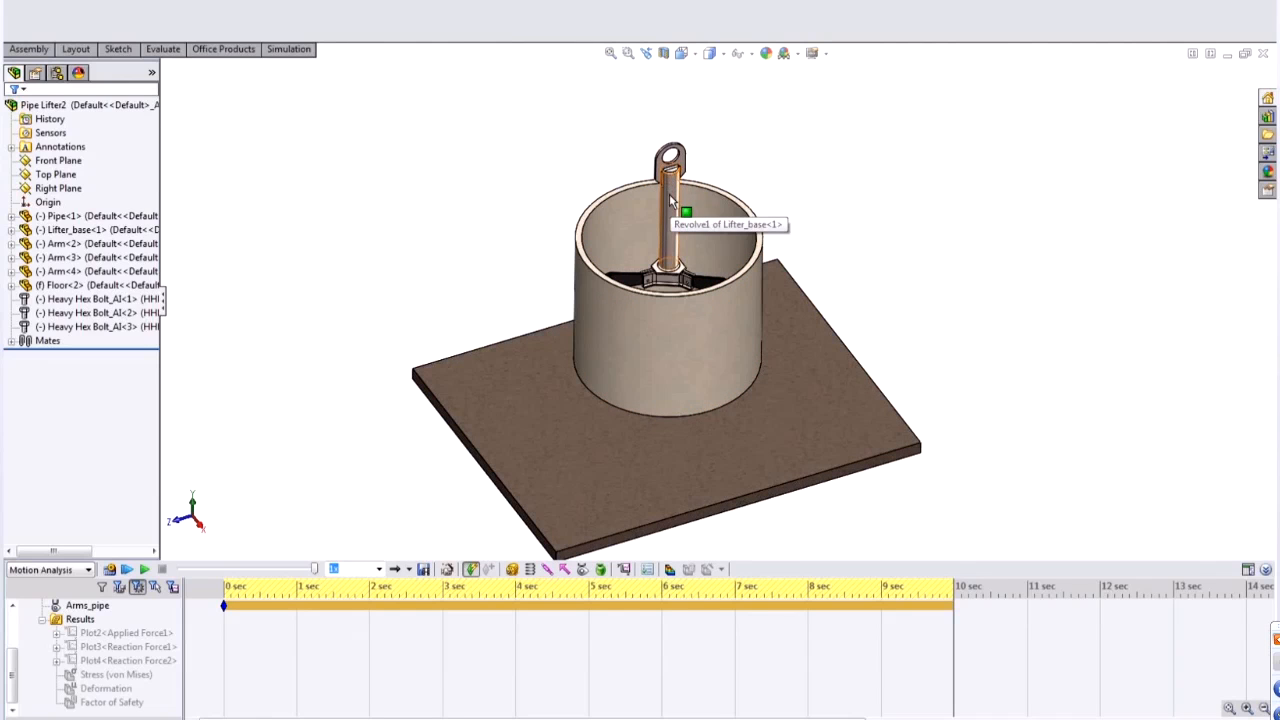
# - Open the Lower_lifter motor's definition to review its oscillating motion settings, and close it without changes
pyautogui.moveTo(13, 660); pyautogui.dragTo(13, 622)
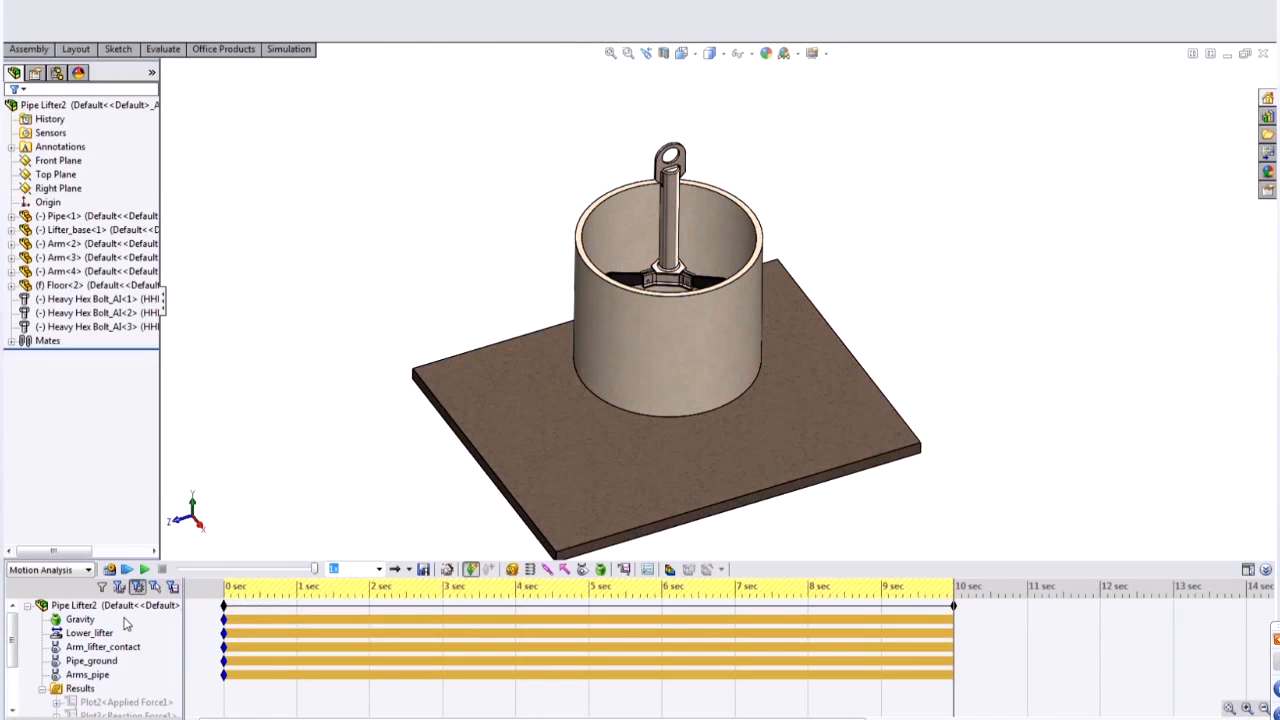
pyautogui.click(102, 634)
pyautogui.rightClick(104, 636)
pyautogui.click(150, 512)
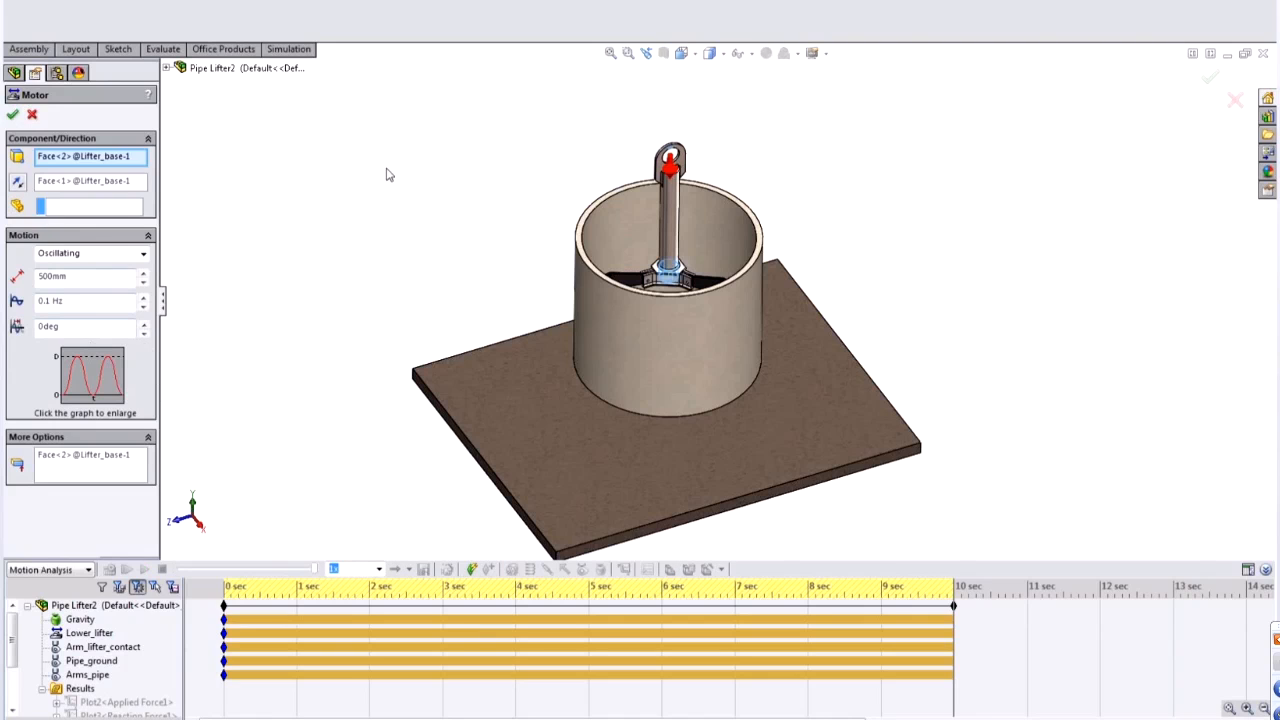
pyautogui.click(33, 116)
# - Replay the motion study with a close view of the arms opening inside the pipe, and return to the whole assembly
pyautogui.click(145, 569)
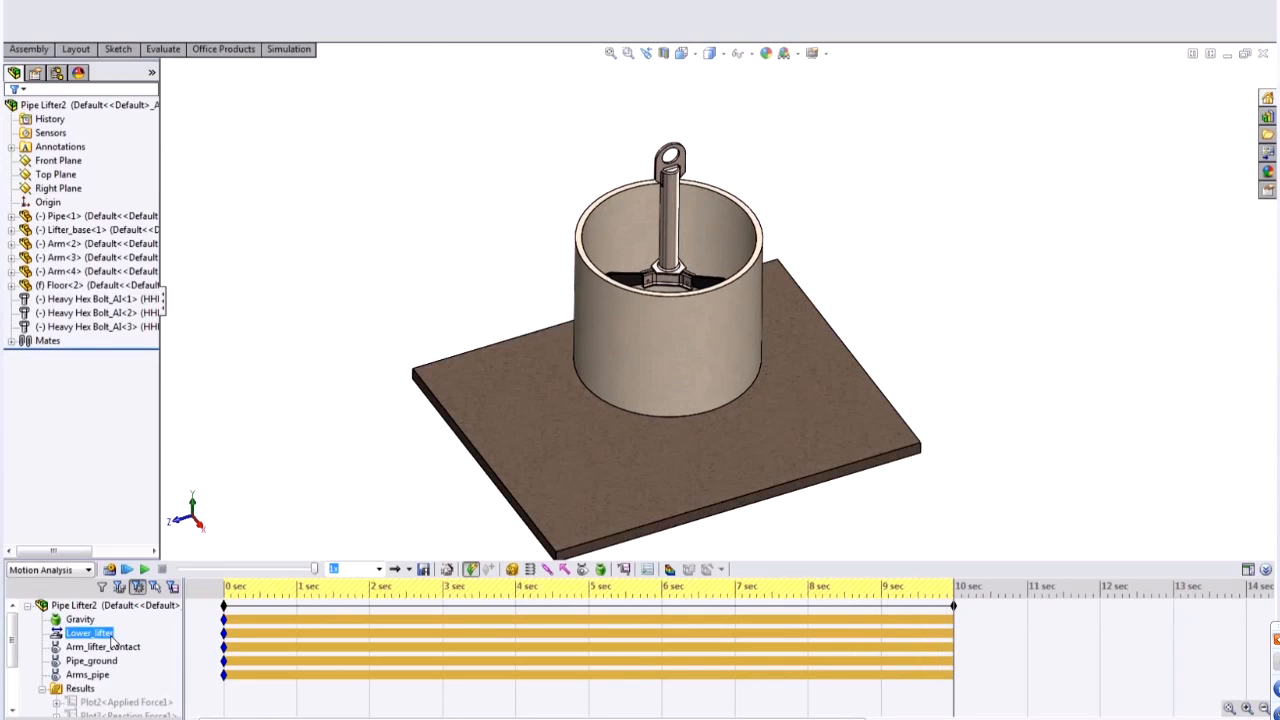
pyautogui.click(144, 569)
pyautogui.scroll(-10, 752, 288)
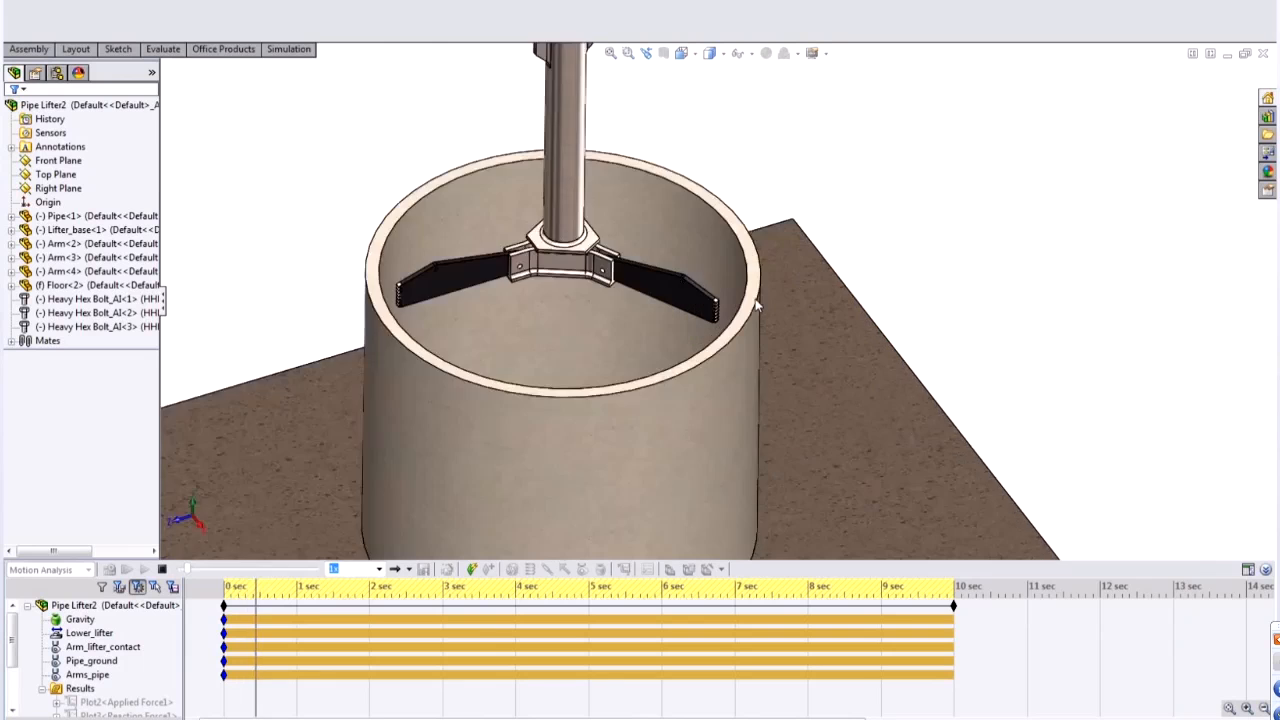
pyautogui.scroll(12, 637, 424)
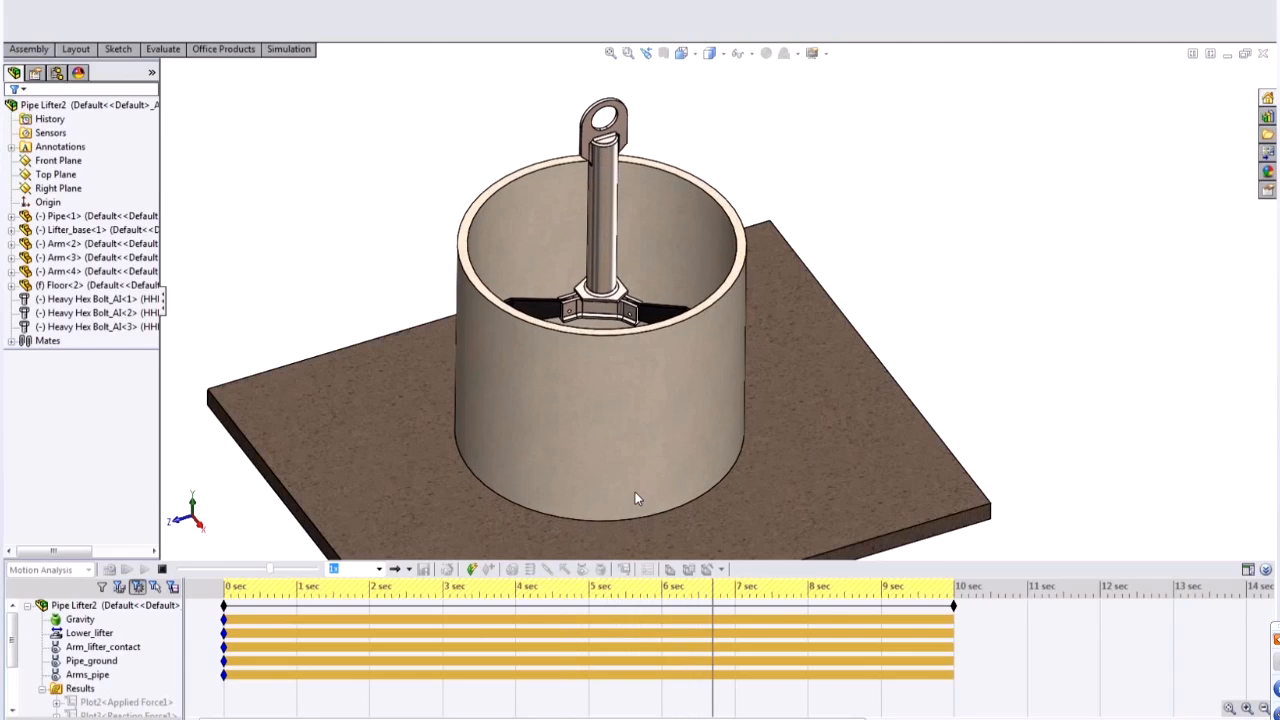
pyautogui.scroll(5, 690, 375)
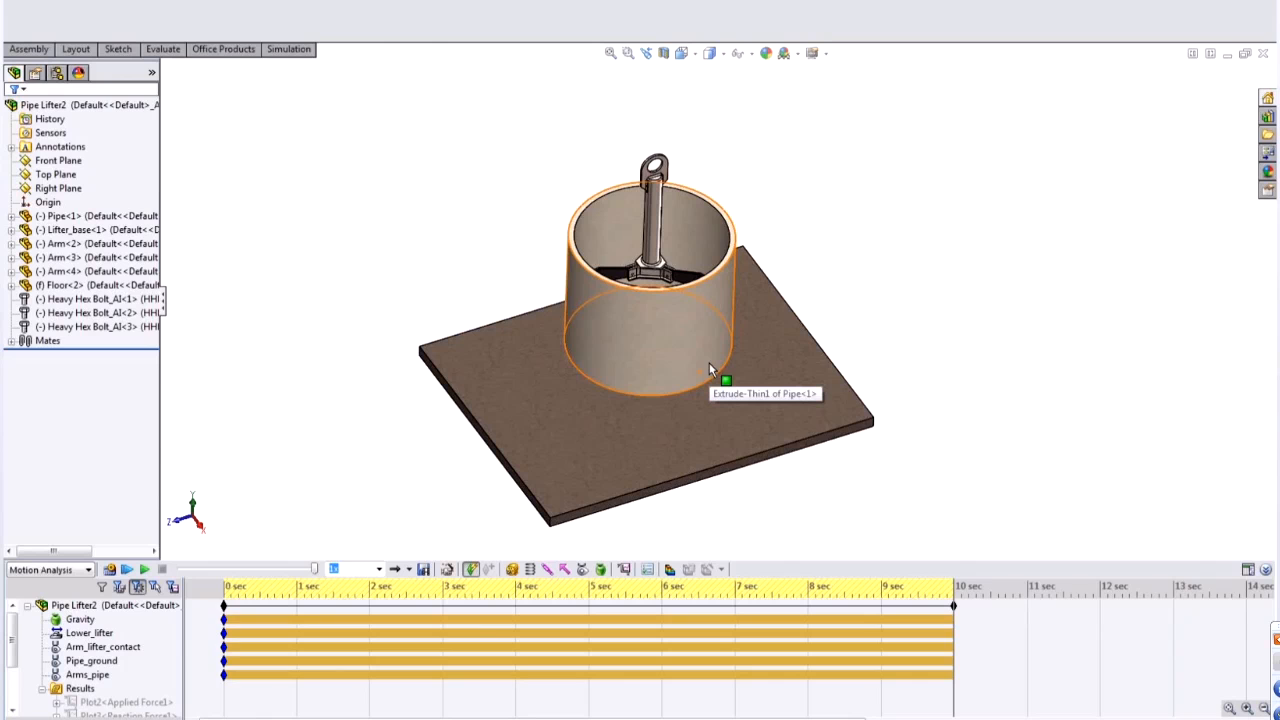
pyautogui.moveTo(723, 277); pyautogui.dragTo(720, 260, button='middle')
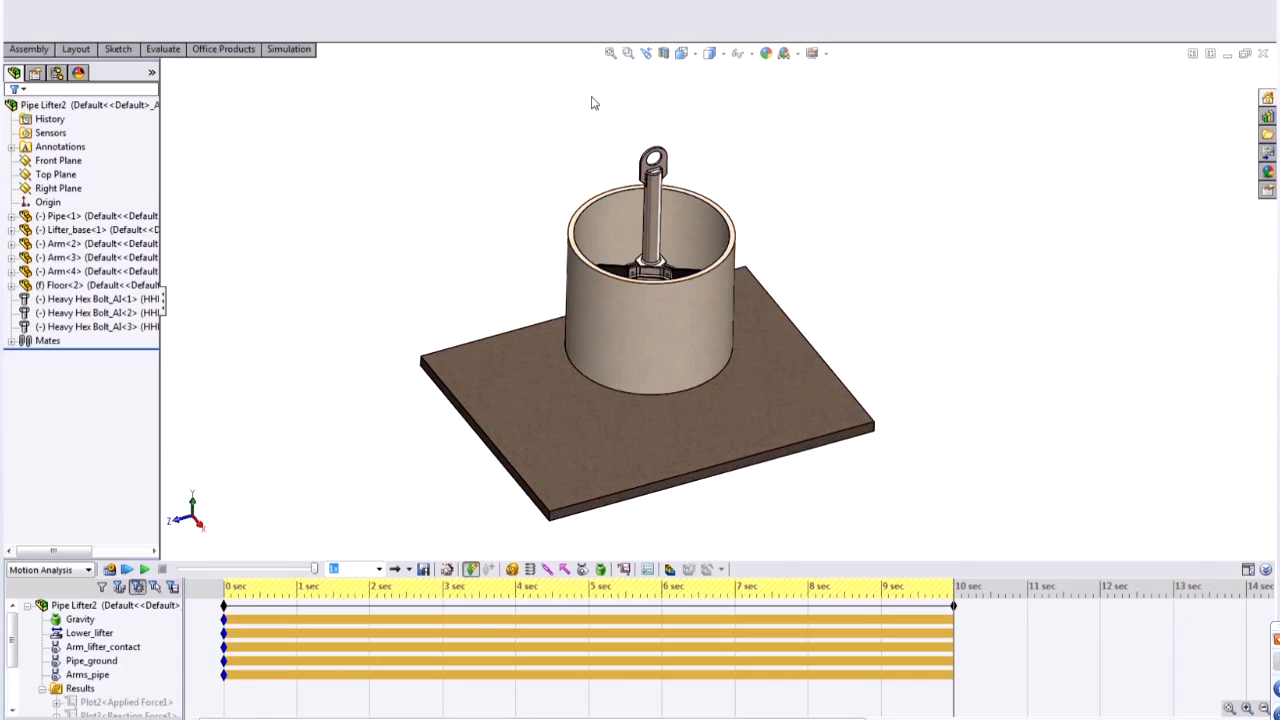
pyautogui.moveTo(771, 297)
pyautogui.mouseDown(button='middle')
pyautogui.moveTo(754, 183)
pyautogui.moveTo(751, 286)
pyautogui.mouseUp(button='middle')
# - Show the Applied Force1 plot, enlarge it and place it beside the model to examine the curve, and close it
pyautogui.click(120, 715)
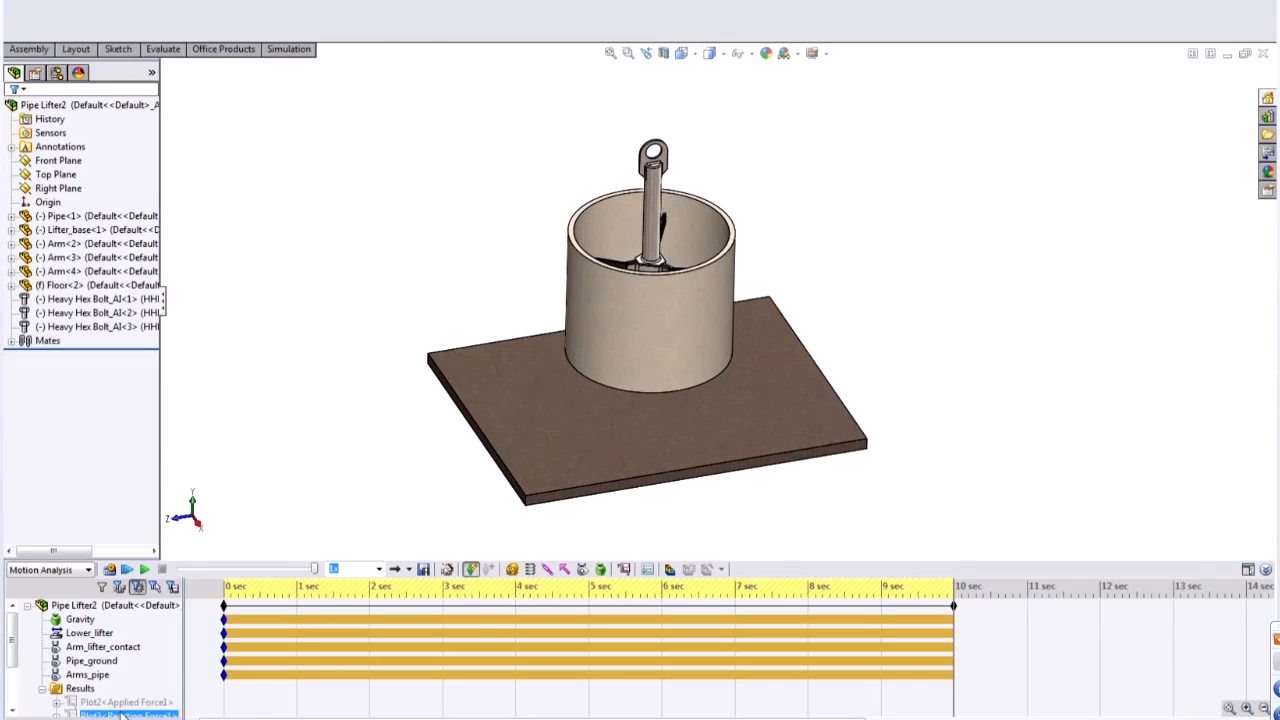
pyautogui.rightClick(124, 703)
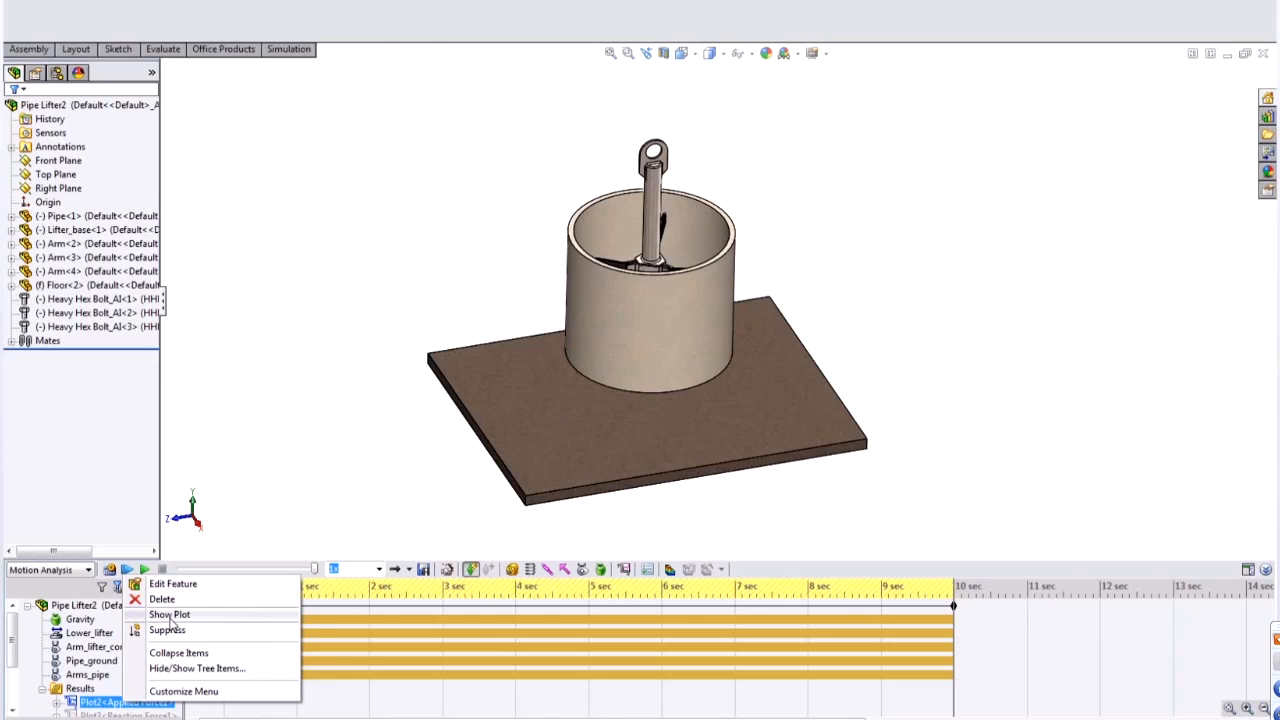
pyautogui.click(170, 615)
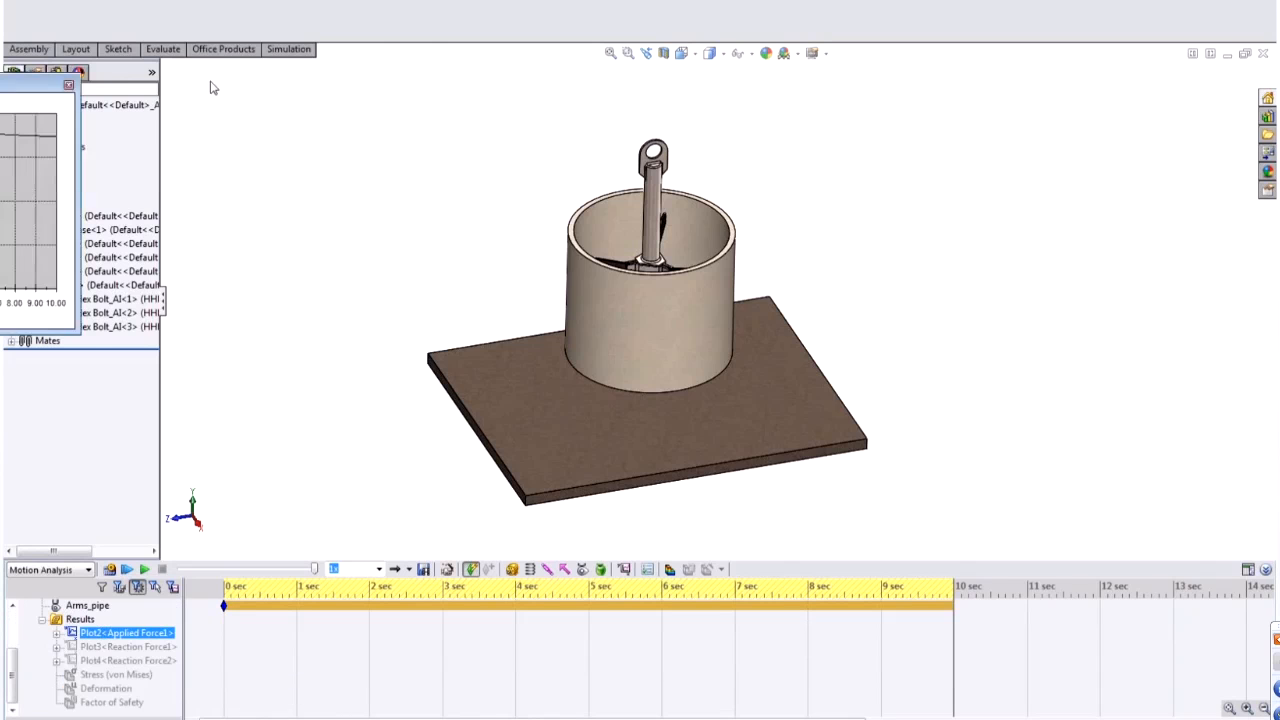
pyautogui.moveTo(211, 88); pyautogui.dragTo(655, 143)
pyautogui.moveTo(743, 390); pyautogui.dragTo(975, 580)
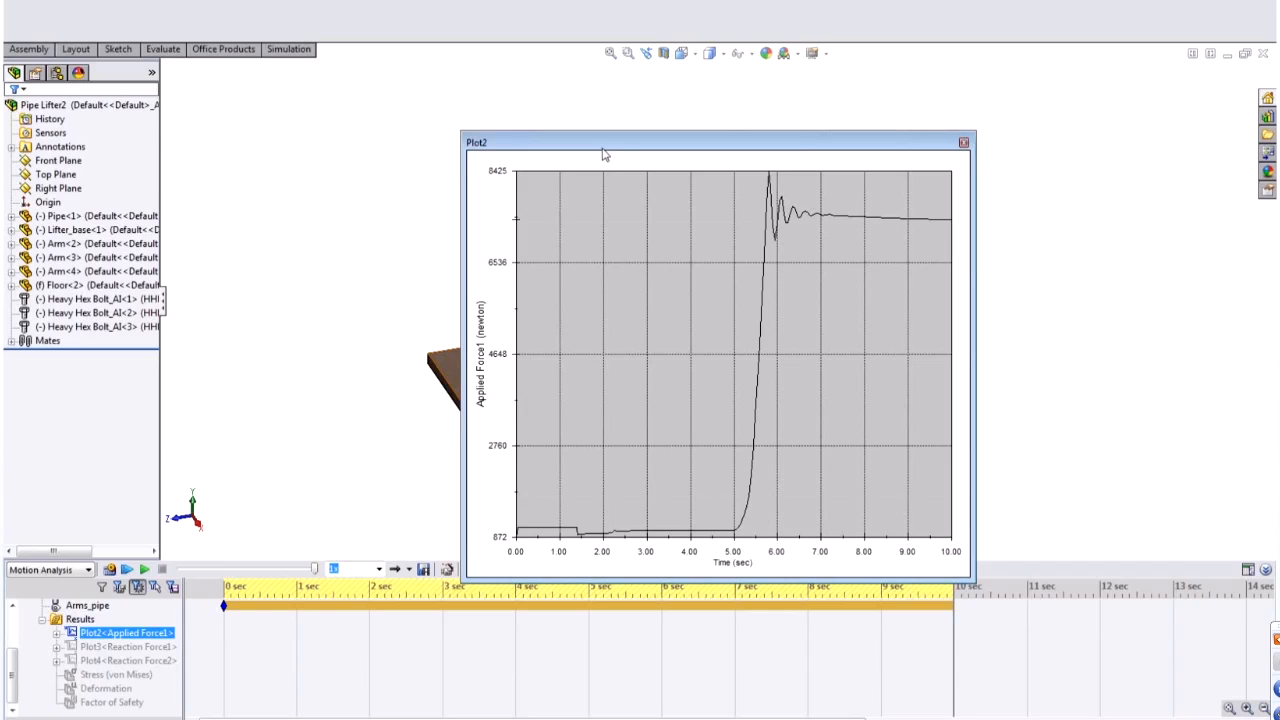
pyautogui.moveTo(604, 154); pyautogui.dragTo(852, 160)
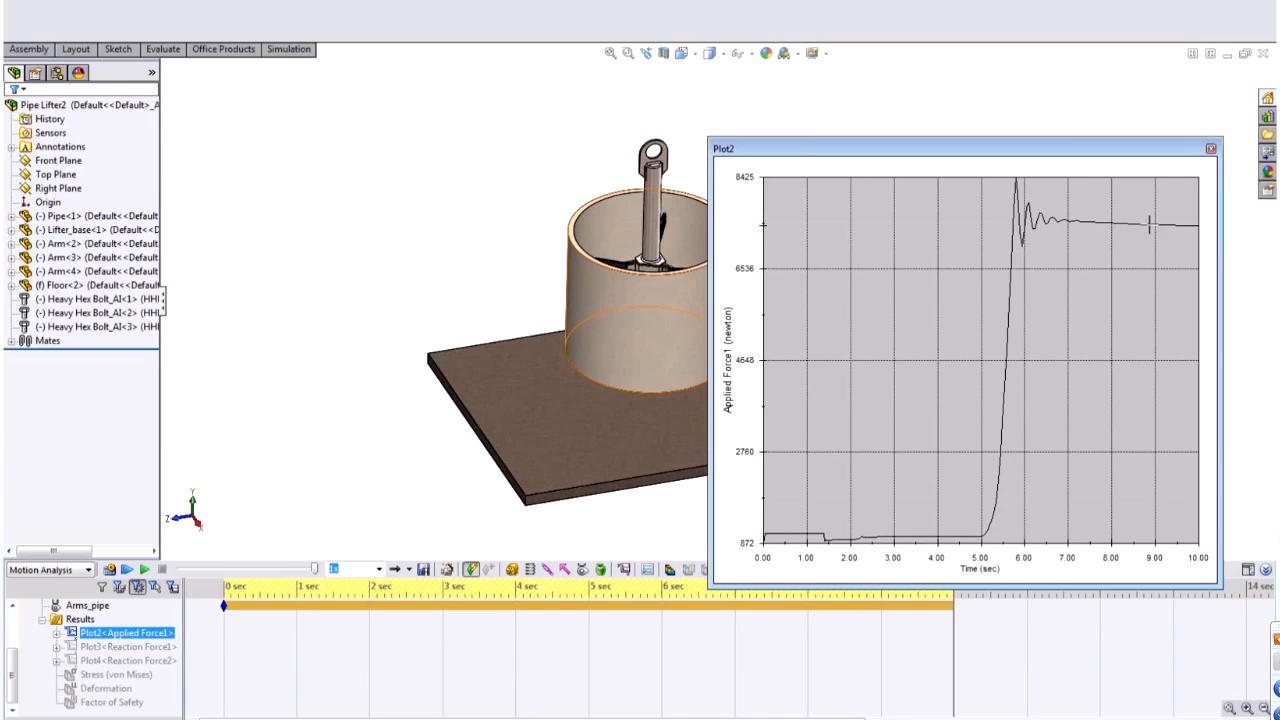
pyautogui.click(1214, 150)
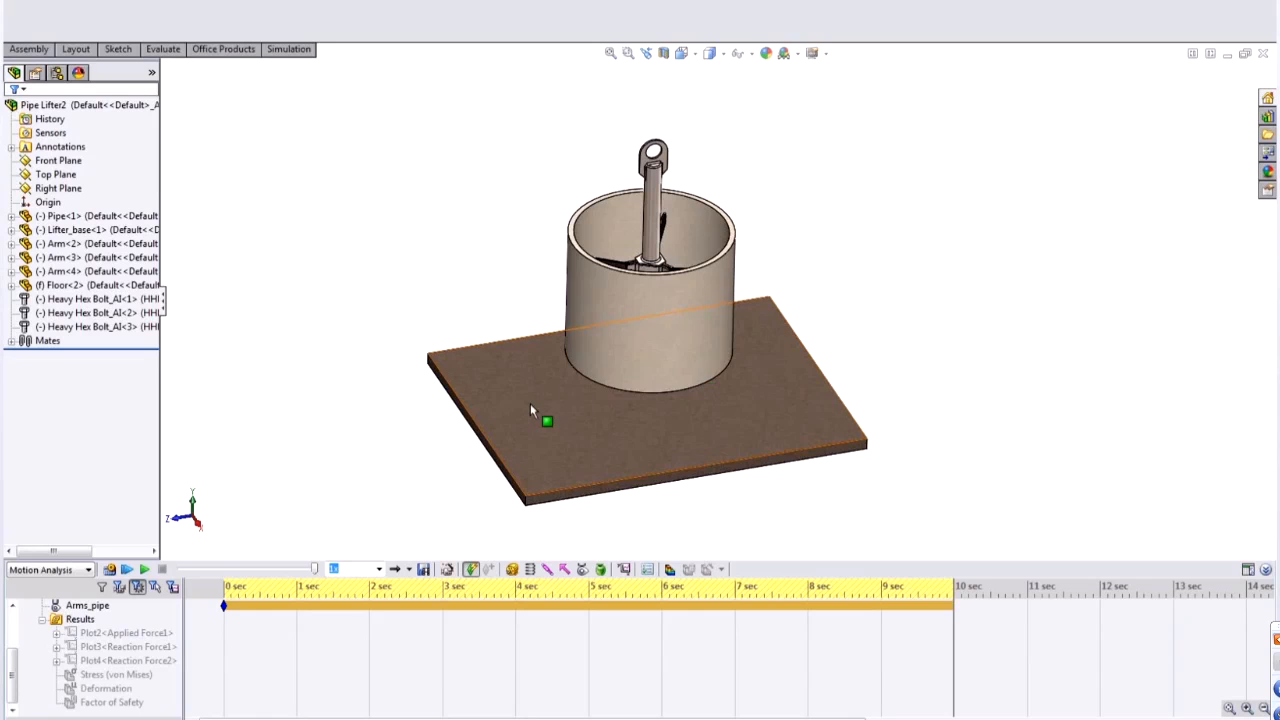
# - Reopen the Applied Force1 plot to examine the force peak against the lifter model, and close it again
pyautogui.scroll(-1, 530, 403)
pyautogui.moveTo(674, 371); pyautogui.dragTo(684, 340, button='middle')
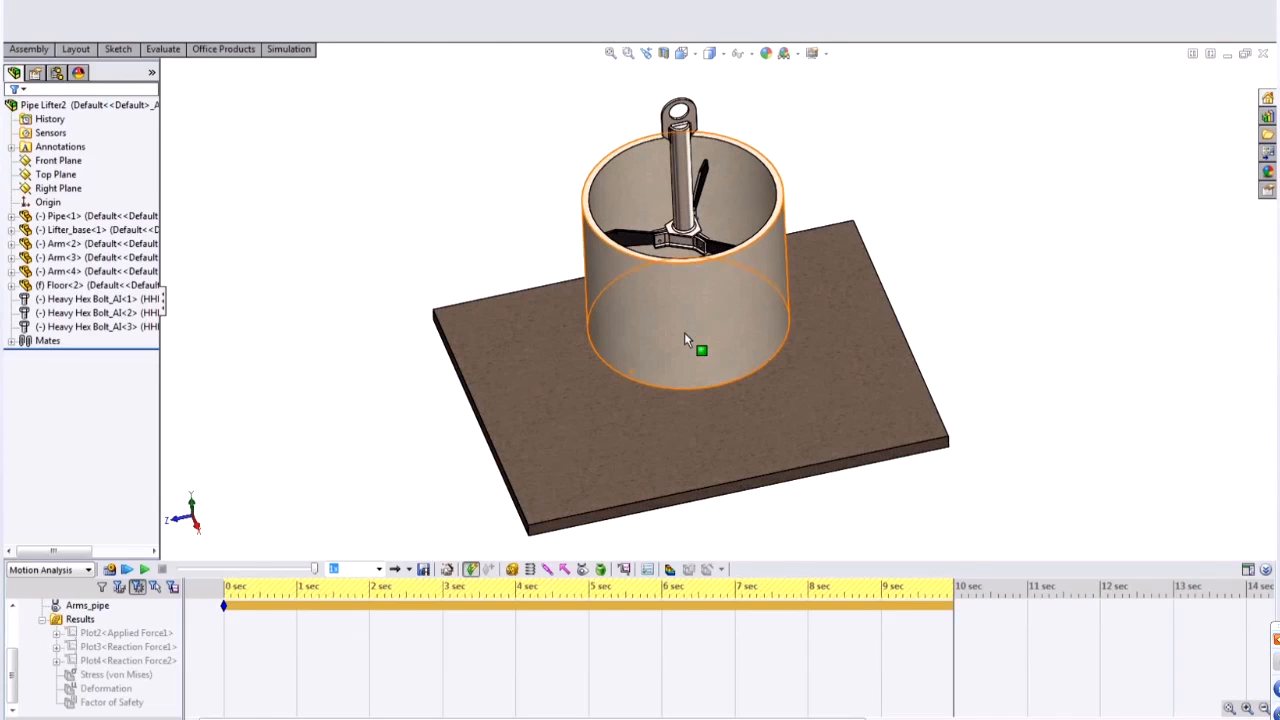
pyautogui.rightClick(145, 633)
pyautogui.click(215, 673)
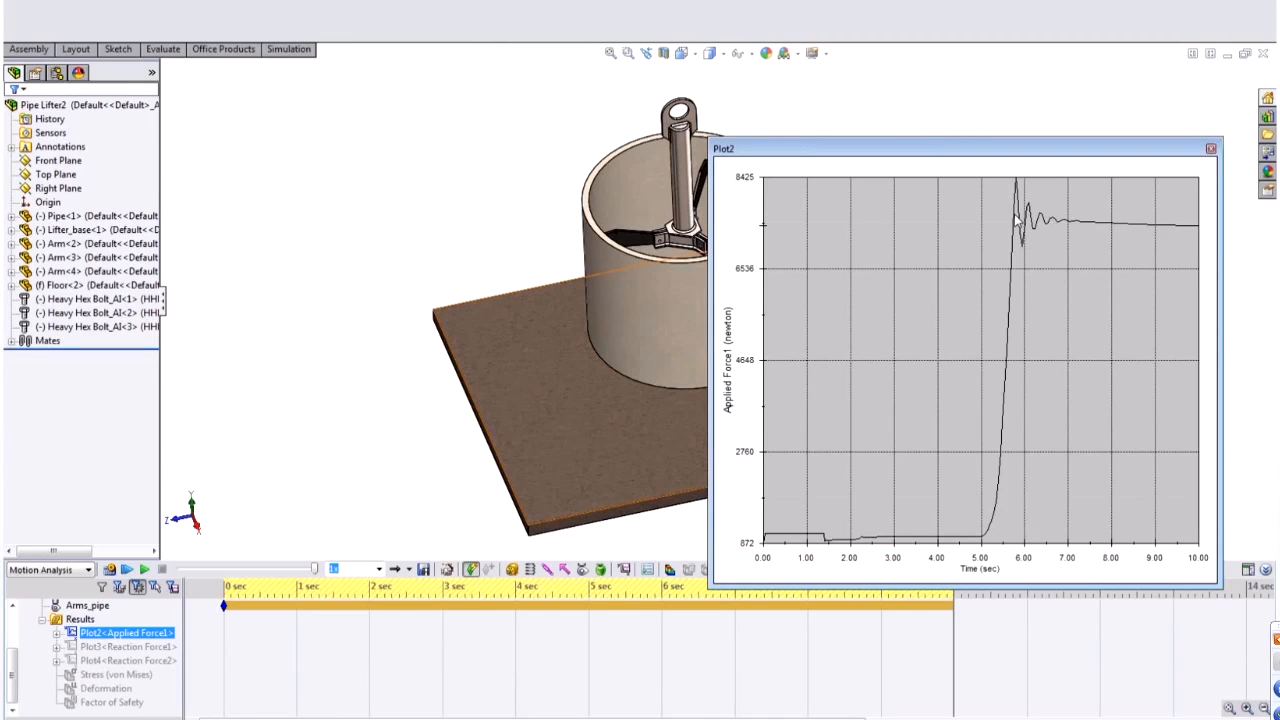
pyautogui.click(1210, 149)
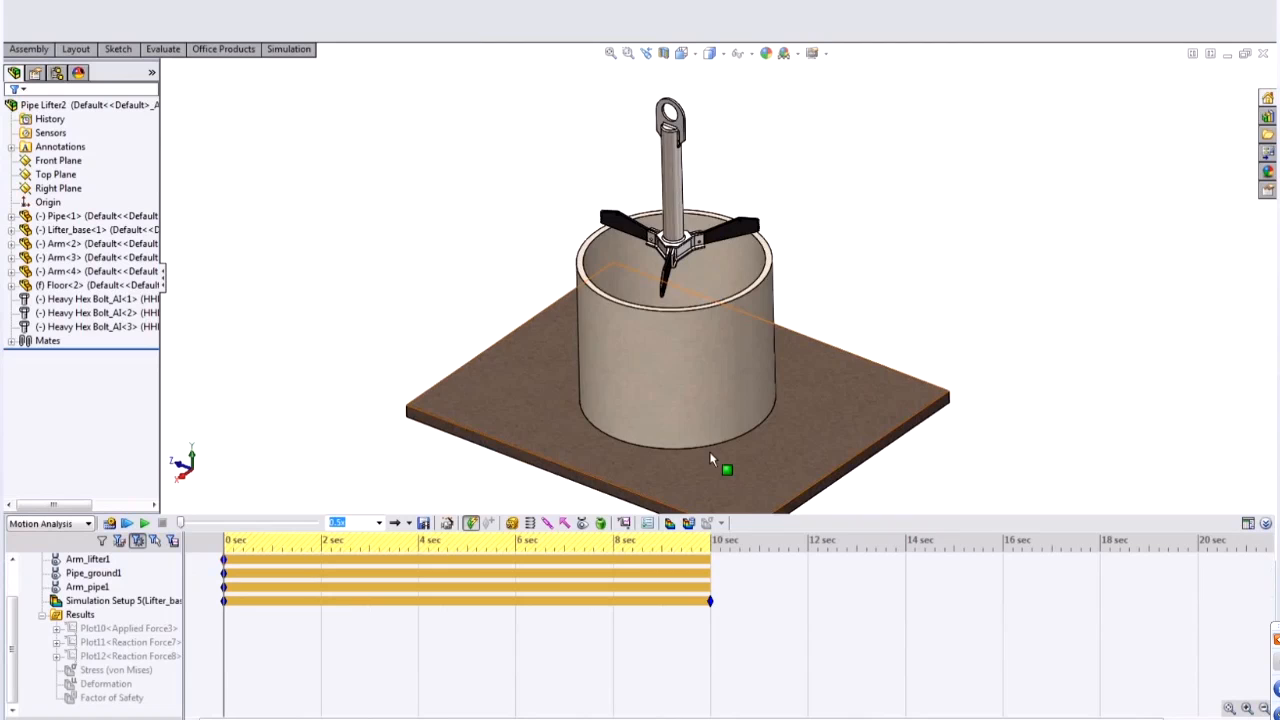
# - Rebuild and save the Pipe Lifter2 assembly, close it and open it again
pyautogui.moveTo(709, 451); pyautogui.dragTo(660, 378, button='middle')
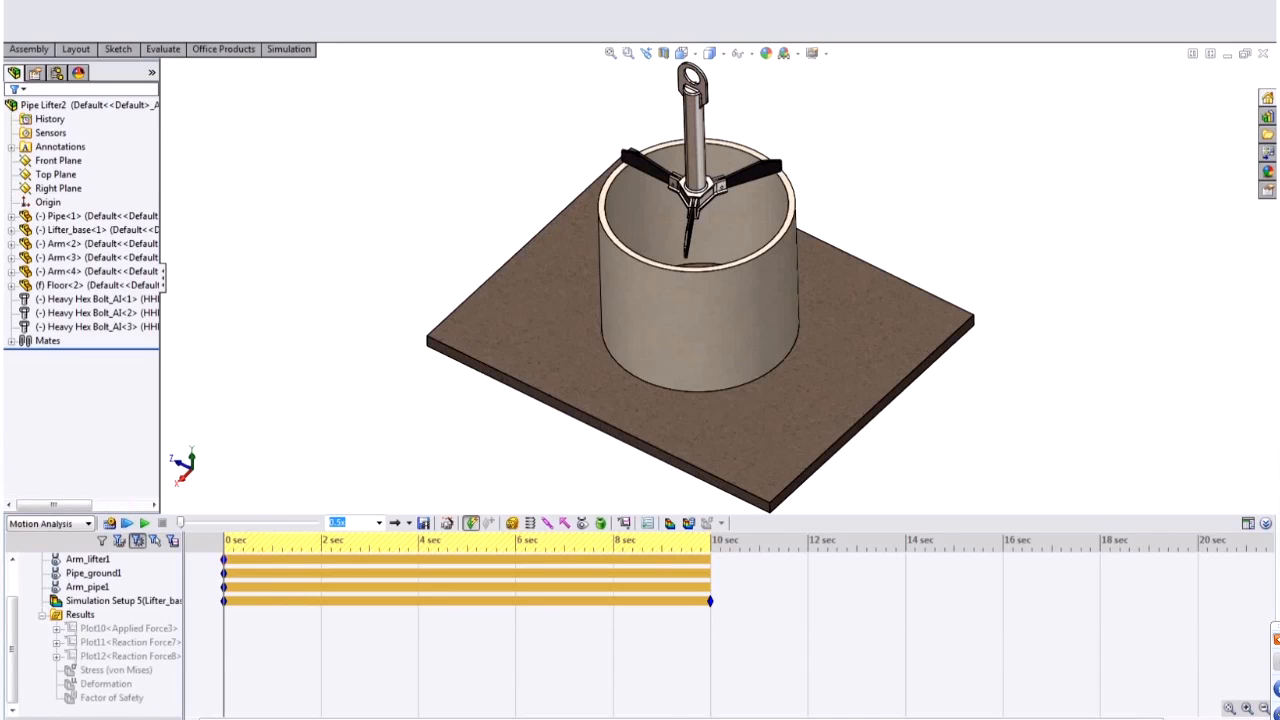
pyautogui.hotkey('ctrl', 's')
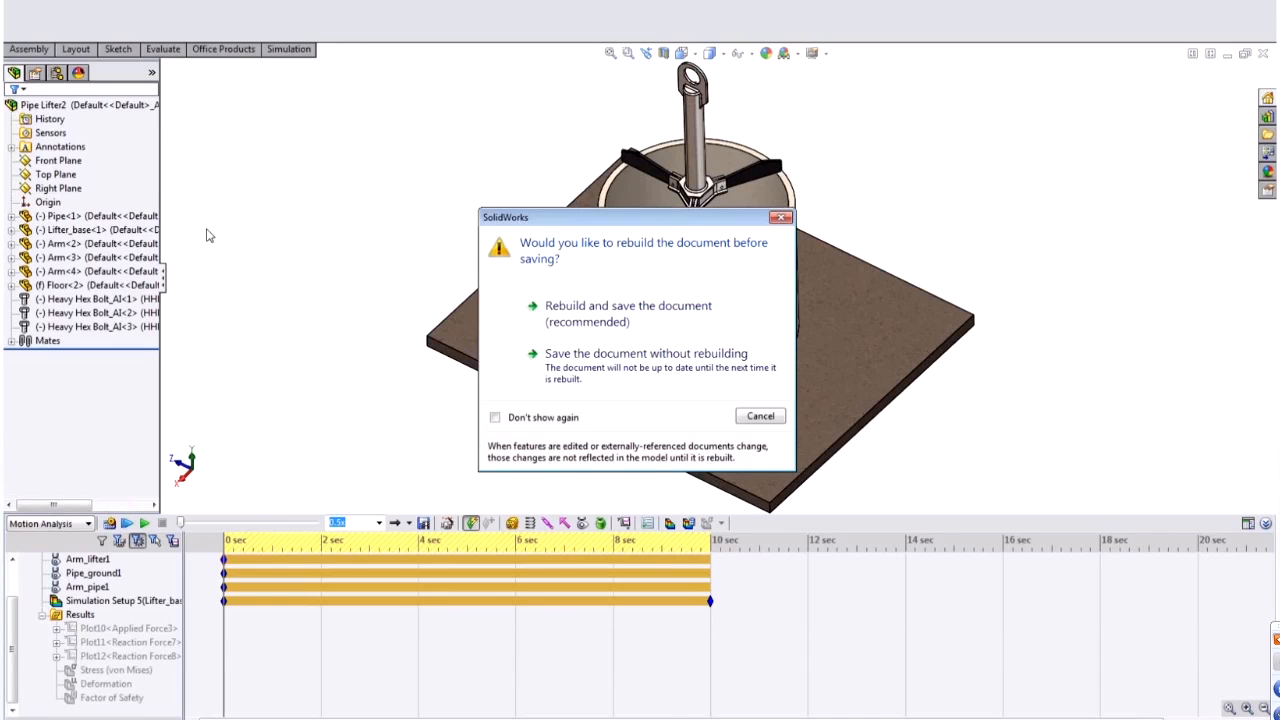
pyautogui.click(607, 328)
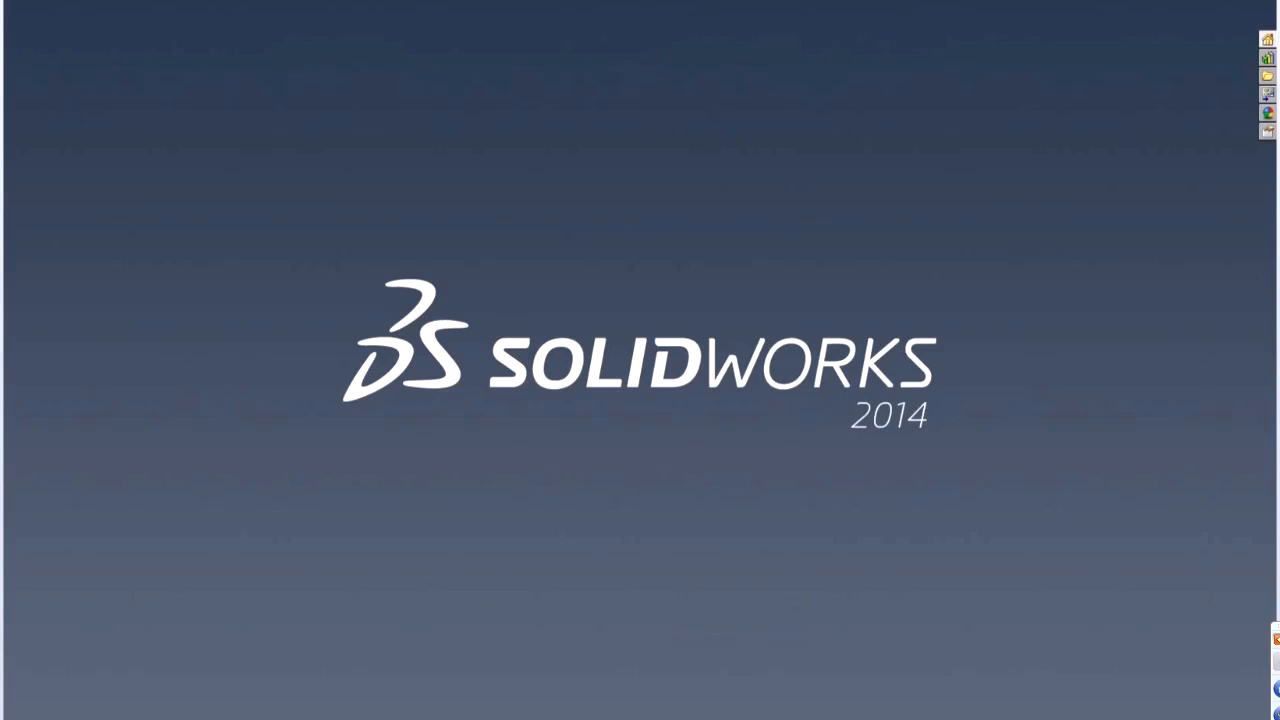
pyautogui.click(125, 2)
pyautogui.click(172, 37)
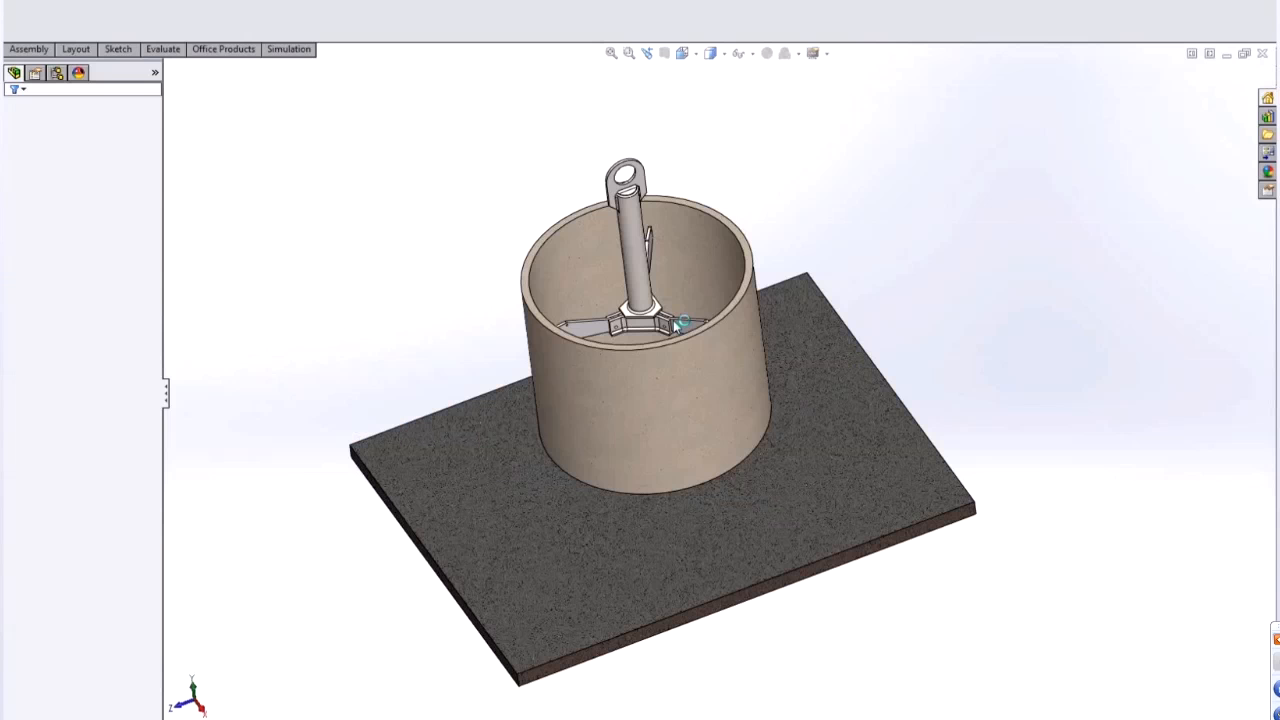
pyautogui.click(656, 384)
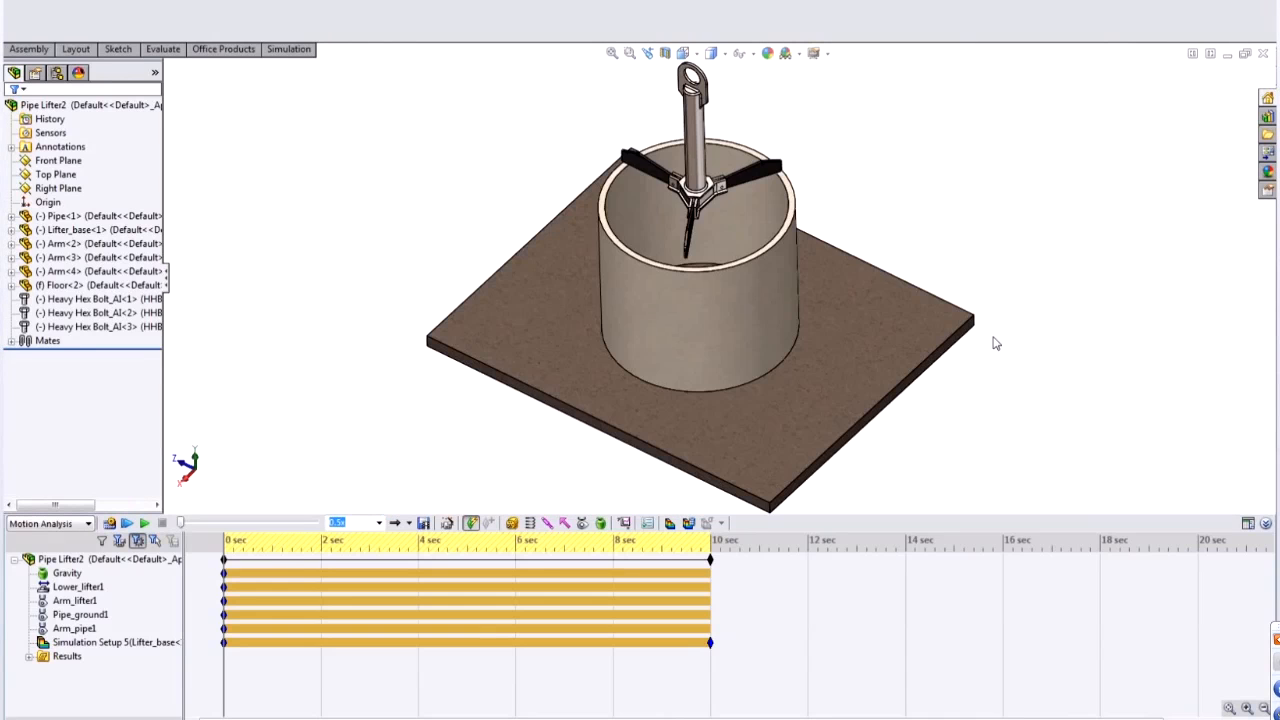
# - Add a simulation setup for the Lifter_base part covering the time range 0 to 10 s, and select the new setup
pyautogui.click(595, 643)
pyautogui.click(667, 560)
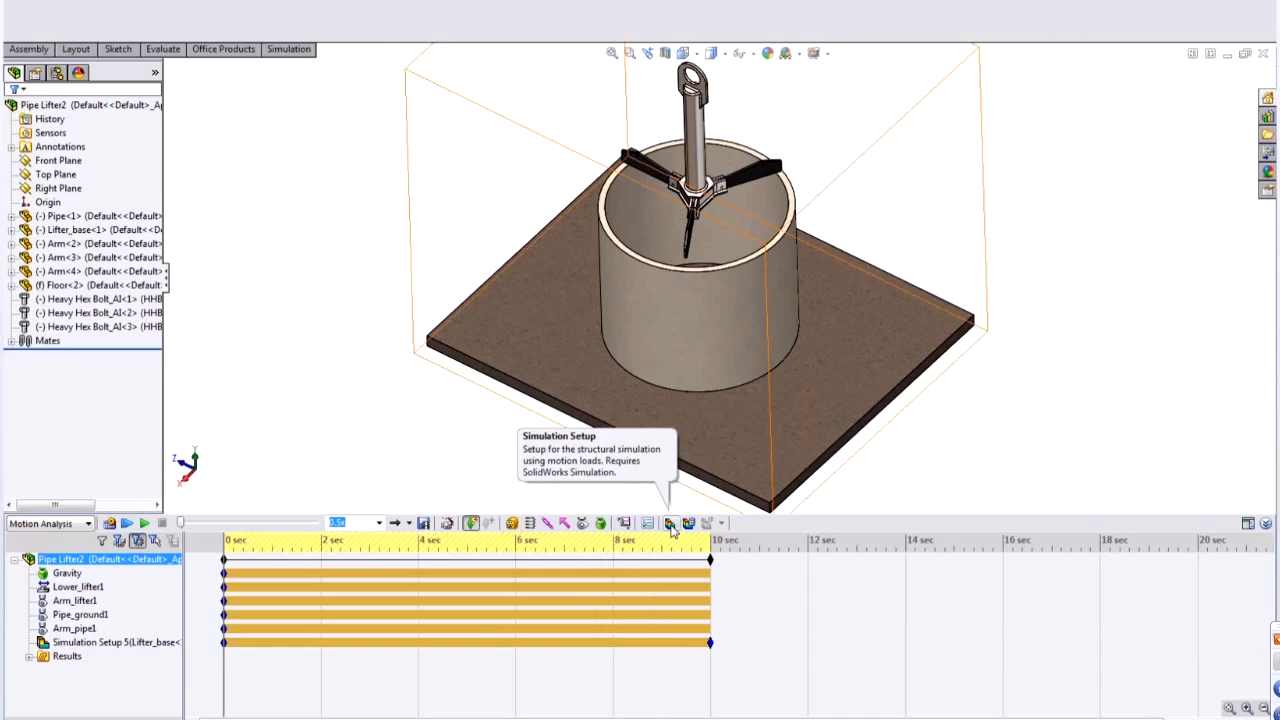
pyautogui.click(670, 524)
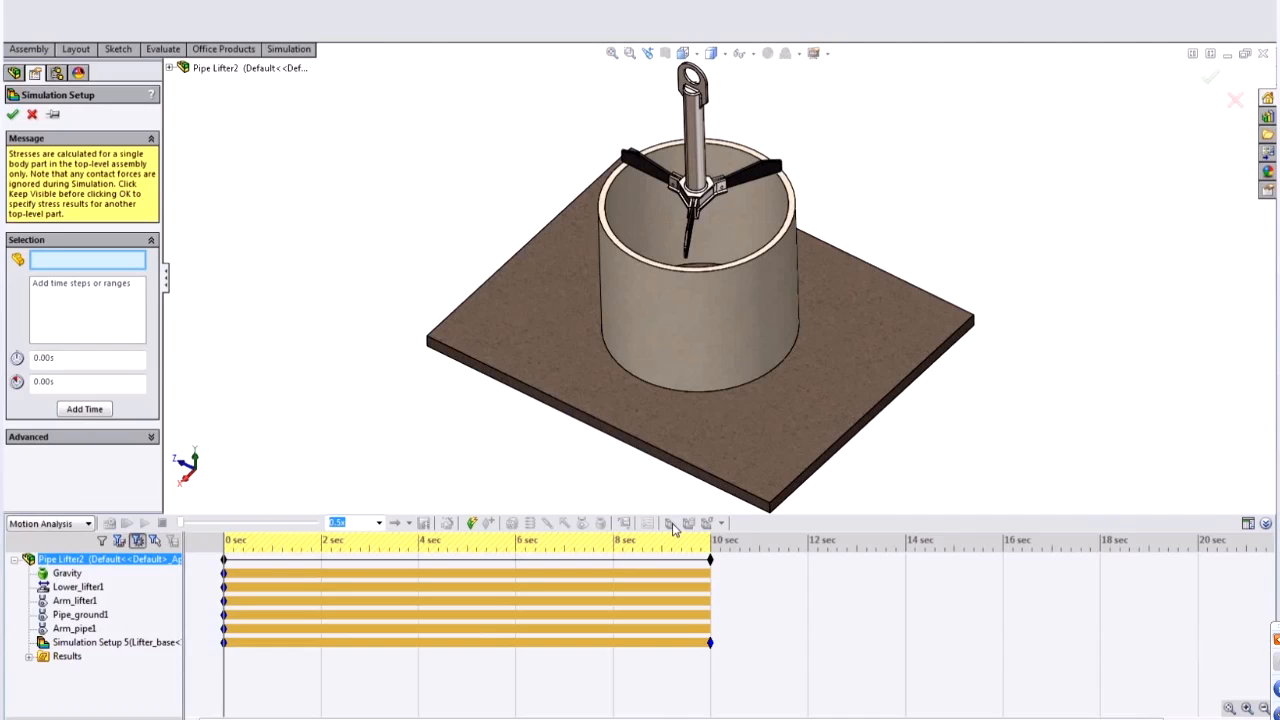
pyautogui.click(689, 177)
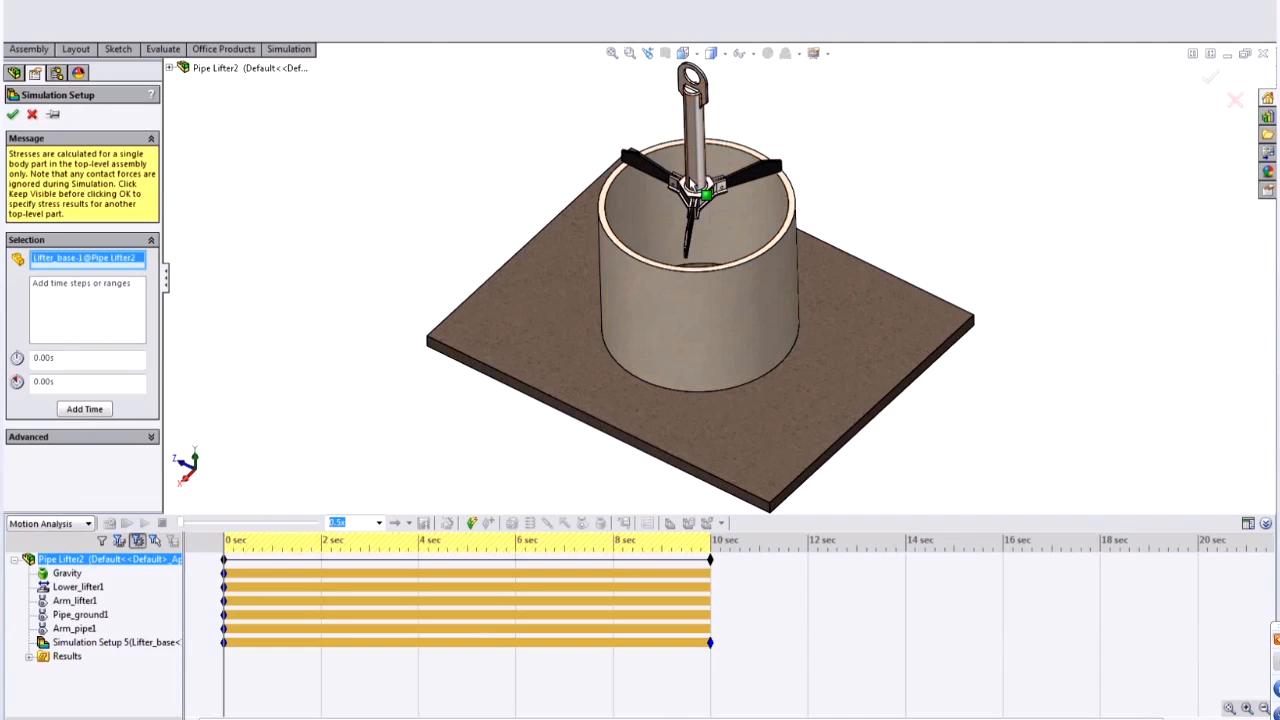
pyautogui.click(88, 381)
pyautogui.write('1')
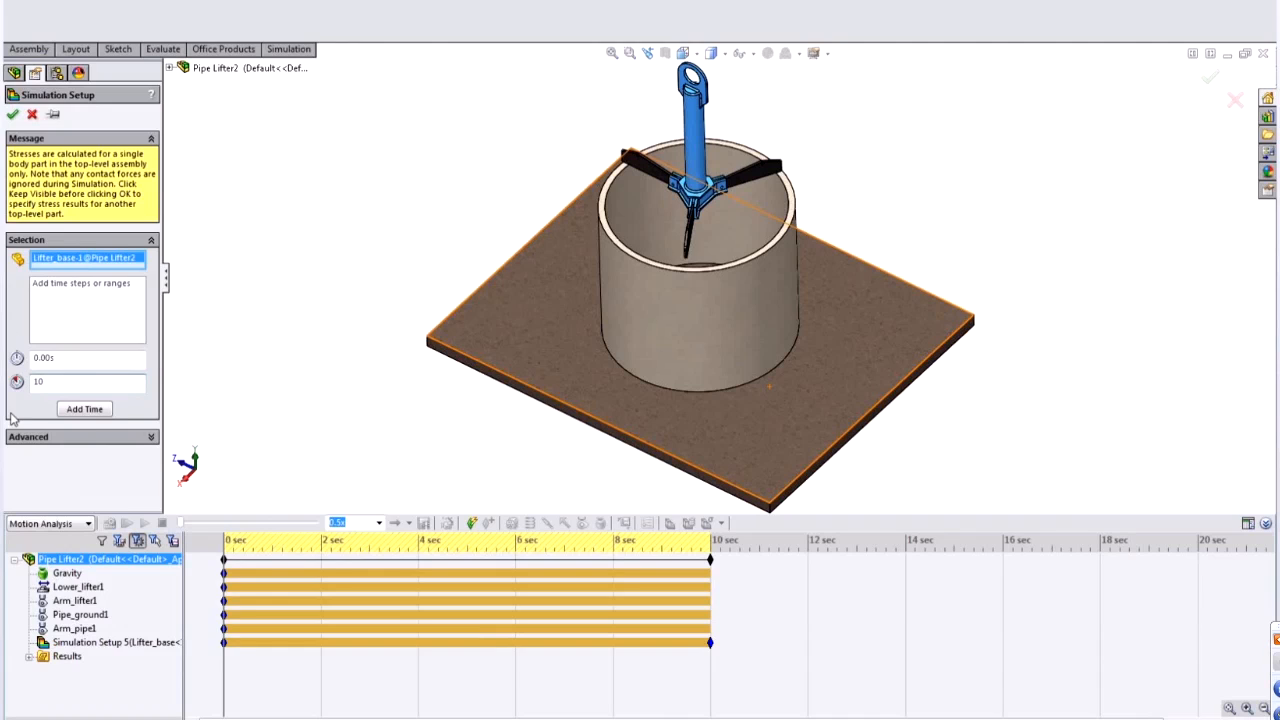
pyautogui.click(86, 409)
pyautogui.click(13, 115)
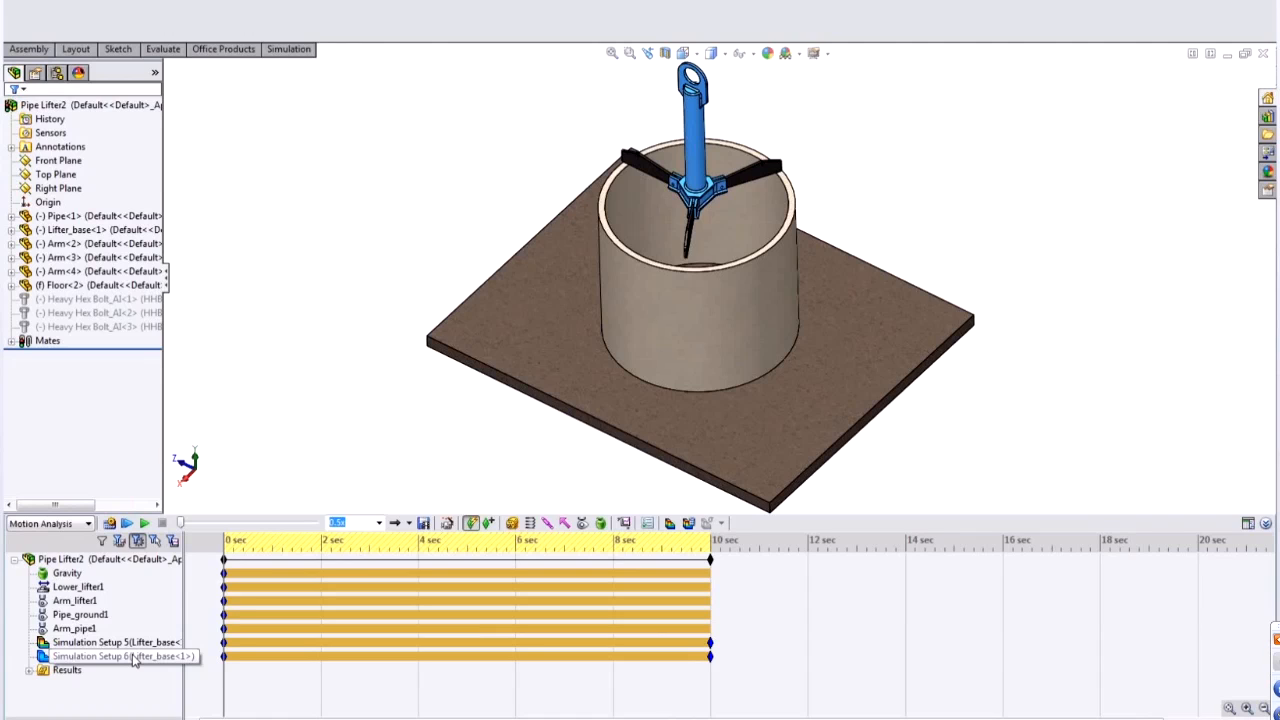
pyautogui.click(133, 656)
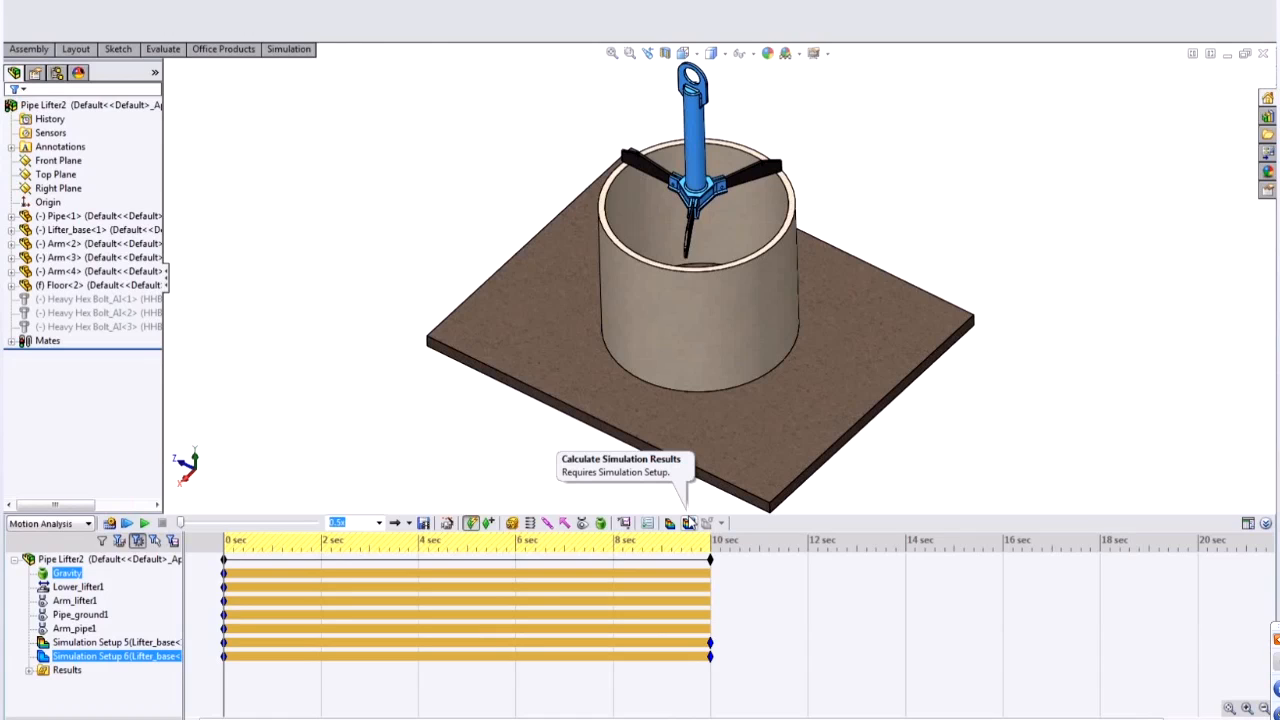
# - Delete Simulation Setup 6, the newly added duplicate setup for Lifter_base, from the motion study
pyautogui.click(352, 428)
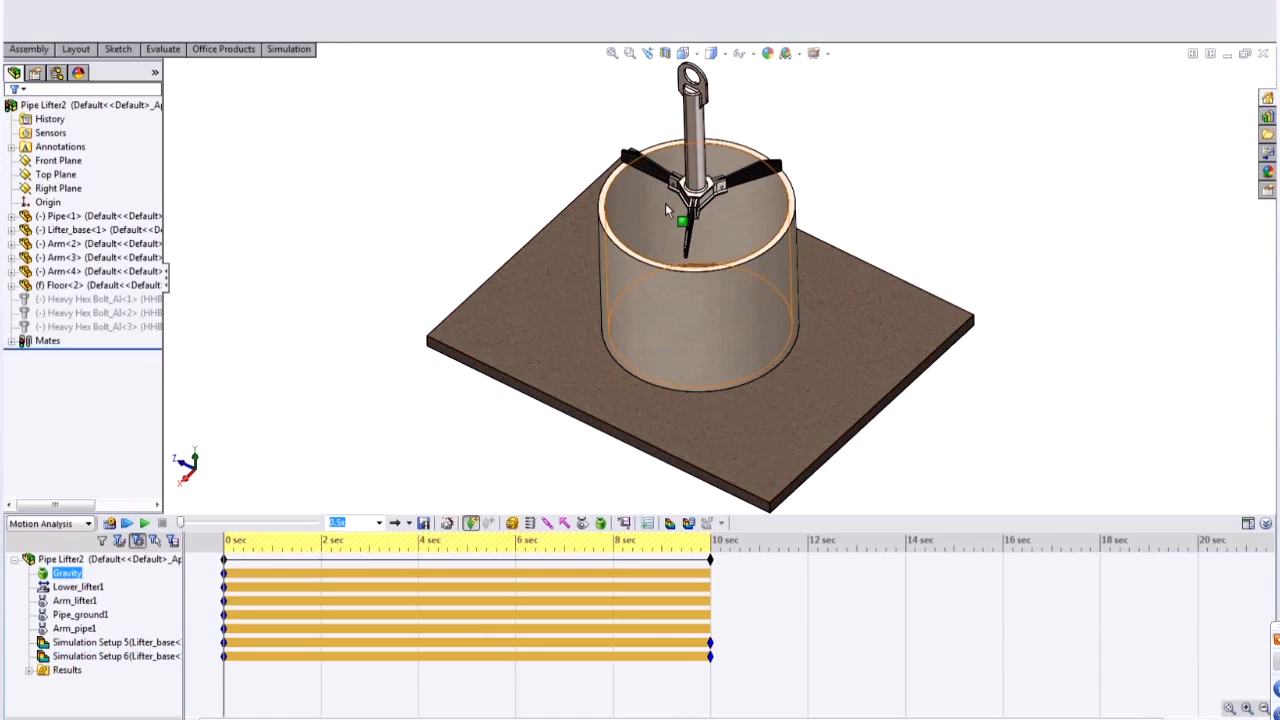
pyautogui.click(95, 559)
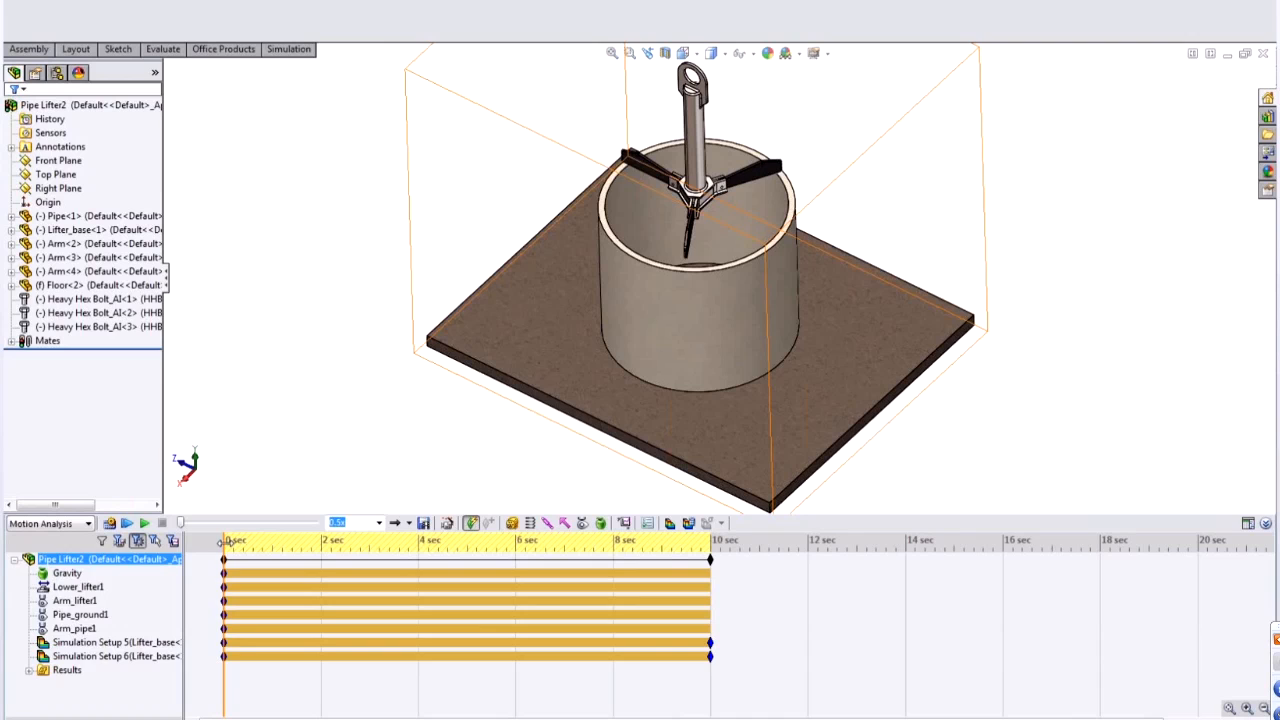
pyautogui.click(145, 656)
pyautogui.rightClick(145, 656)
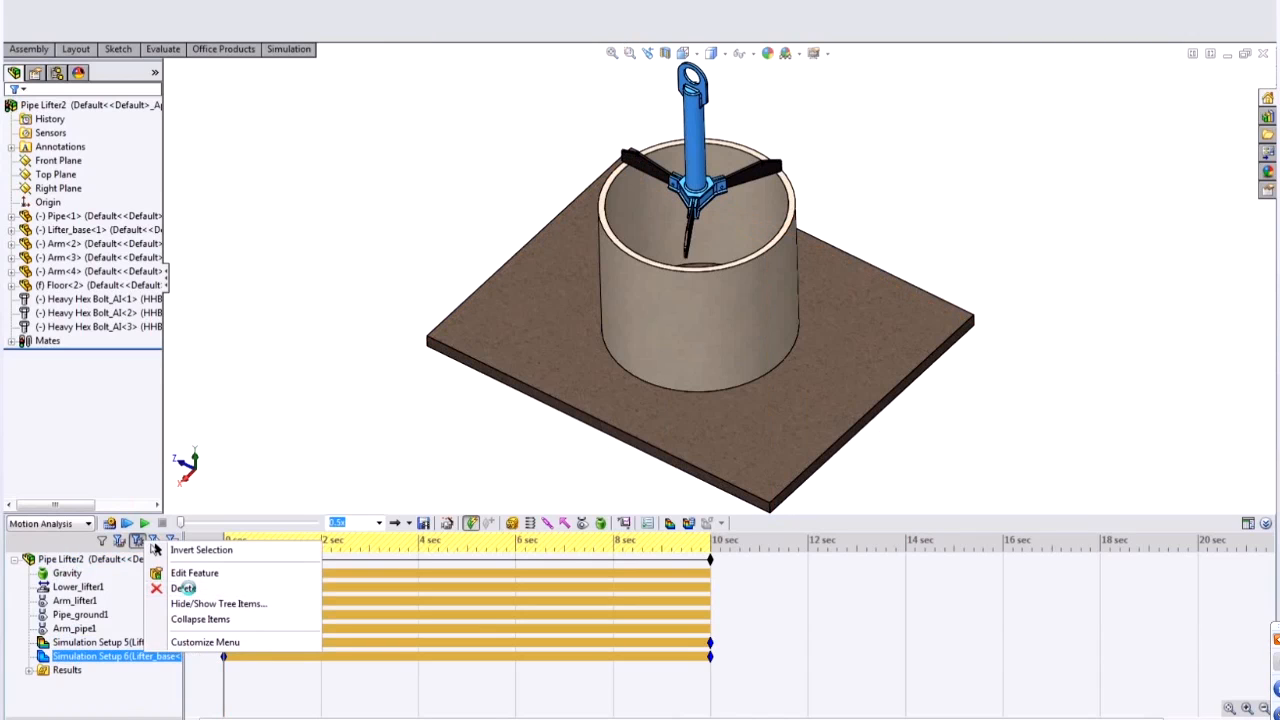
pyautogui.click(201, 574)
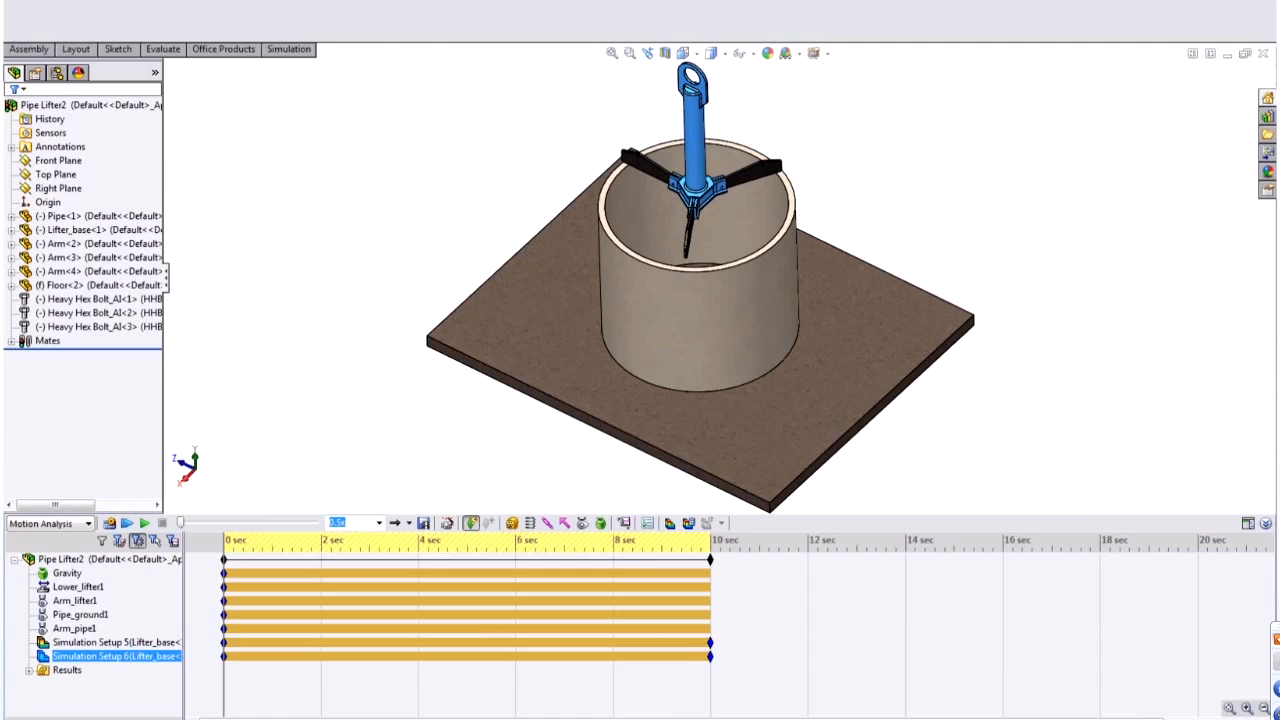
pyautogui.press('Delete')
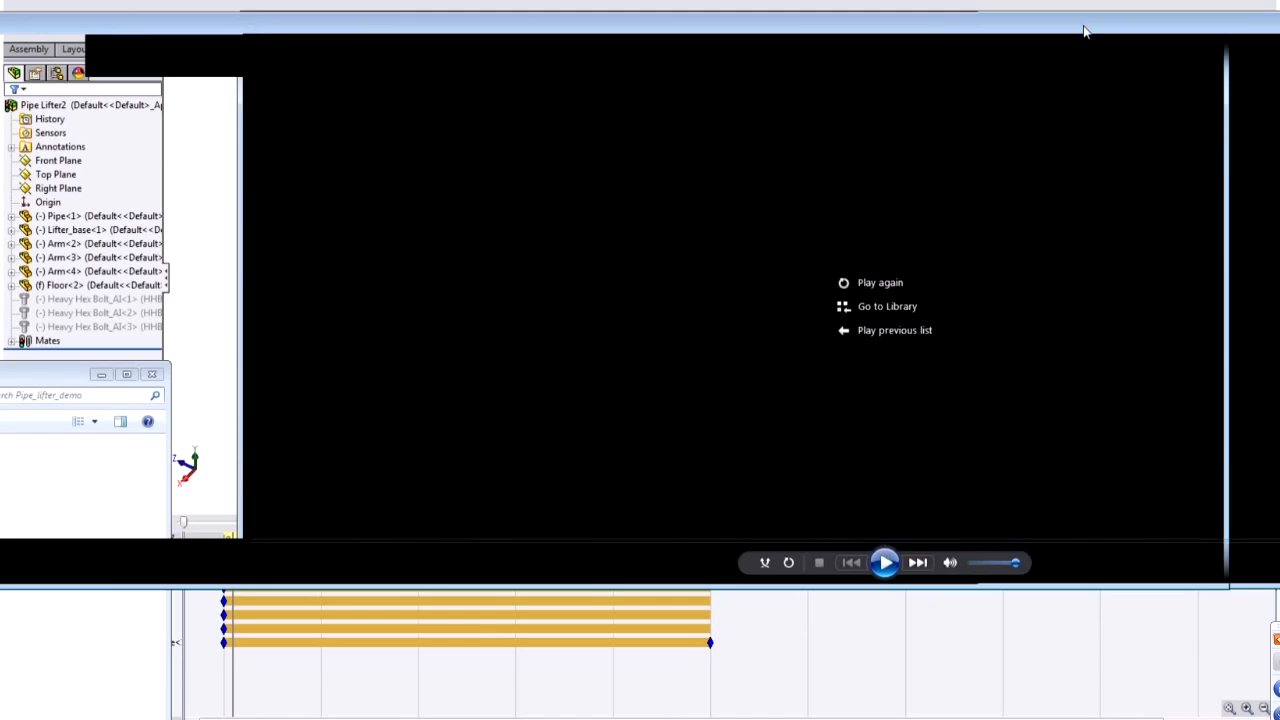
# - Switch to the media player and replay the Pipe Lifter2 stress animation full screen
pyautogui.moveTo(1086, 29); pyautogui.dragTo(1137, 20)
pyautogui.doubleClick(727, 513)
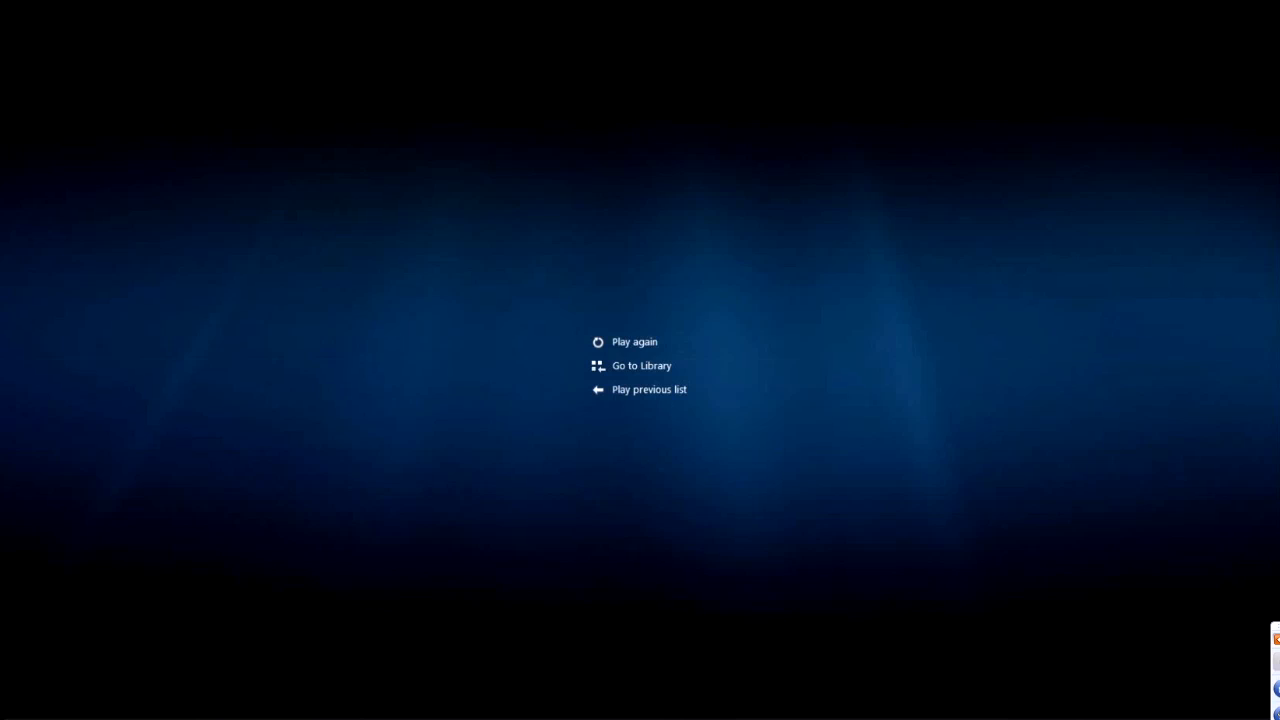
pyautogui.click(669, 712)
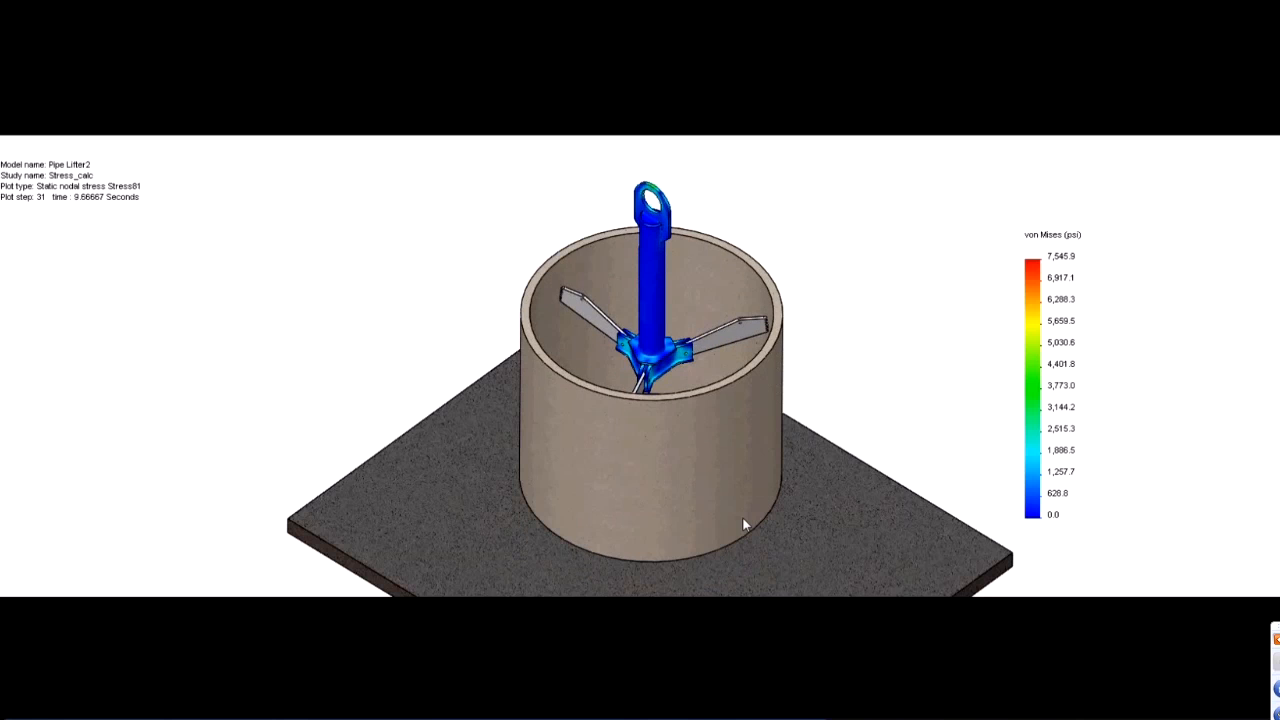
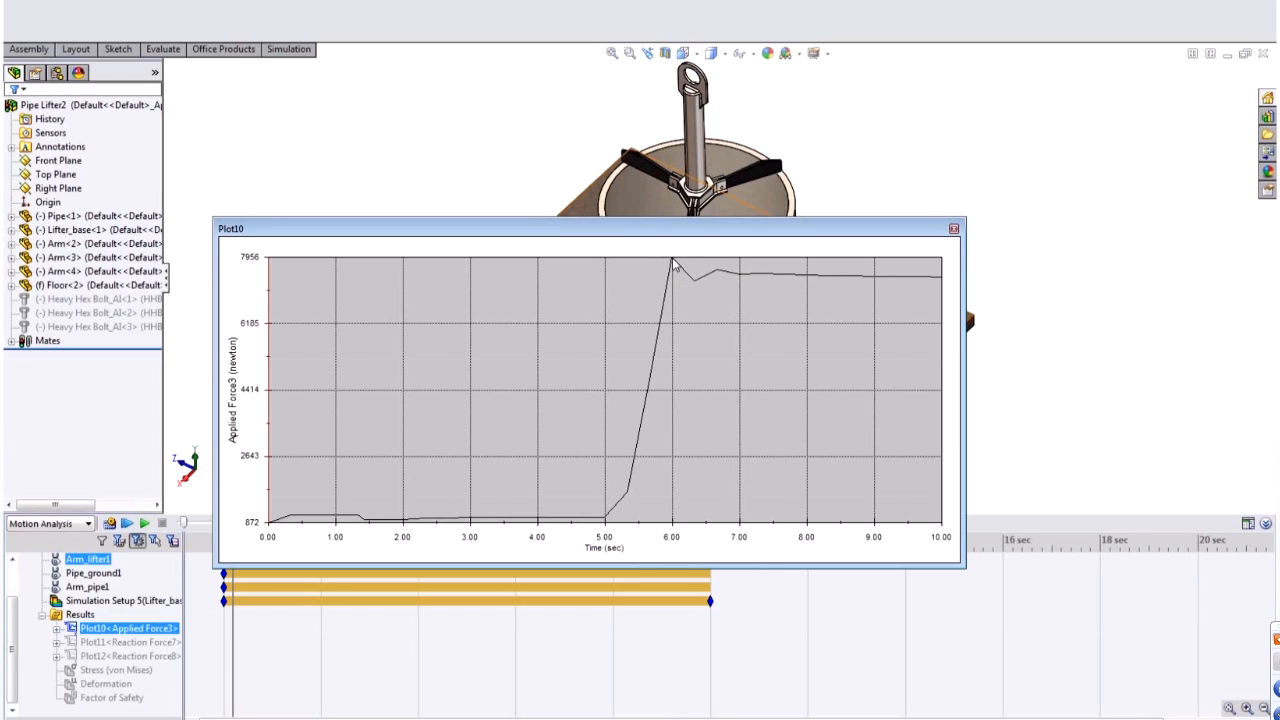
# - Read the force peak at 6 seconds on the Applied Force3 plot and close the plot
pyautogui.moveTo(674, 266)
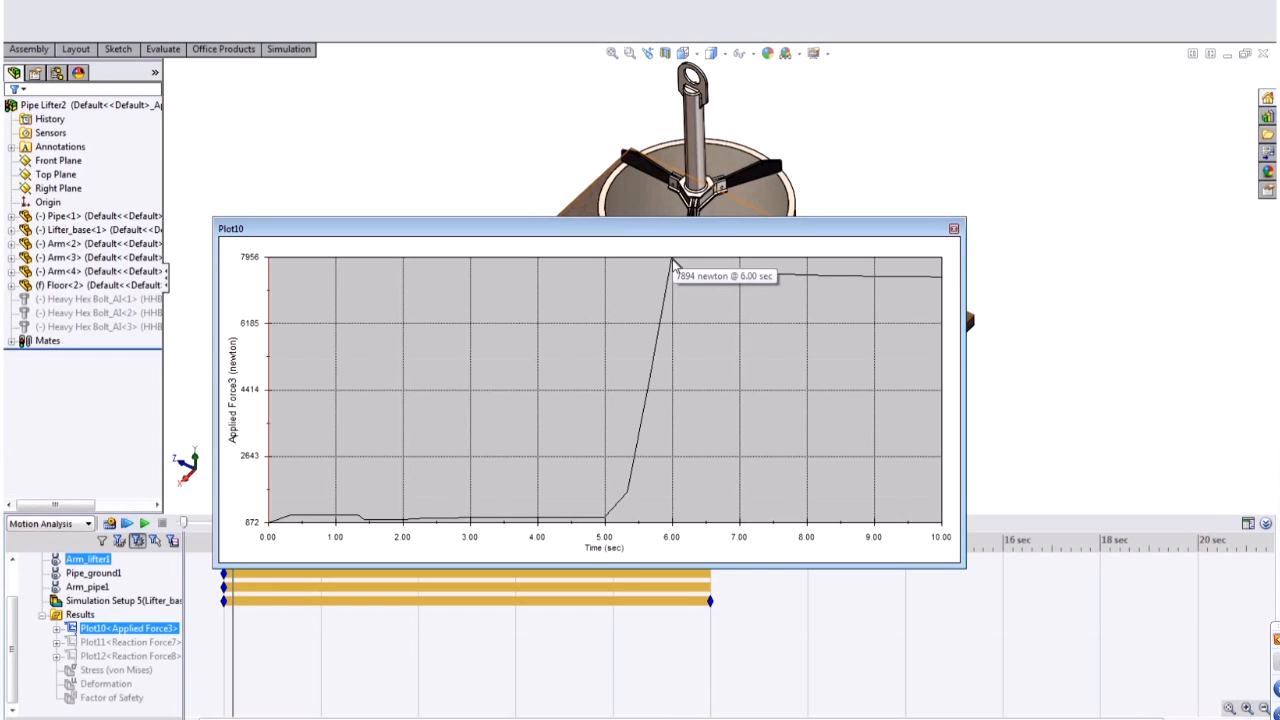
pyautogui.click(954, 229)
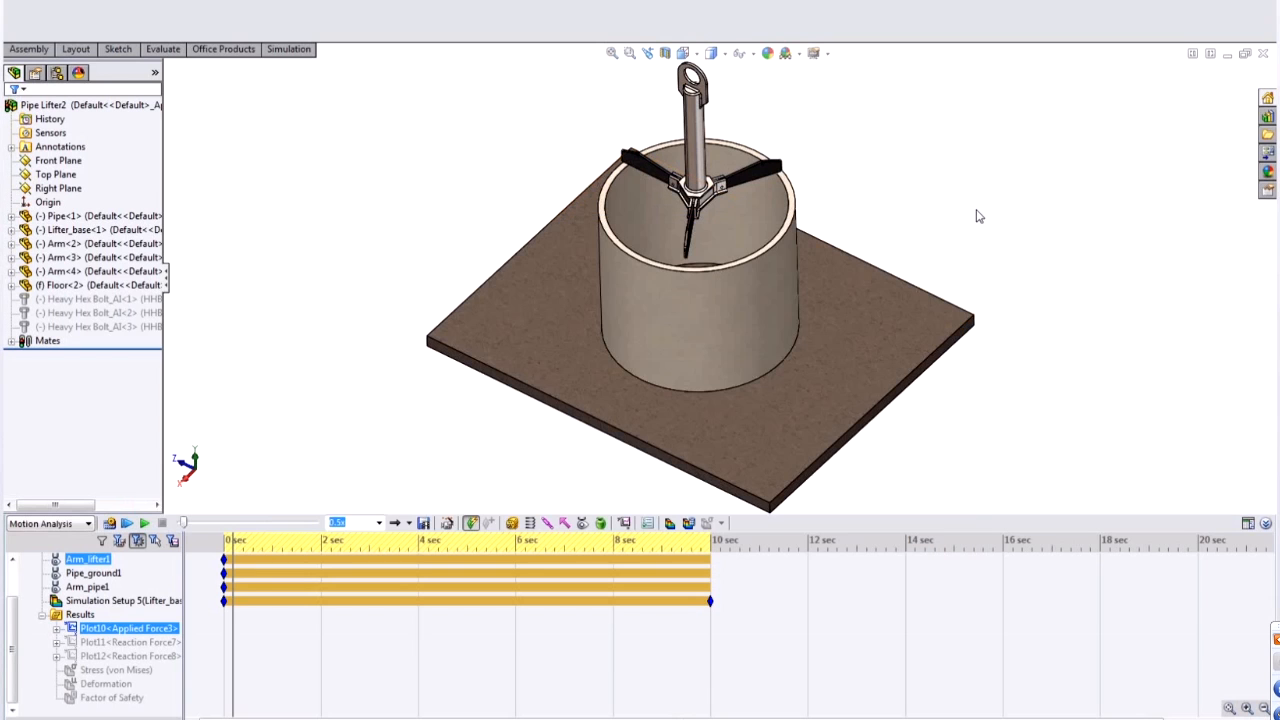
# - Start importing motion loads from the Stress_calc study and add Lifter_base-1 to the selected components
pyautogui.click(285, 1)
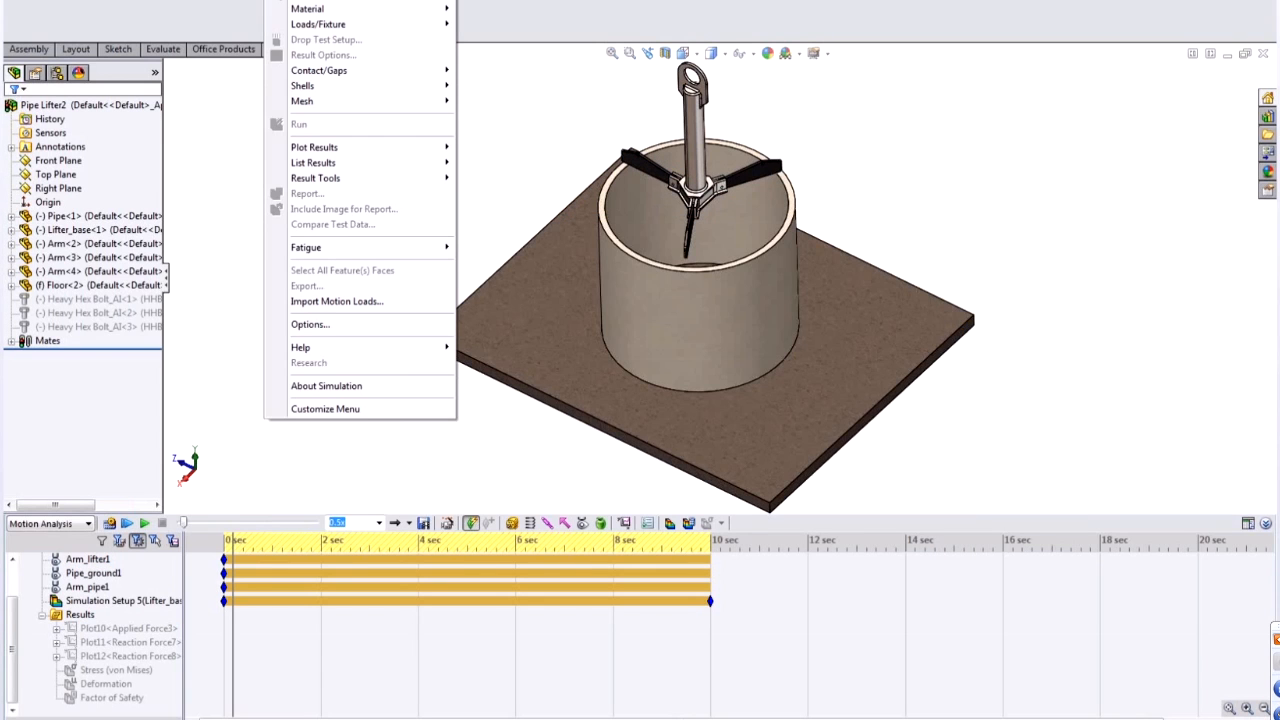
pyautogui.click(370, 306)
pyautogui.moveTo(588, 196); pyautogui.dragTo(331, 159)
pyautogui.keyDown('ctrl'); pyautogui.click(274, 257); pyautogui.keyUp('ctrl')
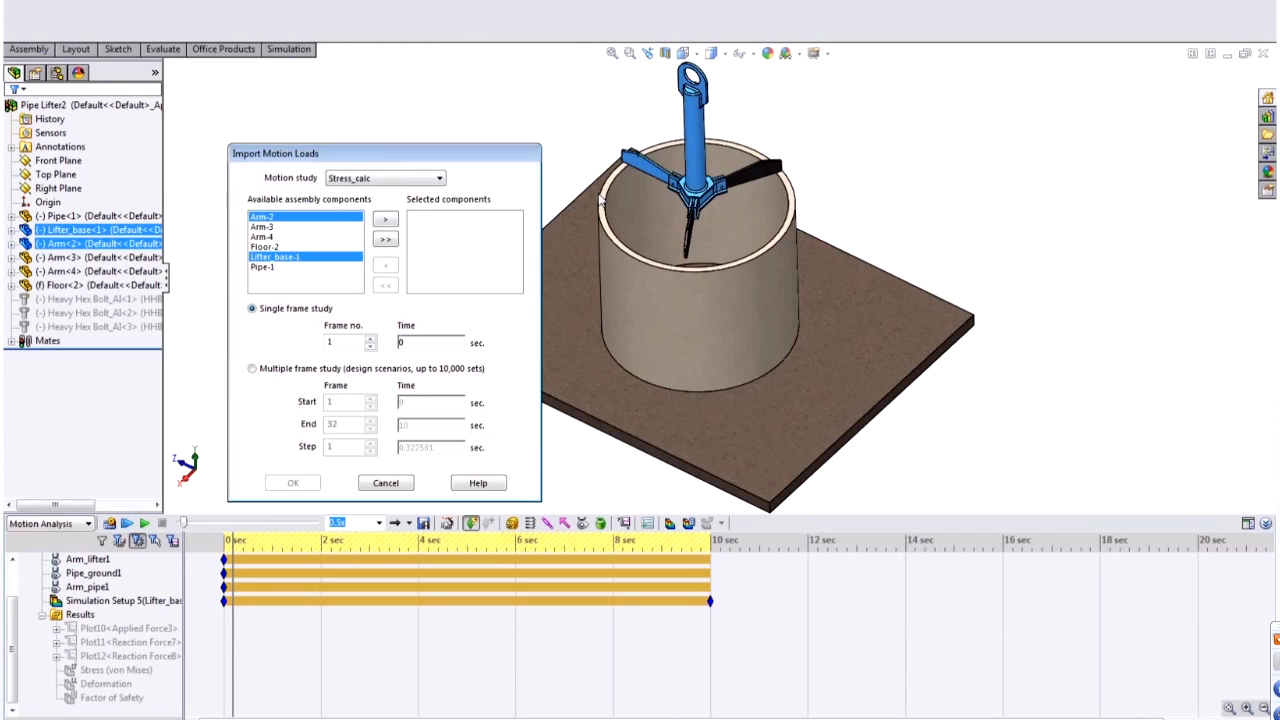
pyautogui.keyDown('ctrl'); pyautogui.click(328, 217); pyautogui.keyUp('ctrl')
pyautogui.click(385, 219)
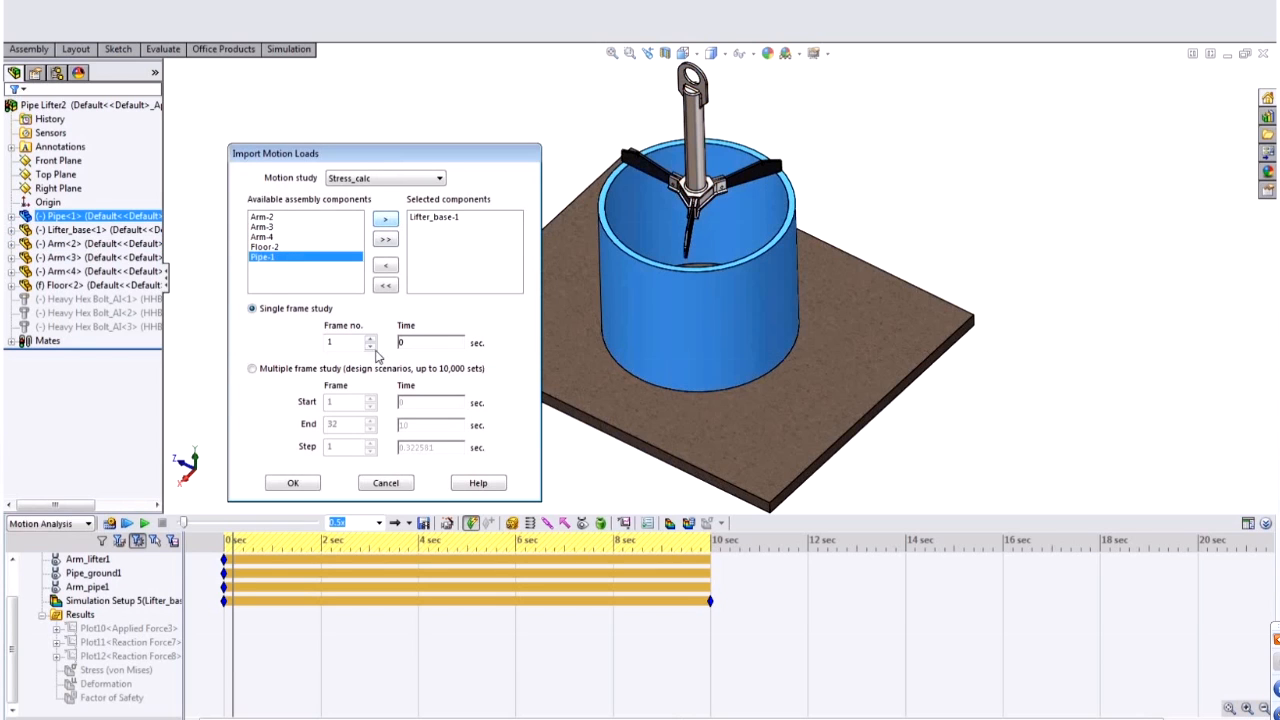
# - Set the single frame study to frame 20 at 6.12903 s and import the motion loads
pyautogui.click(369, 339)
pyautogui.click(369, 339)
pyautogui.click(369, 339)
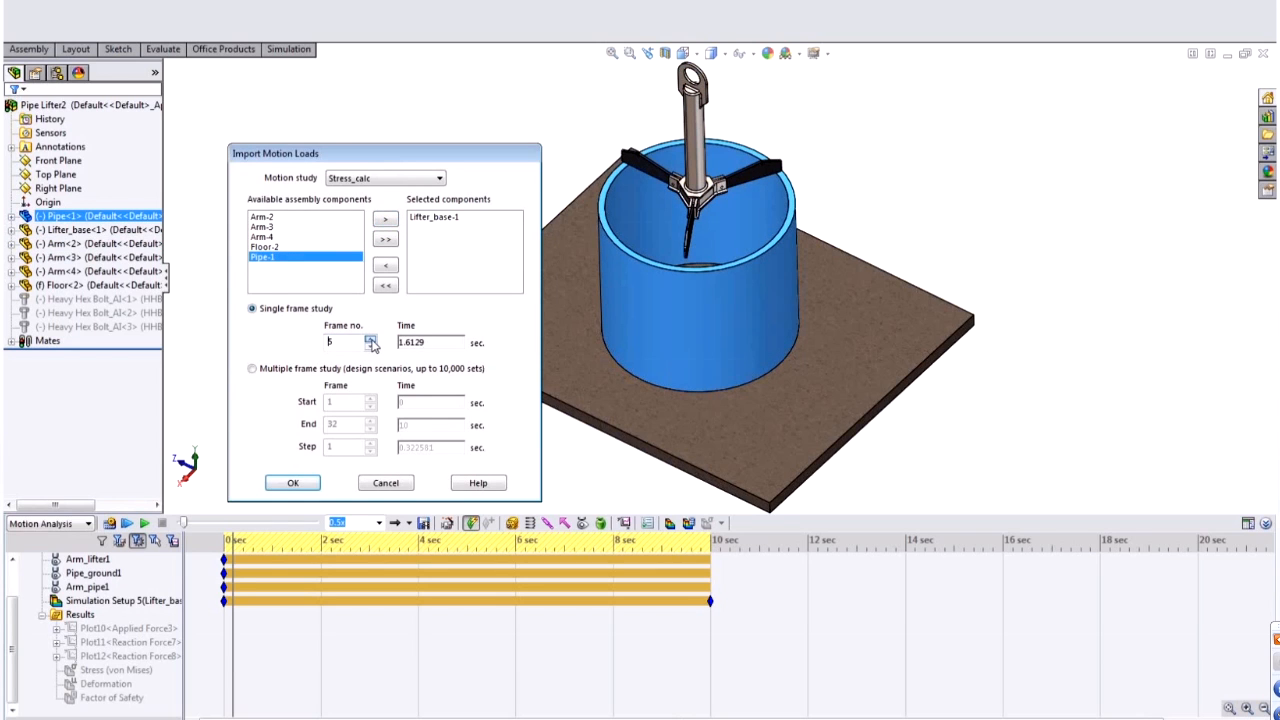
pyautogui.click(370, 339)
pyautogui.click(370, 339)
pyautogui.click(370, 340)
pyautogui.click(370, 340)
pyautogui.click(370, 340)
pyautogui.click(370, 340)
pyautogui.click(370, 340)
pyautogui.click(370, 340)
pyautogui.click(370, 340)
pyautogui.click(370, 340)
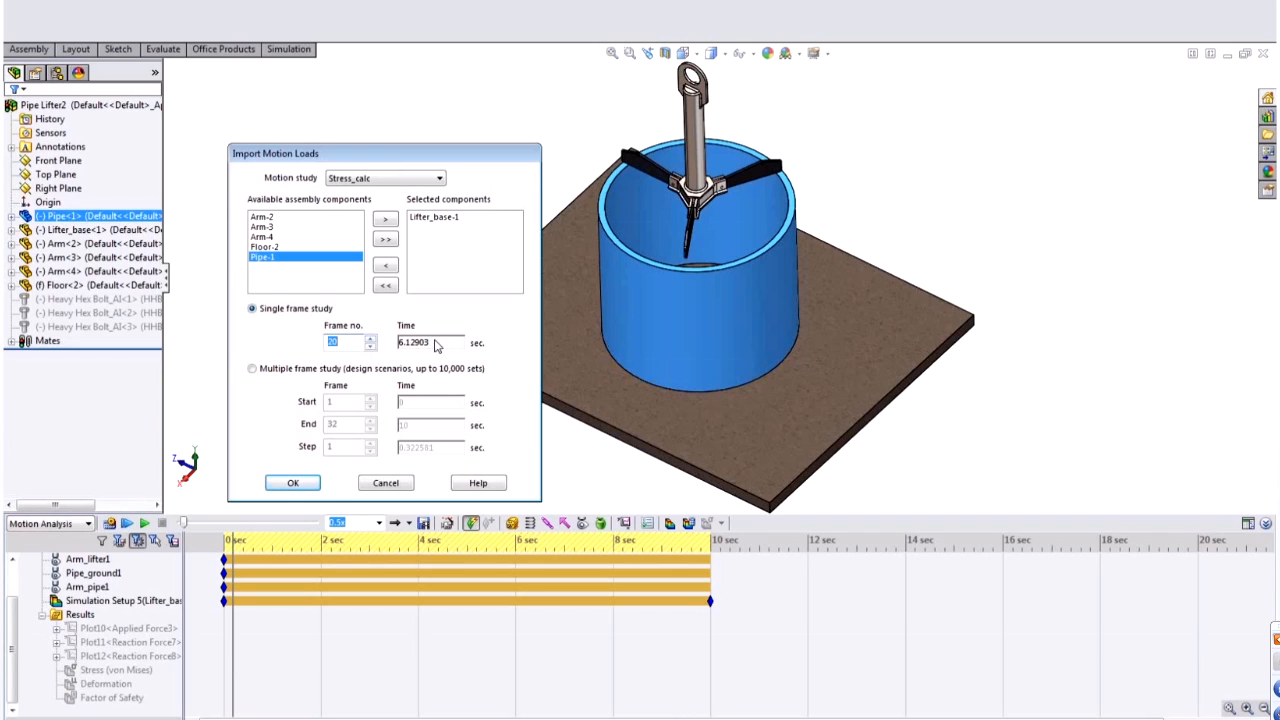
pyautogui.click(281, 487)
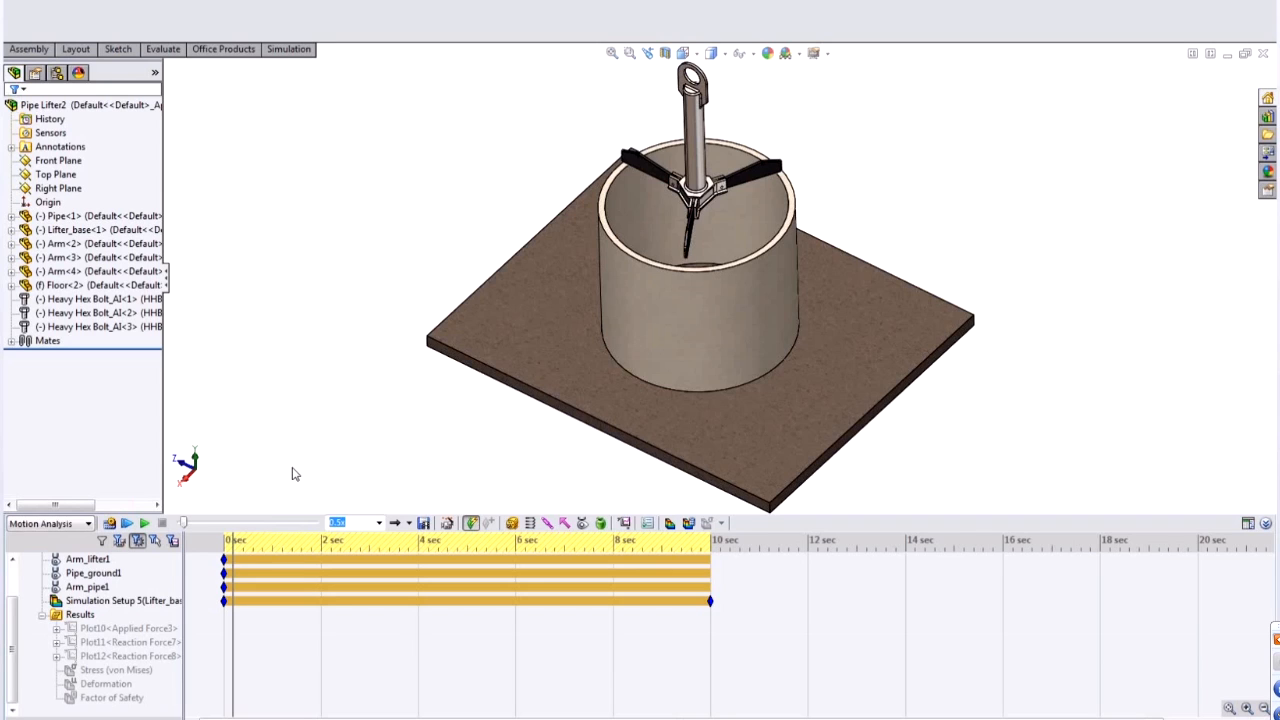
# - Open the Lifter_base part and inspect the four imported remote loads in its frame study
pyautogui.rightClick(83, 231)
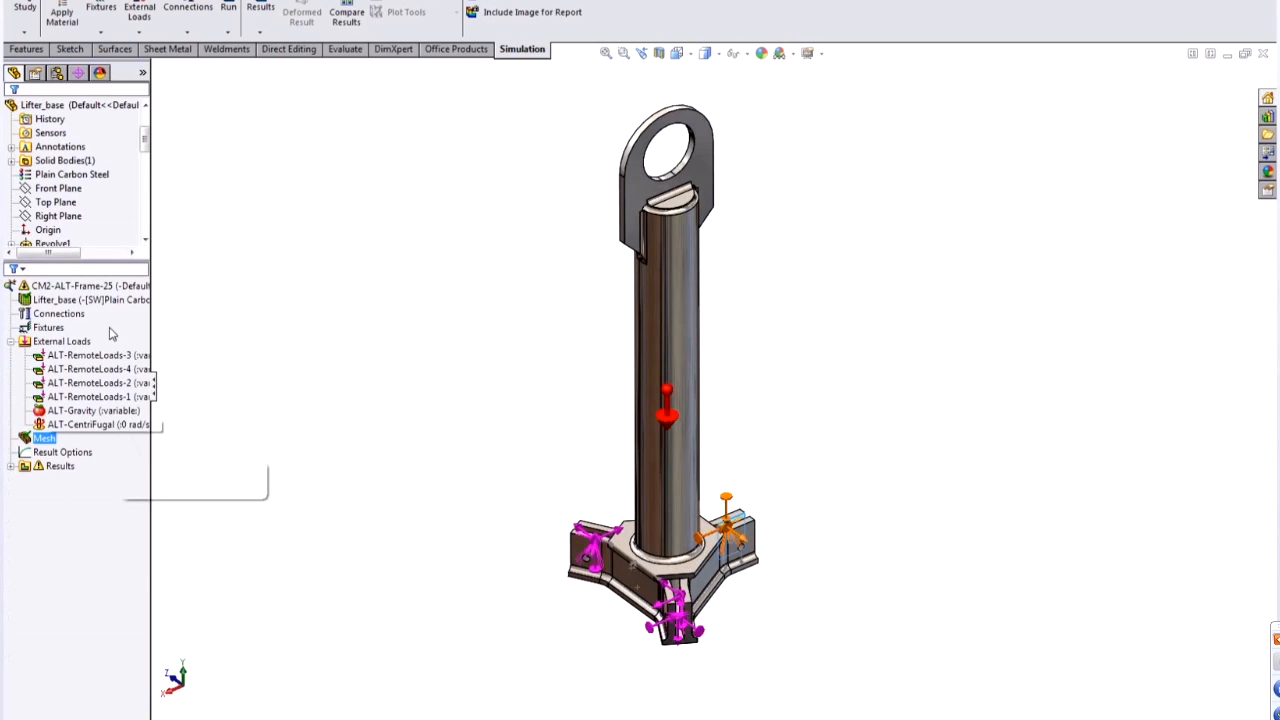
pyautogui.click(102, 358)
pyautogui.click(92, 371)
pyautogui.click(90, 385)
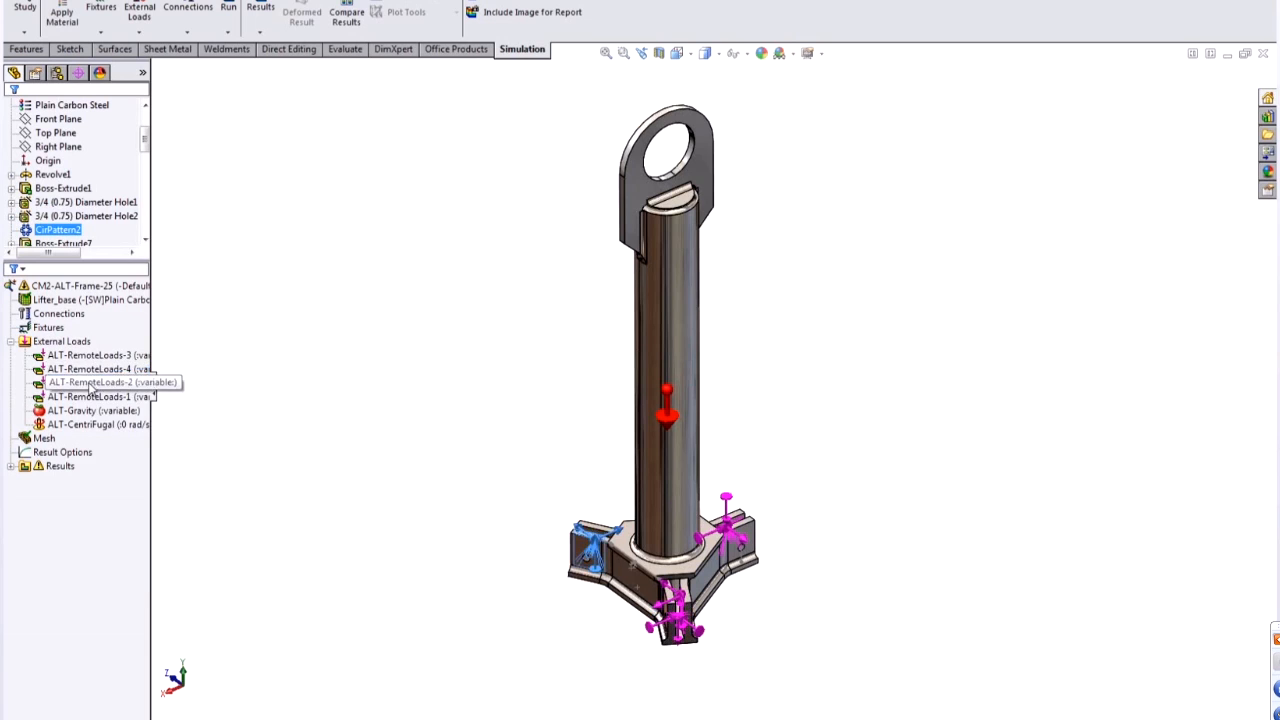
pyautogui.click(99, 396)
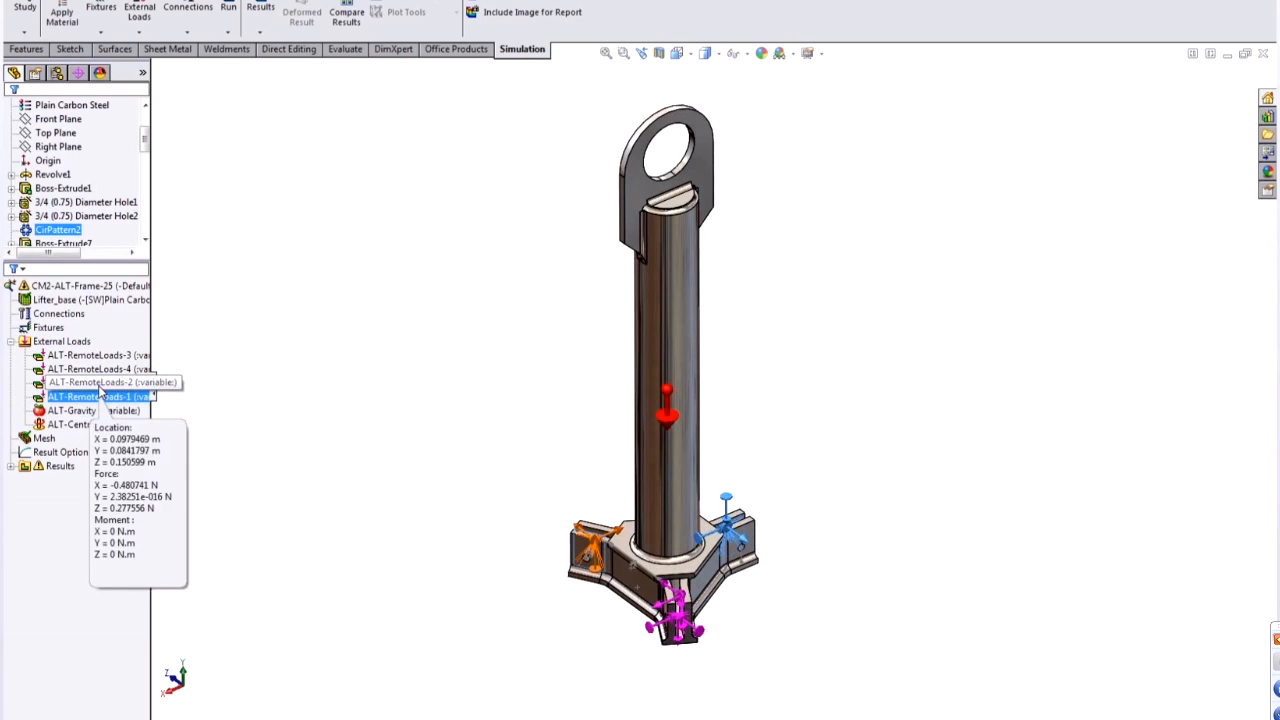
pyautogui.click(99, 385)
pyautogui.click(96, 368)
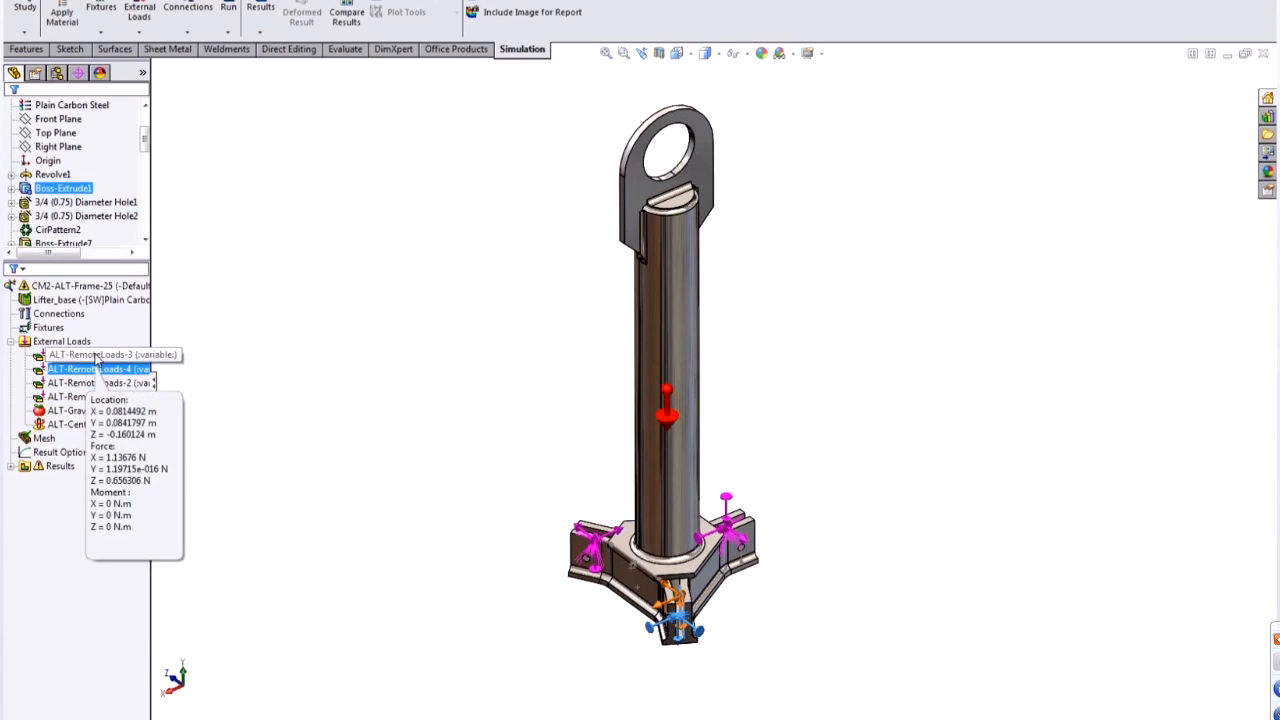
pyautogui.click(96, 356)
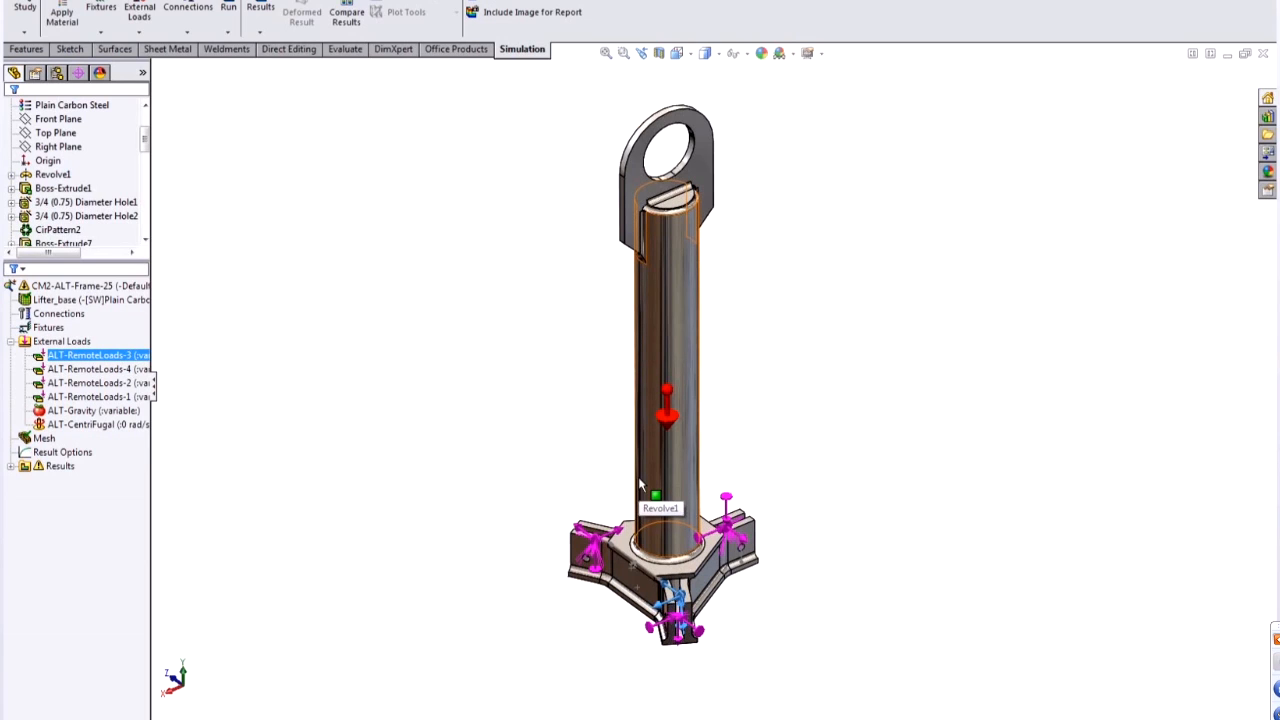
pyautogui.rightClick(86, 300)
pyautogui.click(269, 341)
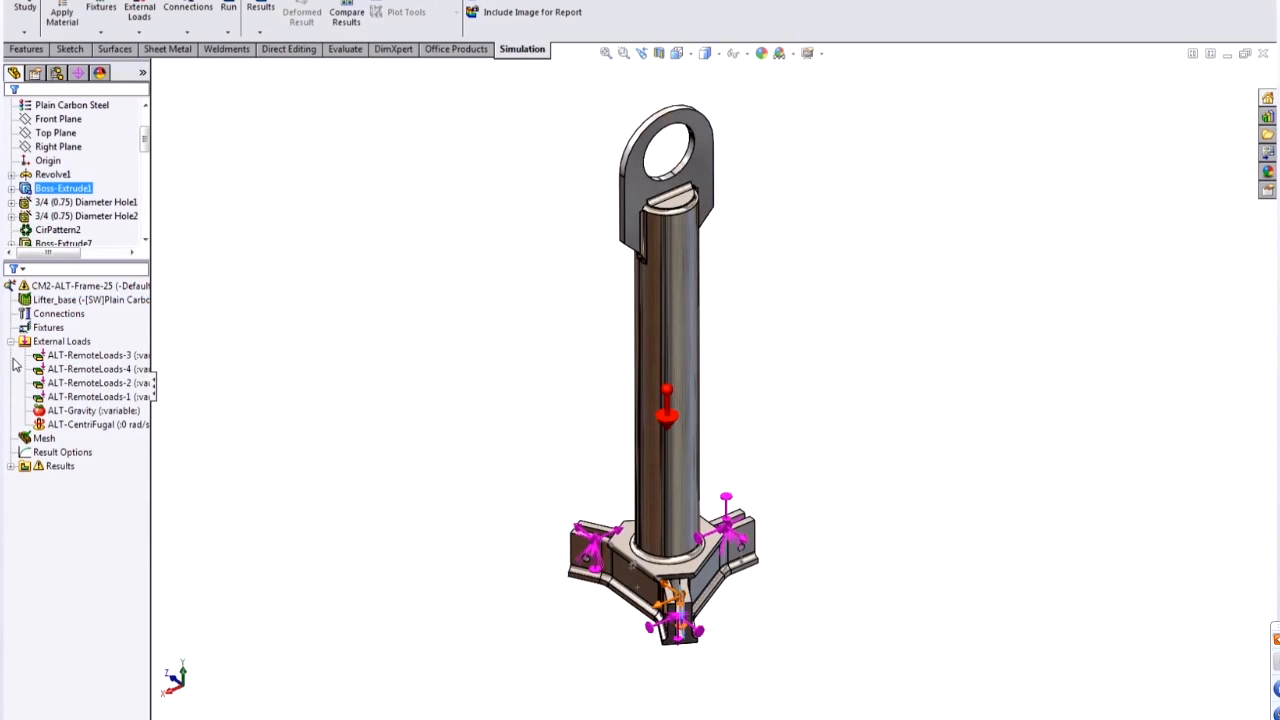
pyautogui.rightClick(40, 343)
pyautogui.click(410, 355)
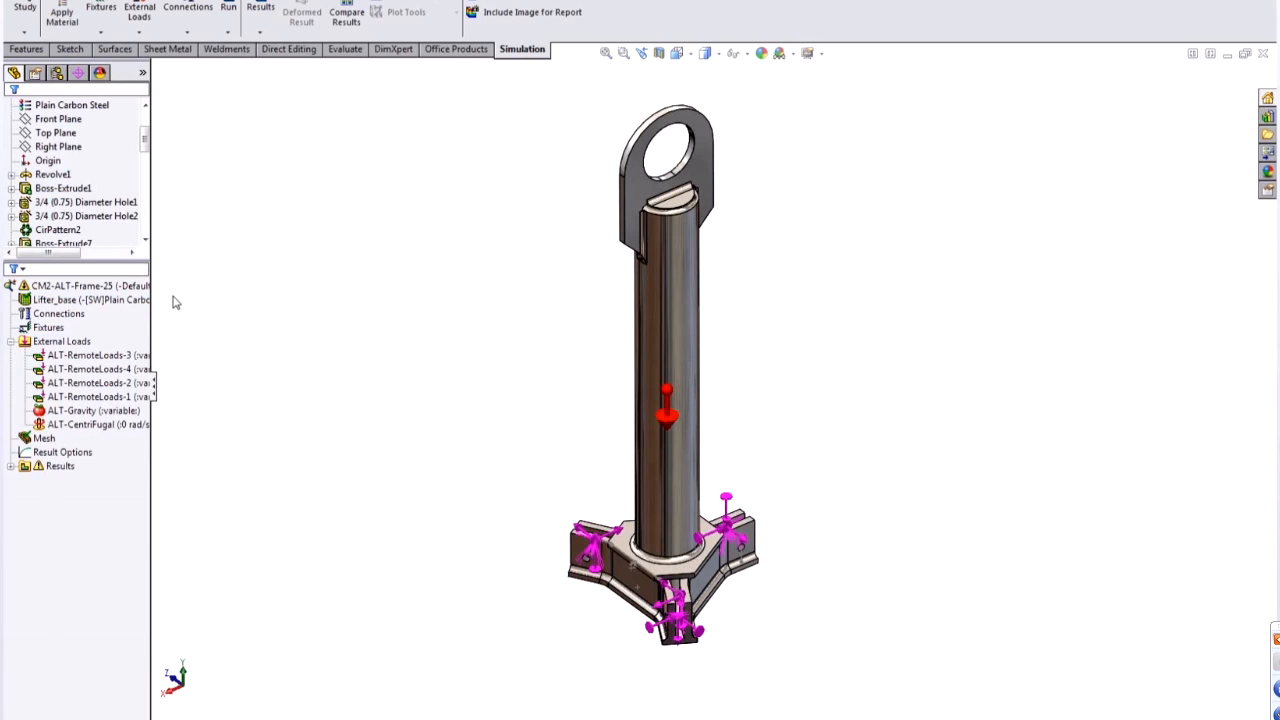
# - Run the CM2-ALT-Frame-25 static study on Lifter_base
pyautogui.rightClick(101, 287)
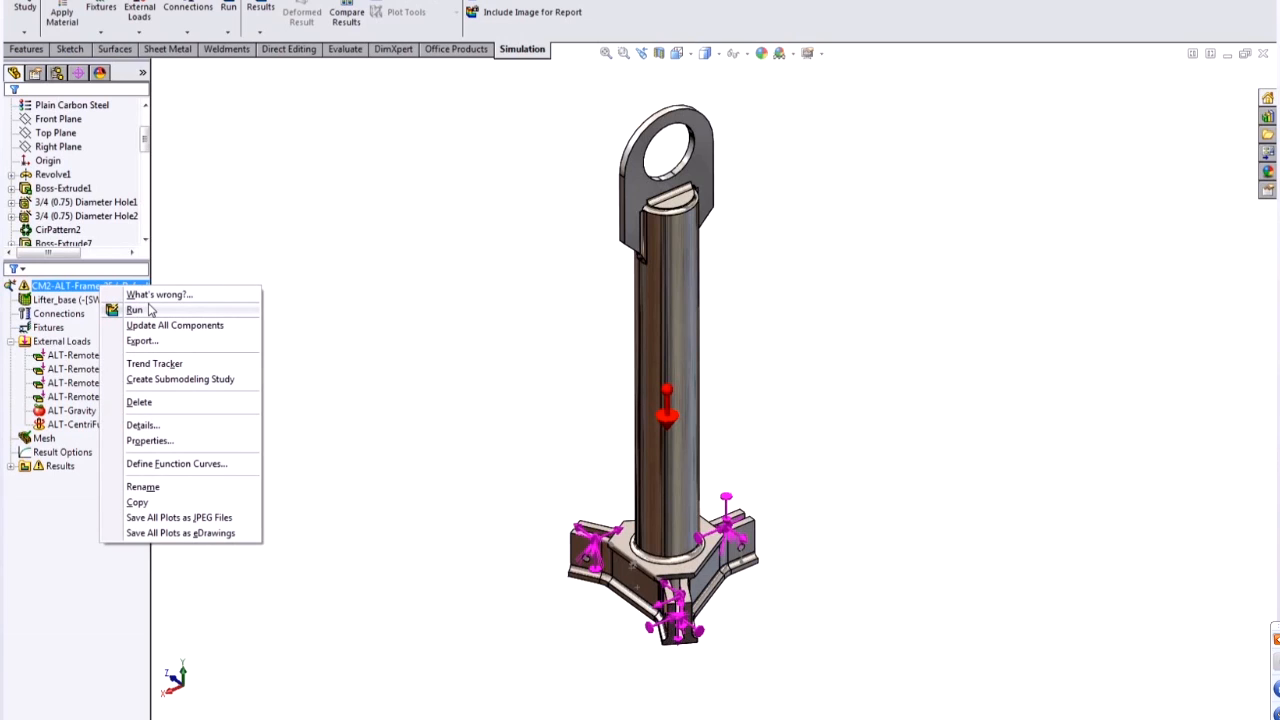
pyautogui.click(134, 310)
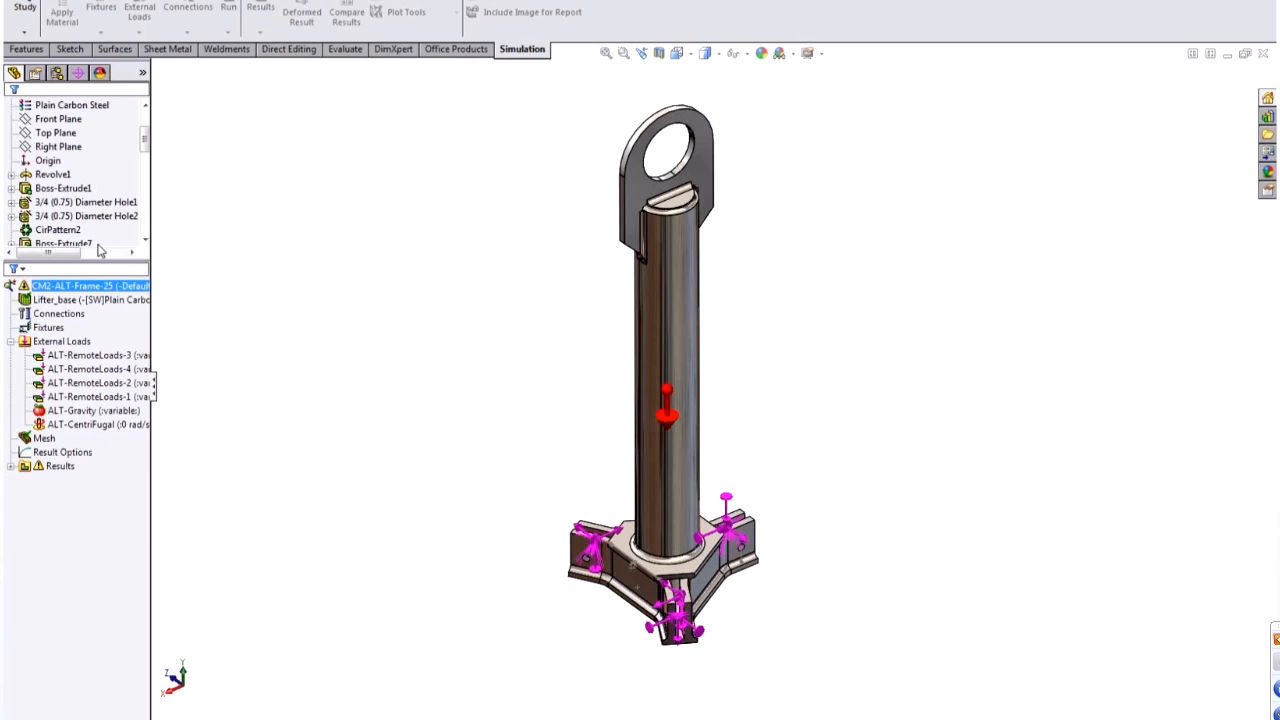
pyautogui.click(65, 244)
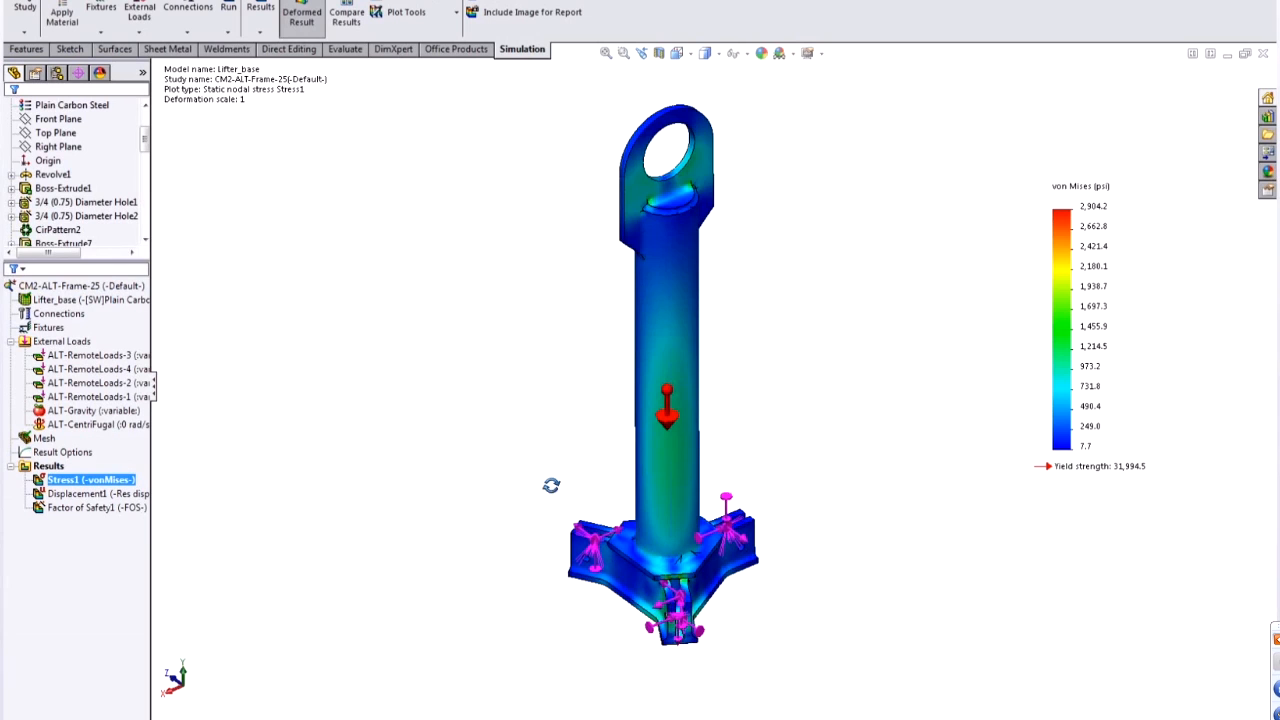
# - Change the displayed component of the Stress1 plot to P1: 1st Principal Stress
pyautogui.moveTo(551, 486); pyautogui.dragTo(577, 497, button='middle')
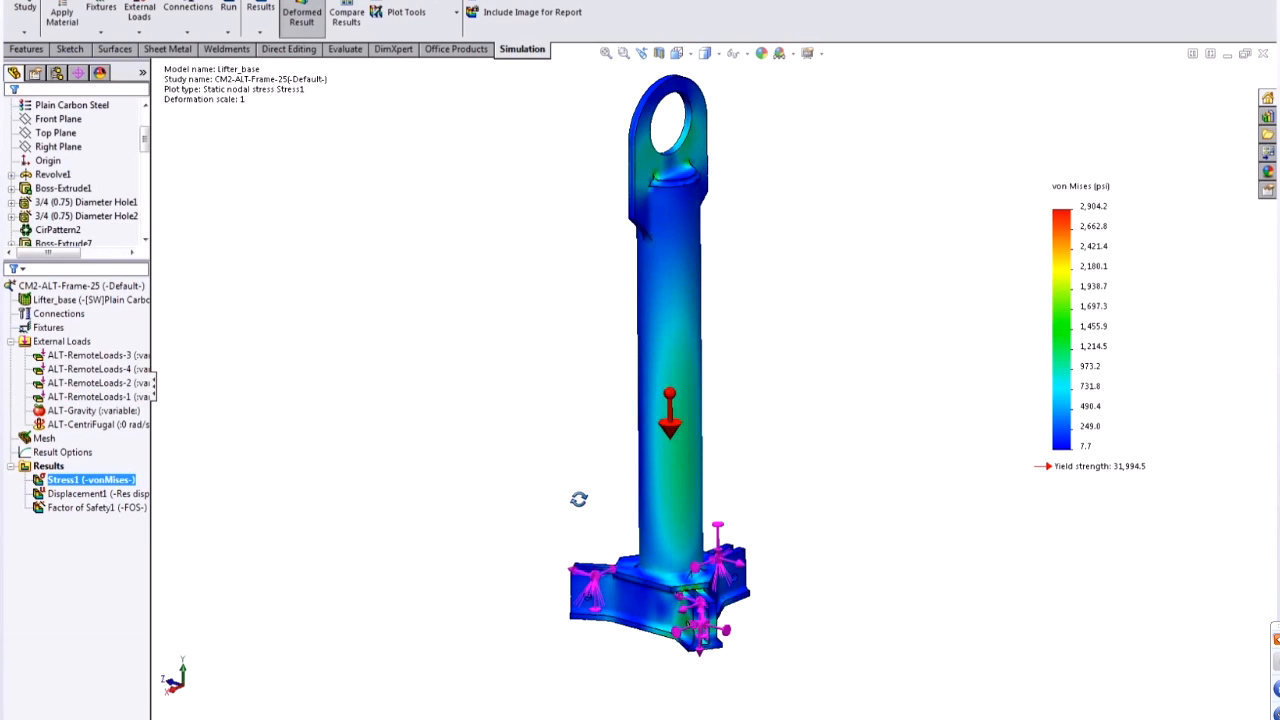
pyautogui.doubleClick(1105, 358)
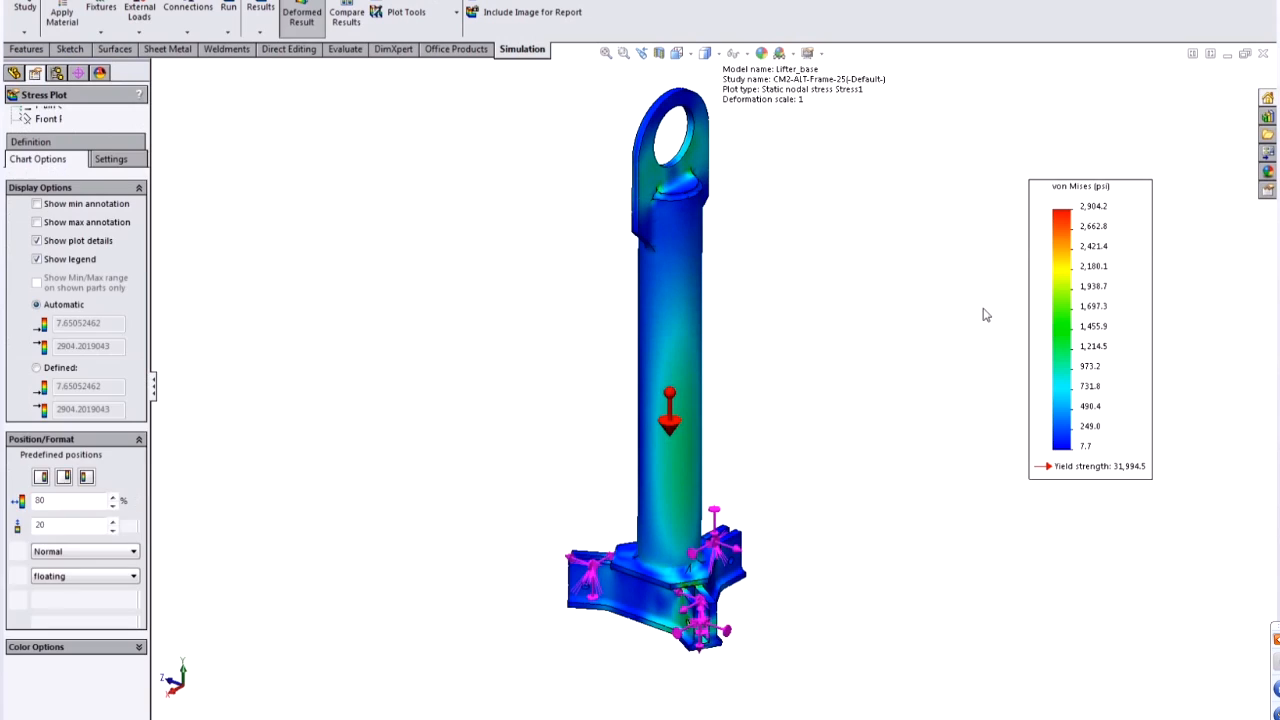
pyautogui.click(30, 141)
pyautogui.click(130, 207)
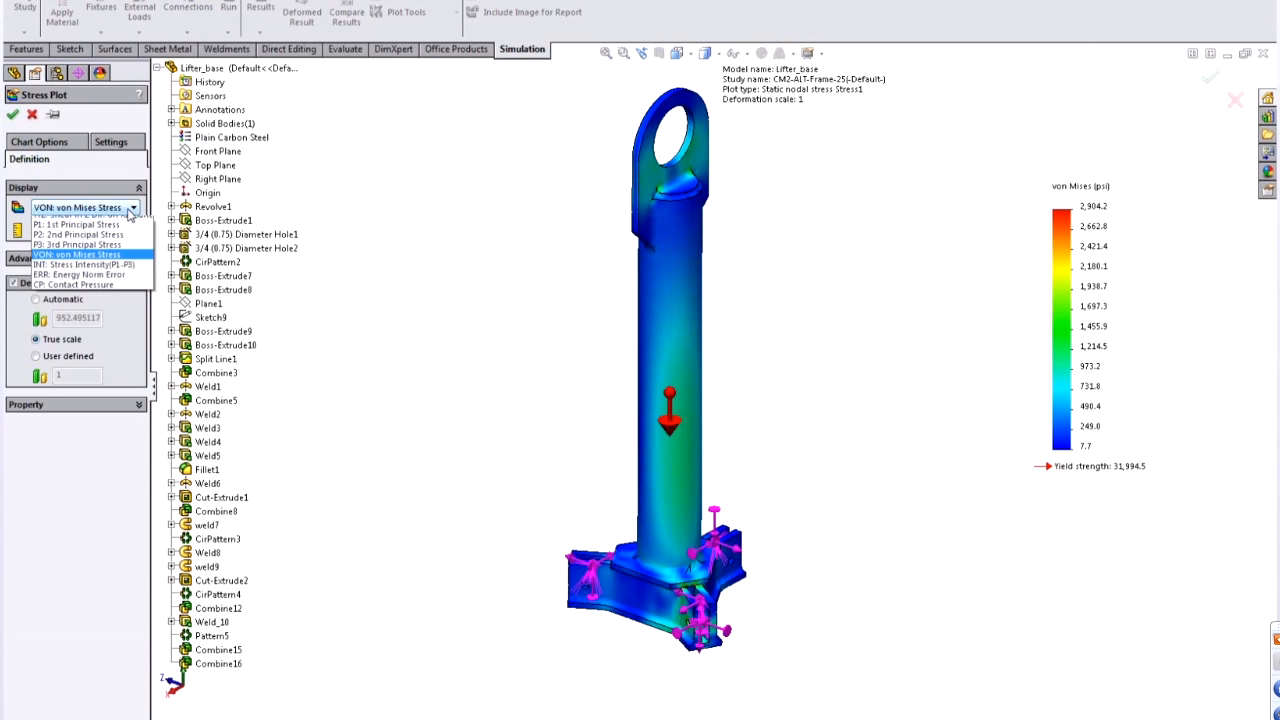
pyautogui.click(85, 282)
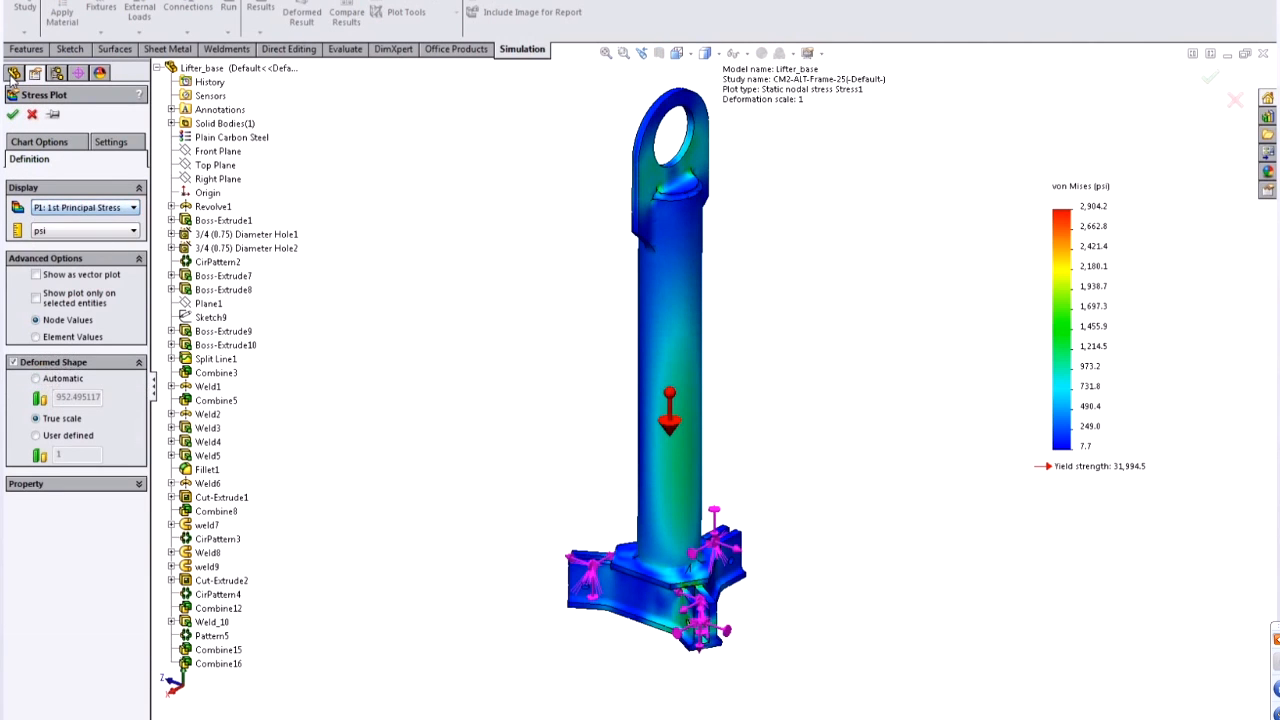
pyautogui.click(13, 116)
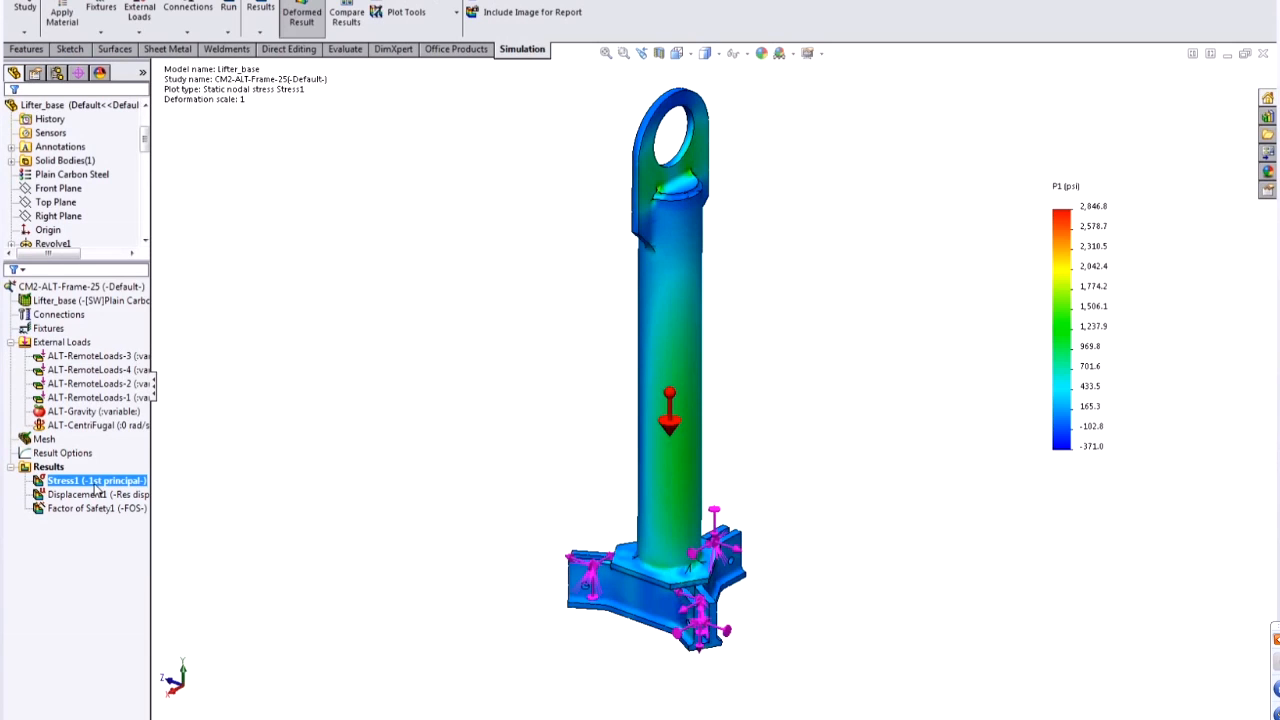
# - Probe the principal stress at two points on the lifter tube, one in its upper half and one near its base, and close the probe
pyautogui.rightClick(112, 482)
pyautogui.click(140, 603)
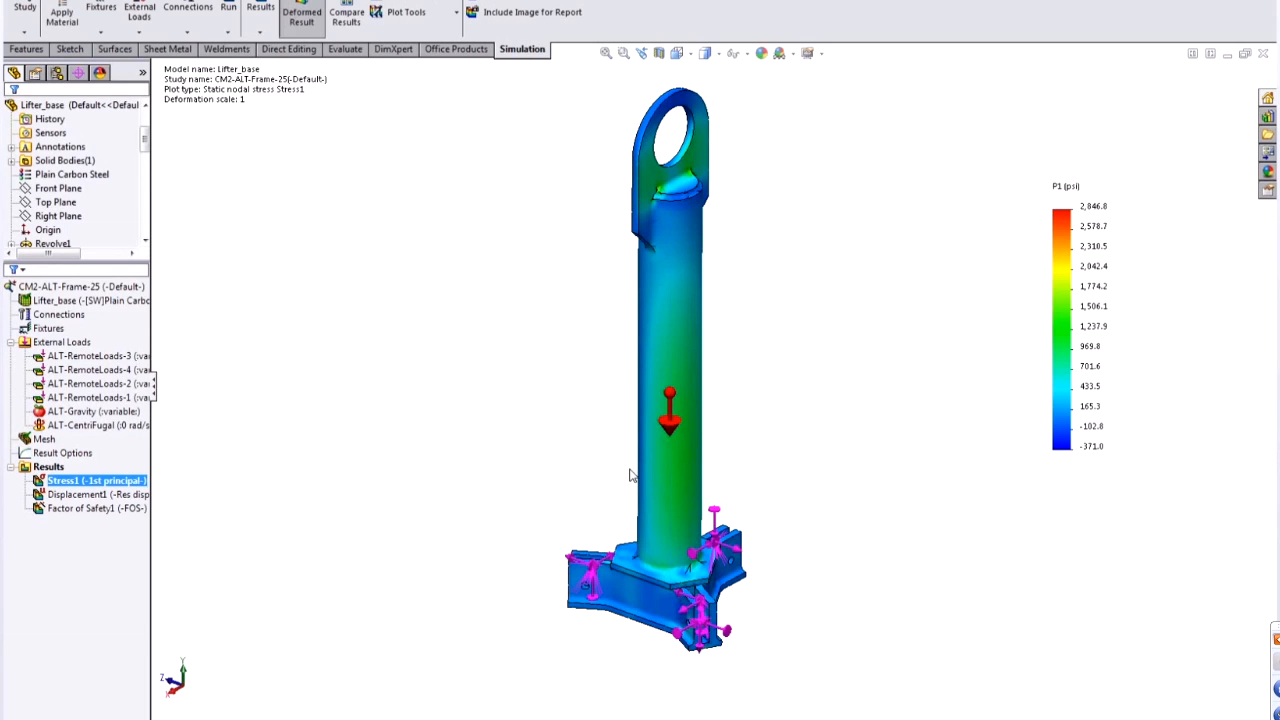
pyautogui.click(681, 311)
pyautogui.click(685, 522)
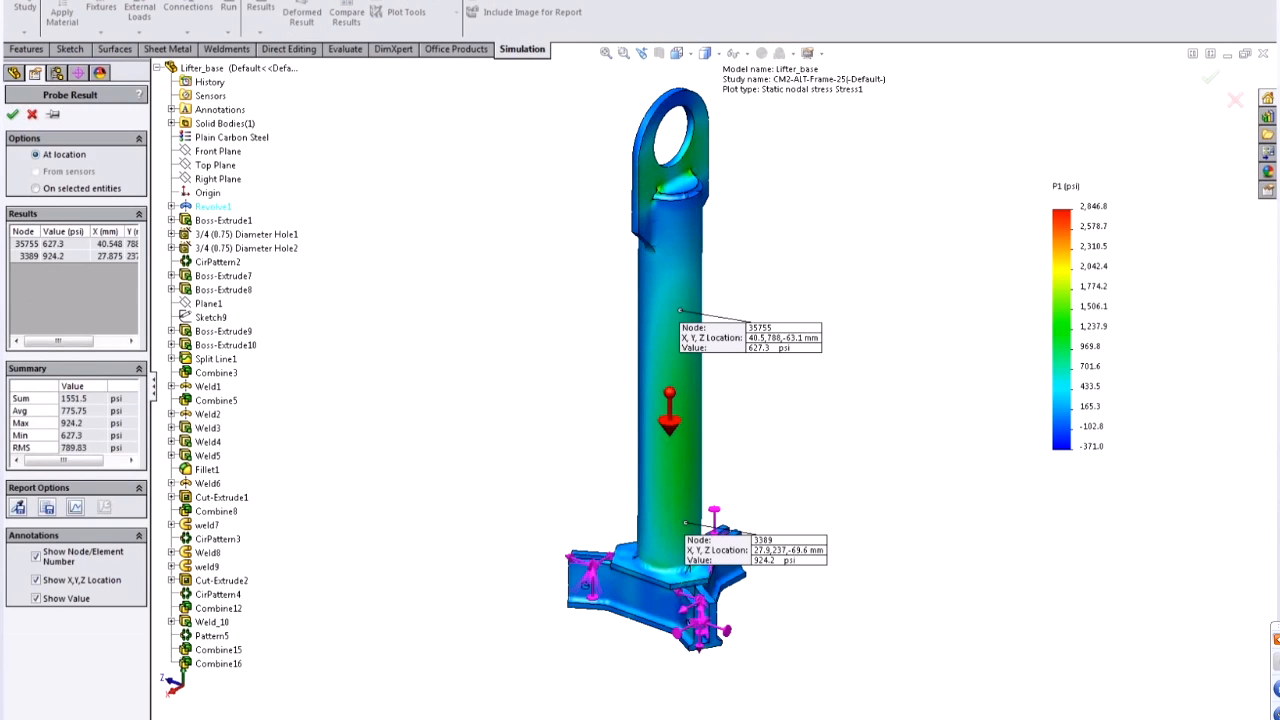
pyautogui.click(32, 114)
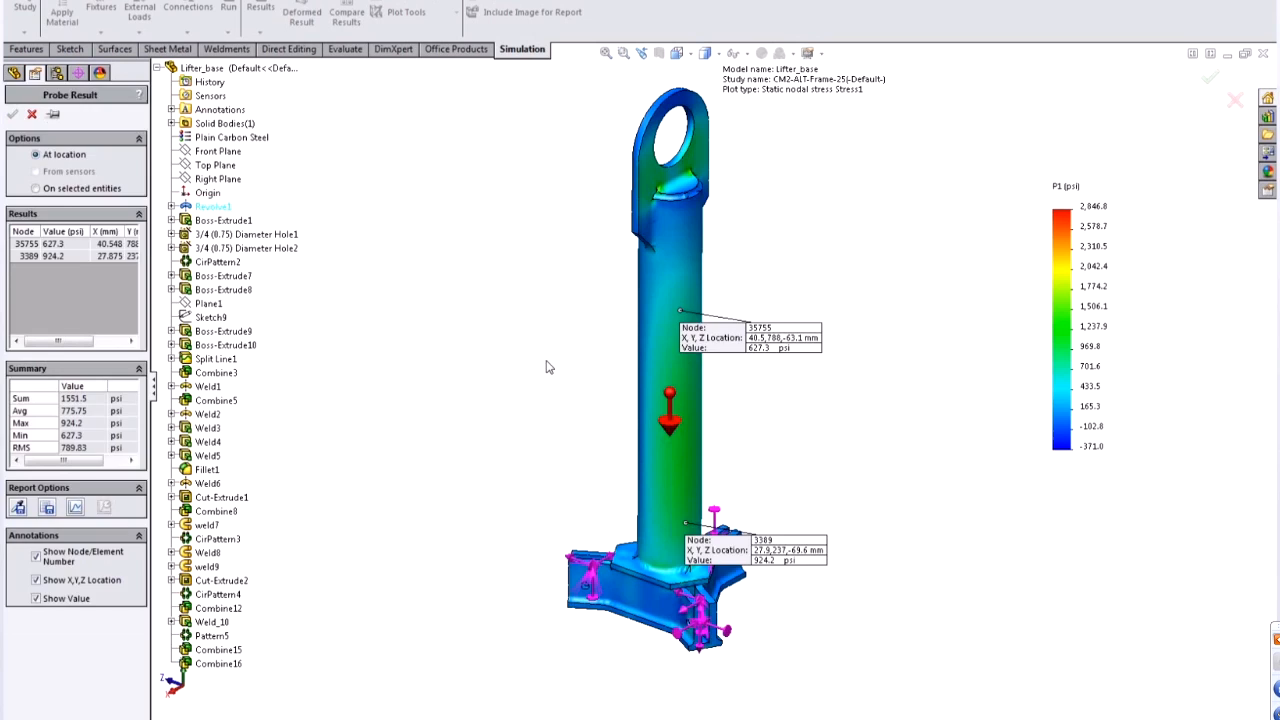
pyautogui.click(661, 288)
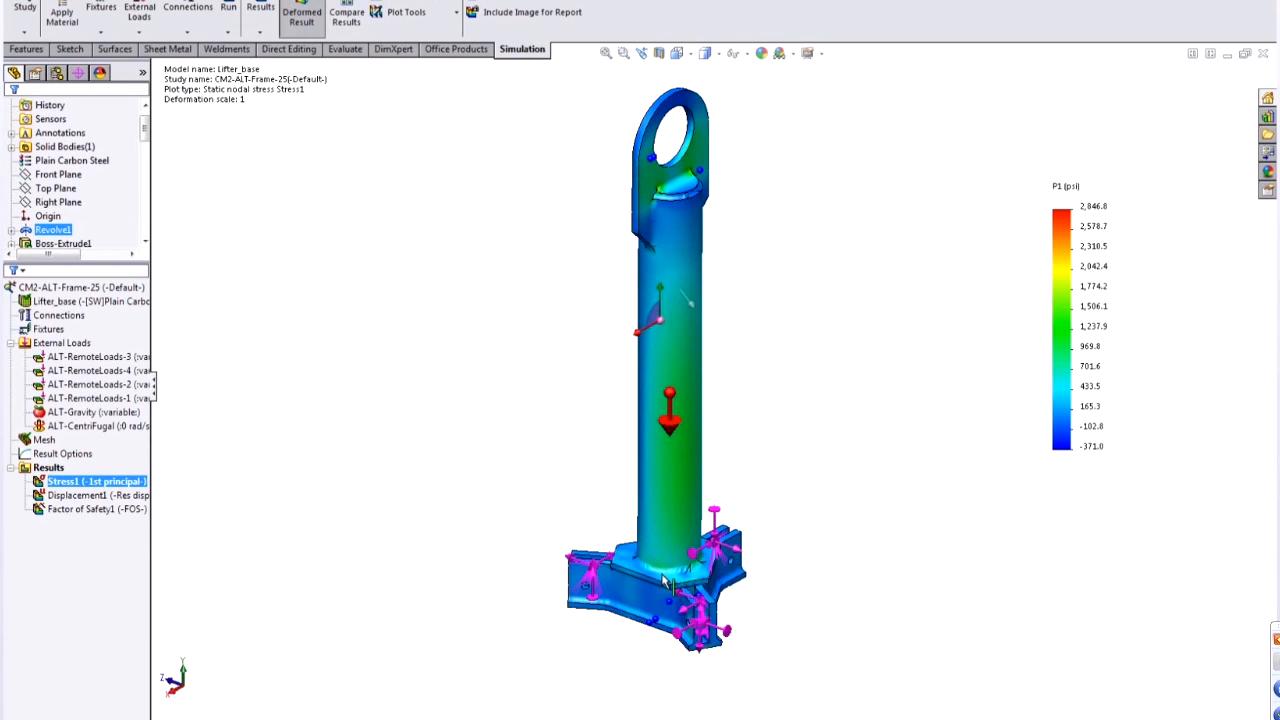
# - Examine the P1 principal stress plot around the lifter's eye and tube from another angle, and clear the selection
pyautogui.moveTo(659, 449); pyautogui.dragTo(718, 478, button='middle')
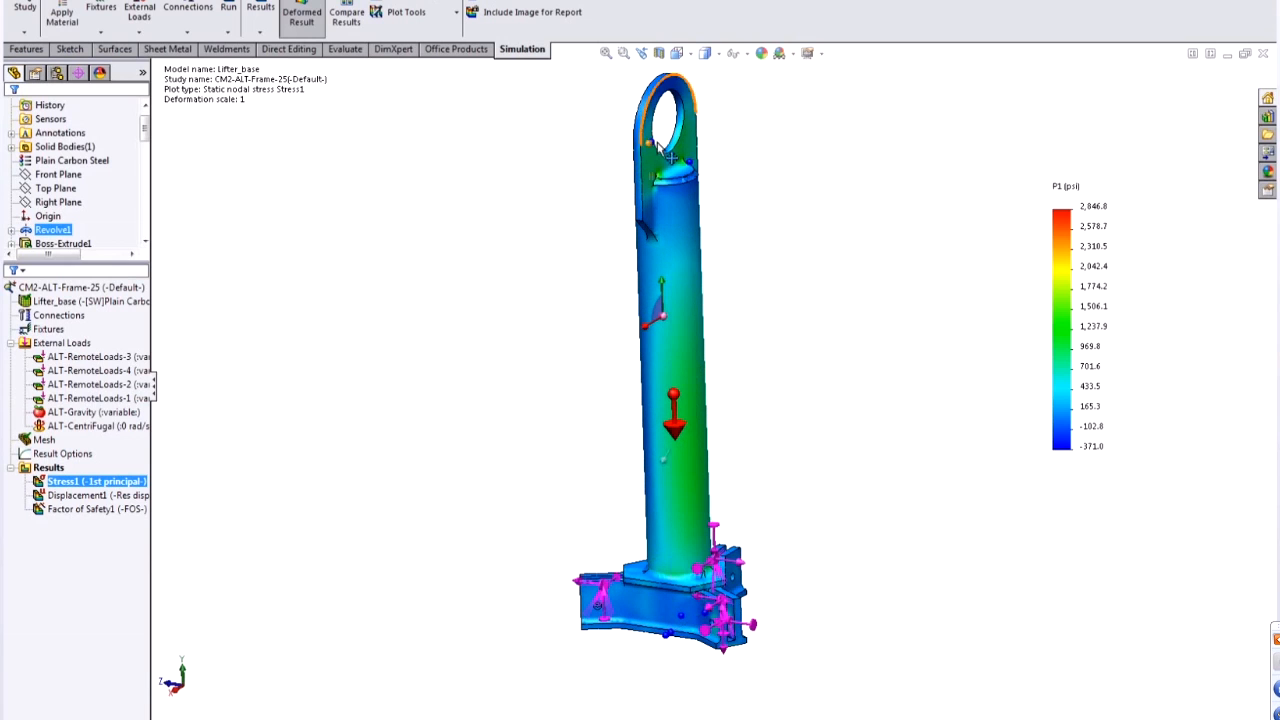
pyautogui.click(690, 148)
pyautogui.click(469, 400)
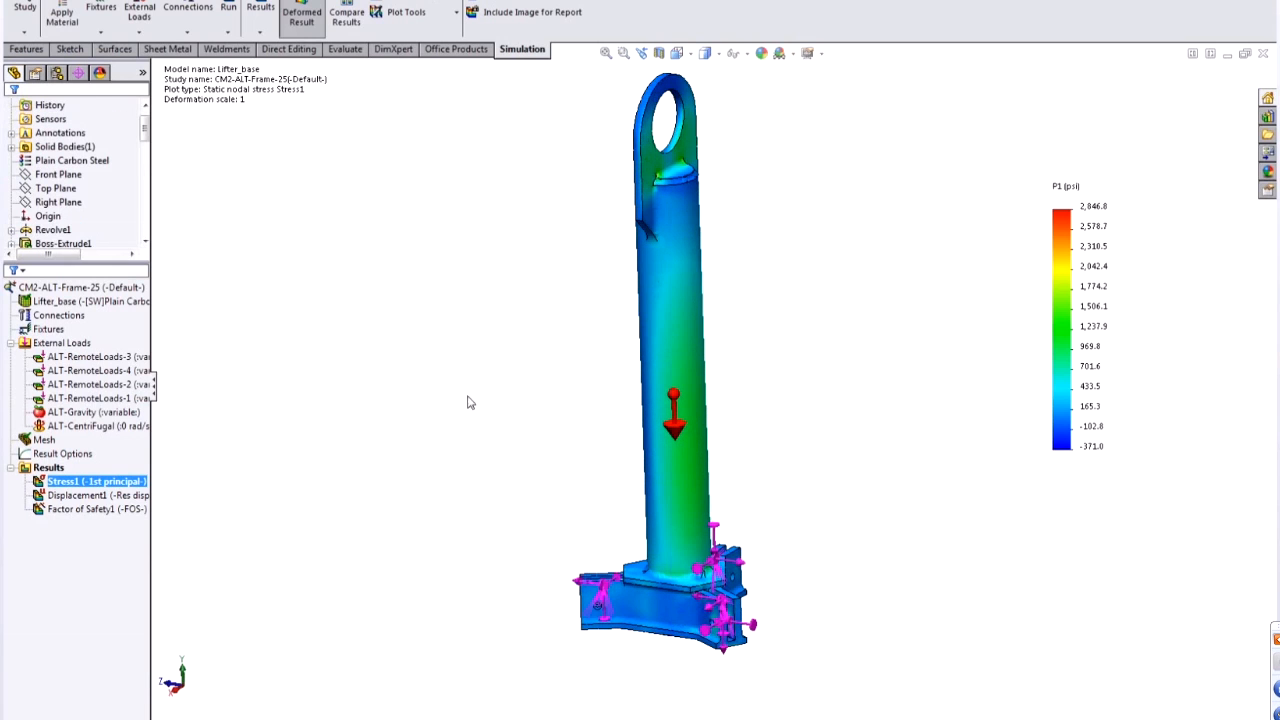
# - Return from the stress study to the Lifter_base model and close the part without saving, discarding its changes in the assembly
pyautogui.click(80, 718)
pyautogui.moveTo(510, 564); pyautogui.dragTo(648, 374, button='middle')
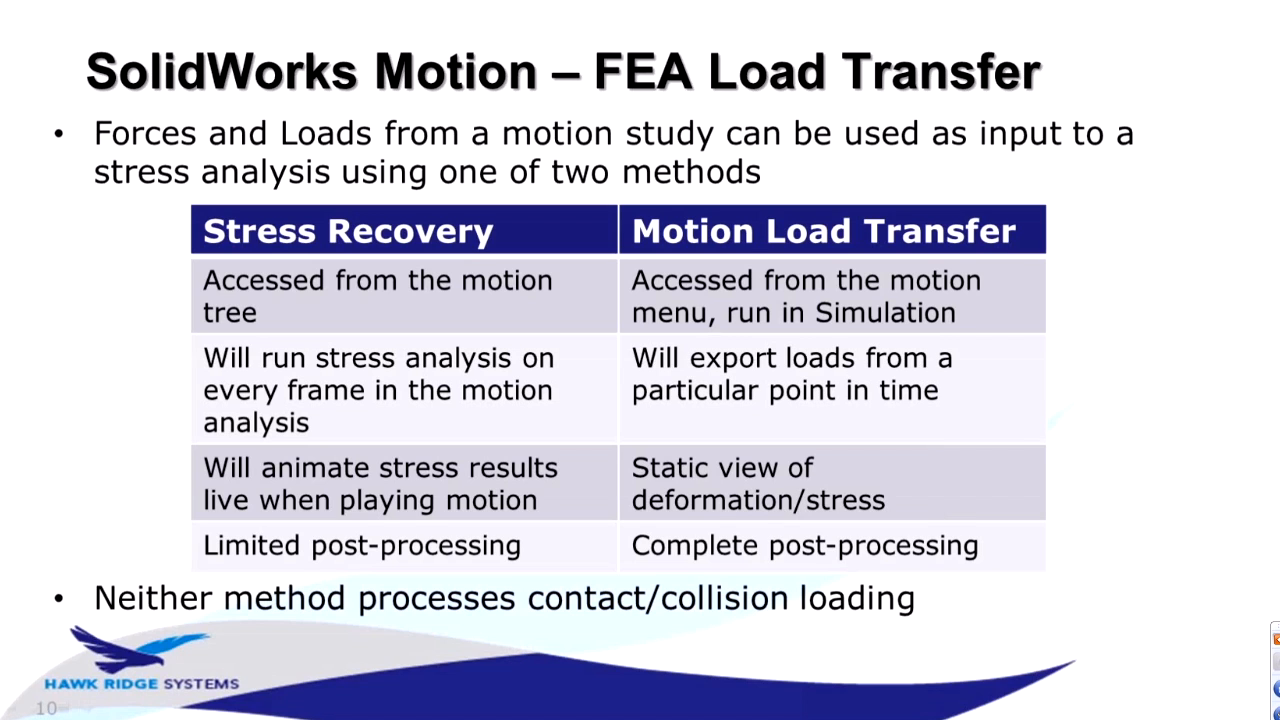
pyautogui.hotkey('alt', 'Tab')
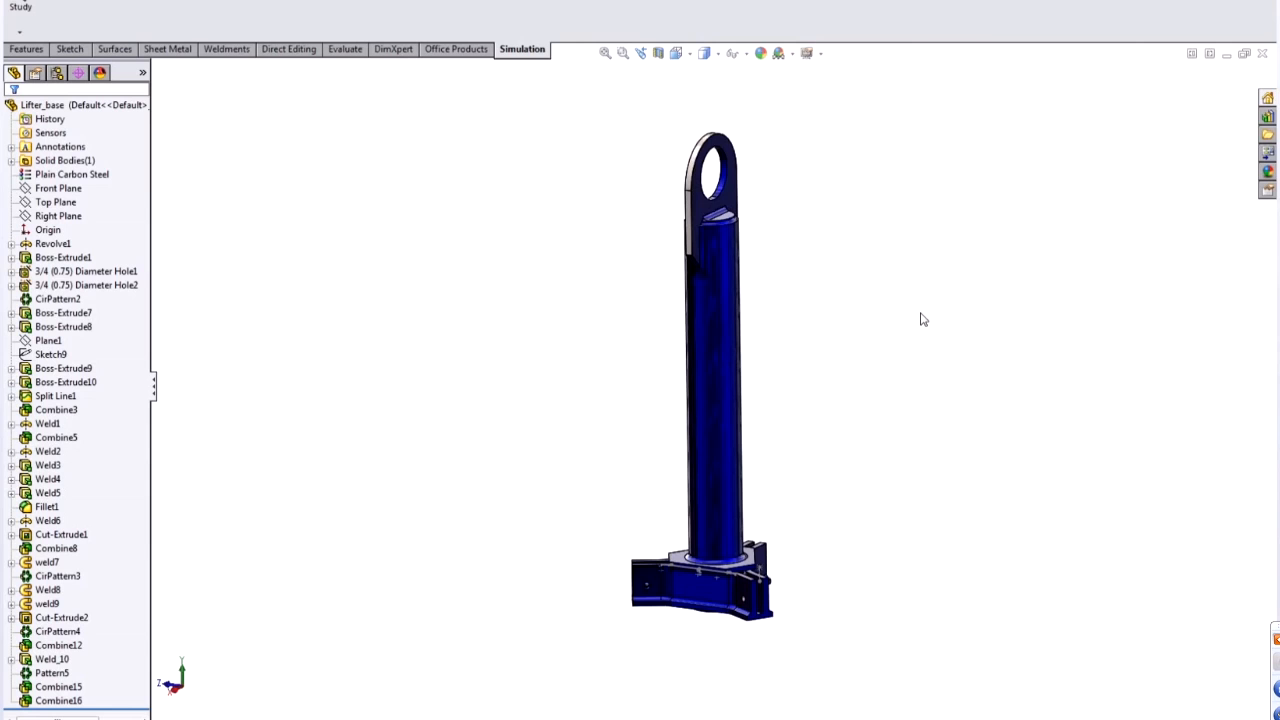
pyautogui.click(1262, 54)
pyautogui.click(684, 369)
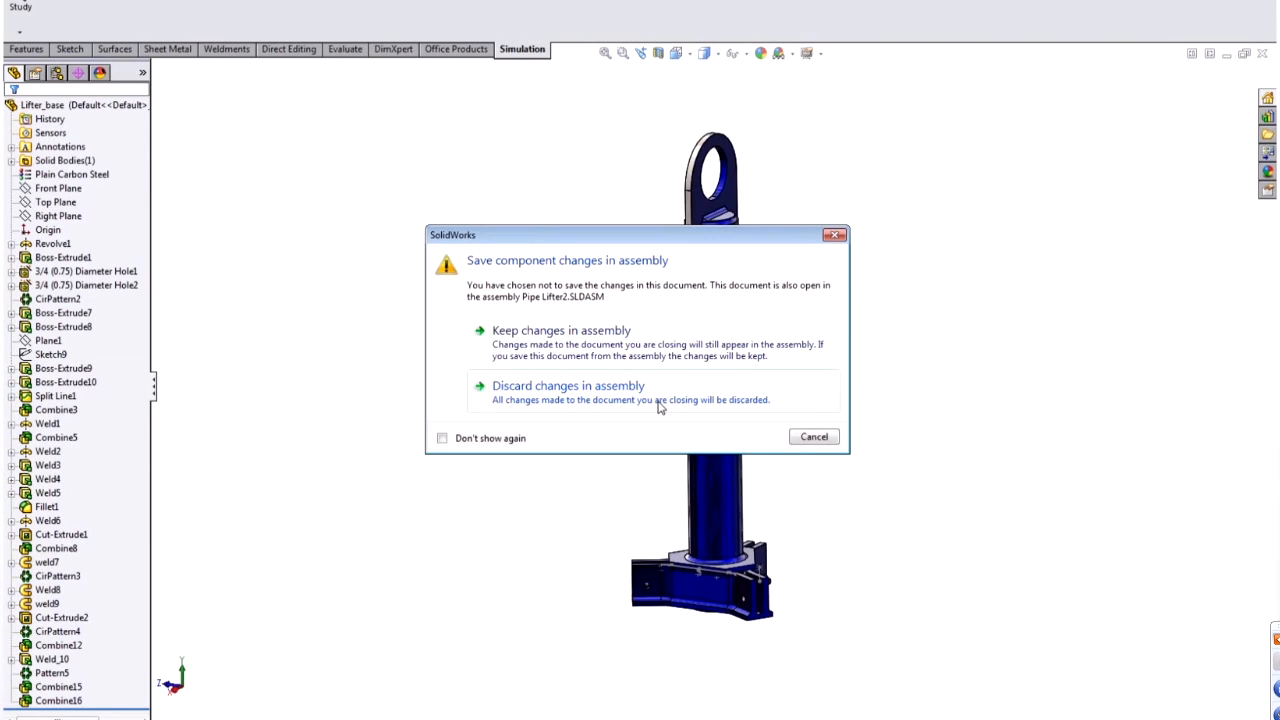
pyautogui.click(660, 400)
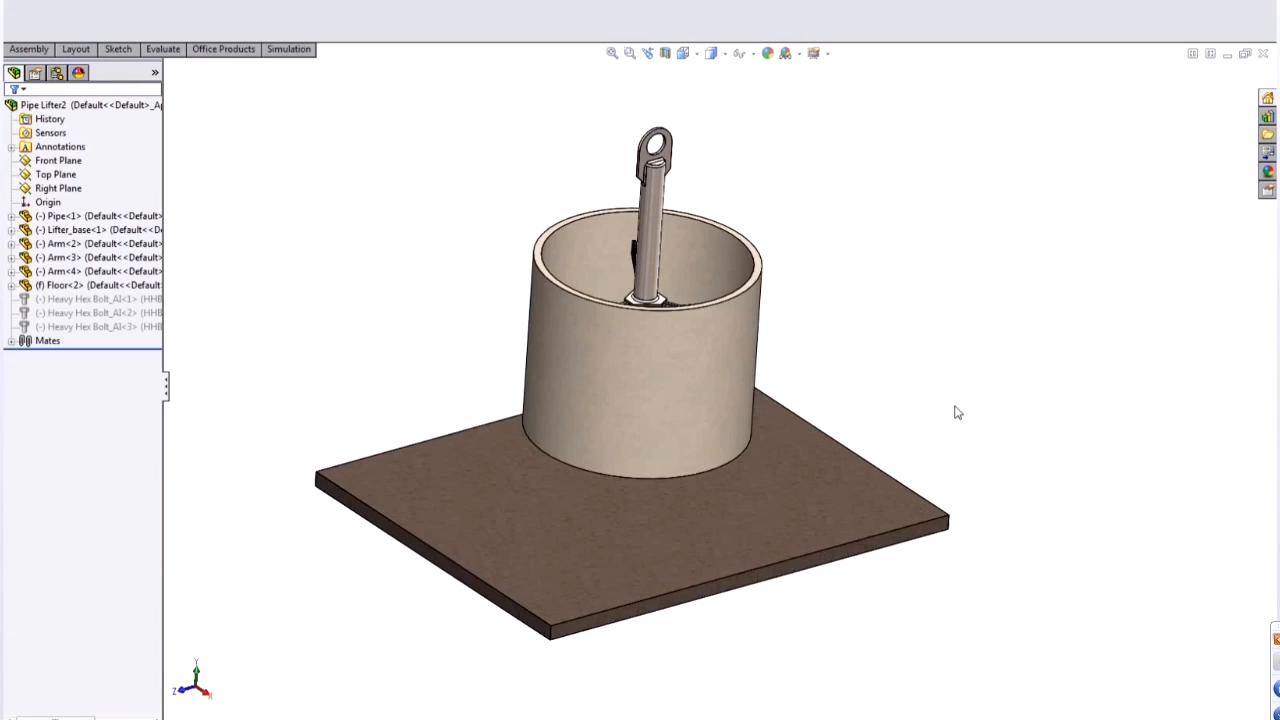
# - Select Arm<4> inside the pipe and examine how its toothed tip and hinge sit relative to the pipe wall and lifter base
pyautogui.scroll(-2, 669, 297)
pyautogui.moveTo(702, 309); pyautogui.dragTo(724, 426, button='middle')
pyautogui.scroll(-4, 733, 340)
pyautogui.click(733, 340)
pyautogui.moveTo(733, 340); pyautogui.dragTo(1011, 417, button='middle')
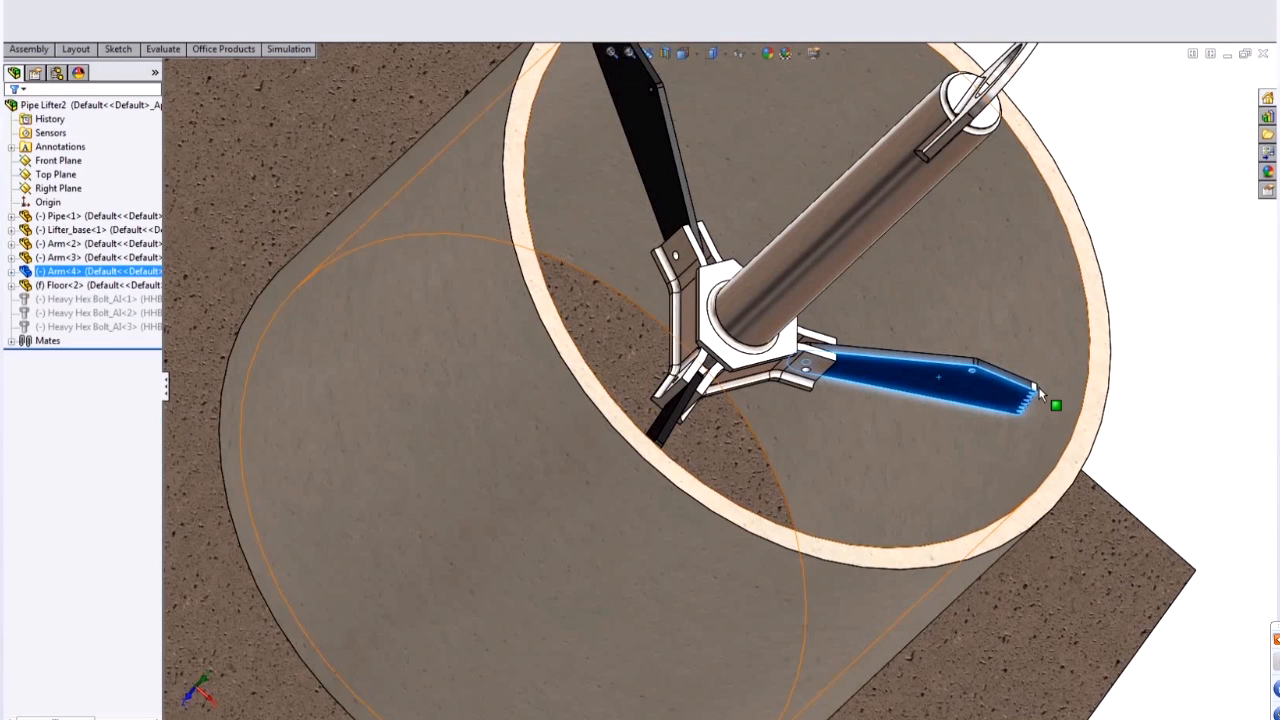
pyautogui.moveTo(1039, 381); pyautogui.dragTo(900, 314, button='middle')
pyautogui.scroll(1, 882, 302)
pyautogui.scroll(1, 924, 305)
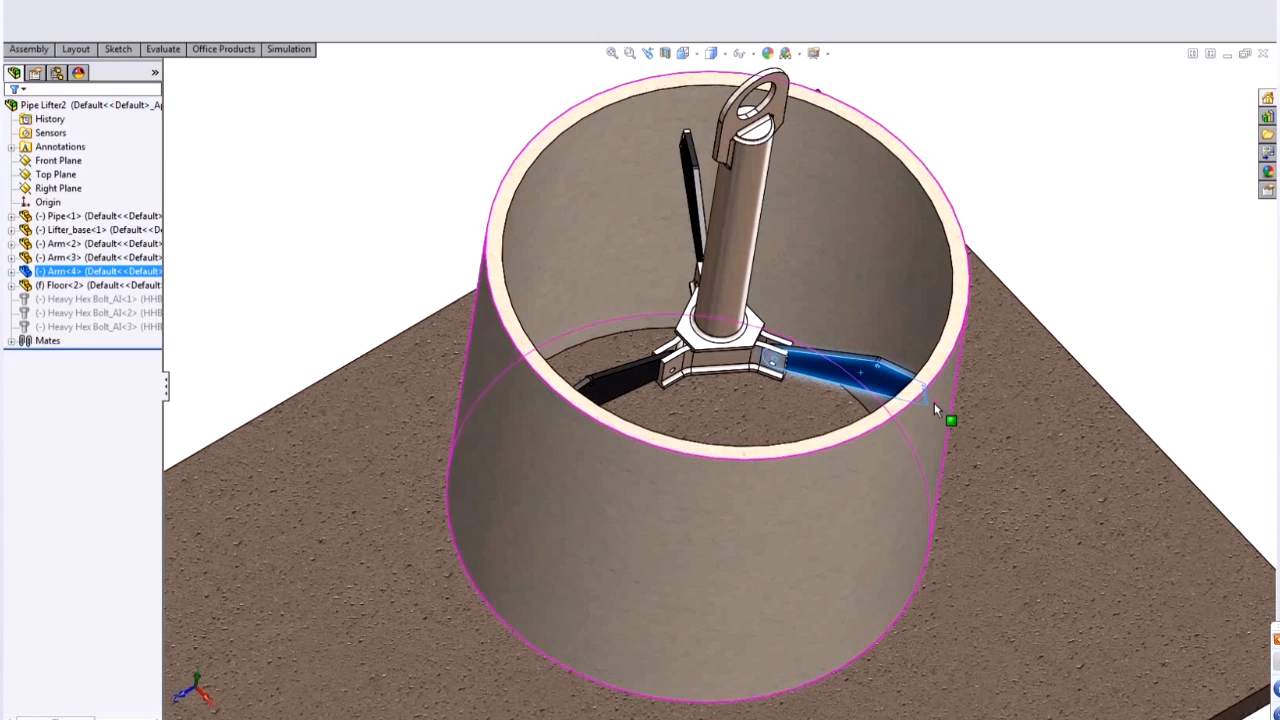
pyautogui.moveTo(934, 402); pyautogui.dragTo(910, 392, button='middle')
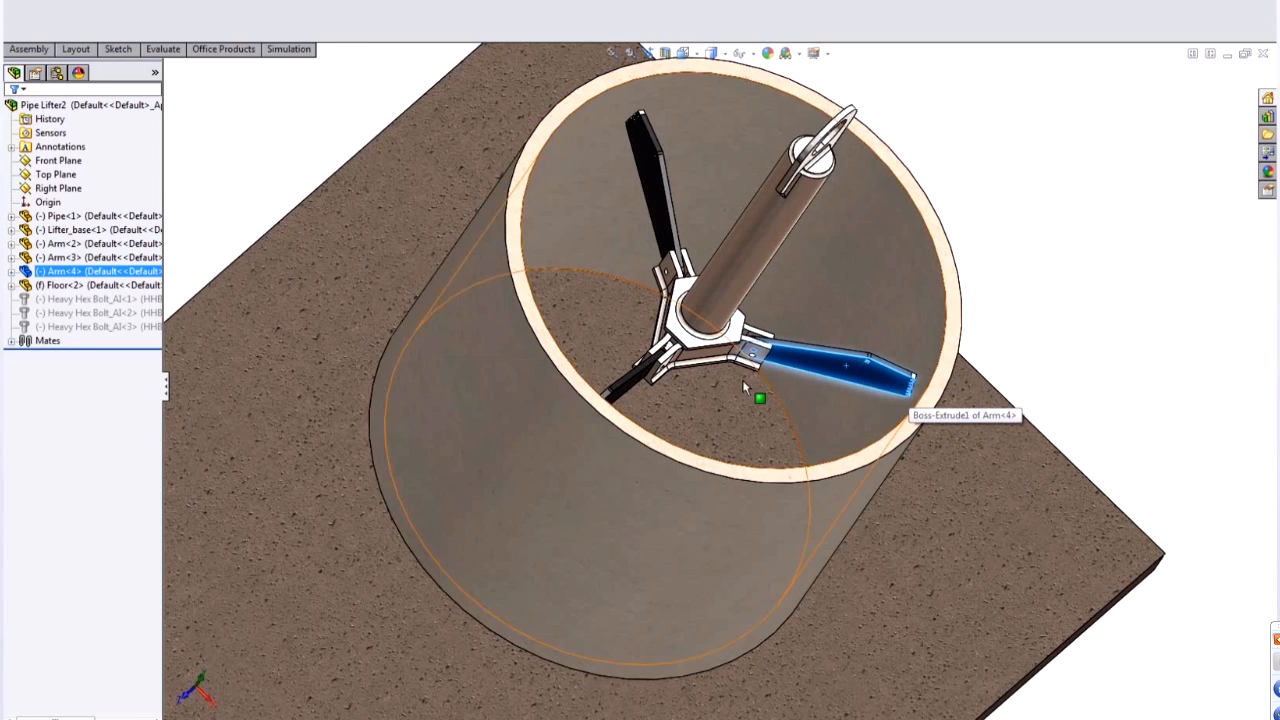
pyautogui.hotkey('ctrl', '7')
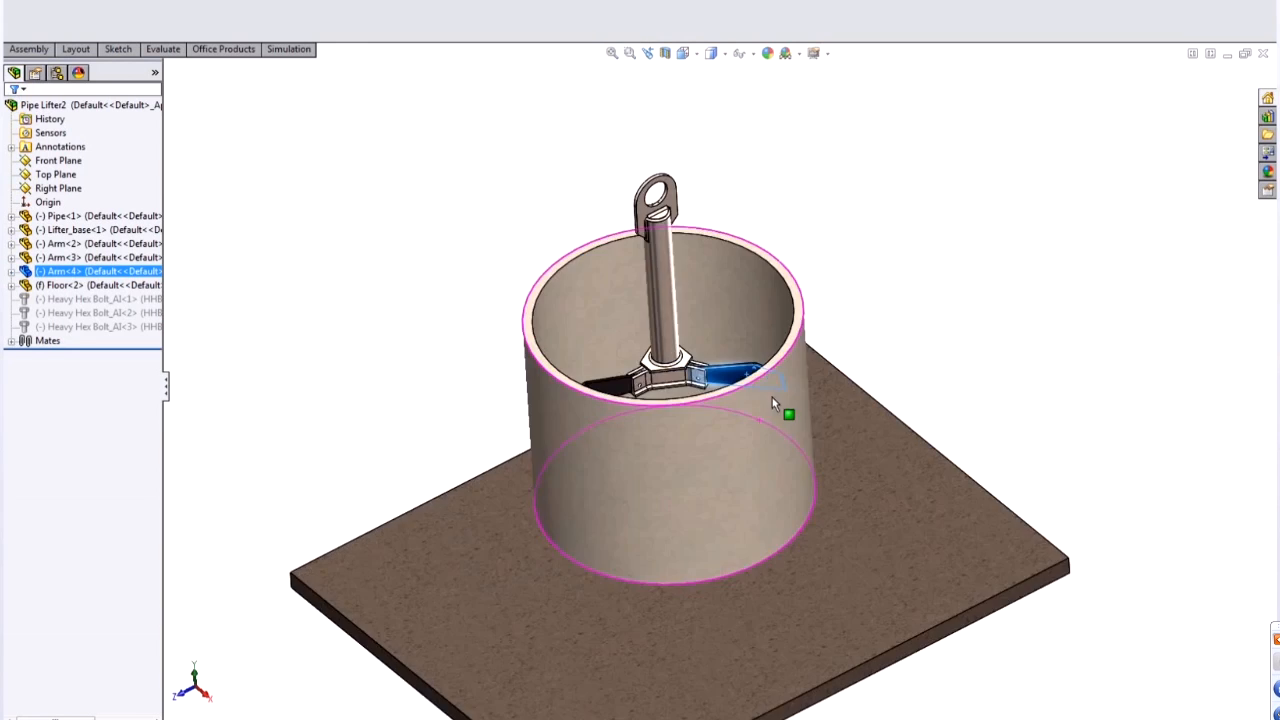
pyautogui.keyDown('shift'); pyautogui.moveTo(772, 397); pyautogui.dragTo(718, 489, button='middle'); pyautogui.keyUp('shift')
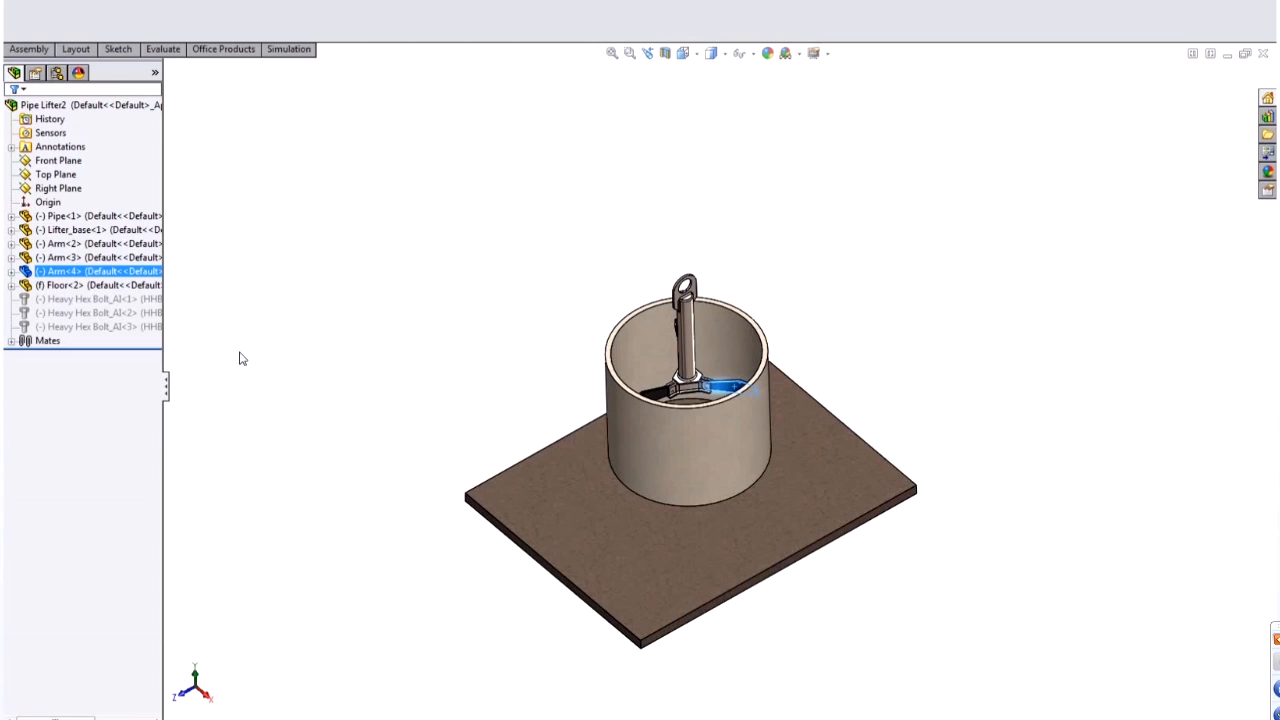
pyautogui.click(280, 372)
pyautogui.scroll(-1, 806, 632)
pyautogui.moveTo(606, 427); pyautogui.dragTo(500, 329, button='middle')
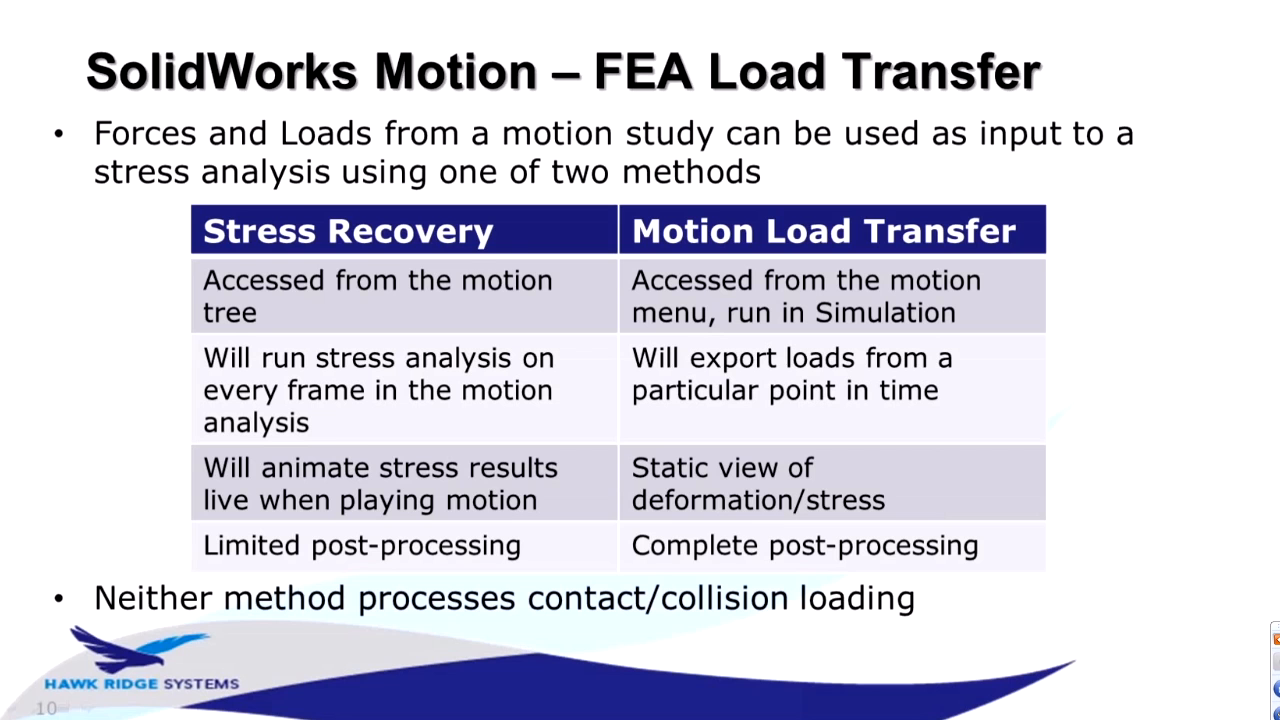
pyautogui.click(380, 502)
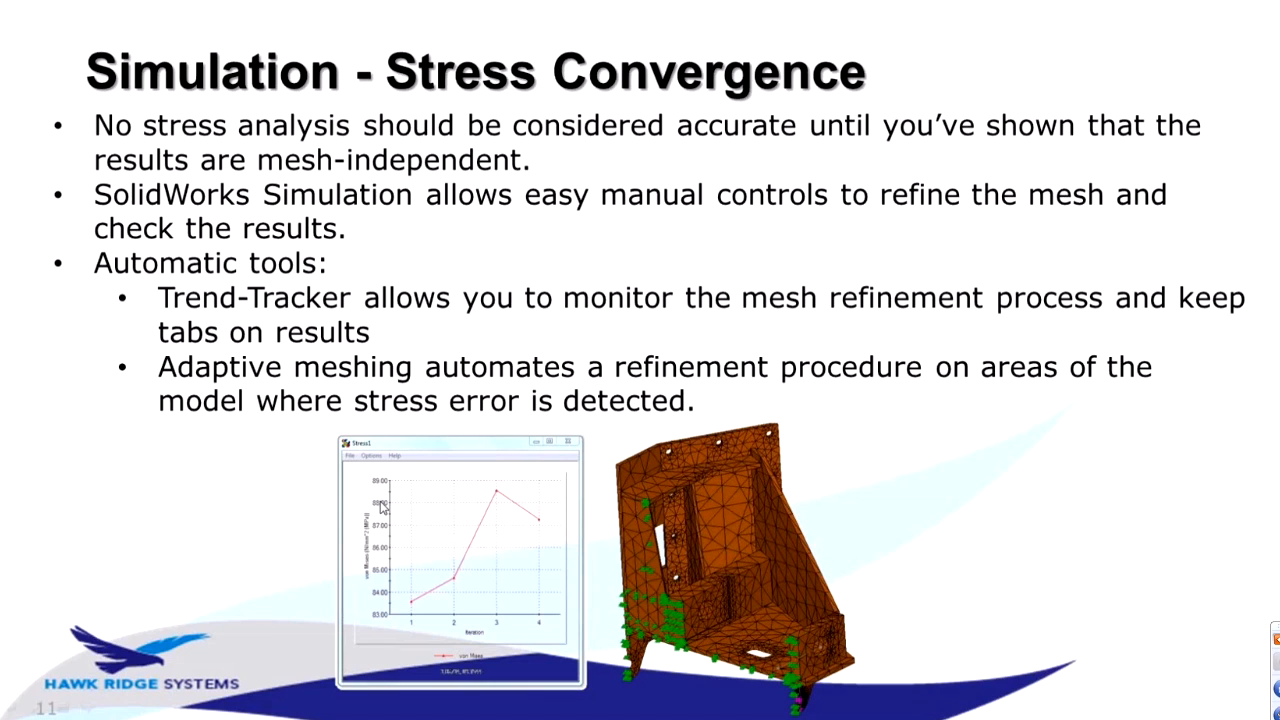
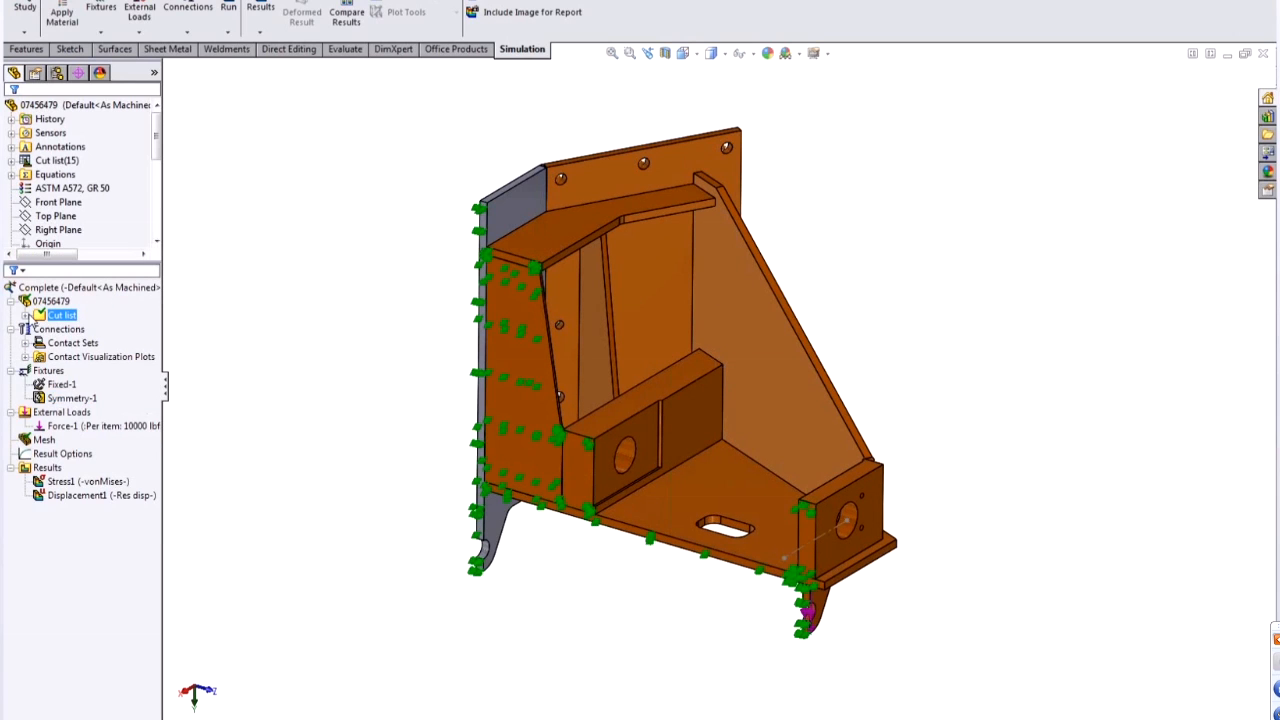
# - Expand the Complete study's cut list and examine the faces used by Fixed-1, Symmetry-1 and the Force-1 load
pyautogui.click(25, 315)
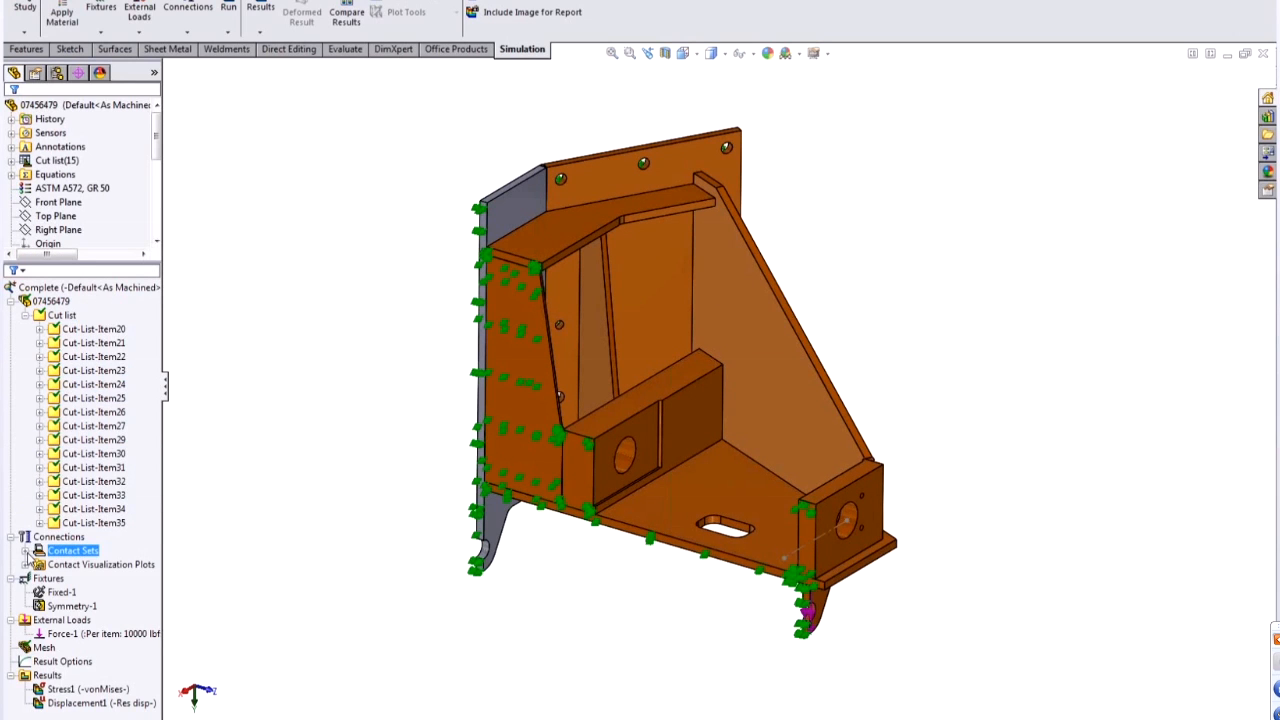
pyautogui.click(44, 606)
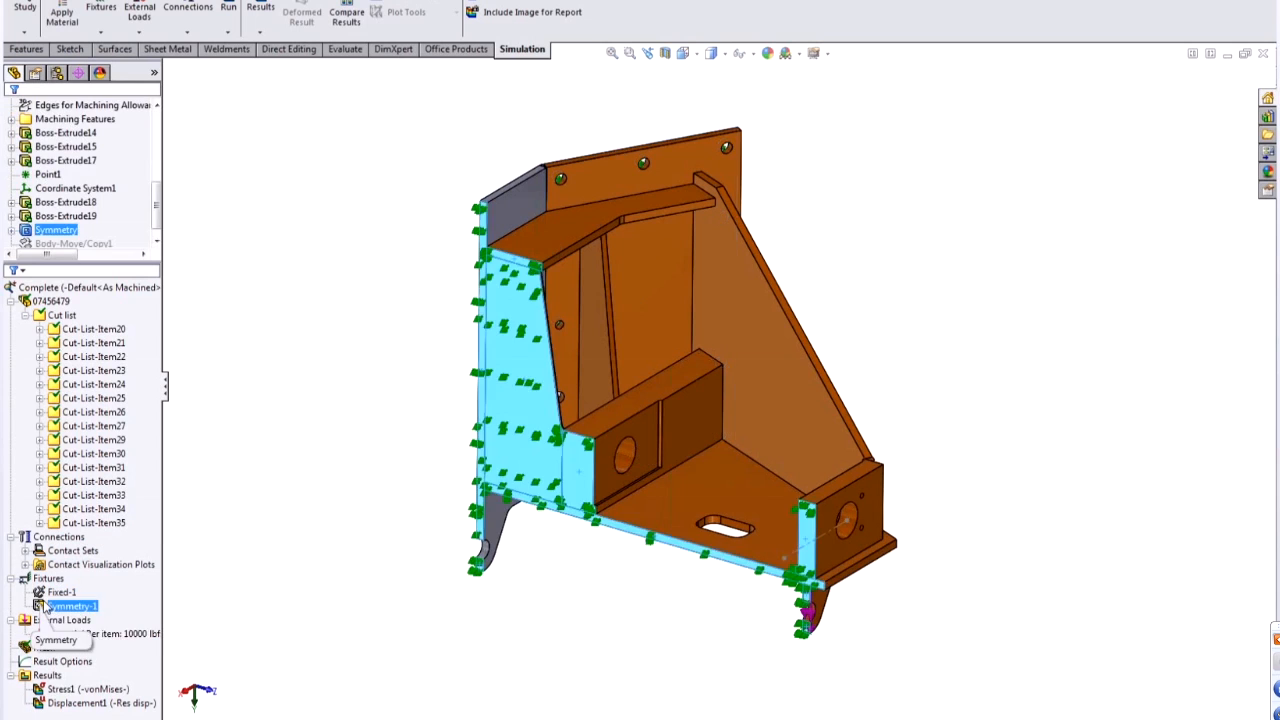
pyautogui.click(62, 594)
pyautogui.click(64, 606)
pyautogui.click(290, 639)
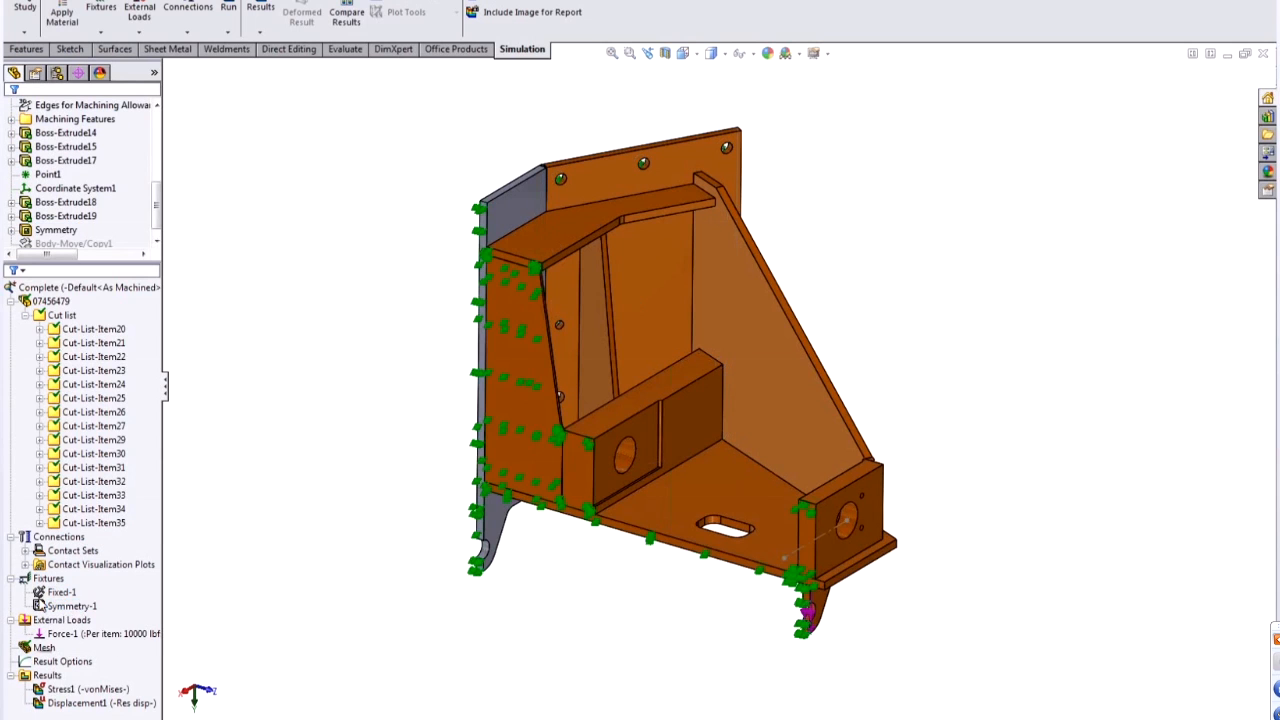
pyautogui.click(60, 592)
pyautogui.keyDown('ctrl'); pyautogui.click(72, 606); pyautogui.keyUp('ctrl')
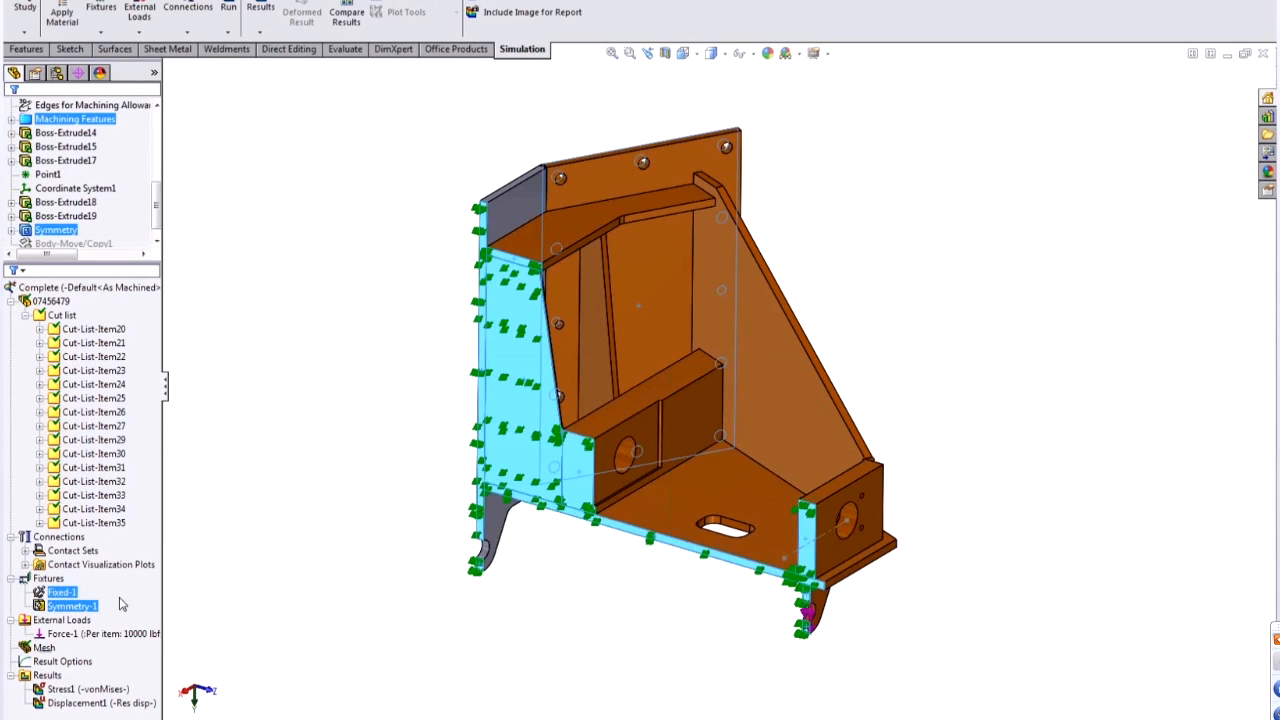
pyautogui.click(272, 622)
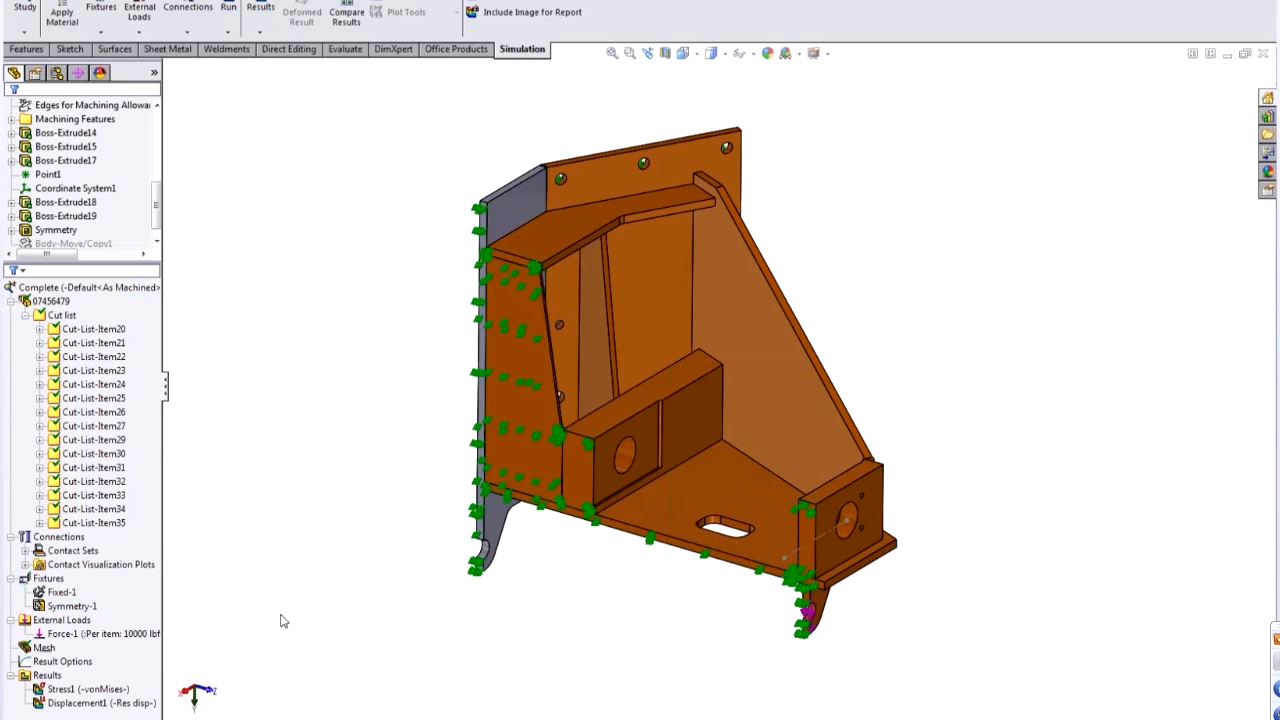
pyautogui.click(60, 634)
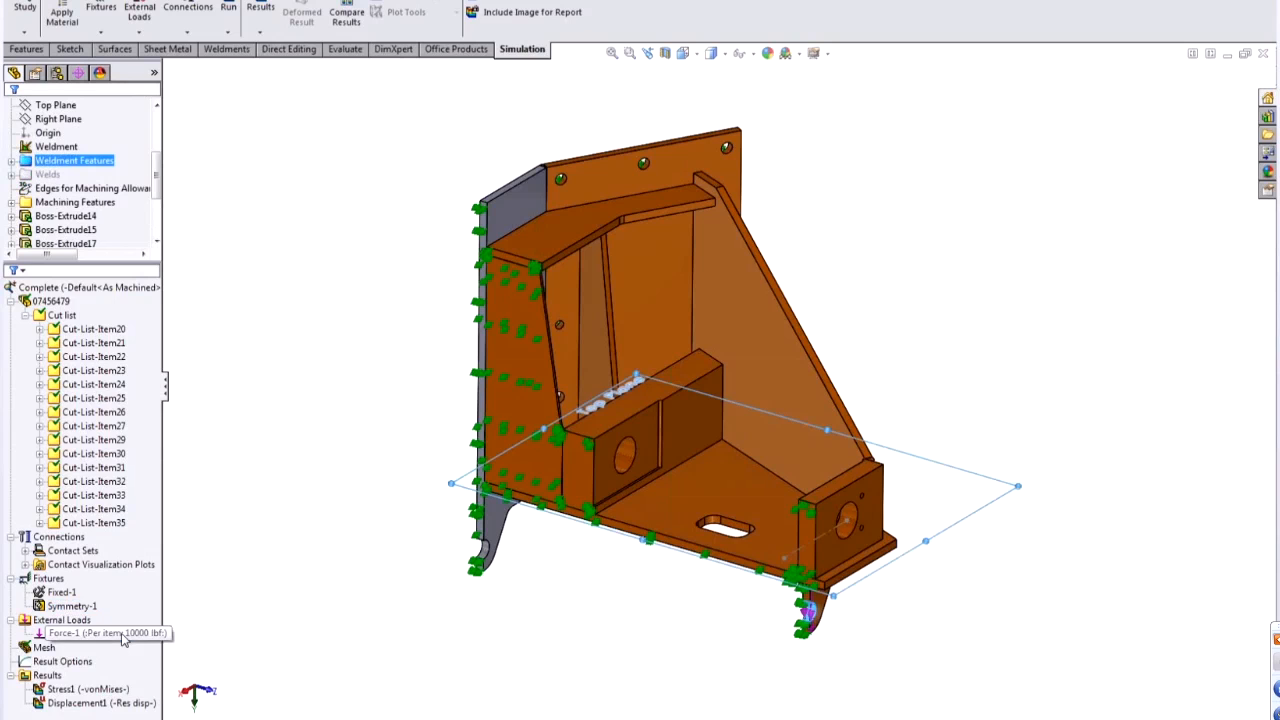
pyautogui.click(296, 692)
# - Run the Complete study to solve its von Mises stress results
pyautogui.click(74, 288)
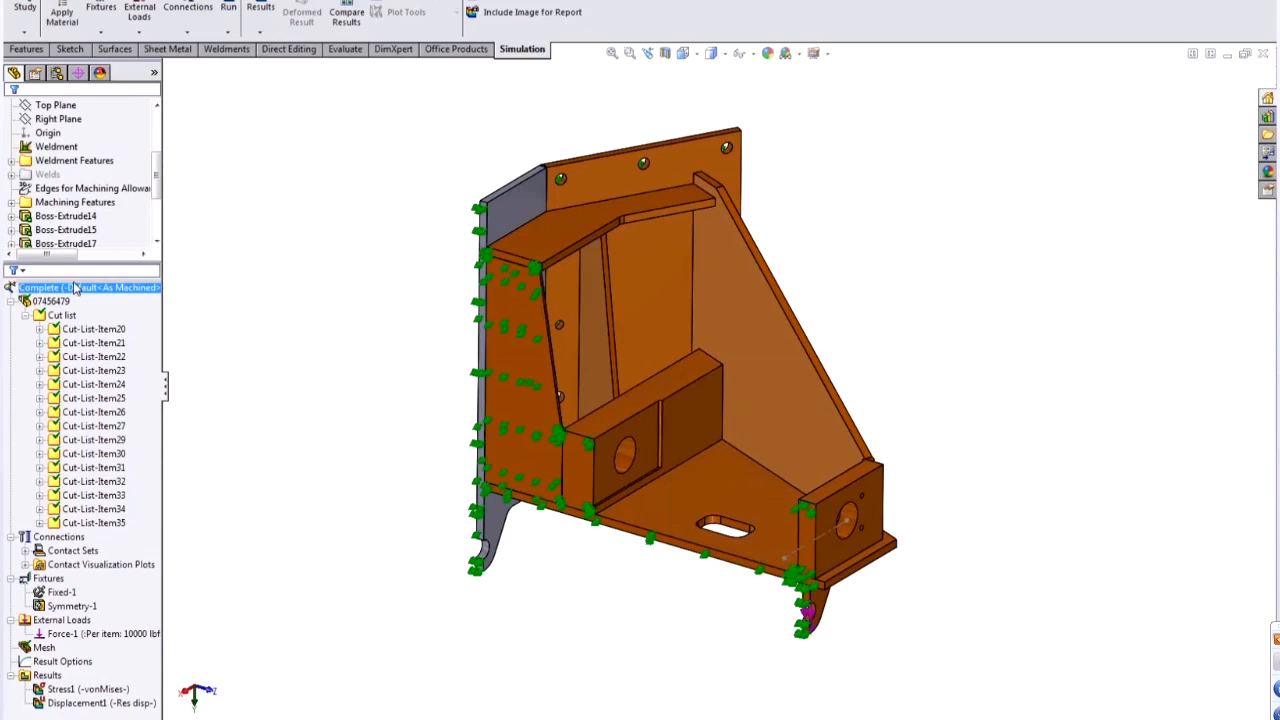
pyautogui.rightClick(78, 291)
pyautogui.click(138, 299)
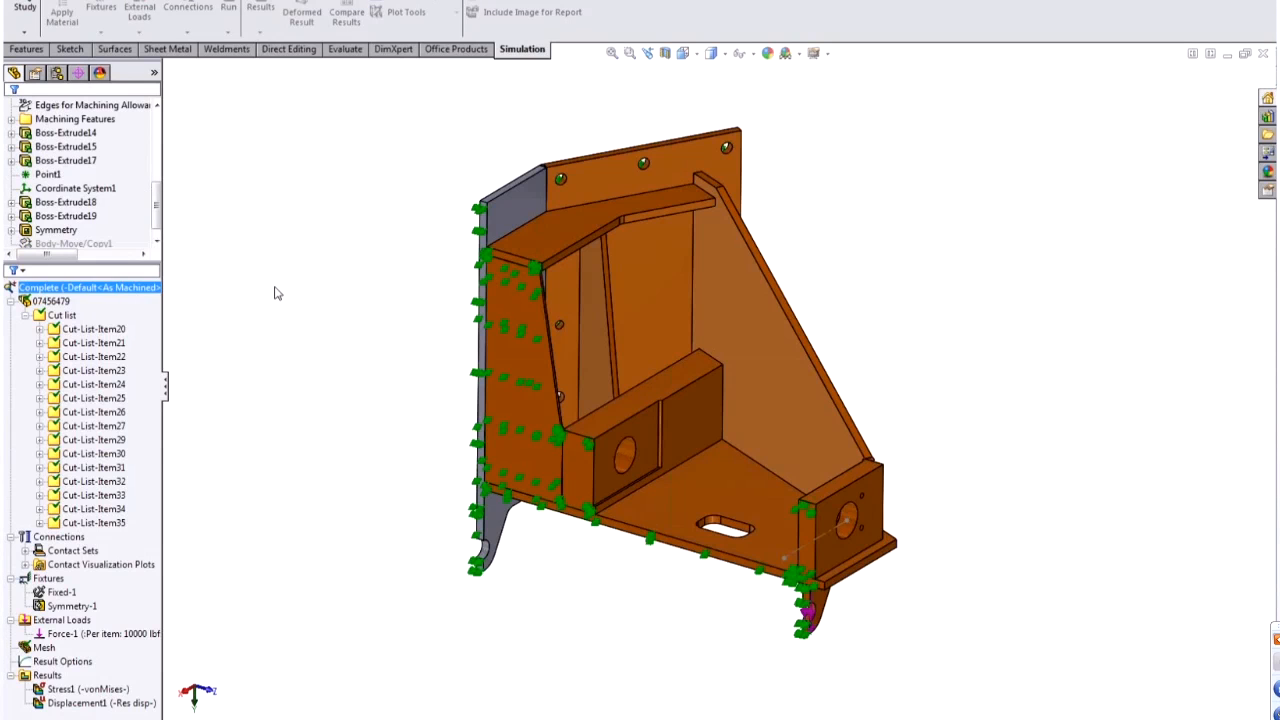
pyautogui.moveTo(651, 654); pyautogui.dragTo(629, 533, button='middle')
pyautogui.rightClick(44, 647)
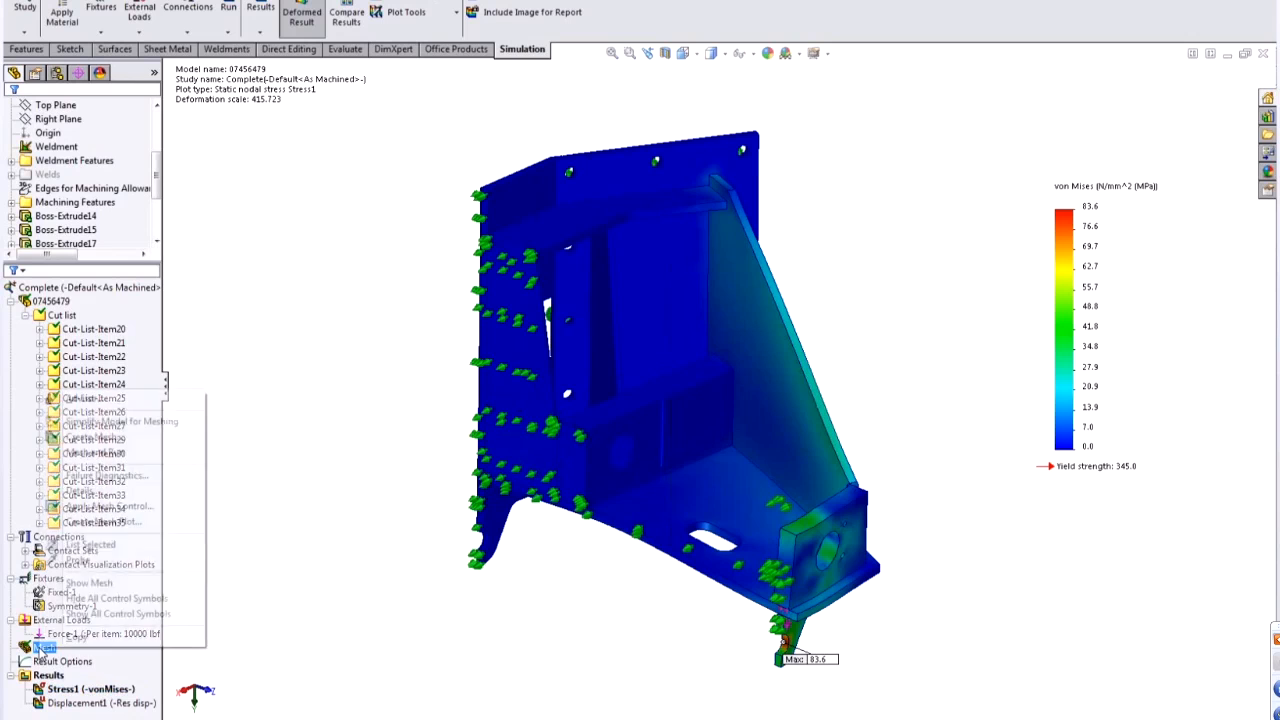
pyautogui.click(95, 437)
pyautogui.click(674, 402)
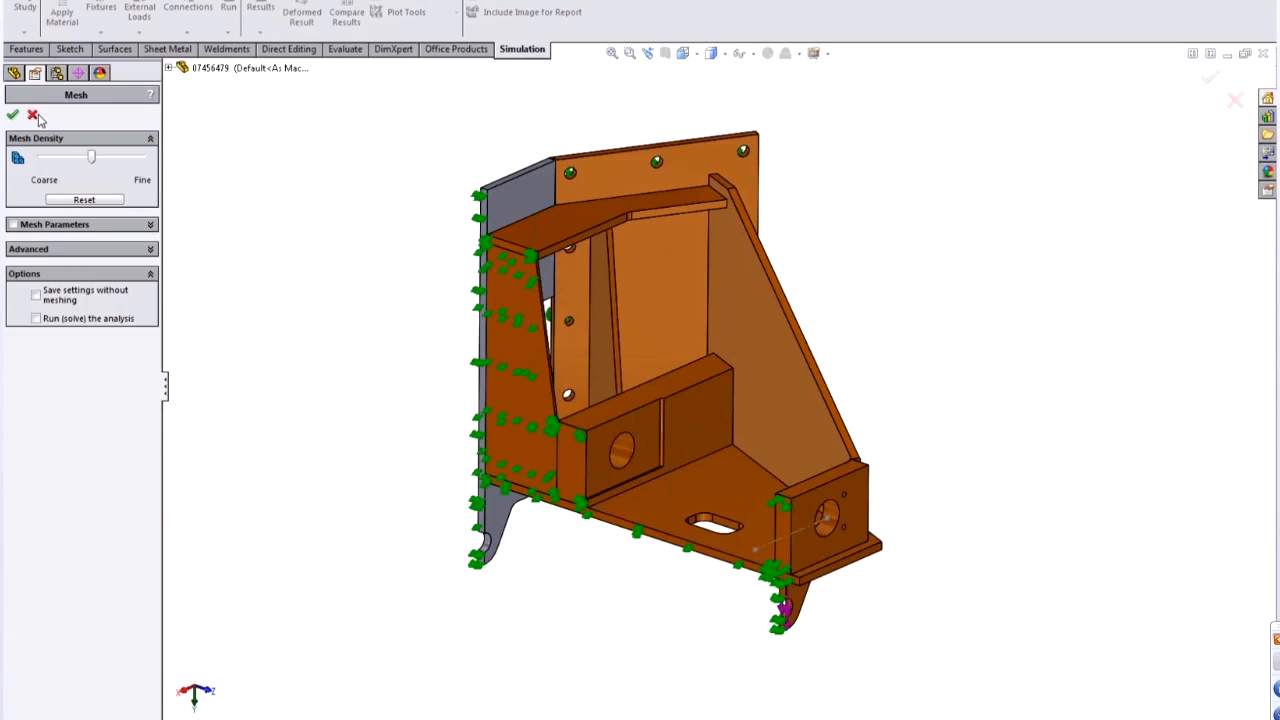
pyautogui.click(33, 116)
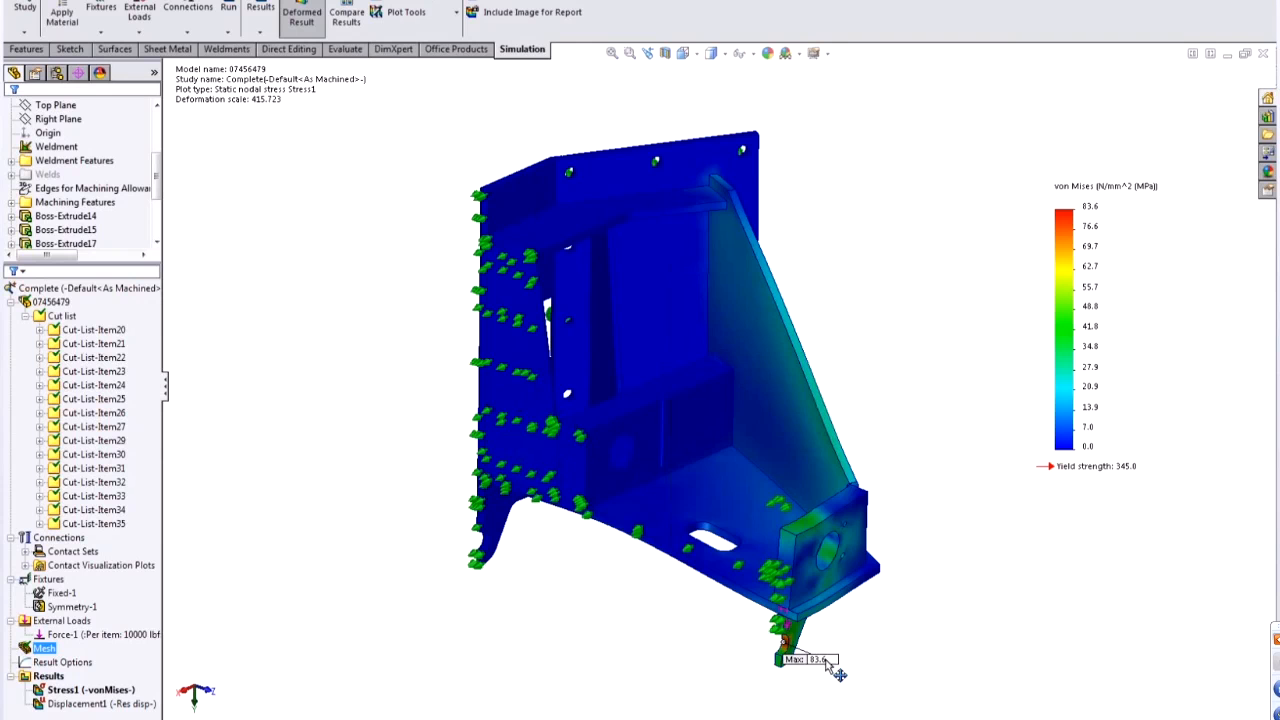
# - Remesh the Complete study with a finer mesh density, accepting deletion of the existing results
pyautogui.scroll(-3, 775, 660)
pyautogui.scroll(5, 805, 623)
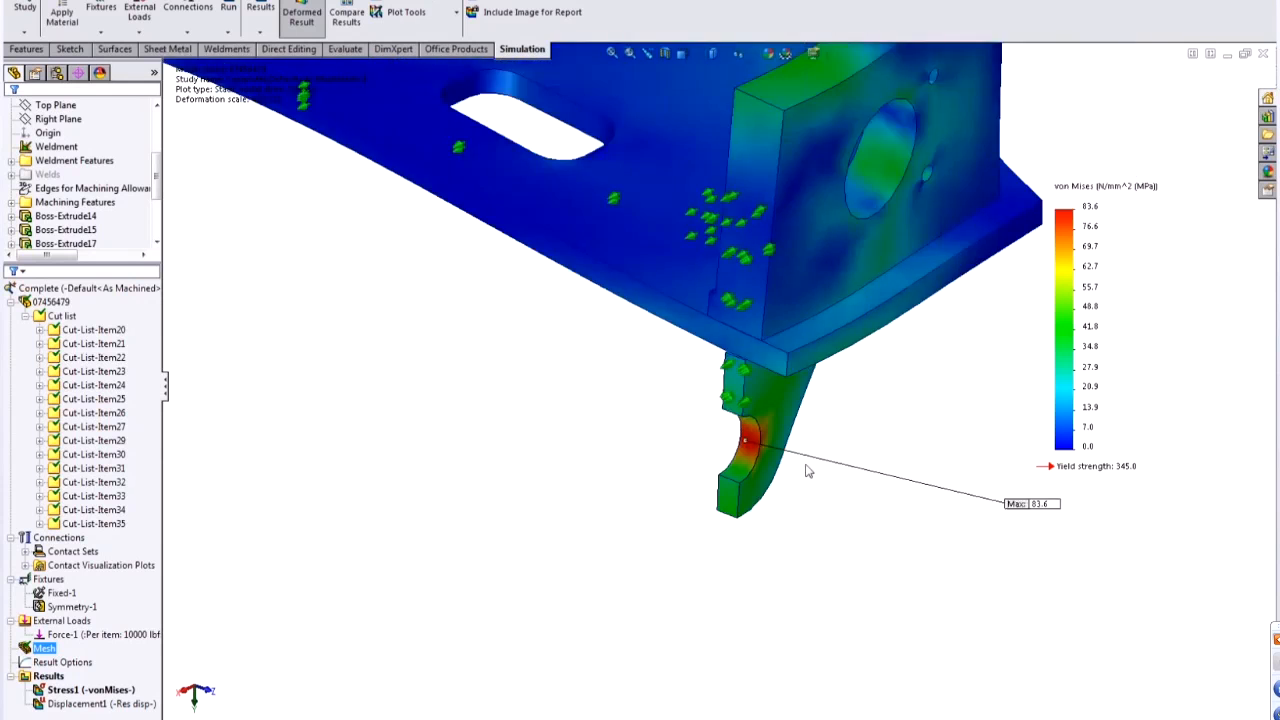
pyautogui.scroll(-1, 673, 360)
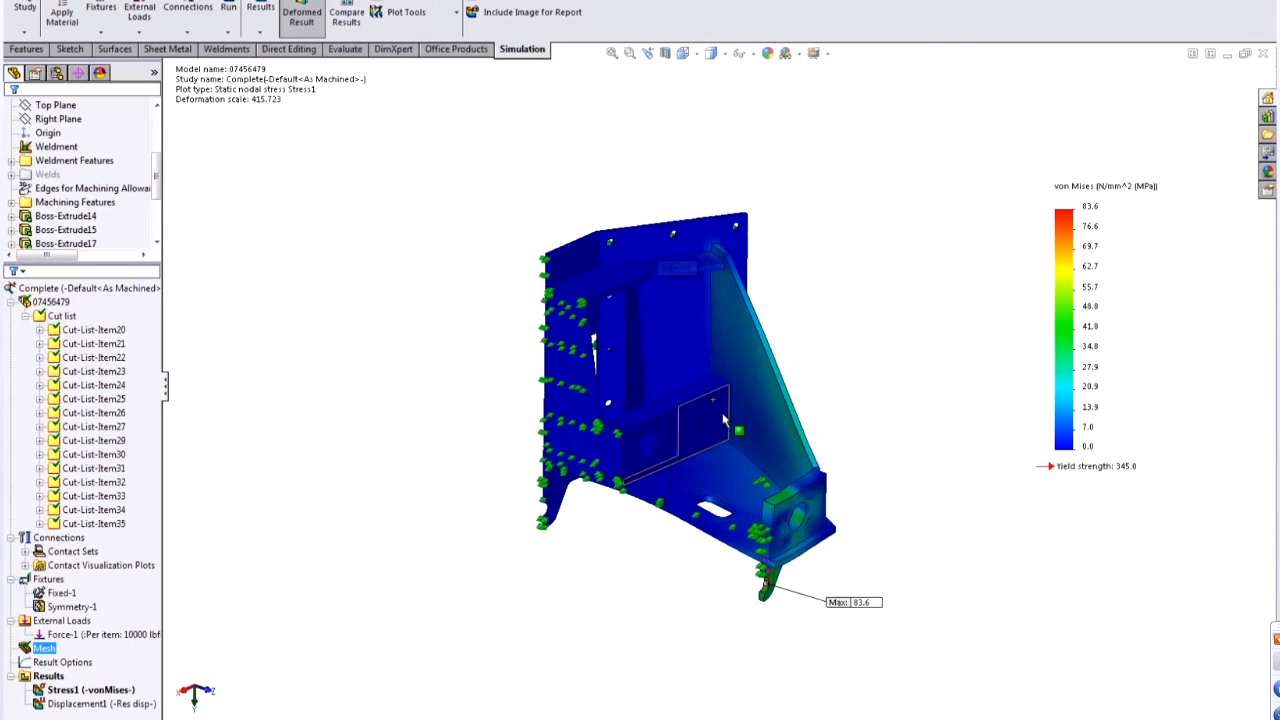
pyautogui.rightClick(44, 648)
pyautogui.click(159, 446)
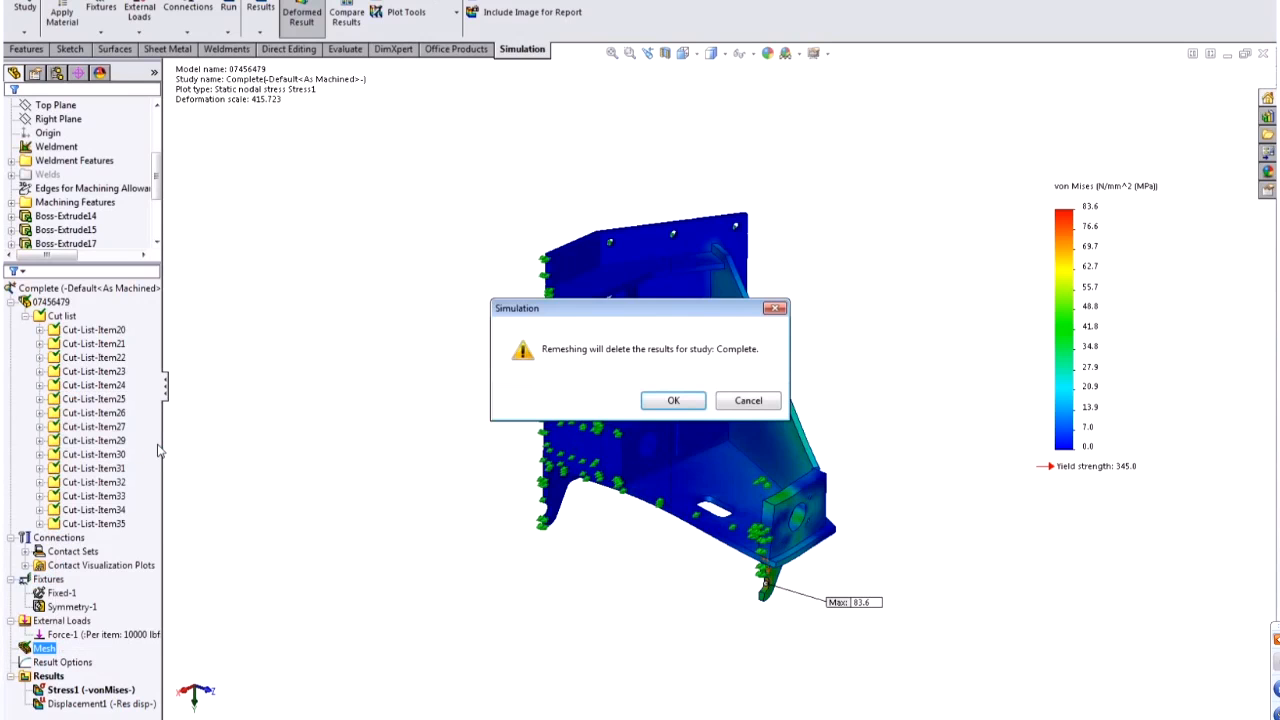
pyautogui.click(668, 401)
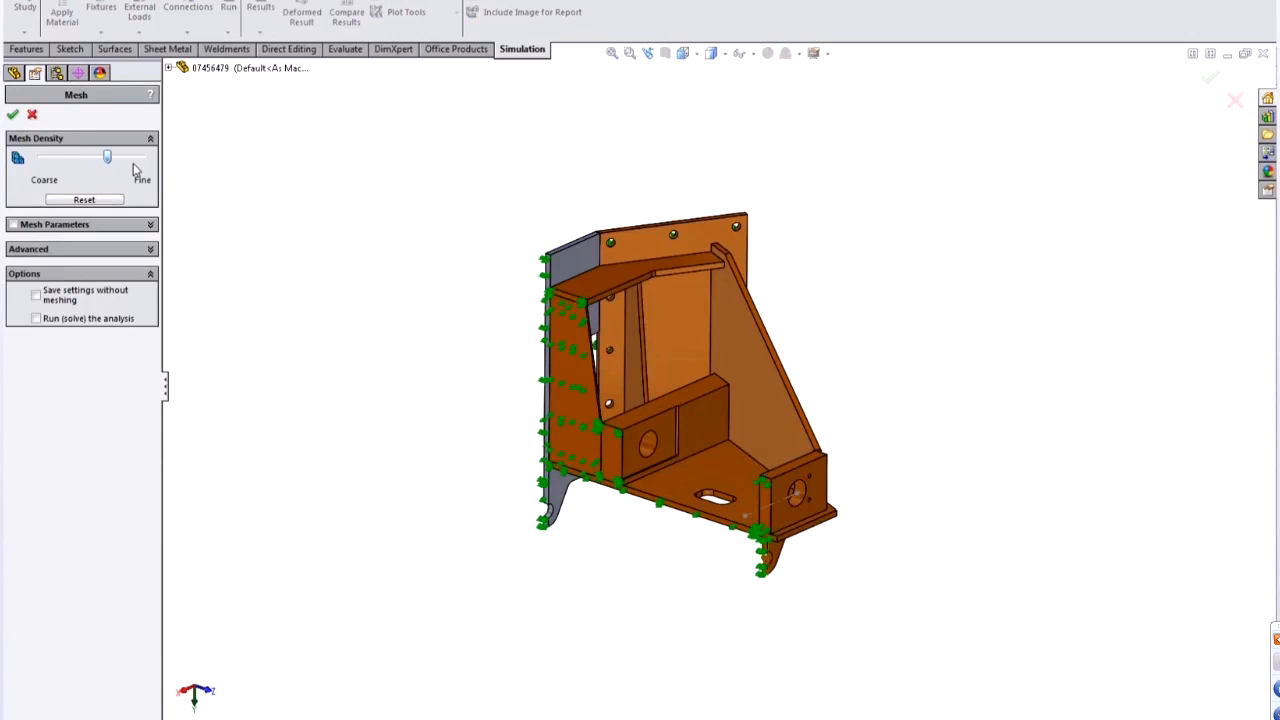
pyautogui.click(97, 228)
pyautogui.click(12, 114)
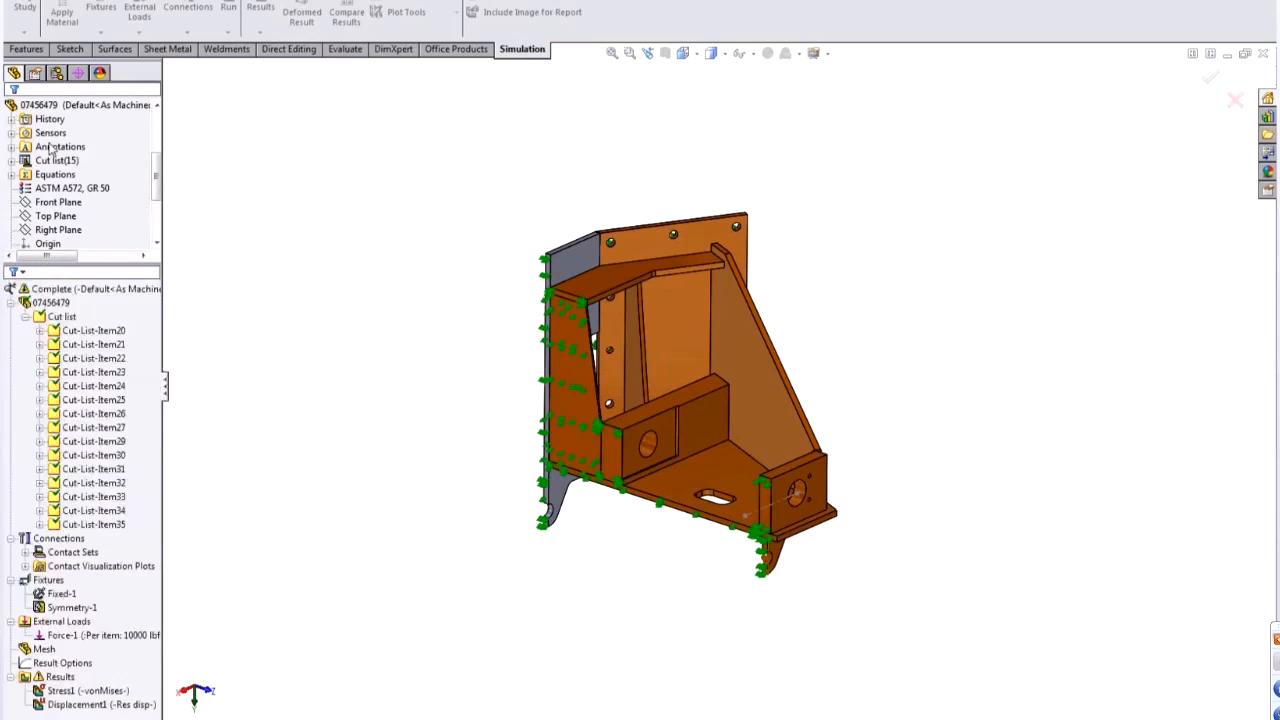
# - Run the Complete study again on the refined mesh
pyautogui.click(113, 289)
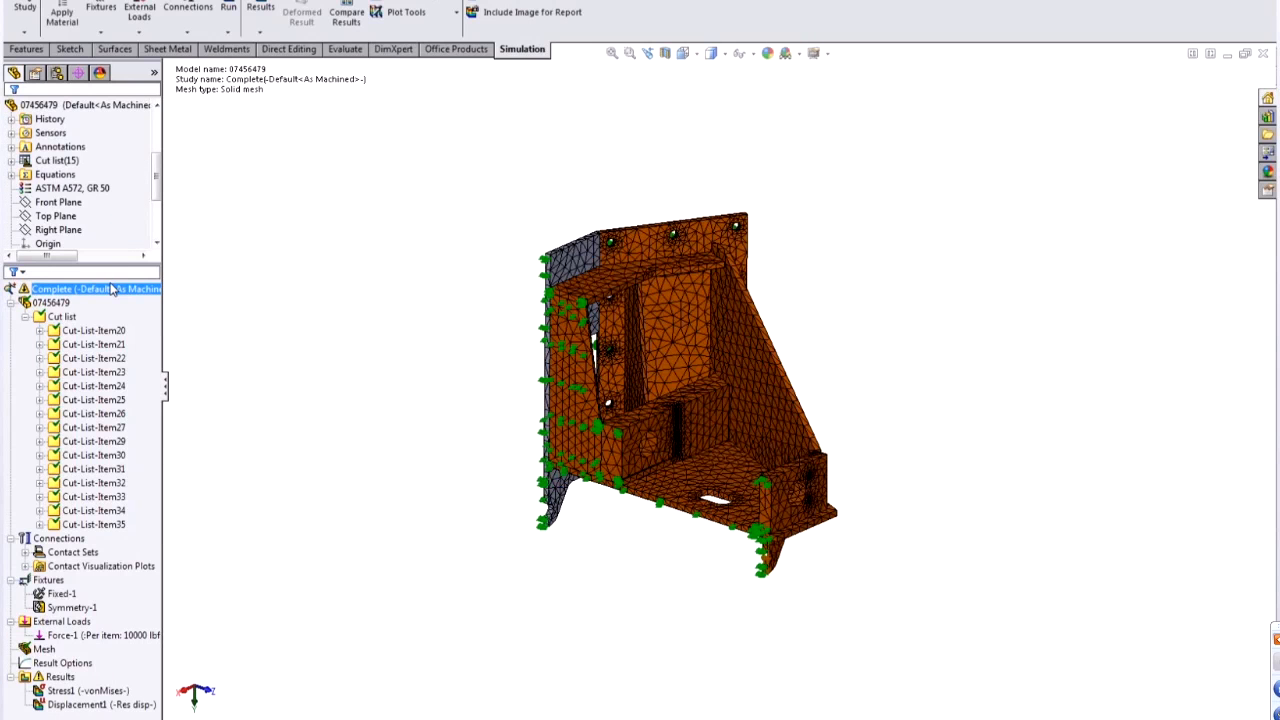
pyautogui.rightClick(115, 291)
pyautogui.click(380, 375)
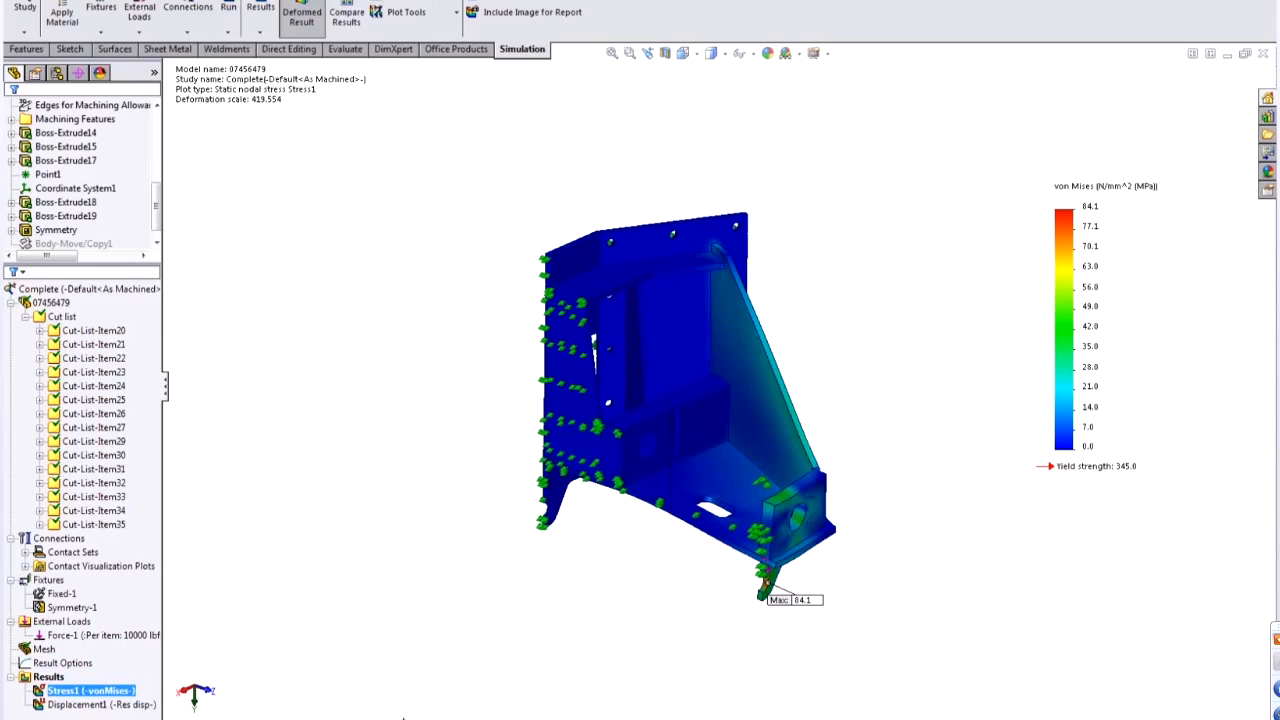
# - Switch to the Trend Tracker study and delete its existing trend tracker
pyautogui.click(403, 717)
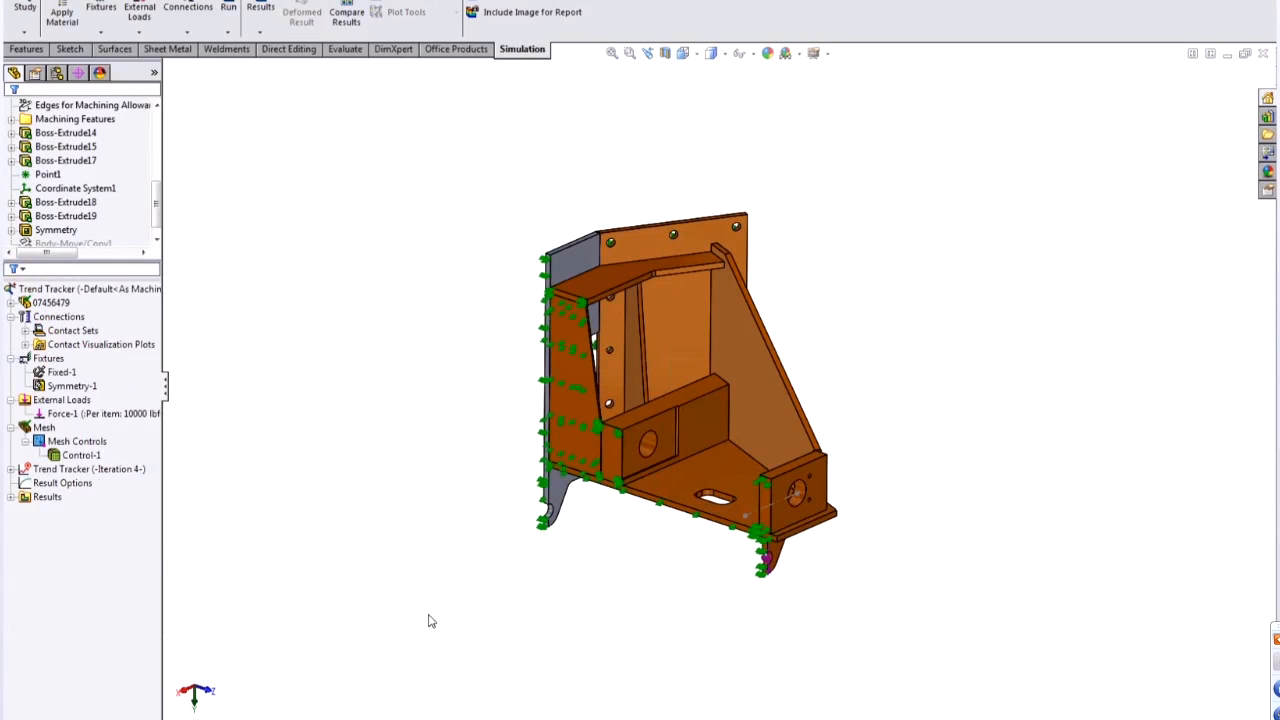
pyautogui.click(95, 469)
pyautogui.rightClick(103, 474)
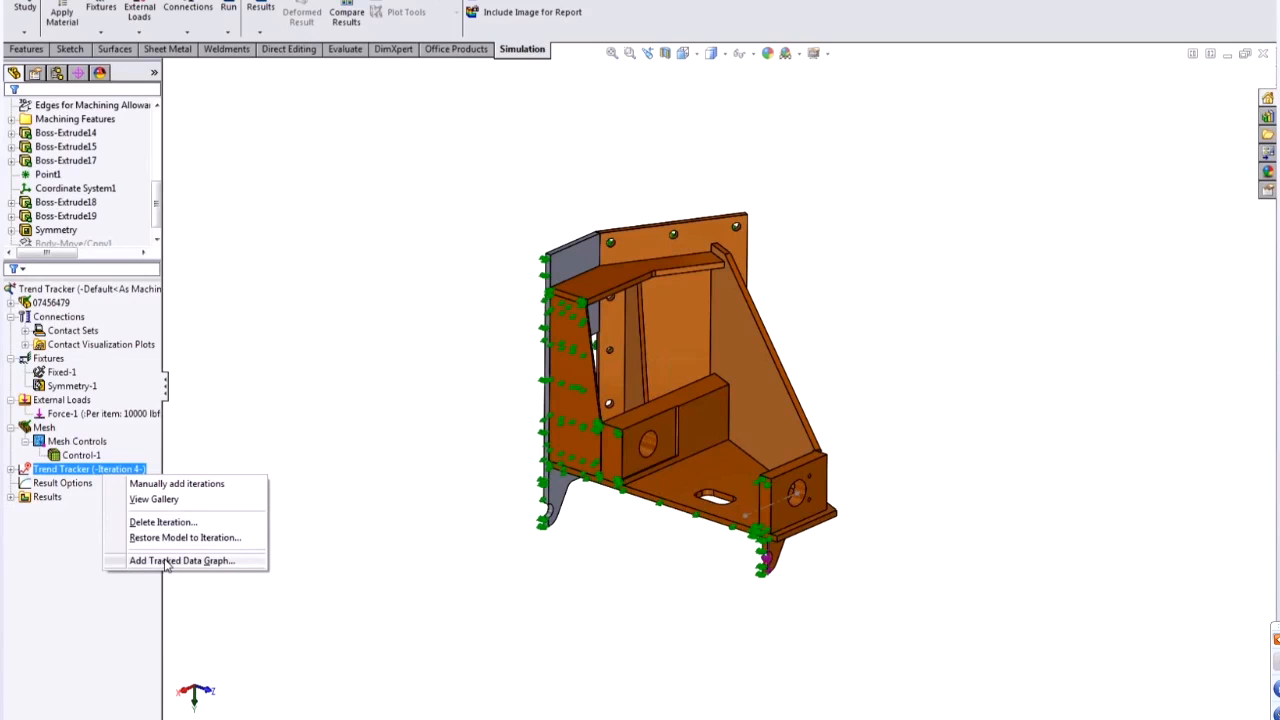
pyautogui.rightClick(99, 289)
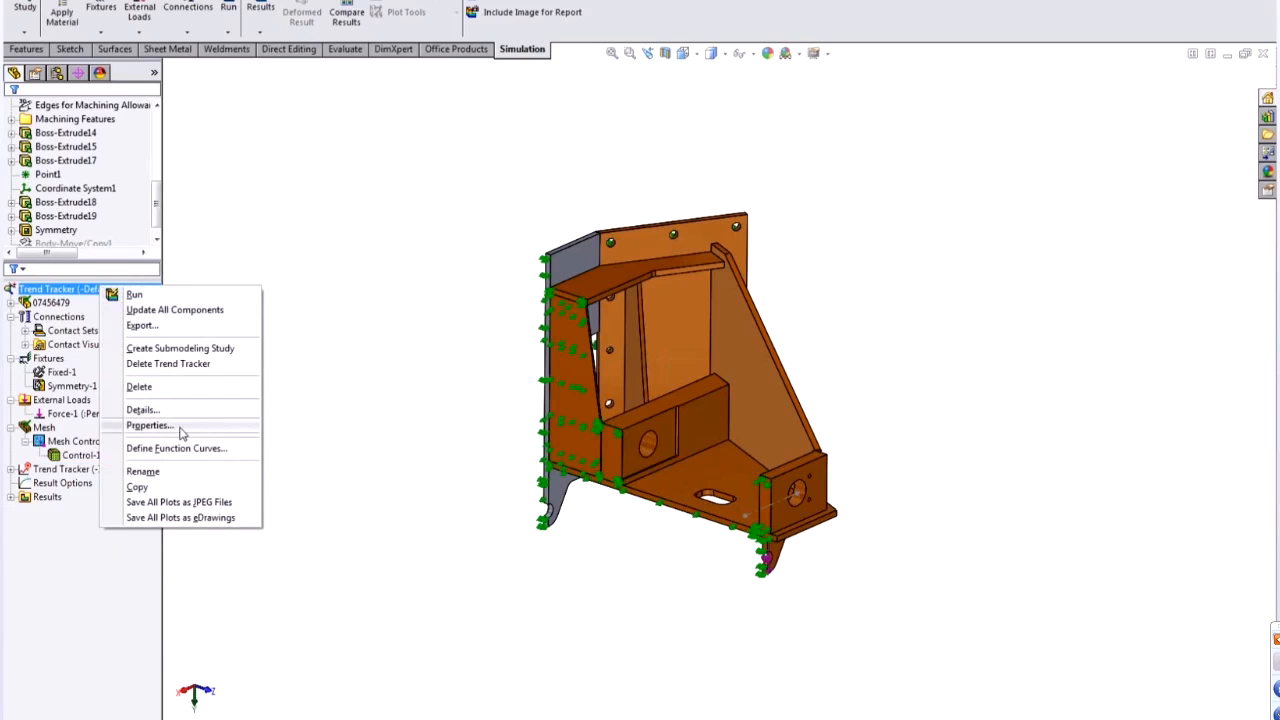
pyautogui.click(168, 364)
pyautogui.click(654, 400)
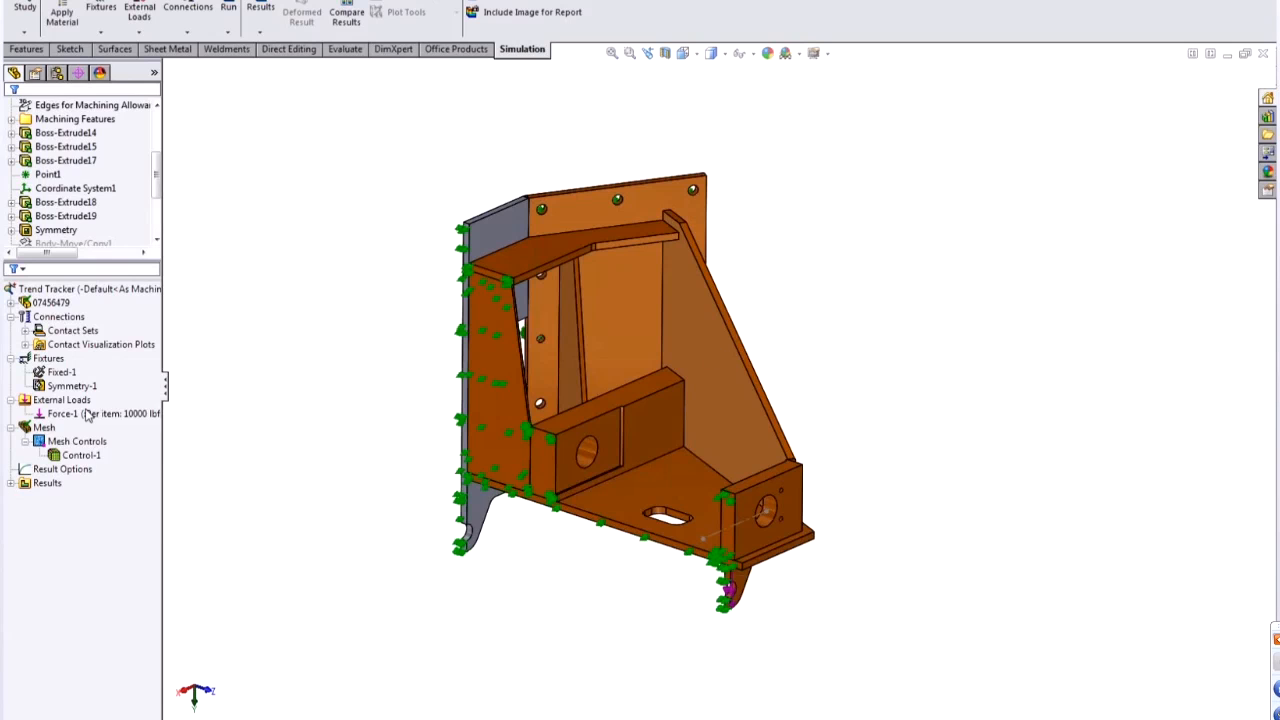
# - Review the definition of mesh control Control-1 and delete the control from the Trend Tracker study
pyautogui.click(62, 459)
pyautogui.rightClick(62, 462)
pyautogui.click(128, 545)
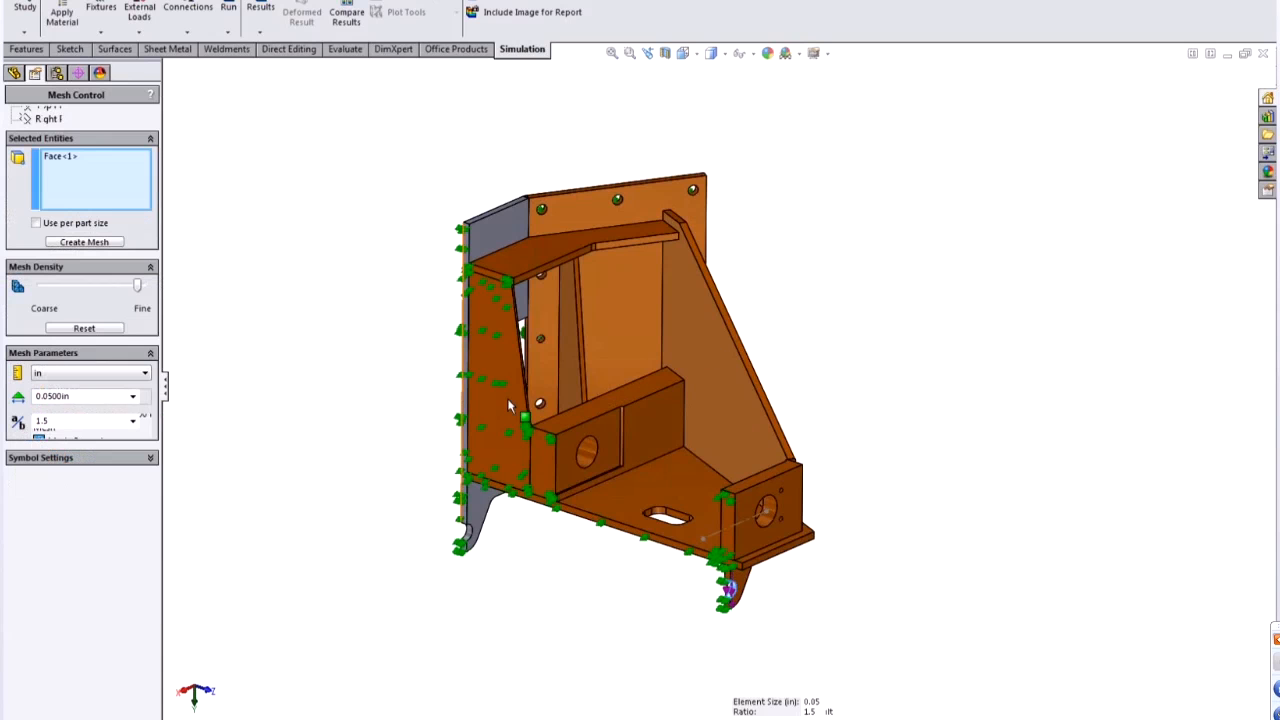
pyautogui.click(13, 114)
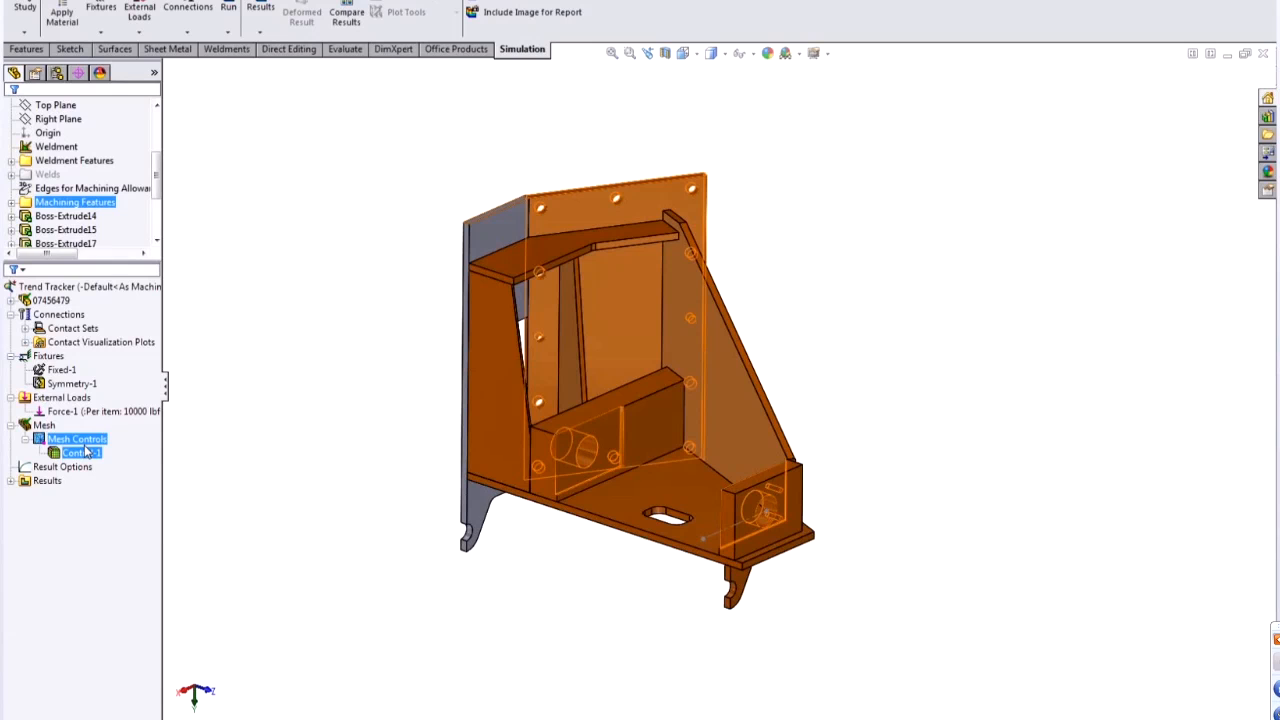
pyautogui.rightClick(86, 456)
pyautogui.click(156, 554)
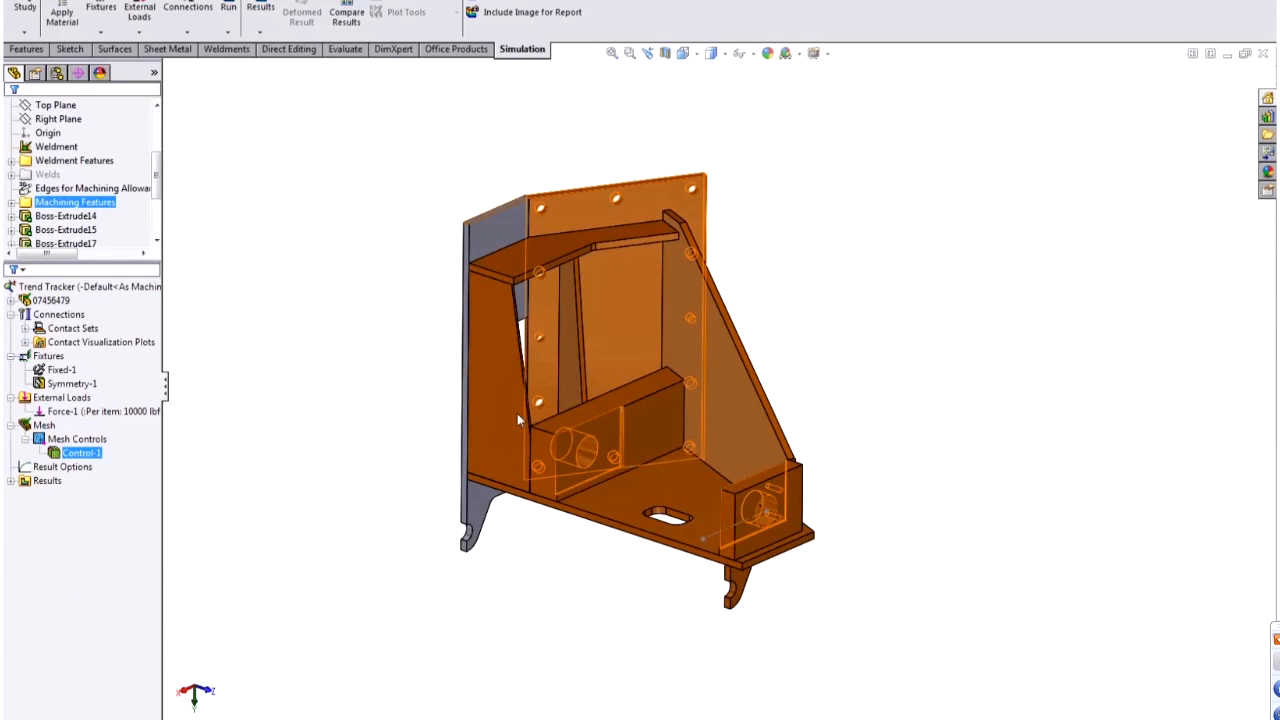
pyautogui.click(660, 400)
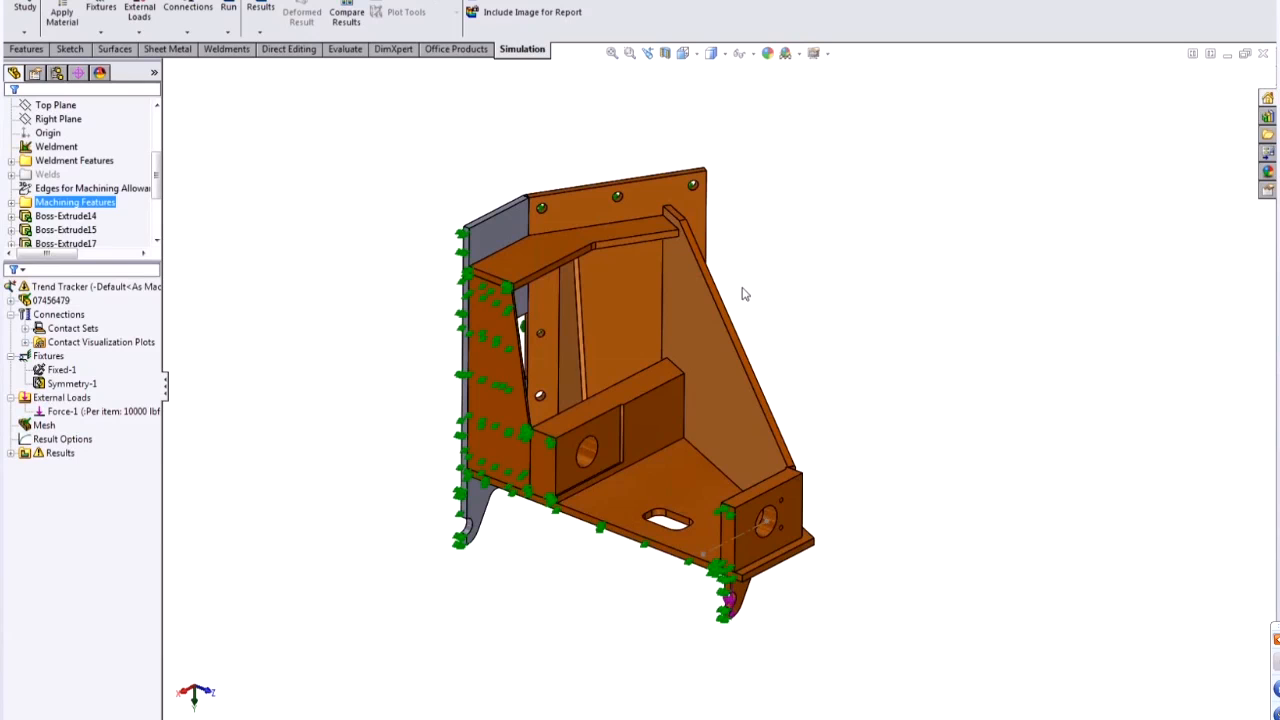
# - Create a new mesh for the Trend Tracker study, keeping the offered mesh settings
pyautogui.rightClick(121, 288)
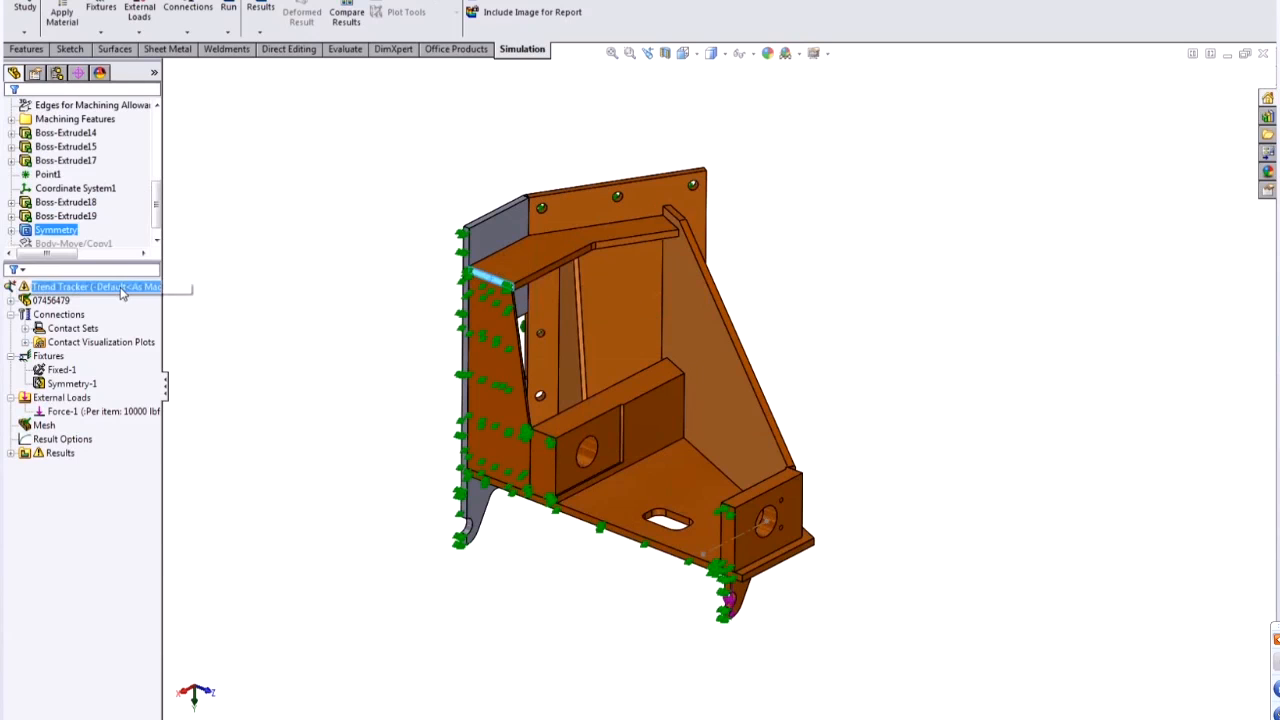
pyautogui.rightClick(46, 428)
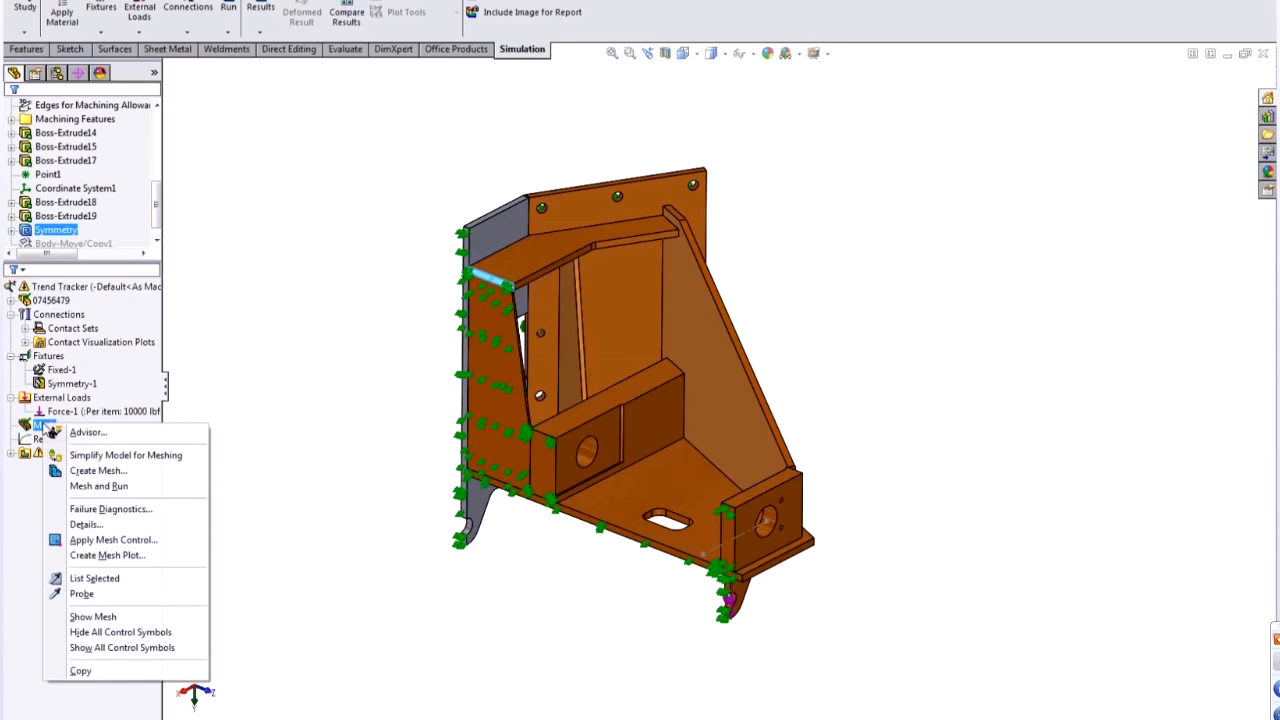
pyautogui.click(110, 467)
pyautogui.click(12, 114)
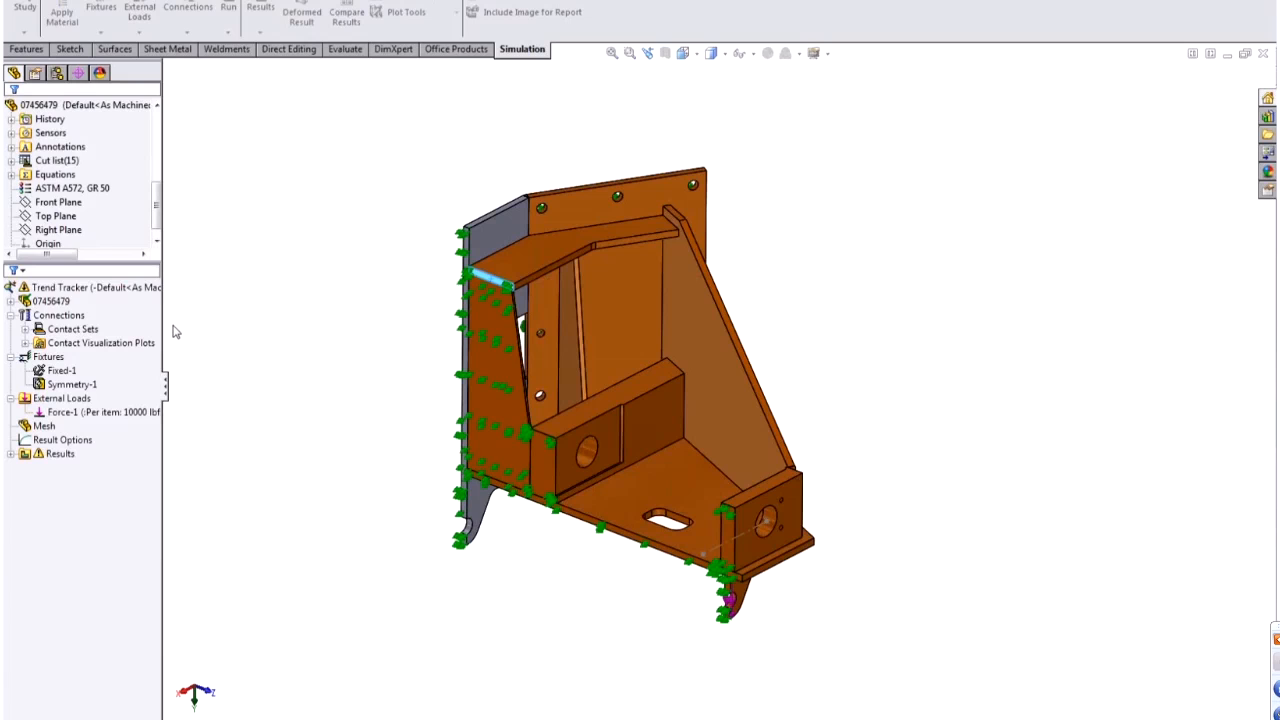
# - Run the Trend Tracker study on the new mesh and add a trend tracker to it
pyautogui.rightClick(105, 292)
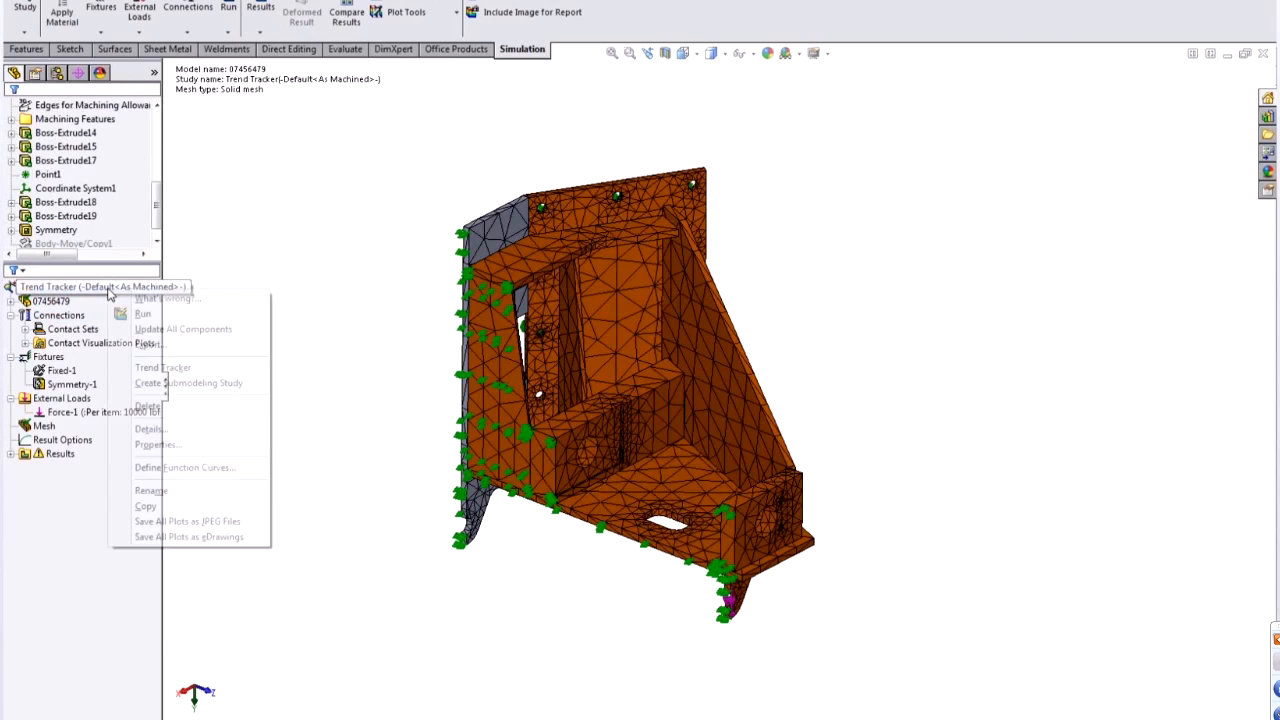
pyautogui.click(352, 343)
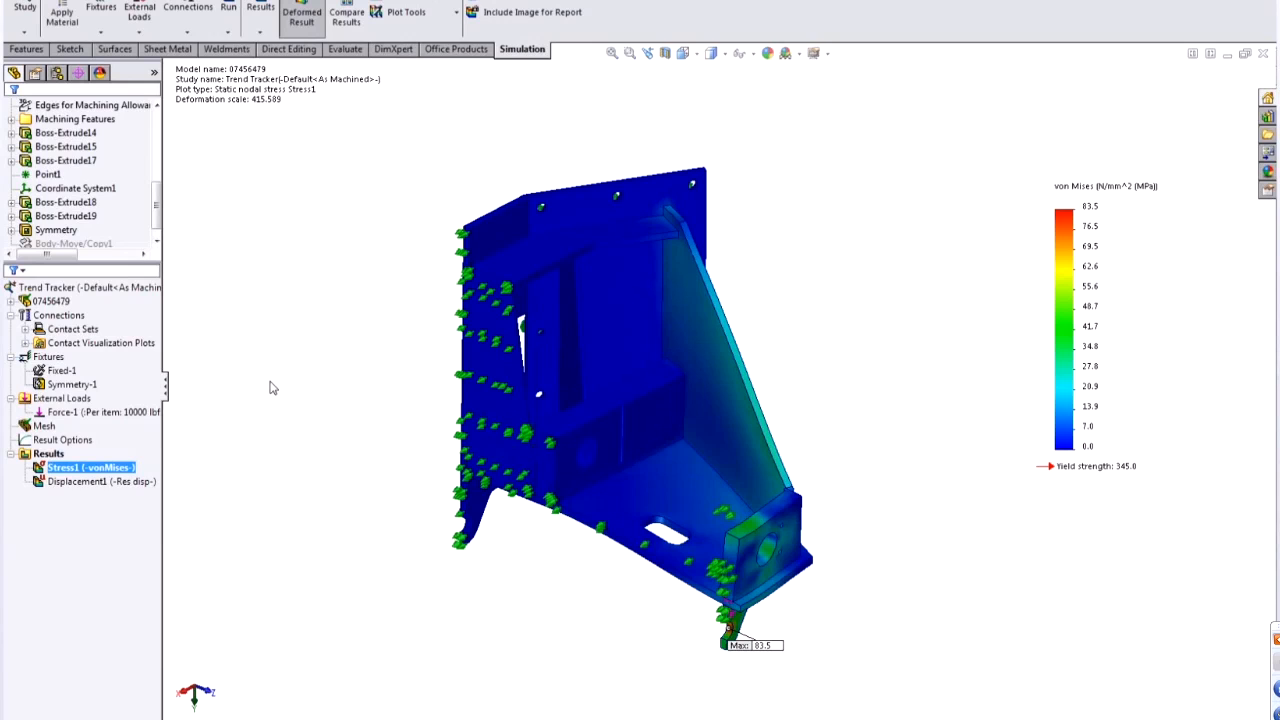
pyautogui.click(80, 287)
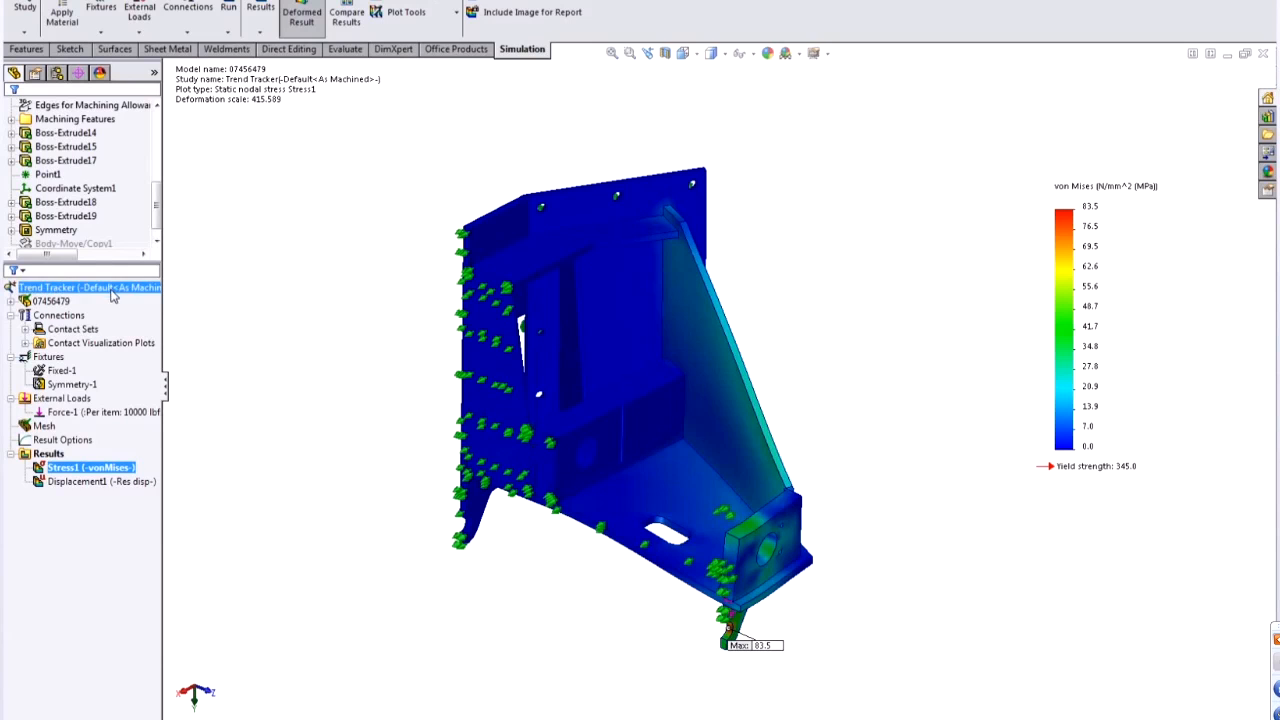
pyautogui.rightClick(115, 288)
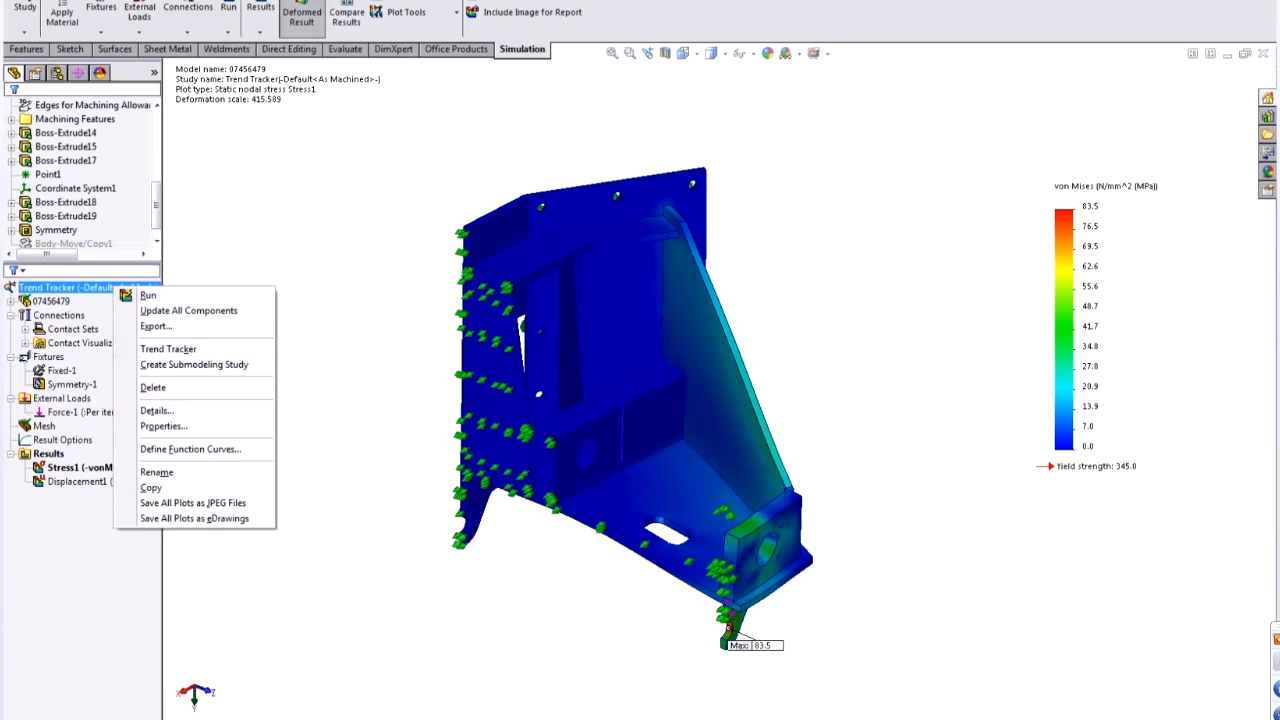
pyautogui.click(168, 349)
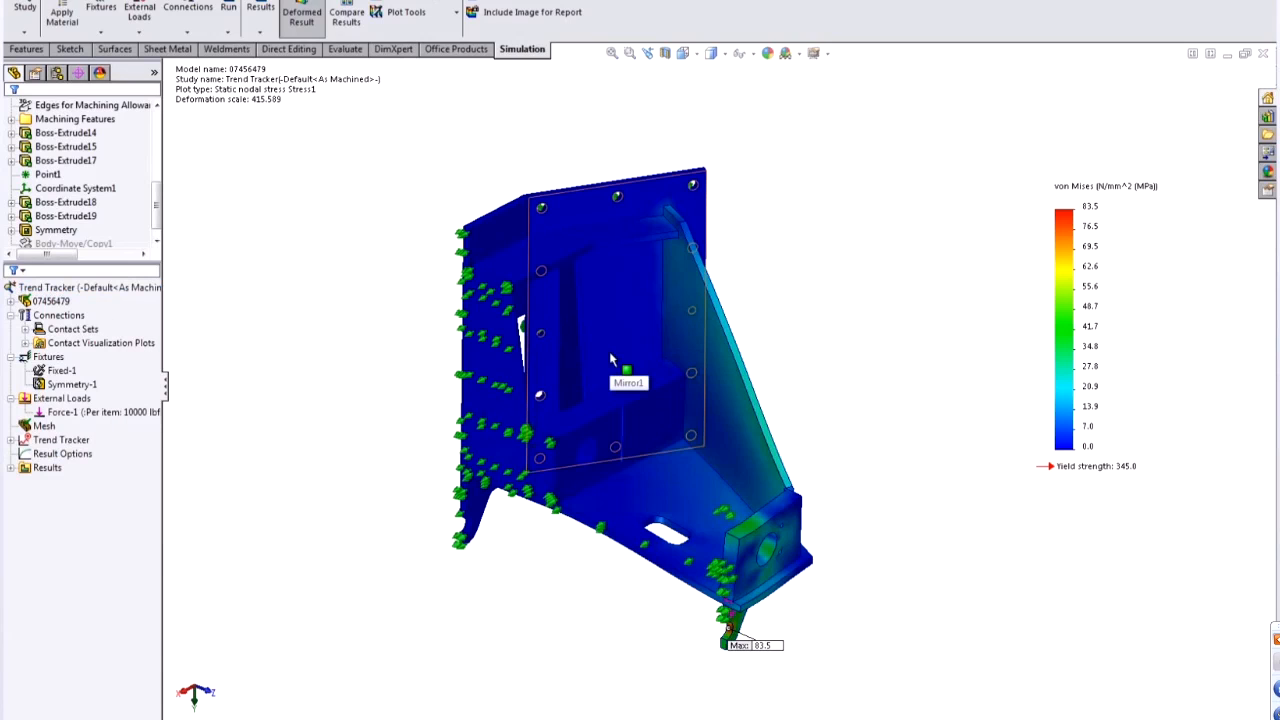
# - Expand the study's trend tracker and set the current results as its baseline
pyautogui.click(62, 440)
pyautogui.click(10, 440)
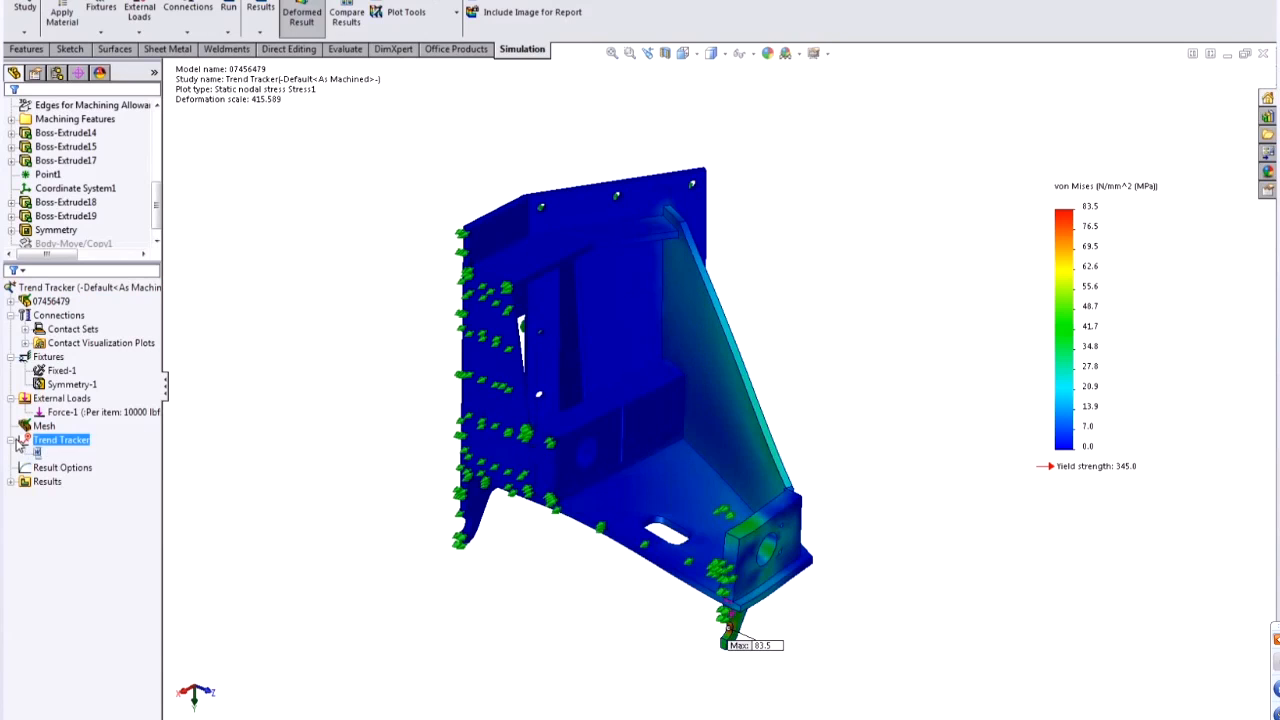
pyautogui.rightClick(40, 447)
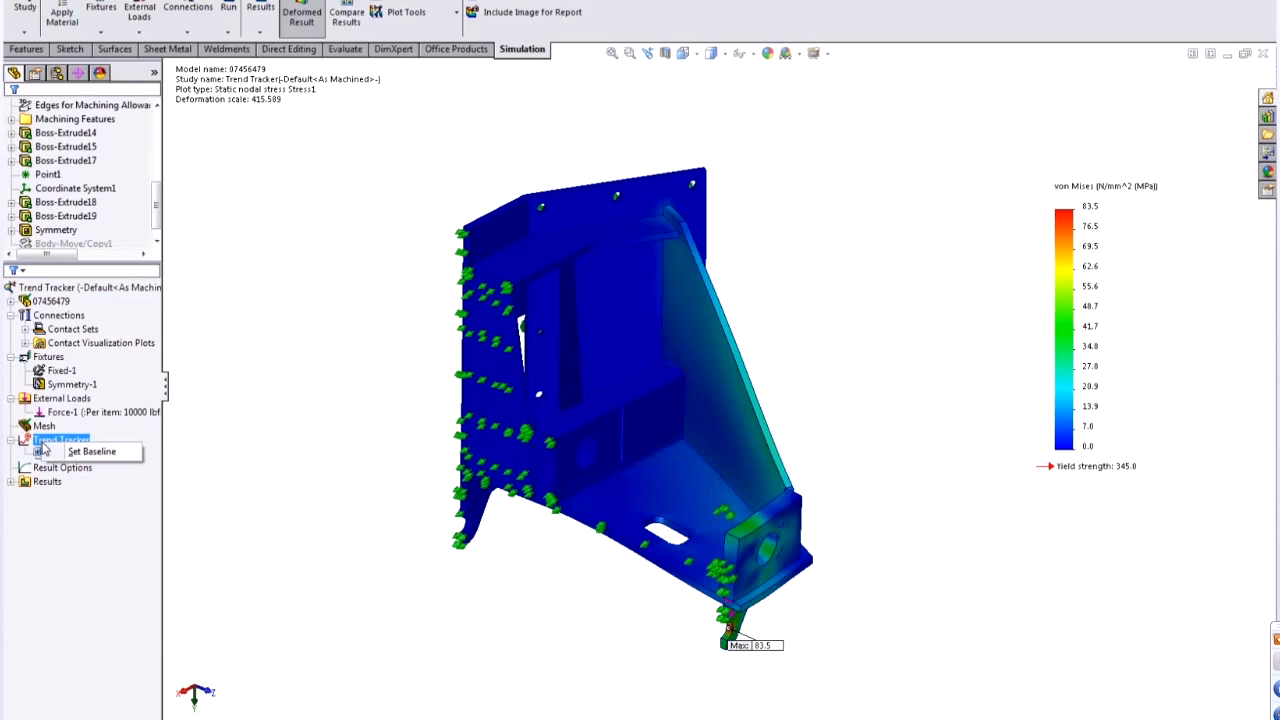
pyautogui.click(118, 453)
pyautogui.press('Return')
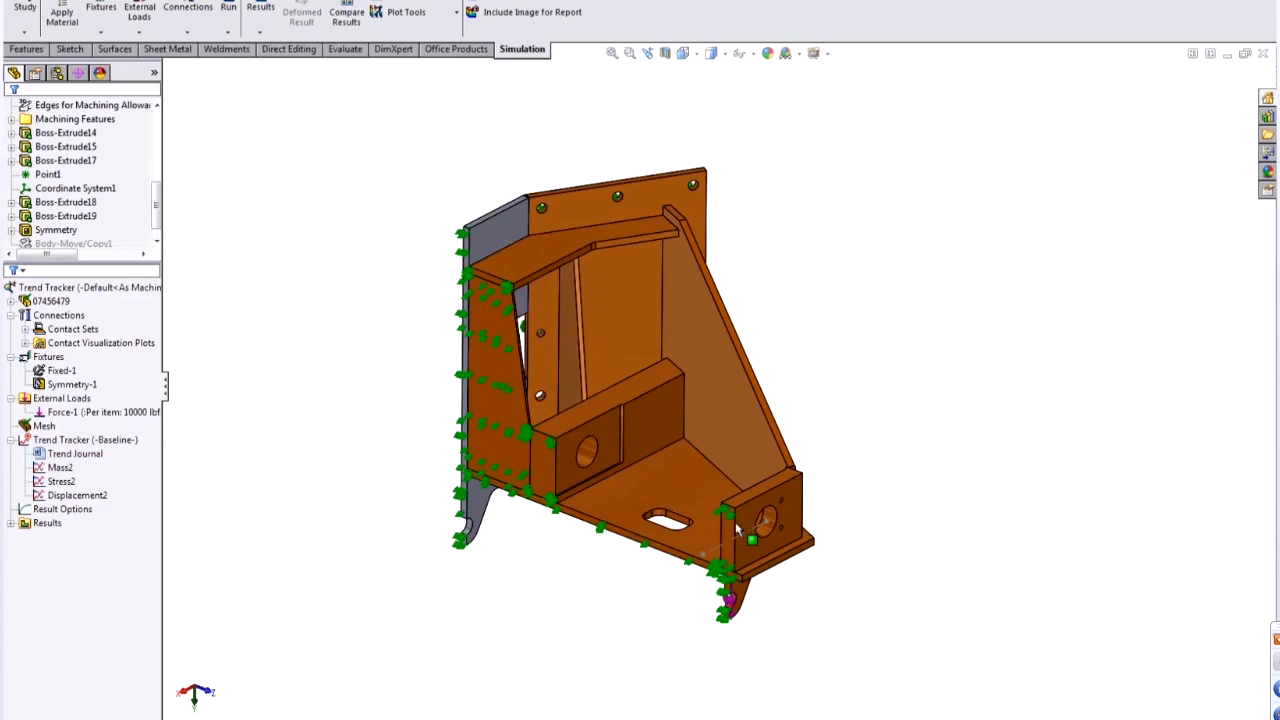
# - Apply a mesh control to the loaded half-round face of the lower hook, with a finer element size of about 0.59 in
pyautogui.scroll(-3, 733, 593)
pyautogui.scroll(-5, 733, 593)
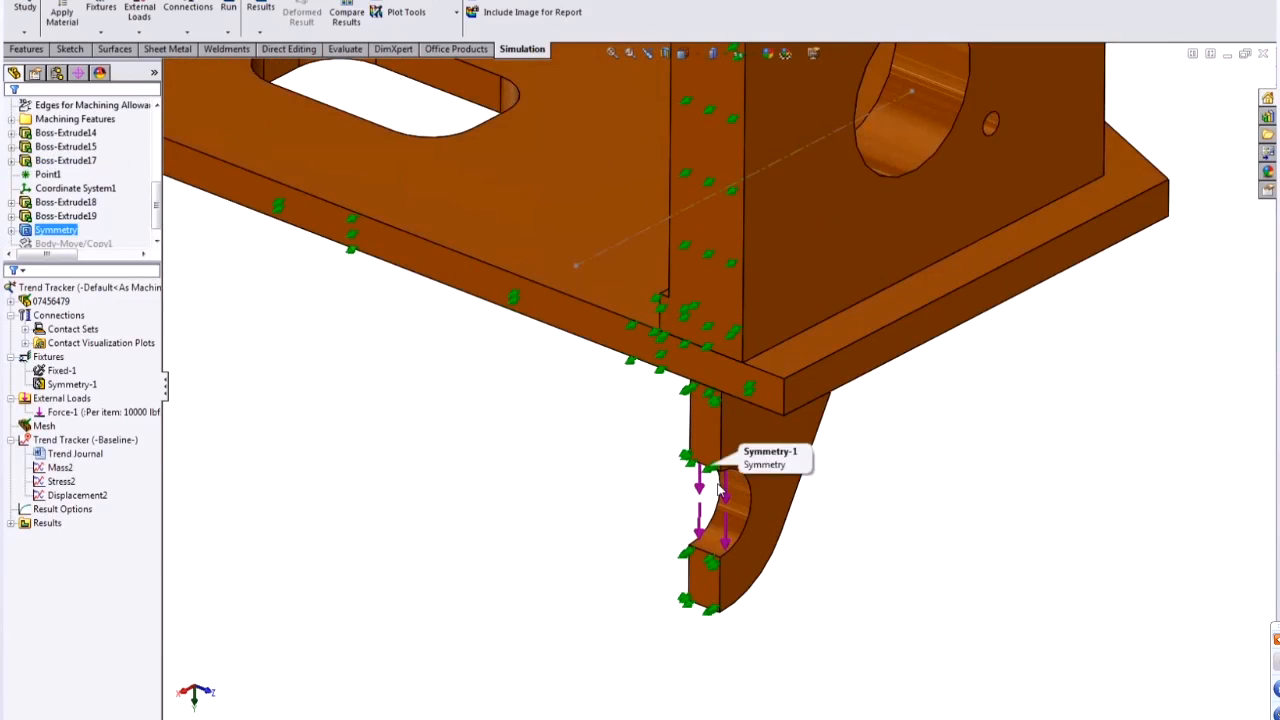
pyautogui.click(50, 357)
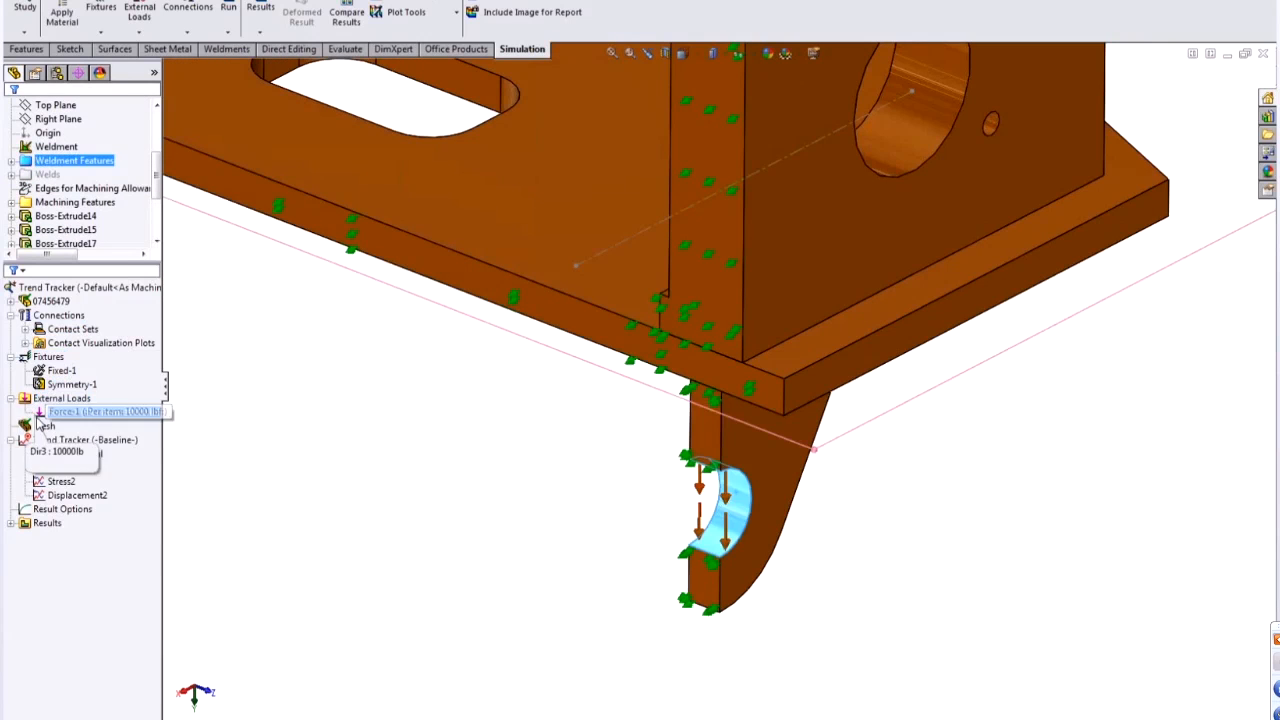
pyautogui.rightClick(44, 425)
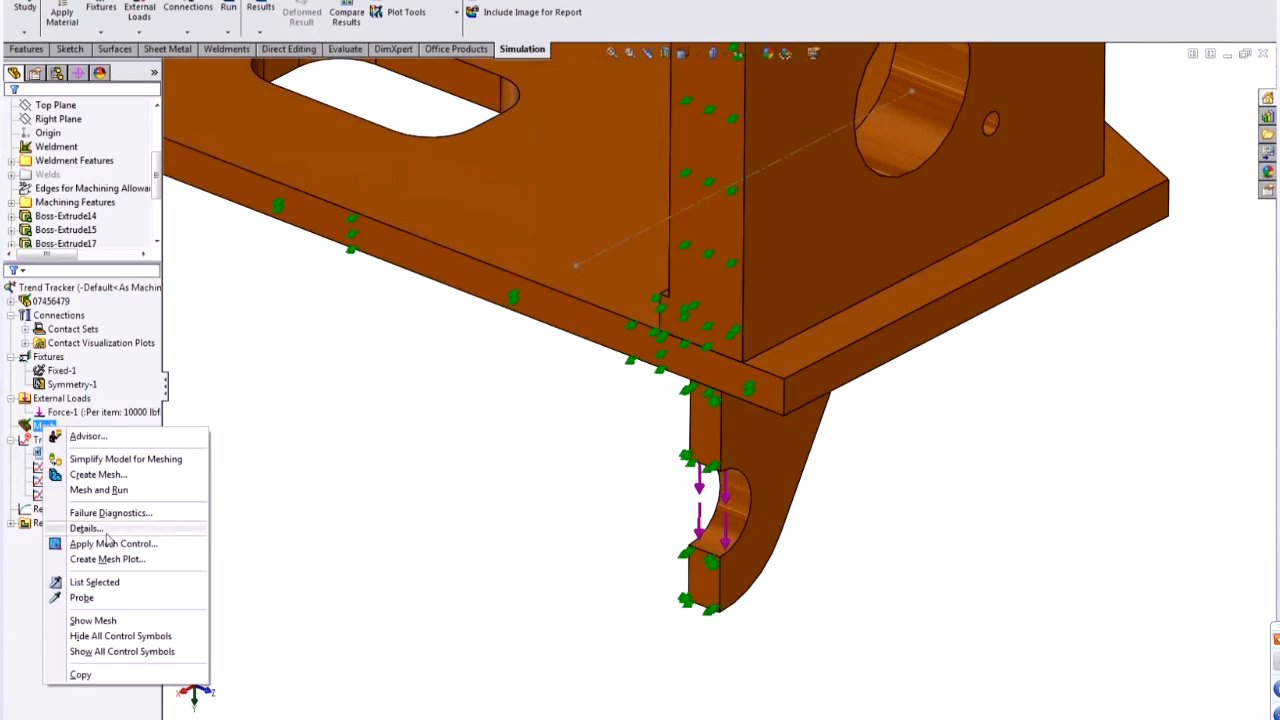
pyautogui.click(136, 545)
pyautogui.click(725, 505)
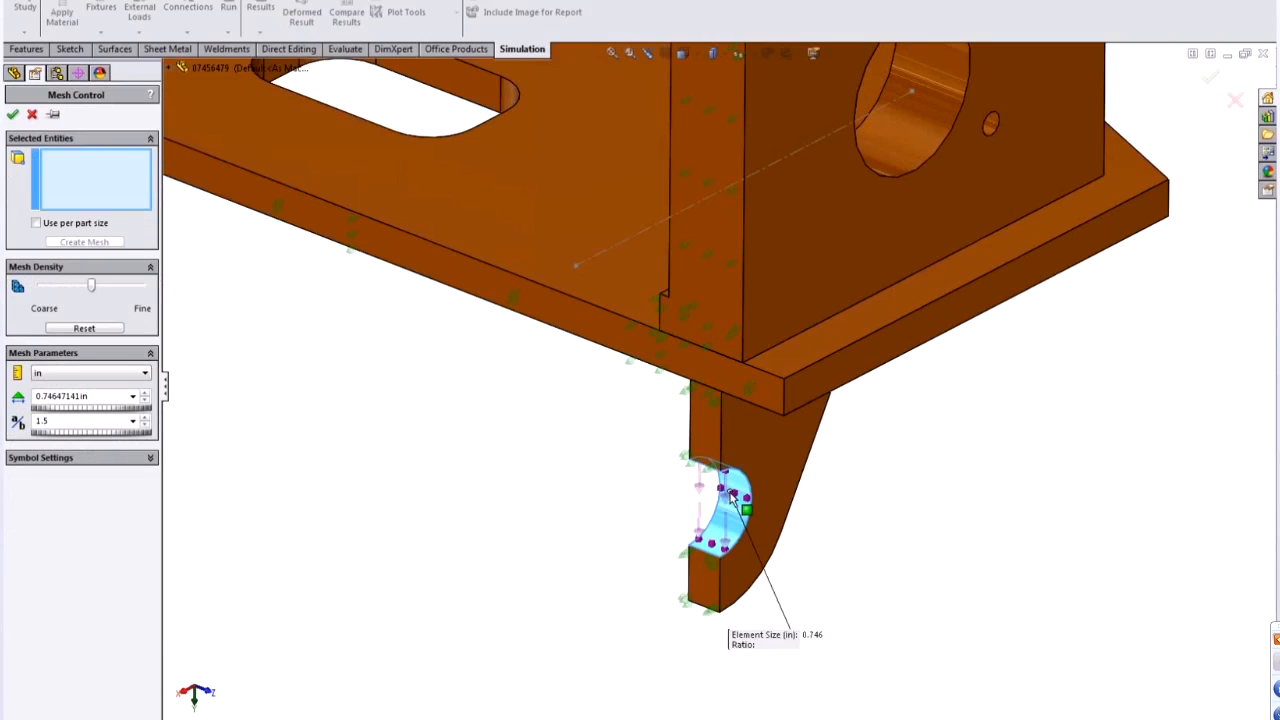
pyautogui.moveTo(92, 287); pyautogui.dragTo(113, 287)
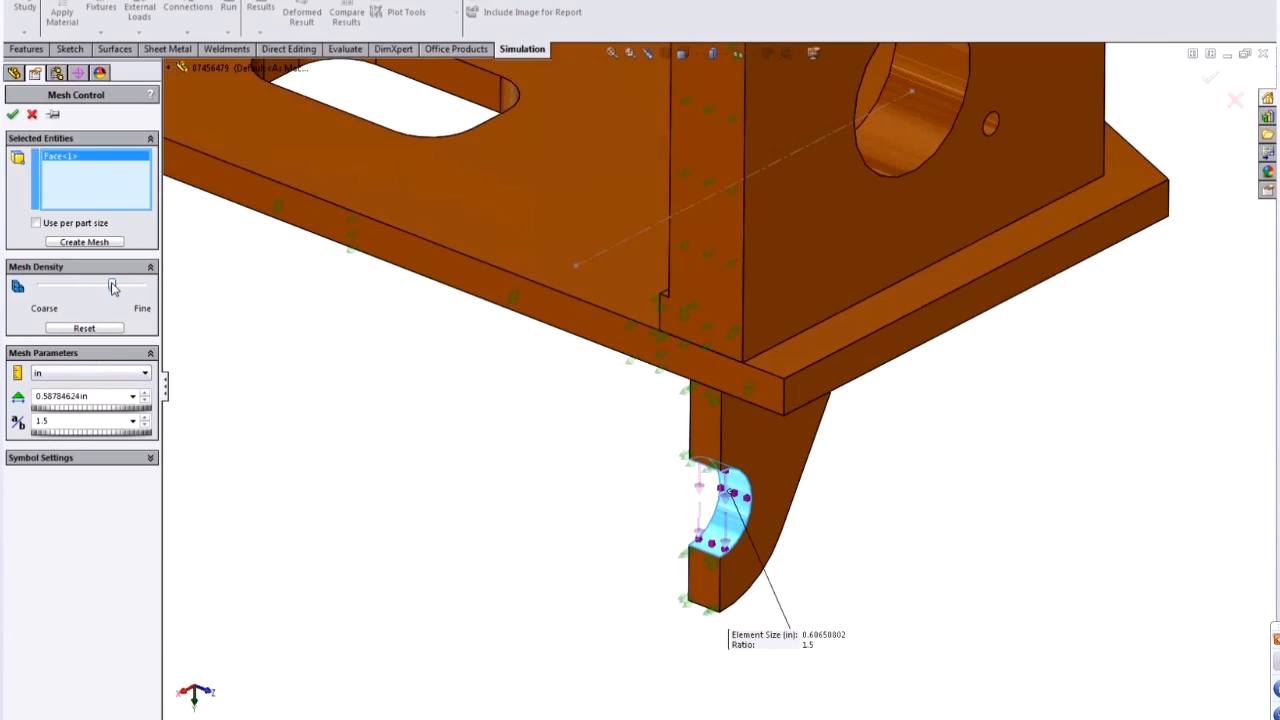
pyautogui.click(12, 114)
# - Run the Trend Tracker study with the mesh control, agreeing to save the model for the iteration, and inspect the von Mises stress at the hook
pyautogui.rightClick(150, 316)
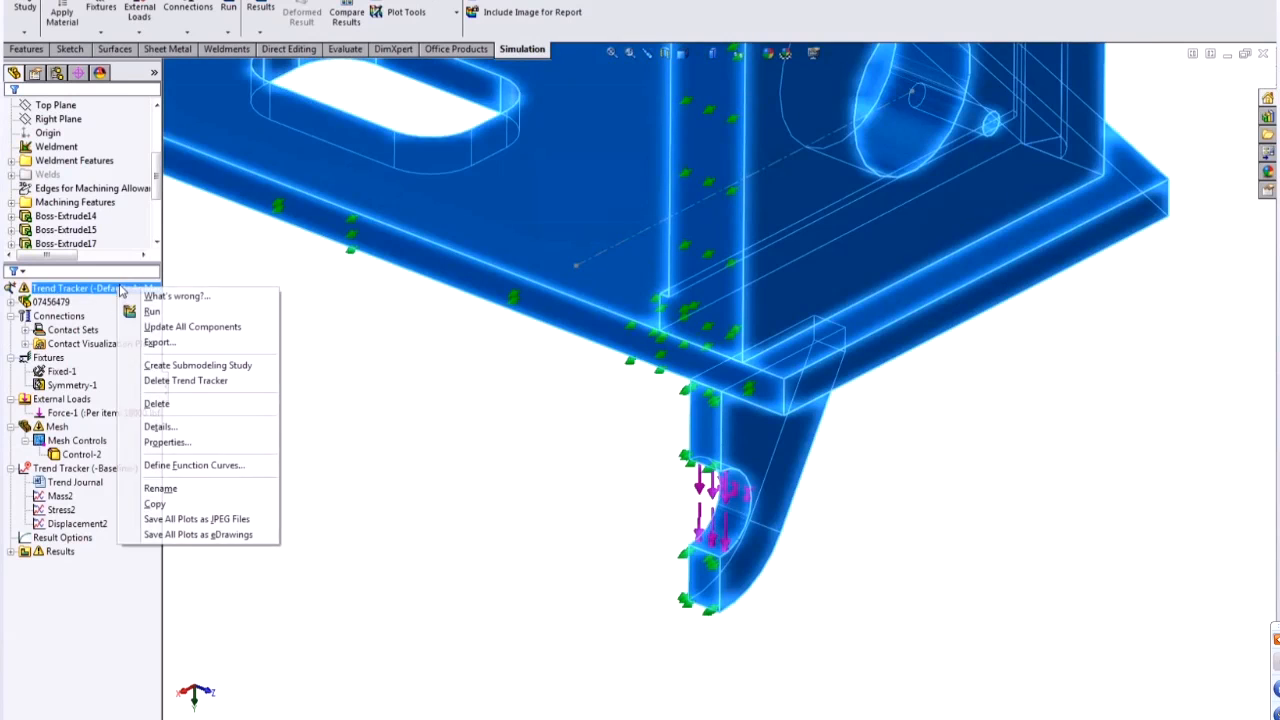
pyautogui.press('Escape')
pyautogui.rightClick(136, 290)
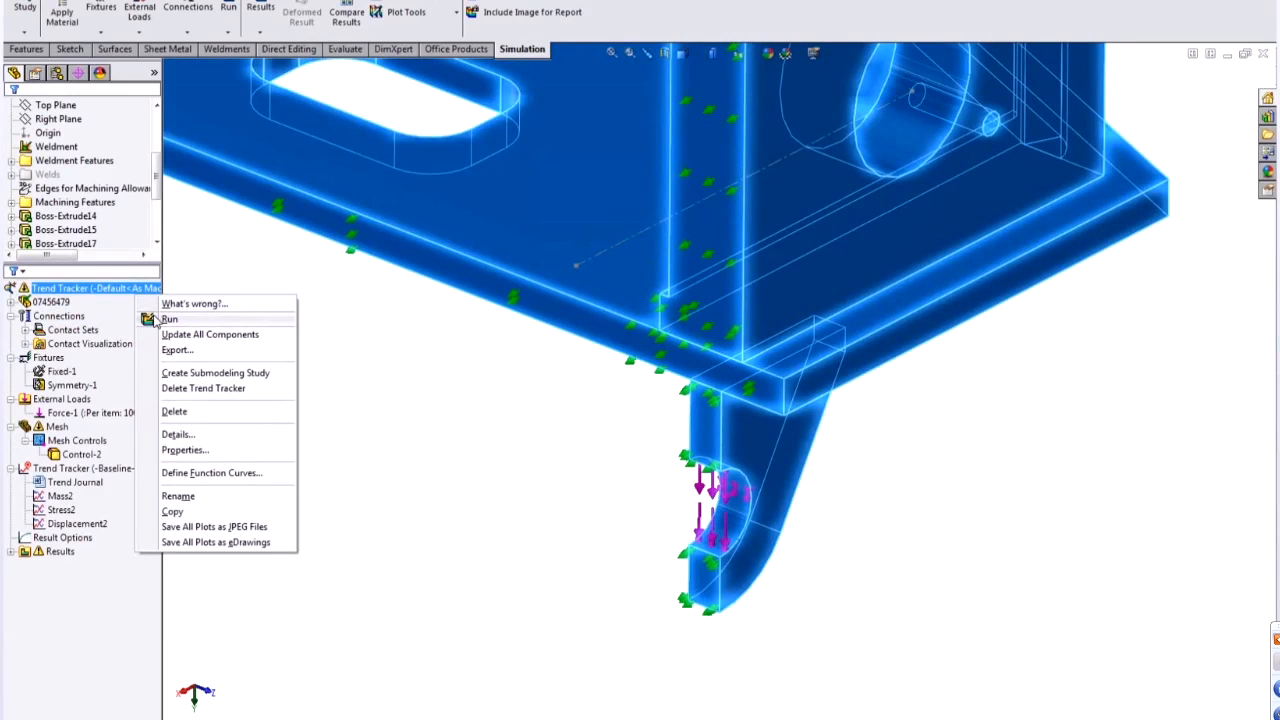
pyautogui.click(182, 319)
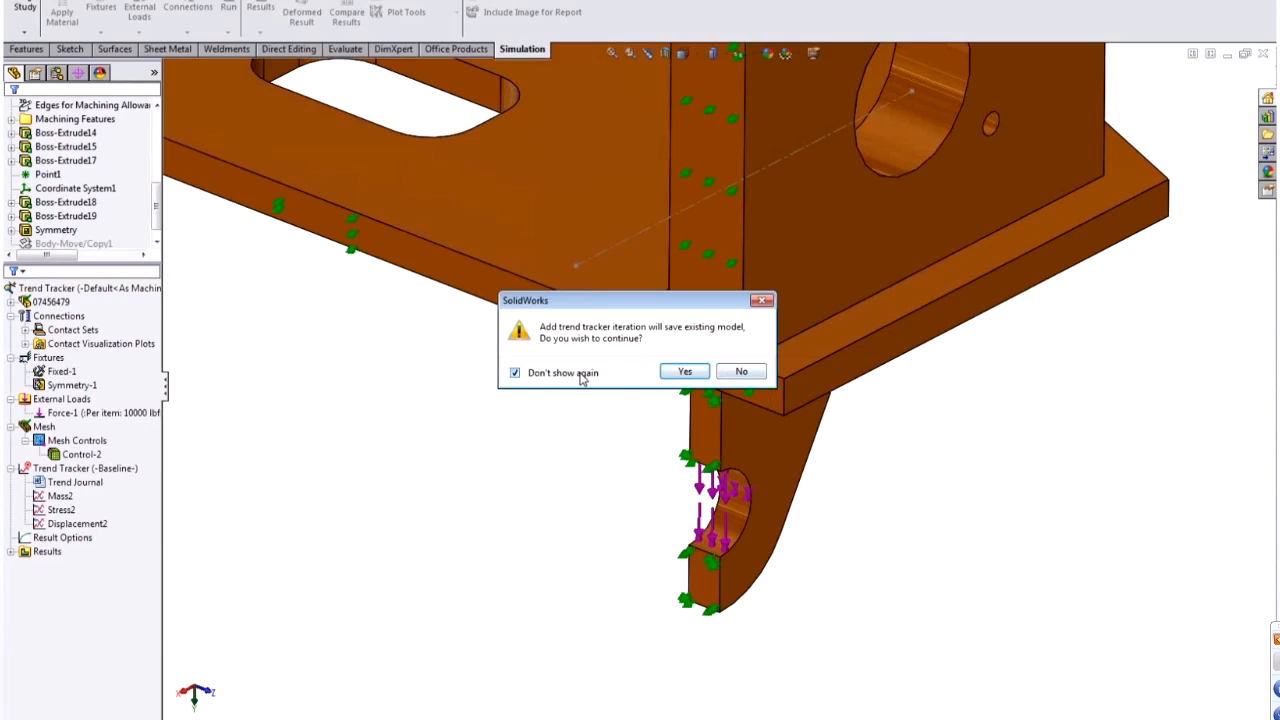
pyautogui.click(685, 372)
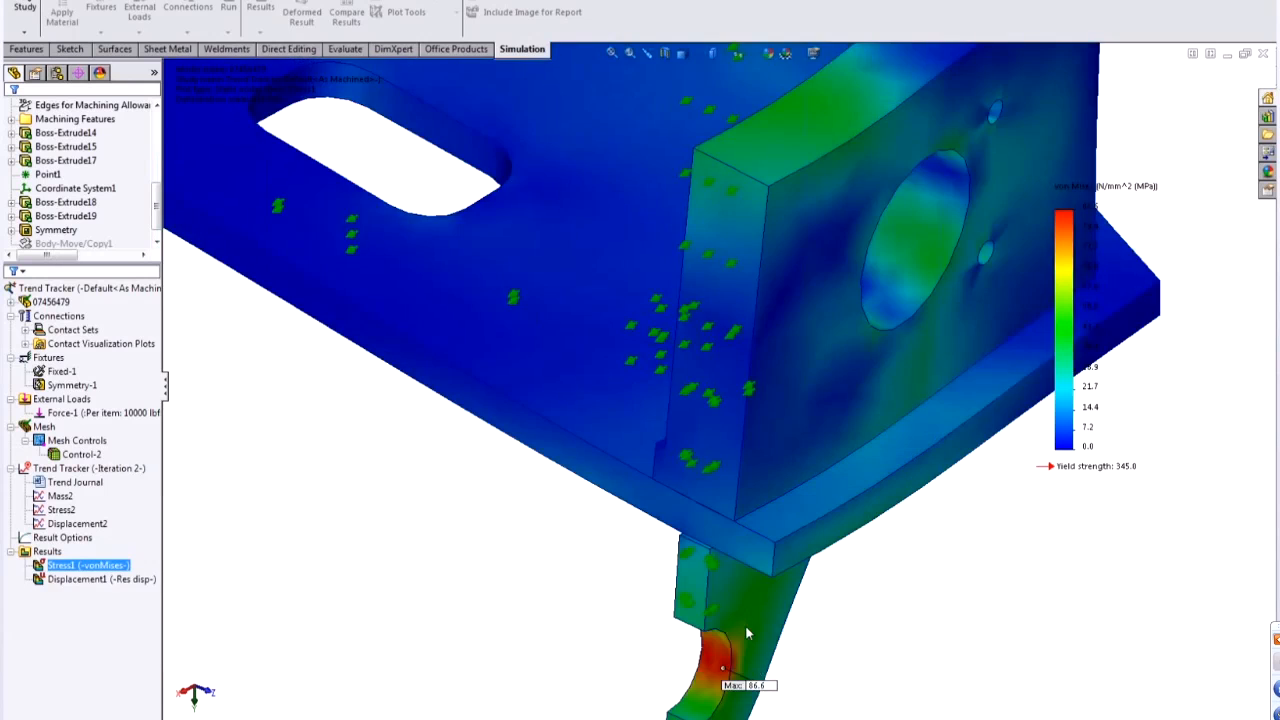
pyautogui.scroll(5, 748, 630)
pyautogui.scroll(-6, 740, 508)
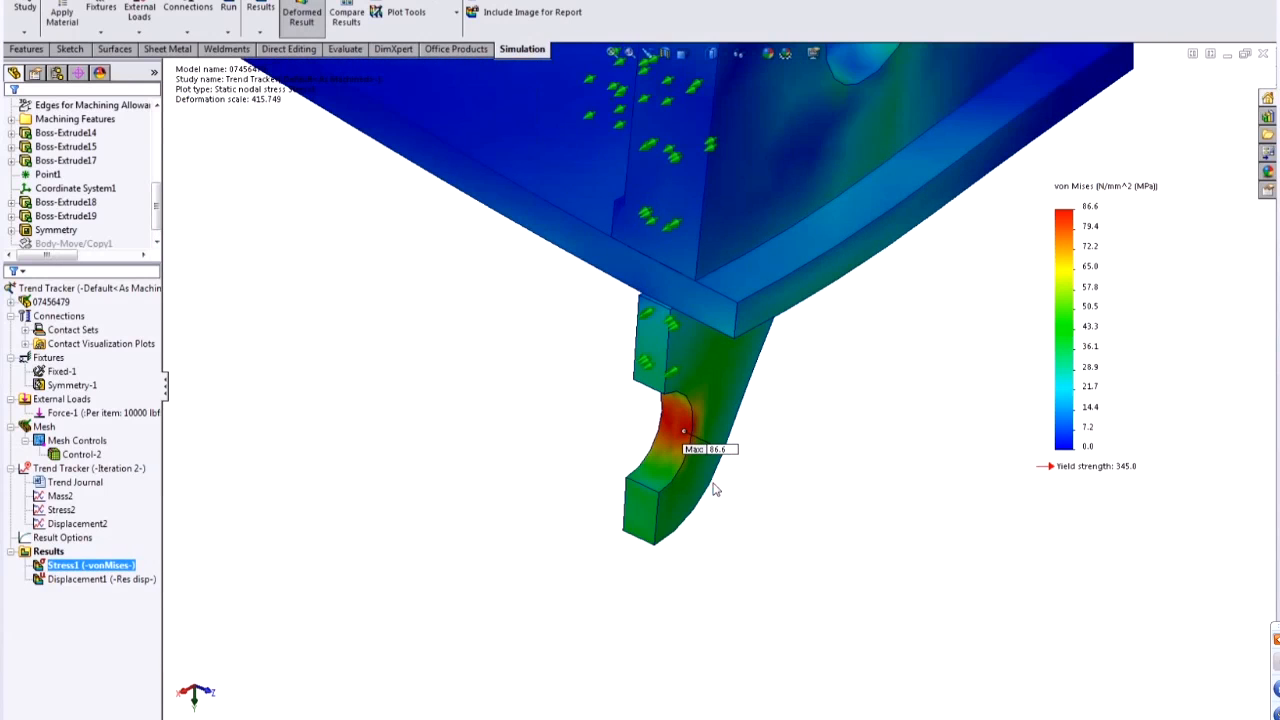
pyautogui.scroll(1, 720, 490)
pyautogui.click(90, 468)
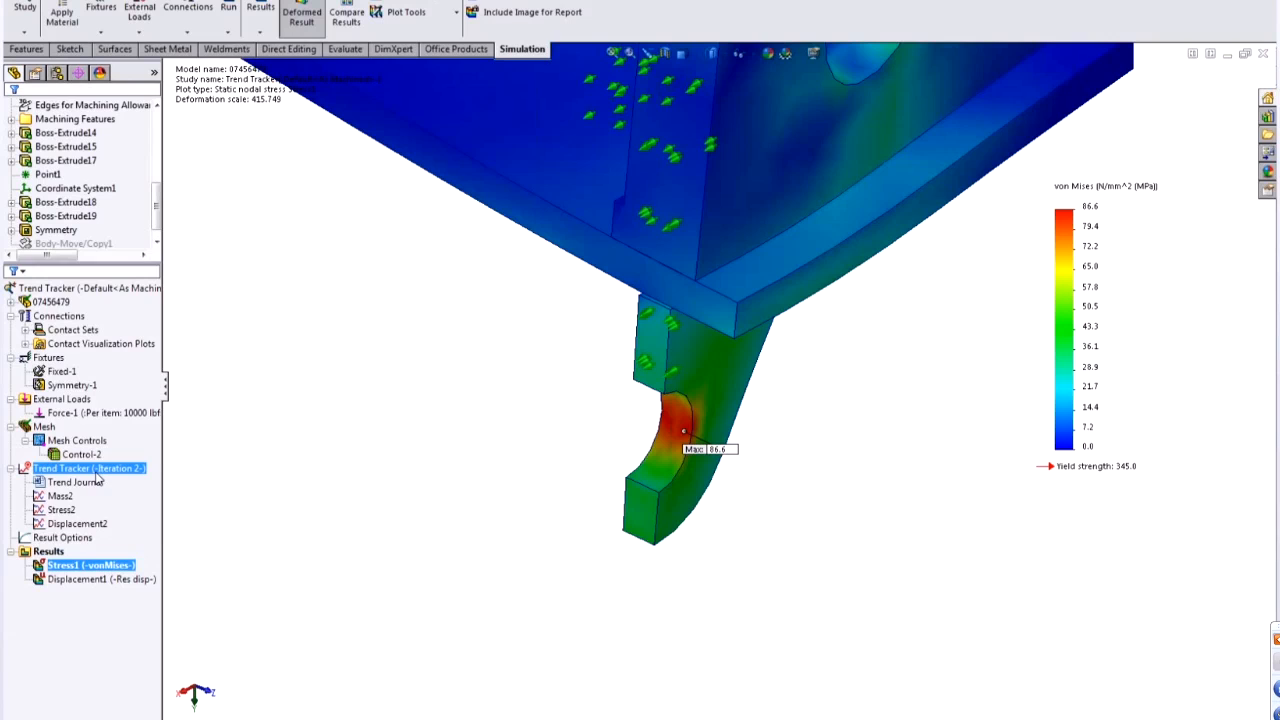
pyautogui.click(94, 566)
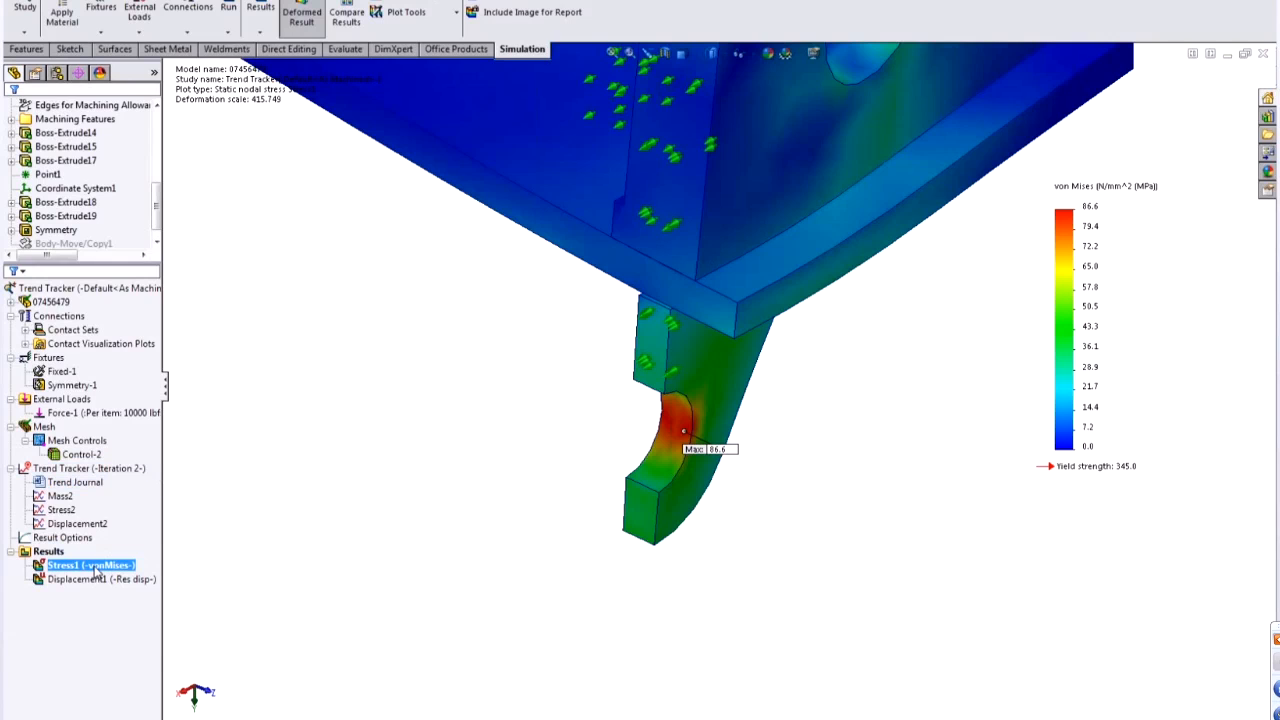
# - Edit mesh control Control-2 on the hook's half-round face and set its element size to 0.2 in
pyautogui.click(84, 454)
pyautogui.rightClick(84, 454)
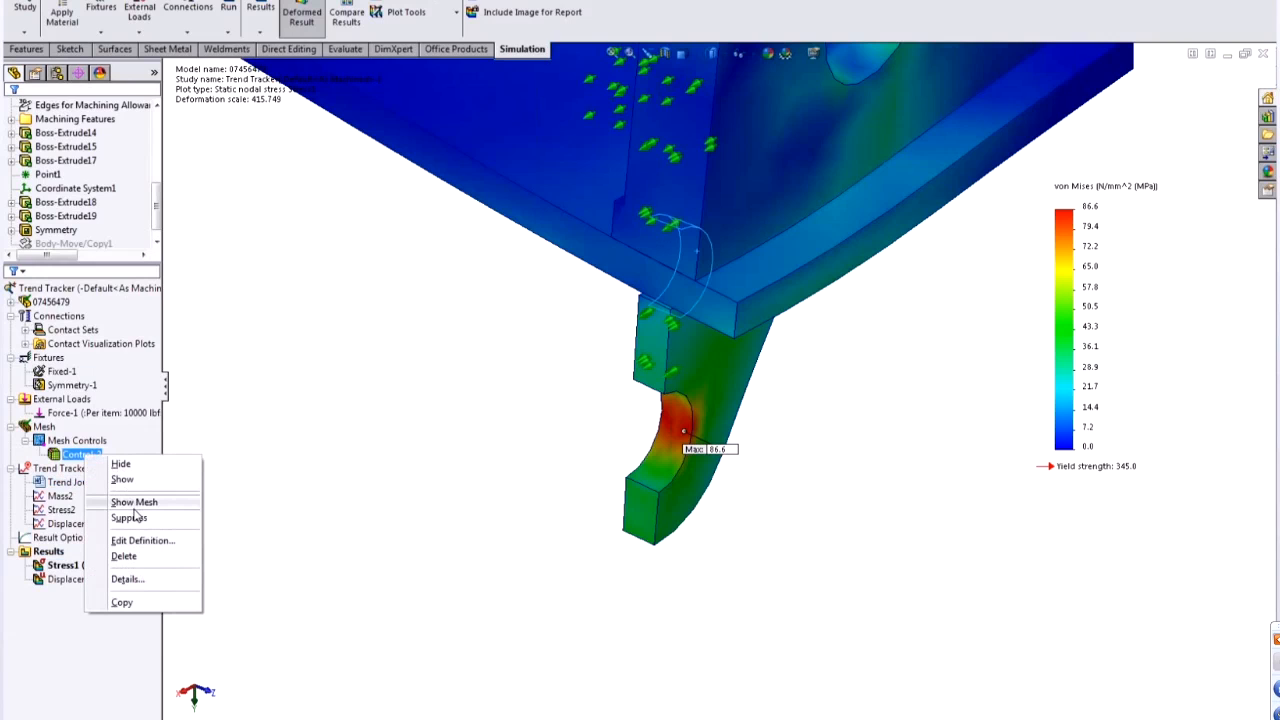
pyautogui.click(150, 541)
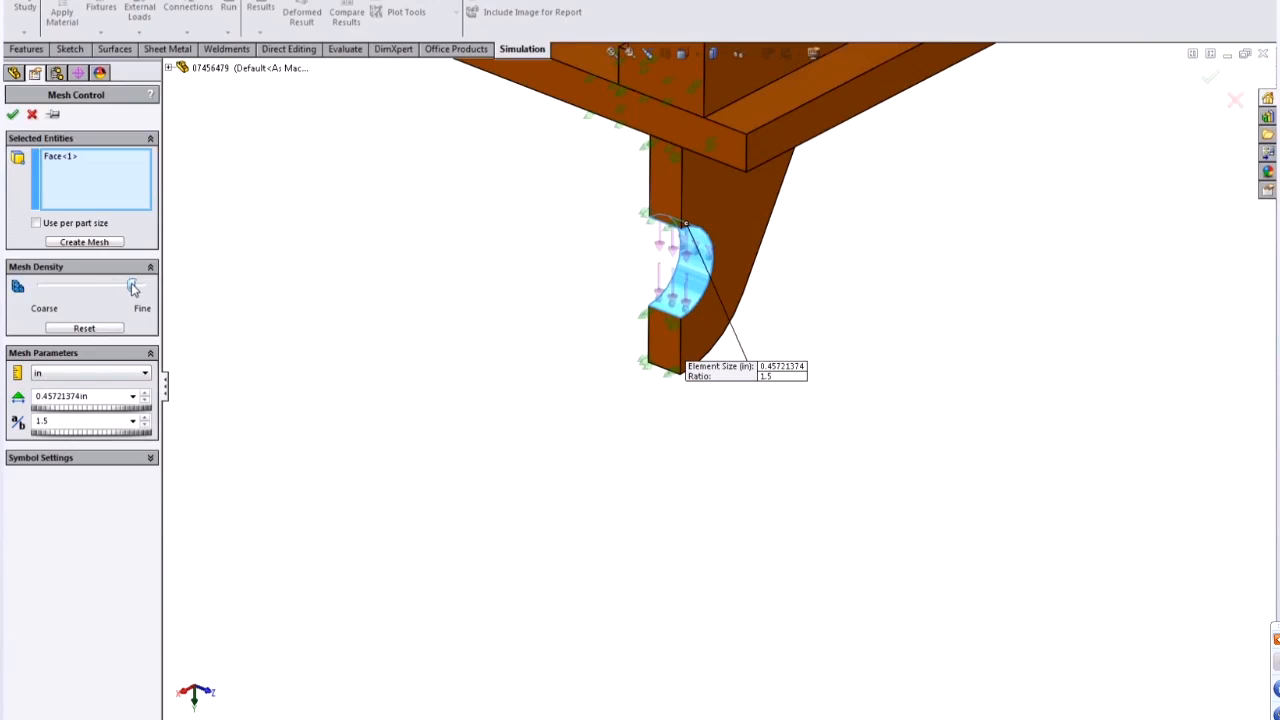
pyautogui.doubleClick(97, 396)
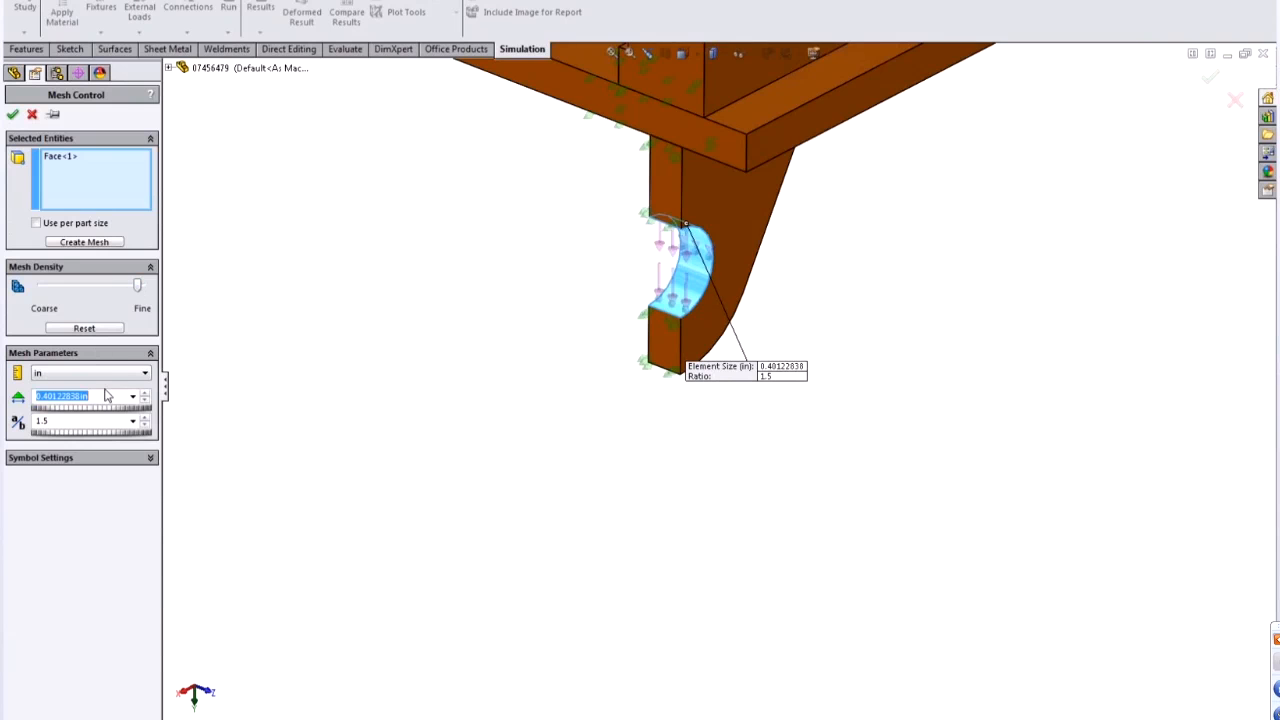
pyautogui.write('0.2')
pyautogui.press('Return')
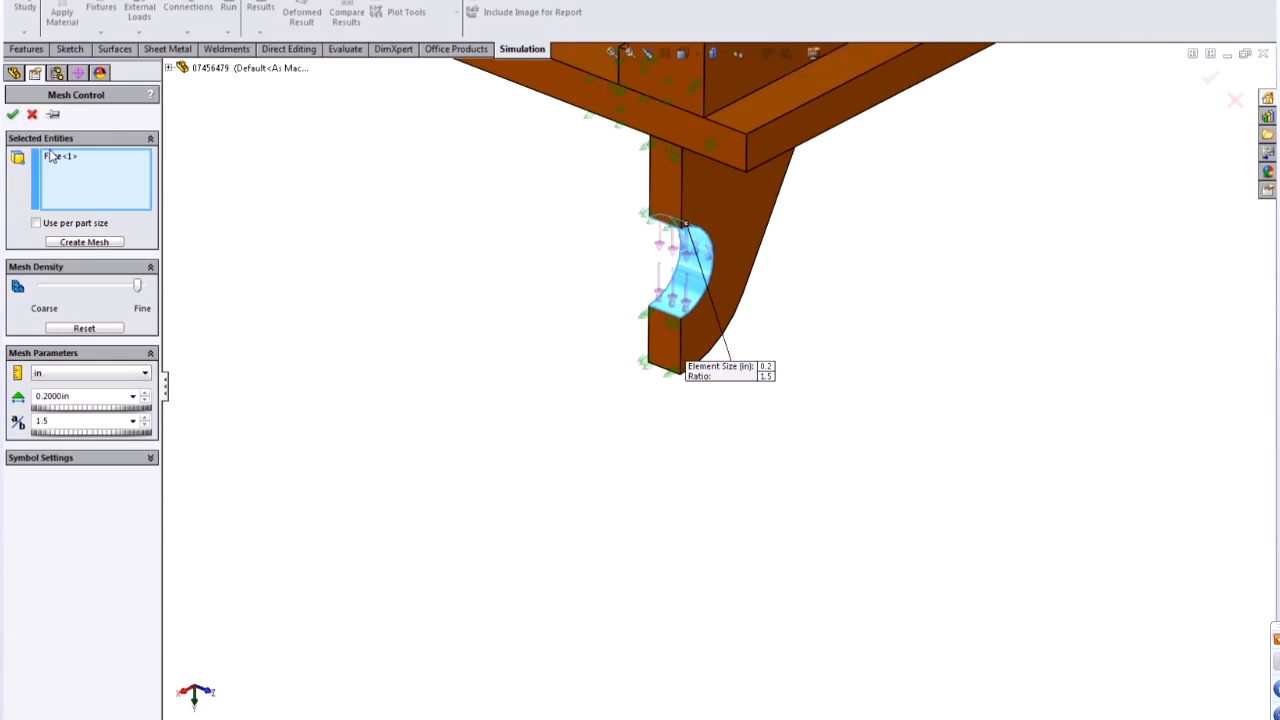
pyautogui.click(12, 114)
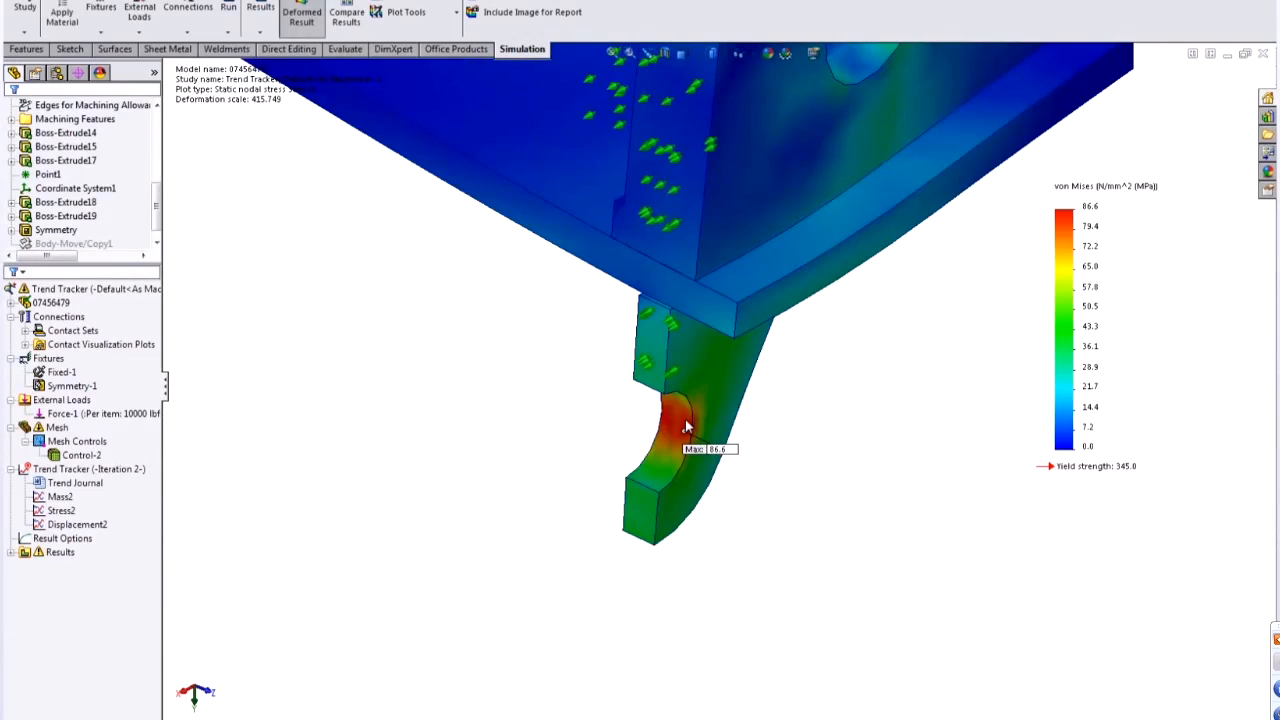
# - Rerun the Trend Tracker study with the refined mesh control and inspect the stress plot around the hook
pyautogui.rightClick(84, 289)
pyautogui.click(323, 323)
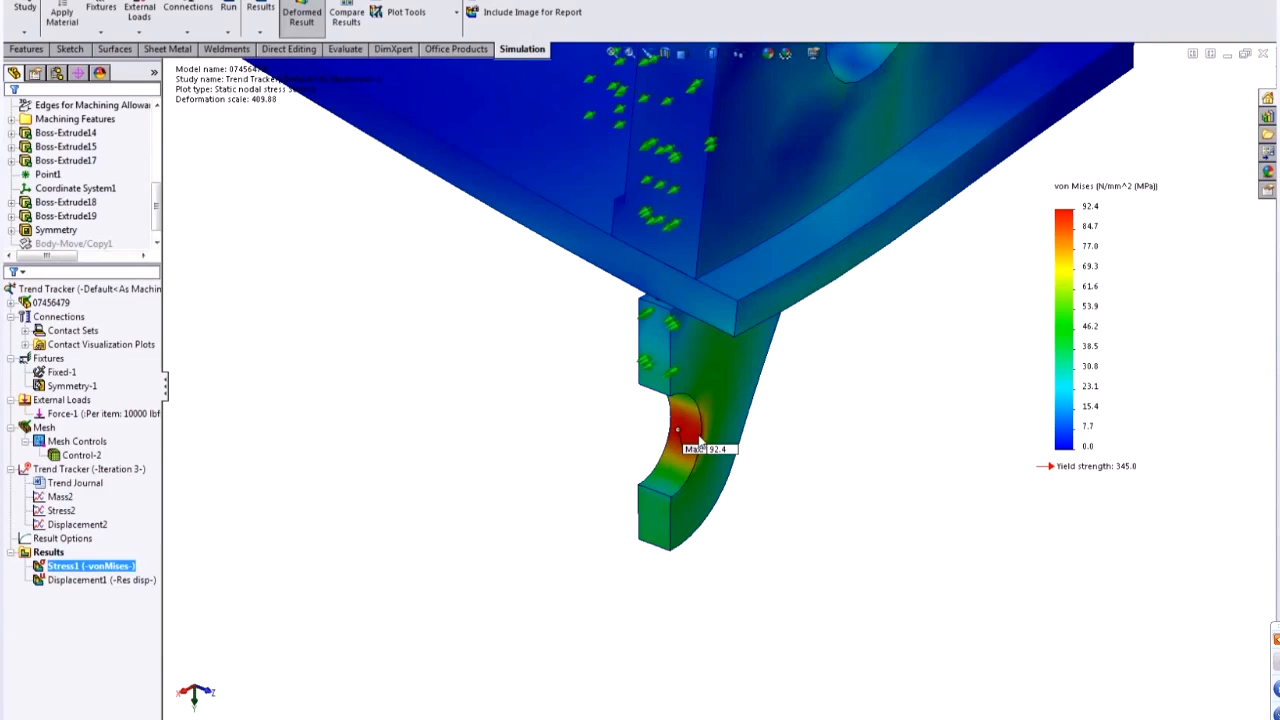
pyautogui.scroll(4, 697, 480)
pyautogui.moveTo(697, 480); pyautogui.dragTo(735, 306, button='middle')
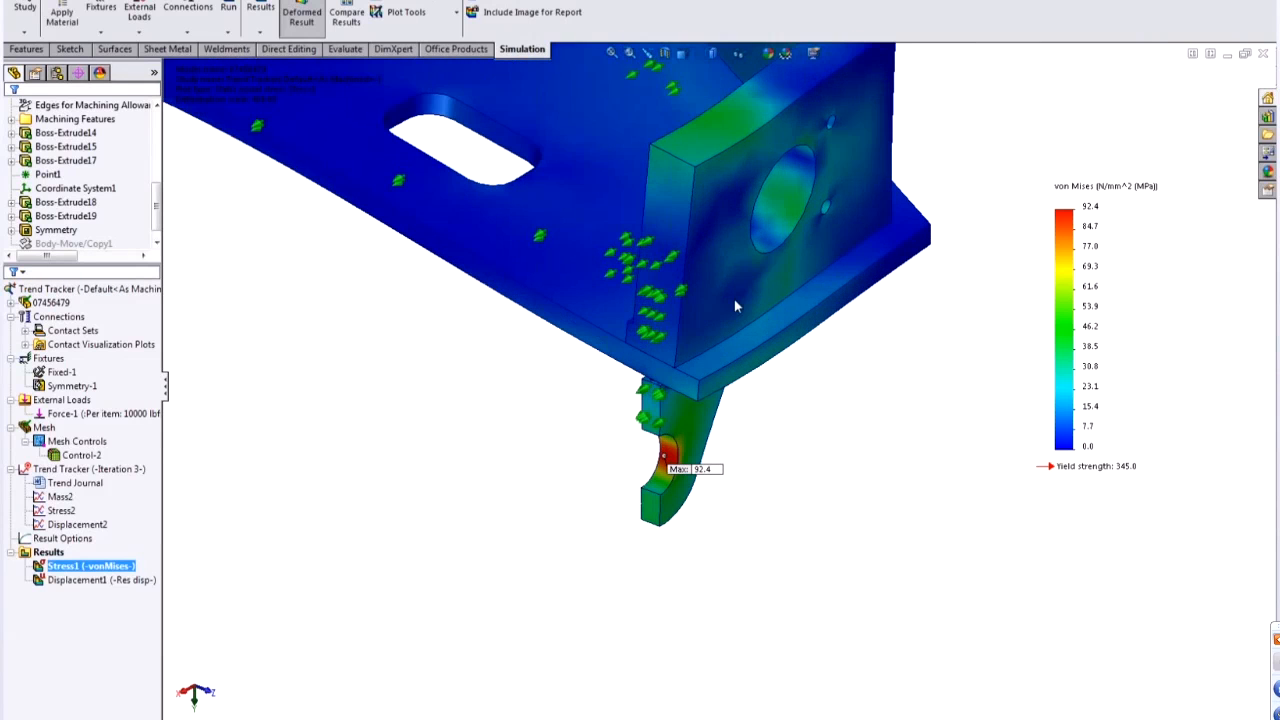
# - Open the Displacement2 trend graph, examine displacement across the iterations, and close the graph
pyautogui.click(86, 524)
pyautogui.click(60, 510)
pyautogui.rightClick(78, 511)
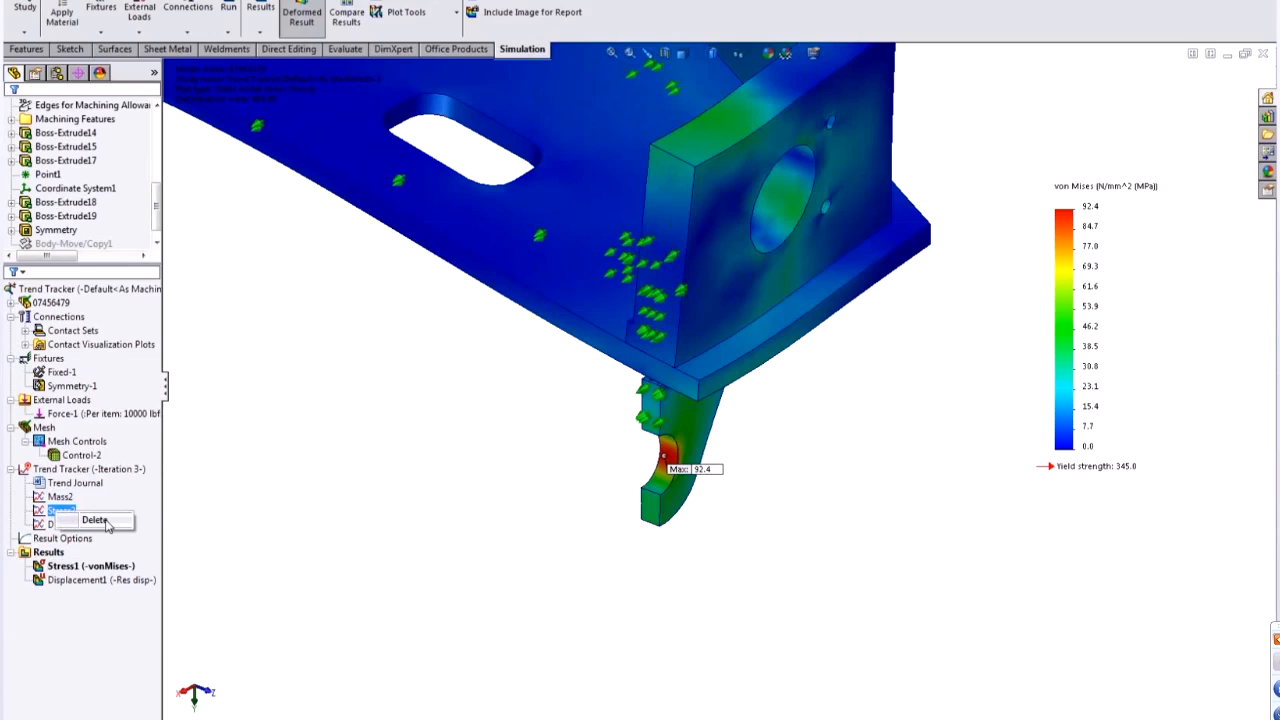
pyautogui.click(115, 541)
pyautogui.moveTo(98, 565); pyautogui.dragTo(60, 519)
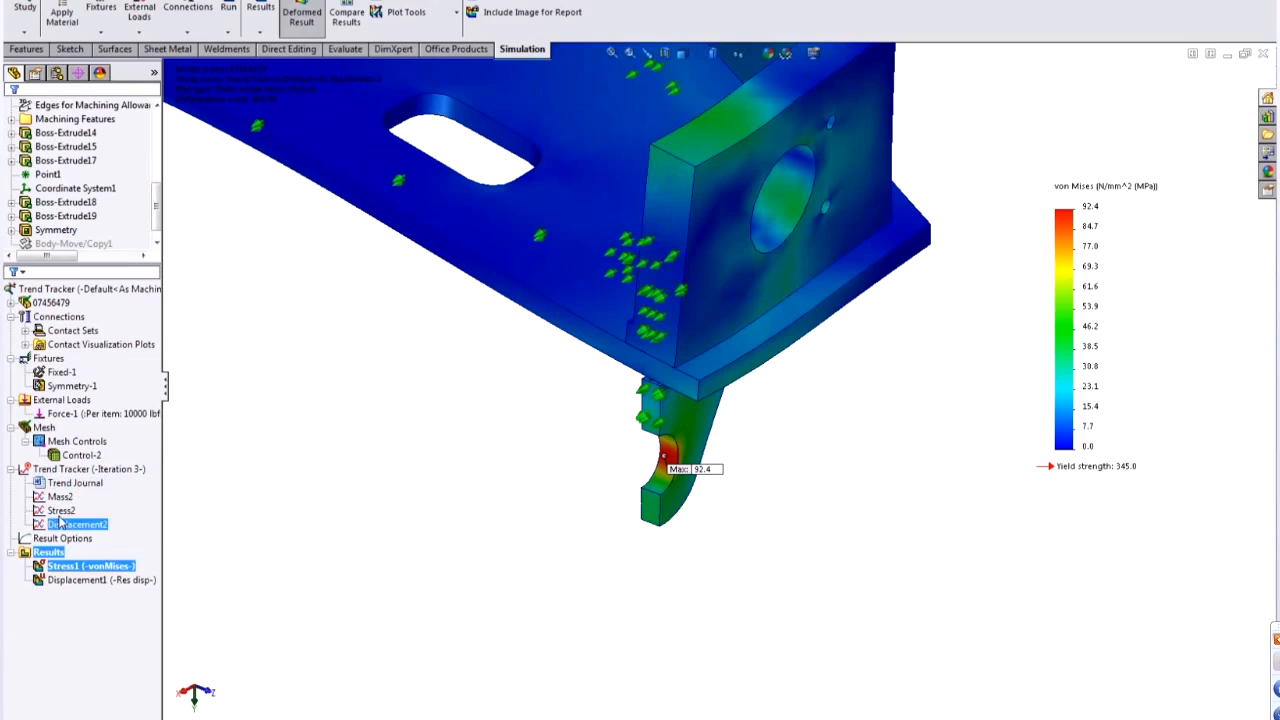
pyautogui.rightClick(84, 511)
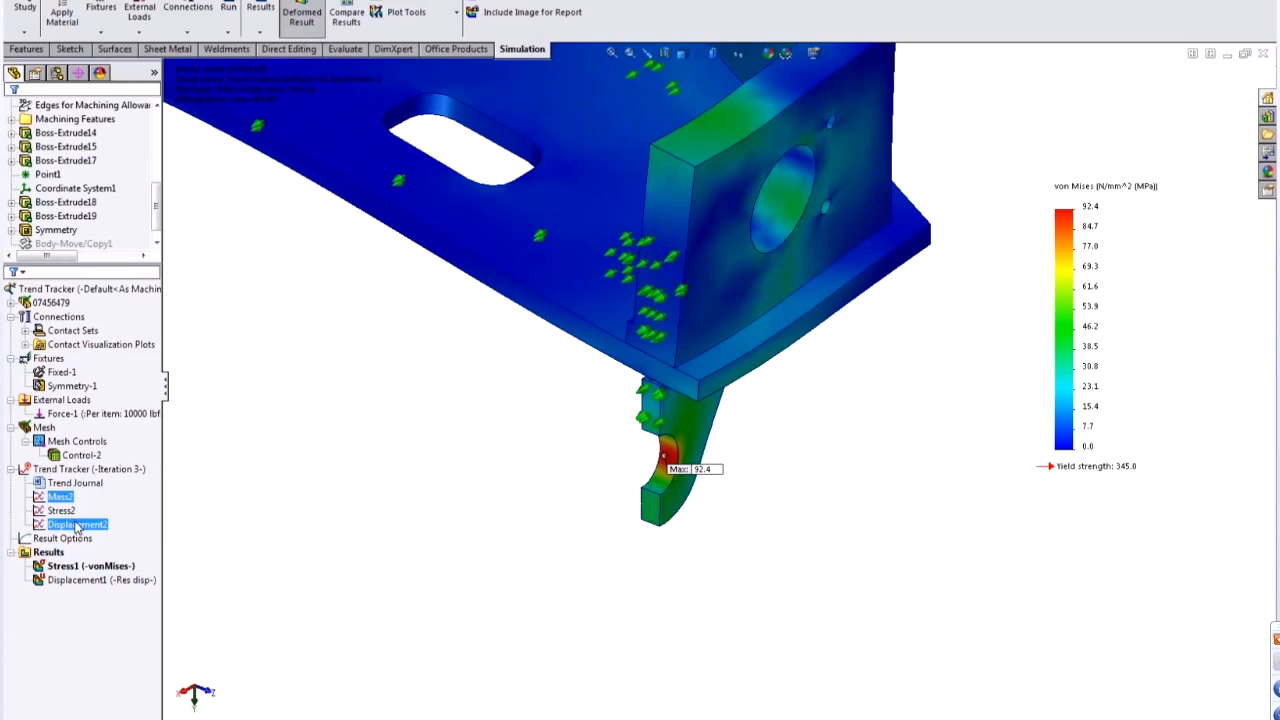
pyautogui.click(62, 528)
pyautogui.moveTo(0, 33); pyautogui.dragTo(516, 133)
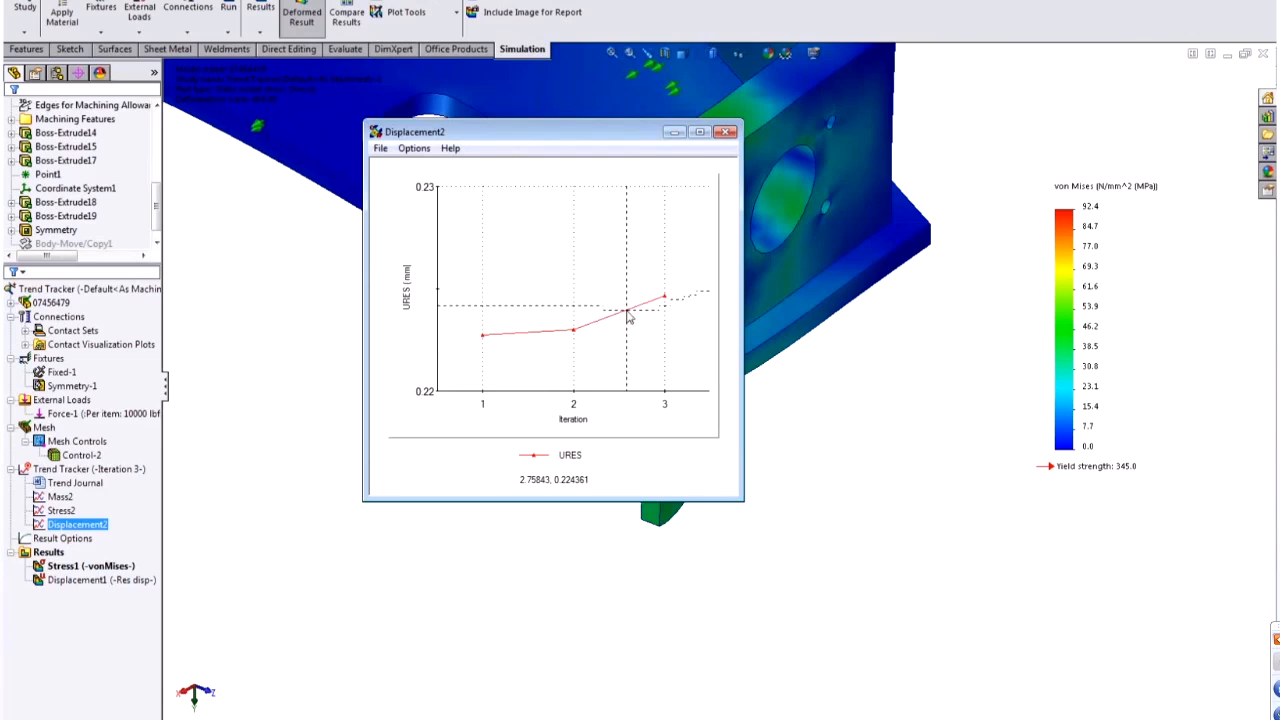
pyautogui.click(726, 138)
# - Examine the Stress2 trend graph of von Mises stress per iteration, followed by the Mass2 trend graph
pyautogui.keyDown('ctrl'); pyautogui.click(62, 511); pyautogui.keyUp('ctrl')
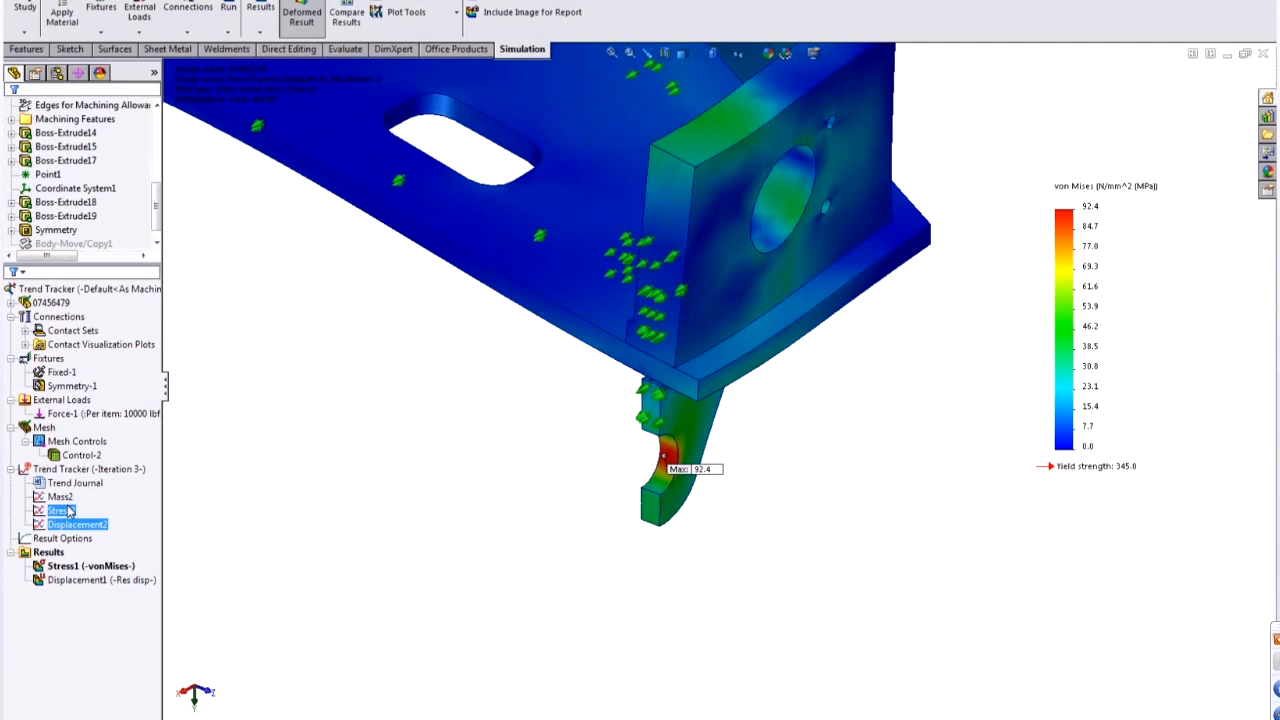
pyautogui.click(66, 511)
pyautogui.moveTo(2, 24); pyautogui.dragTo(625, 133)
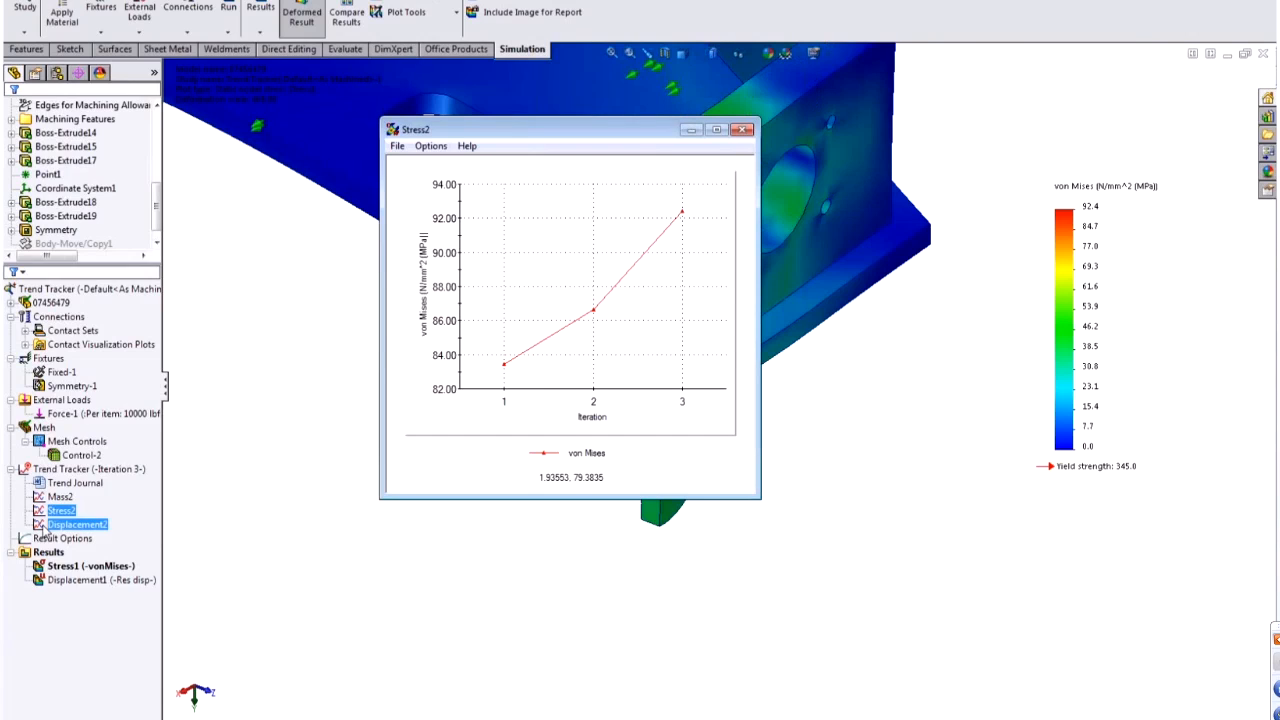
pyautogui.doubleClick(60, 499)
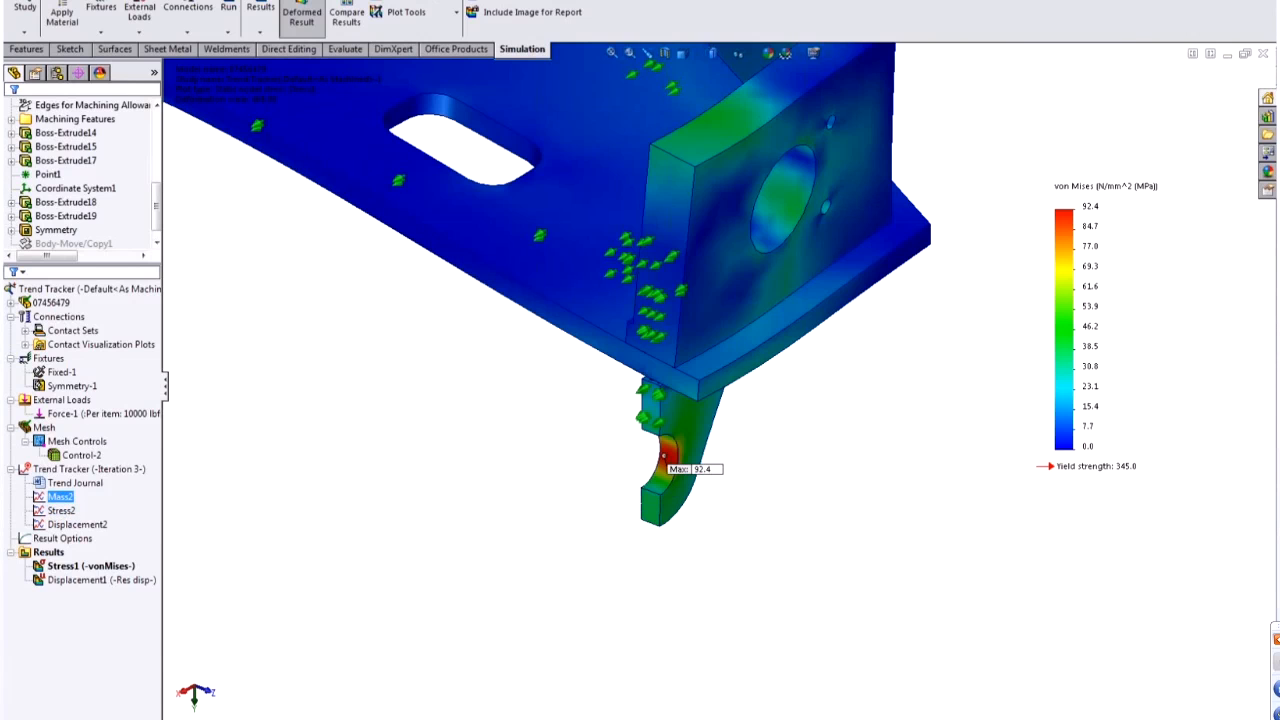
pyautogui.moveTo(2, 50); pyautogui.dragTo(143, 74)
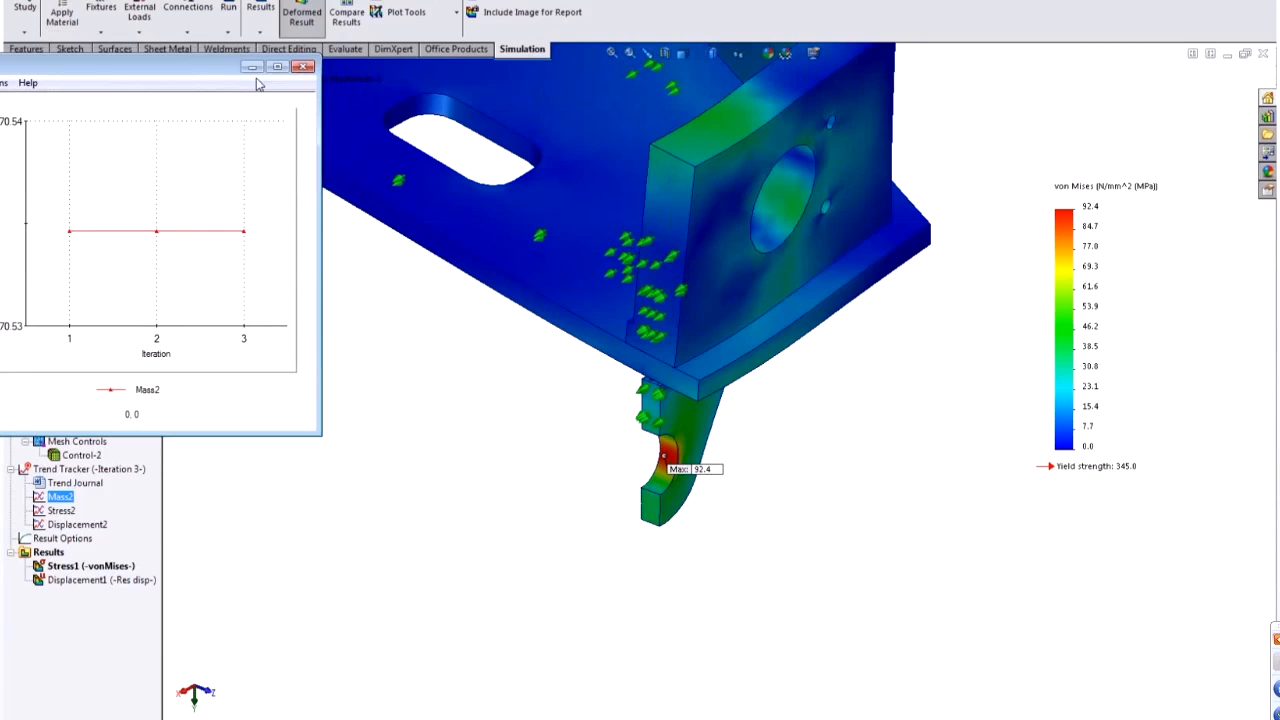
# - Close the Mass2 trend graph and bring the whole bracket's stress plot back into view
pyautogui.click(306, 70)
pyautogui.scroll(7, 640, 200)
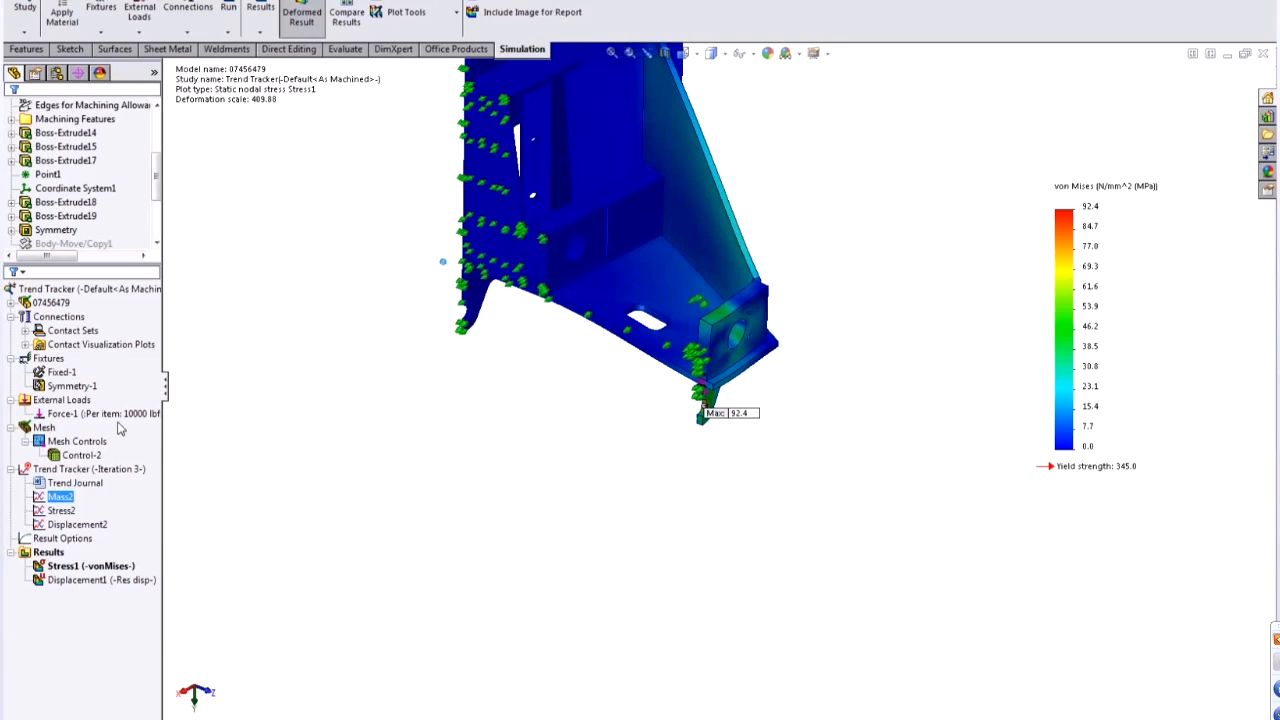
pyautogui.keyDown('ctrl'); pyautogui.click(62, 510); pyautogui.keyUp('ctrl')
pyautogui.keyDown('ctrl'); pyautogui.click(78, 524); pyautogui.keyUp('ctrl')
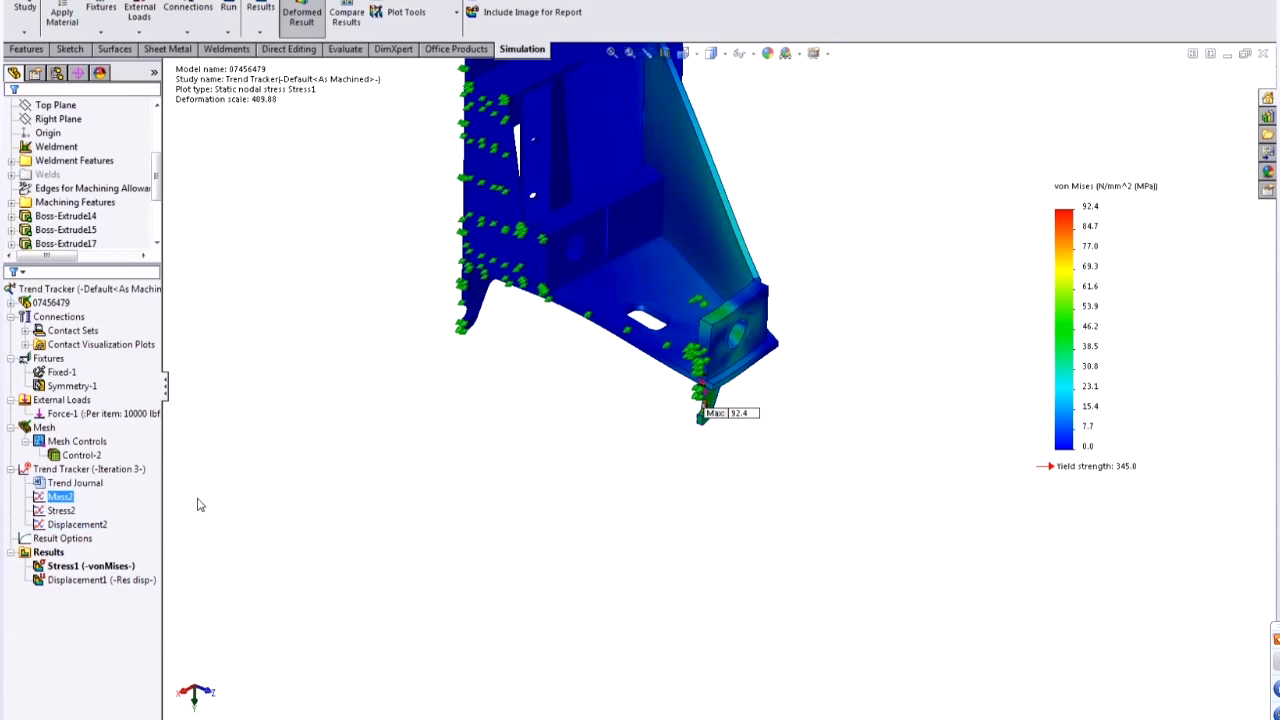
pyautogui.scroll(3, 725, 385)
pyautogui.scroll(-3, 590, 215)
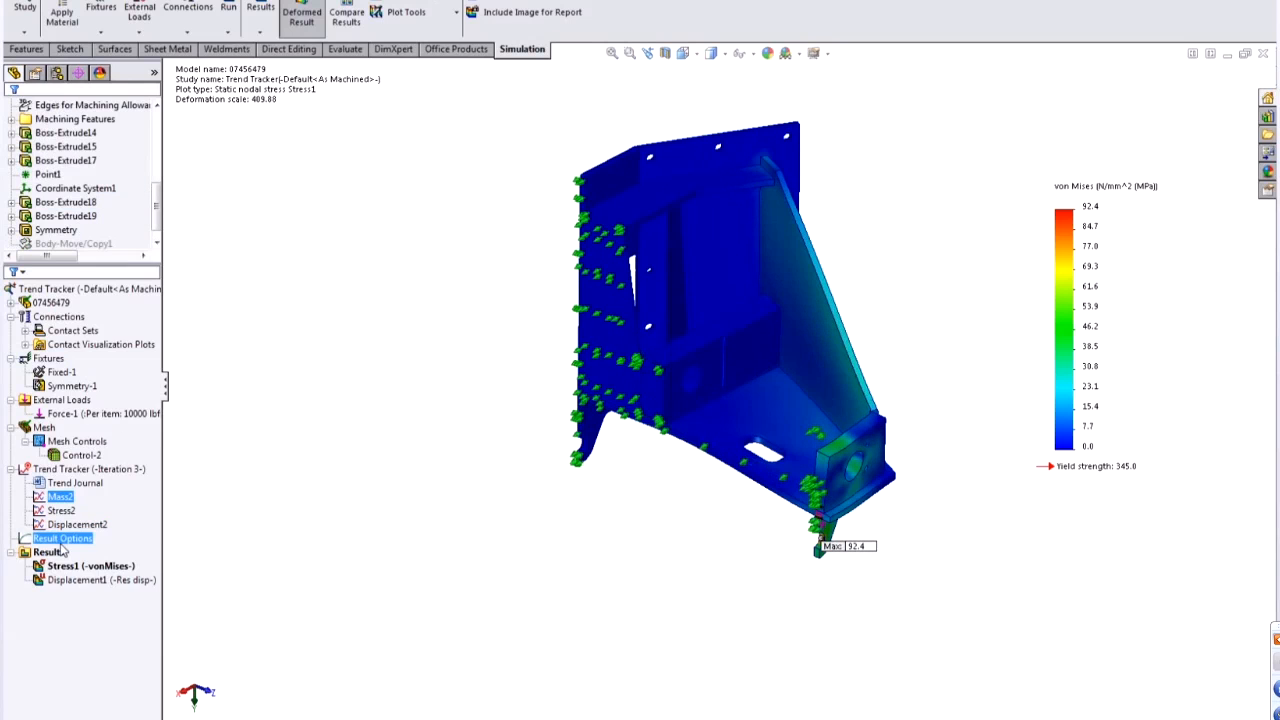
# - Delete Iteration 3 from the Trend Tracker
pyautogui.rightClick(90, 469)
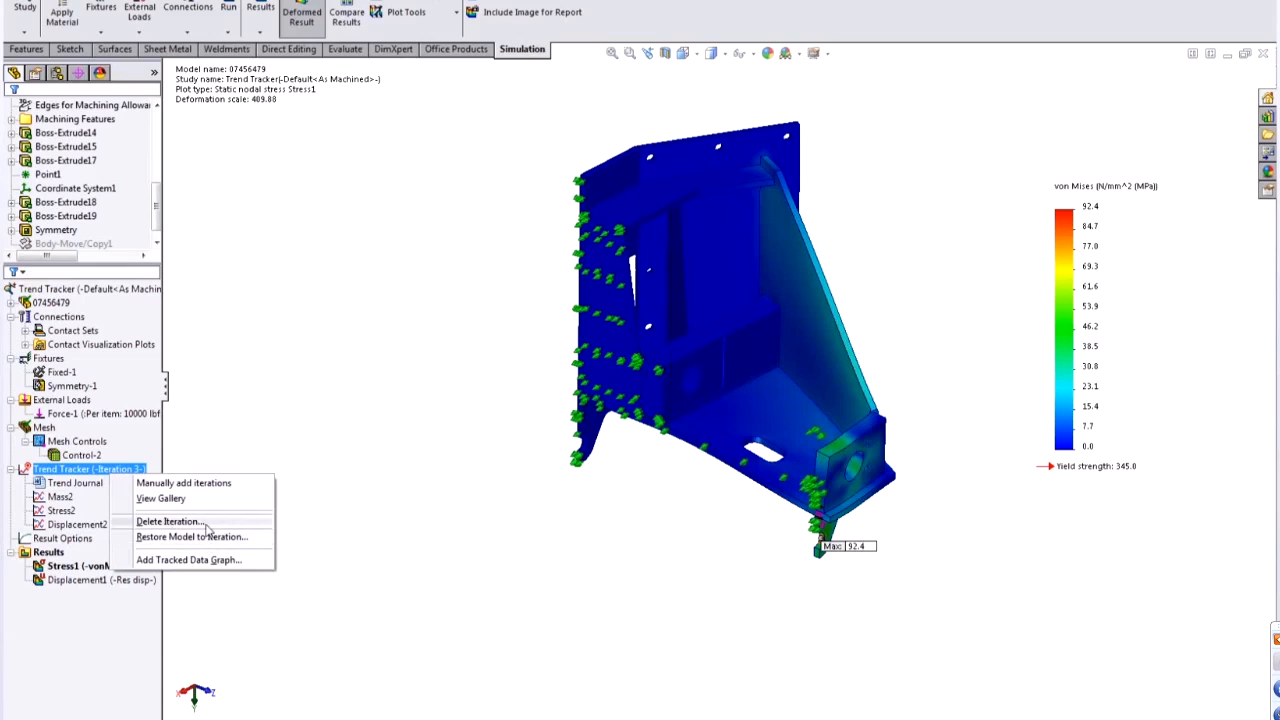
pyautogui.click(170, 521)
pyautogui.click(632, 367)
pyautogui.click(626, 401)
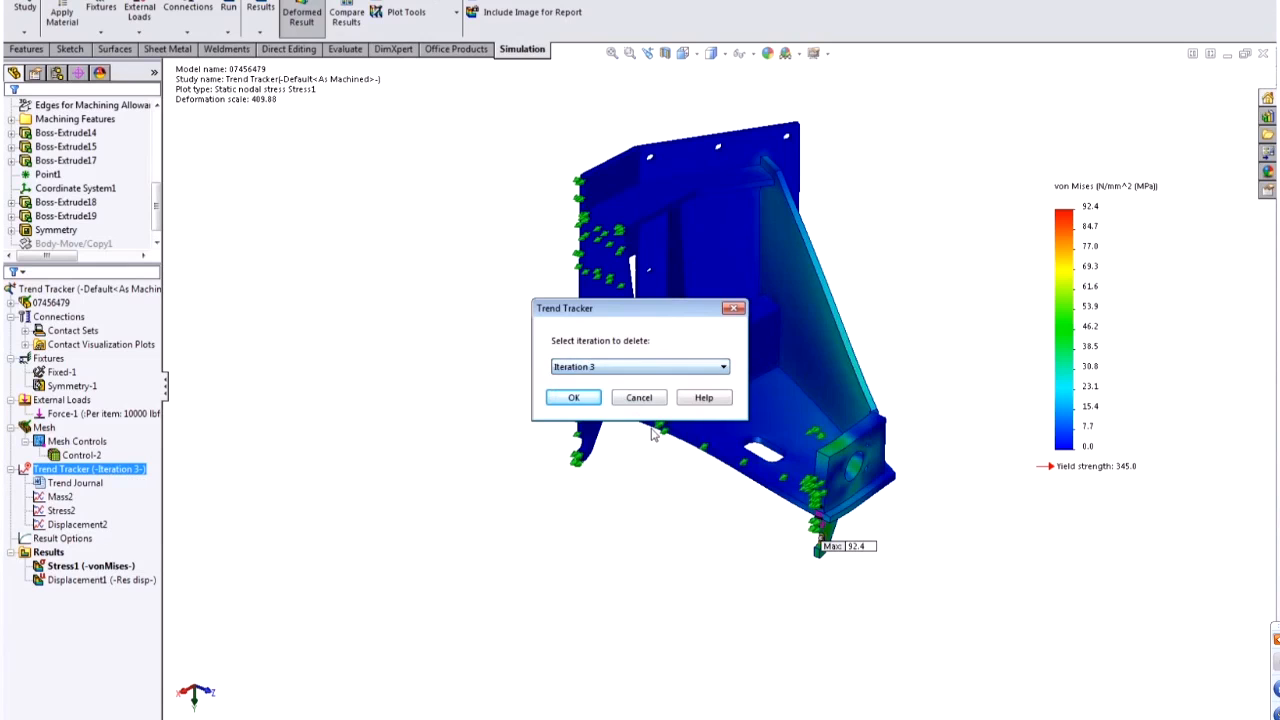
pyautogui.click(580, 397)
pyautogui.click(658, 401)
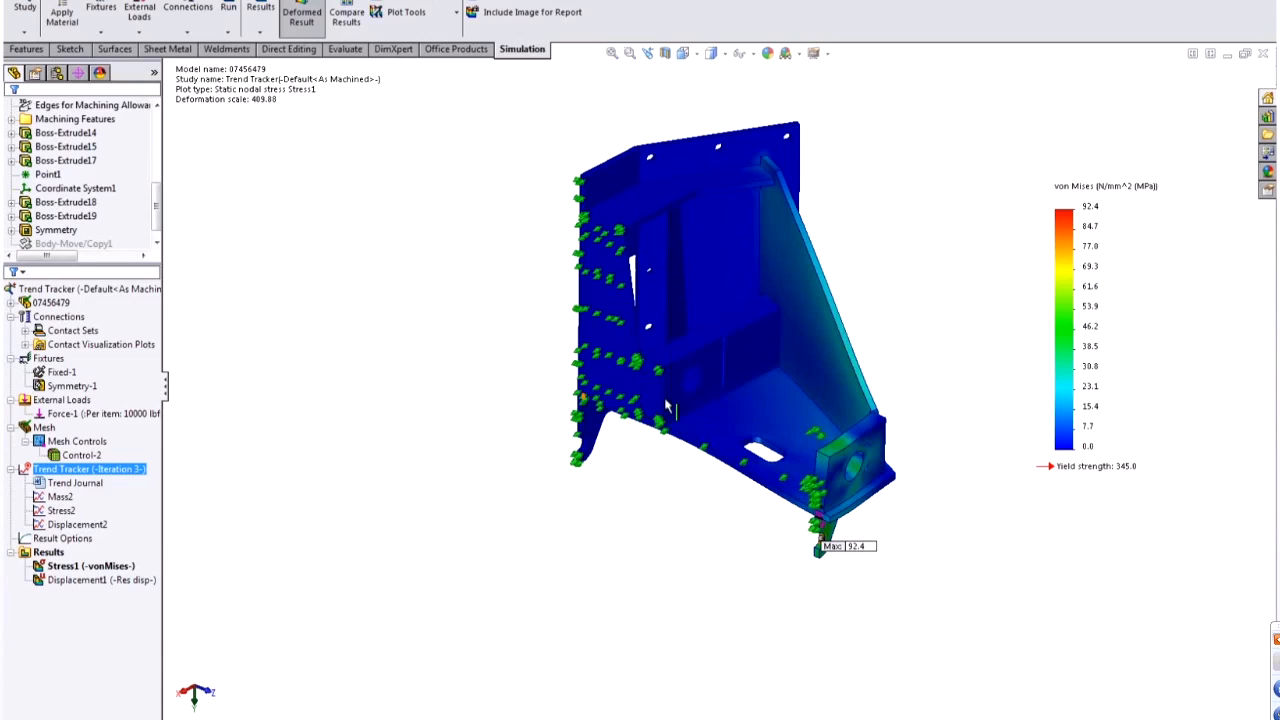
# - Examine von Mises stress across the remaining iterations in the Stress2 trend graph and close the graph
pyautogui.click(62, 511)
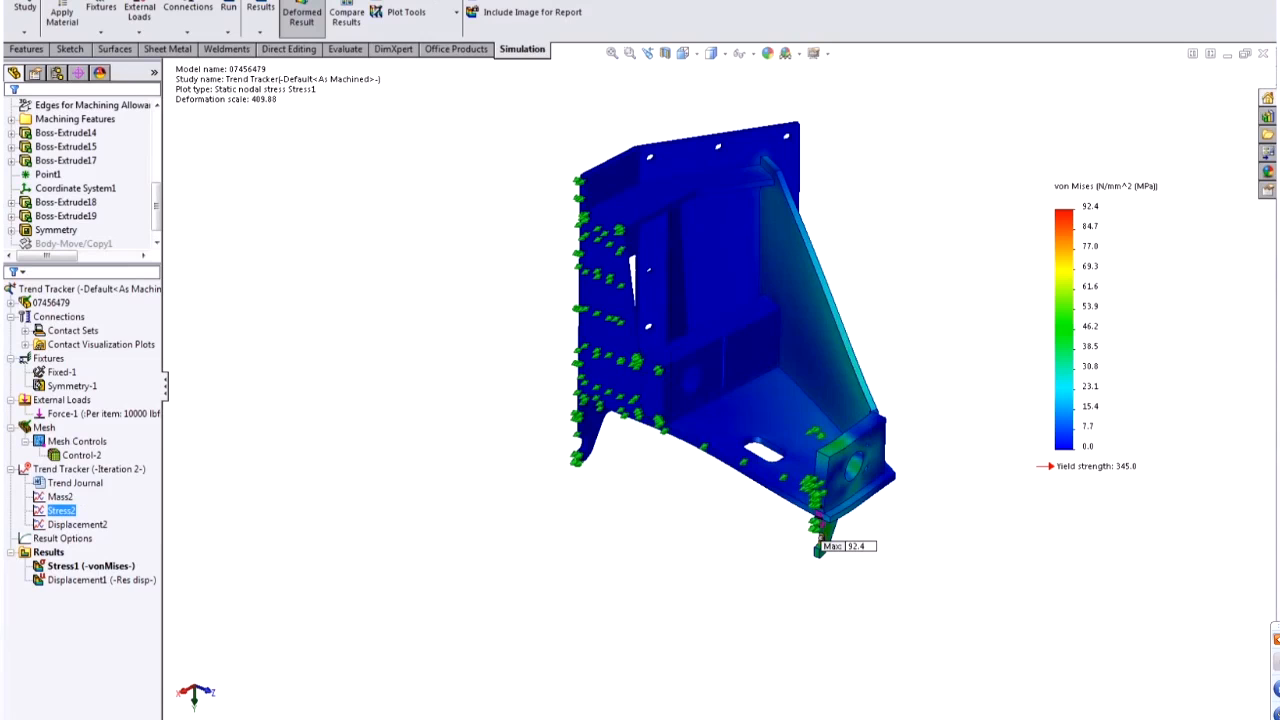
pyautogui.moveTo(0, 38); pyautogui.dragTo(276, 85)
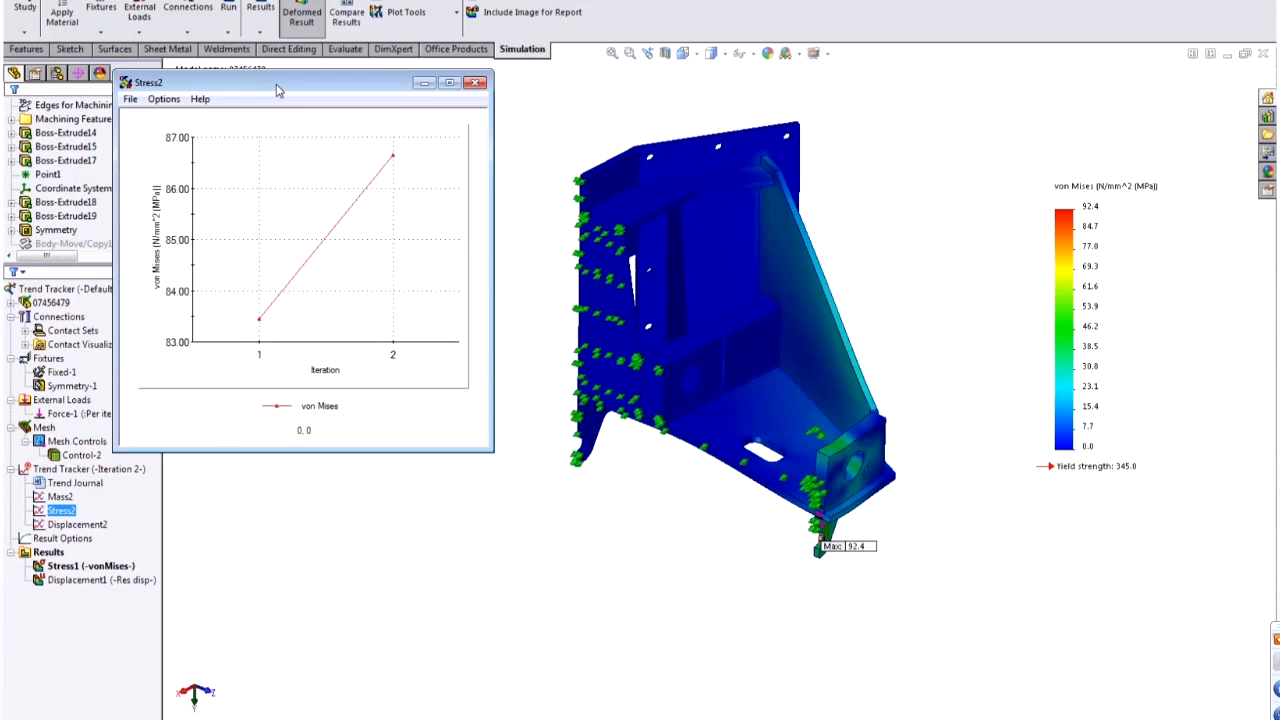
pyautogui.click(476, 82)
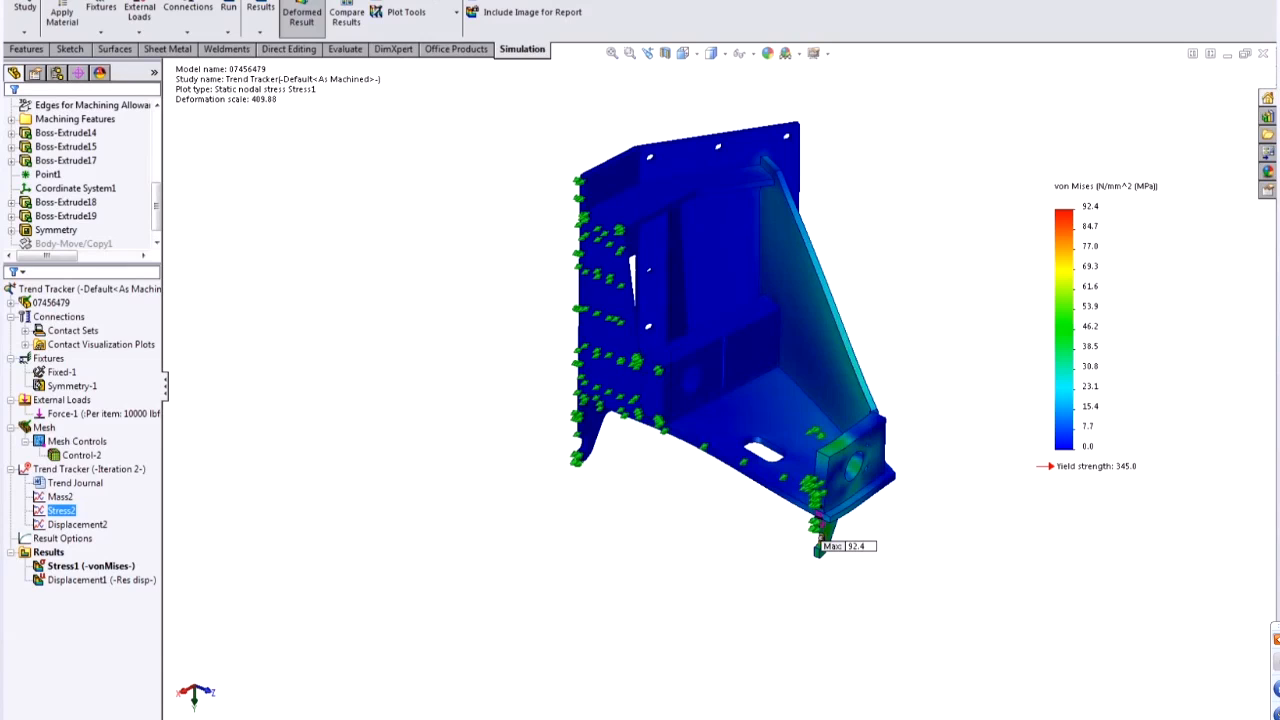
# - Switch to the Adaptive study, review the h-adaptive options in its study properties, and cancel without changes
pyautogui.click(398, 719)
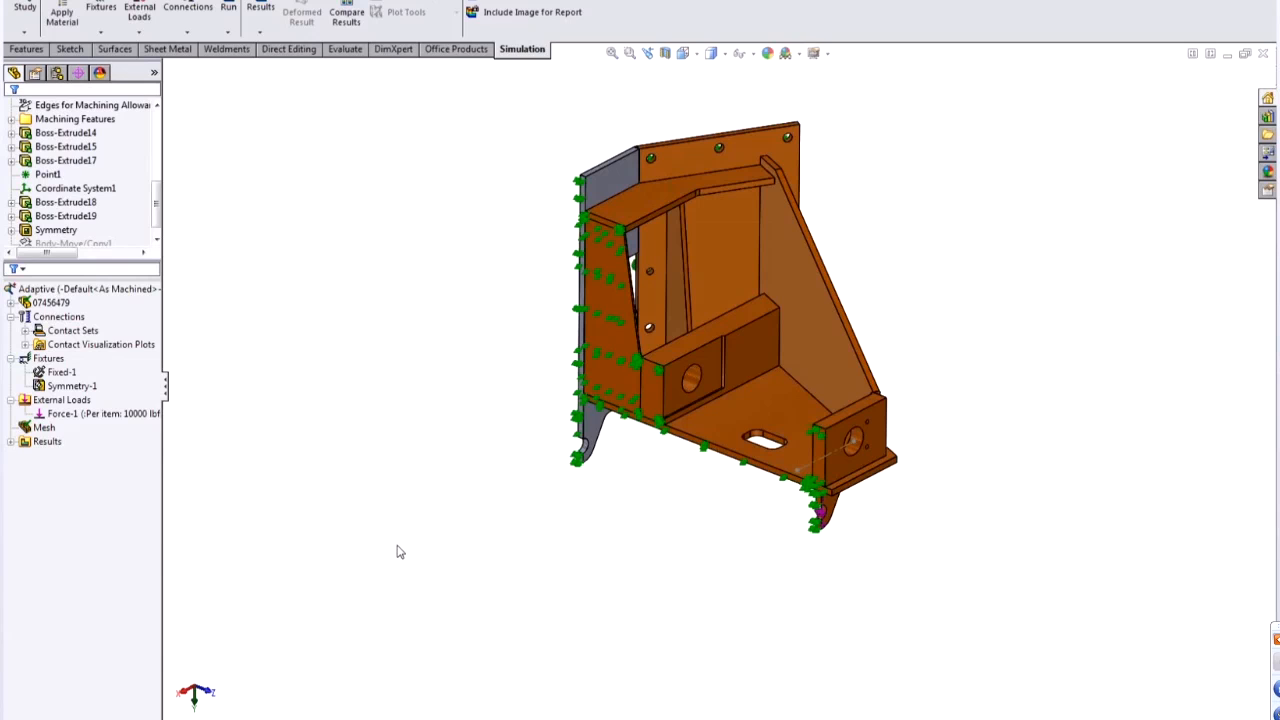
pyautogui.rightClick(142, 290)
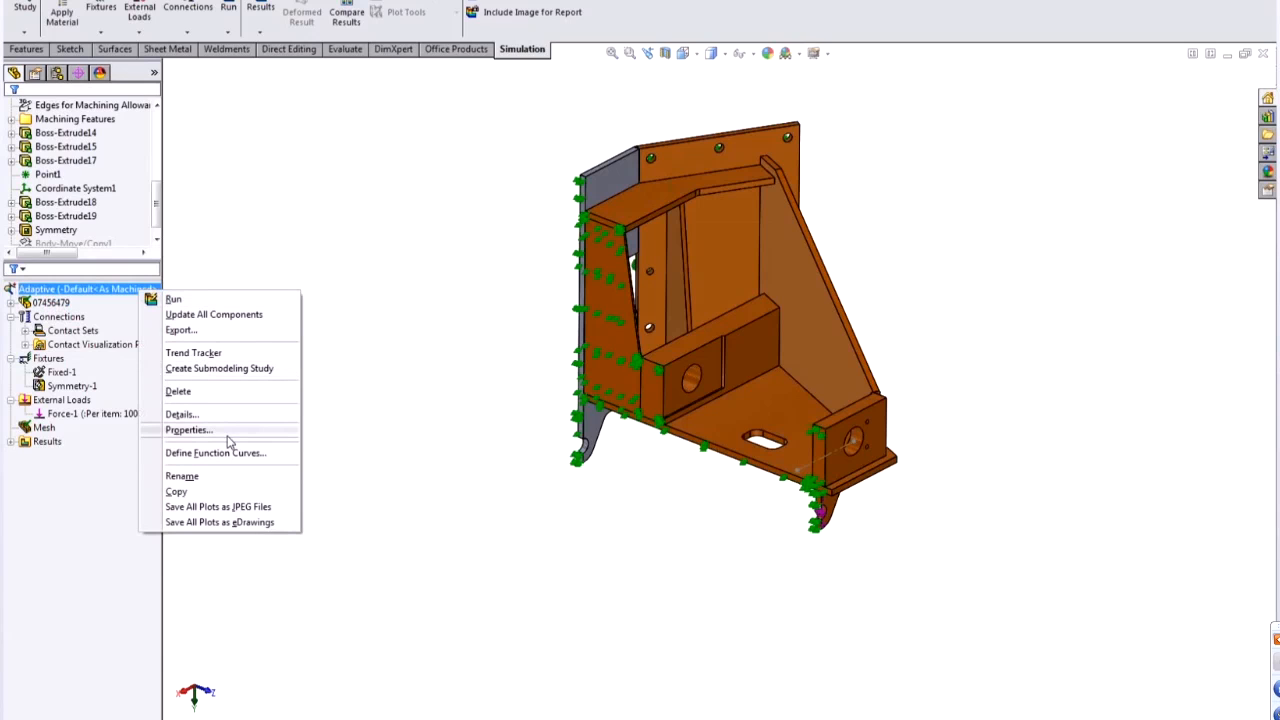
pyautogui.click(230, 432)
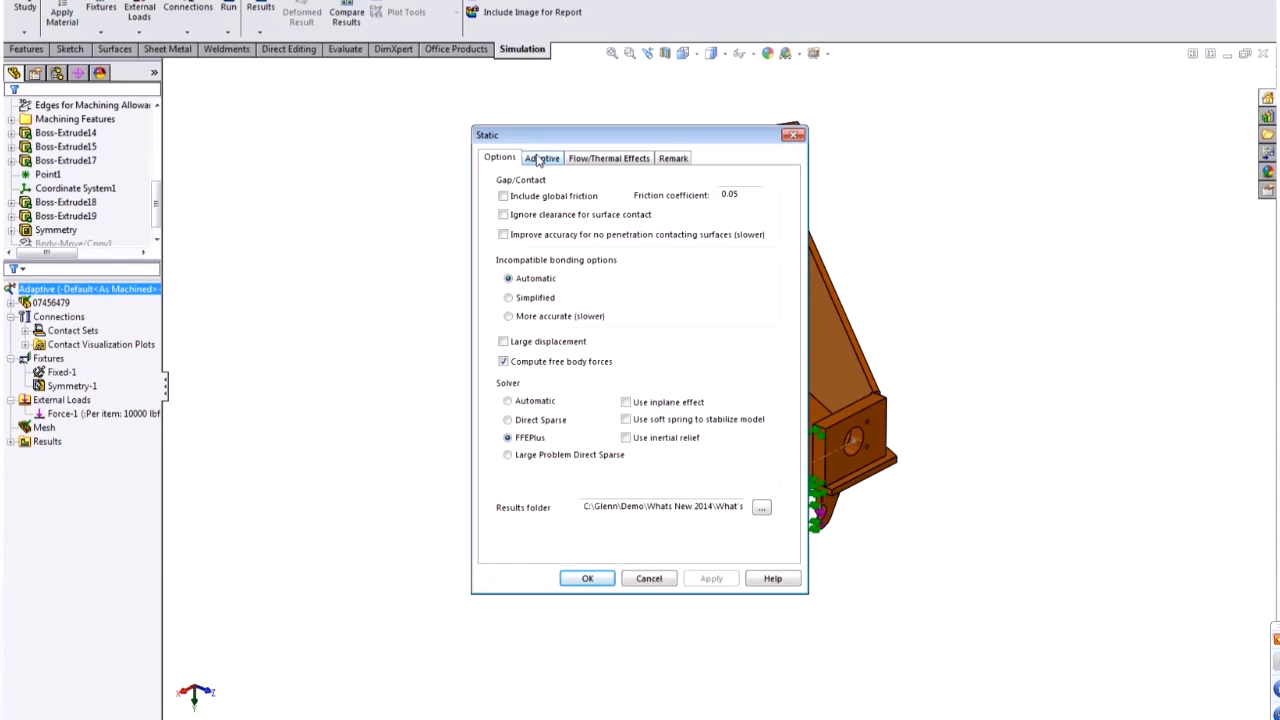
pyautogui.click(540, 159)
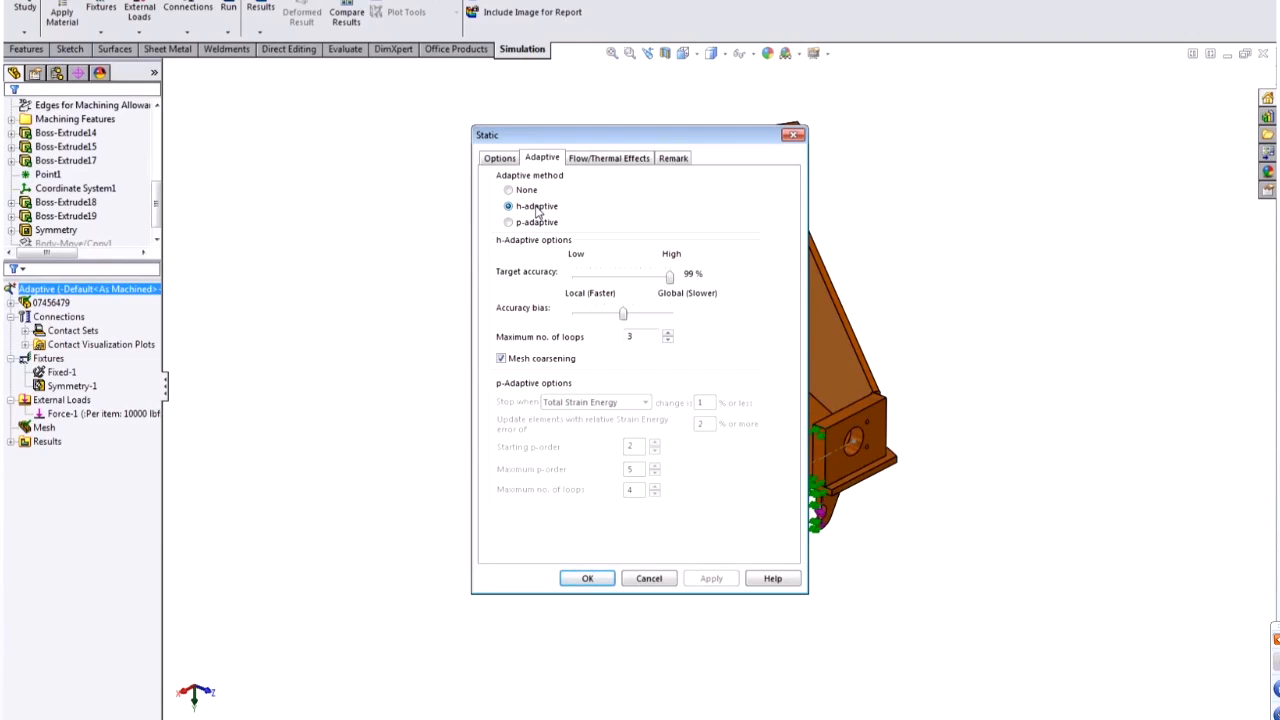
pyautogui.click(649, 579)
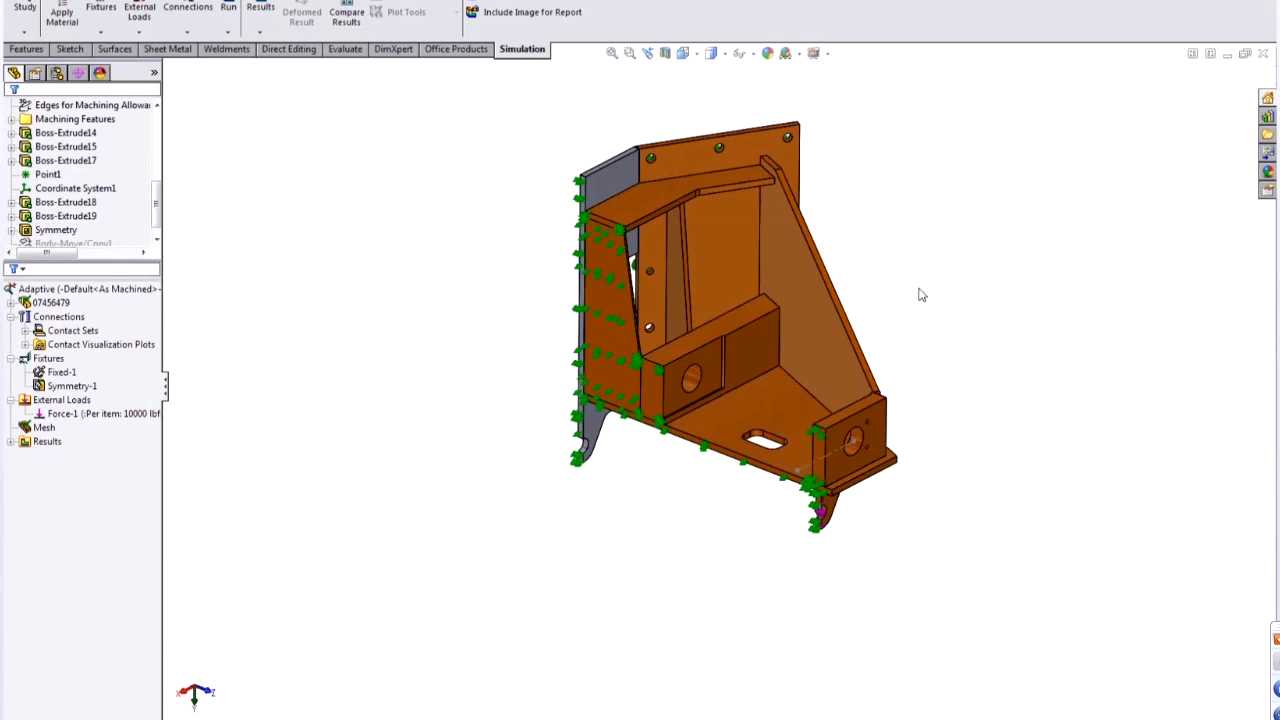
# - Mesh the bracket in the Adaptive study with the preset mesh density and run the study
pyautogui.scroll(-2, 903, 283)
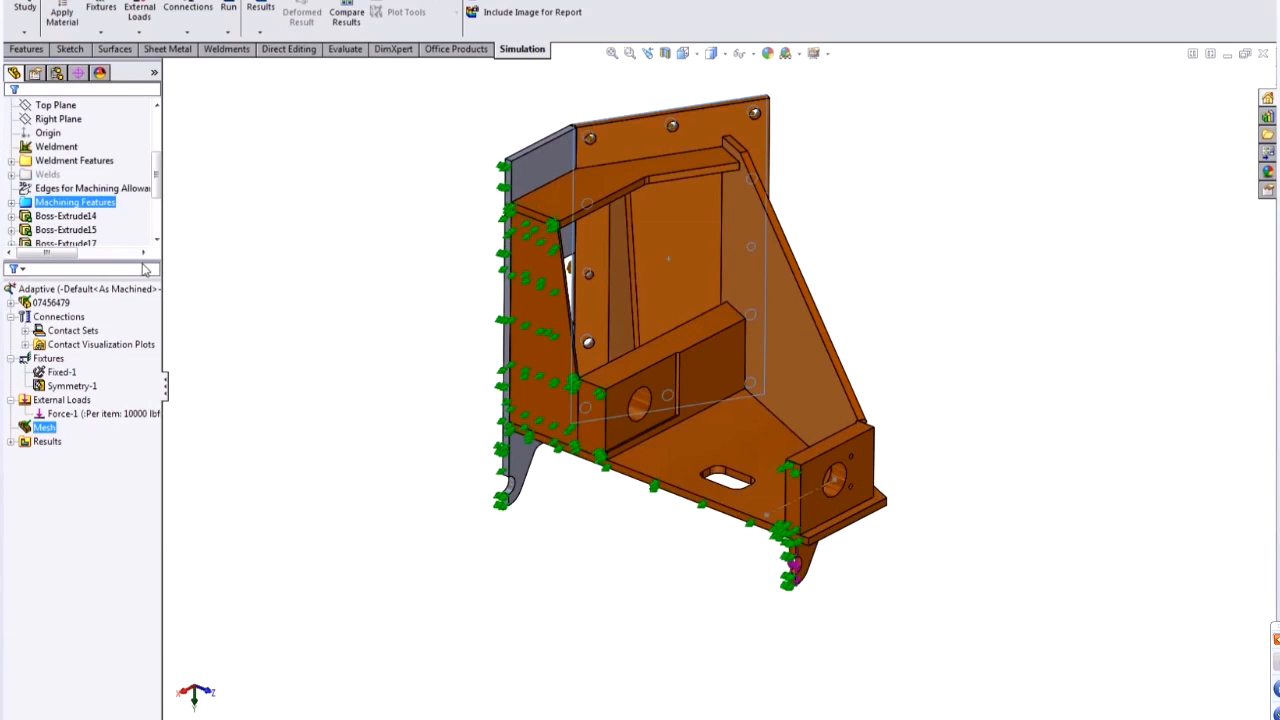
pyautogui.click(44, 428)
pyautogui.rightClick(42, 432)
pyautogui.click(95, 477)
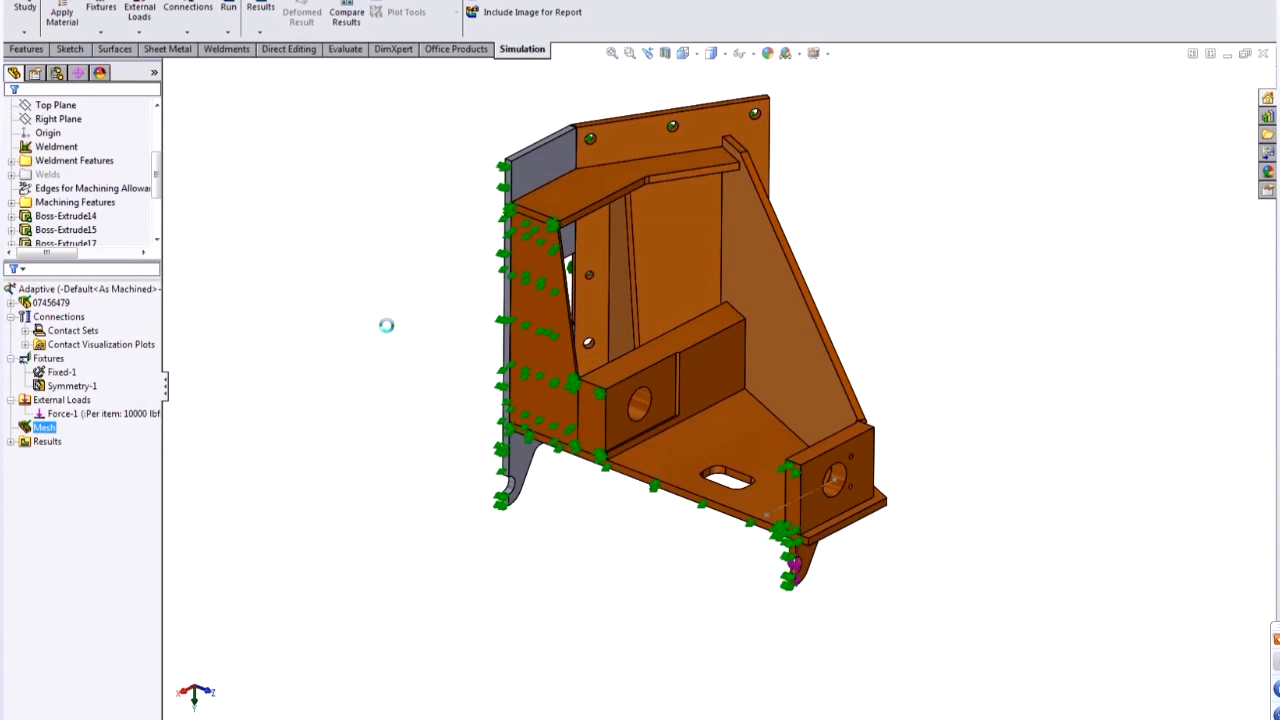
pyautogui.click(674, 404)
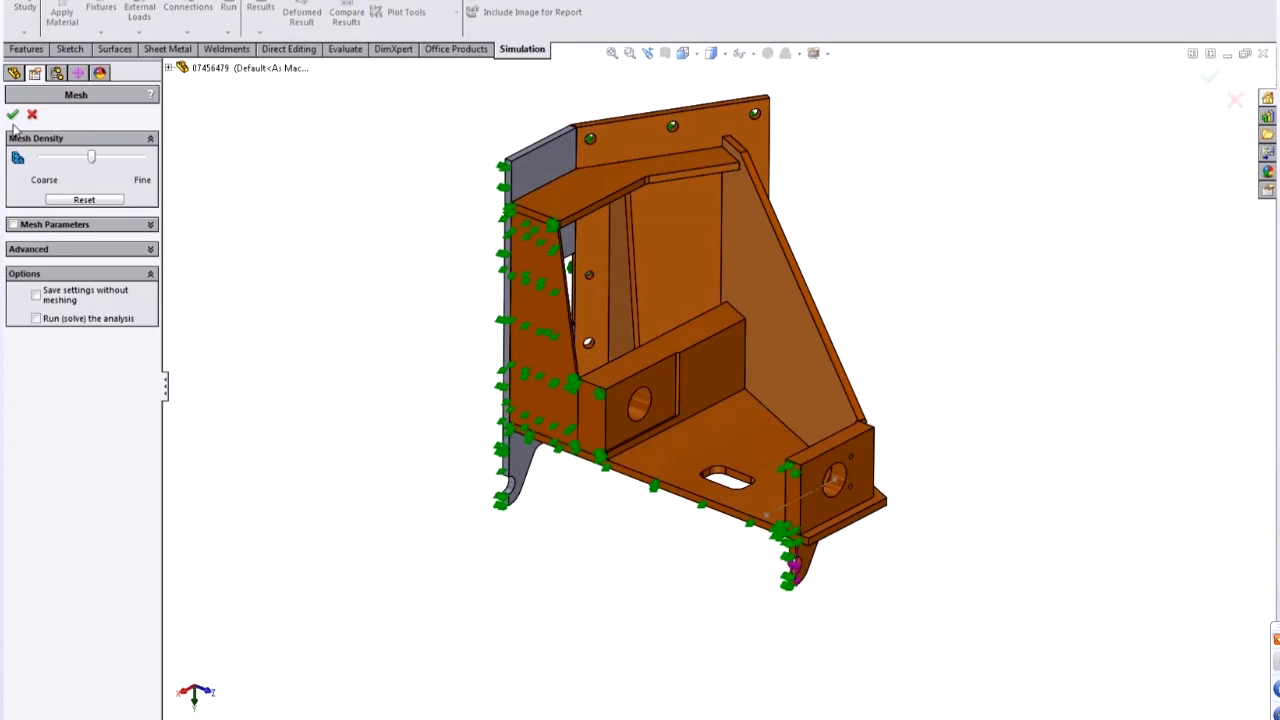
pyautogui.click(14, 113)
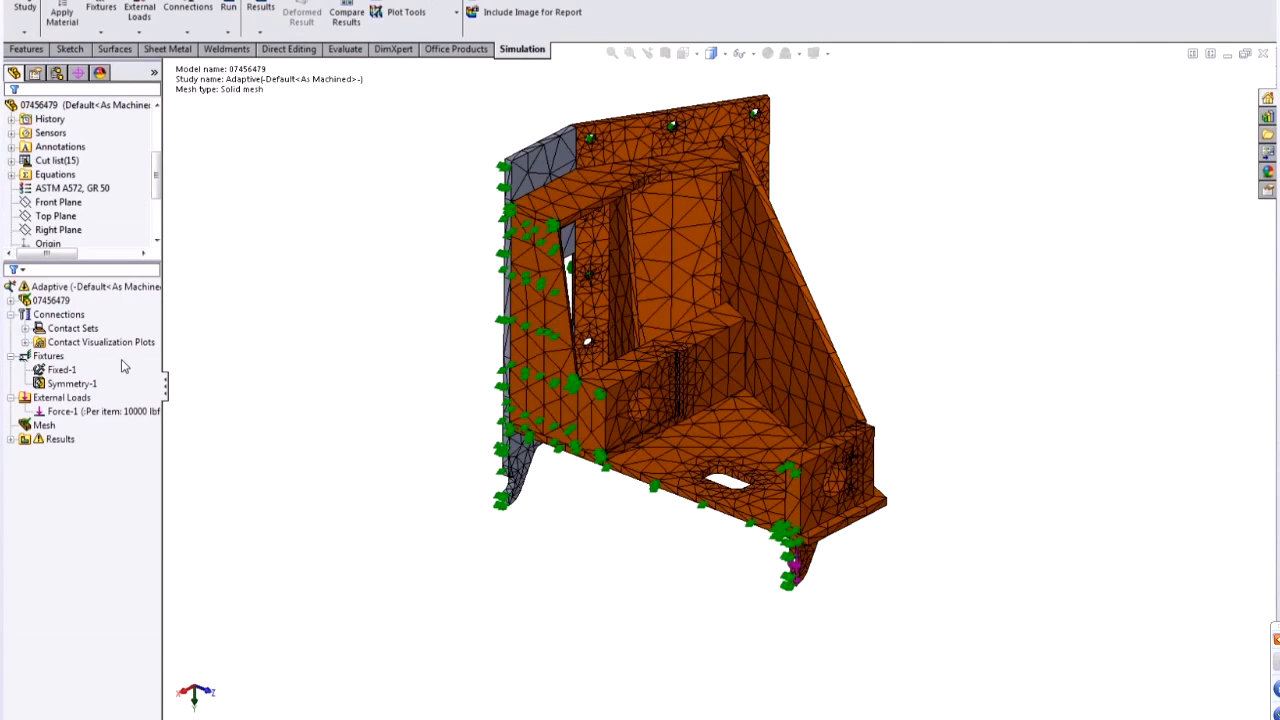
pyautogui.rightClick(128, 287)
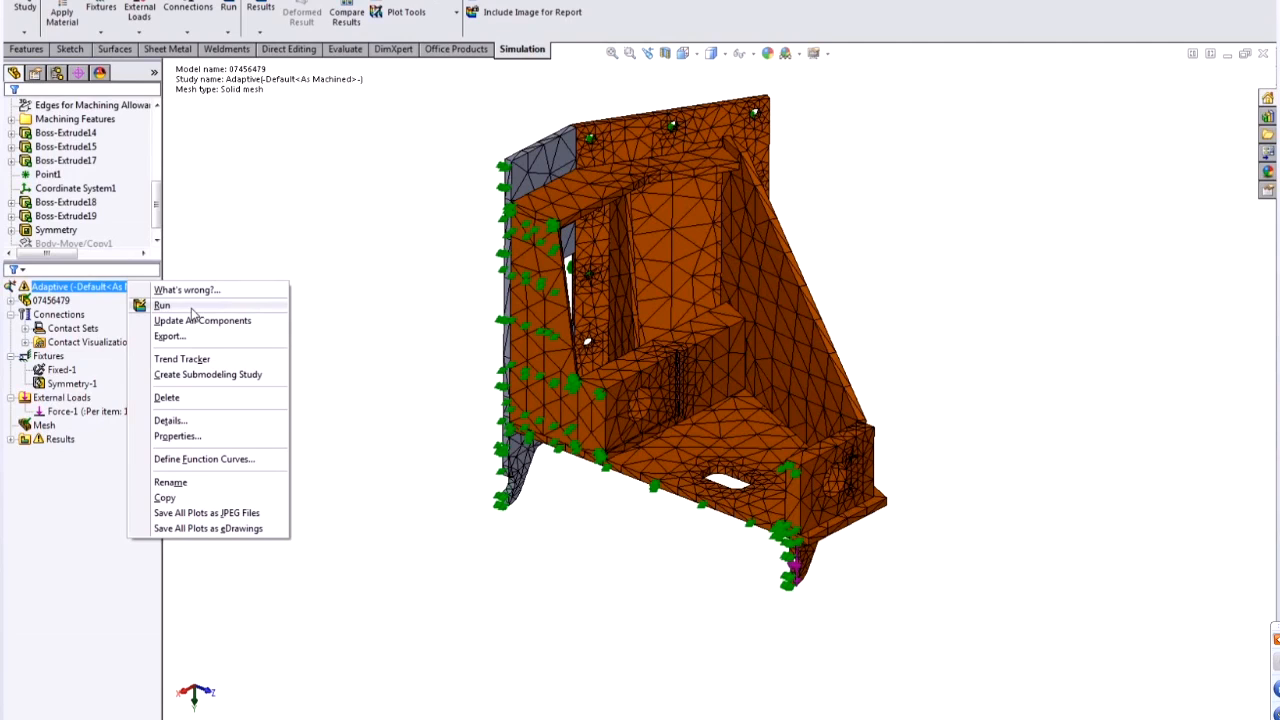
pyautogui.click(192, 308)
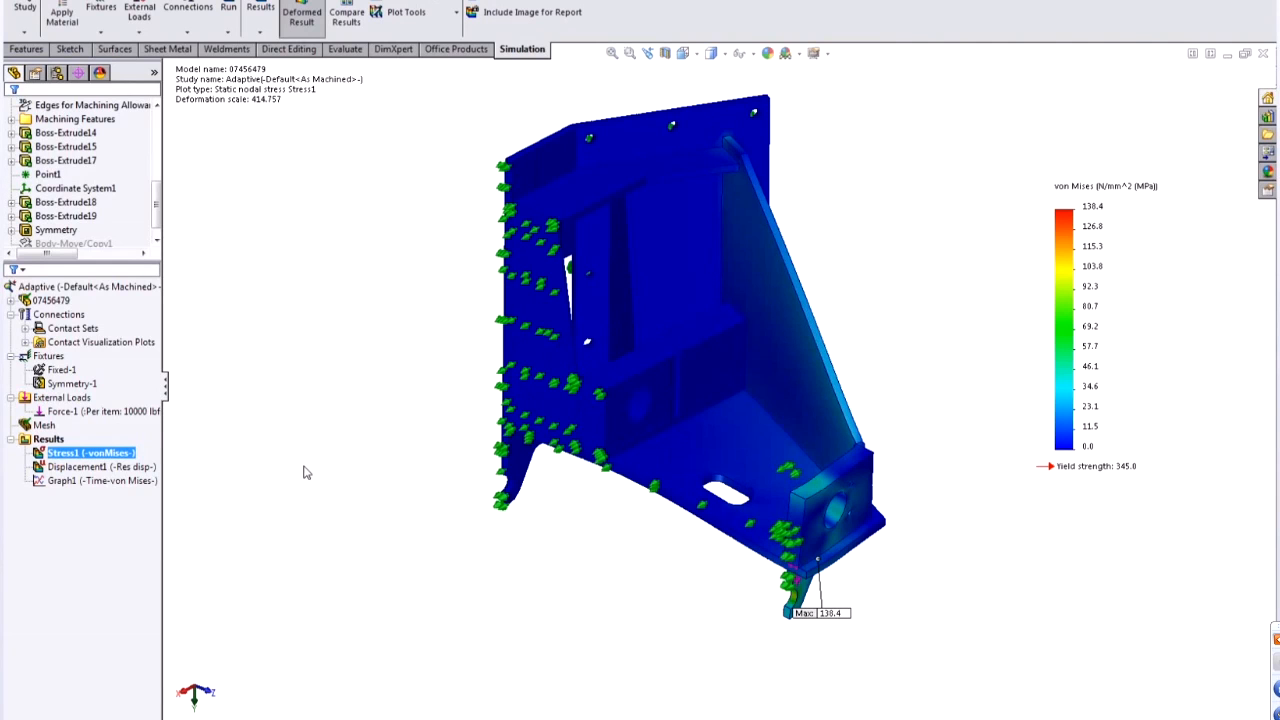
# - Examine the Adaptive study's von Mises stress plot around the hook and across the bracket
pyautogui.keyDown('ctrl'); pyautogui.click(112, 467); pyautogui.keyUp('ctrl')
pyautogui.rightClick(46, 426)
pyautogui.press('Escape')
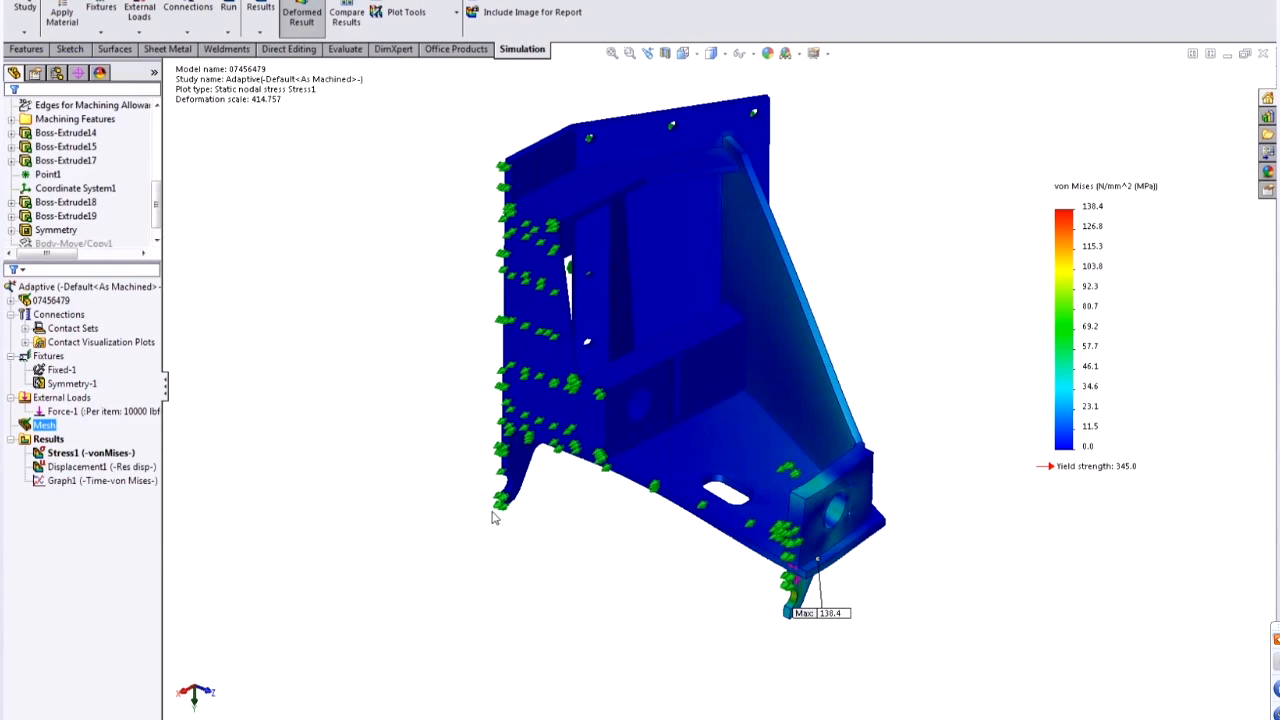
pyautogui.moveTo(603, 579); pyautogui.dragTo(651, 575, button='middle')
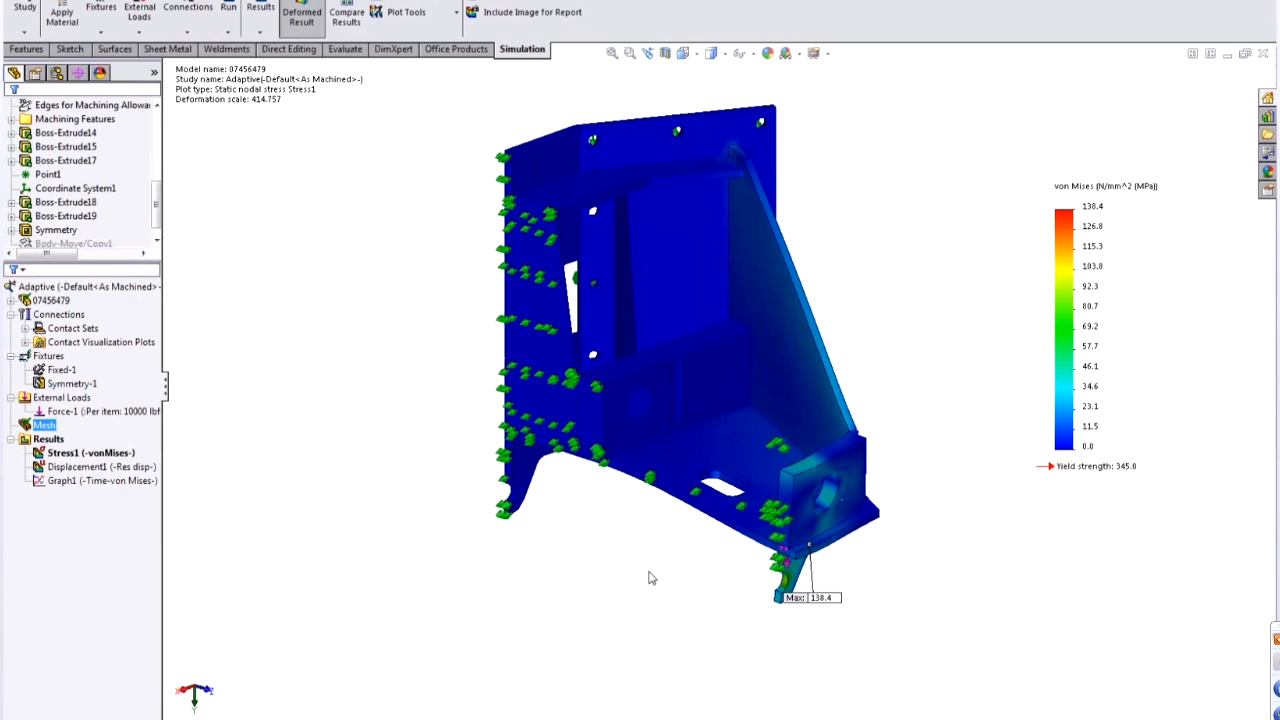
pyautogui.scroll(-5, 813, 571)
pyautogui.moveTo(738, 550); pyautogui.dragTo(660, 700, button='middle')
pyautogui.scroll(5, 749, 114)
pyautogui.scroll(4, 660, 700)
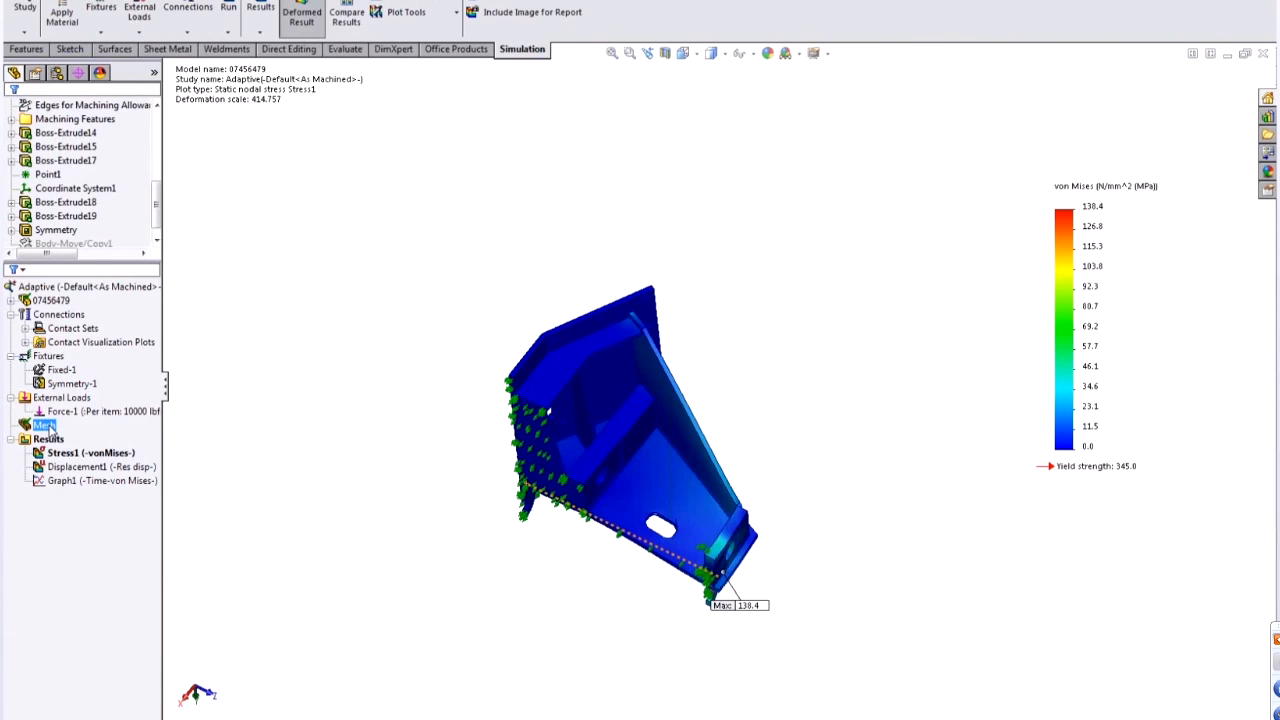
# - Show the Adaptive study's mesh and examine the element sizes at the hook's half-round cutout
pyautogui.rightClick(48, 426)
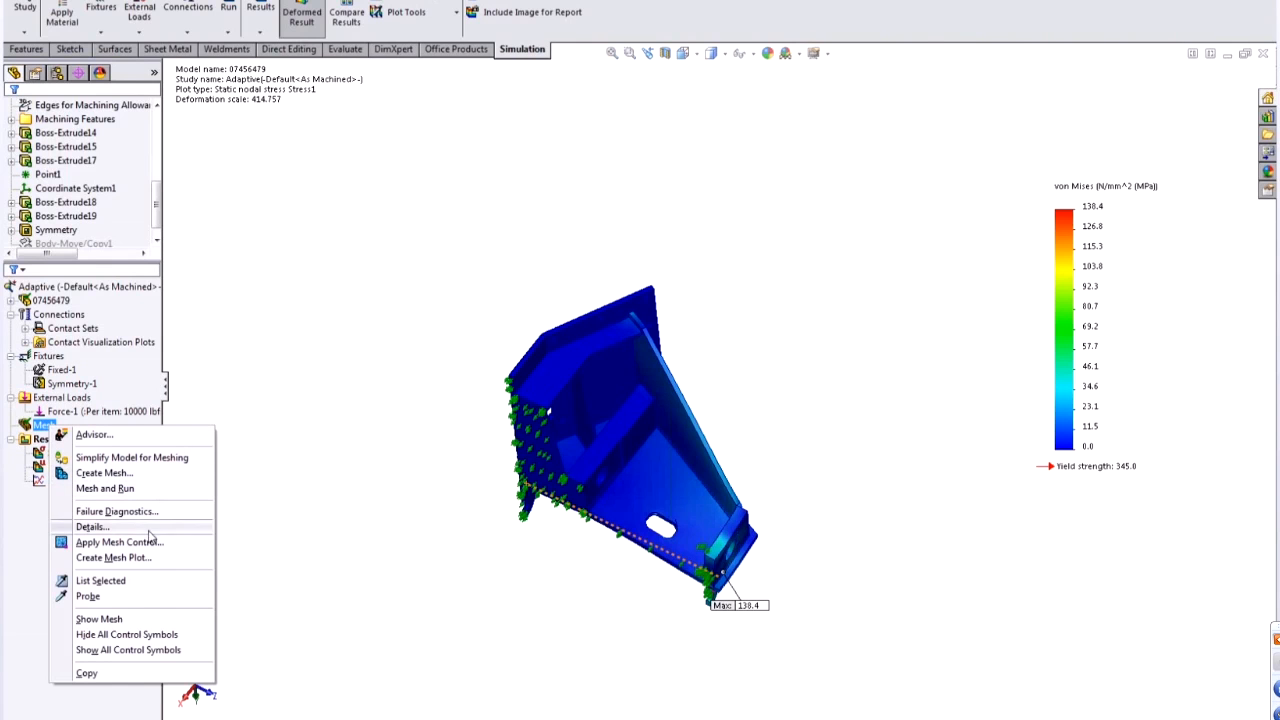
pyautogui.click(152, 619)
pyautogui.moveTo(709, 617); pyautogui.dragTo(692, 548, button='middle')
pyautogui.scroll(-10, 692, 548)
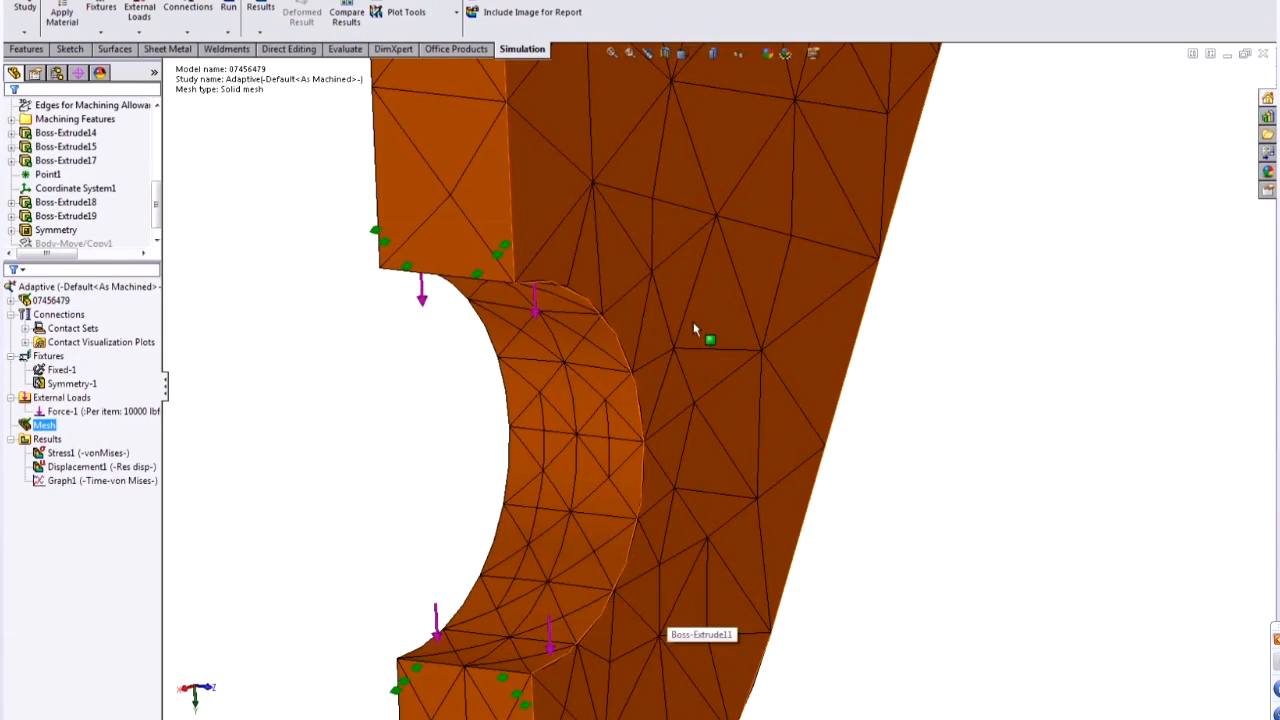
pyautogui.scroll(6, 693, 322)
pyautogui.scroll(-3, 692, 268)
pyautogui.moveTo(692, 268); pyautogui.dragTo(765, 308, button='middle')
pyautogui.scroll(-5, 765, 308)
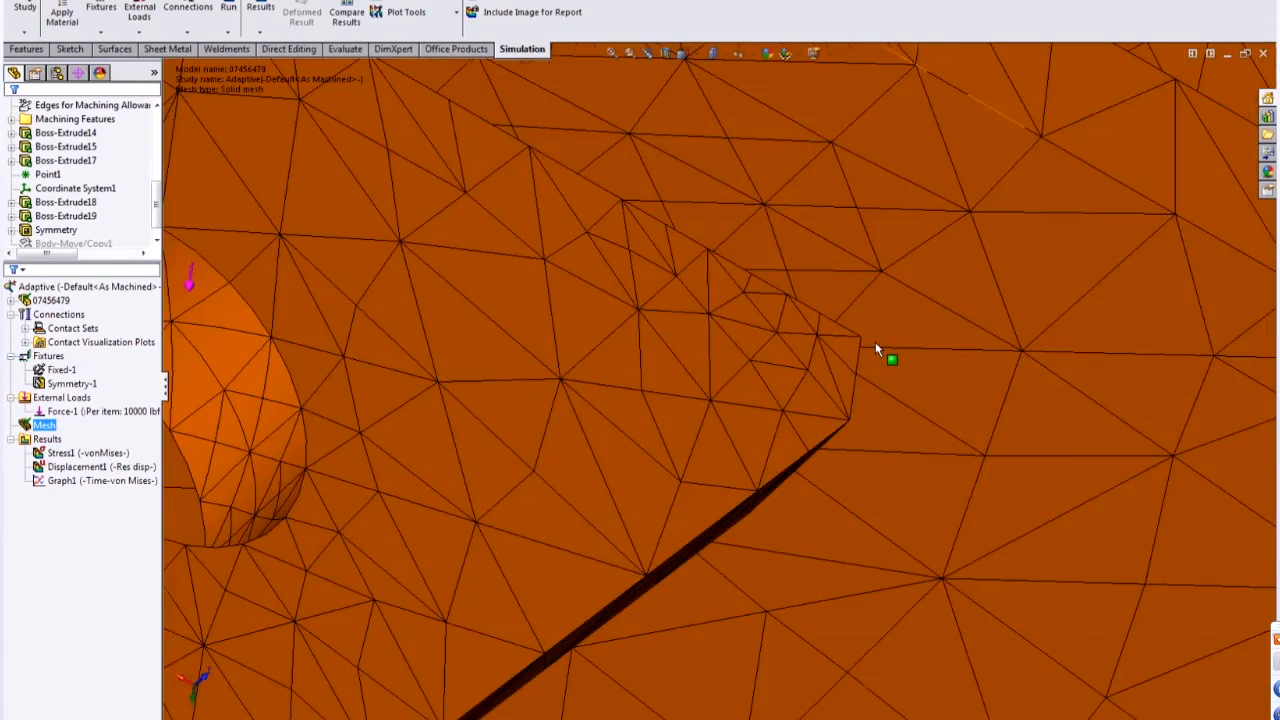
# - Inspect the adaptive mesh refinement around the end plate's holes, the slotted base plate and the inner block
pyautogui.moveTo(875, 342); pyautogui.dragTo(845, 305, button='middle')
pyautogui.scroll(3, 822, 322)
pyautogui.scroll(4, 822, 322)
pyautogui.moveTo(837, 390); pyautogui.dragTo(840, 480, button='middle')
pyautogui.scroll(-2, 897, 289)
pyautogui.scroll(3, 829, 298)
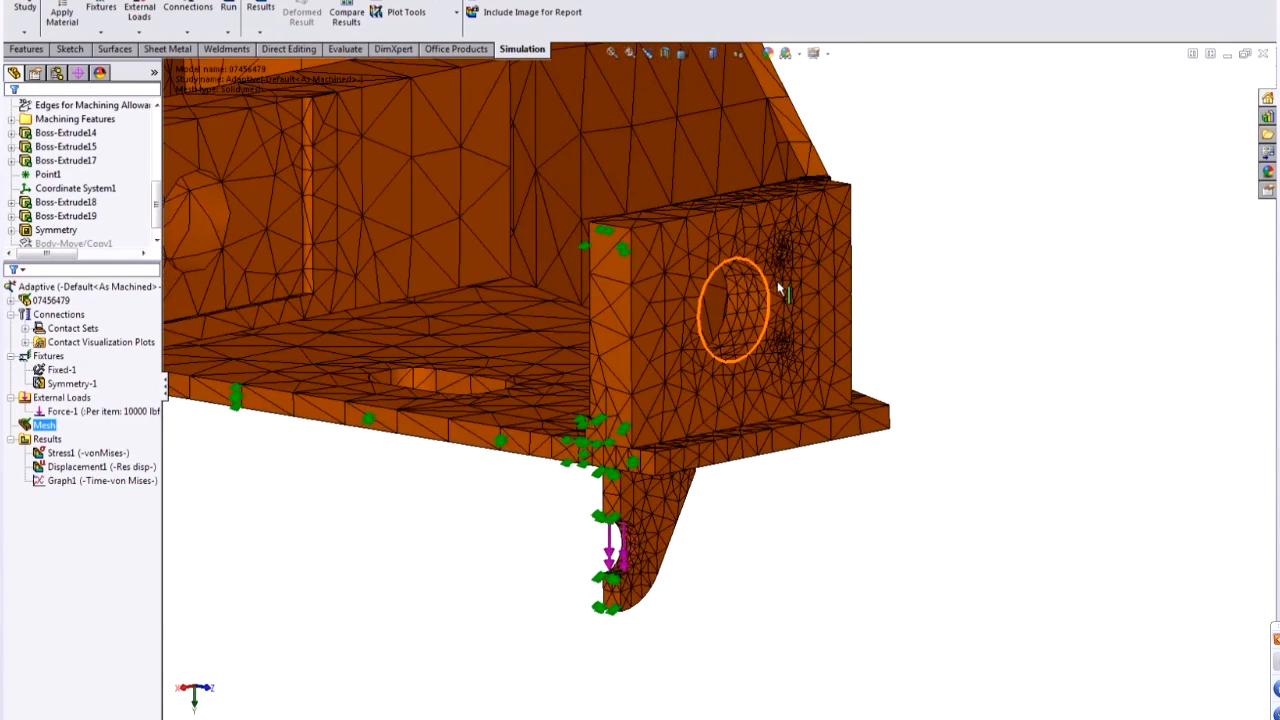
pyautogui.moveTo(777, 283); pyautogui.dragTo(493, 301, button='middle')
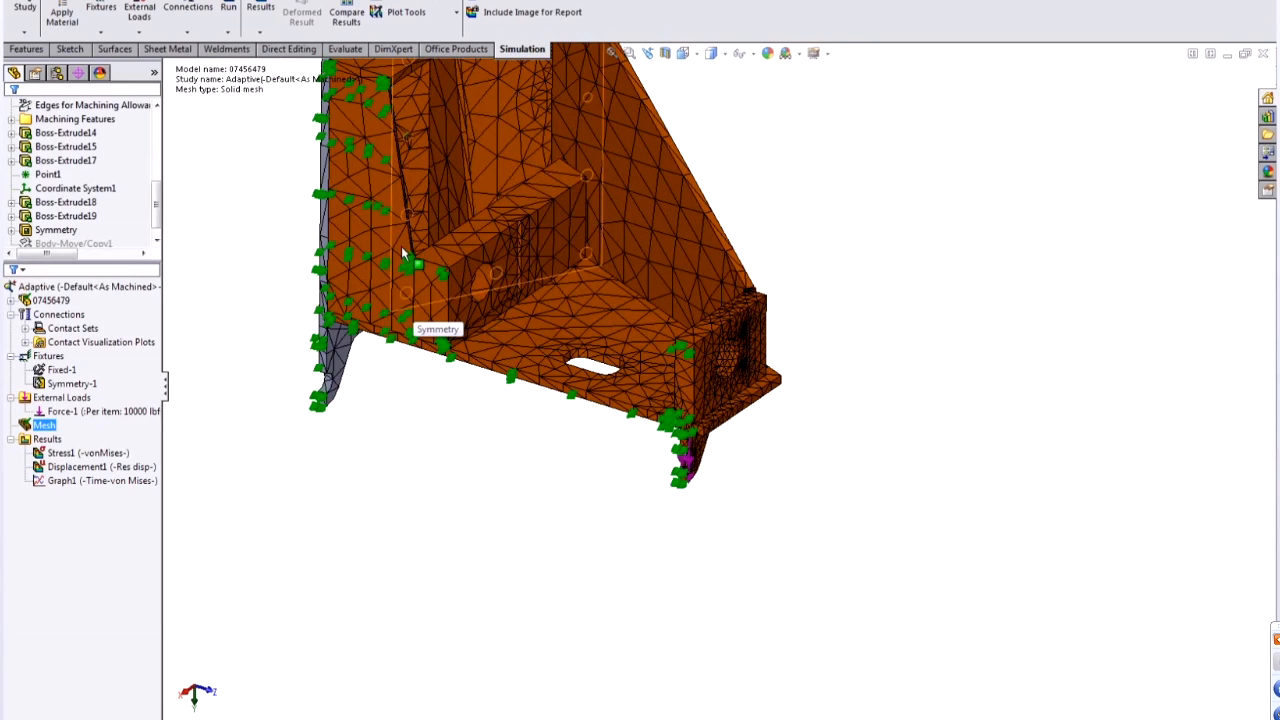
pyautogui.scroll(-4, 525, 418)
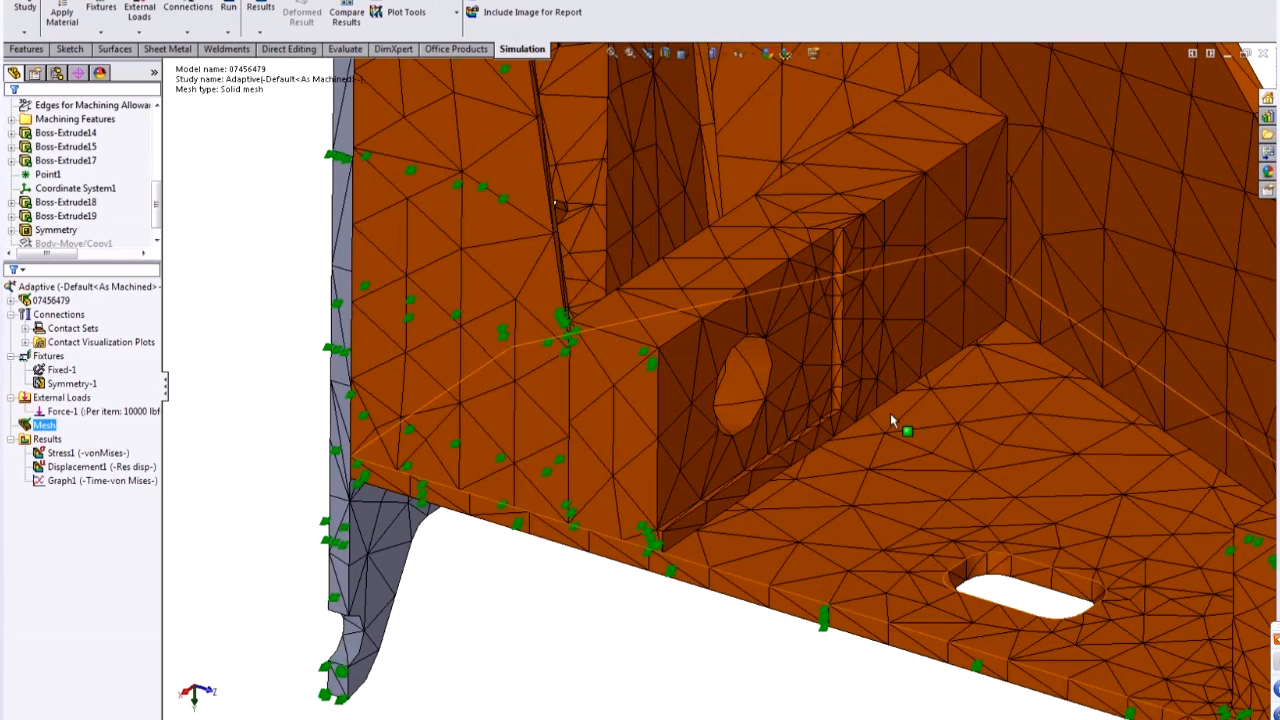
pyautogui.scroll(3, 893, 412)
pyautogui.moveTo(887, 398); pyautogui.dragTo(853, 284, button='middle')
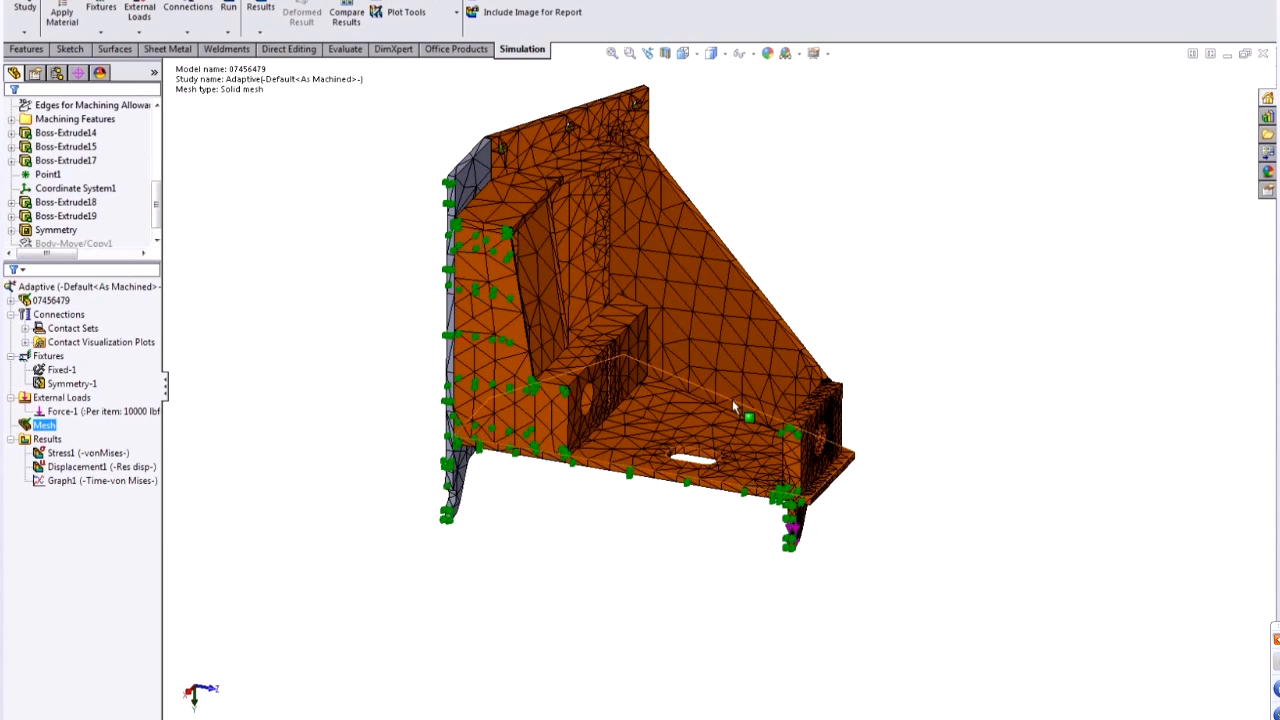
# - Examine how element size varies over the entire bracket mesh
pyautogui.moveTo(732, 399)
pyautogui.mouseDown(button='middle')
pyautogui.moveTo(717, 372)
pyautogui.moveTo(726, 420)
pyautogui.mouseUp(button='middle')
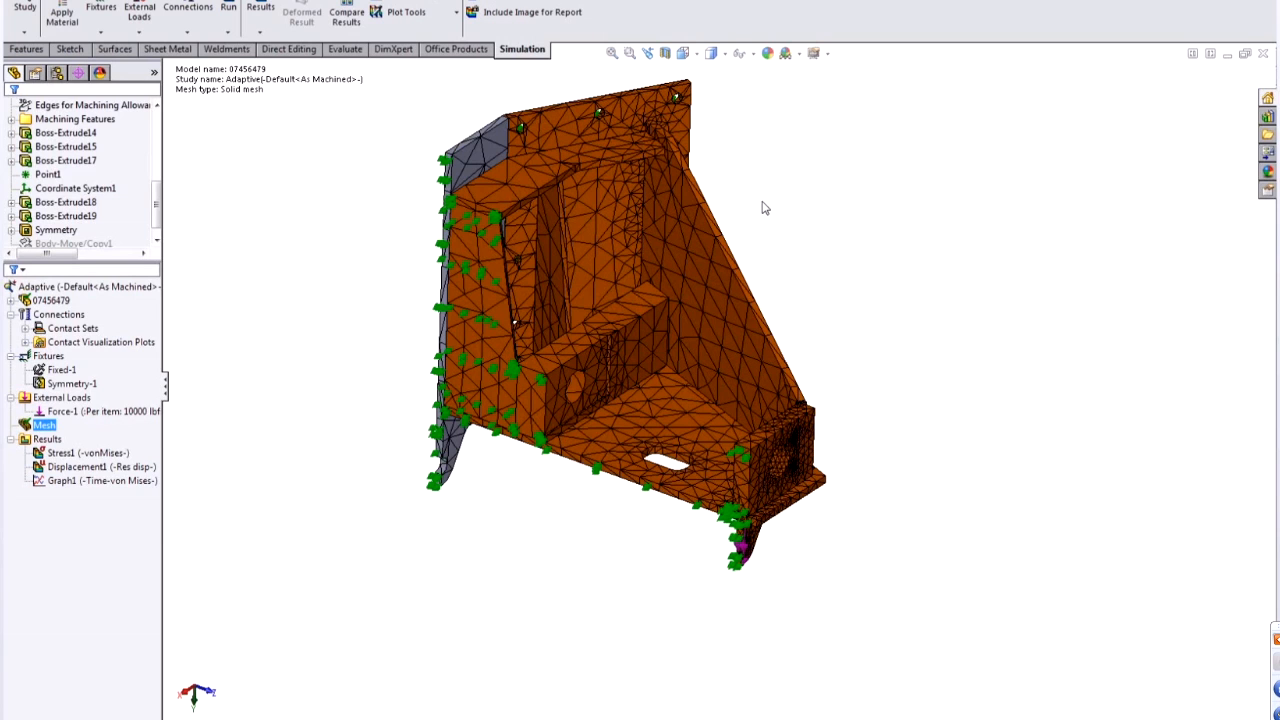
pyautogui.scroll(3, 569, 211)
pyautogui.scroll(-4, 546, 231)
pyautogui.scroll(2, 981, 601)
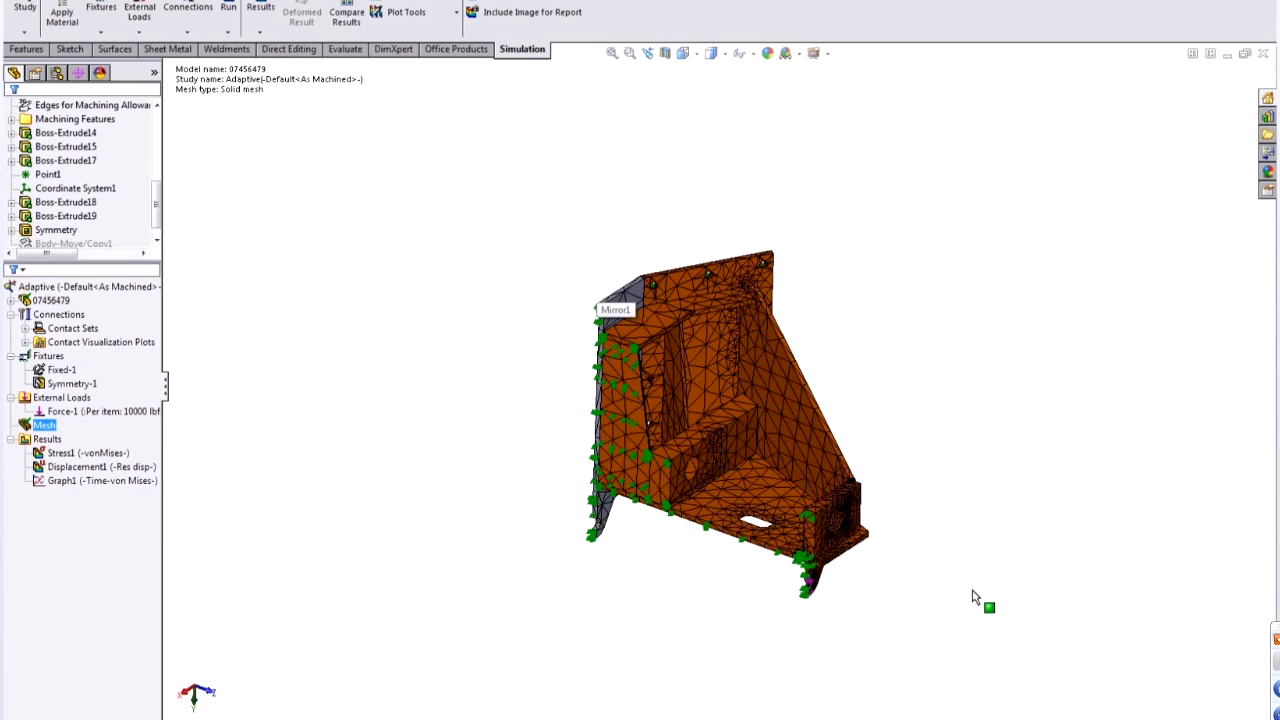
pyautogui.scroll(-5, 981, 601)
pyautogui.moveTo(694, 457); pyautogui.dragTo(703, 465, button='middle')
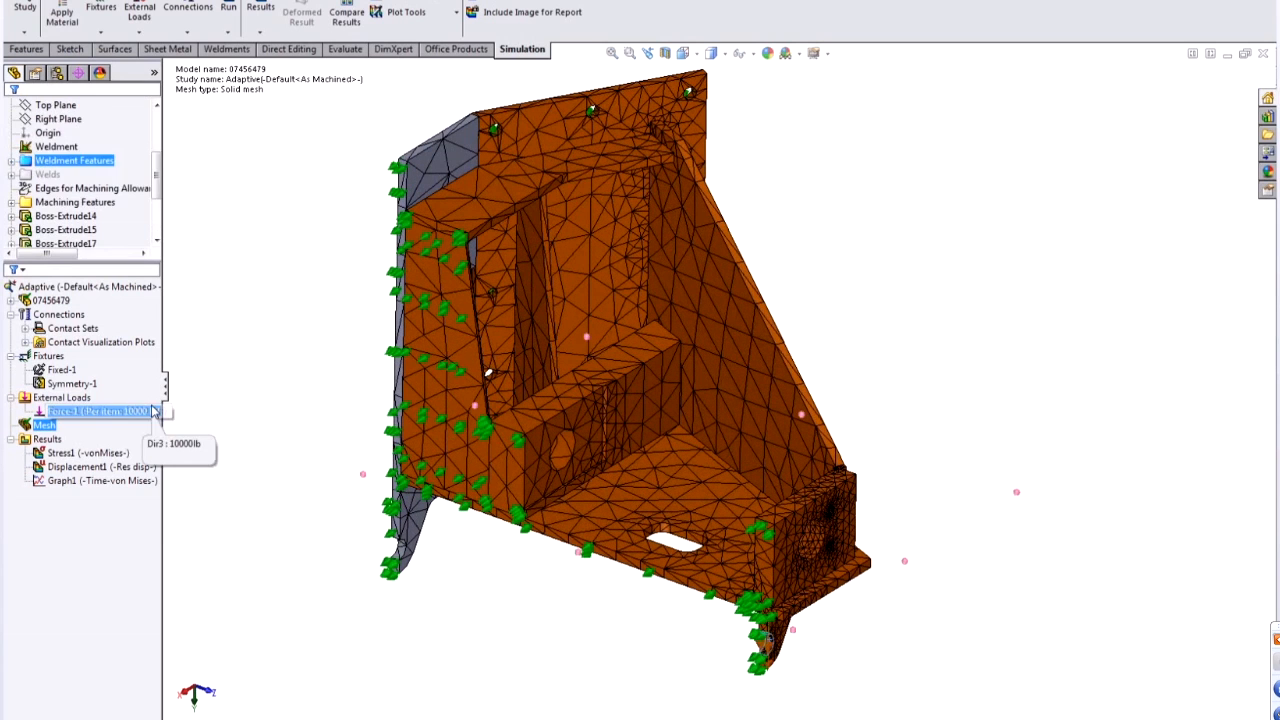
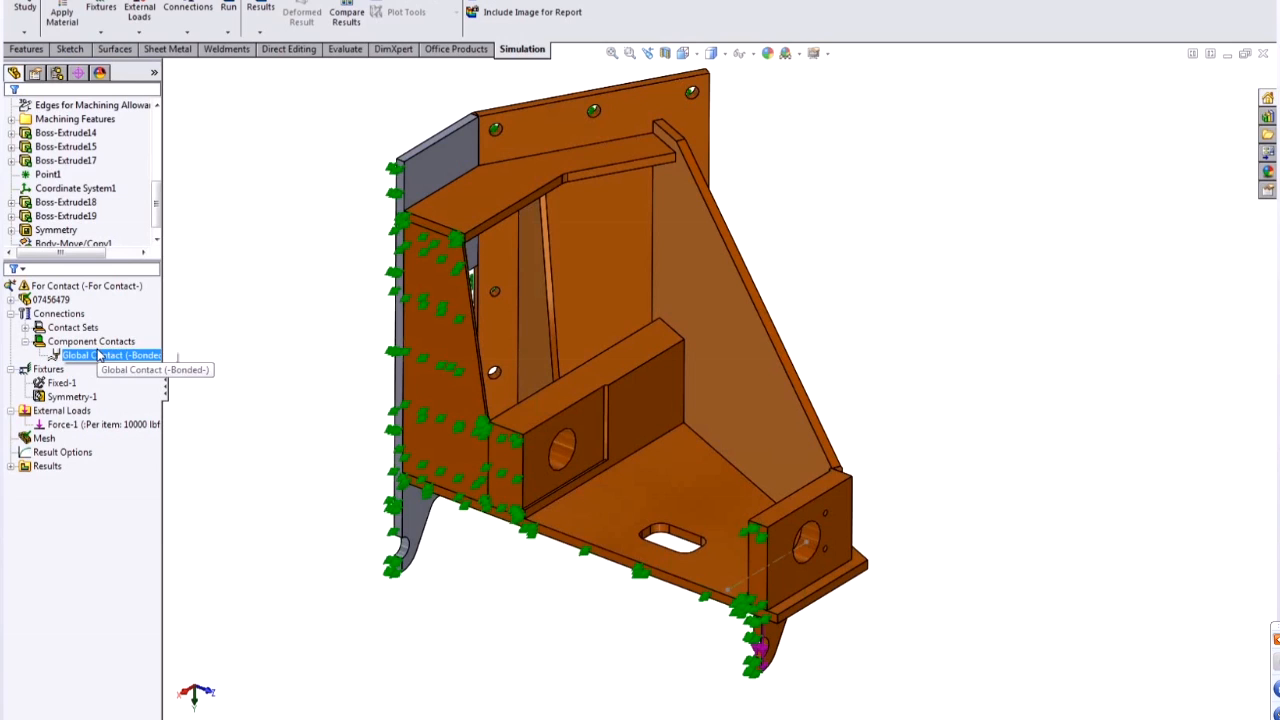
# - Edit the global component contact, try the No Penetration type and return it to Bonded
pyautogui.click(98, 356)
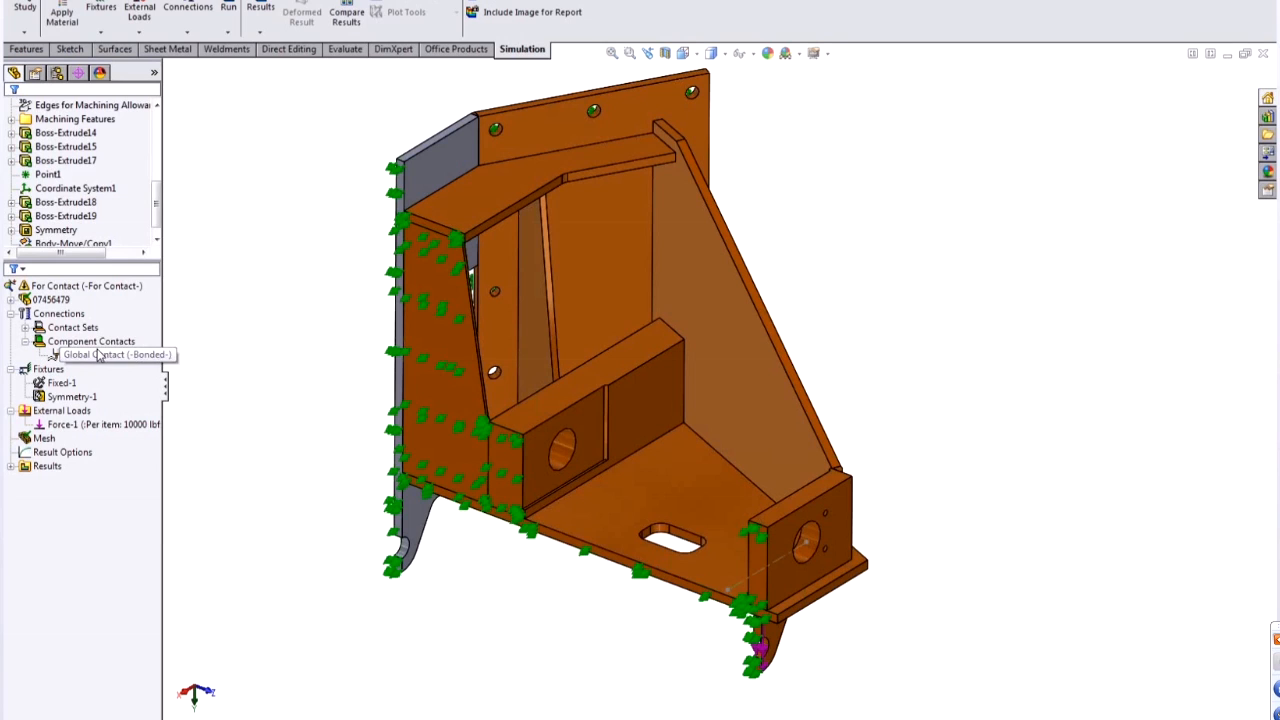
pyautogui.click(420, 364)
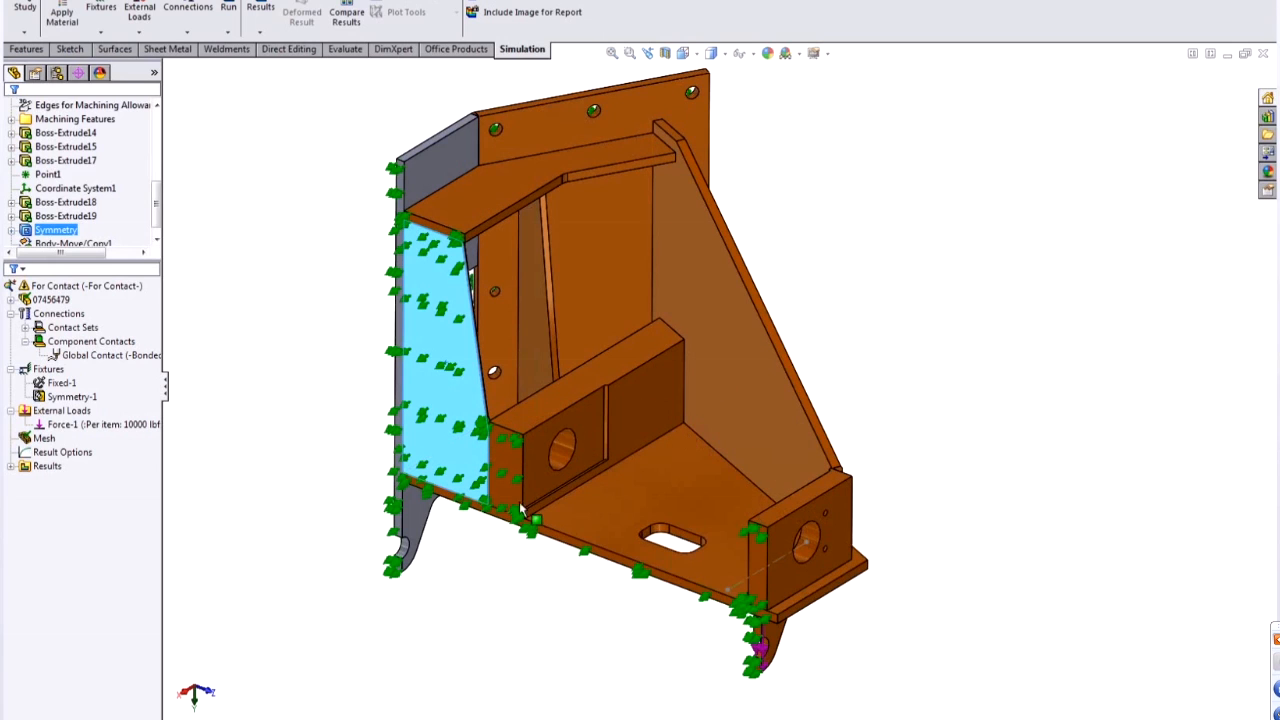
pyautogui.click(134, 359)
pyautogui.moveTo(134, 361); pyautogui.dragTo(153, 341)
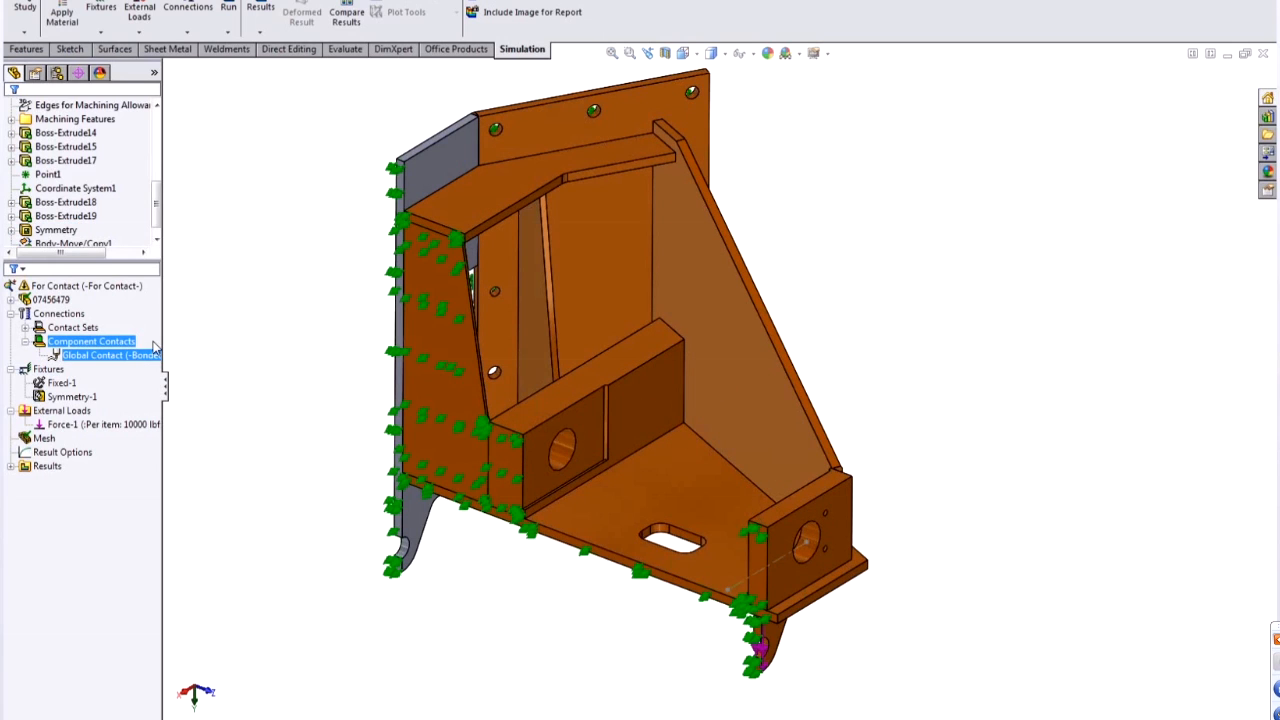
pyautogui.rightClick(150, 356)
pyautogui.click(192, 389)
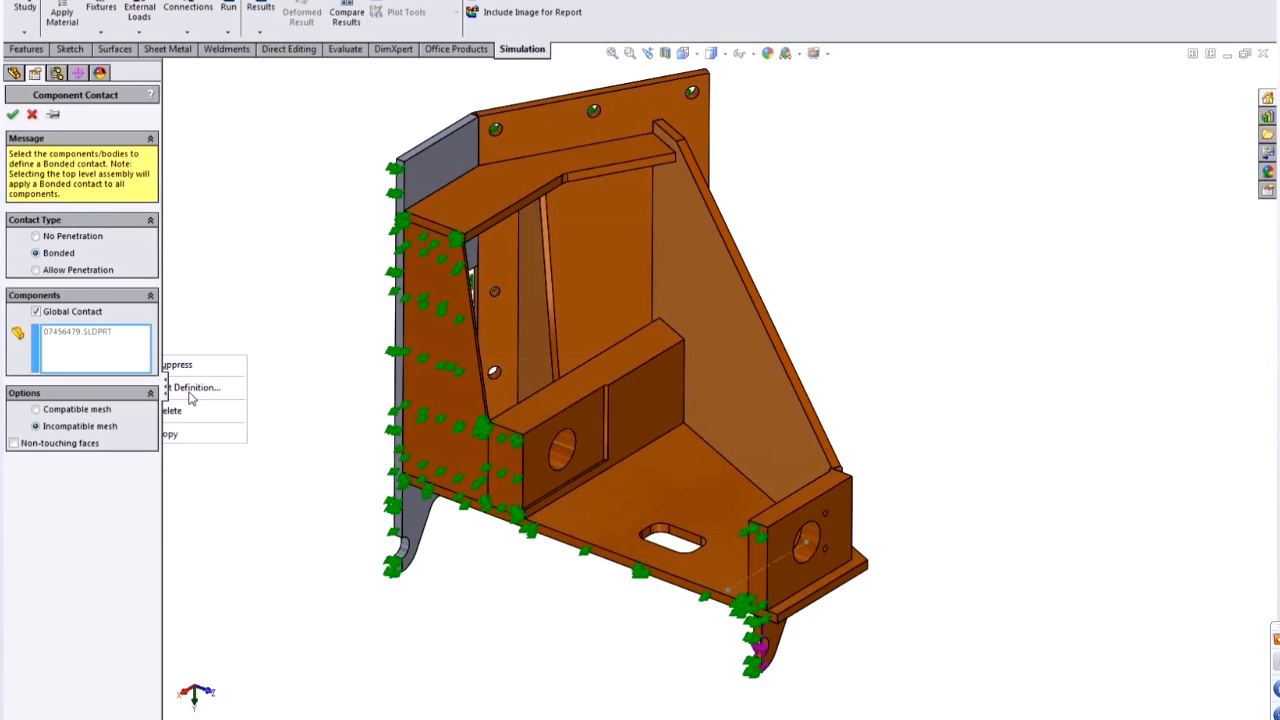
pyautogui.click(35, 246)
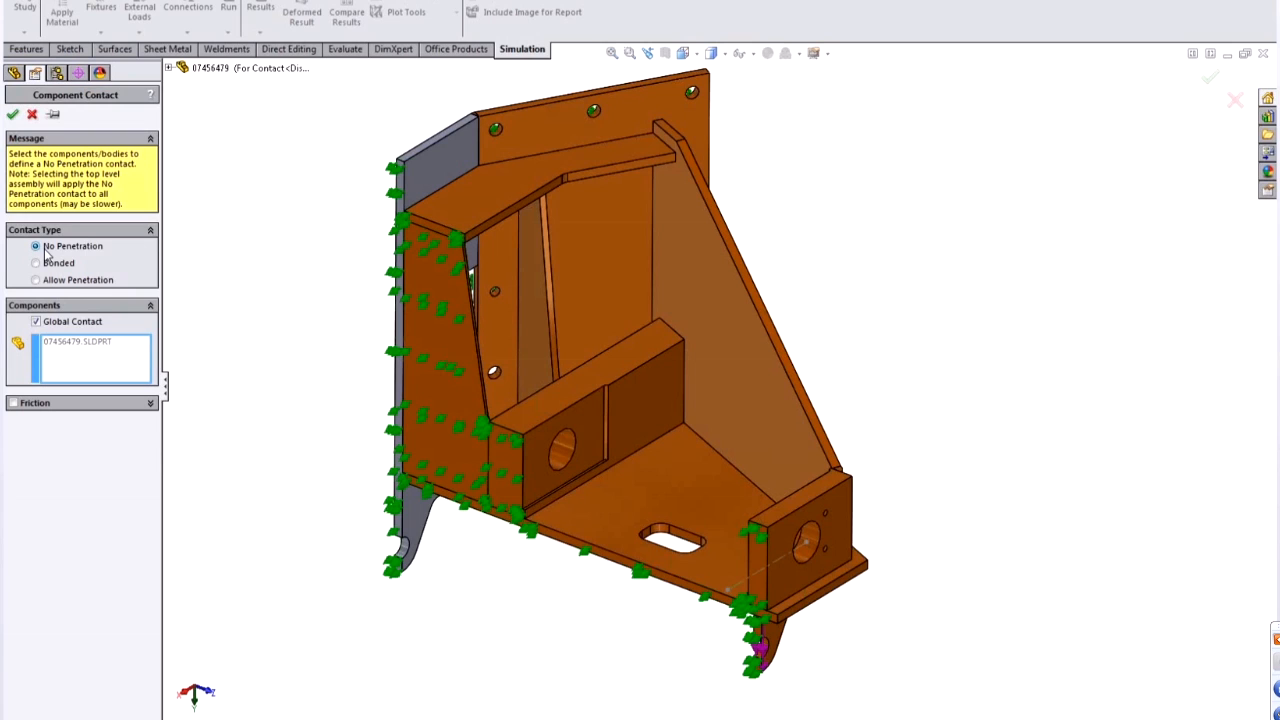
pyautogui.click(42, 263)
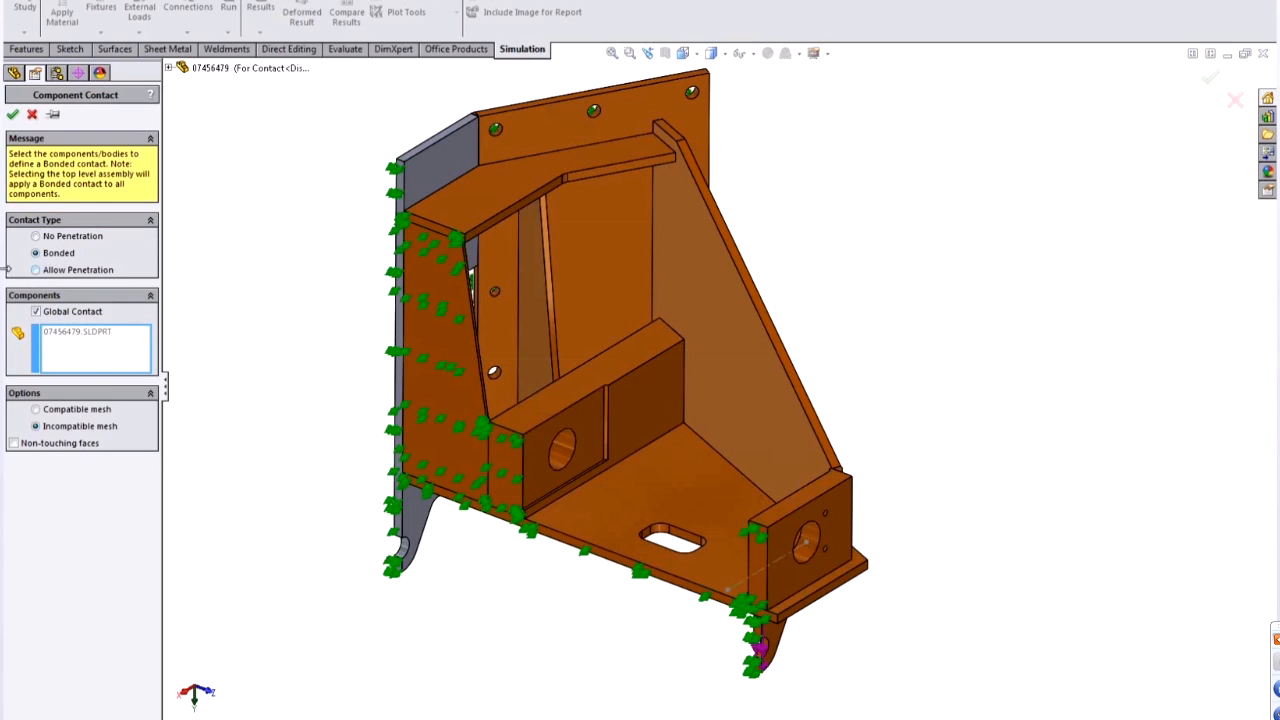
pyautogui.click(12, 114)
pyautogui.rightClick(112, 356)
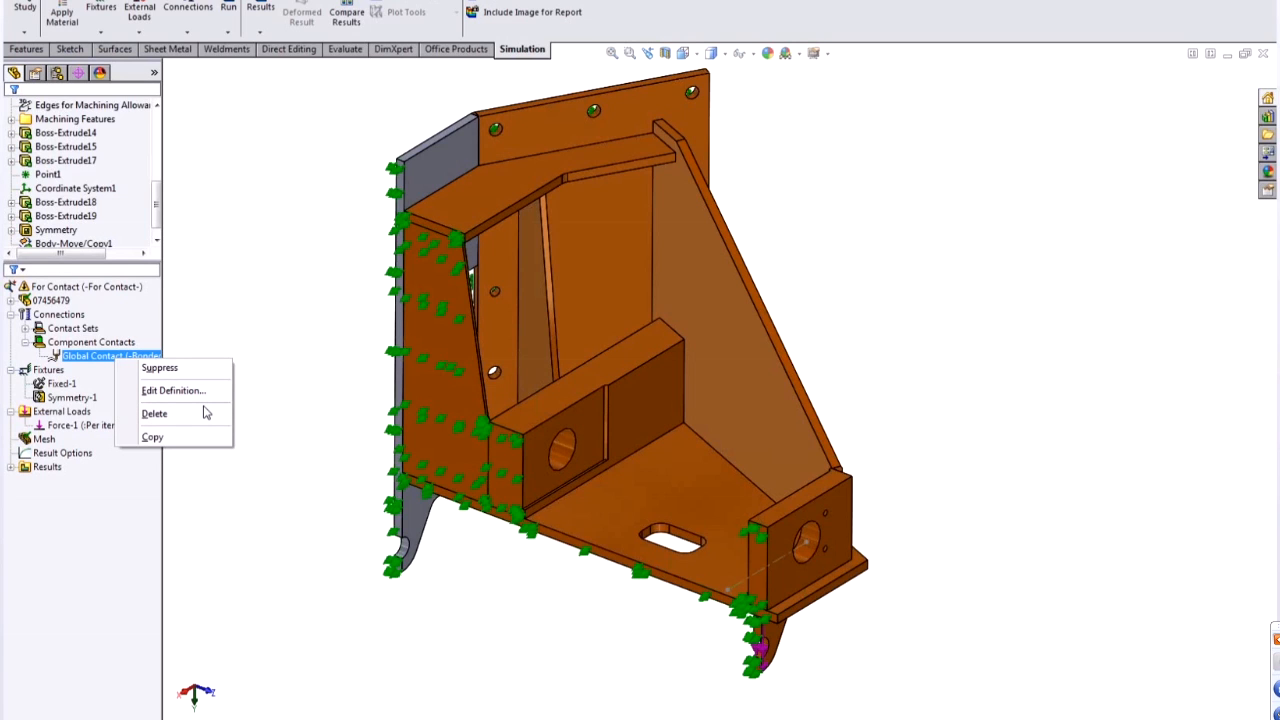
pyautogui.click(323, 297)
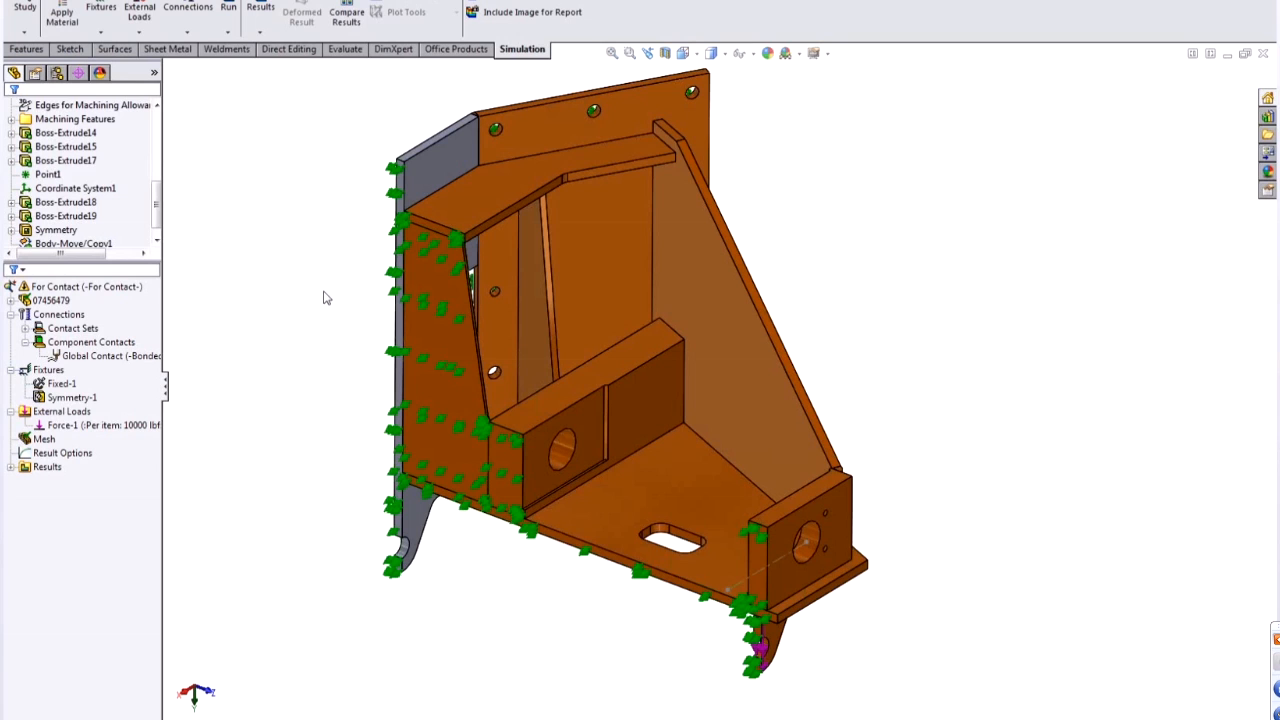
# - Calculate a contact visualization plot for part 07456479, accepting the removal of its appearances
pyautogui.click(45, 315)
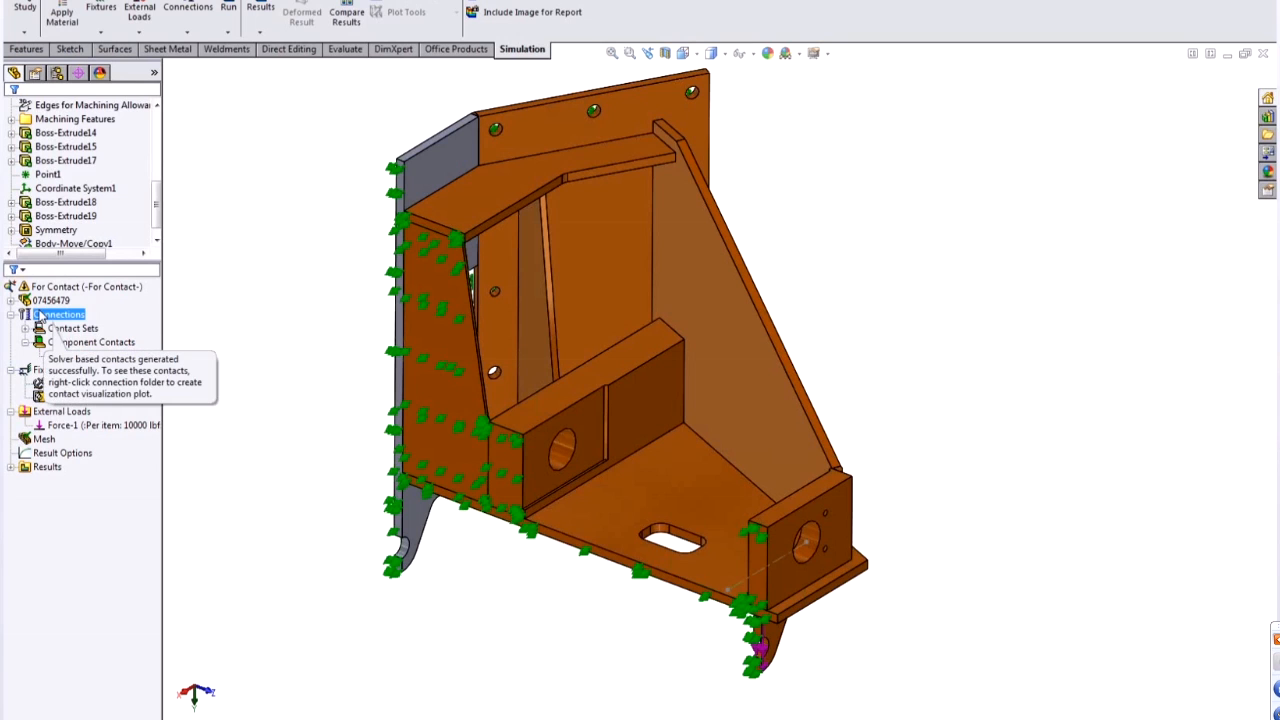
pyautogui.rightClick(45, 317)
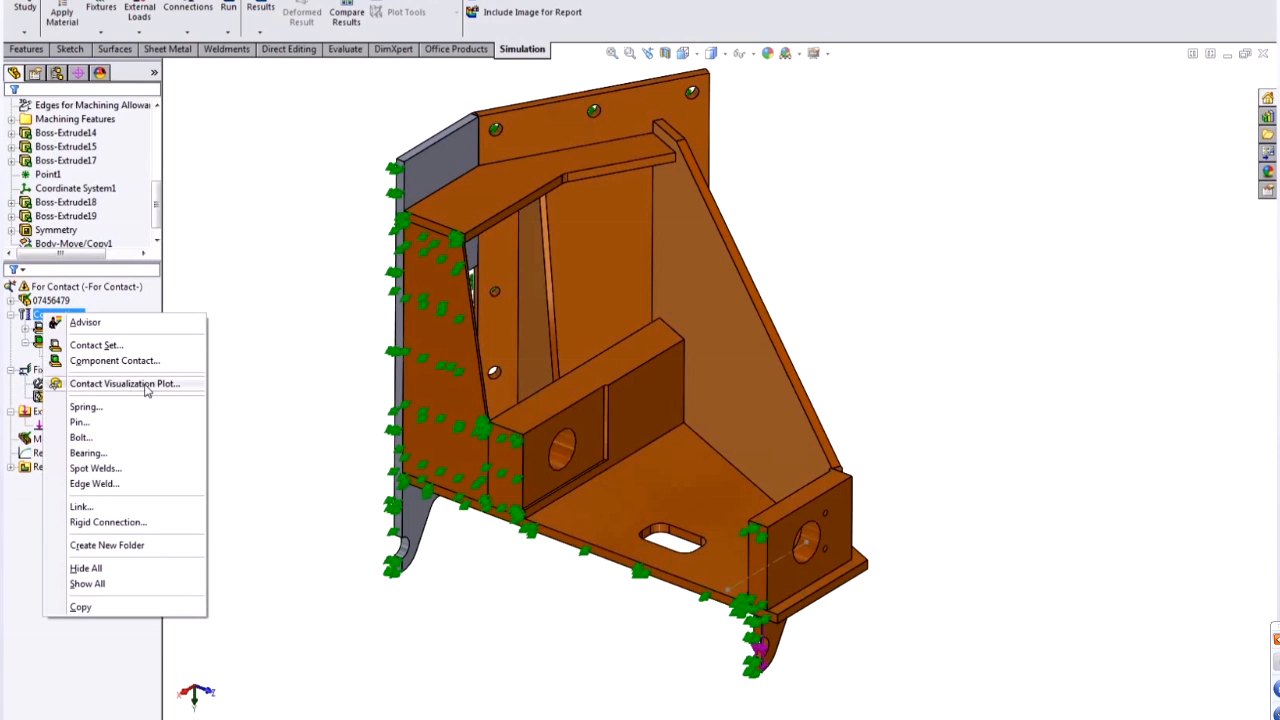
pyautogui.click(140, 386)
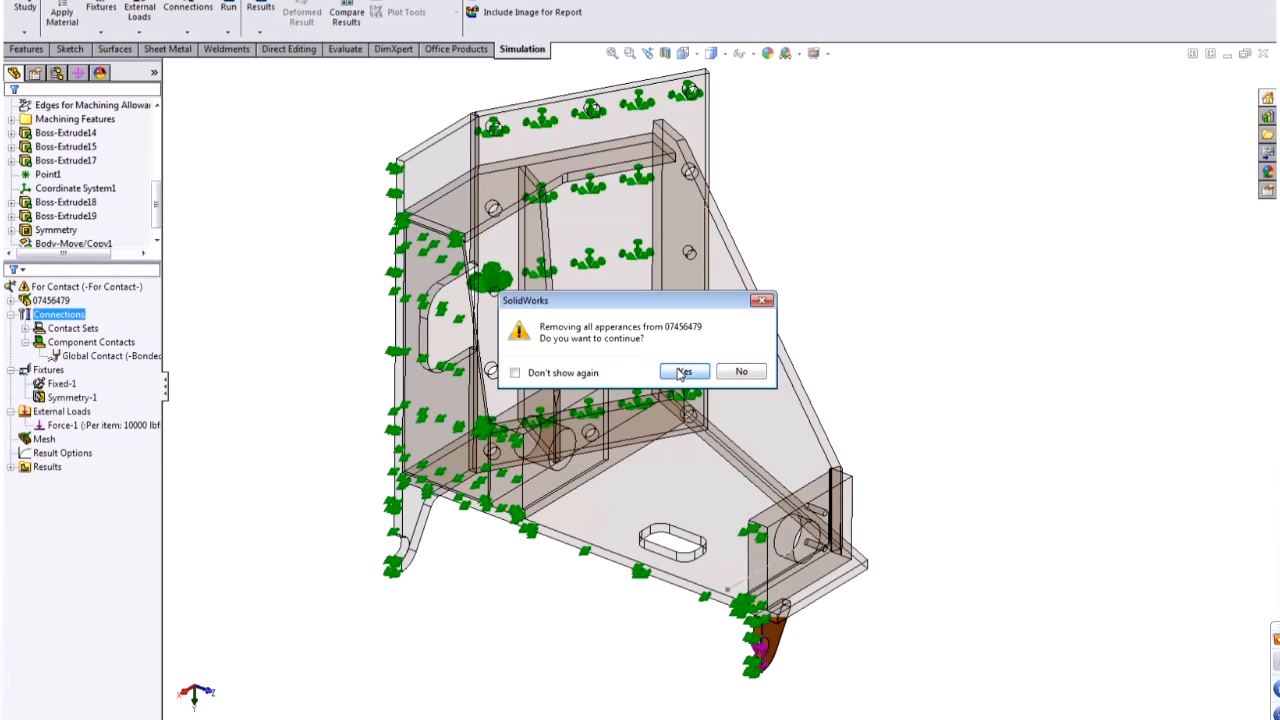
pyautogui.click(688, 373)
pyautogui.click(86, 279)
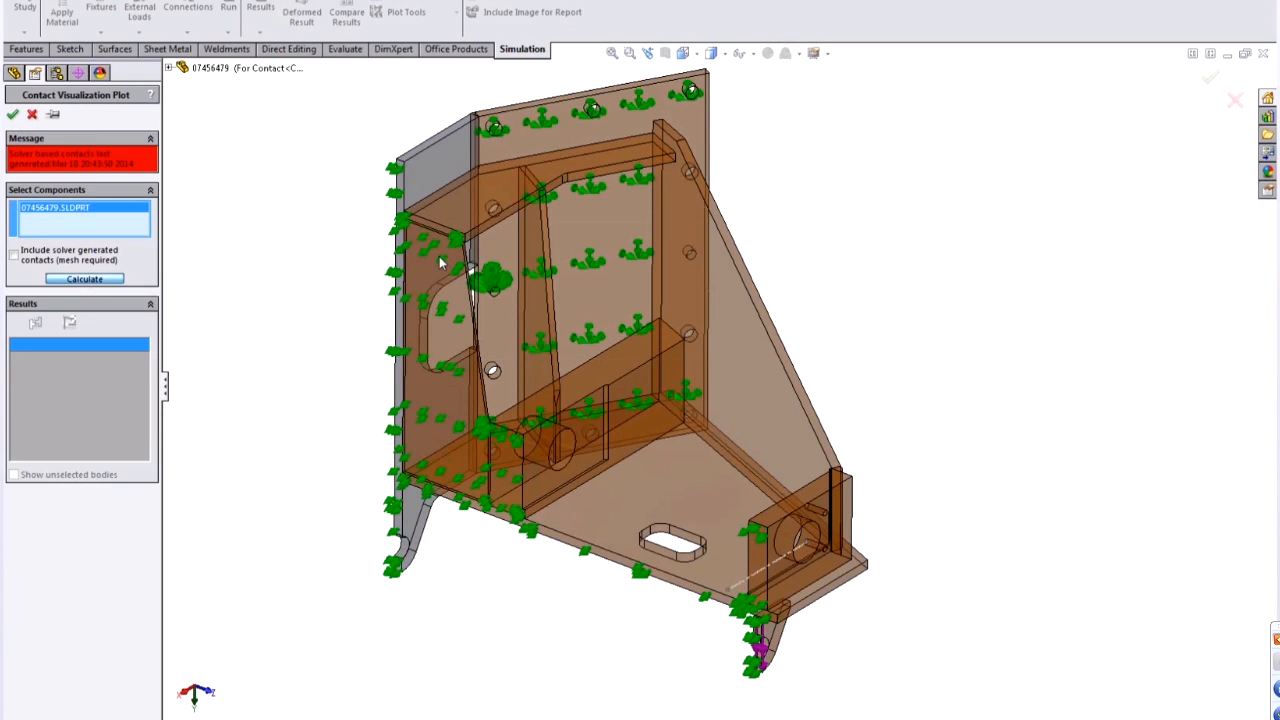
# - Examine the plotted bonded contact areas where the hook meets the base plate, and close the contact plot
pyautogui.moveTo(860, 330); pyautogui.dragTo(975, 312, button='middle')
pyautogui.scroll(-5, 981, 207)
pyautogui.moveTo(981, 207); pyautogui.dragTo(884, 268, button='middle')
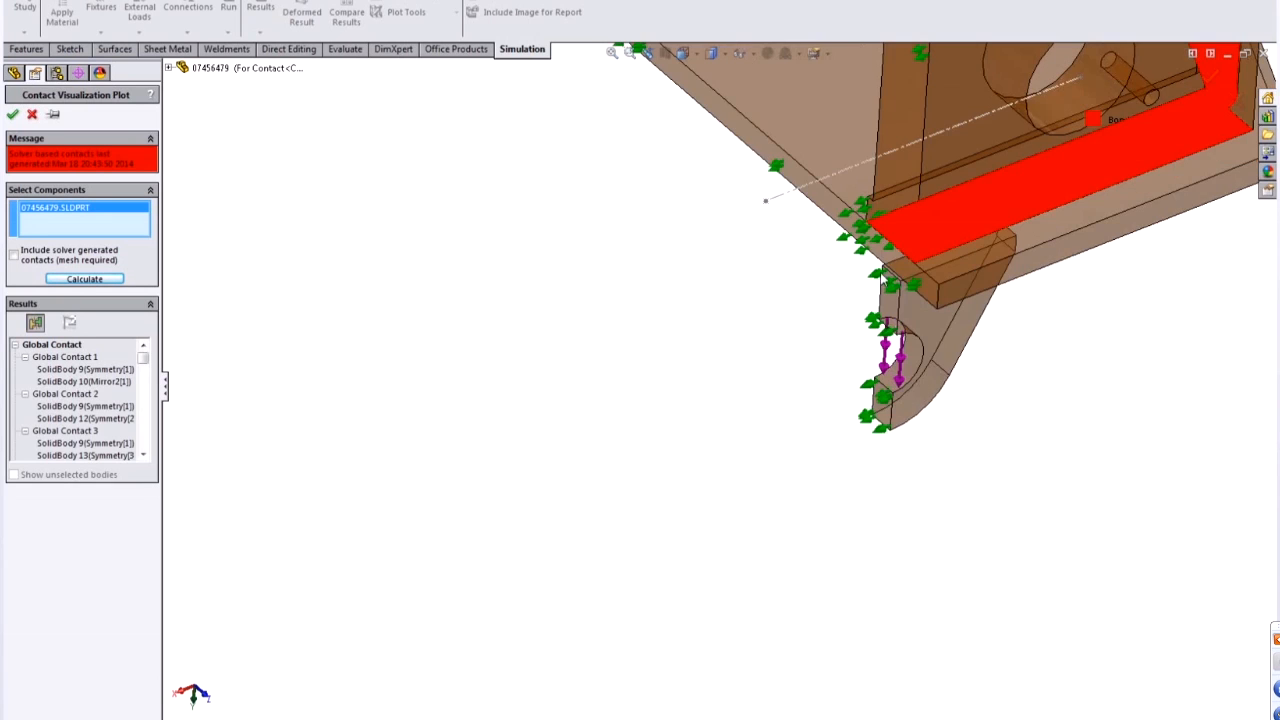
pyautogui.scroll(-3, 884, 268)
pyautogui.scroll(-2, 884, 268)
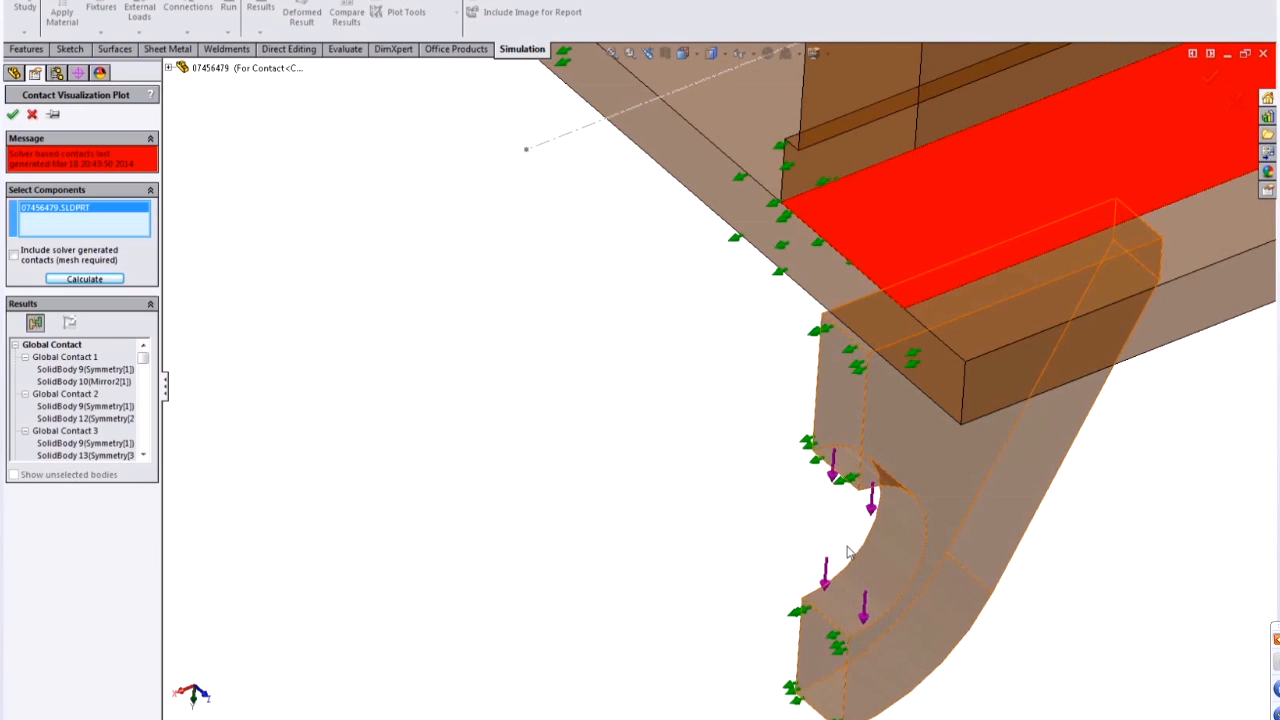
pyautogui.moveTo(872, 411); pyautogui.dragTo(930, 375, button='middle')
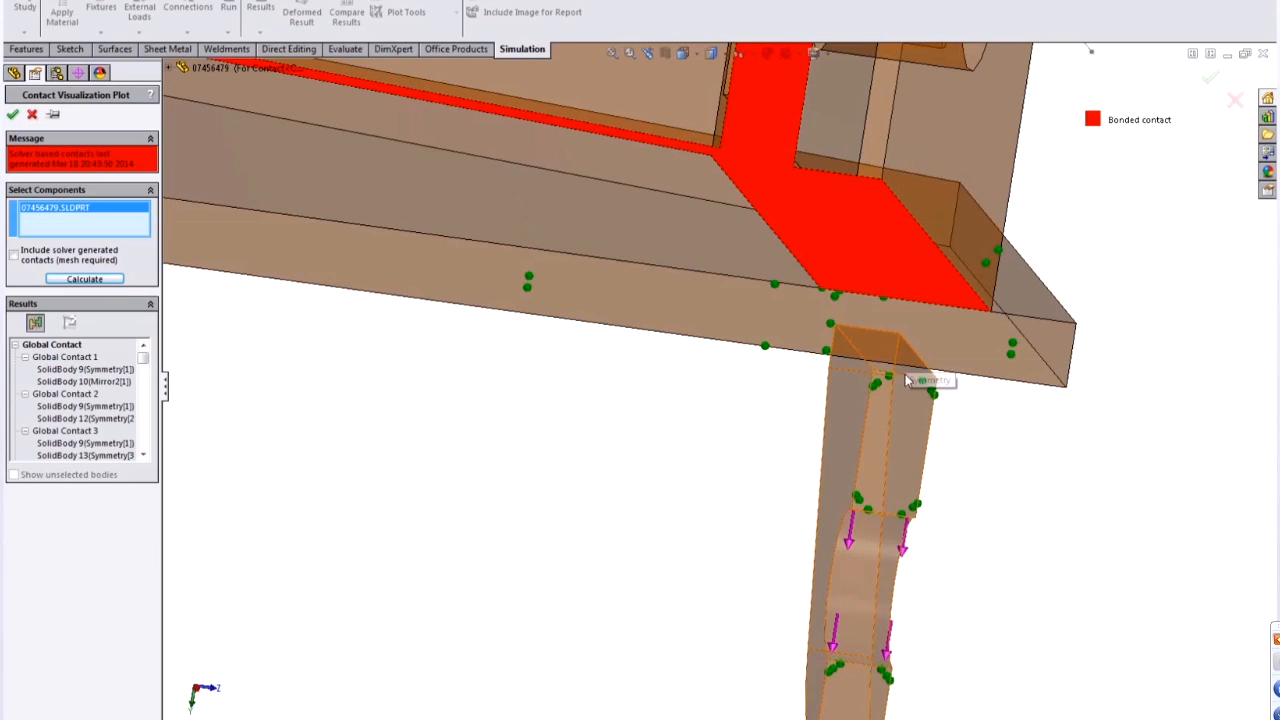
pyautogui.moveTo(1006, 420); pyautogui.dragTo(946, 425, button='middle')
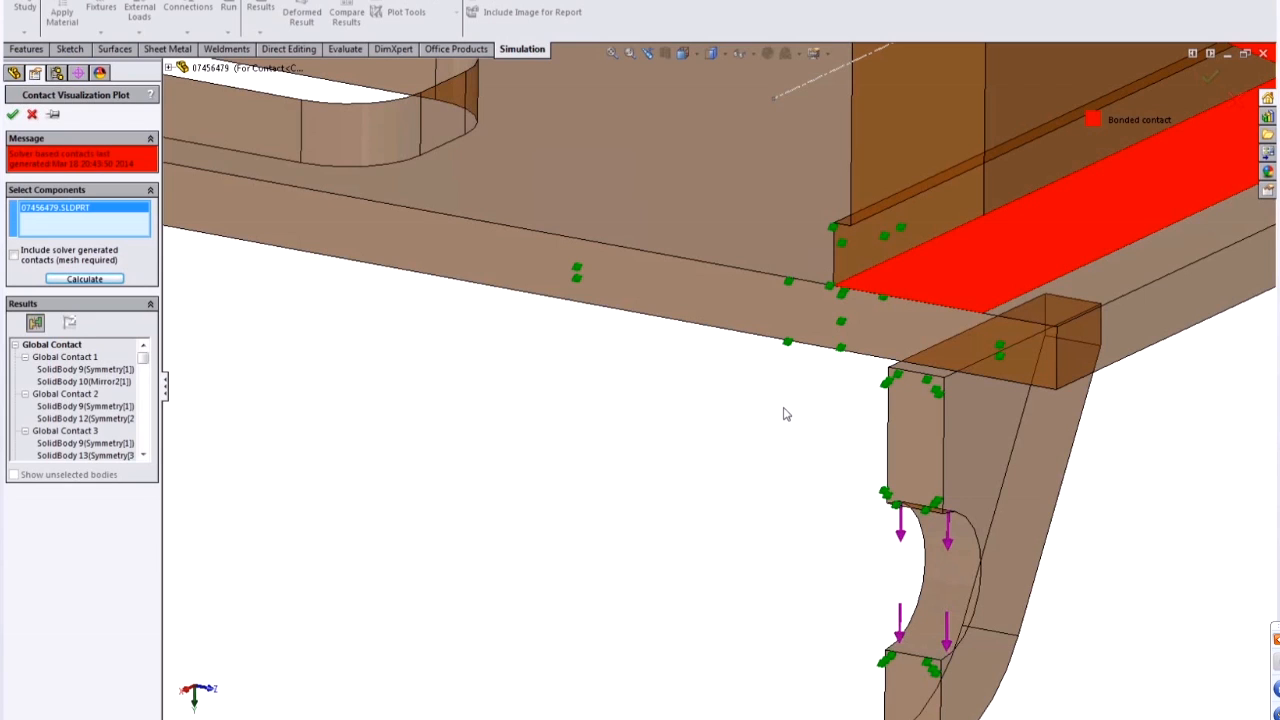
pyautogui.click(32, 115)
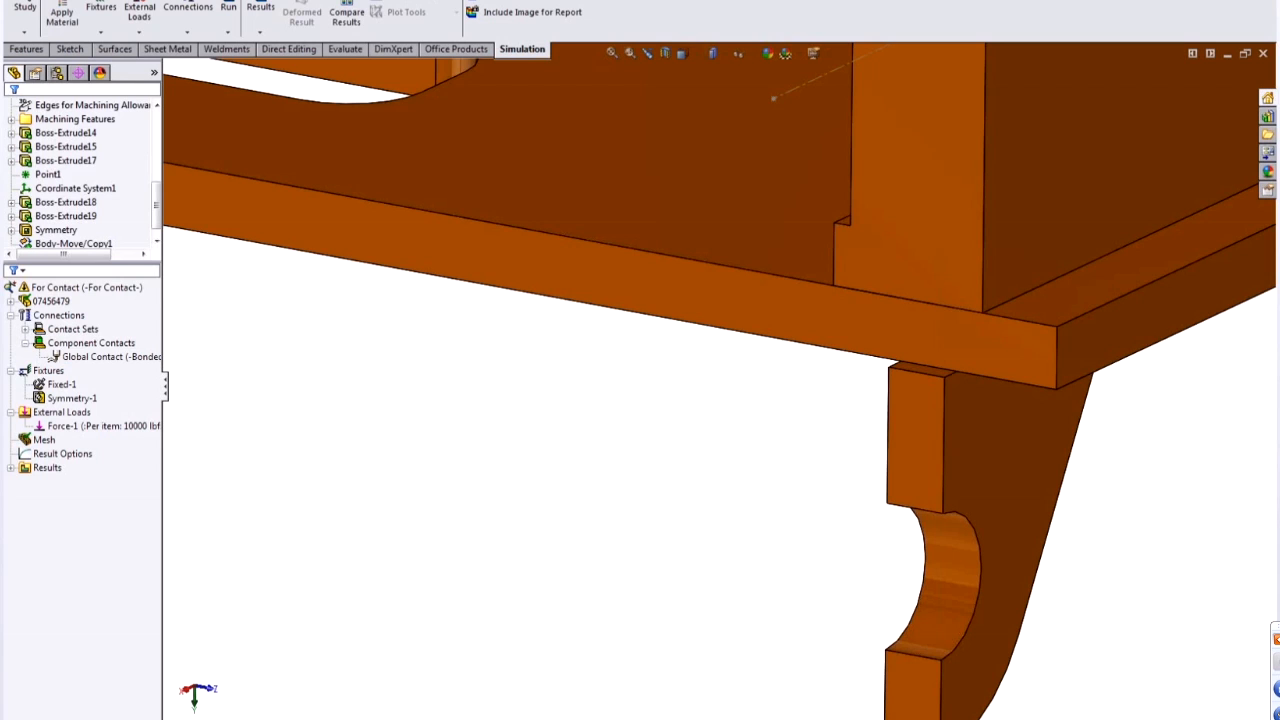
# - Try a Bonded component contact between the hook body and the slotted base plate
pyautogui.hotkey('alt', 'Tab')
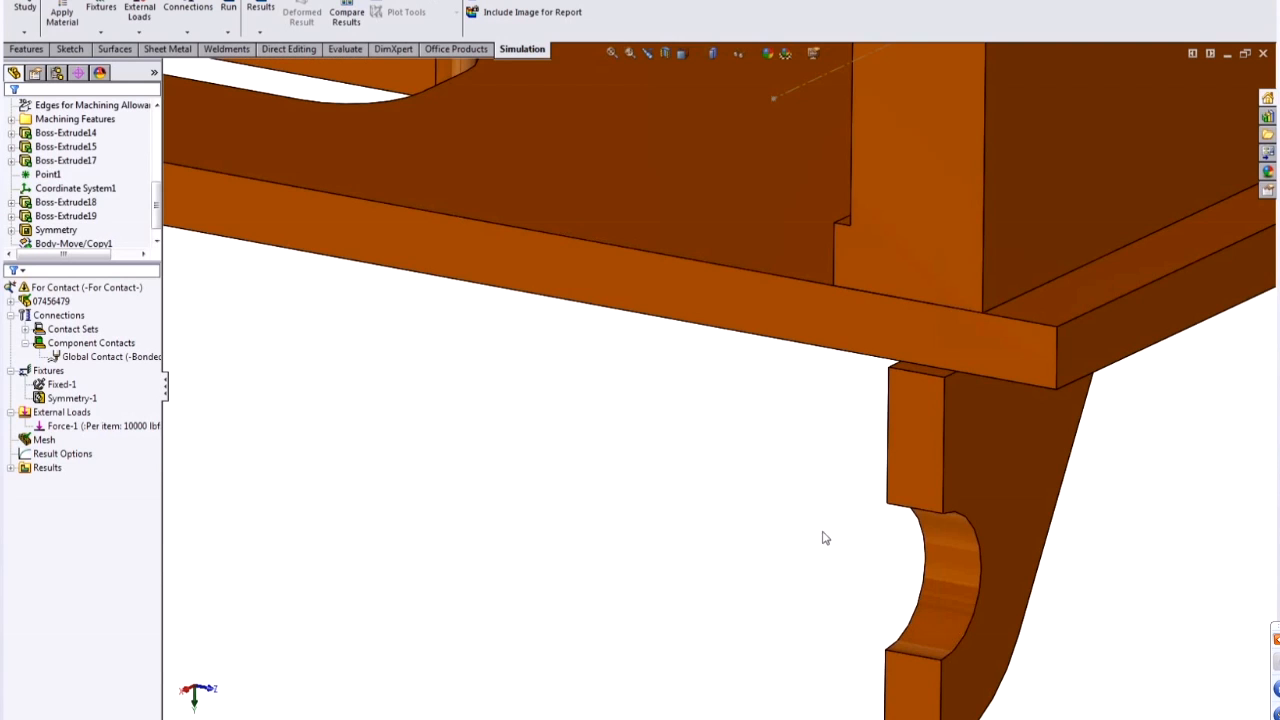
pyautogui.moveTo(823, 534); pyautogui.dragTo(795, 425, button='middle')
pyautogui.rightClick(90, 343)
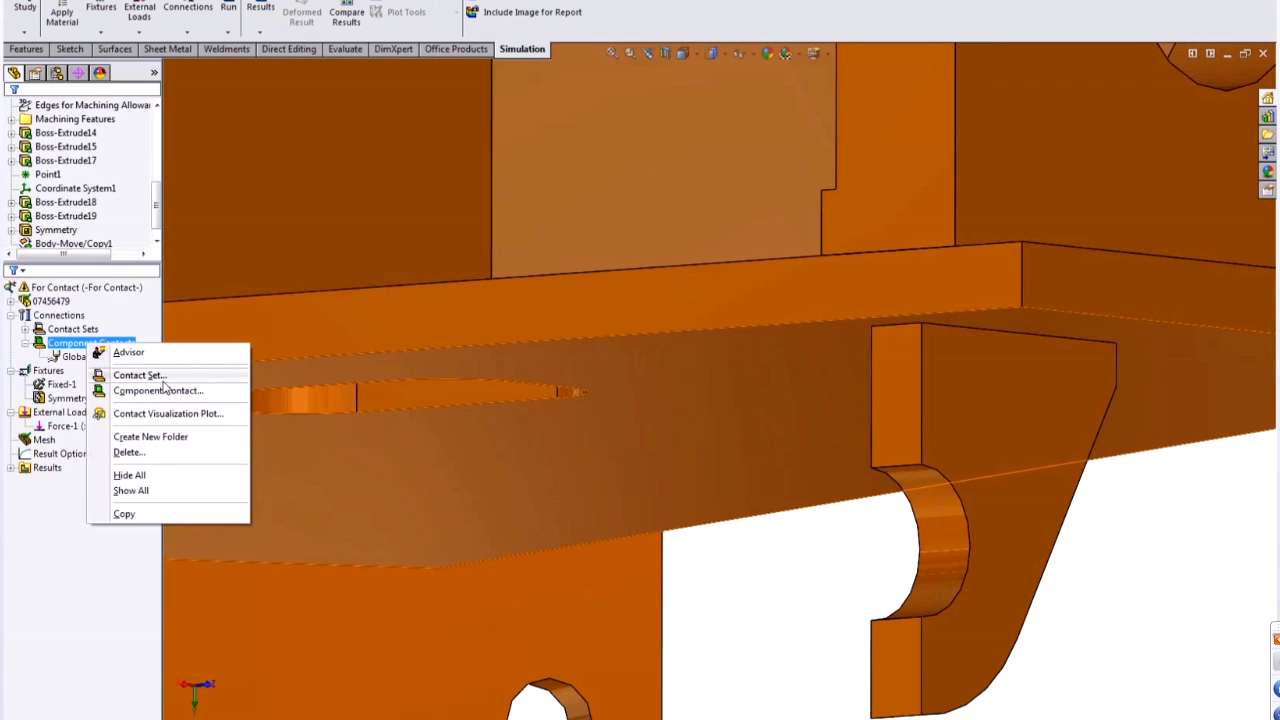
pyautogui.click(163, 390)
pyautogui.click(897, 385)
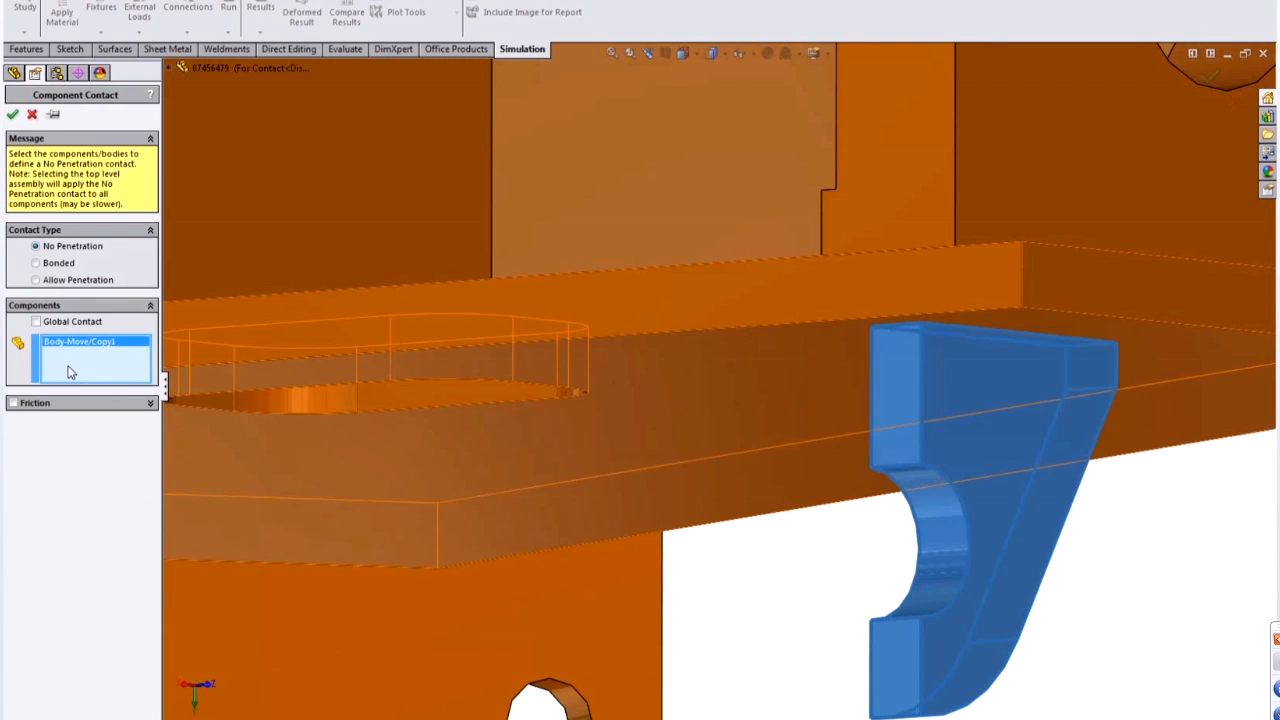
pyautogui.click(828, 440)
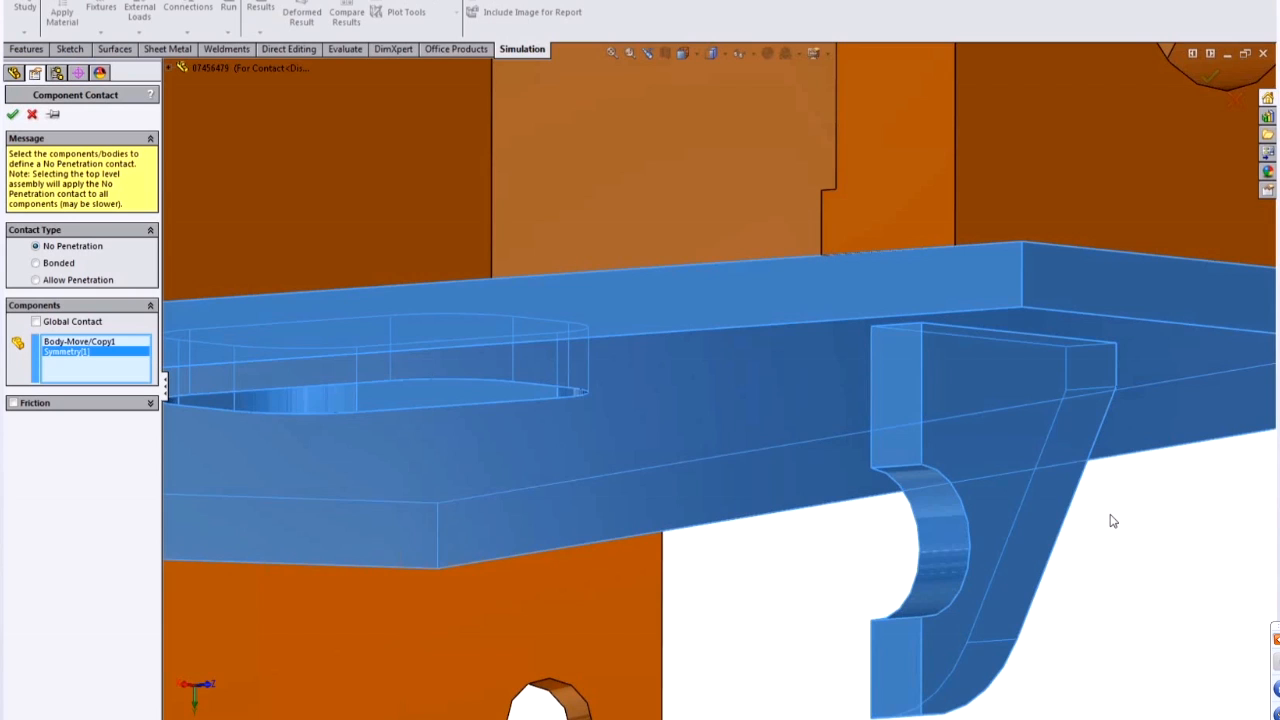
pyautogui.scroll(5, 1113, 521)
pyautogui.moveTo(1046, 477); pyautogui.dragTo(1032, 528, button='middle')
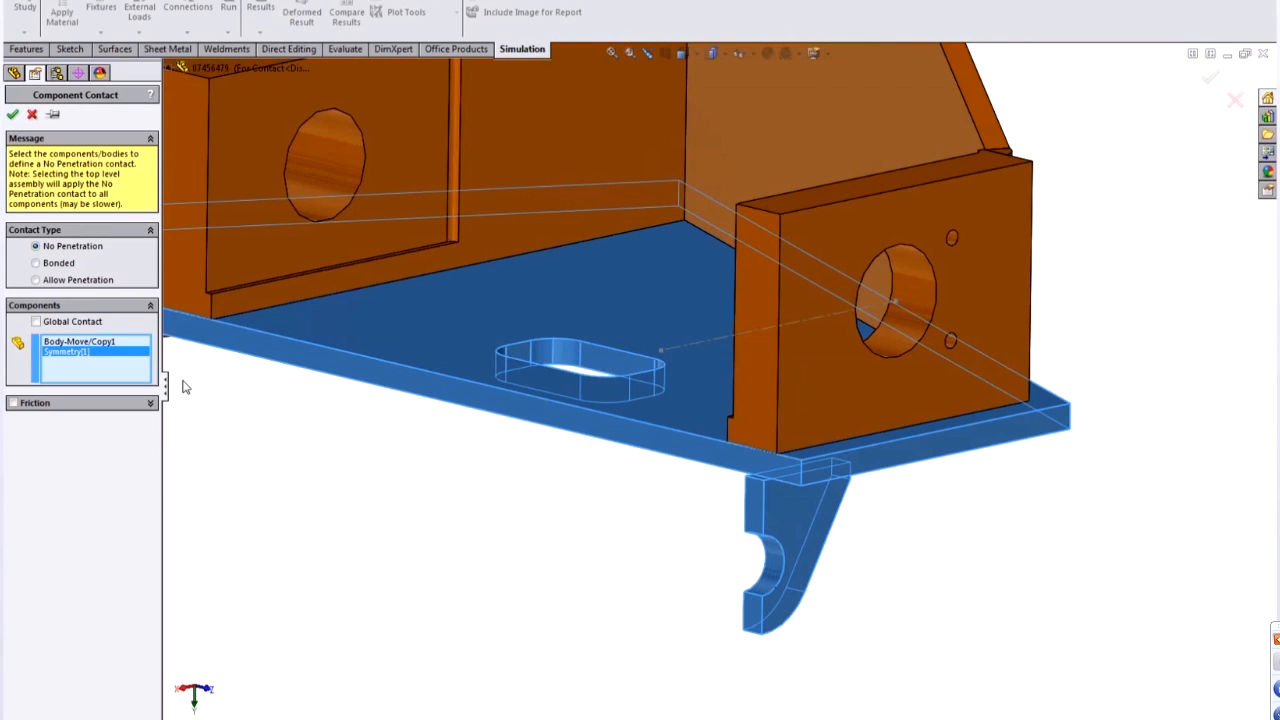
pyautogui.click(45, 262)
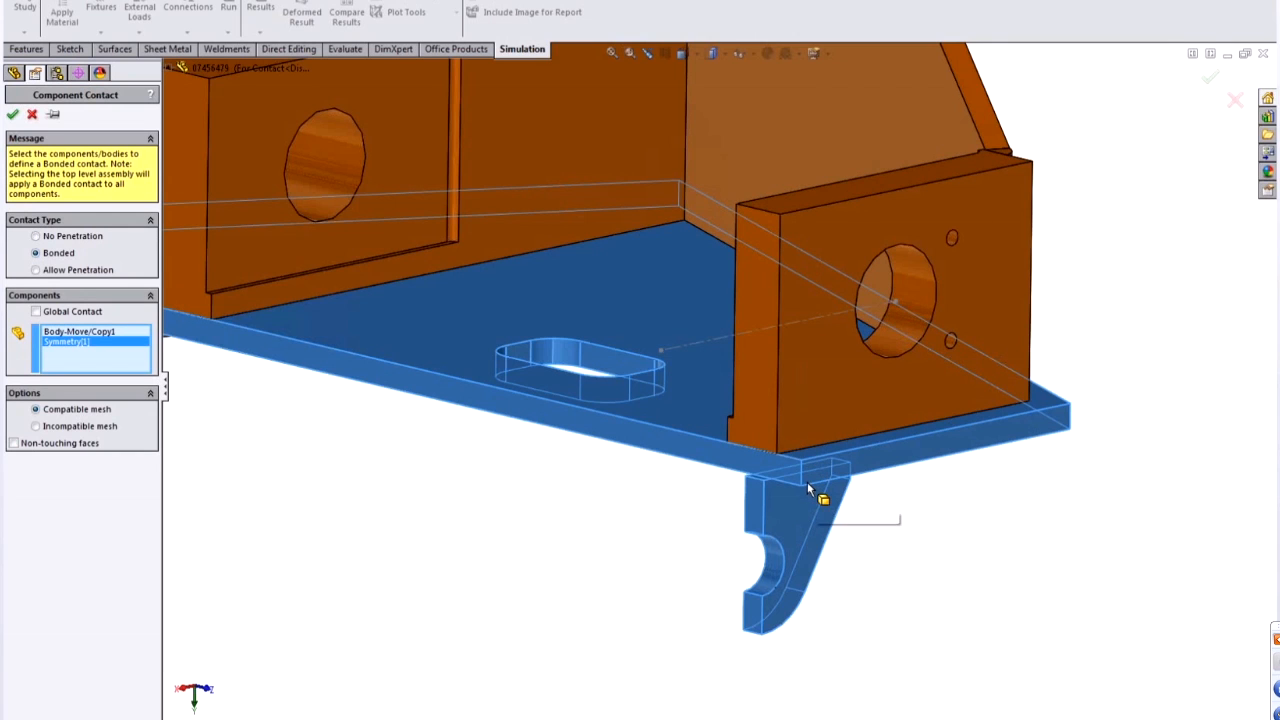
pyautogui.moveTo(594, 497); pyautogui.dragTo(606, 531, button='middle')
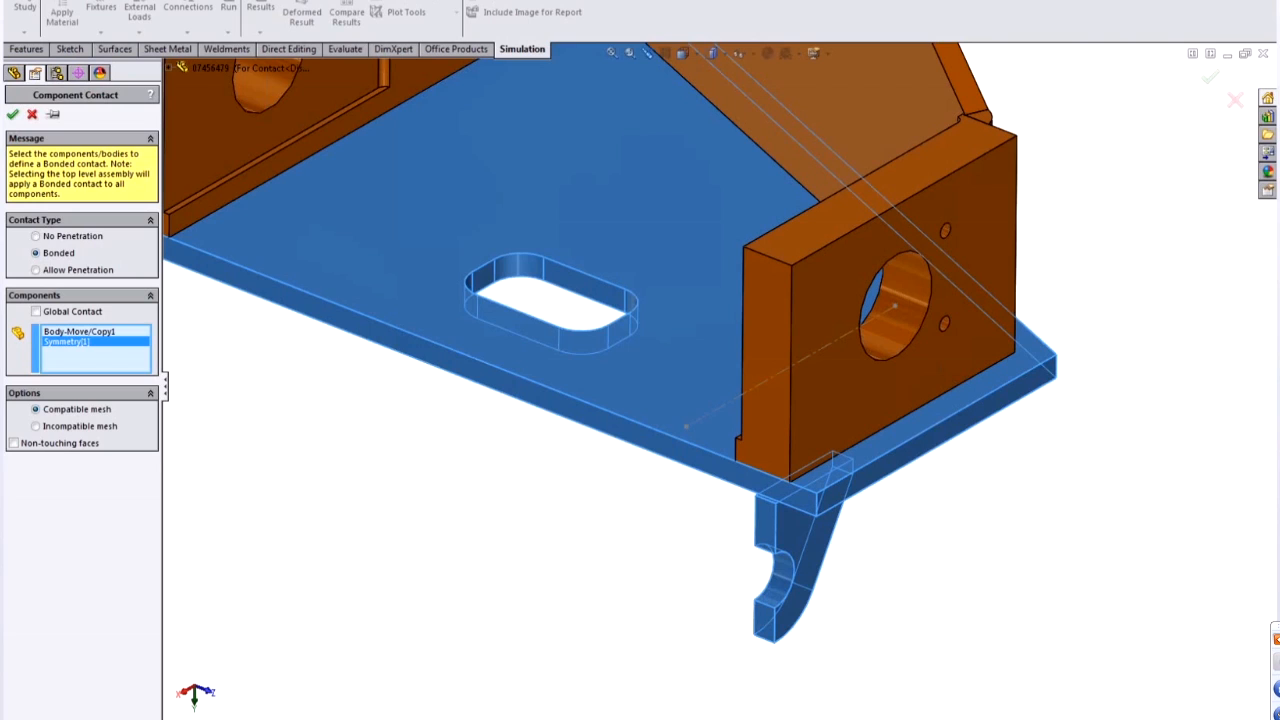
# - Try including non-touching faces with a maximum clearance of 0.1 in, and discard the component contact
pyautogui.click(36, 446)
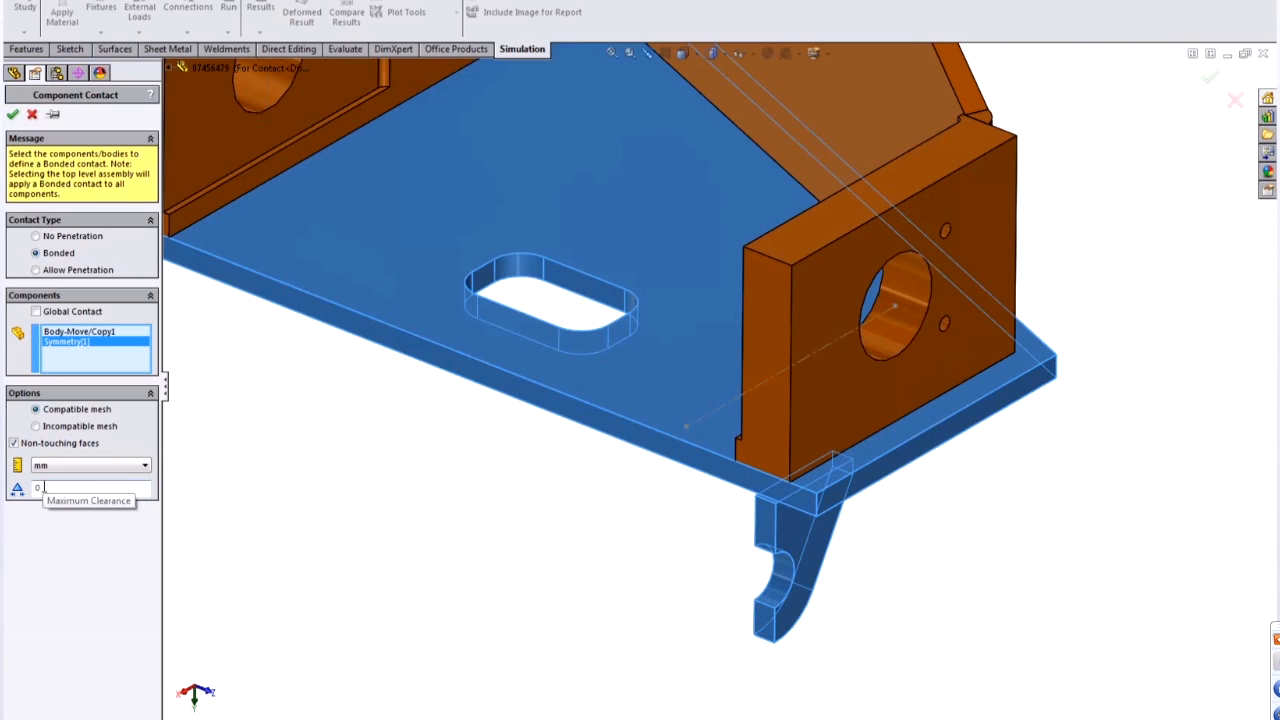
pyautogui.click(145, 465)
pyautogui.click(55, 512)
pyautogui.doubleClick(55, 488)
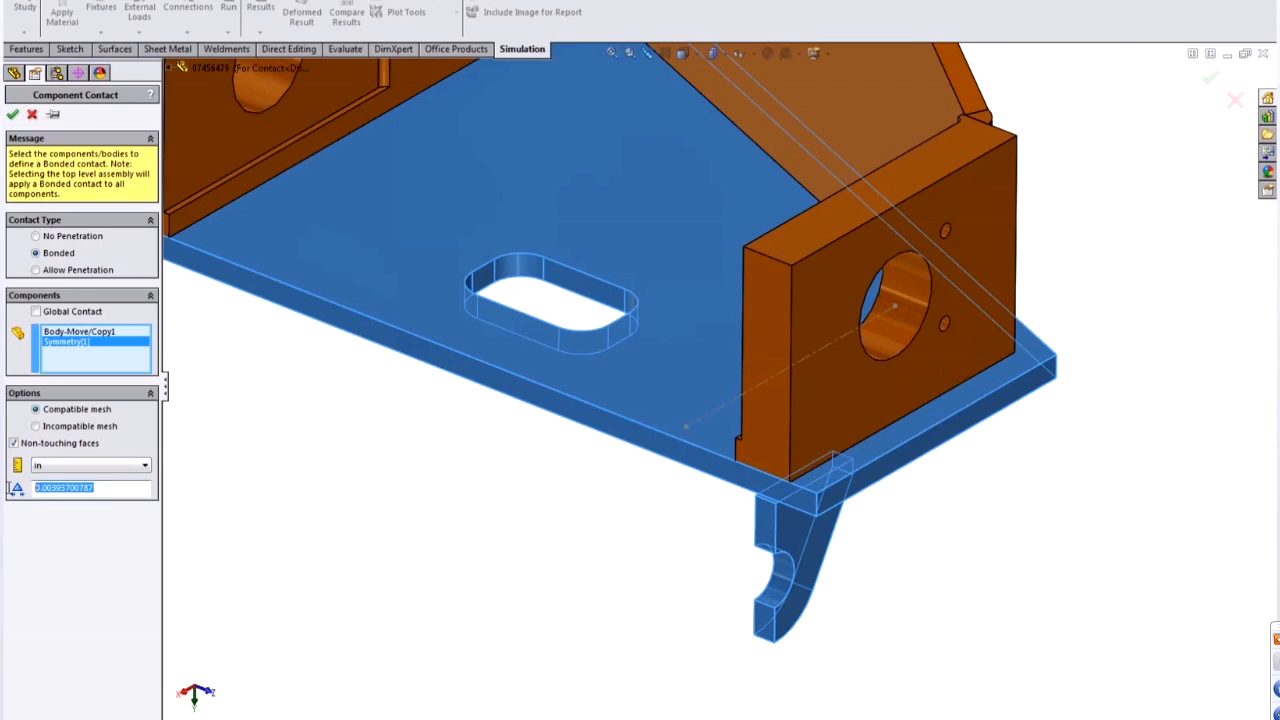
pyautogui.write('0.1')
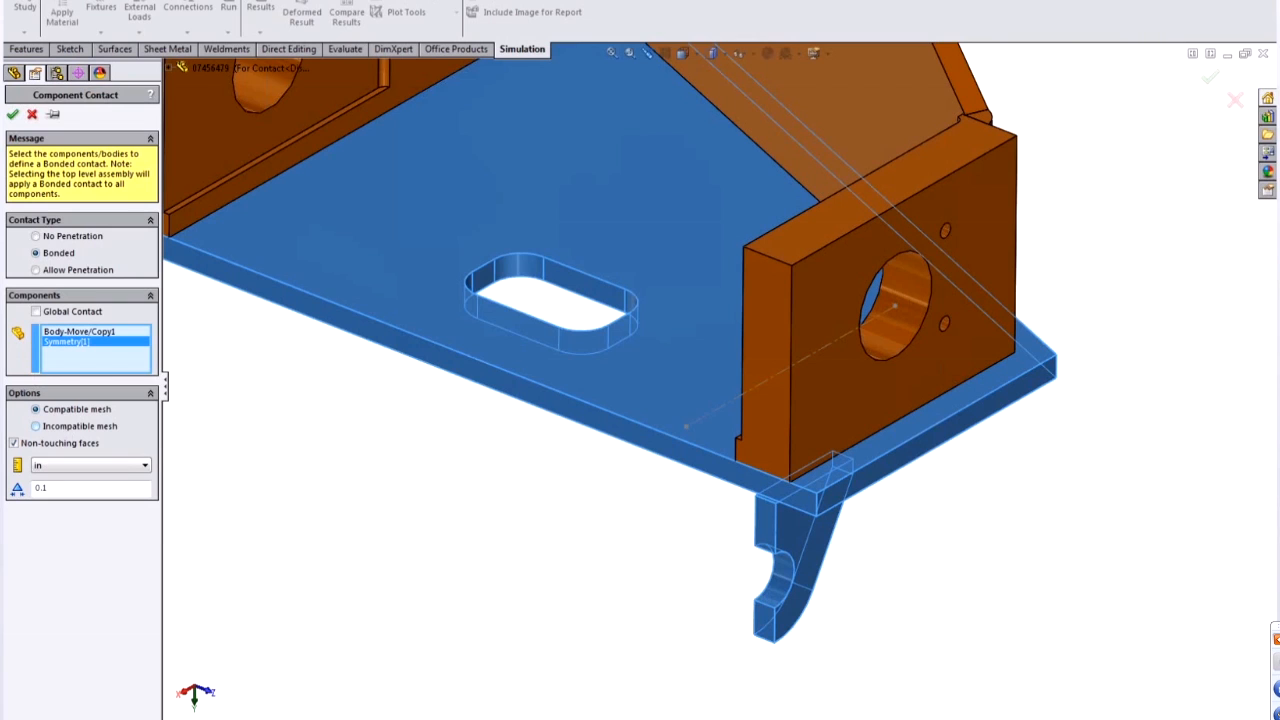
pyautogui.click(32, 116)
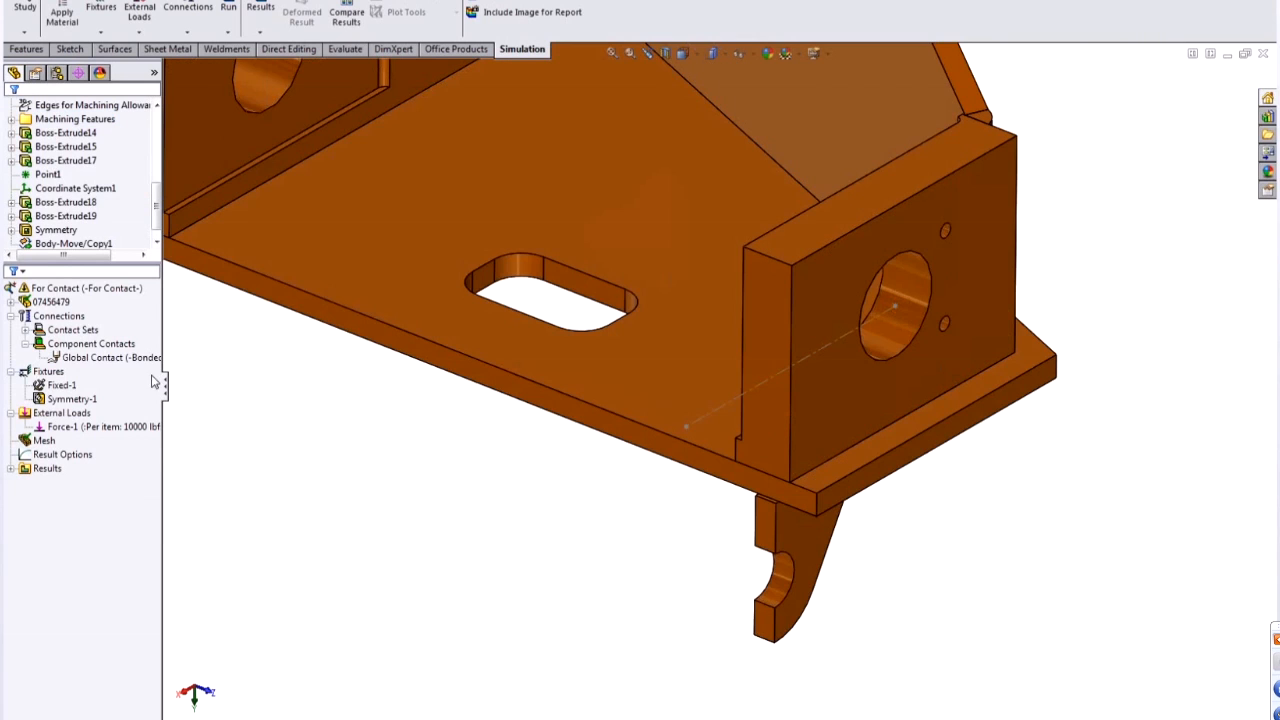
# - Start a manual Bonded contact set with the hook's top face as the first entity
pyautogui.click(72, 330)
pyautogui.rightClick(78, 331)
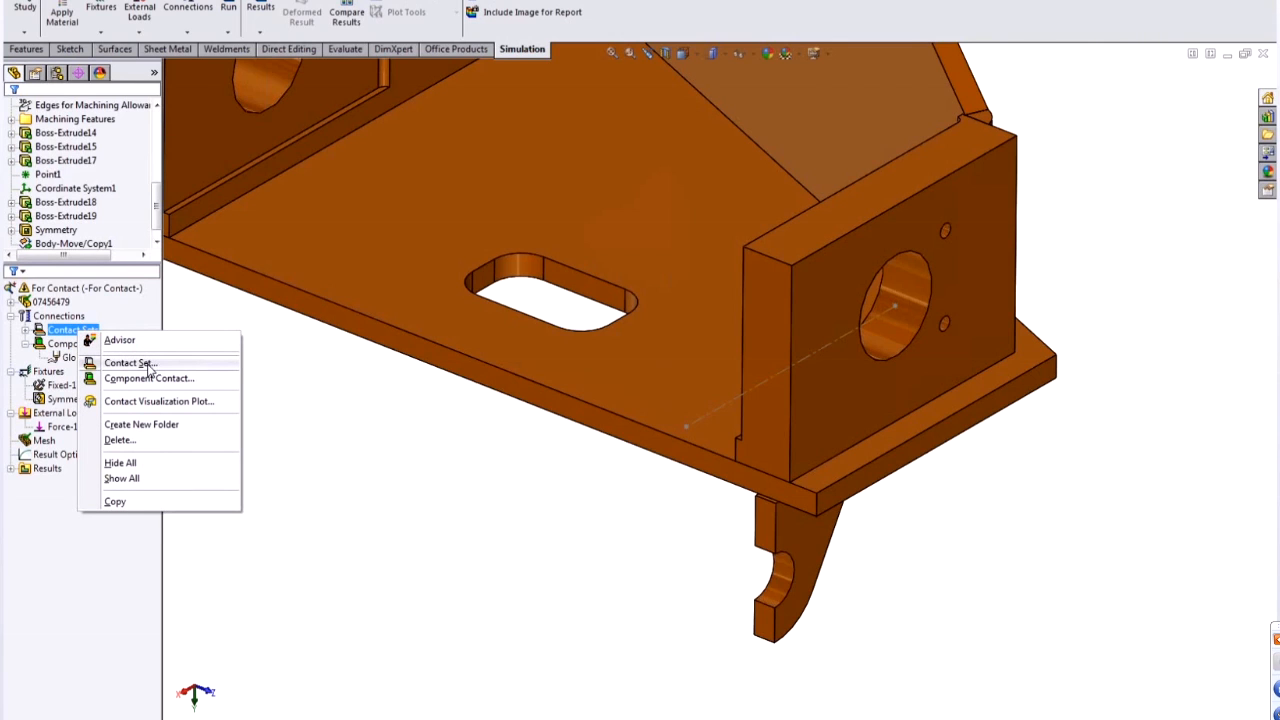
pyautogui.click(128, 363)
pyautogui.click(80, 277)
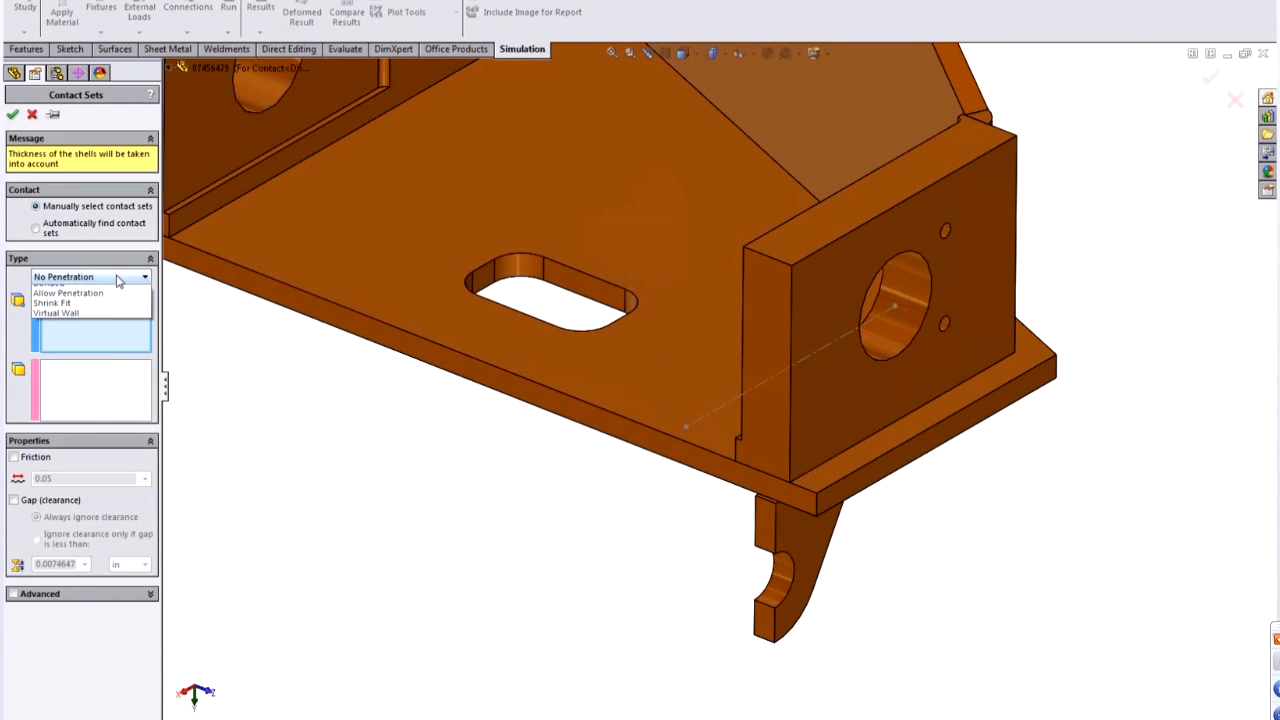
pyautogui.click(70, 302)
pyautogui.scroll(-8, 766, 455)
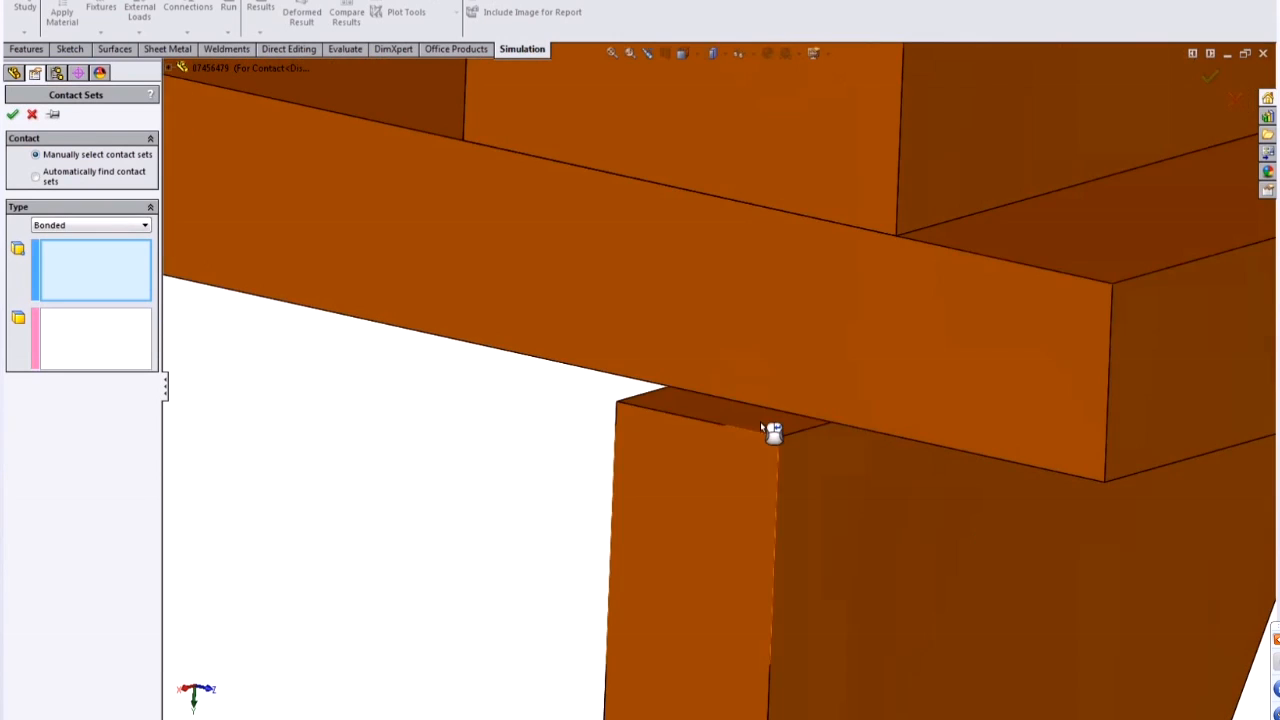
pyautogui.click(773, 430)
# - Add the base plate's underside as the contact set's second entity and accept the bonded contact
pyautogui.scroll(2, 773, 430)
pyautogui.scroll(4, 564, 540)
pyautogui.click(106, 334)
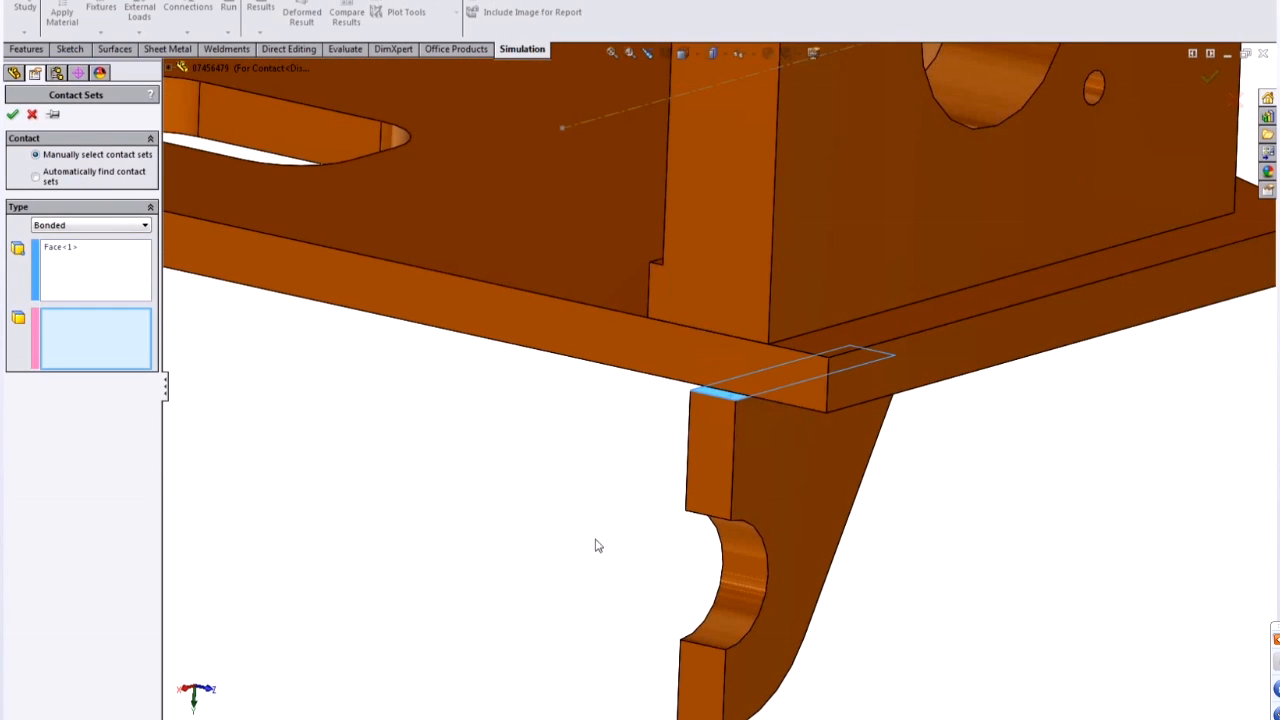
pyautogui.scroll(-4, 631, 432)
pyautogui.moveTo(631, 432); pyautogui.dragTo(634, 420, button='middle')
pyautogui.click(638, 408)
pyautogui.scroll(5, 763, 323)
pyautogui.moveTo(803, 343); pyautogui.dragTo(757, 469, button='middle')
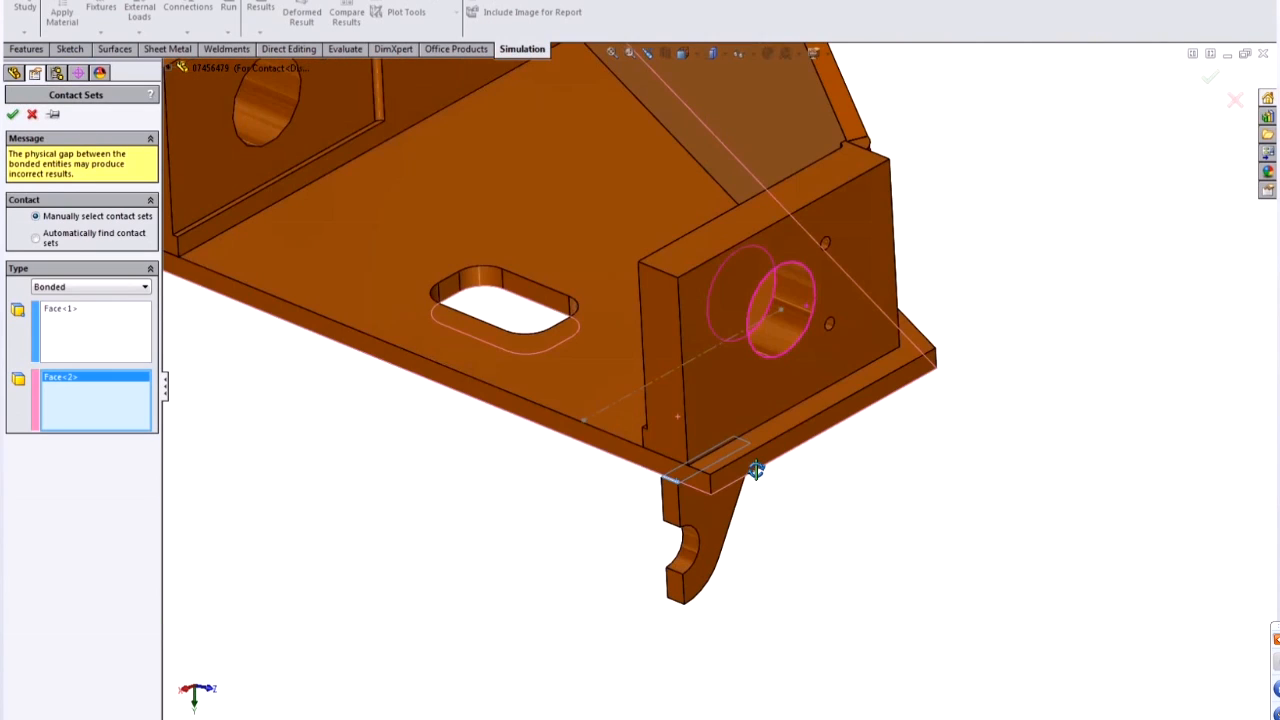
pyautogui.click(13, 115)
pyautogui.click(325, 356)
pyautogui.scroll(7, 346, 374)
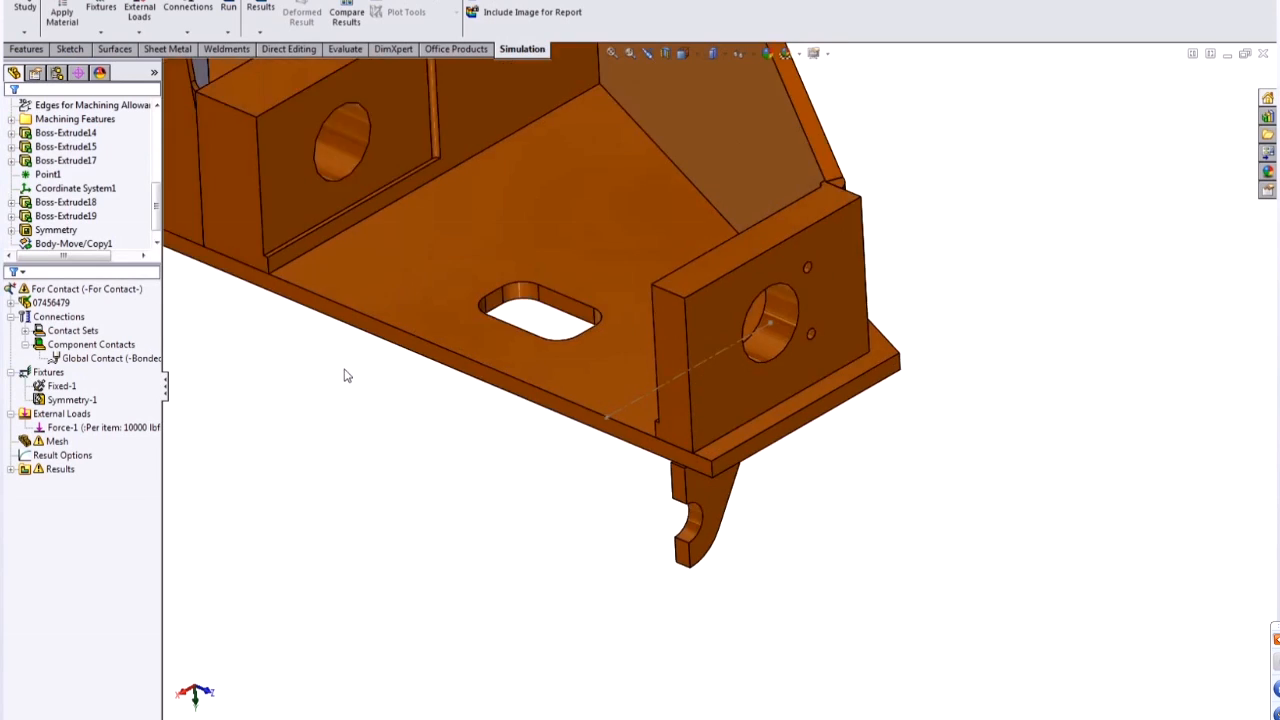
pyautogui.scroll(-3, 658, 258)
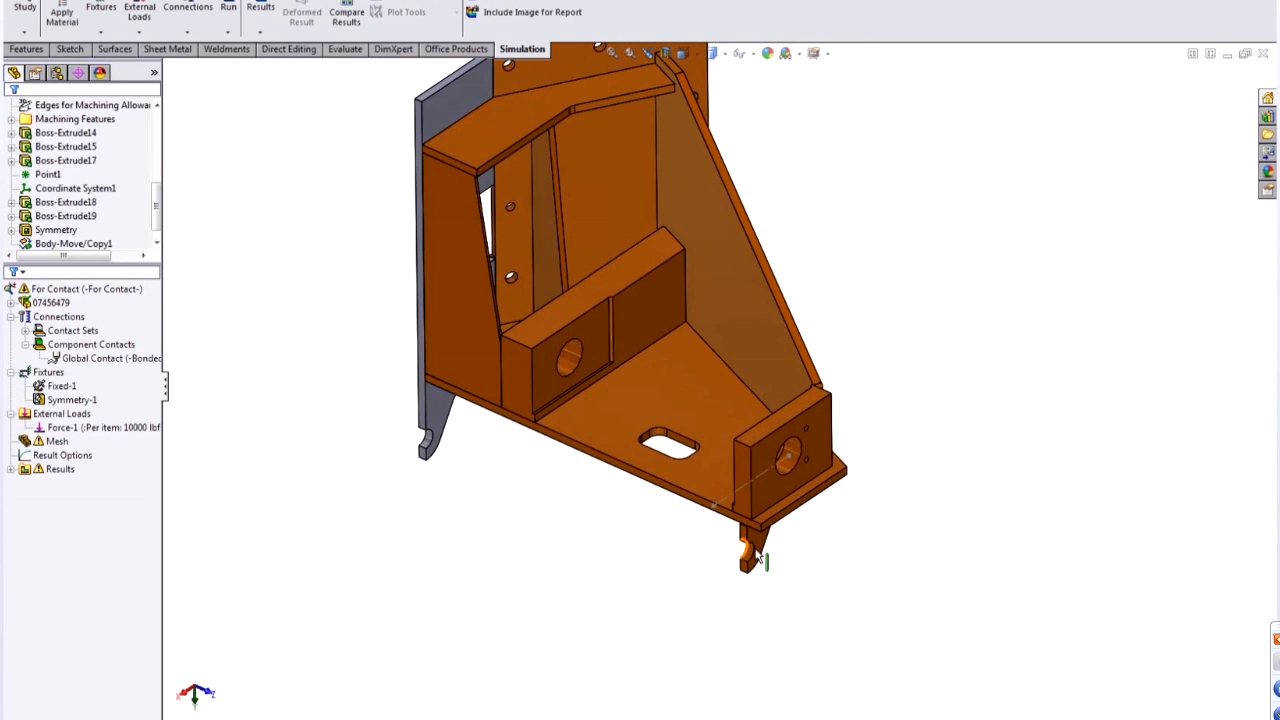
# - Calculate a Contact Visualization Plot for the bracket, inspect the contact between the hook and base plate, and close the plot
pyautogui.rightClick(60, 317)
pyautogui.click(155, 393)
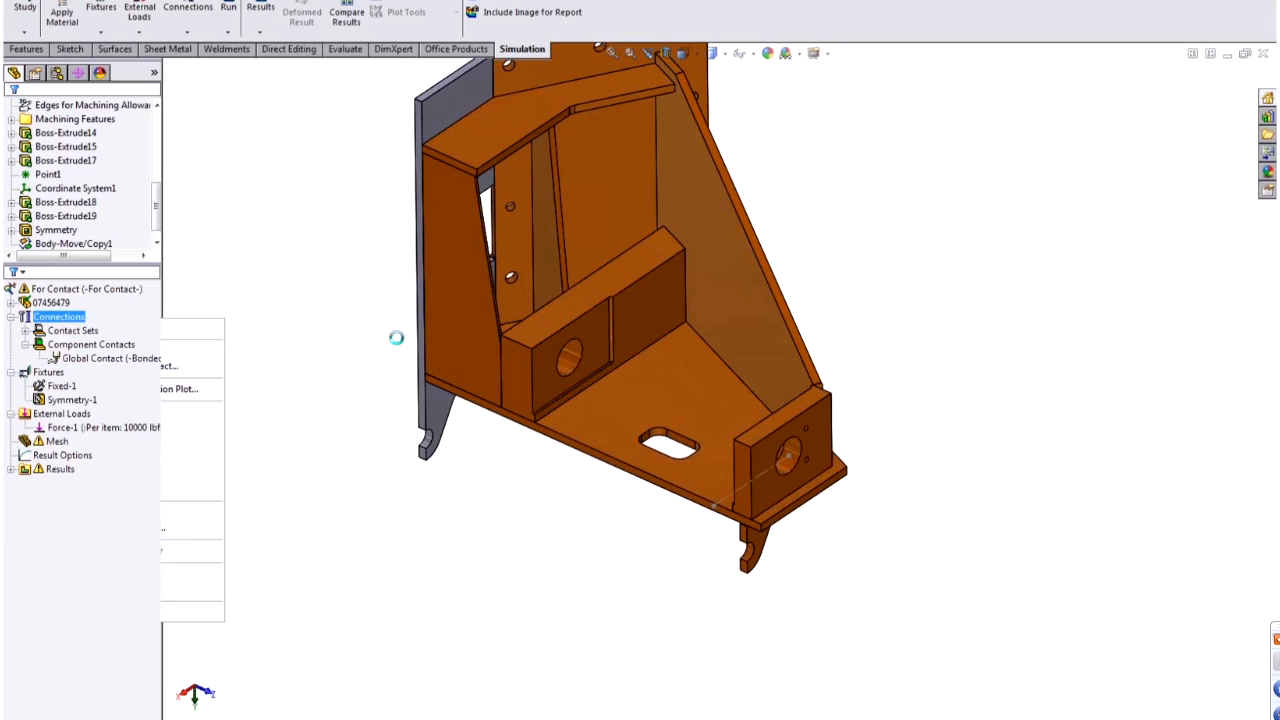
pyautogui.click(685, 372)
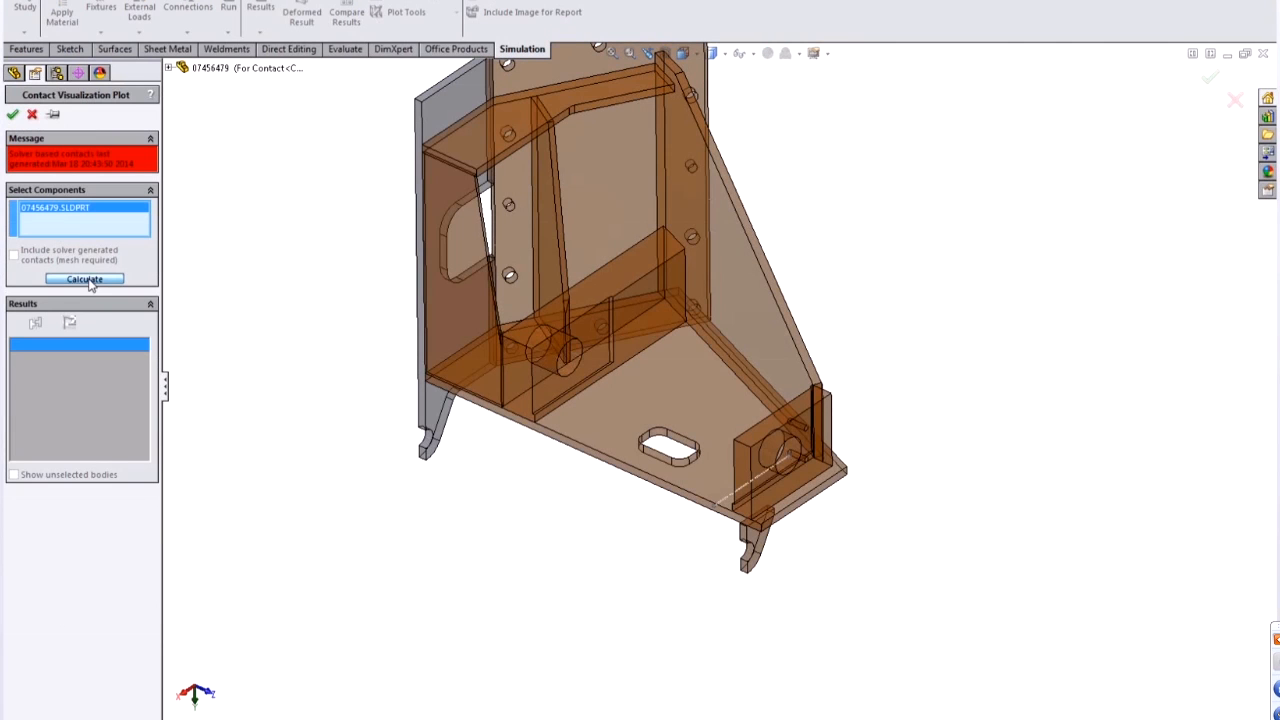
pyautogui.moveTo(820, 606); pyautogui.dragTo(743, 507, button='middle')
pyautogui.scroll(-9, 744, 510)
pyautogui.moveTo(806, 482); pyautogui.dragTo(890, 490, button='middle')
pyautogui.scroll(-1, 771, 461)
pyautogui.moveTo(771, 461); pyautogui.dragTo(749, 443, button='middle')
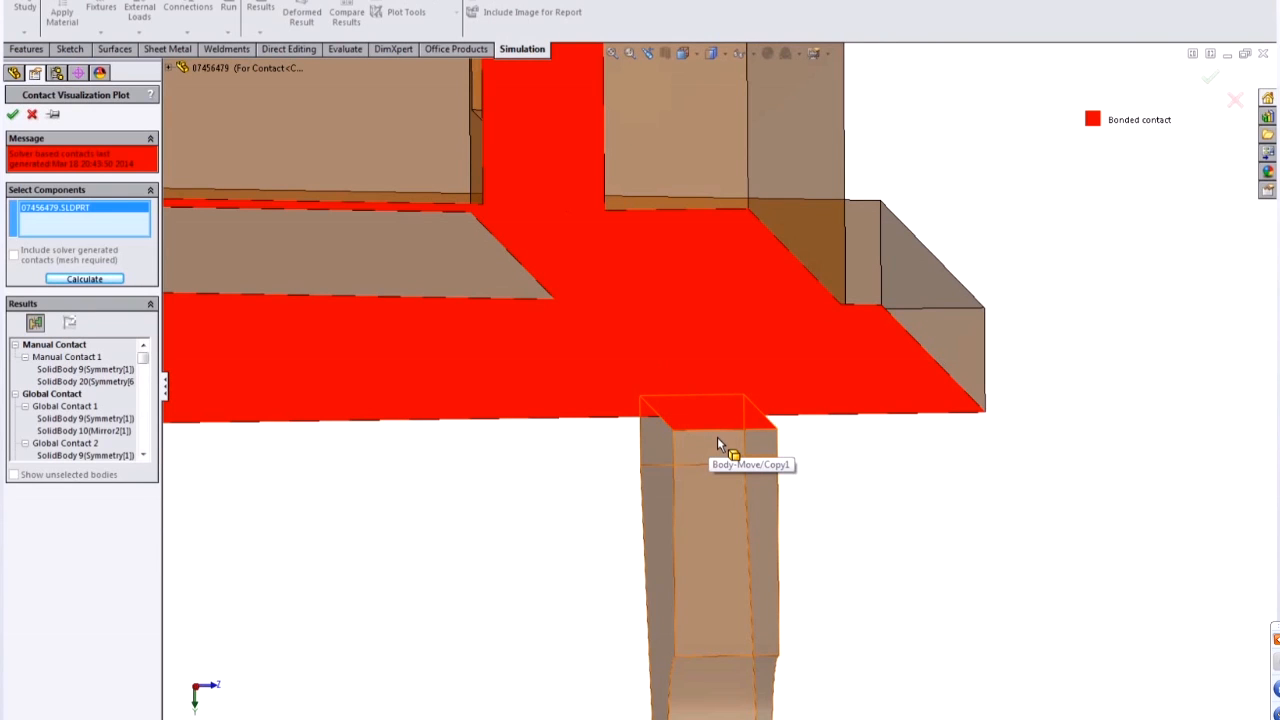
pyautogui.moveTo(717, 437); pyautogui.dragTo(762, 533, button='middle')
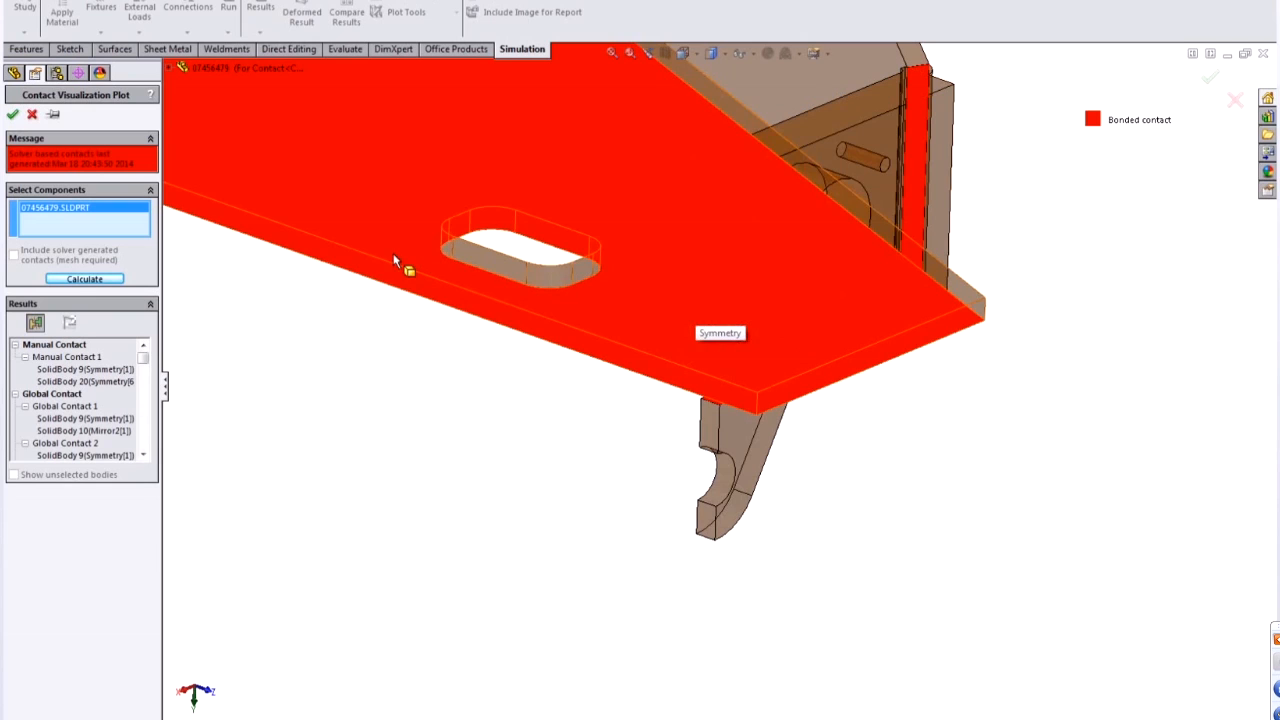
pyautogui.click(32, 115)
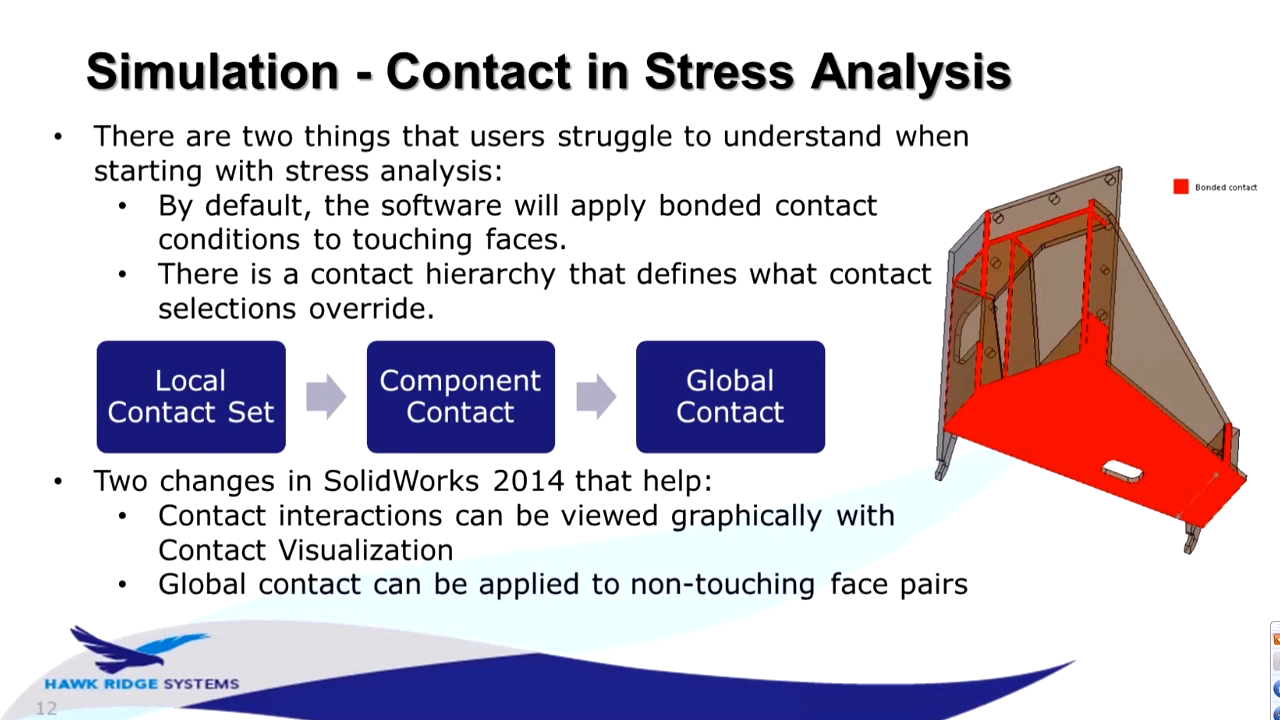
pyautogui.press('Right')
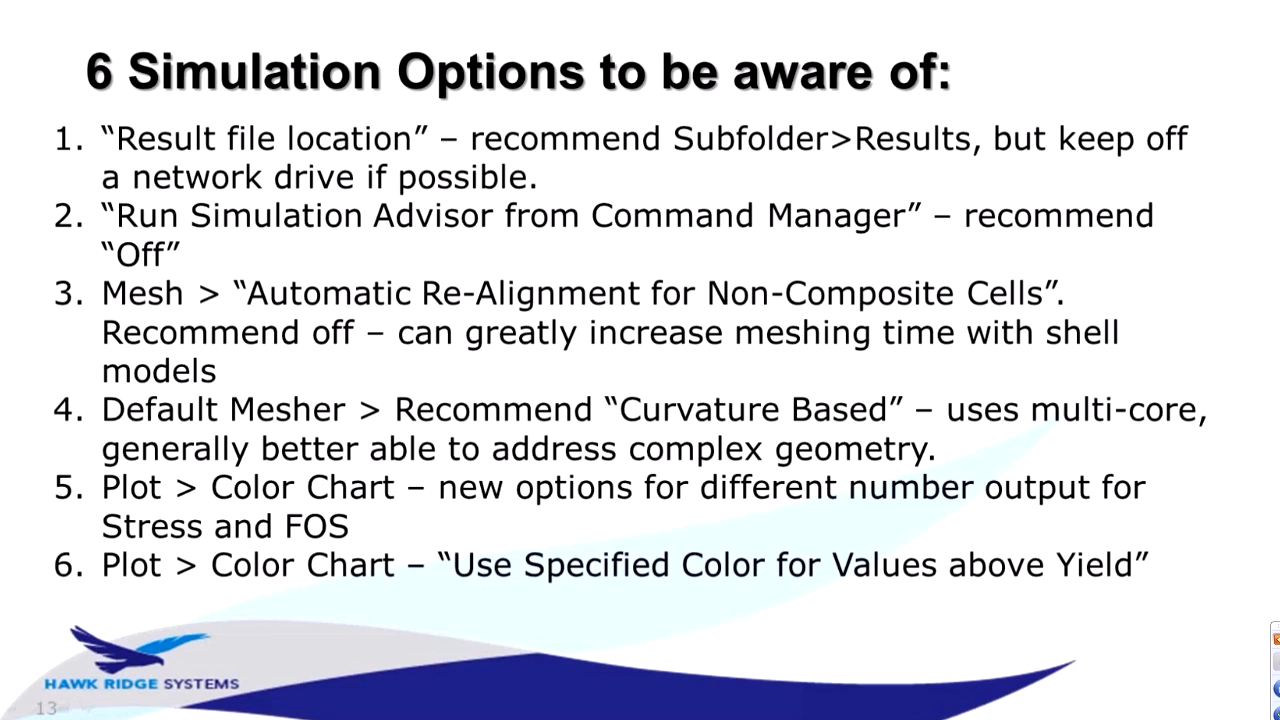
# - Switch to SolidWorks, review the general Simulation system options, and close them without changes
pyautogui.hotkey('alt', 'Tab')
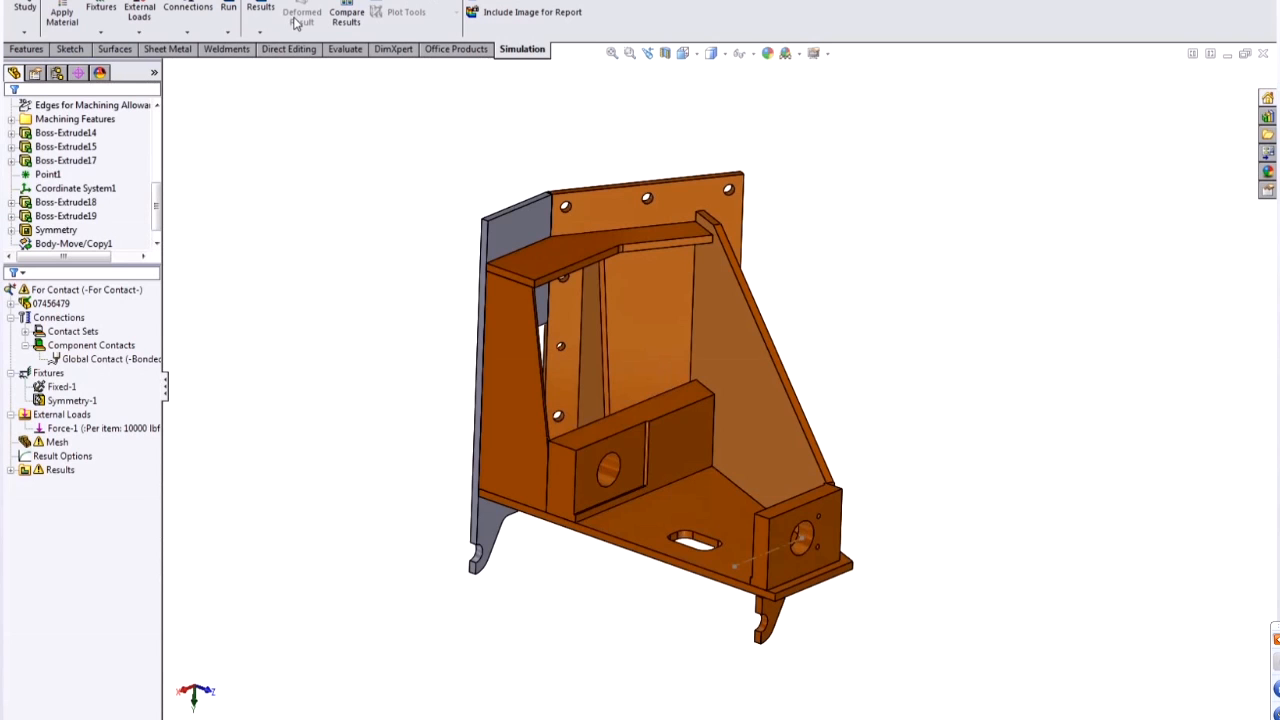
pyautogui.click(290, 1)
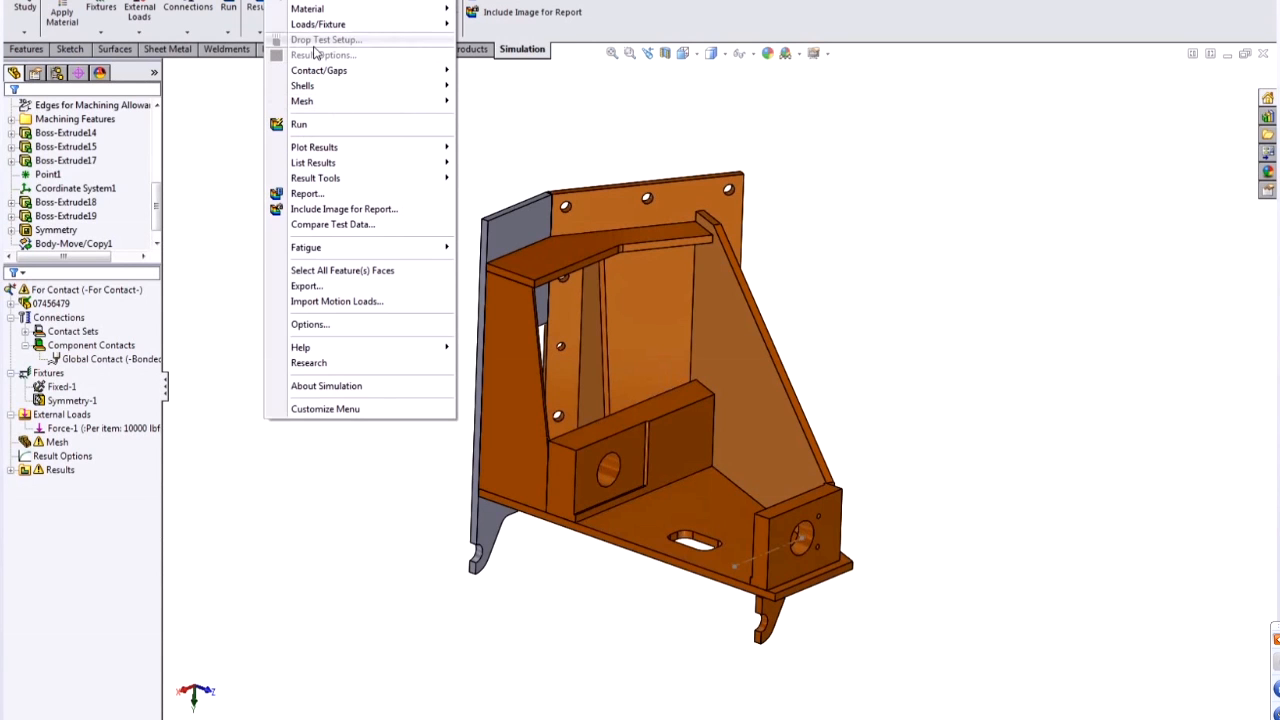
pyautogui.click(325, 324)
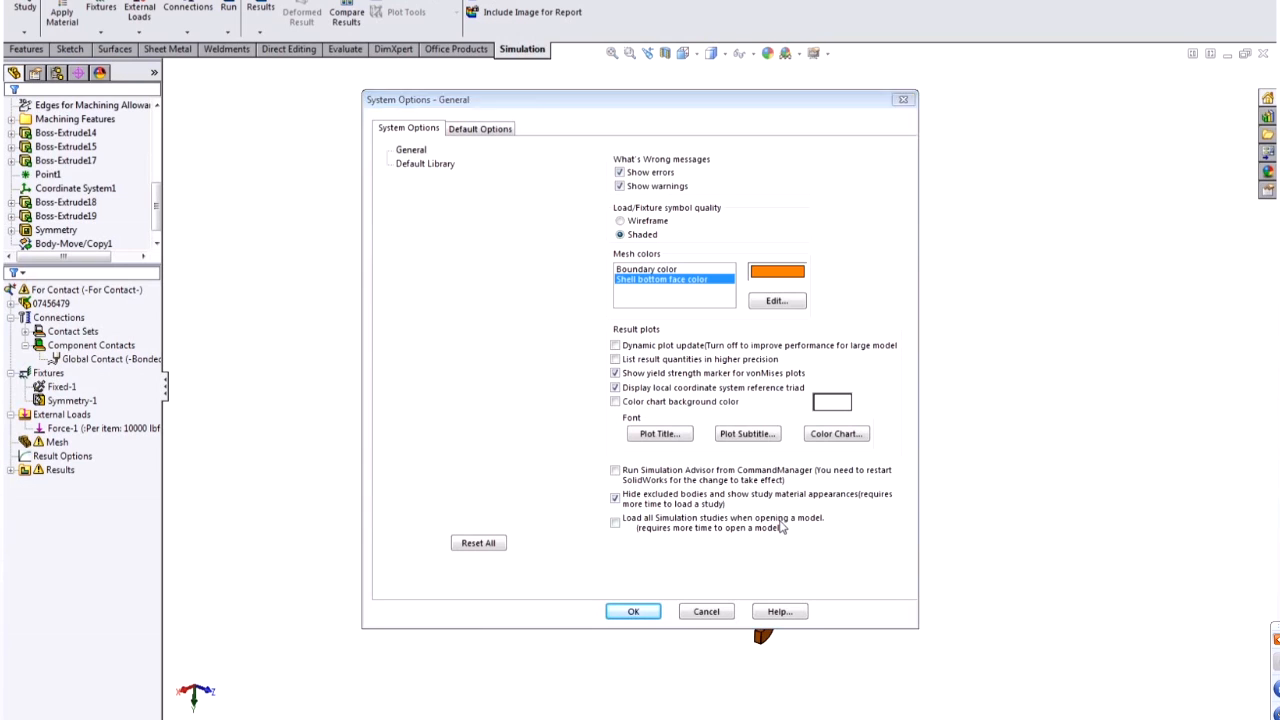
pyautogui.click(720, 613)
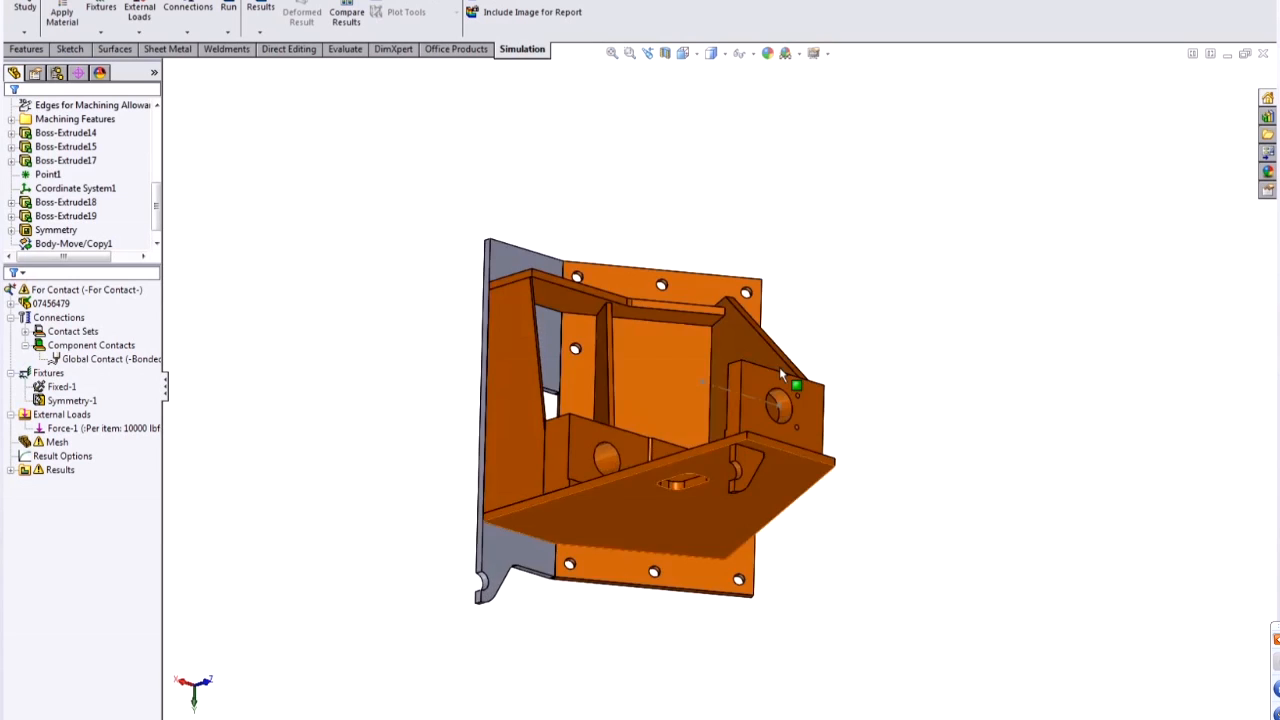
# - Examine the joint between the separated hook's top and the base plate's underside by selecting the faces there
pyautogui.scroll(-10, 783, 374)
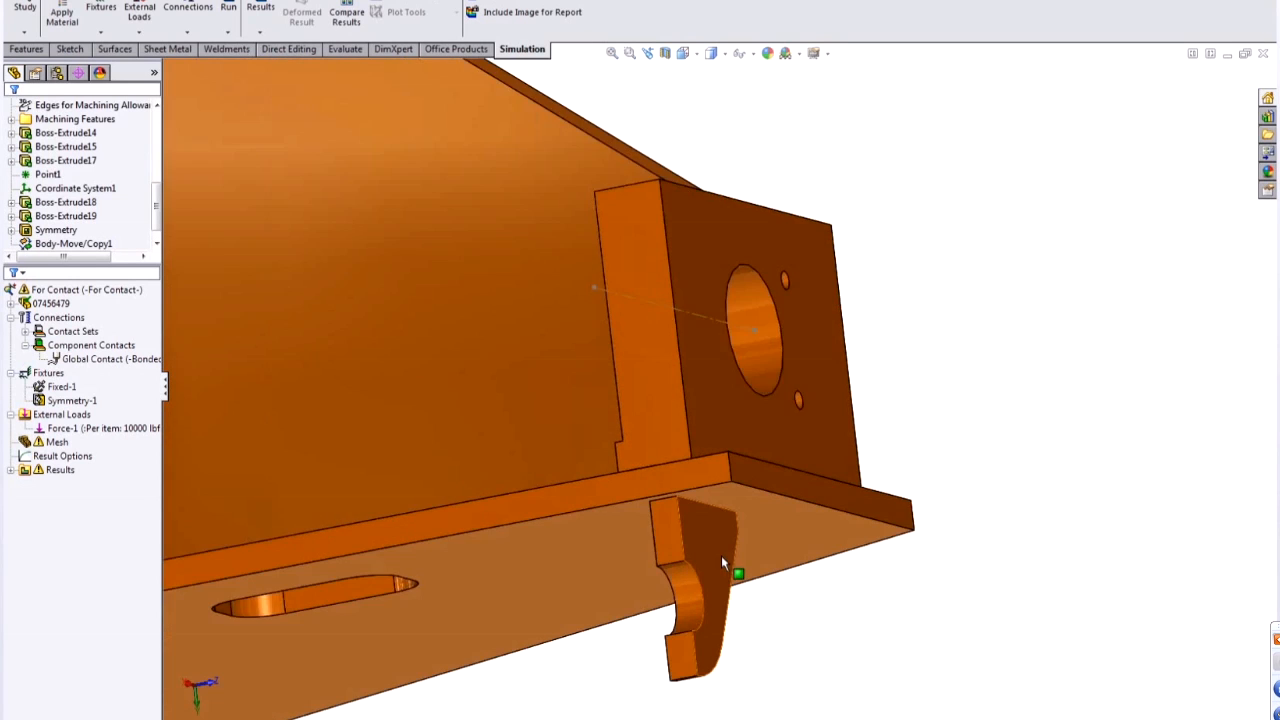
pyautogui.scroll(-2, 721, 557)
pyautogui.click(705, 490)
pyautogui.click(709, 442)
pyautogui.click(708, 480)
pyautogui.click(717, 452)
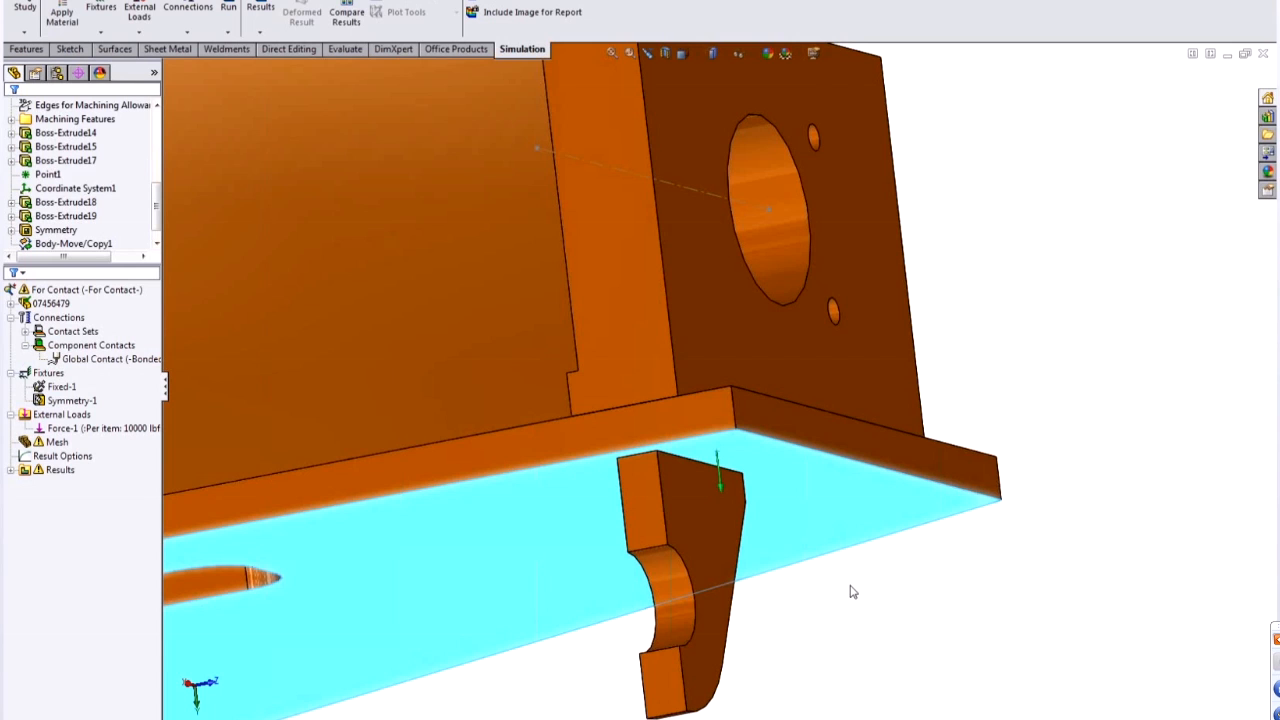
pyautogui.moveTo(851, 591); pyautogui.dragTo(540, 325, button='middle')
pyautogui.scroll(4, 644, 320)
pyautogui.scroll(-3, 580, 340)
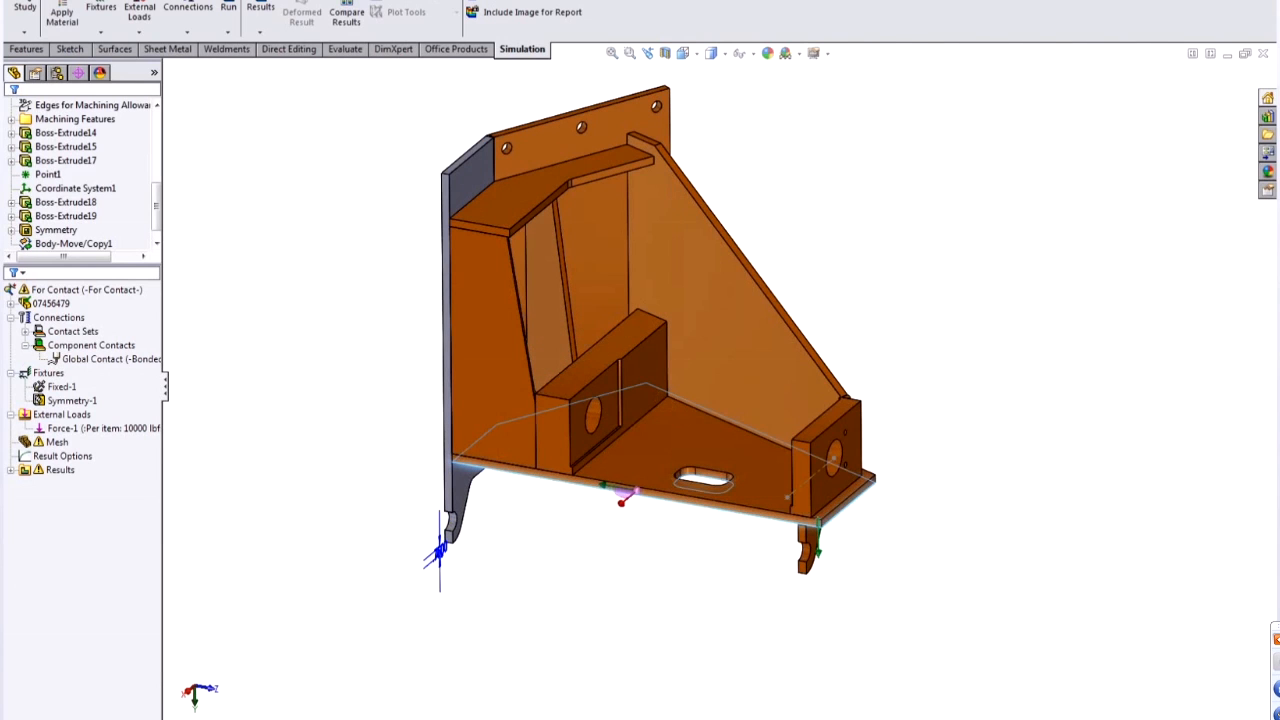
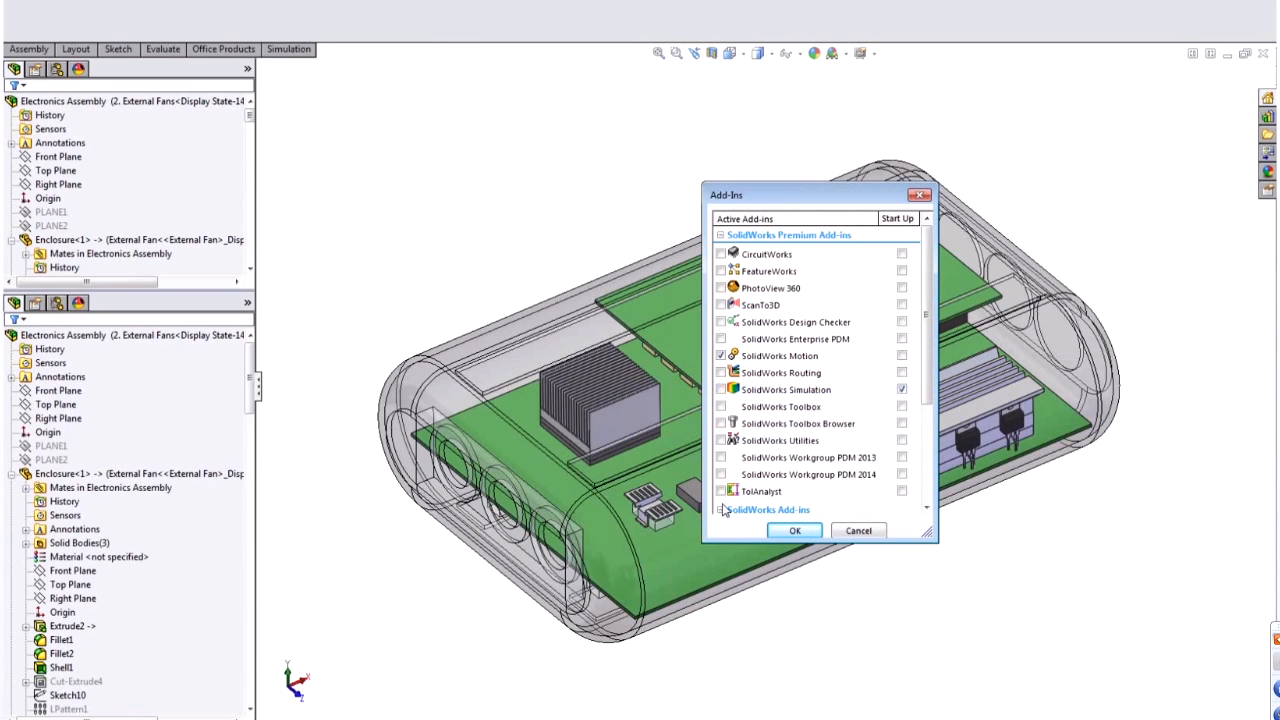
# - Enable the SolidWorks Flow Simulation 2014 add-in for the electronics assembly
pyautogui.scroll(-3, 726, 512)
pyautogui.click(721, 411)
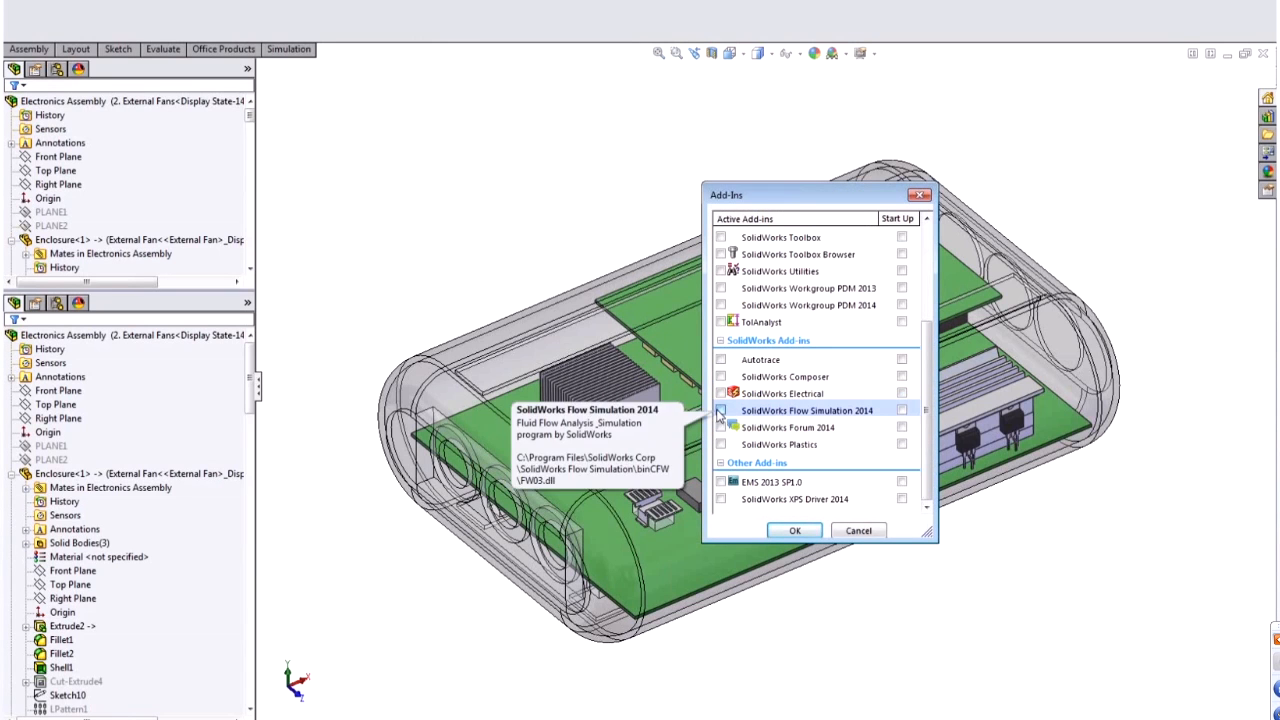
pyautogui.click(797, 530)
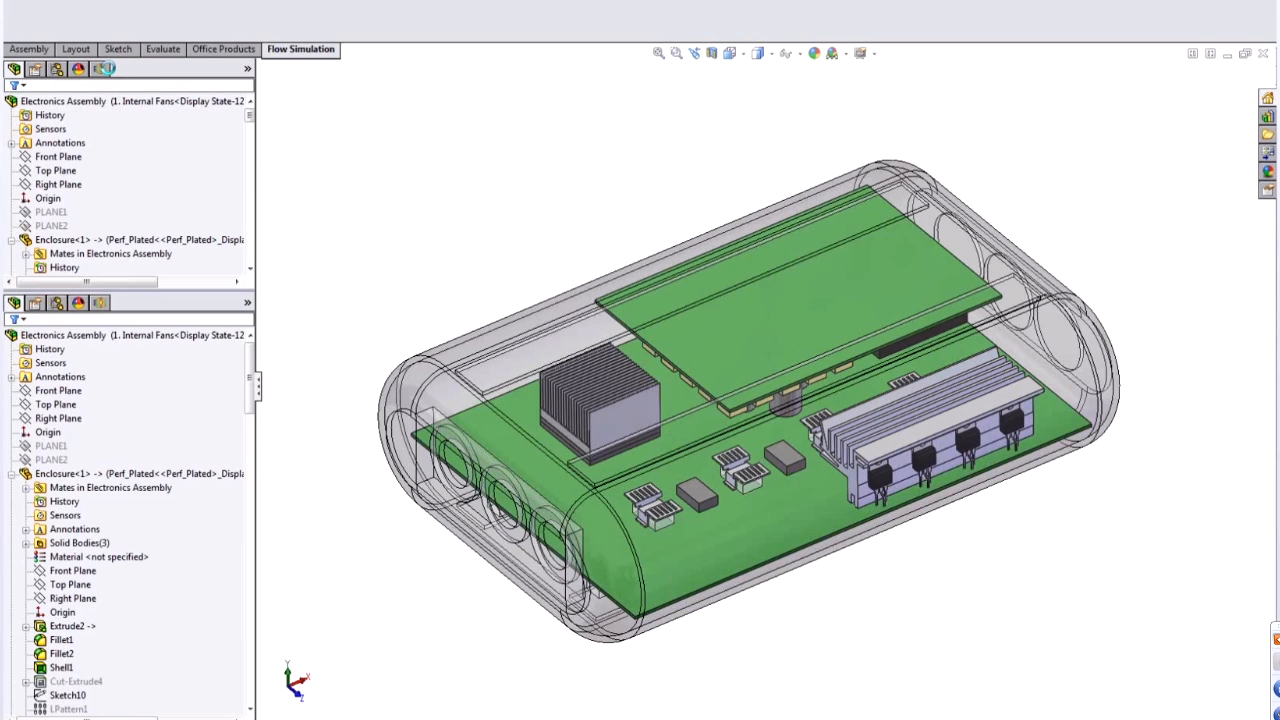
# - Display the Flow Simulation projects of the electronics assembly and activate the project 4. No Fans - External
pyautogui.click(105, 68)
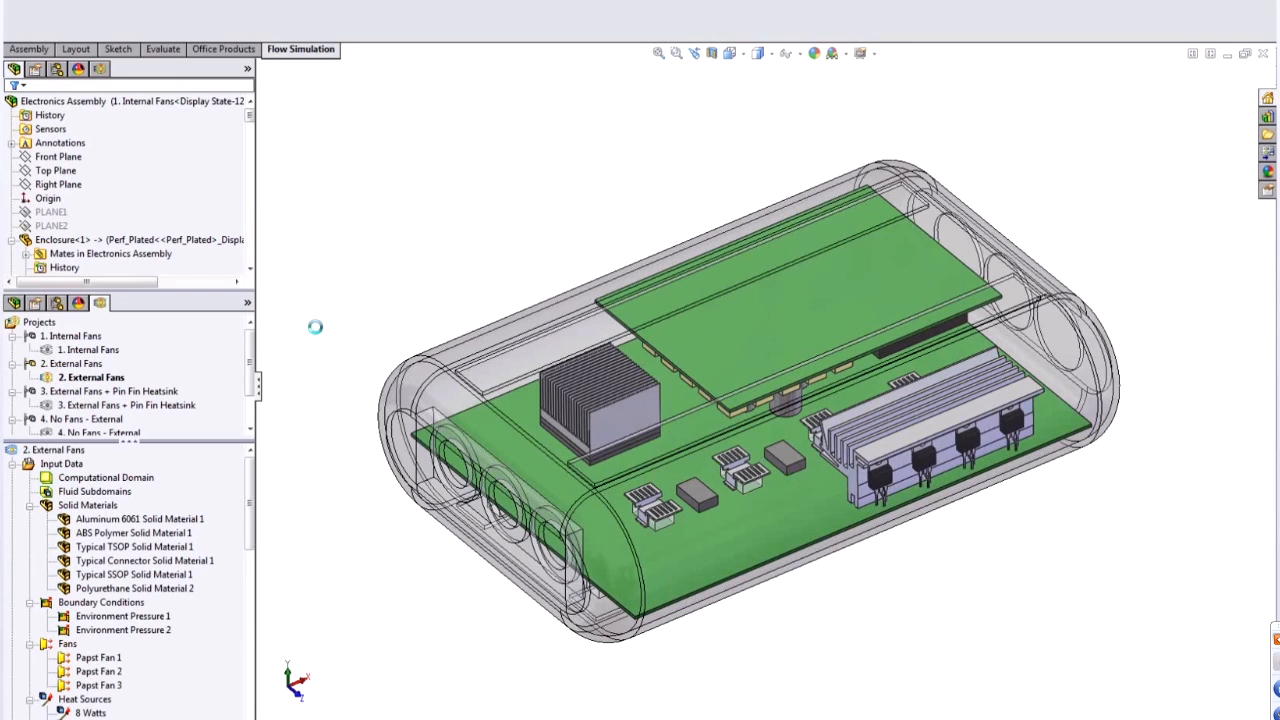
pyautogui.scroll(-1, 248, 400)
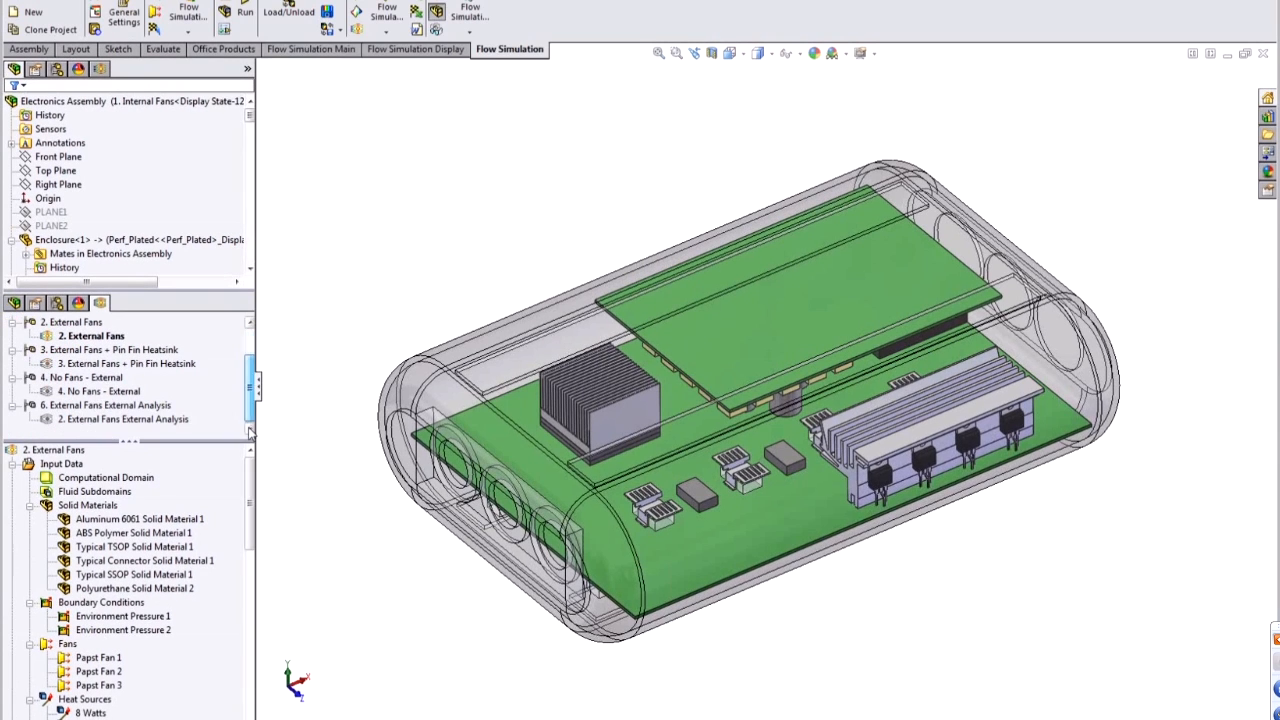
pyautogui.scroll(1, 95, 398)
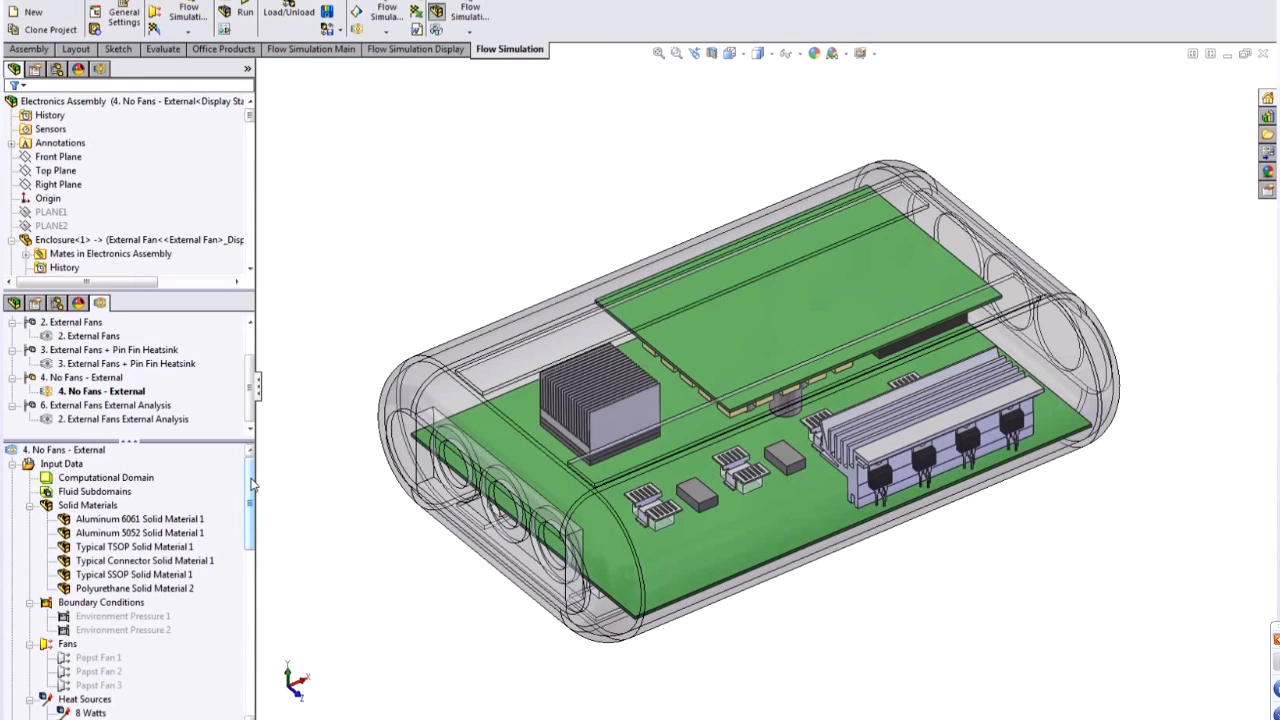
# - Show the computational domain box around the electronics enclosure
pyautogui.click(456, 359)
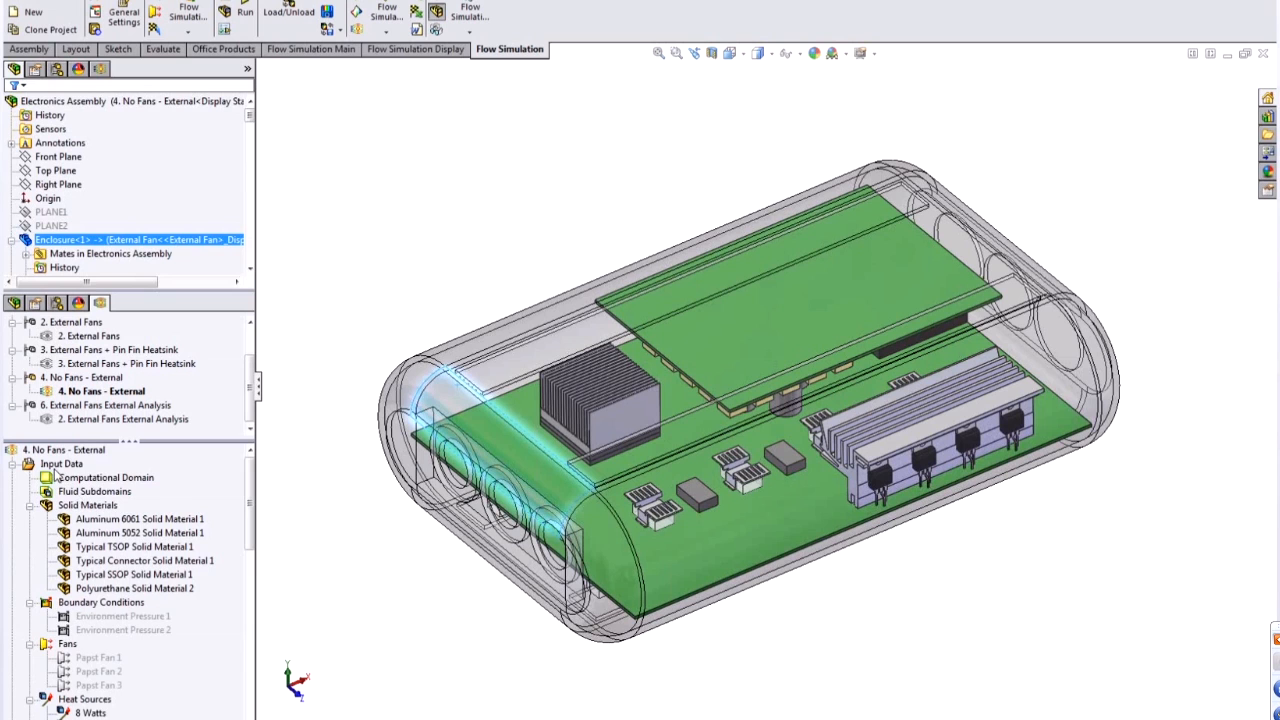
pyautogui.click(100, 478)
pyautogui.click(180, 501)
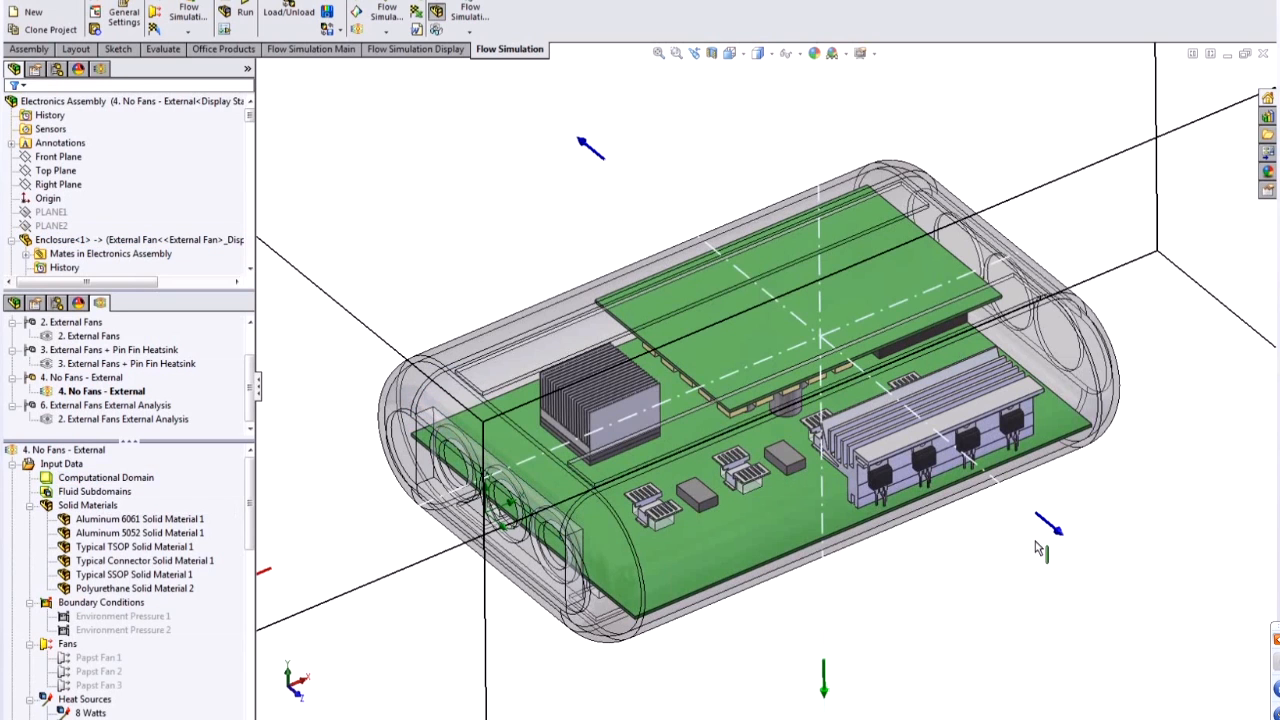
pyautogui.click(919, 634)
pyautogui.scroll(1, 882, 585)
pyautogui.moveTo(882, 591); pyautogui.dragTo(881, 441, button='middle')
pyautogui.scroll(-2, 881, 441)
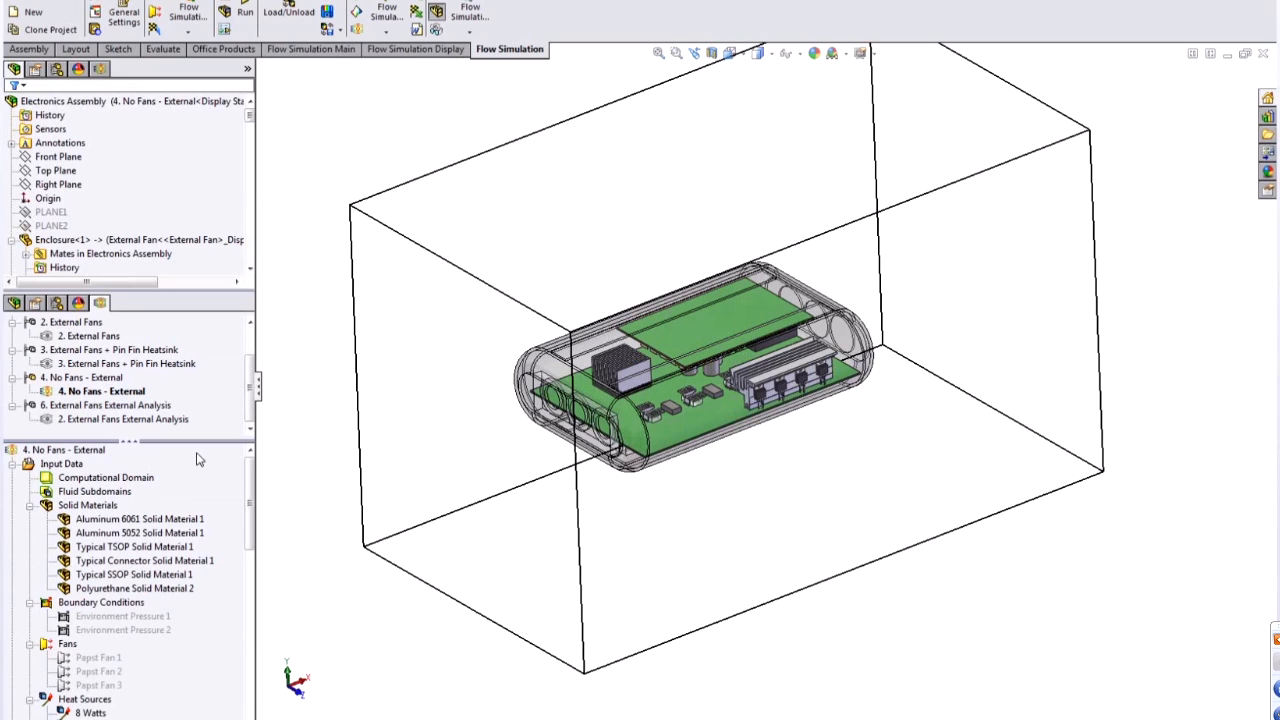
# - Review the analysis type and gravity components in the project's General Settings, and close them without changes
pyautogui.rightClick(96, 459)
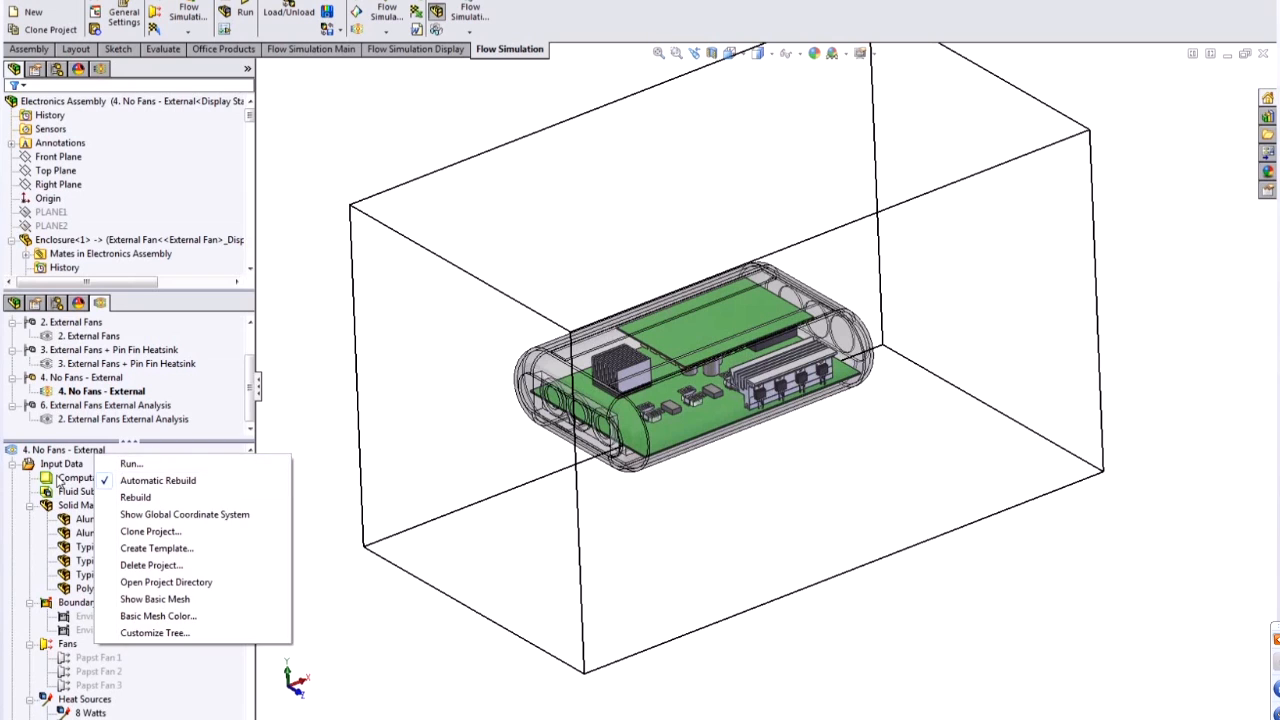
pyautogui.click(82, 466)
pyautogui.rightClick(82, 466)
pyautogui.click(225, 469)
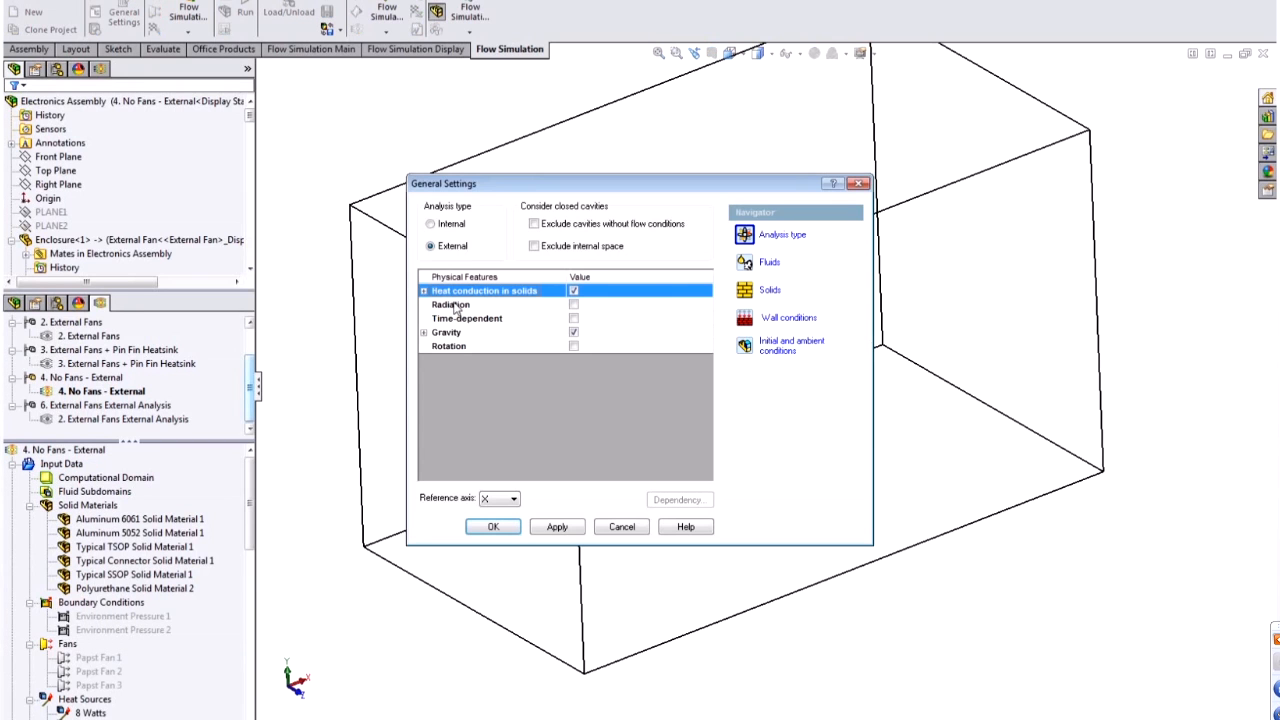
pyautogui.click(424, 333)
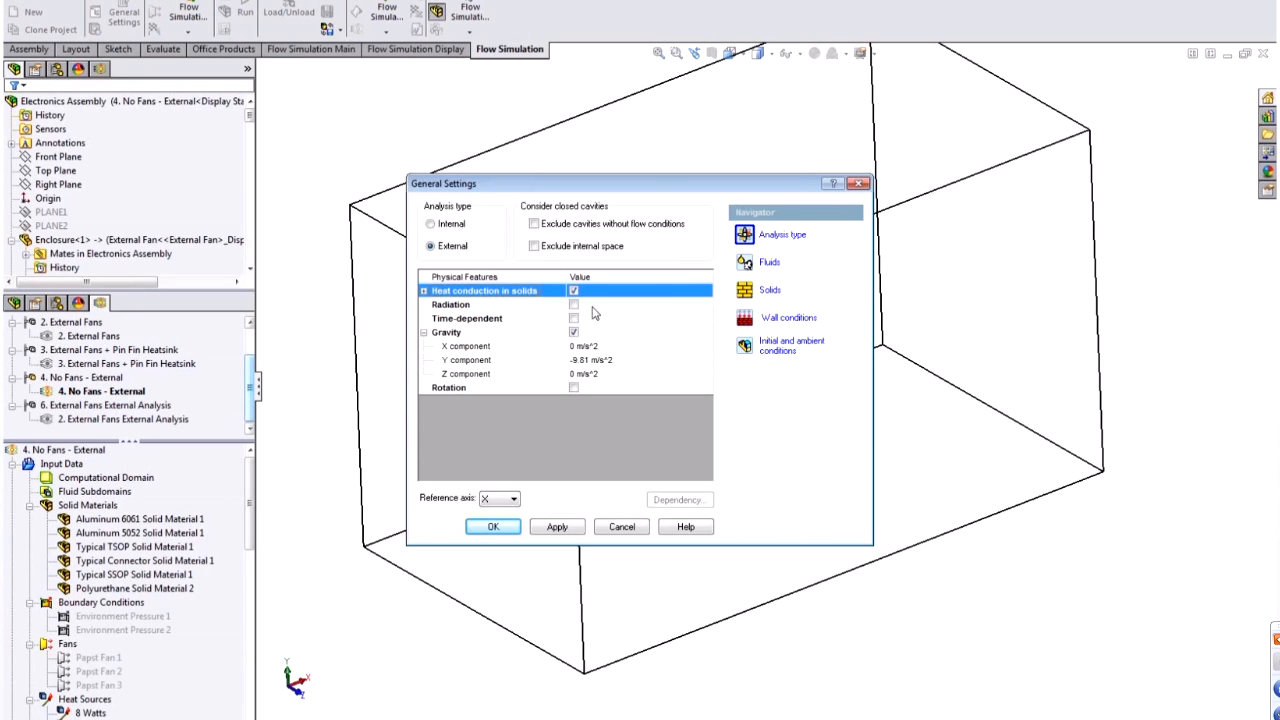
pyautogui.click(619, 362)
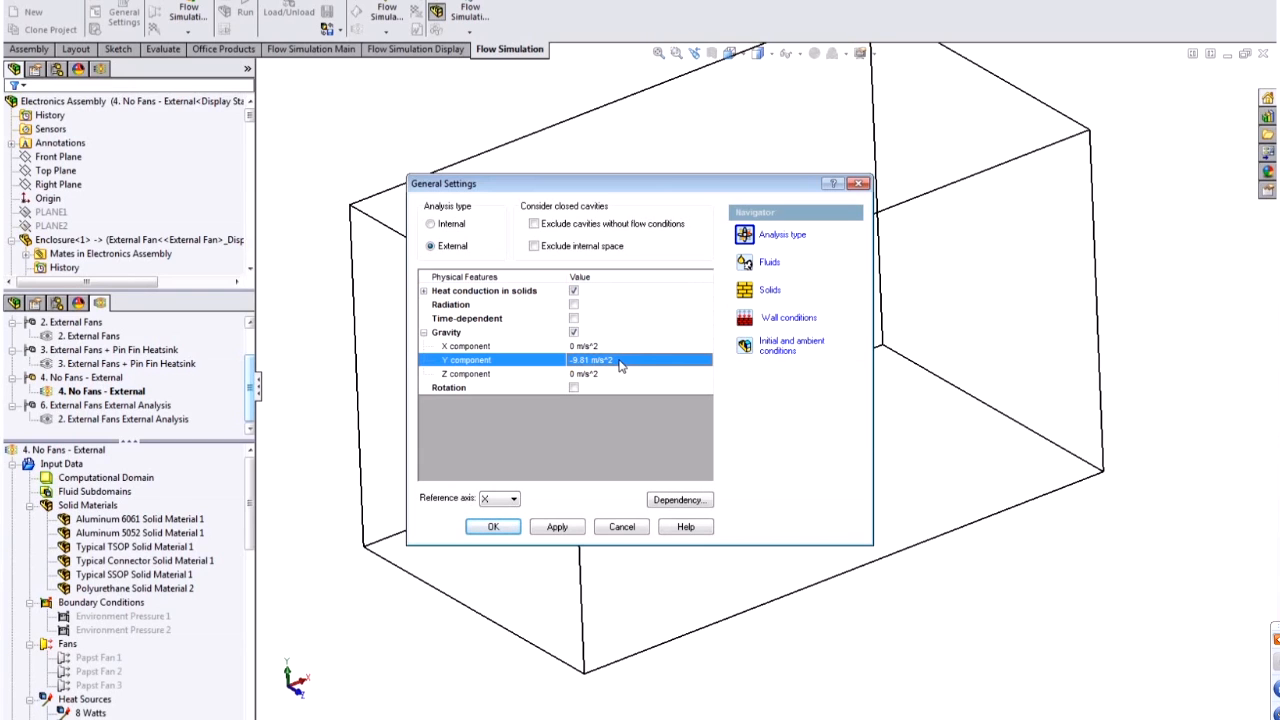
pyautogui.click(620, 346)
pyautogui.click(620, 362)
pyautogui.moveTo(626, 192); pyautogui.dragTo(680, 226)
pyautogui.click(674, 560)
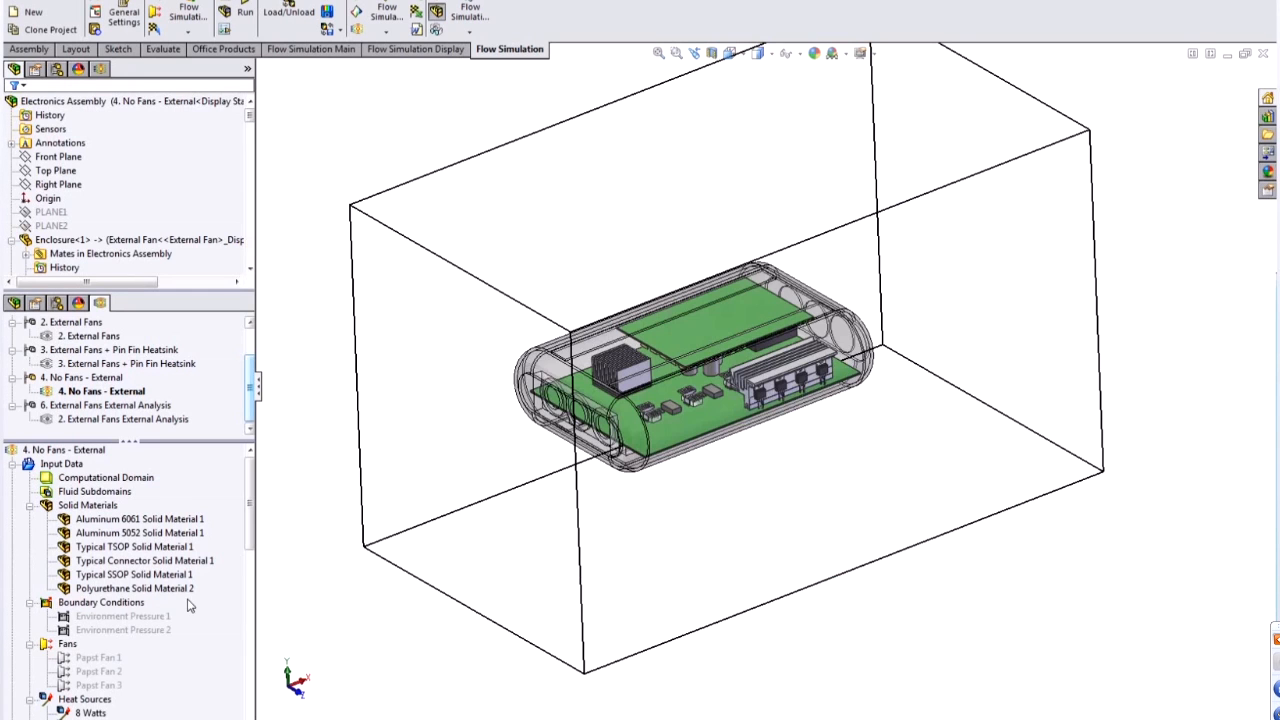
# - Inspect where the 8 Watts, 3 Watts, 40 C, 4 Watts and 60 C heat sources are applied in the enclosure
pyautogui.moveTo(250, 534); pyautogui.dragTo(246, 595)
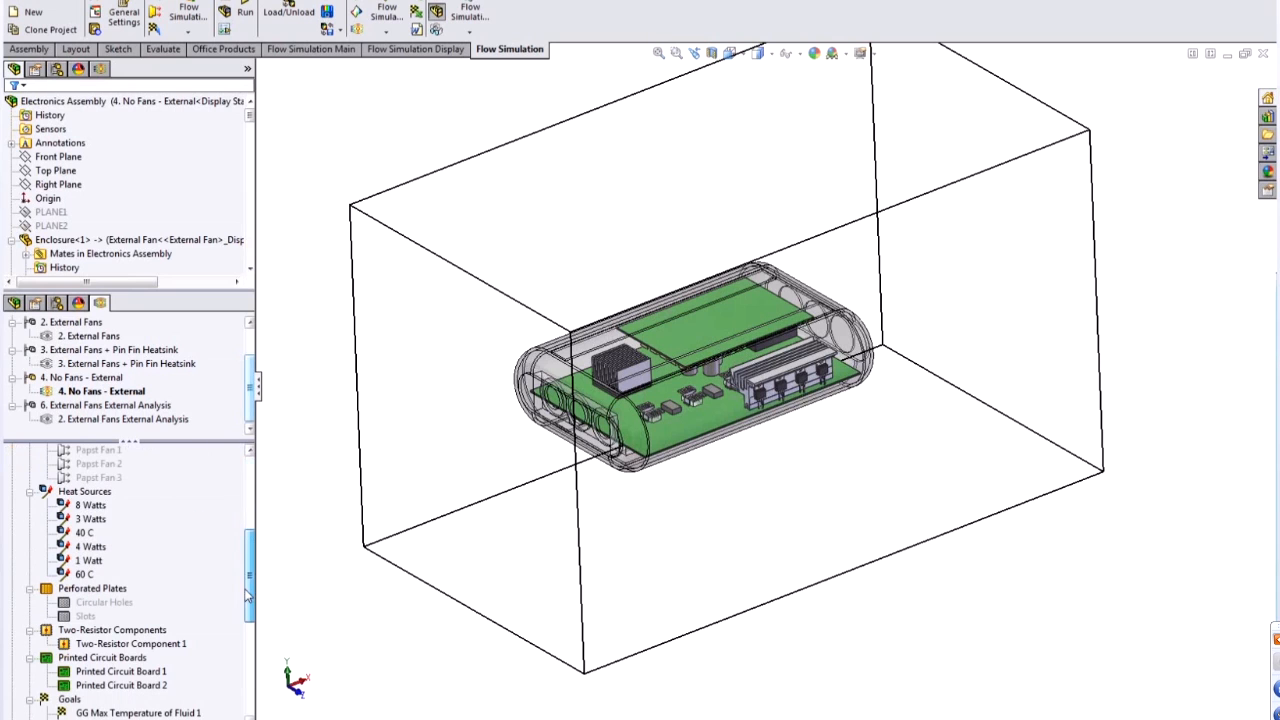
pyautogui.click(90, 506)
pyautogui.click(88, 520)
pyautogui.click(85, 534)
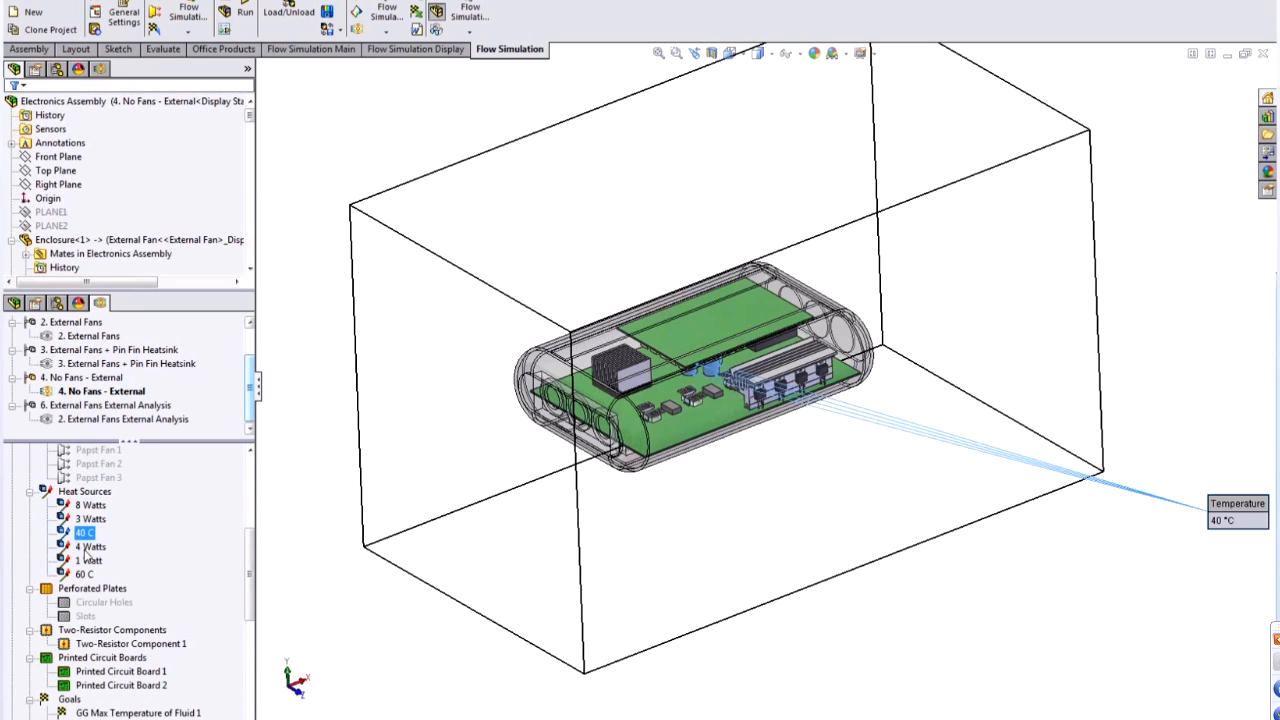
pyautogui.click(86, 549)
pyautogui.click(86, 576)
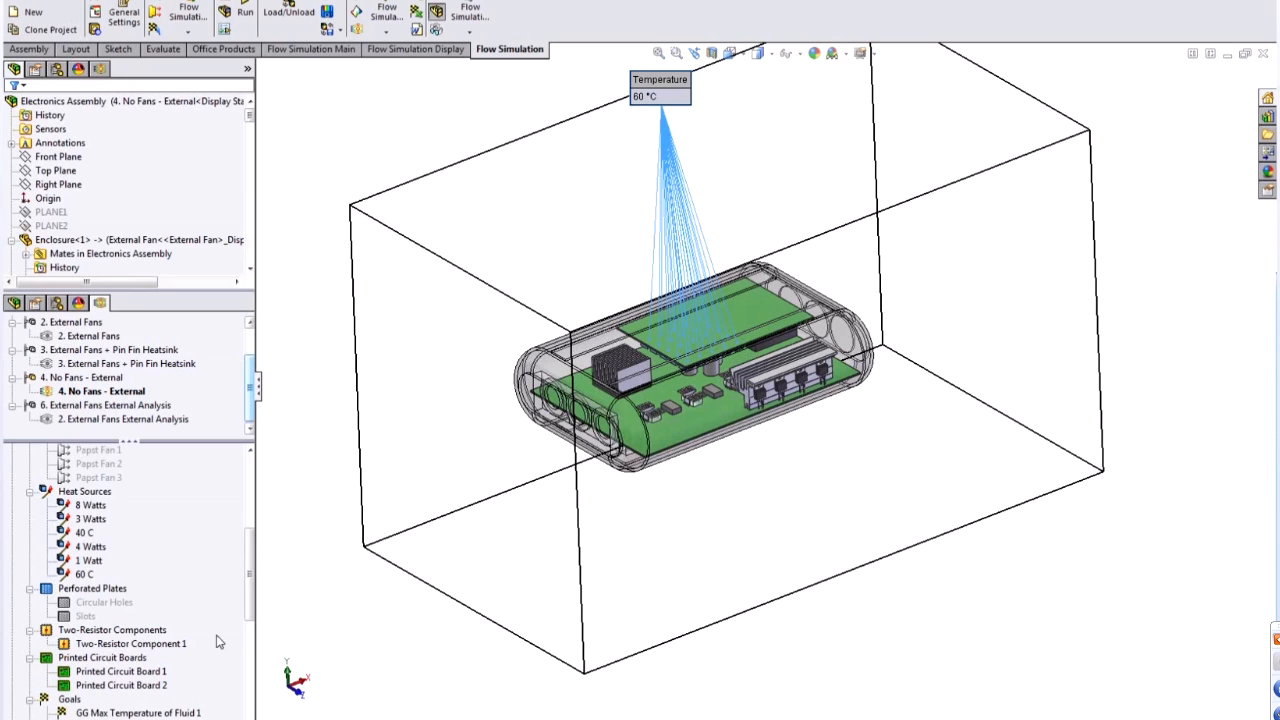
# - Load the results of the 4. No Fans - External project and expand its list of result plots
pyautogui.scroll(-5, 219, 642)
pyautogui.scroll(10, 219, 620)
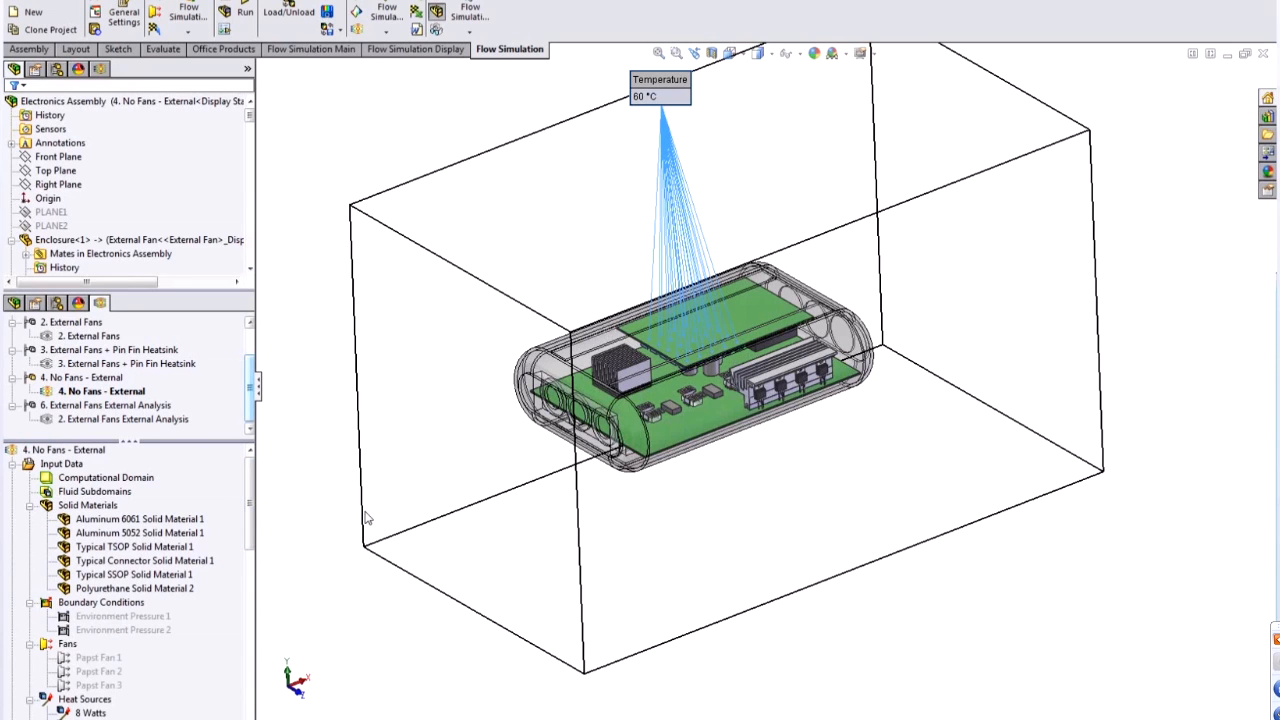
pyautogui.scroll(-10, 245, 520)
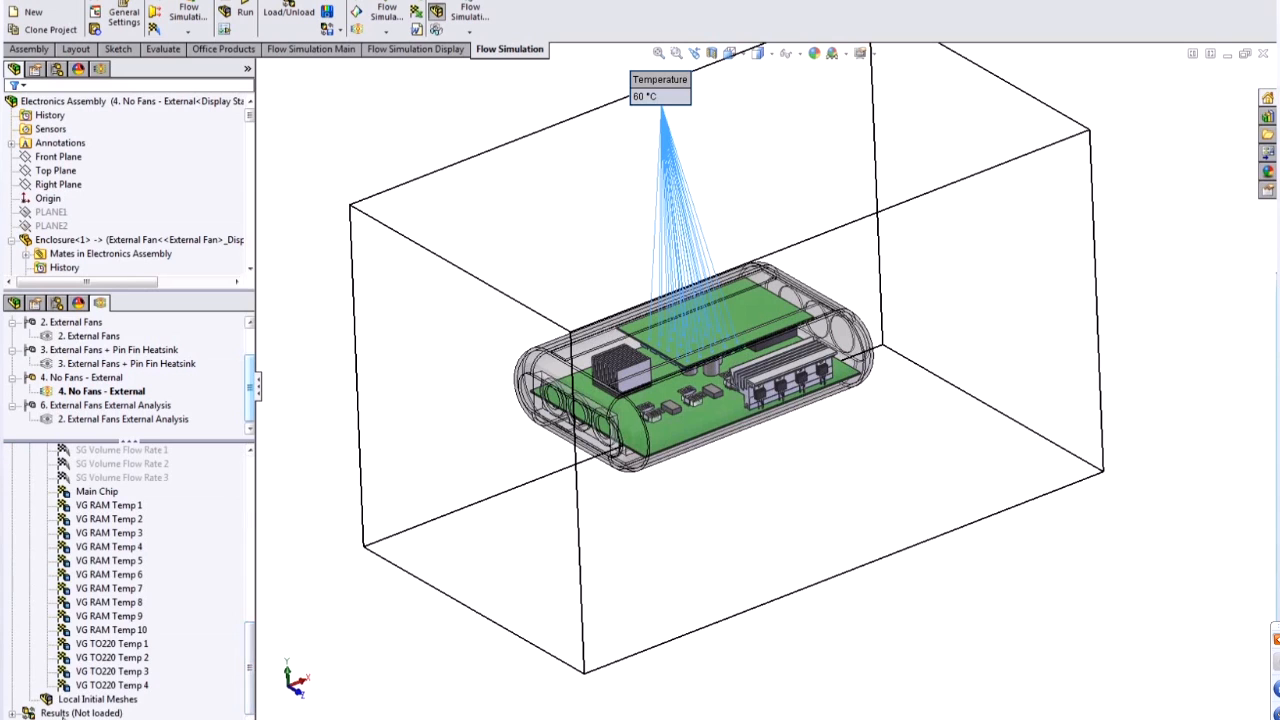
pyautogui.rightClick(82, 713)
pyautogui.click(128, 592)
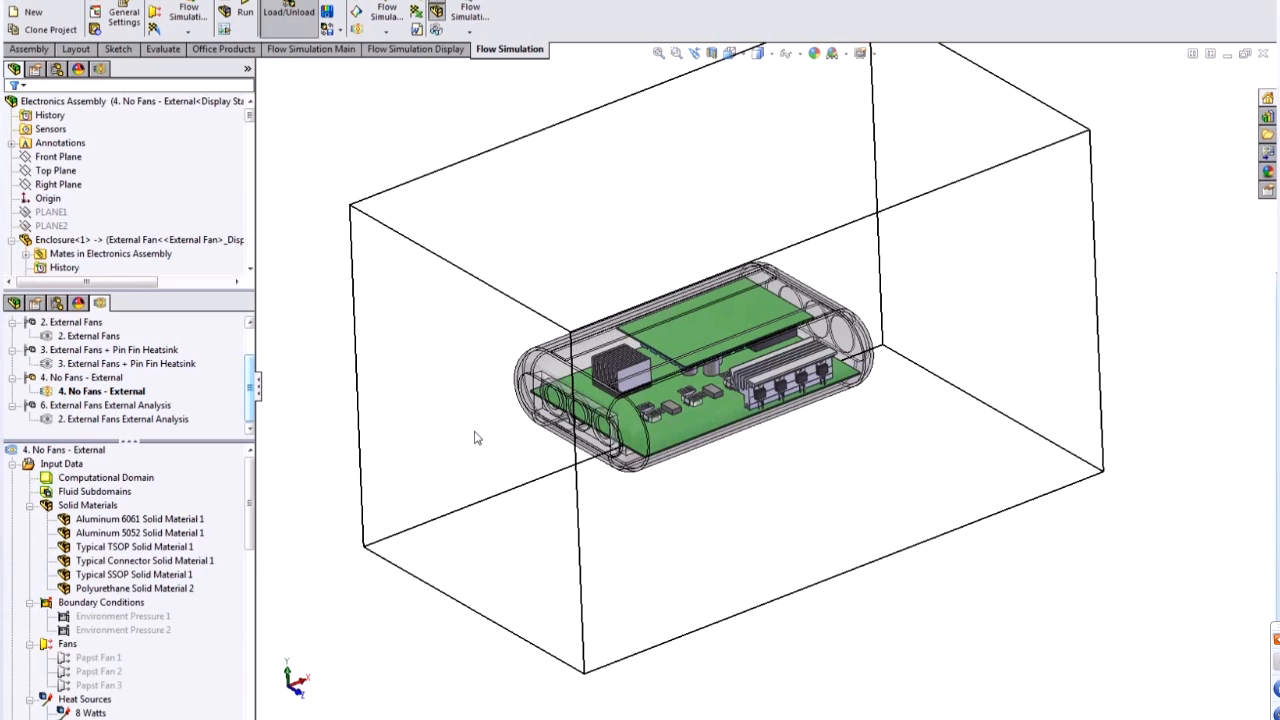
pyautogui.scroll(-10, 252, 540)
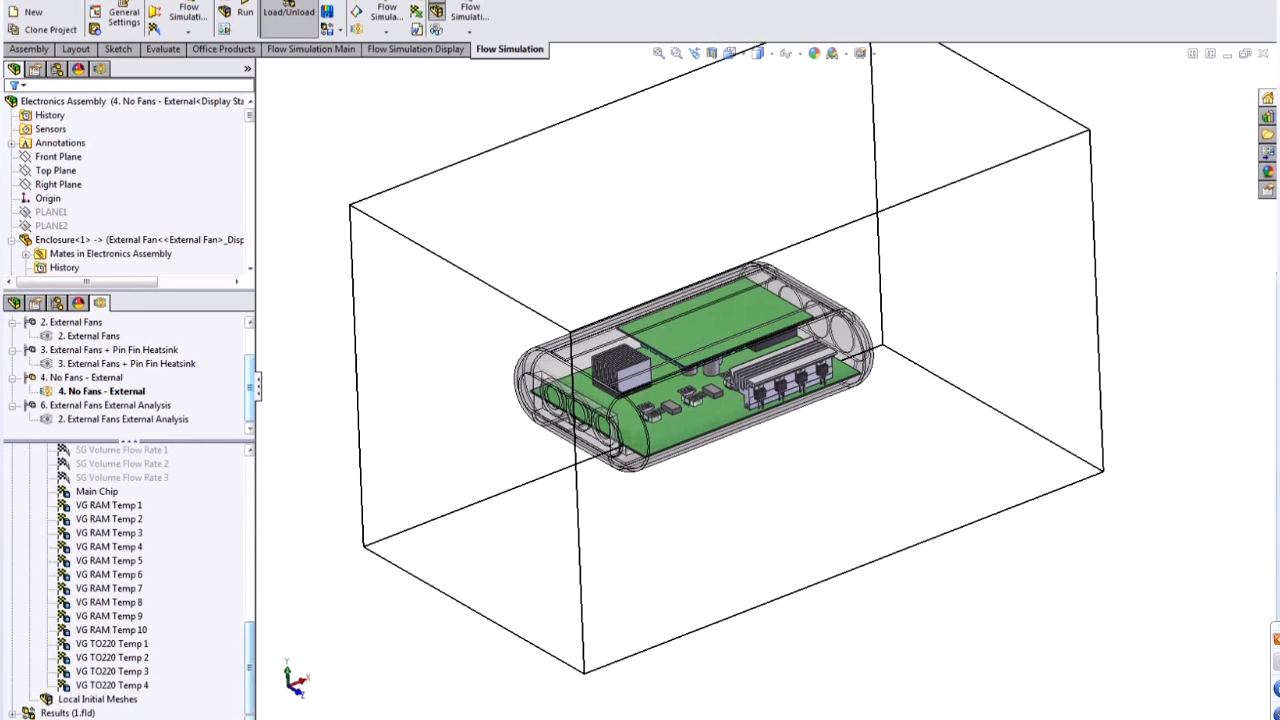
pyautogui.click(14, 712)
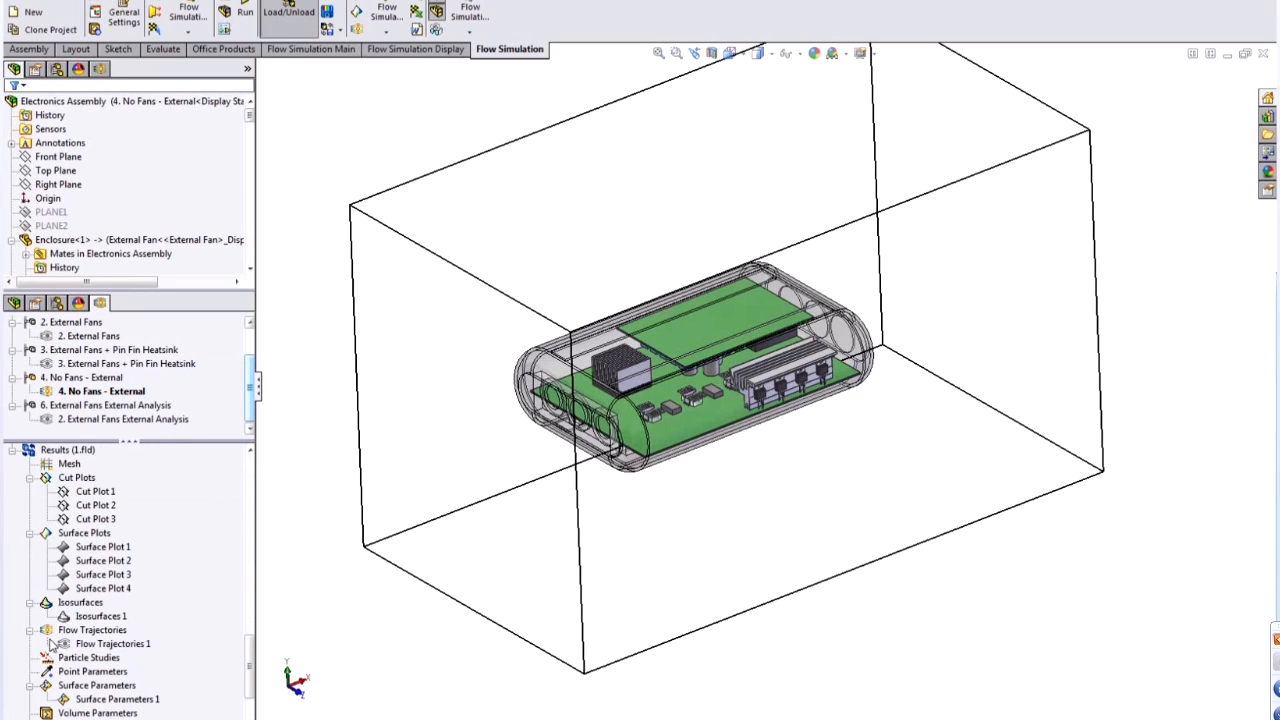
# - Show Cut Plot 3's velocity contours through the enclosure and add streamlines to the plot
pyautogui.click(90, 519)
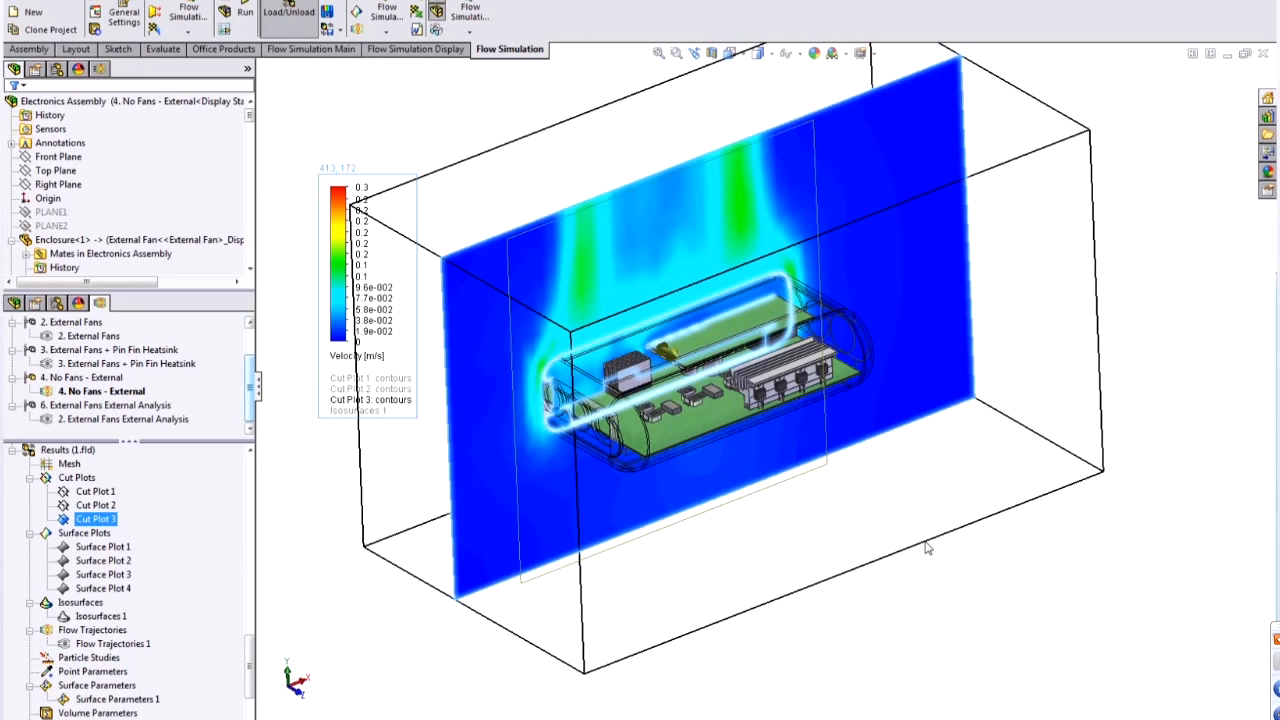
pyautogui.click(886, 626)
pyautogui.moveTo(886, 626); pyautogui.dragTo(815, 527, button='middle')
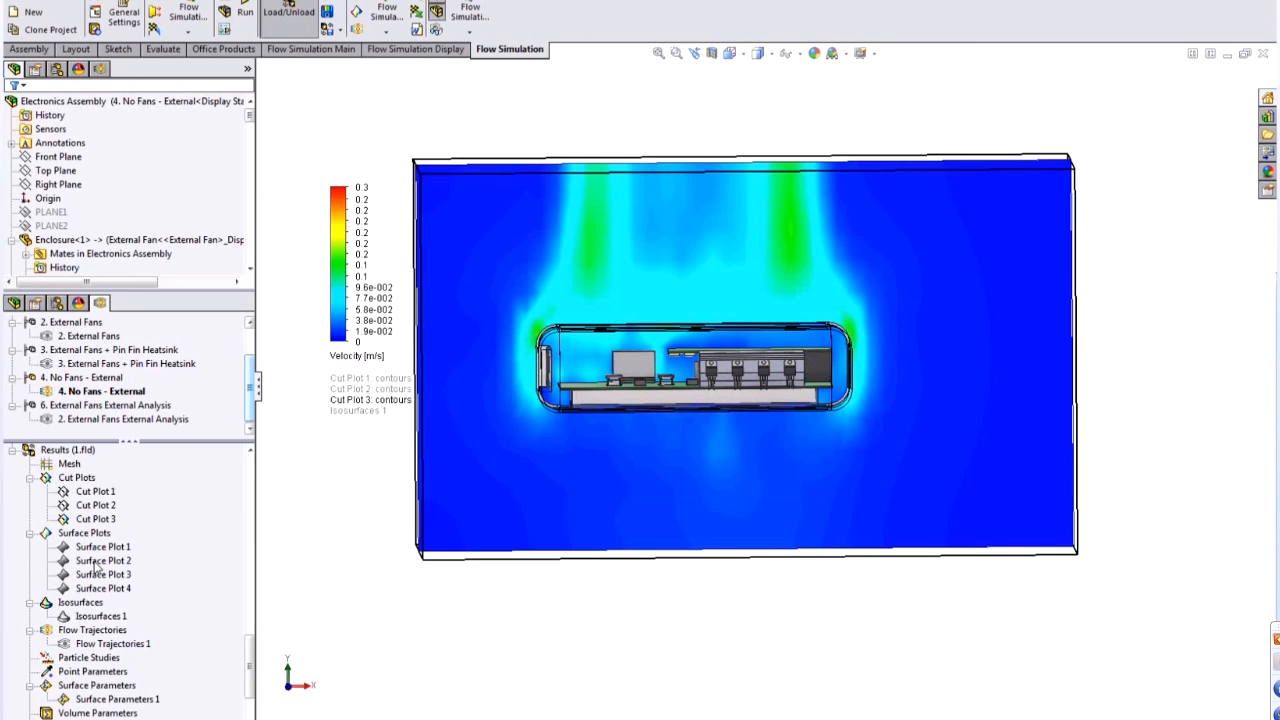
pyautogui.rightClick(95, 519)
pyautogui.click(395, 459)
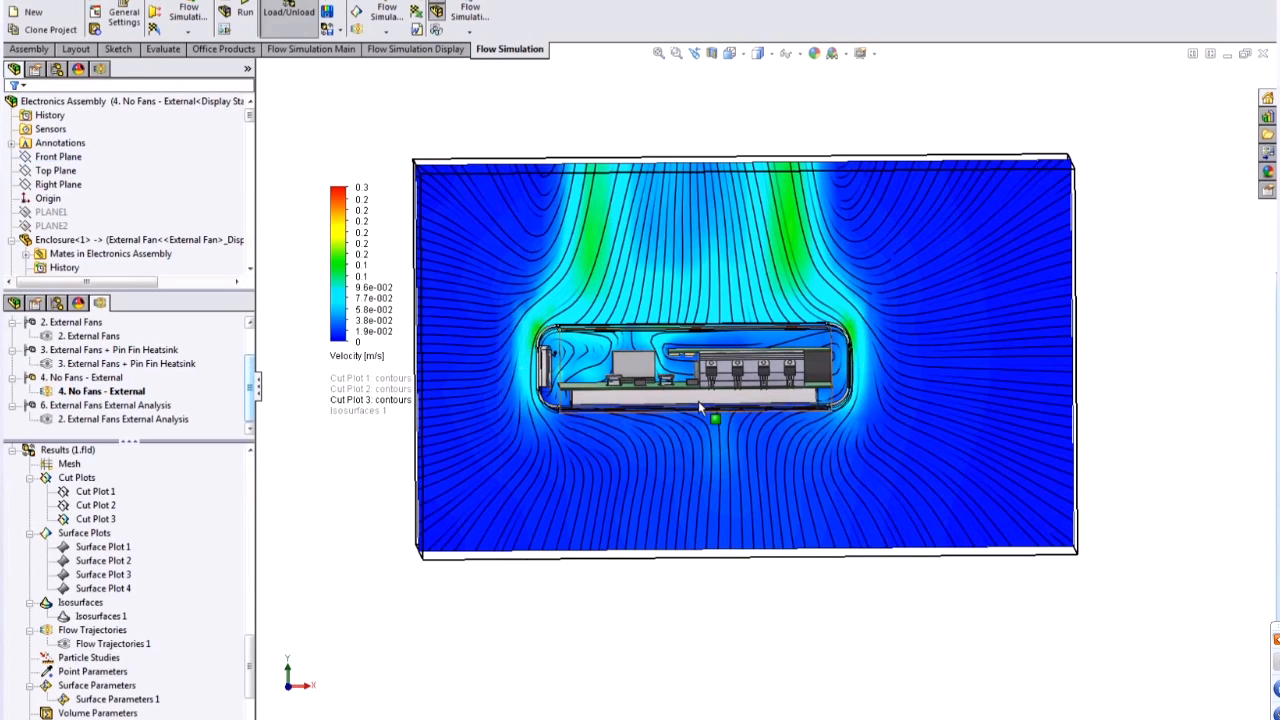
# - Switch the parameter shown on Cut Plot 3 from Velocity to Temperature and view the plot around the enclosure
pyautogui.moveTo(700, 405); pyautogui.dragTo(714, 431, button='middle')
pyautogui.click(357, 357)
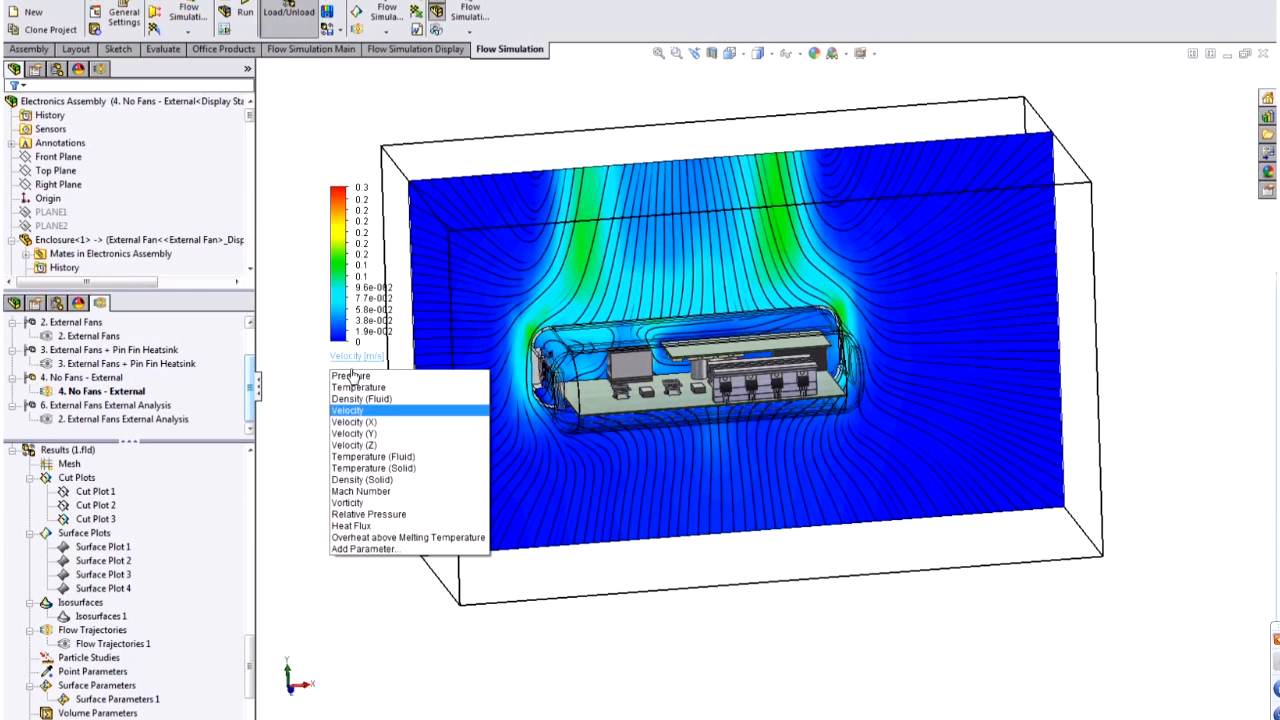
pyautogui.click(355, 386)
pyautogui.click(456, 360)
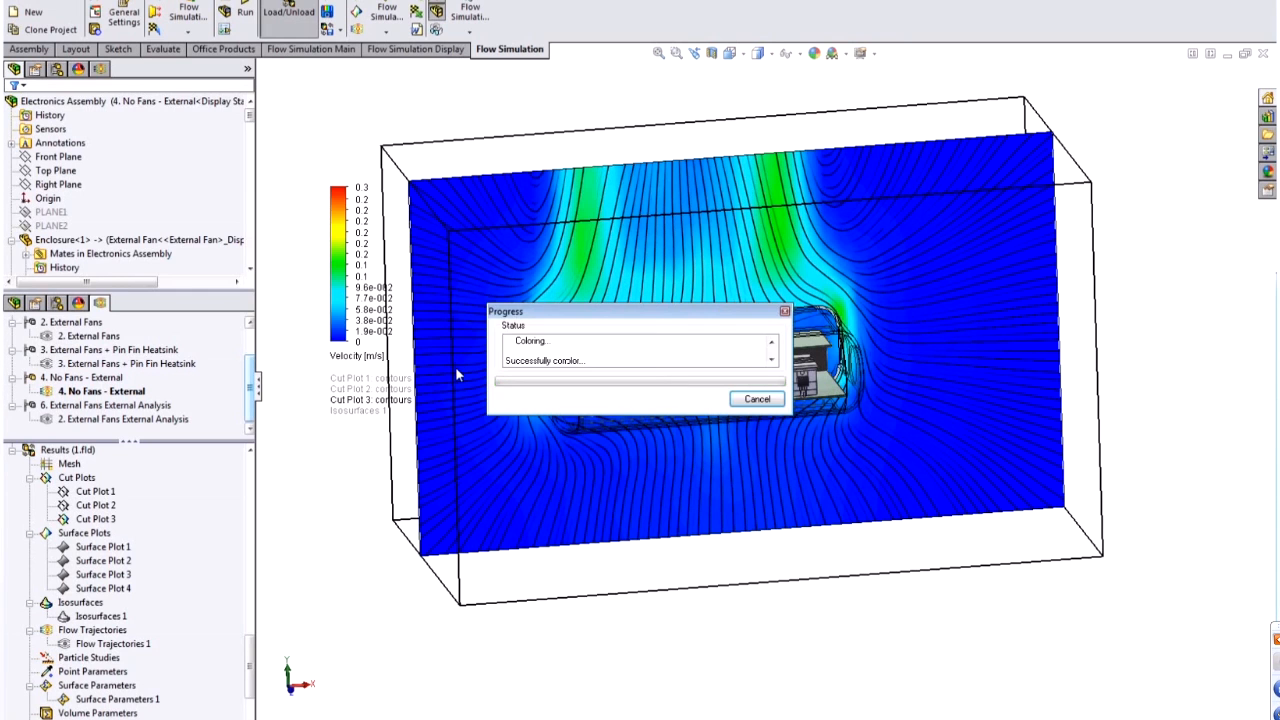
pyautogui.moveTo(705, 425); pyautogui.dragTo(650, 350, button='middle')
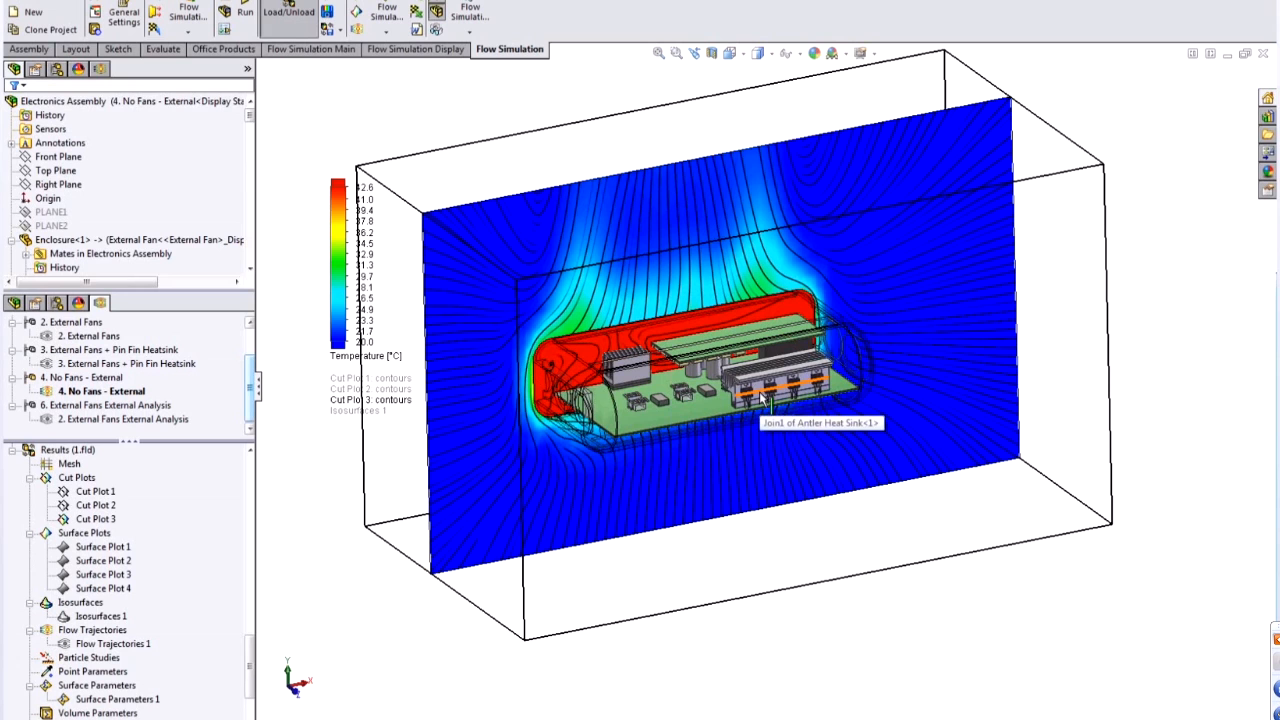
pyautogui.moveTo(703, 238); pyautogui.dragTo(690, 216, button='middle')
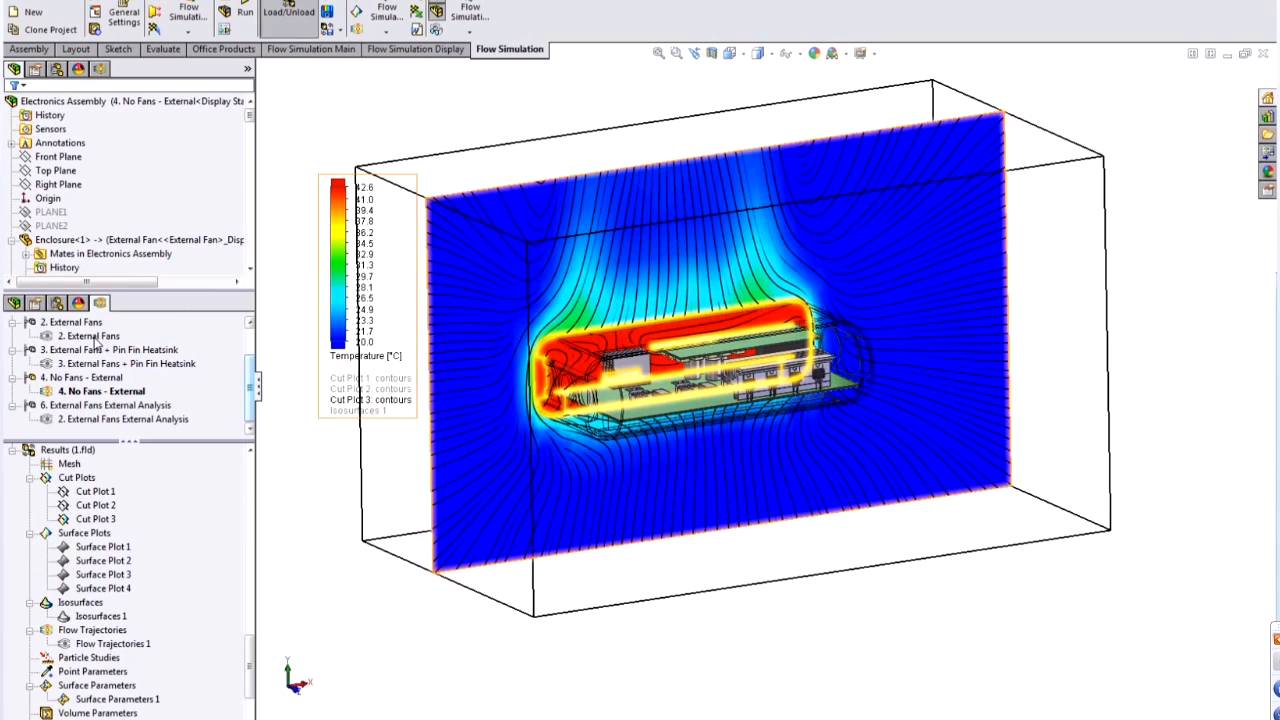
# - Activate the 2. External Fans project and view its enclosure up close from above
pyautogui.scroll(3, 93, 339)
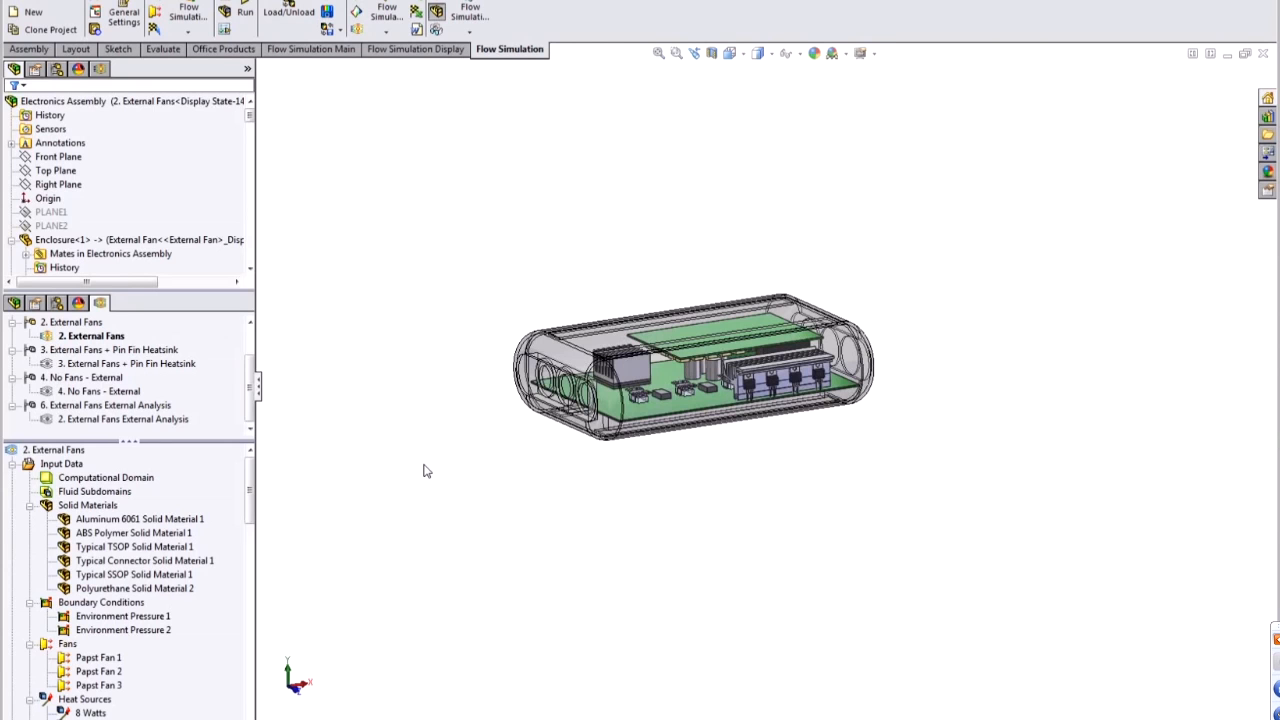
pyautogui.moveTo(533, 275); pyautogui.dragTo(570, 347, button='middle')
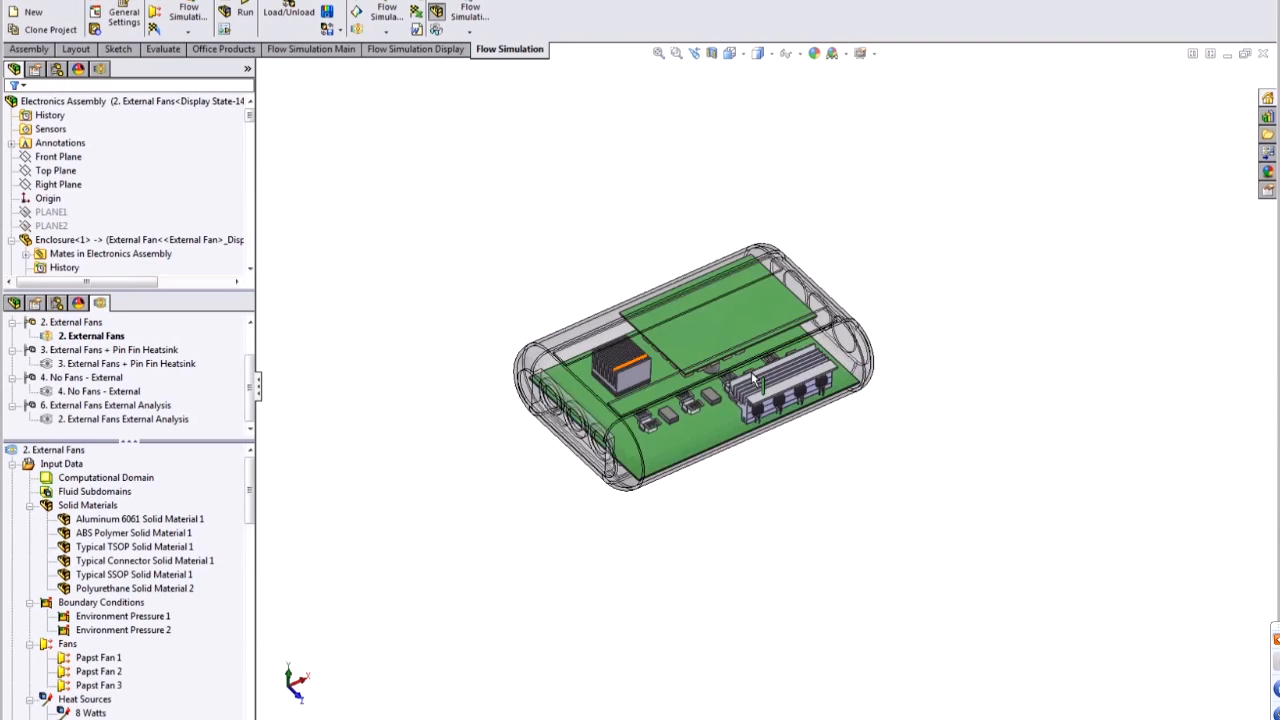
pyautogui.scroll(-2, 760, 380)
pyautogui.moveTo(750, 388); pyautogui.dragTo(735, 370, button='middle')
pyautogui.scroll(-2, 732, 370)
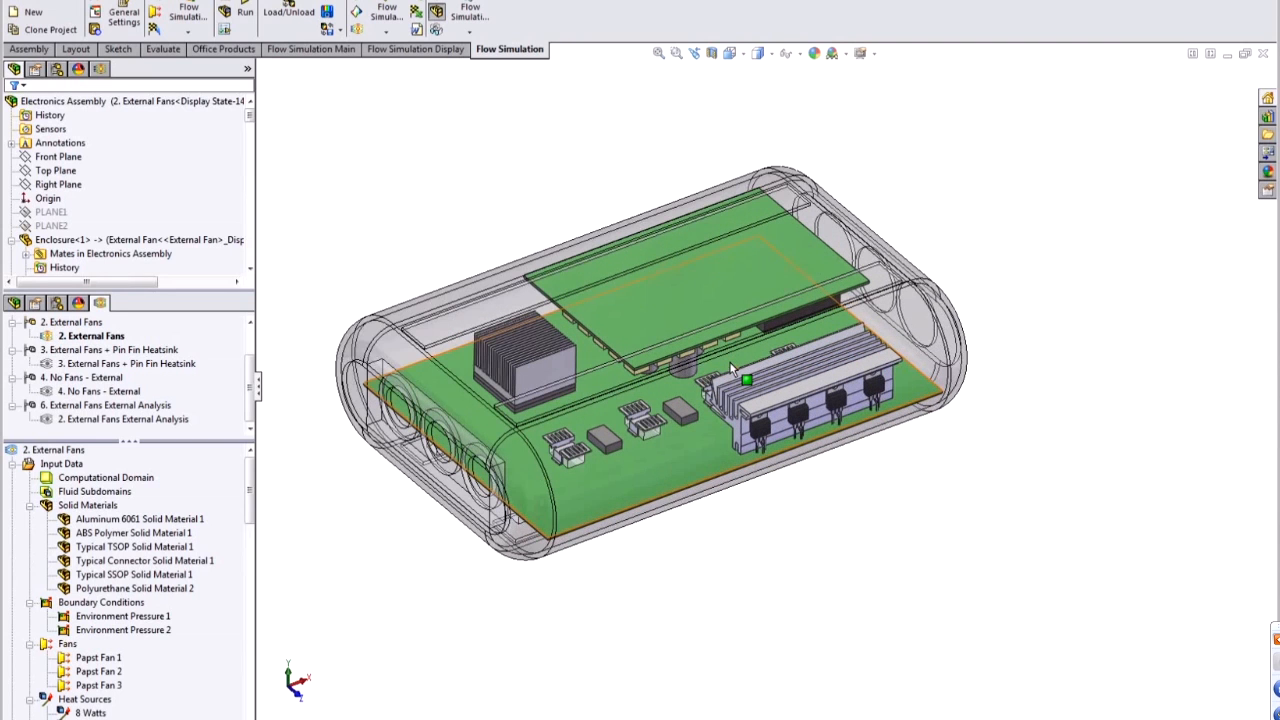
# - Start inserting a new external inlet fan and open the Engineering Database for its fan definition
pyautogui.rightClick(76, 648)
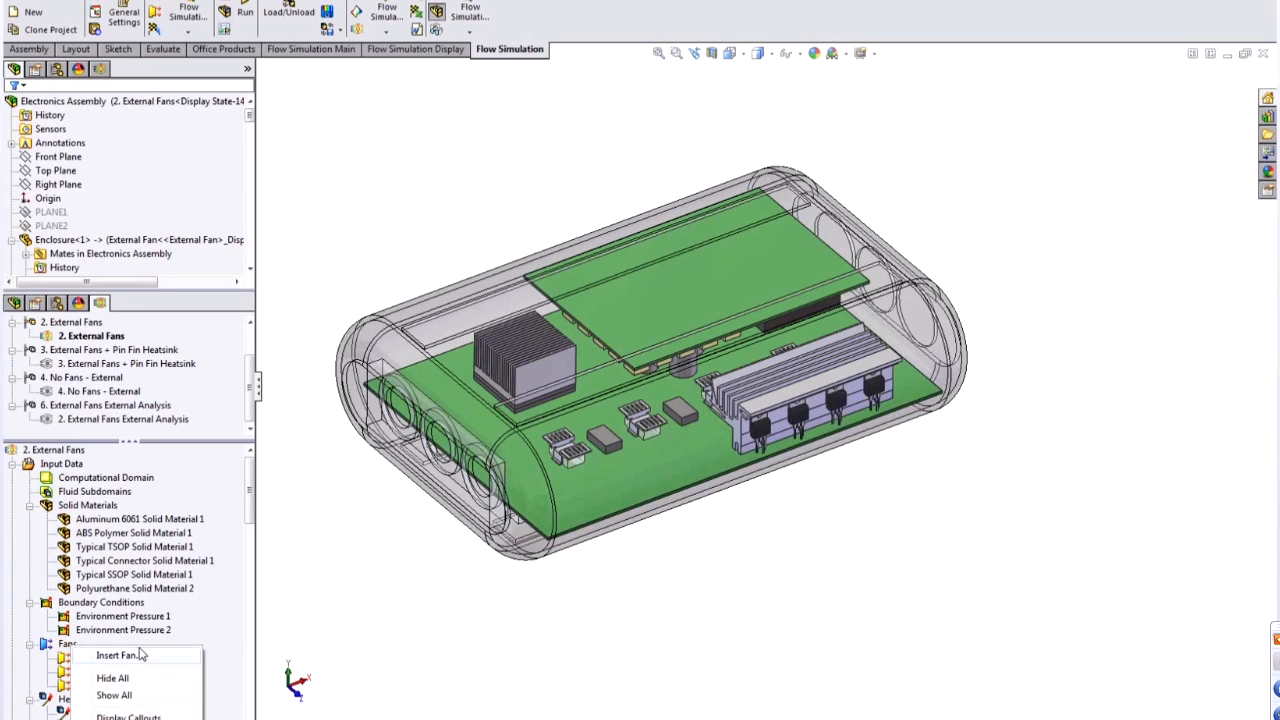
pyautogui.click(135, 656)
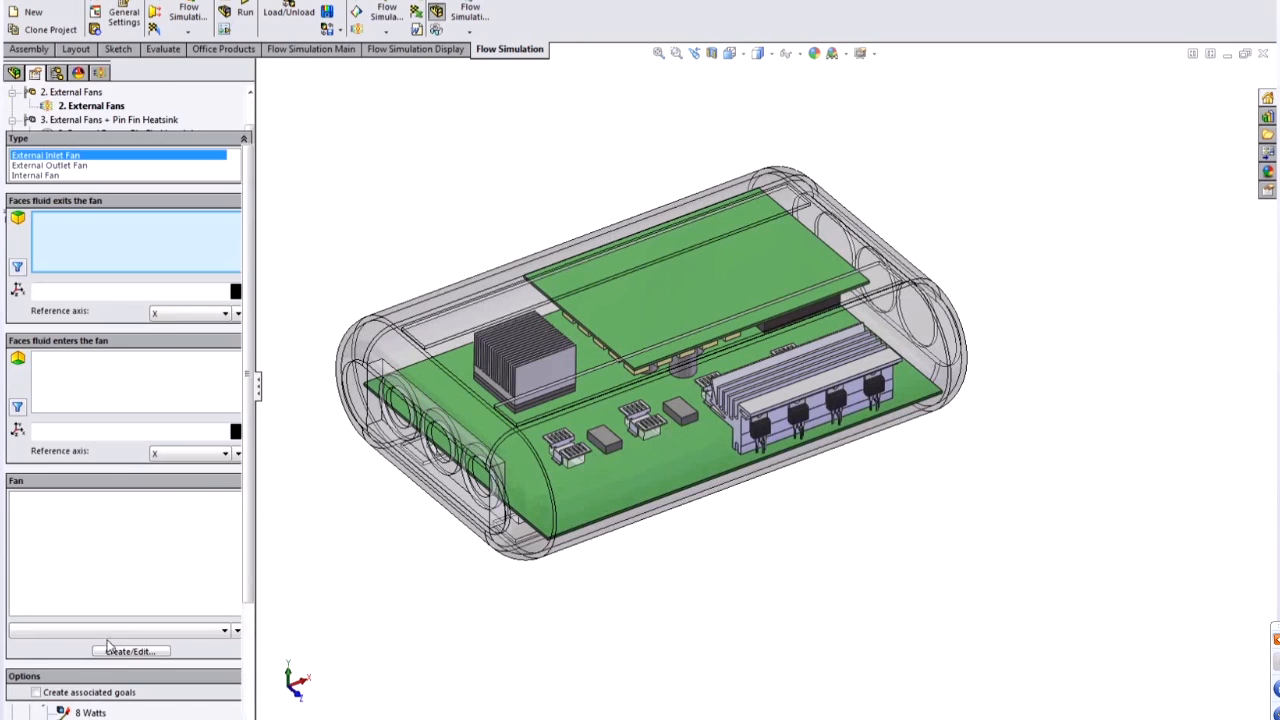
pyautogui.scroll(-1, 122, 711)
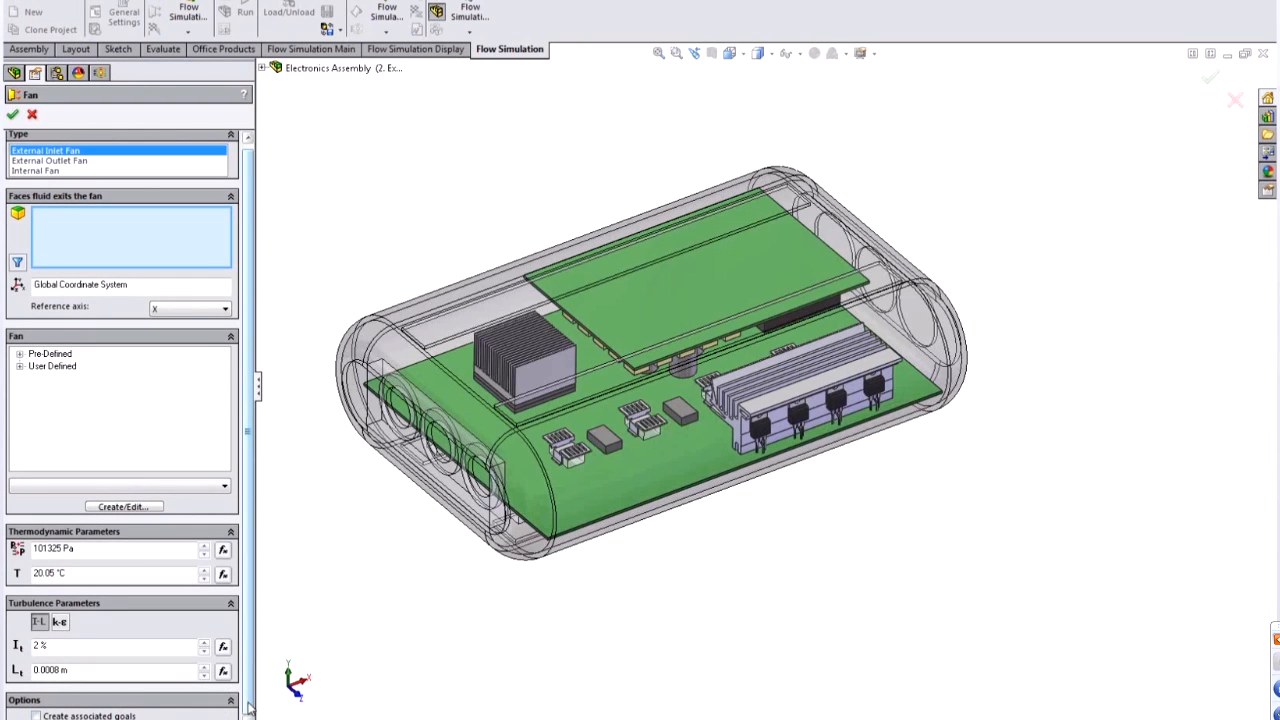
pyautogui.click(123, 507)
# - Examine the pressure-versus-flow curve of the pre-defined Papst AC-Axial 8300 series fan 8312G
pyautogui.click(338, 299)
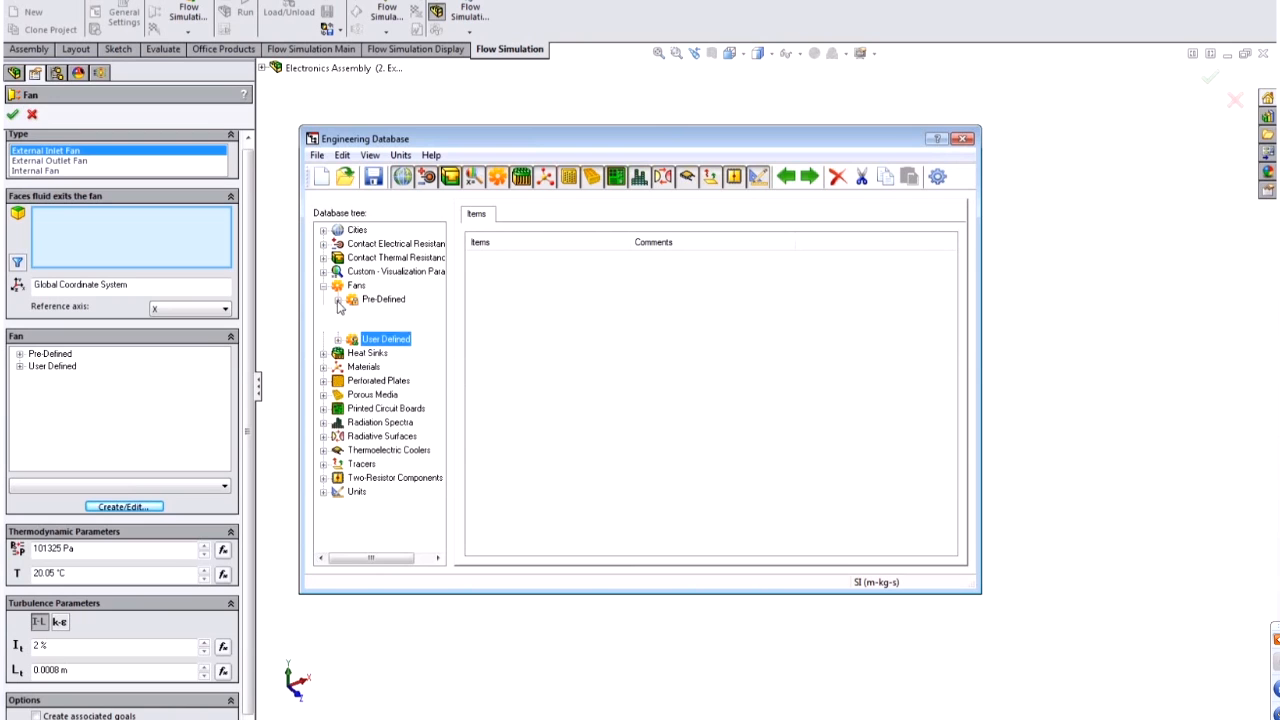
pyautogui.click(352, 327)
pyautogui.click(367, 341)
pyautogui.doubleClick(400, 358)
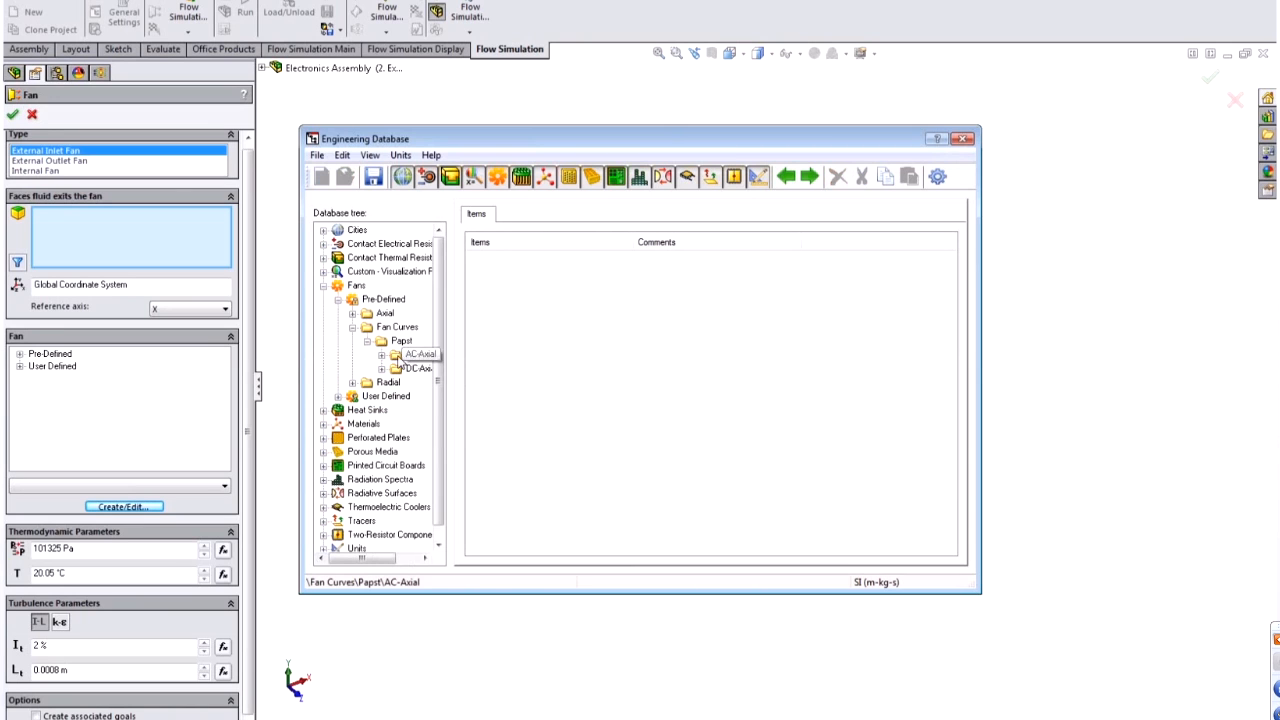
pyautogui.click(403, 399)
pyautogui.click(395, 398)
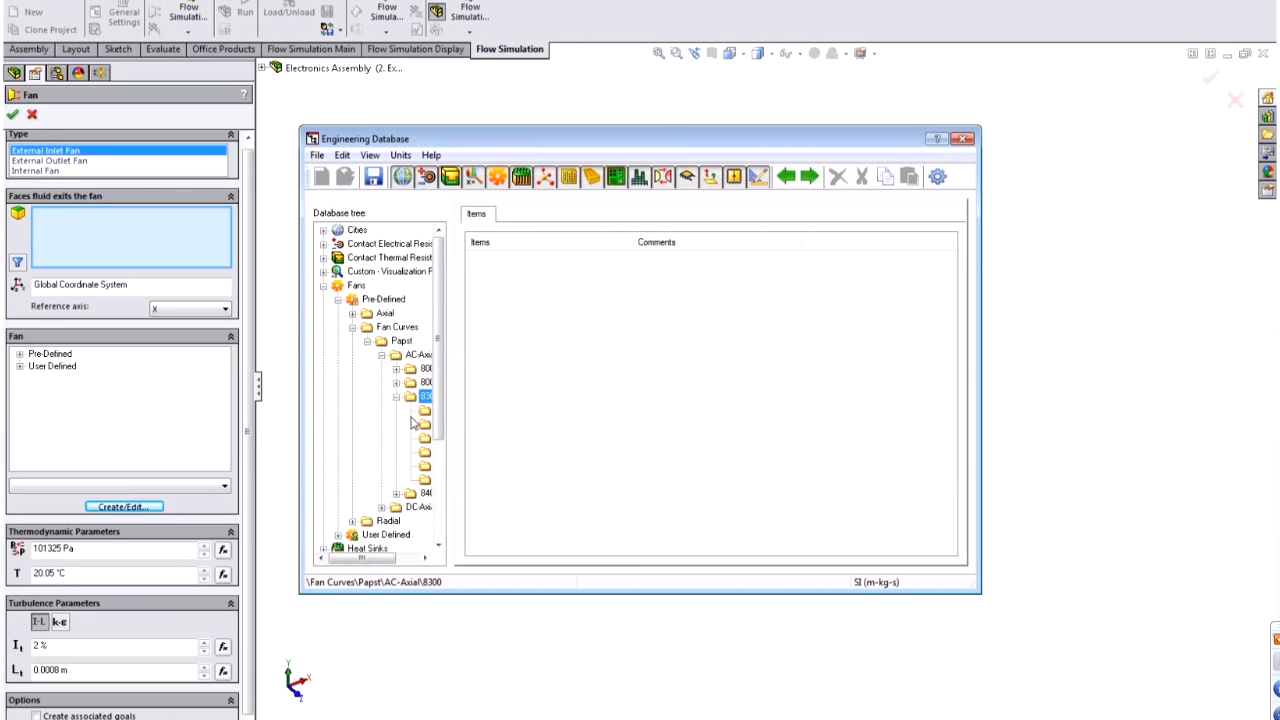
pyautogui.click(424, 424)
pyautogui.click(490, 258)
pyautogui.click(525, 215)
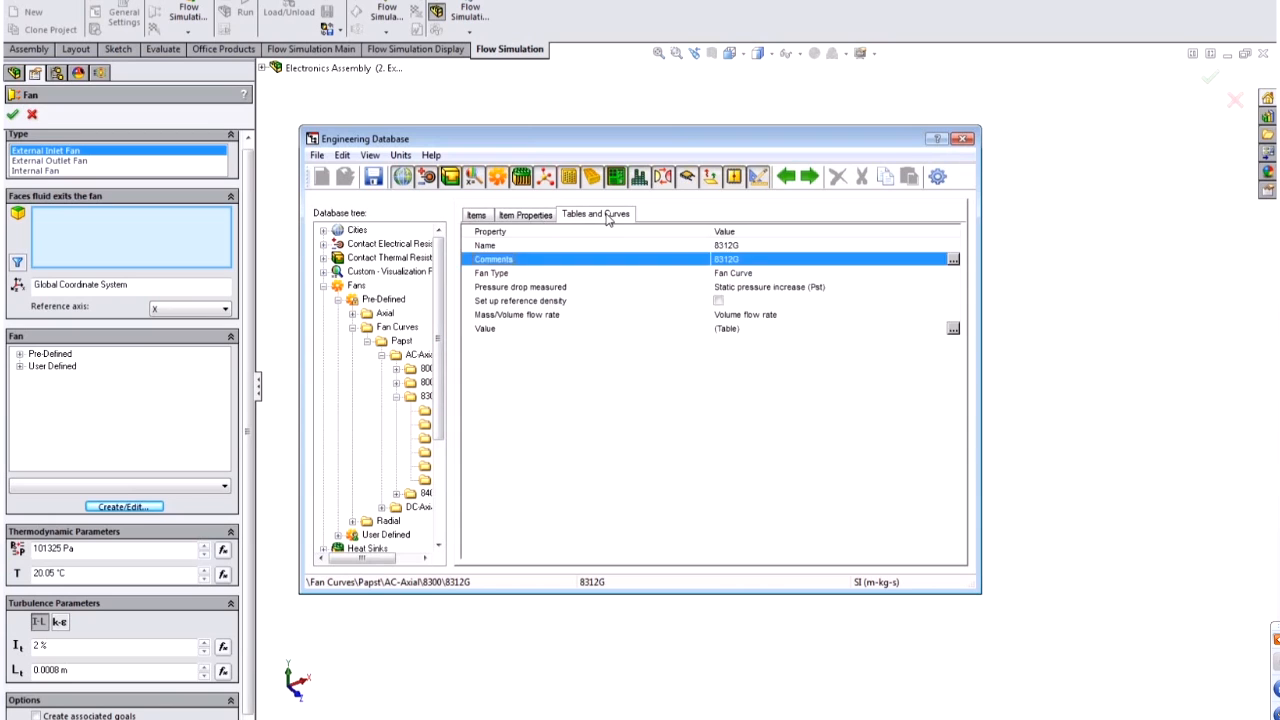
pyautogui.click(596, 214)
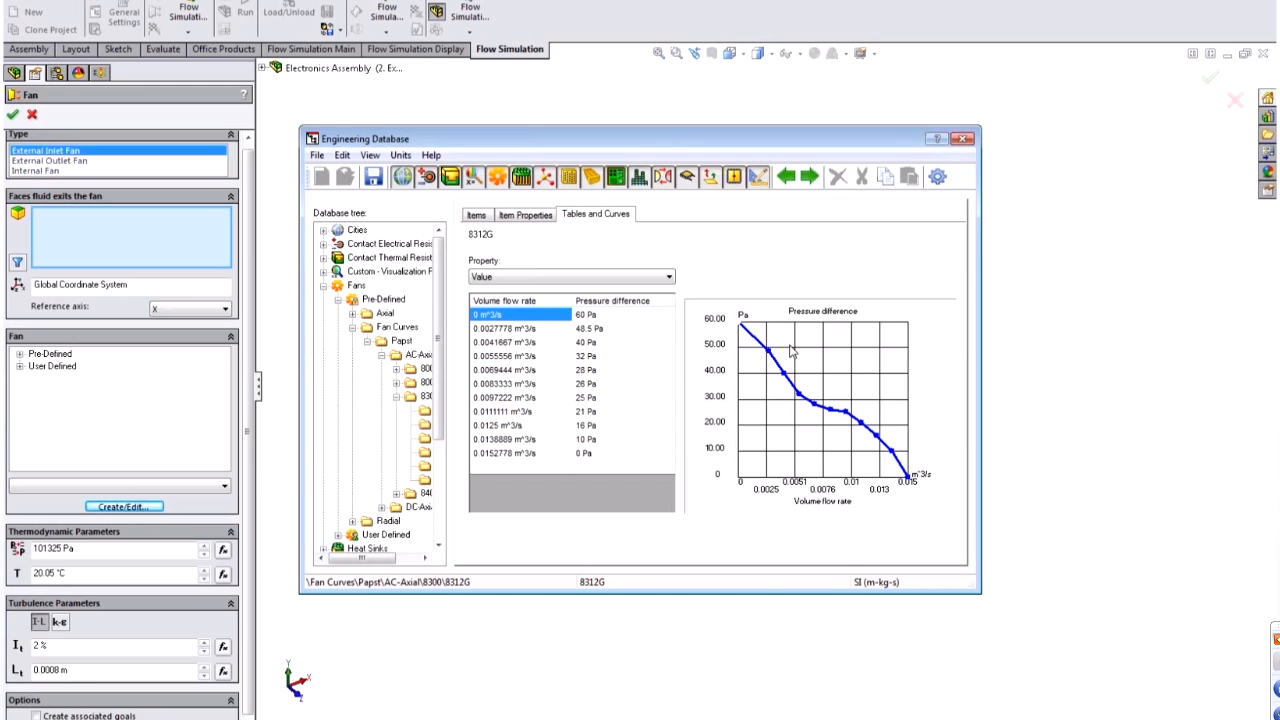
# - Open the fan datasheet 70104883.pdf from the 8. Flow Sample folder inside Web Wednesday - Sim Tips By Request
pyautogui.press('super+e')
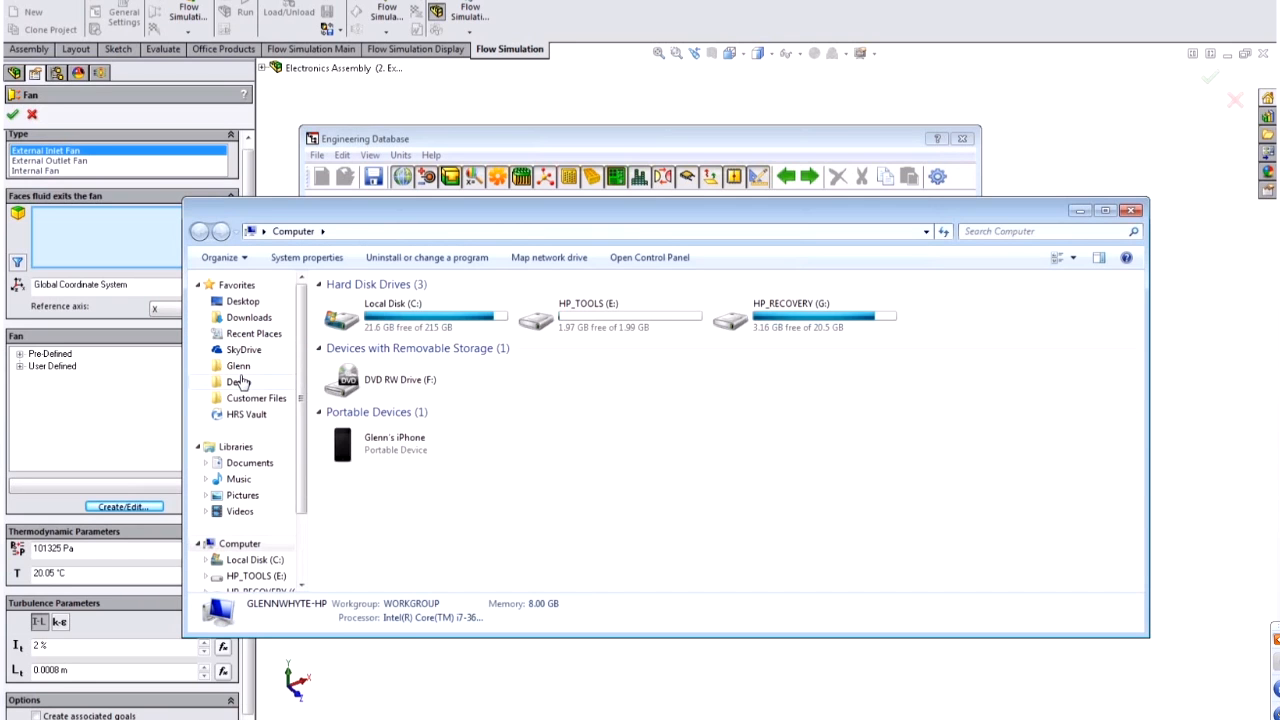
pyautogui.click(240, 382)
pyautogui.click(372, 448)
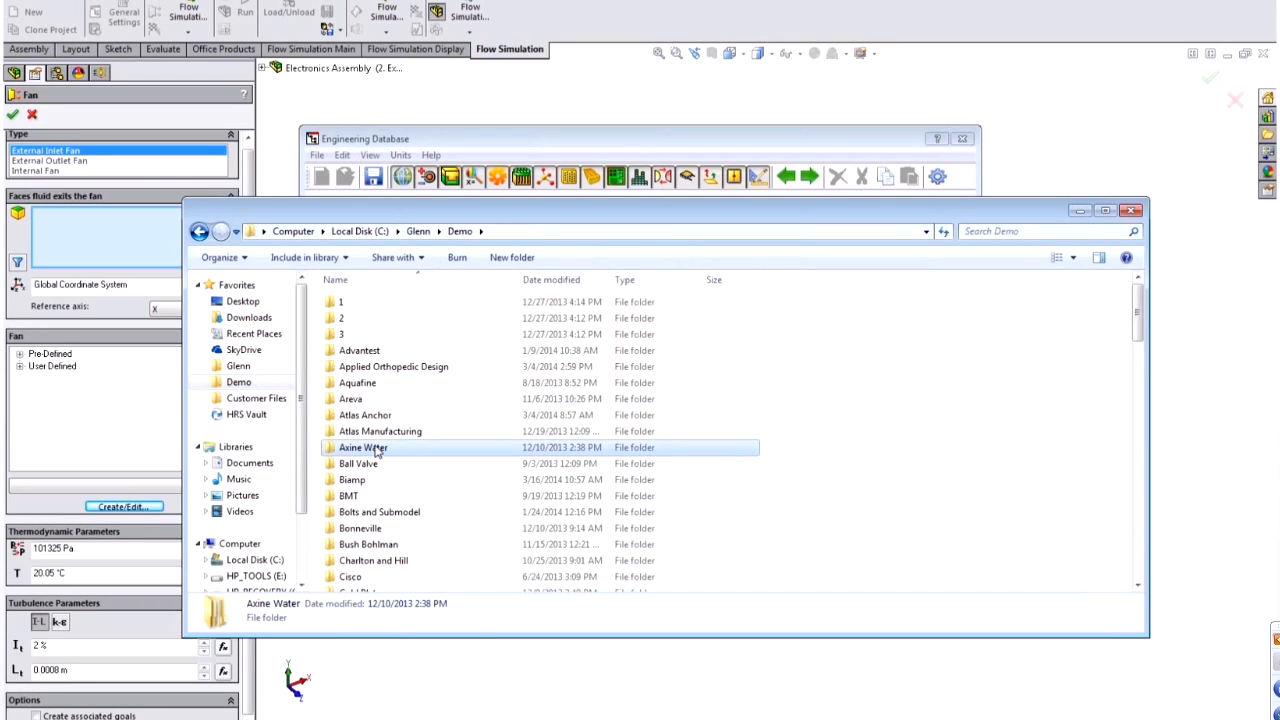
pyautogui.press('w')
pyautogui.doubleClick(395, 424)
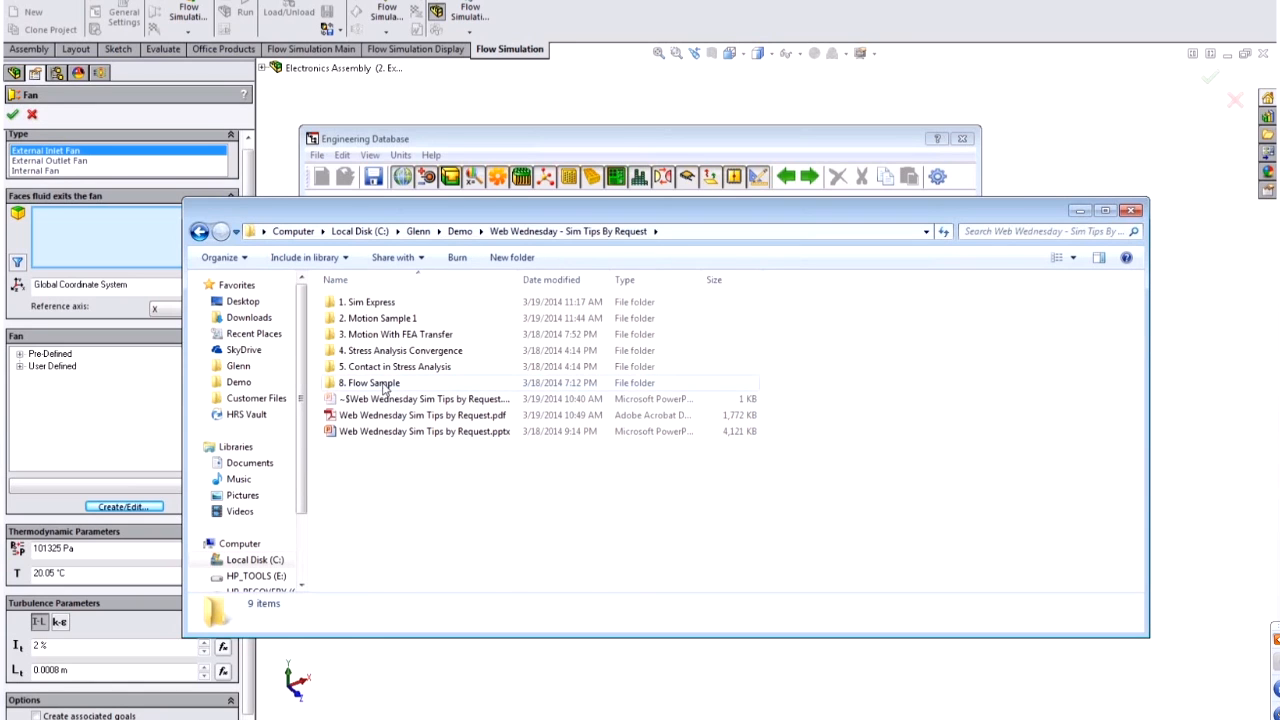
pyautogui.doubleClick(386, 385)
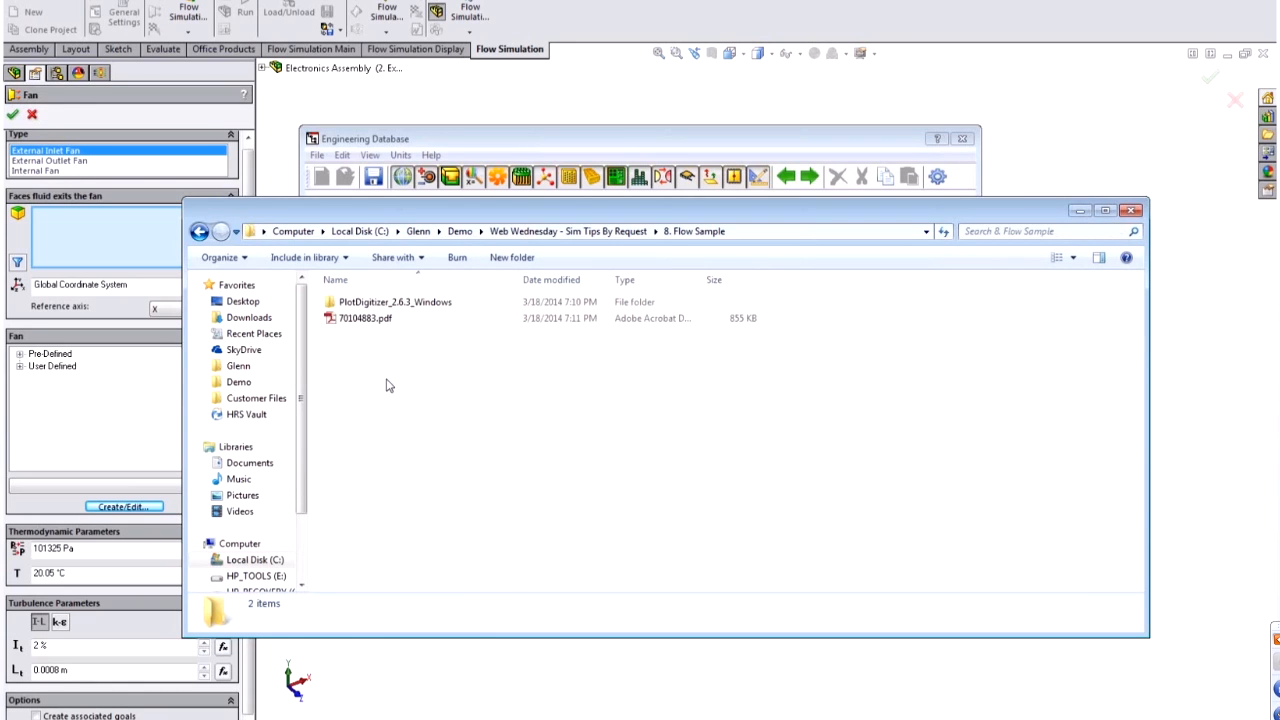
pyautogui.click(368, 319)
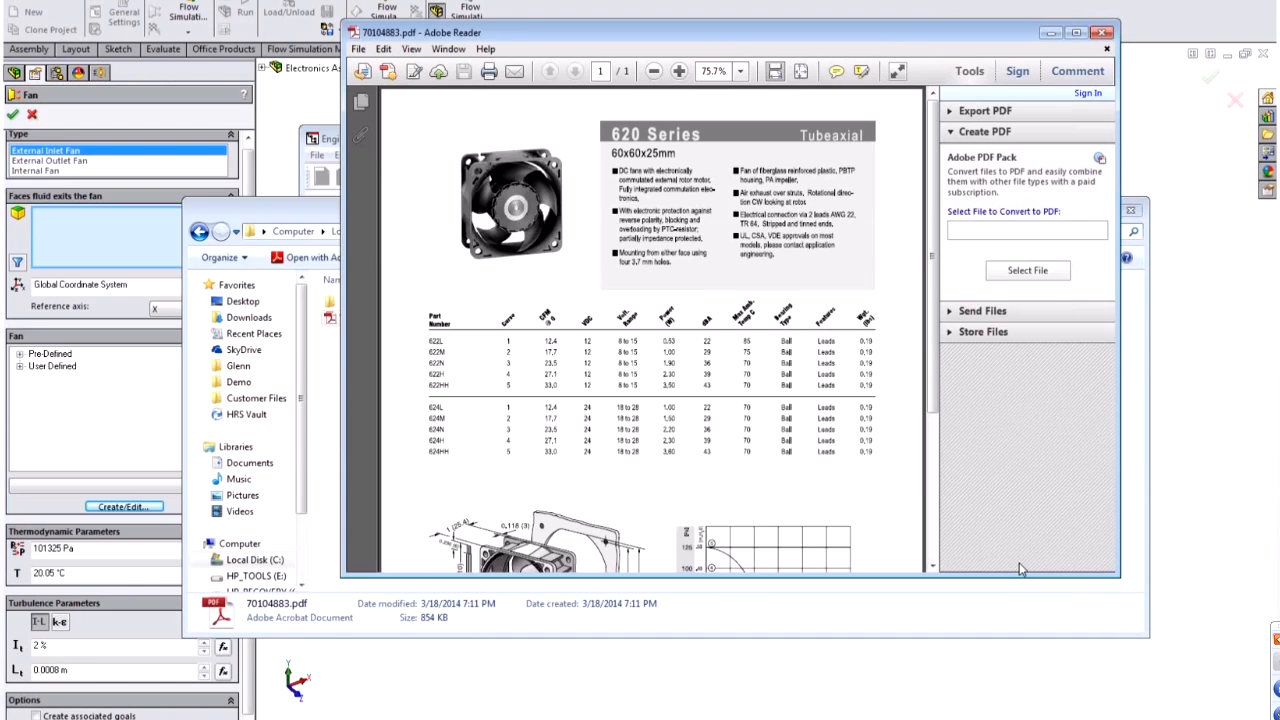
# - Close the folder window, enlarge the datasheet to 150% and examine its fan performance curves
pyautogui.click(1130, 212)
pyautogui.scroll(-6, 771, 434)
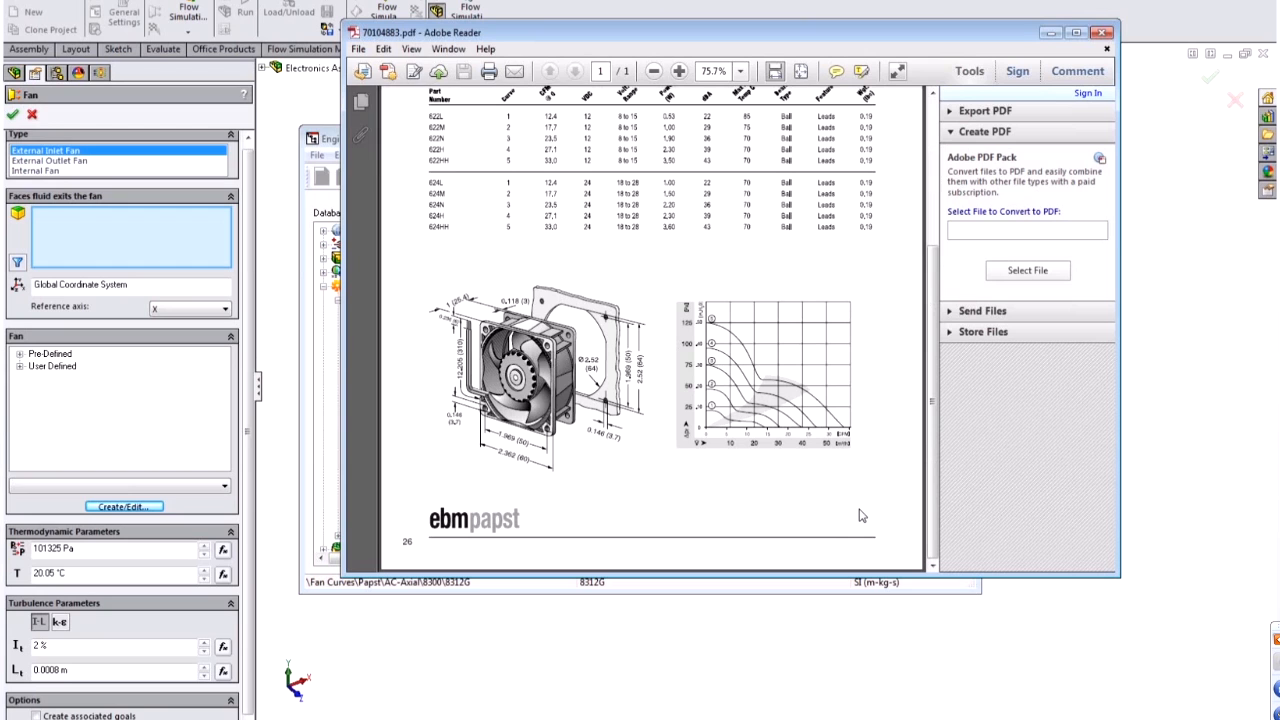
pyautogui.click(715, 71)
pyautogui.write('150')
pyautogui.press('Return')
pyautogui.scroll(-3, 652, 364)
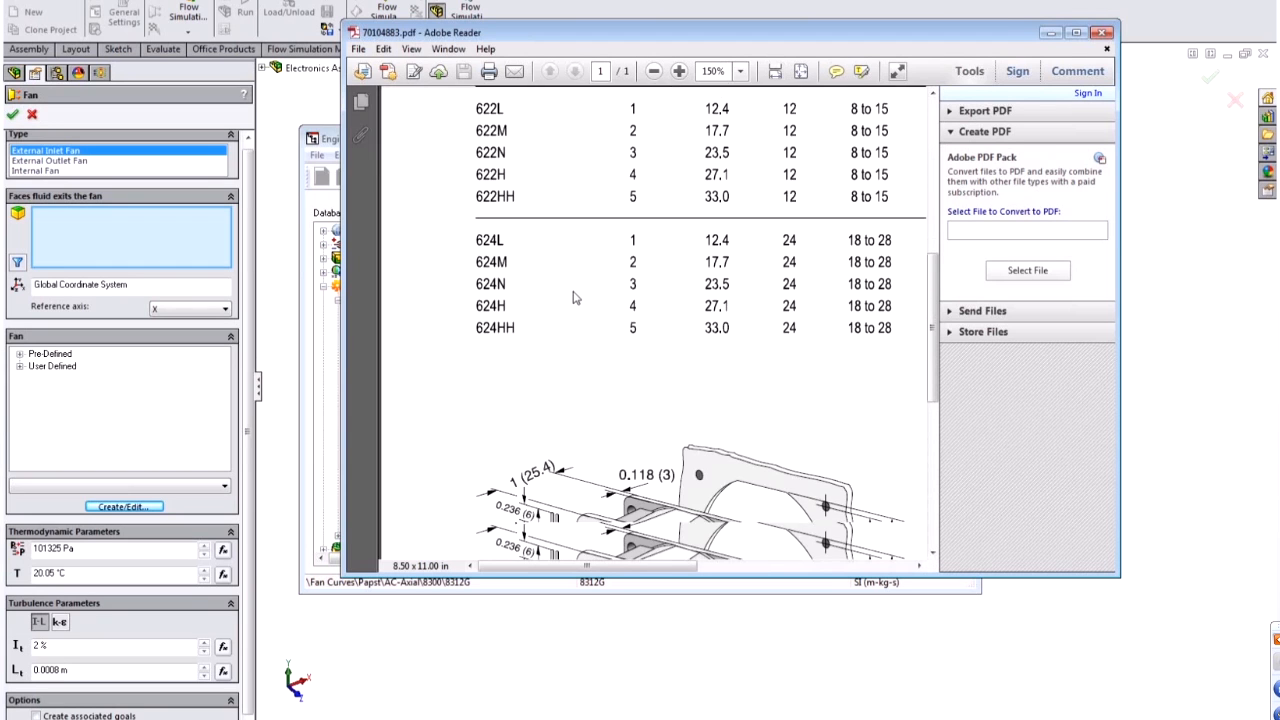
pyautogui.scroll(-10, 651, 466)
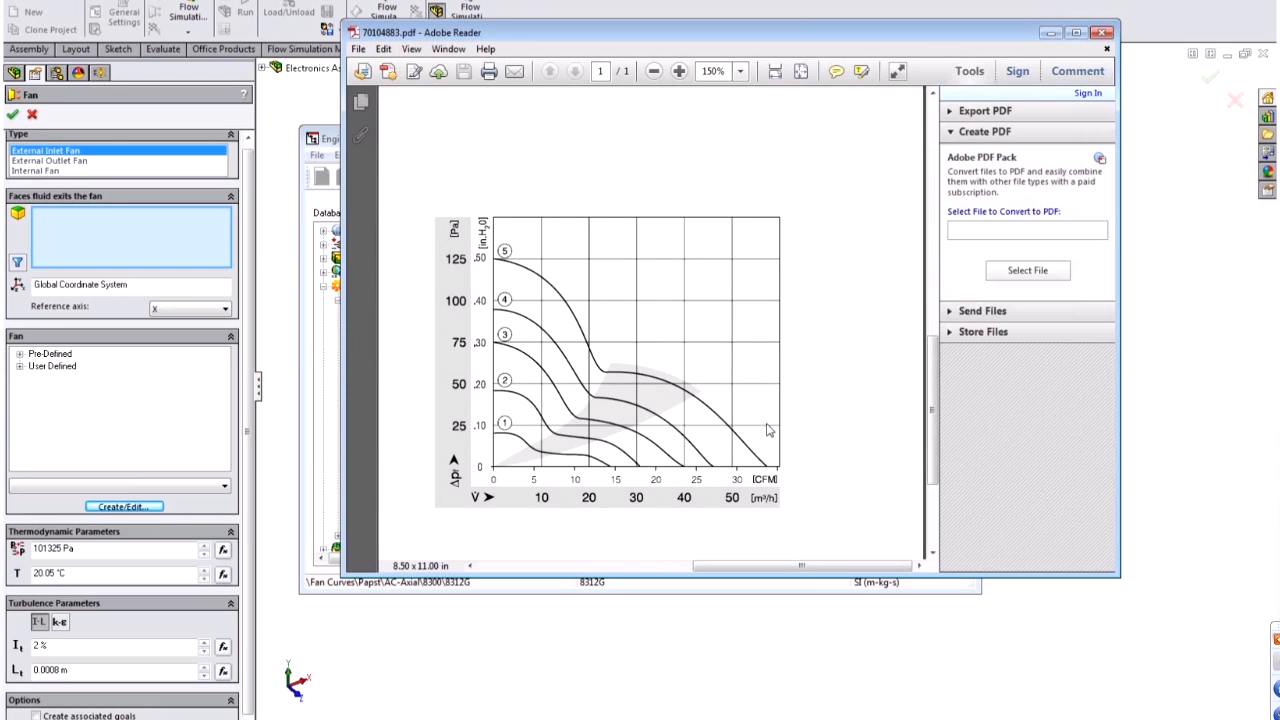
# - Compare the datasheet's fan curves with the 8312G curve in the Engineering Database, and move the datasheet window aside
pyautogui.hotkey('alt', 'Tab')
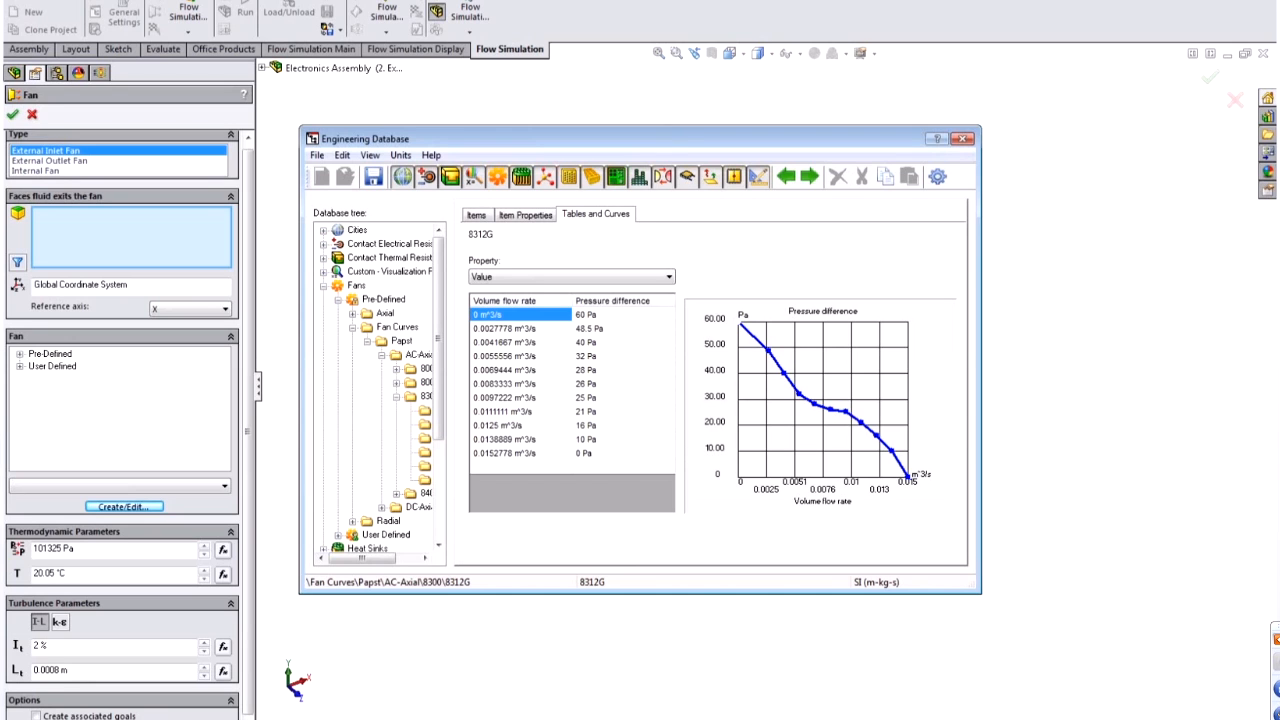
pyautogui.hotkey('alt', 'Tab')
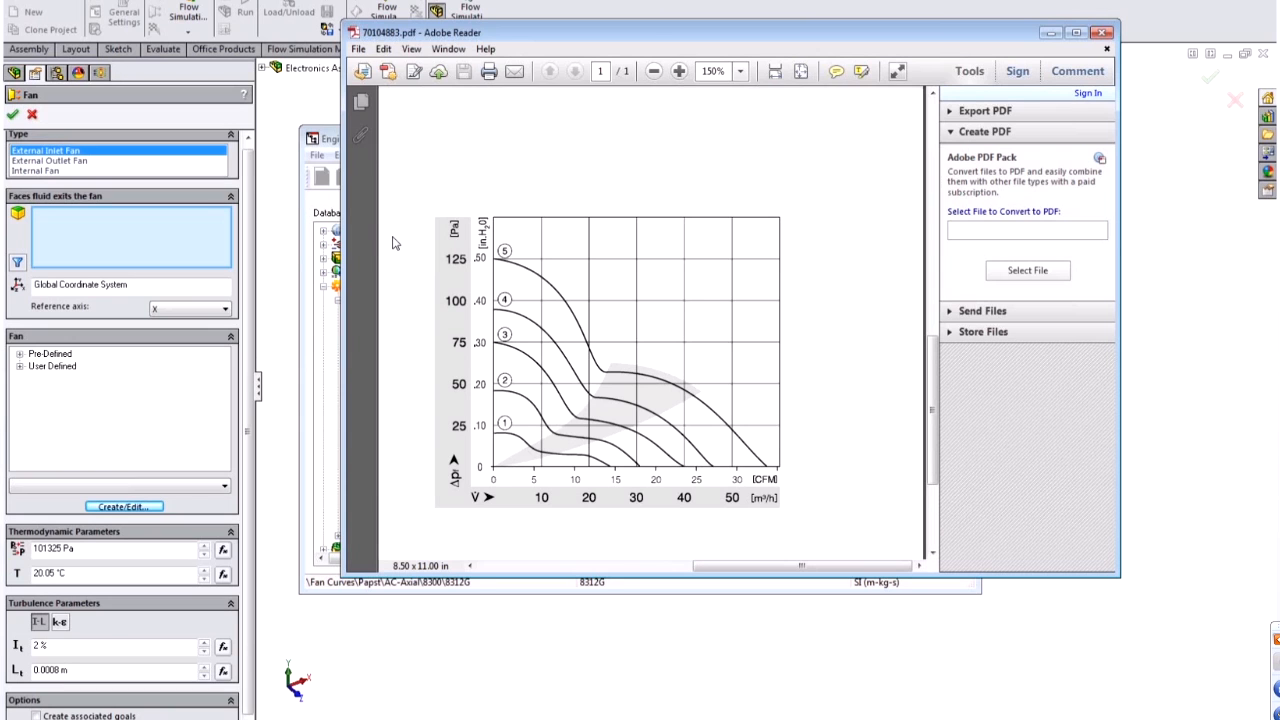
pyautogui.moveTo(652, 40); pyautogui.dragTo(796, 42)
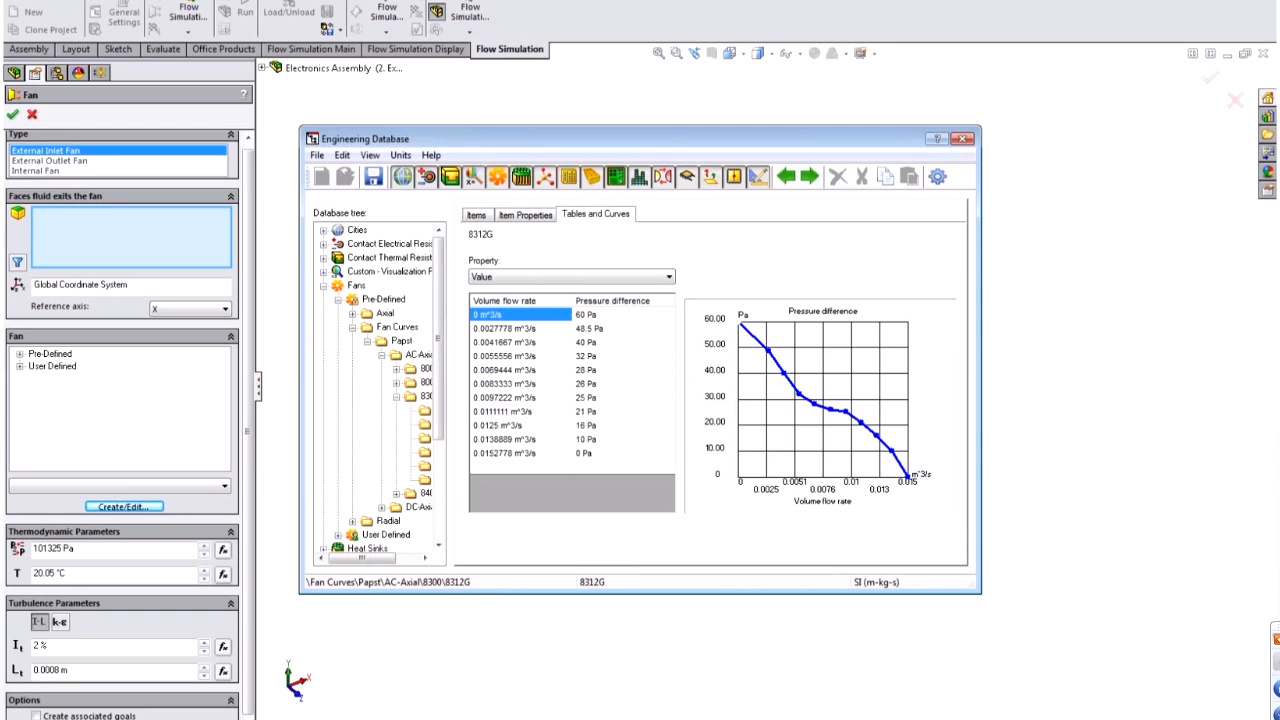
# - Launch PlotDigitizer.exe from the 8. Flow Sample folder's PlotDigitizer_Windows subfolder and bring the fan datasheet back in front
pyautogui.click(262, 718)
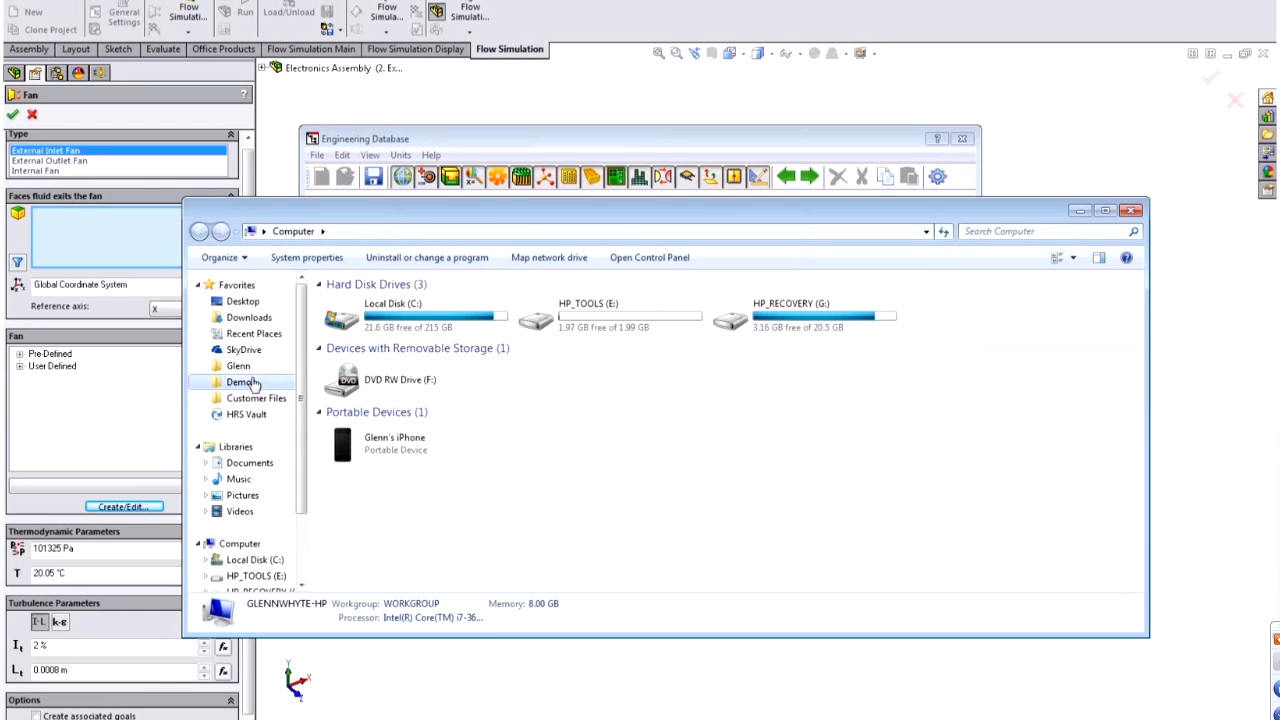
pyautogui.click(253, 384)
pyautogui.click(383, 531)
pyautogui.scroll(-10, 390, 427)
pyautogui.click(392, 428)
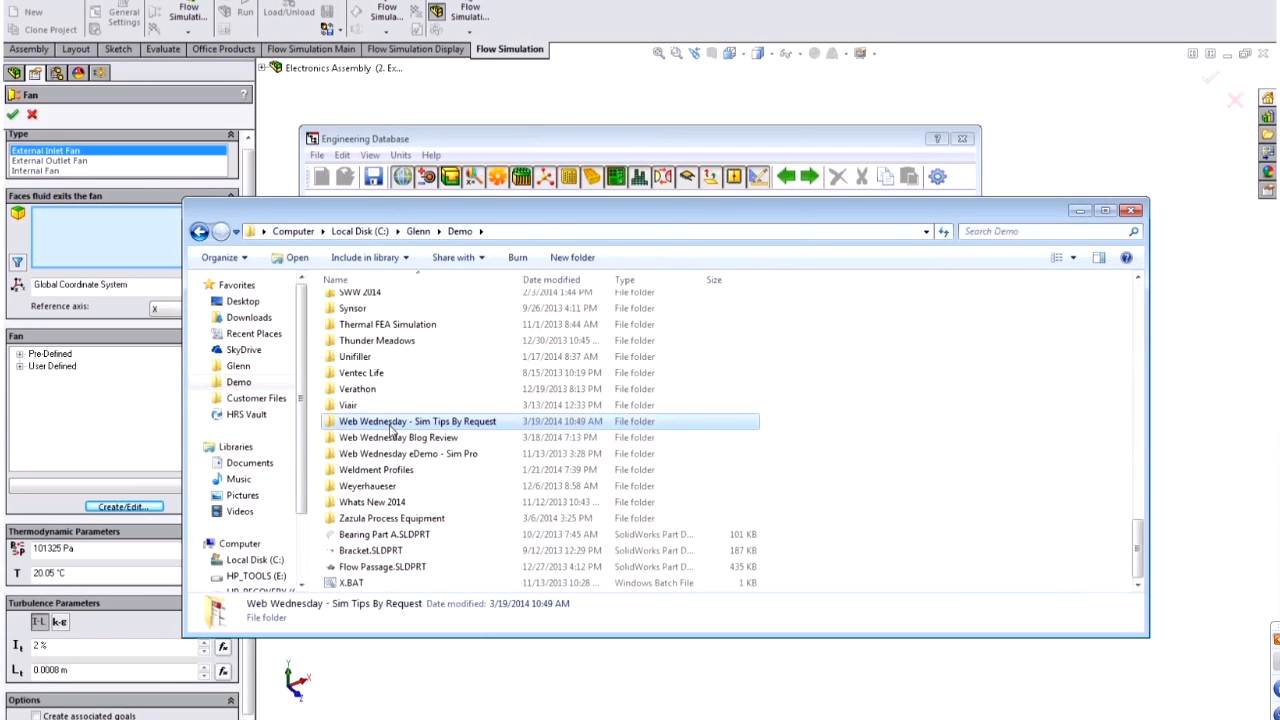
pyautogui.doubleClick(392, 428)
pyautogui.doubleClick(402, 382)
pyautogui.doubleClick(390, 302)
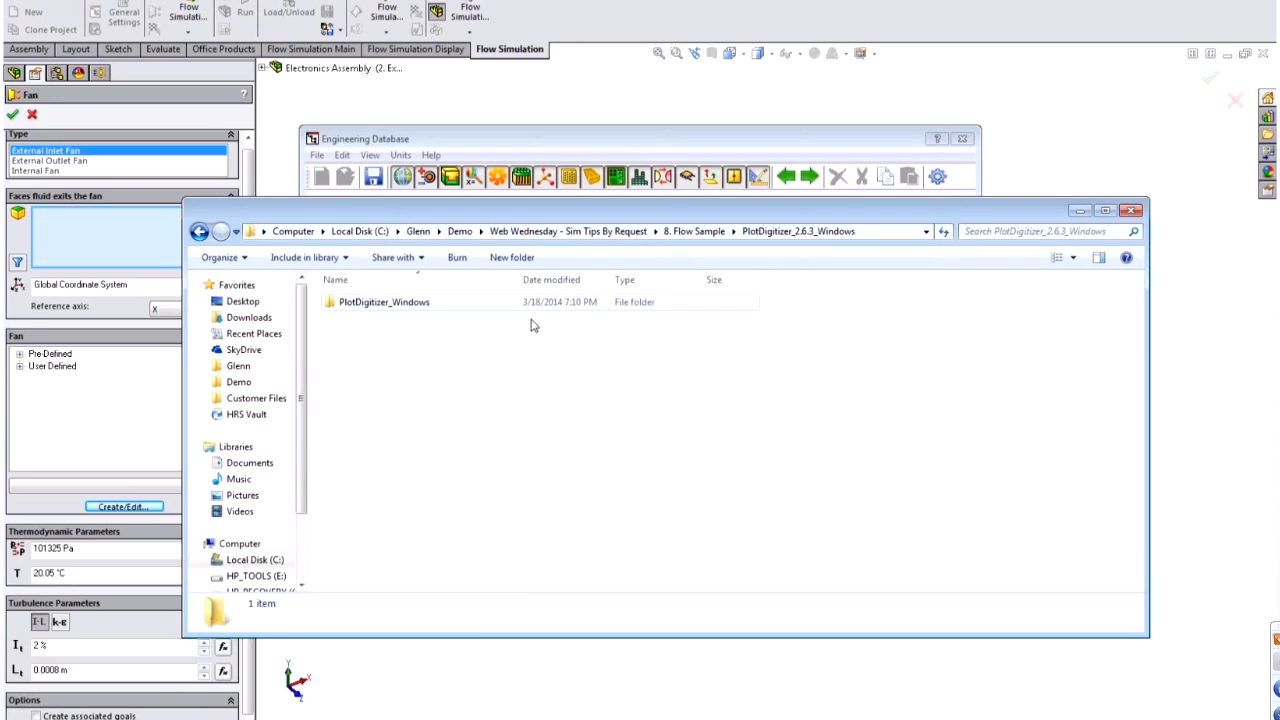
pyautogui.doubleClick(395, 303)
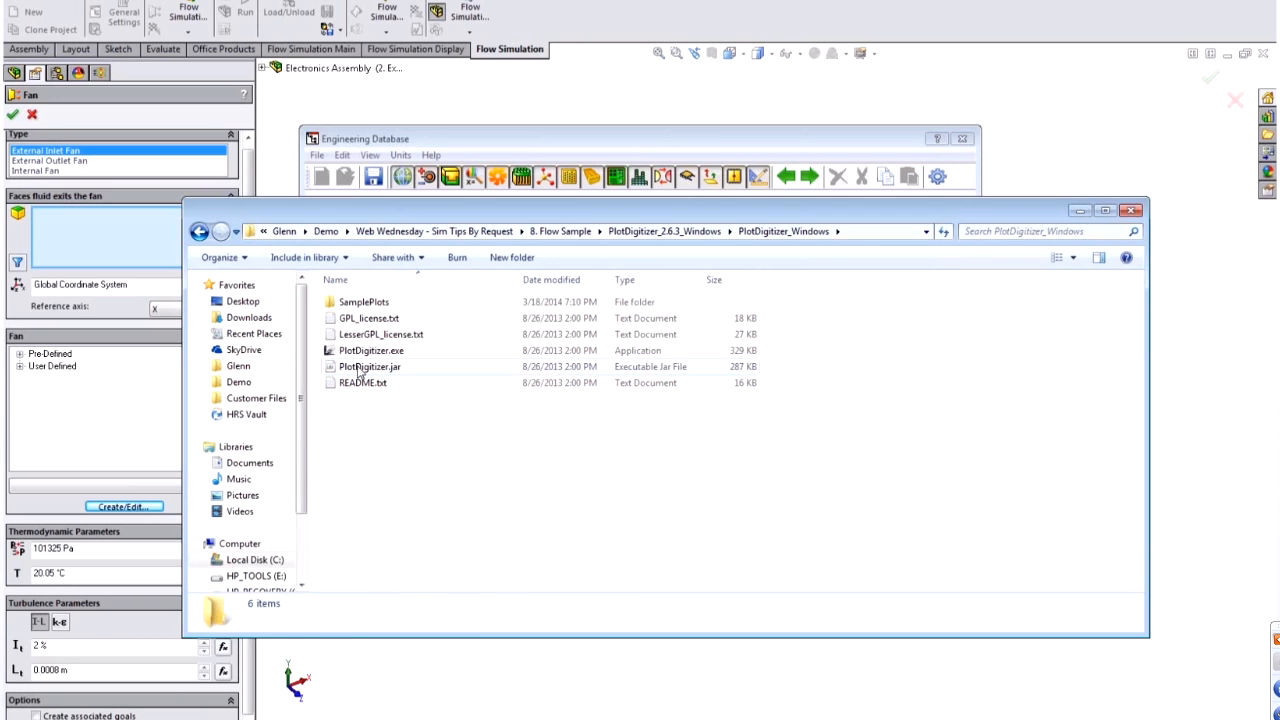
pyautogui.doubleClick(371, 350)
pyautogui.click(694, 378)
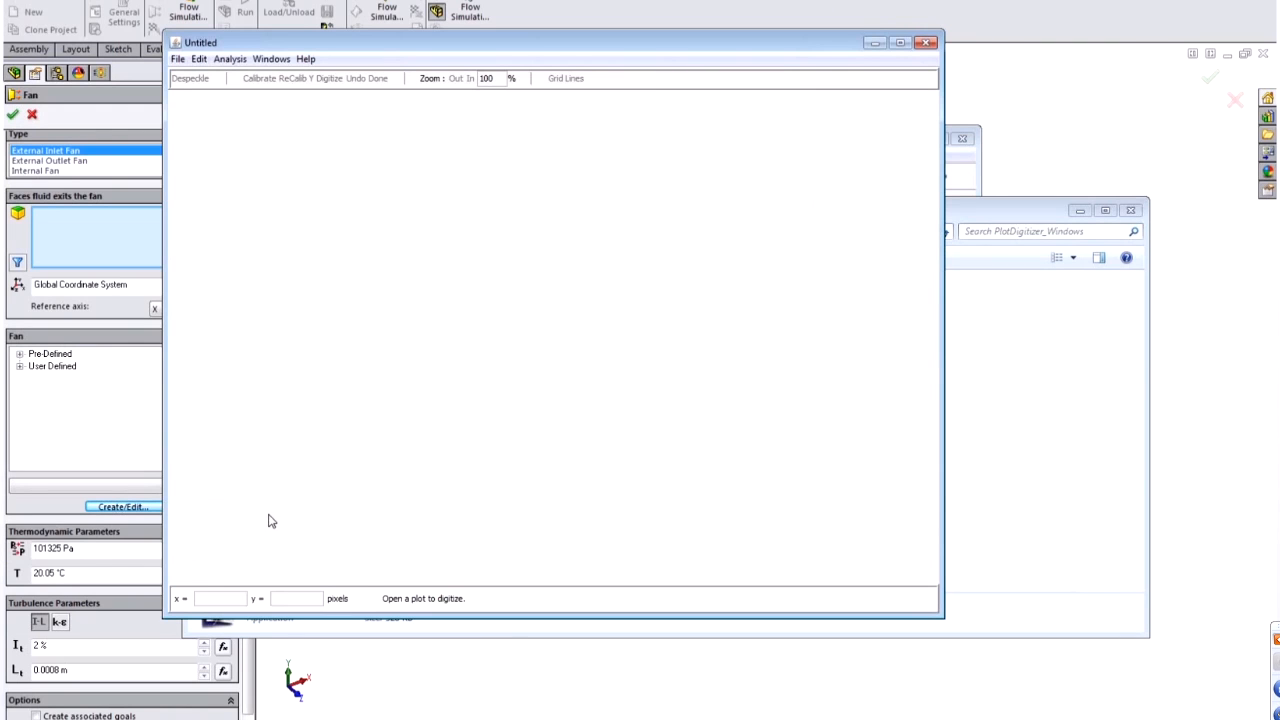
pyautogui.click(530, 719)
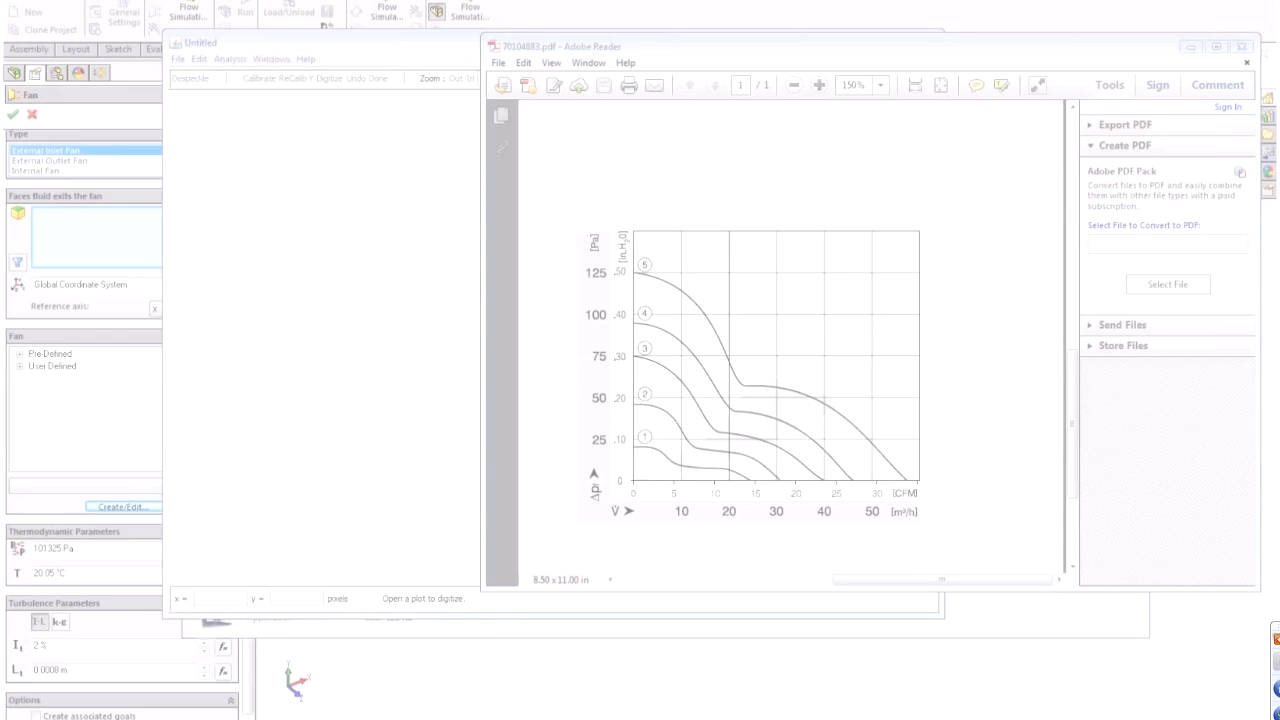
# - Snip the fan curve chart from the datasheet and save it as Capture.PNG in the Customer Files folder
pyautogui.moveTo(558, 190); pyautogui.dragTo(964, 554)
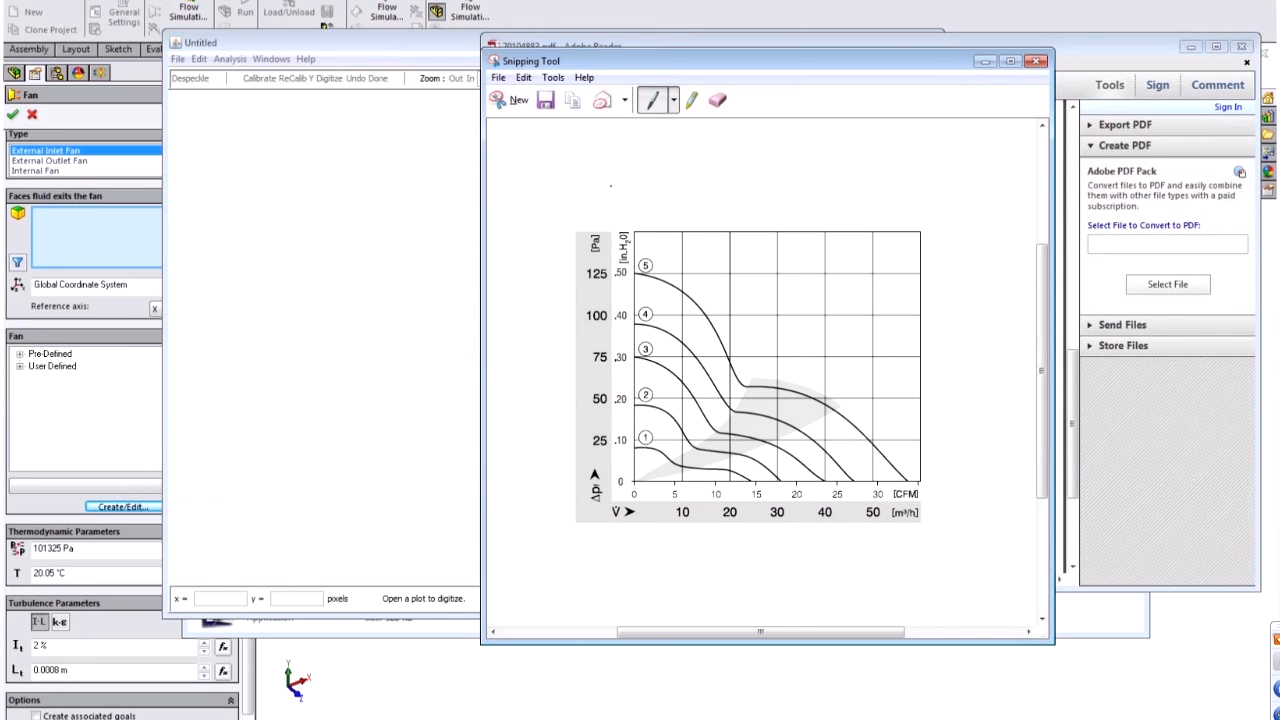
pyautogui.click(544, 102)
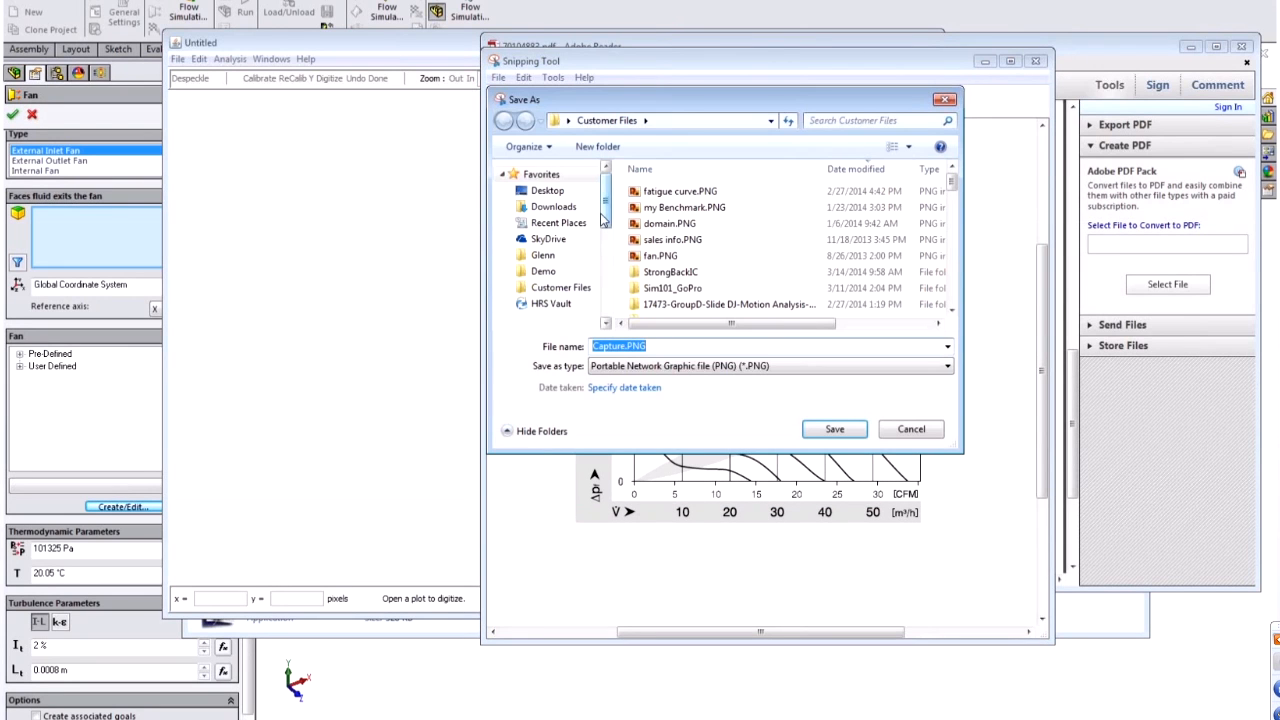
pyautogui.click(578, 289)
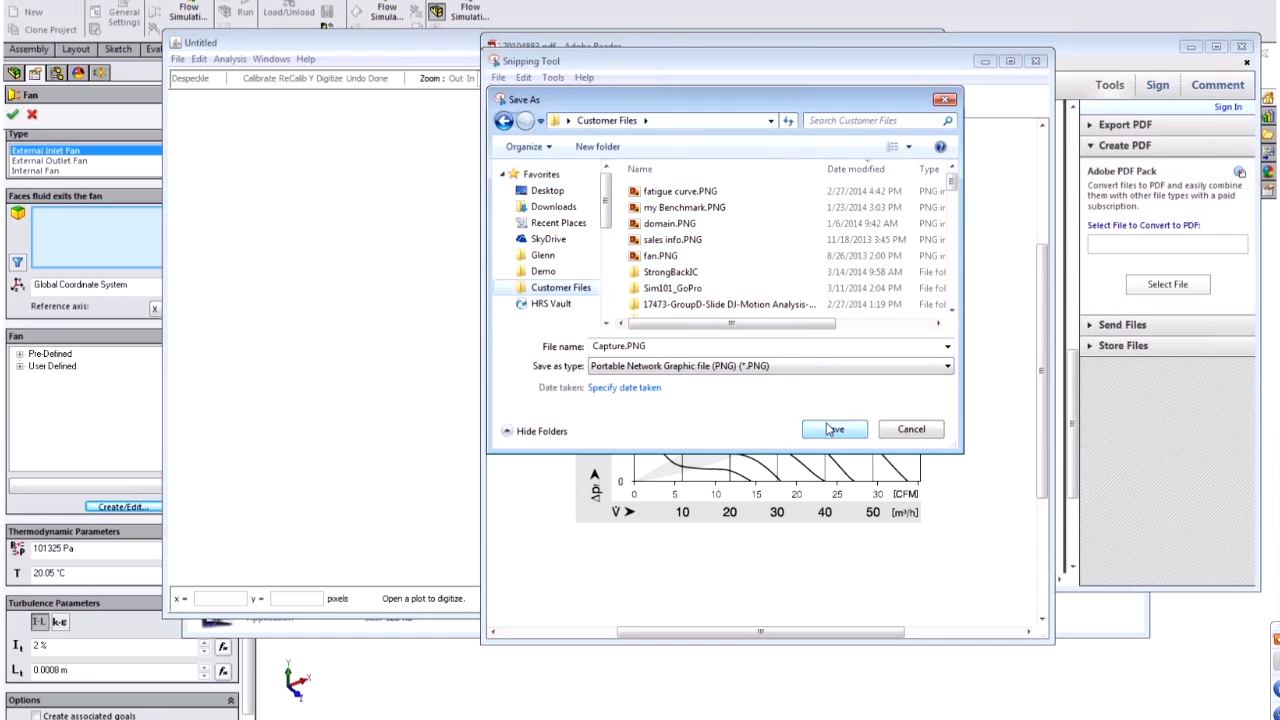
pyautogui.click(830, 430)
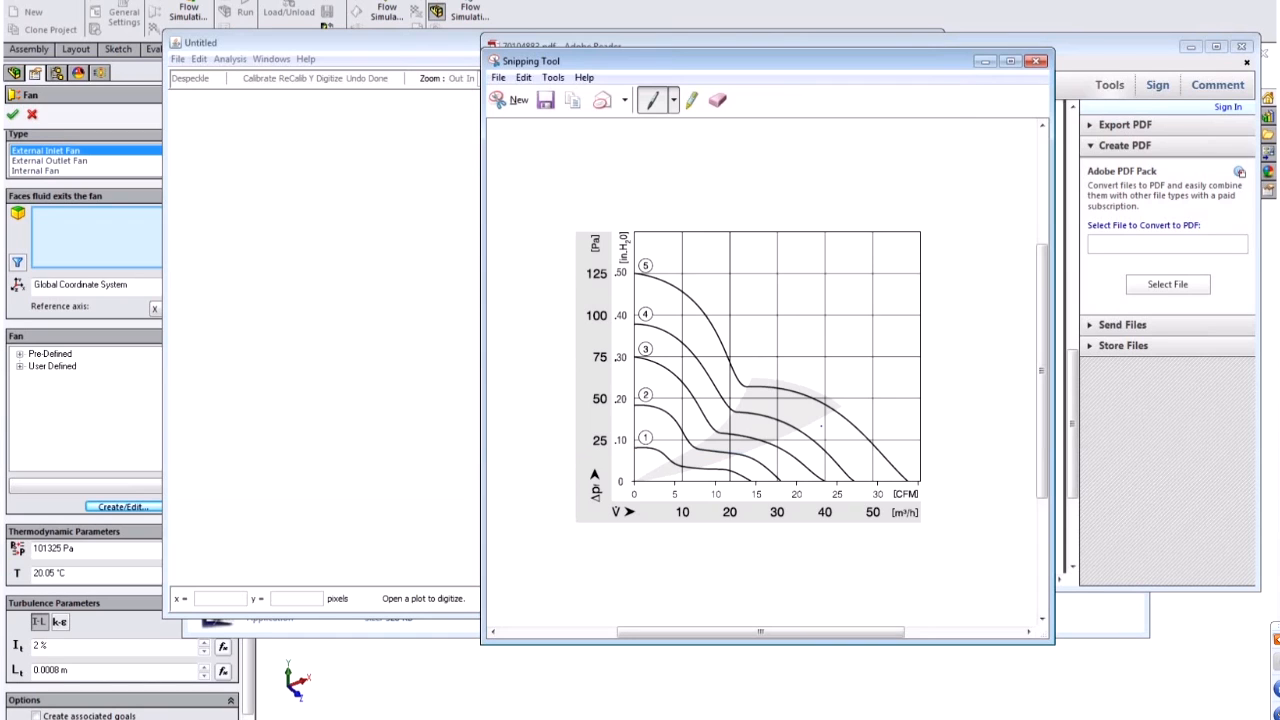
# - Switch to PlotDigitizer and open the captured chart image Capture.PNG
pyautogui.click(292, 218)
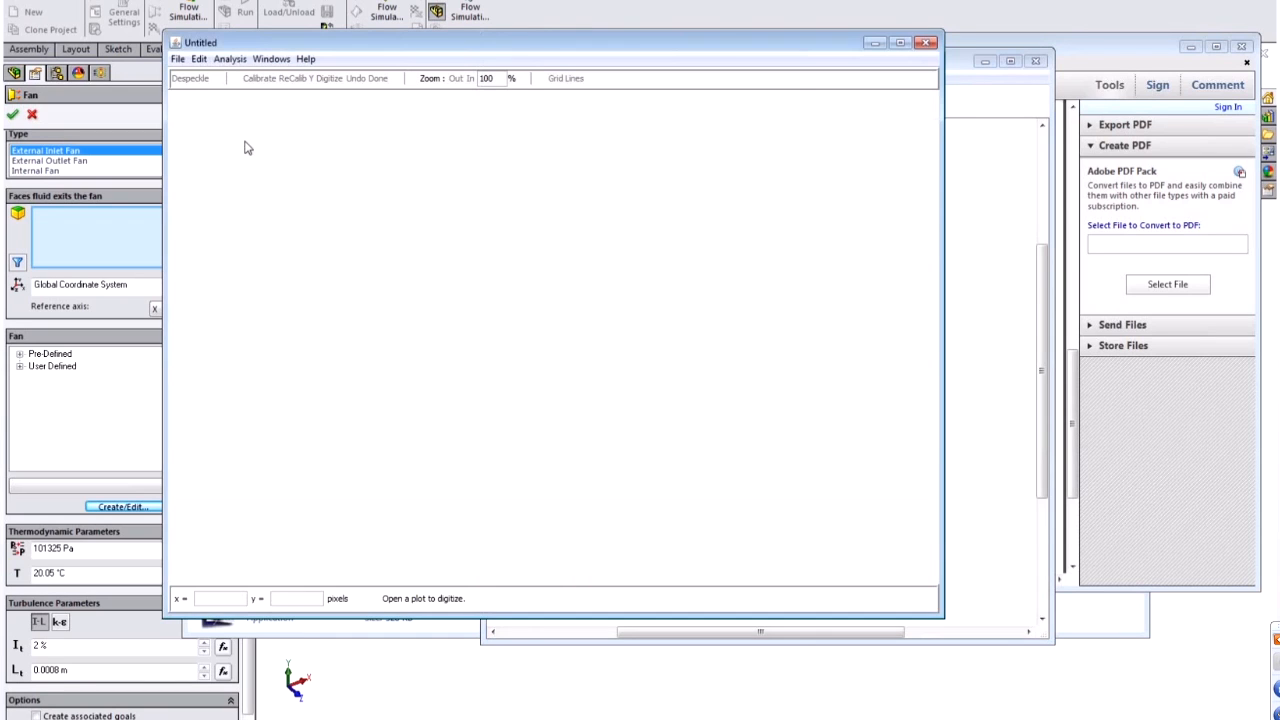
pyautogui.click(177, 59)
pyautogui.click(207, 94)
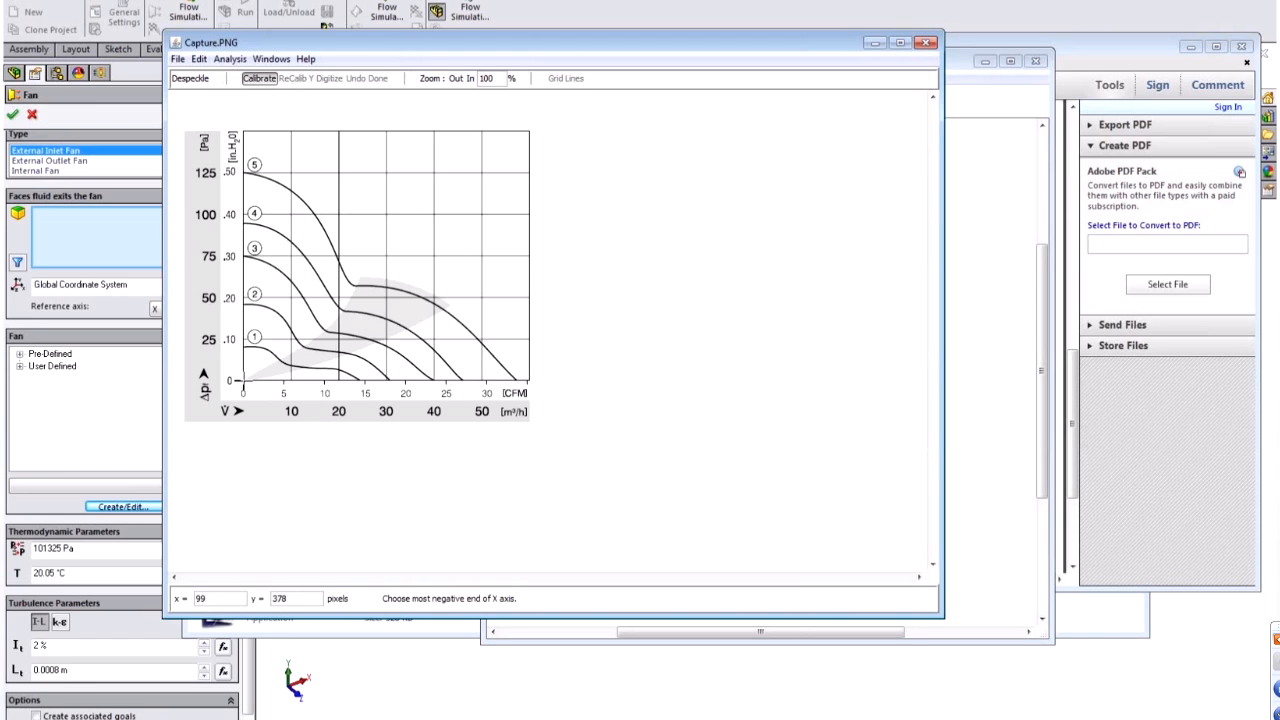
# - Calibrate the chart's origin with an X minimum of 0 and a Y minimum of 0
pyautogui.click(243, 381)
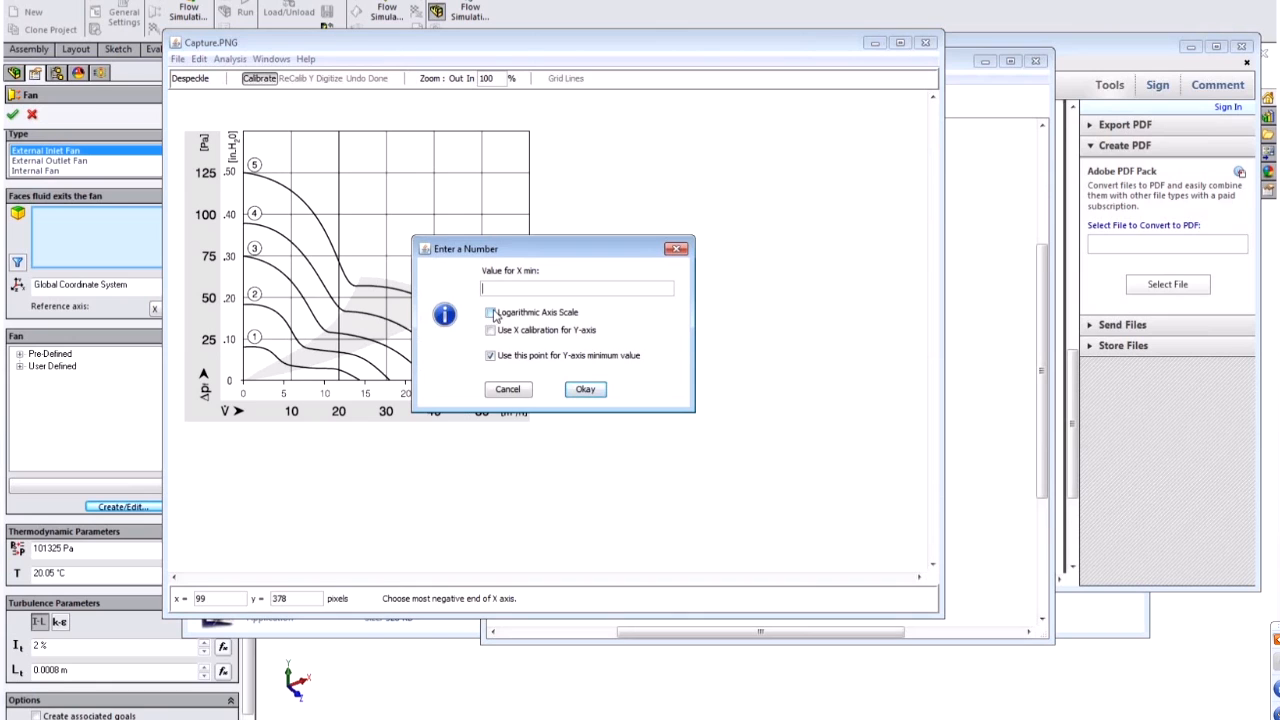
pyautogui.write('0')
pyautogui.click(596, 389)
pyautogui.write('0')
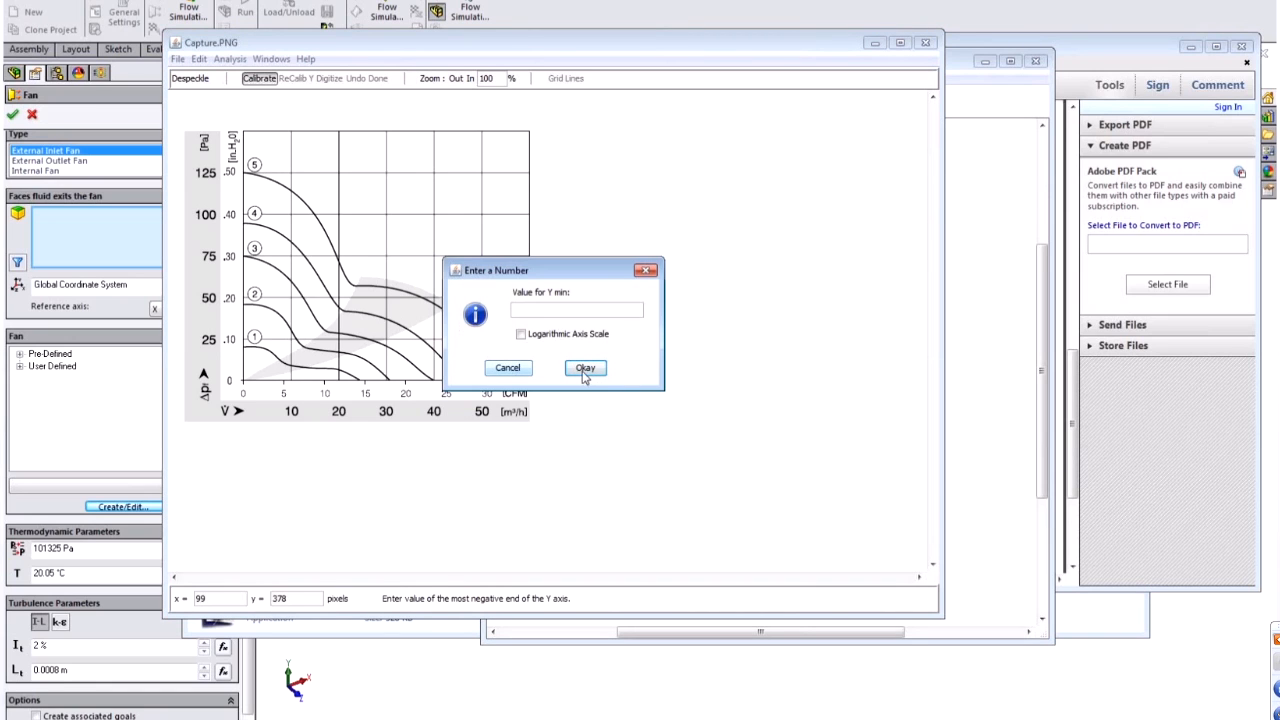
pyautogui.click(585, 370)
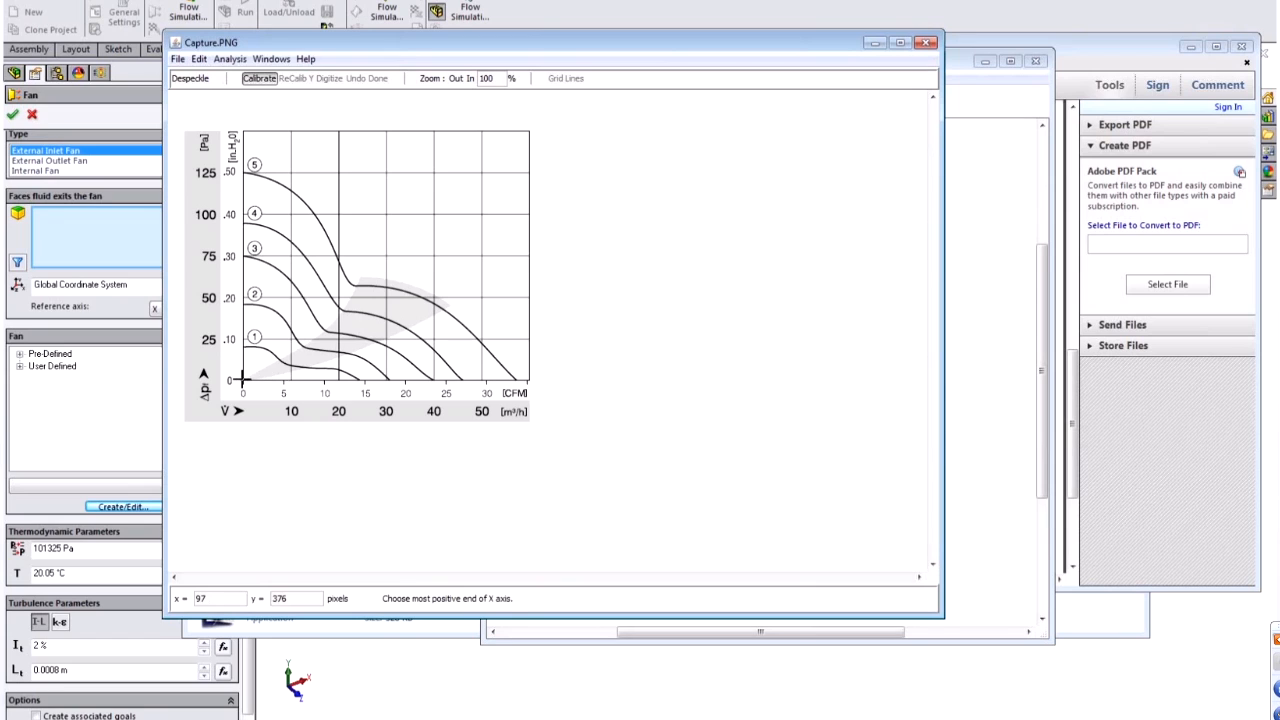
# - Calibrate the X maximum as 30 on the CFM axis and the Y maximum as 125 on the Pa axis, accepting the default axis names
pyautogui.click(485, 390)
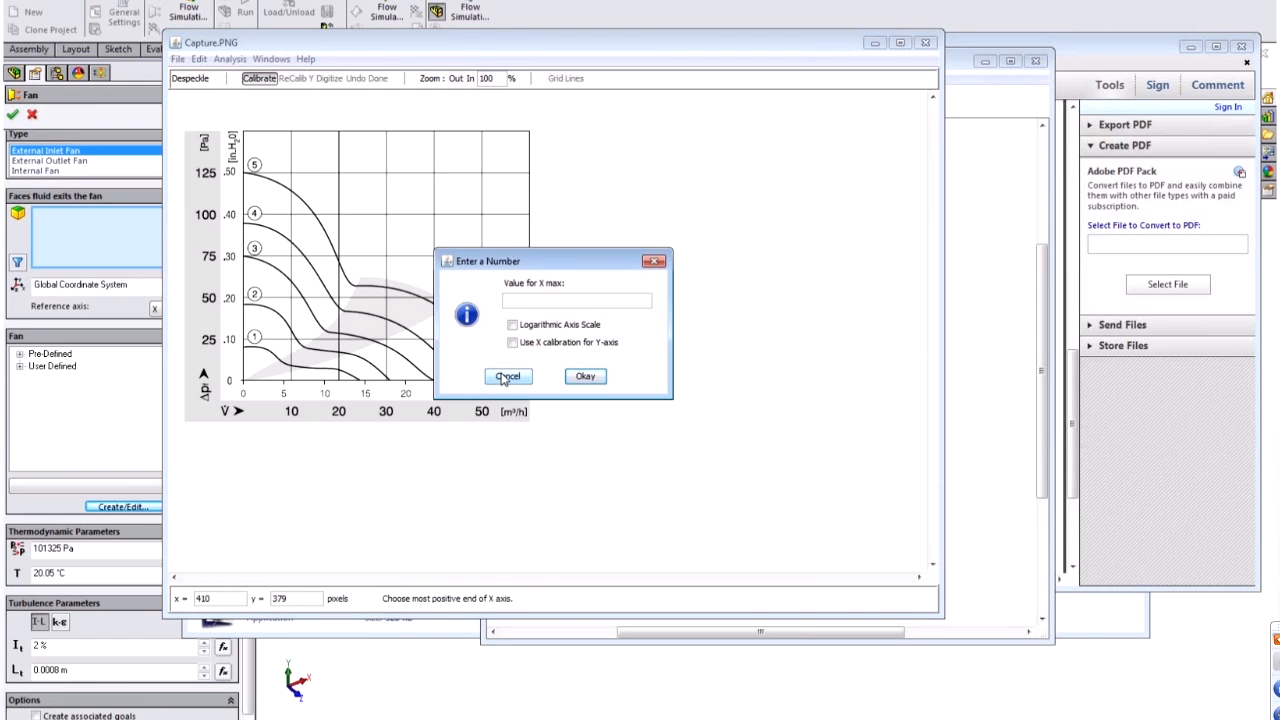
pyautogui.write('30')
pyautogui.click(585, 376)
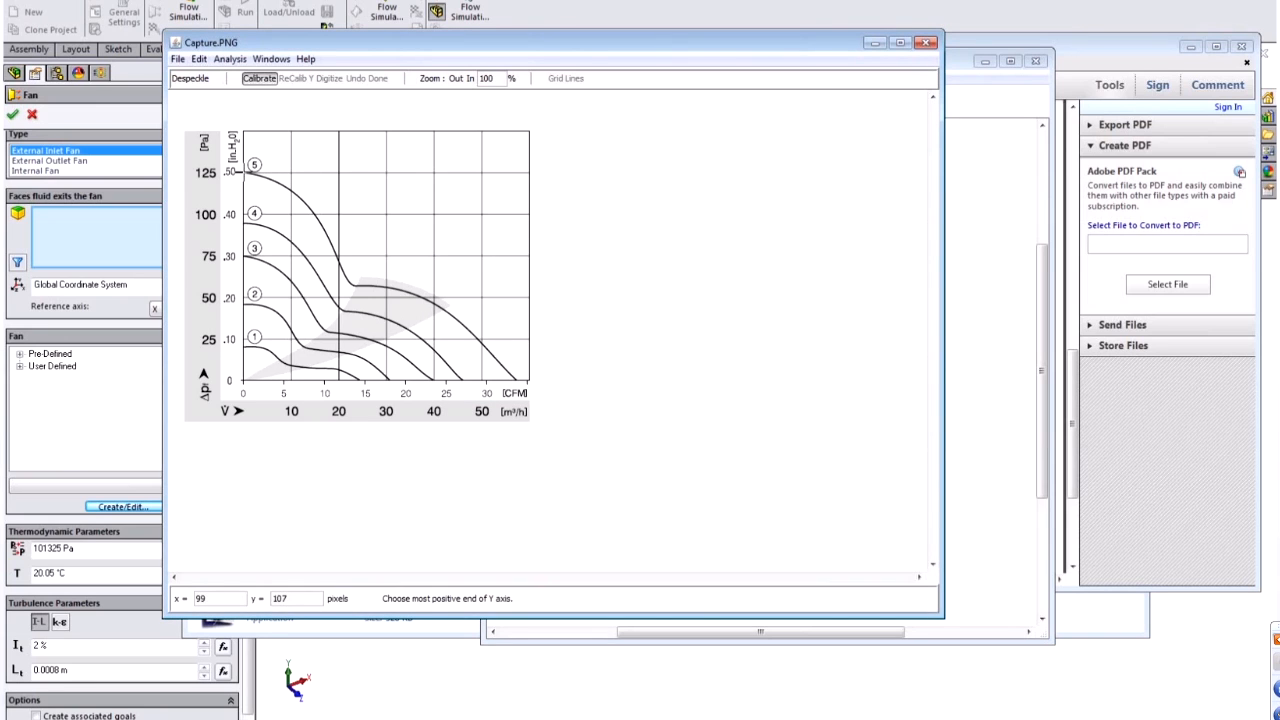
pyautogui.click(253, 172)
pyautogui.write('125')
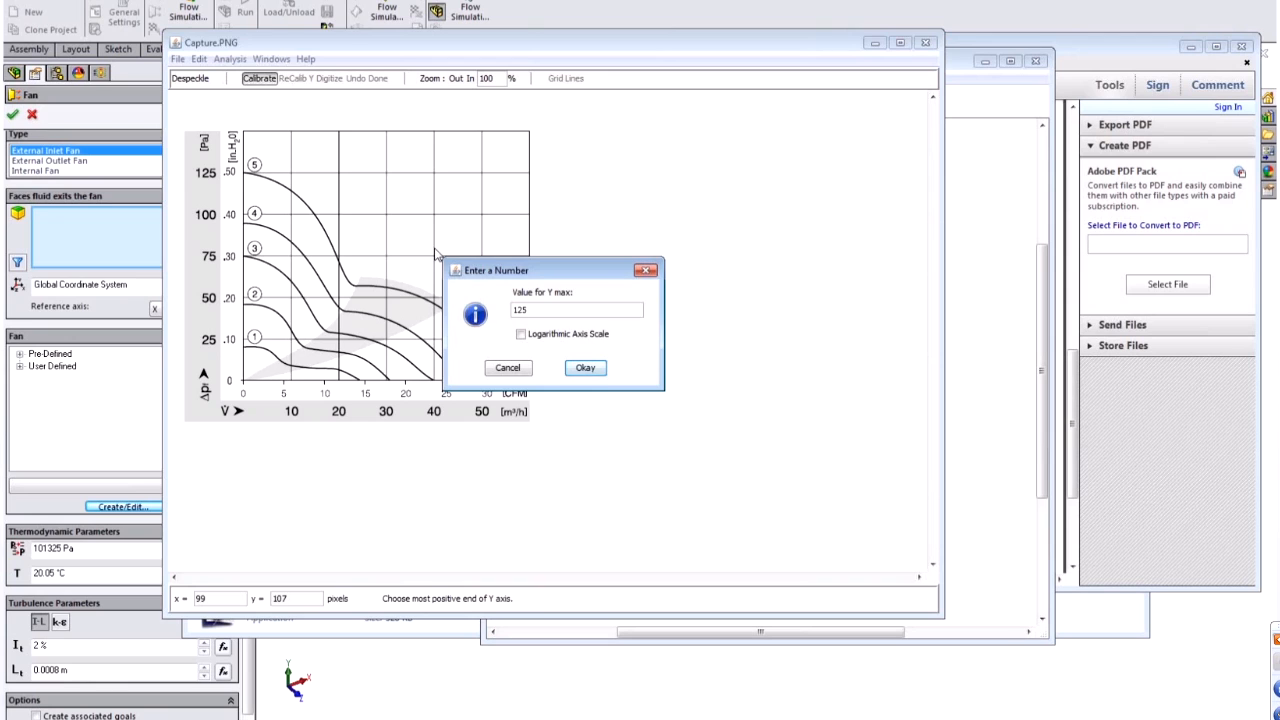
pyautogui.click(597, 373)
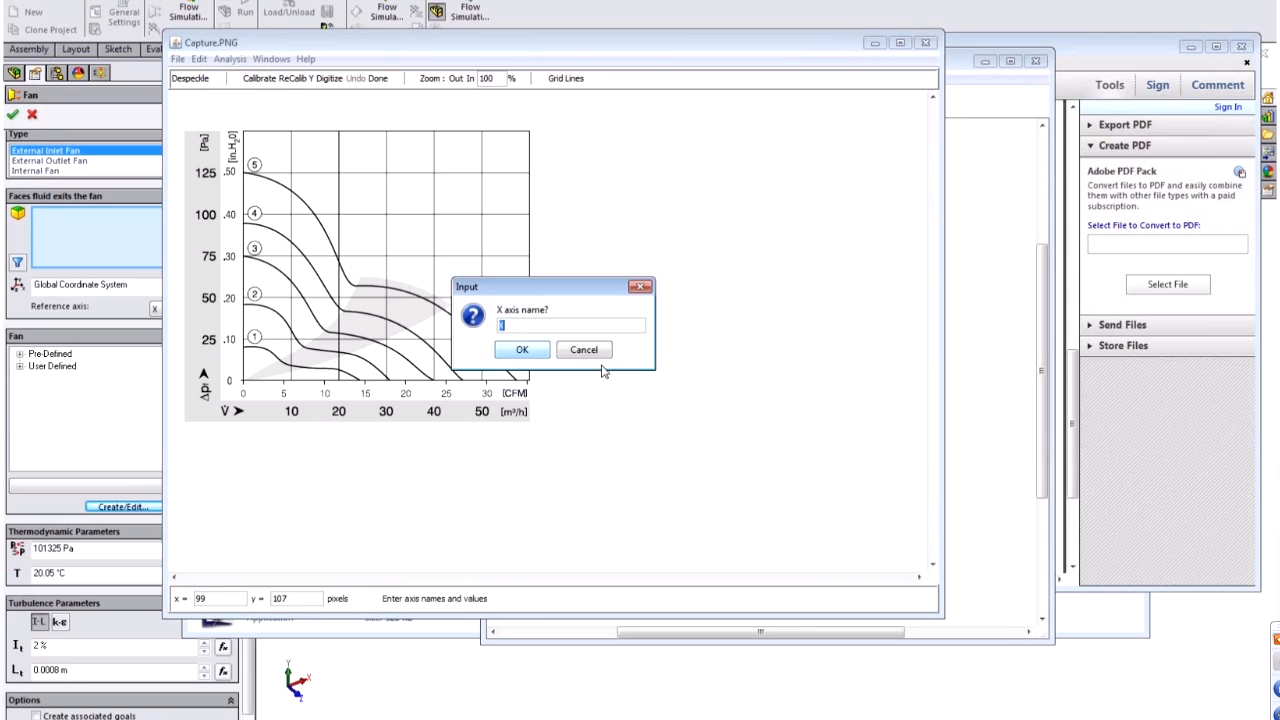
pyautogui.click(522, 349)
pyautogui.click(522, 349)
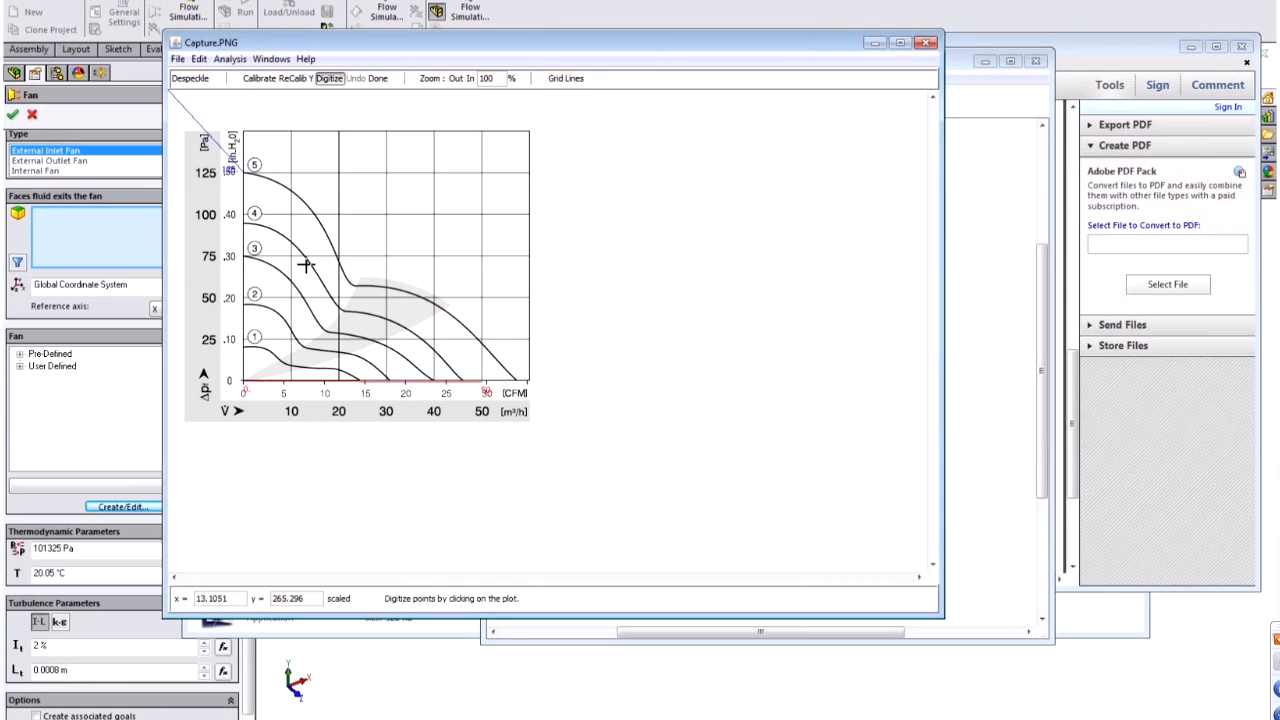
# - Digitize points along fan curve 4 from its start near the pressure axis down to zero pressure and finish the line
pyautogui.click(259, 225)
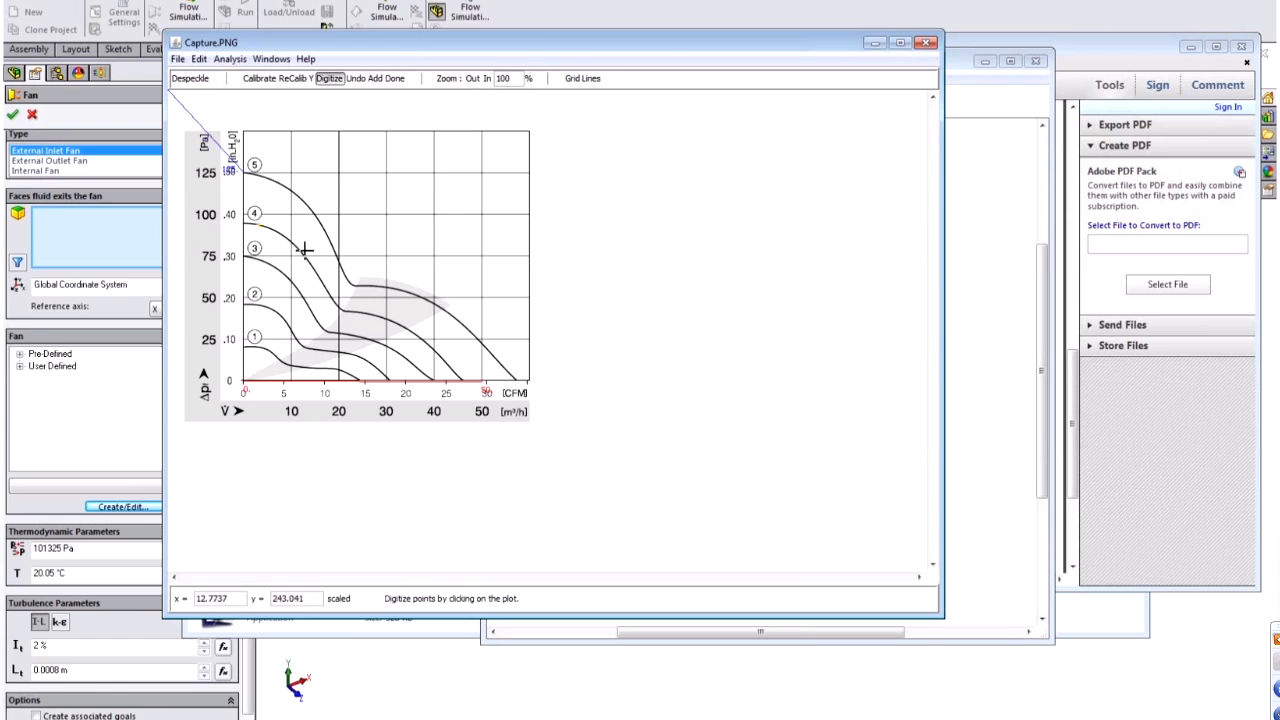
pyautogui.click(304, 256)
pyautogui.click(317, 278)
pyautogui.click(336, 304)
pyautogui.click(354, 313)
pyautogui.click(396, 324)
pyautogui.click(427, 341)
pyautogui.click(458, 374)
pyautogui.click(394, 78)
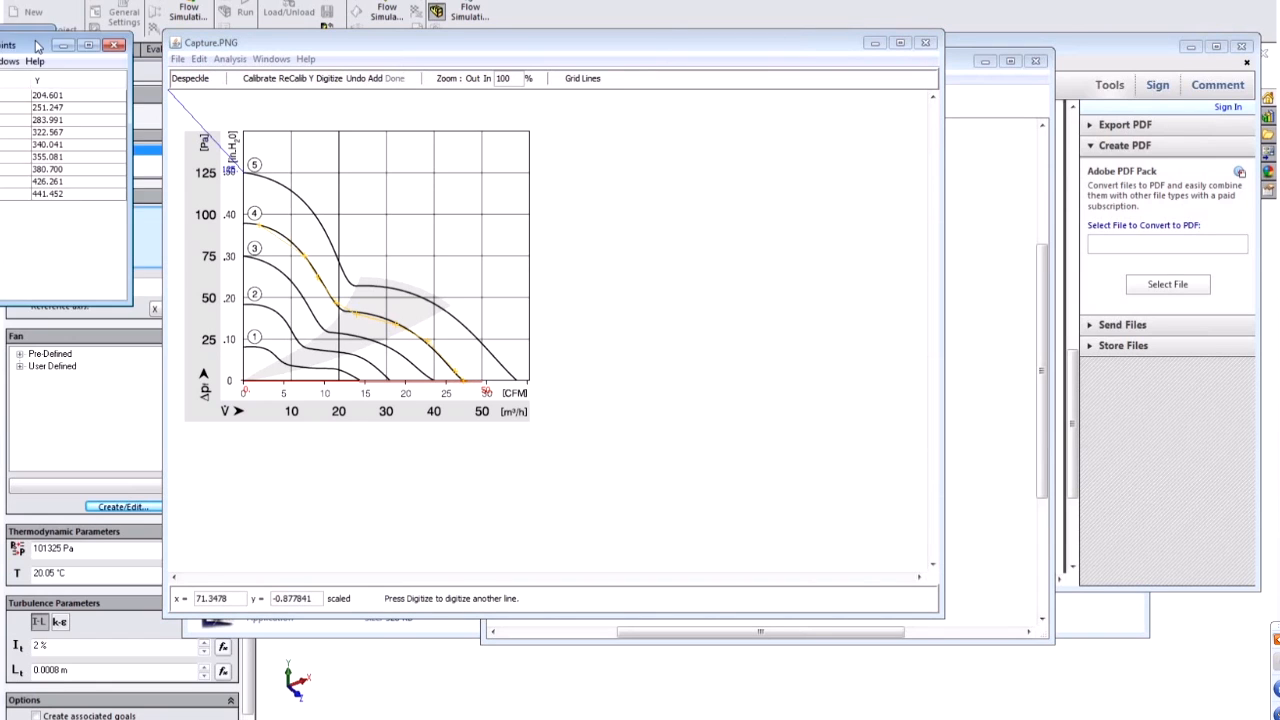
# - Copy all the digitized points and review the 8312G fan's table and item properties in the Engineering Database
pyautogui.moveTo(400, 135); pyautogui.dragTo(476, 243)
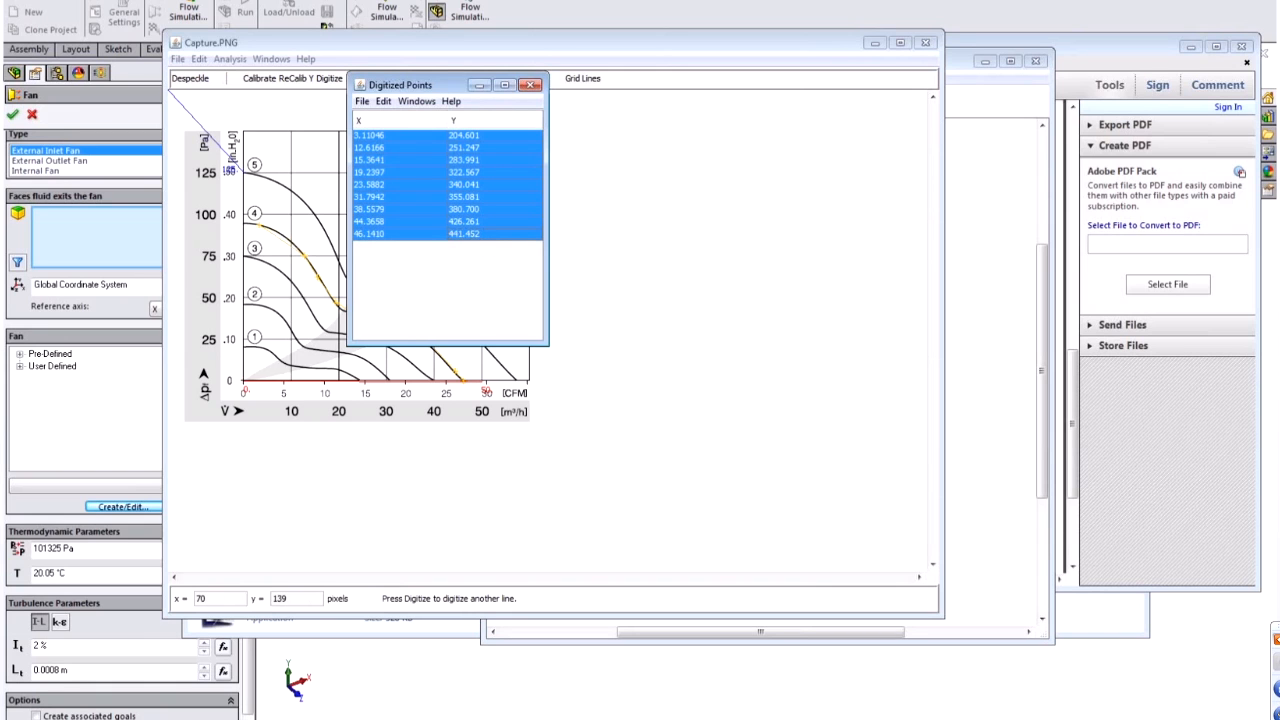
pyautogui.hotkey('alt', 'Tab')
pyautogui.moveTo(548, 316); pyautogui.dragTo(631, 458)
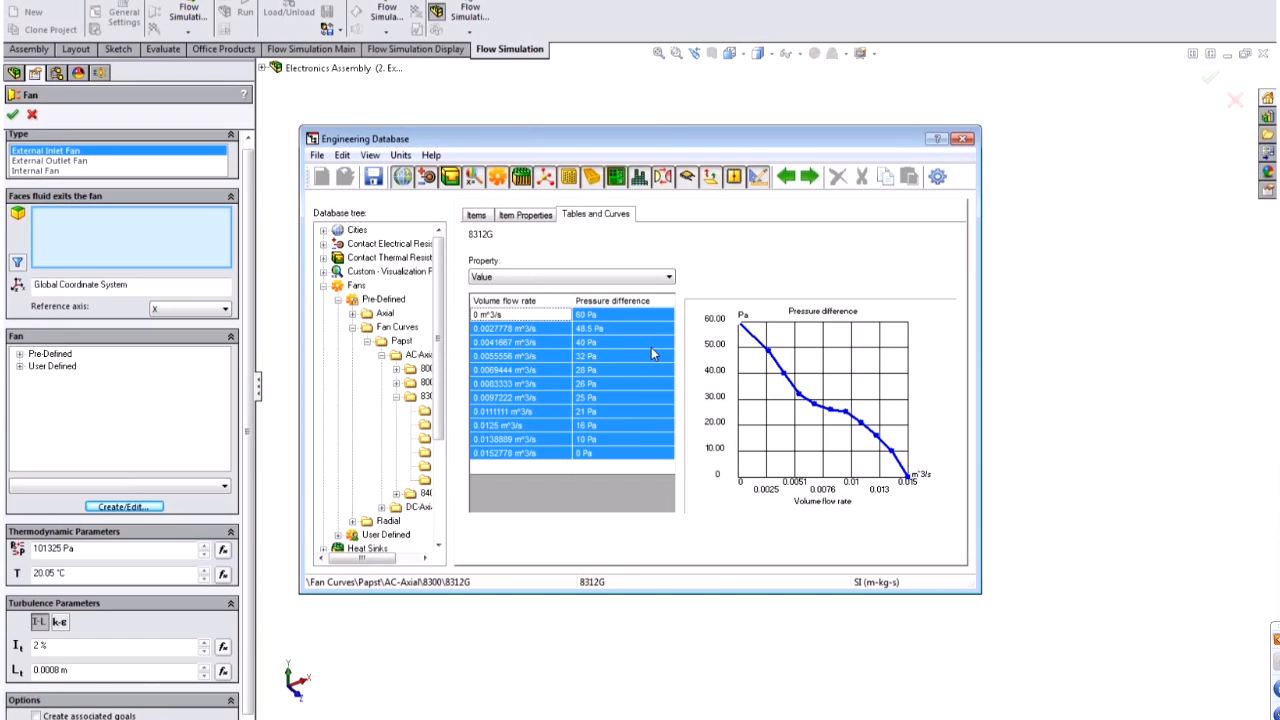
pyautogui.click(530, 214)
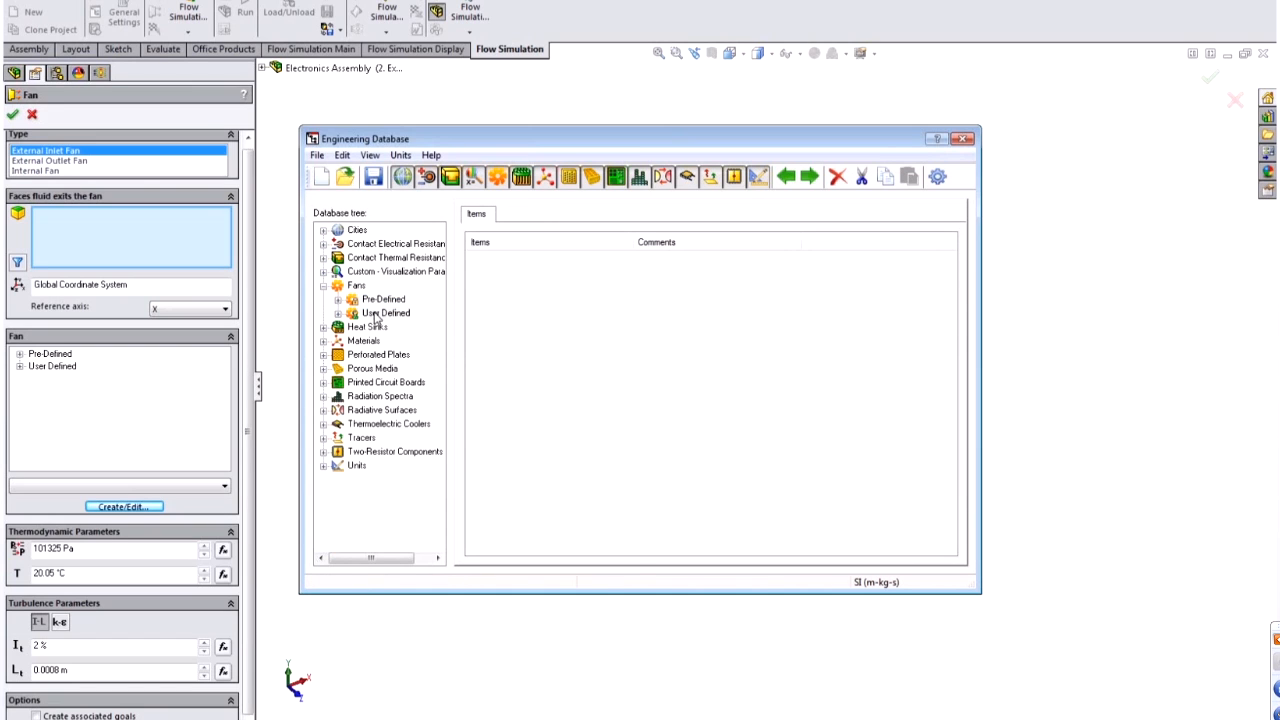
# - Create a new item under the User Defined fans and set its fan type to Fan Curve
pyautogui.rightClick(402, 313)
pyautogui.click(445, 320)
pyautogui.click(828, 274)
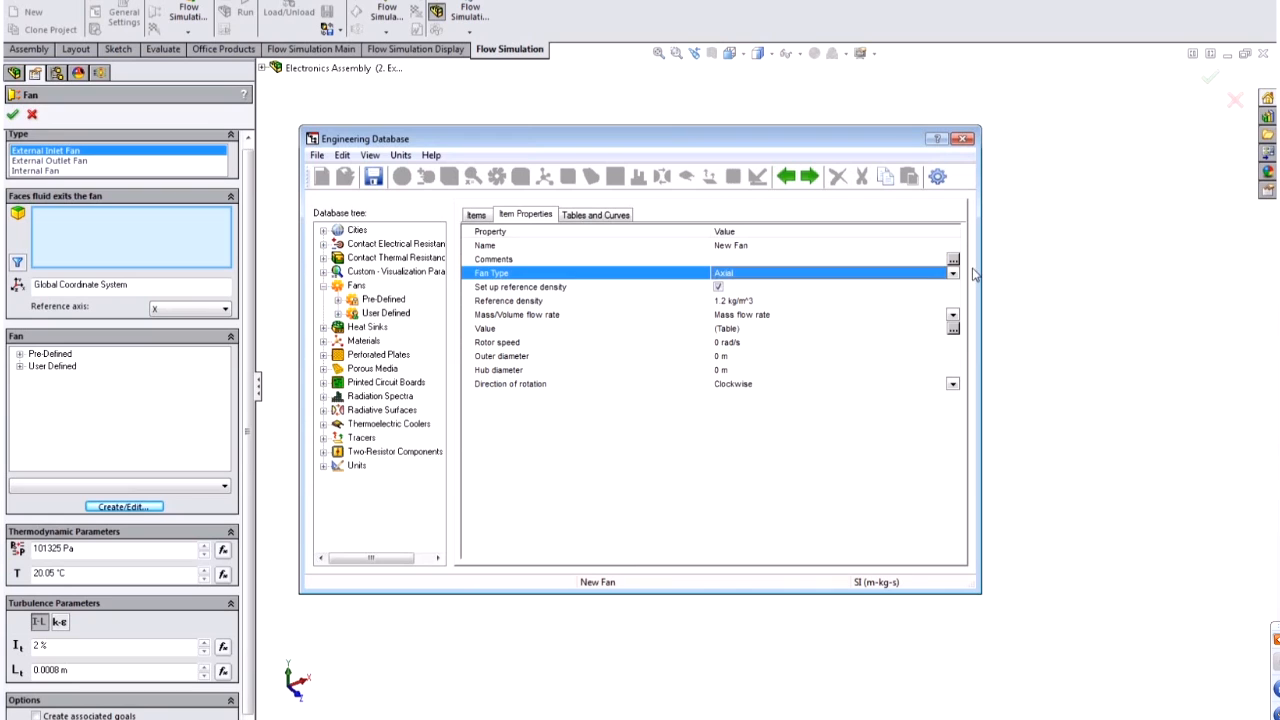
pyautogui.click(952, 273)
pyautogui.click(870, 299)
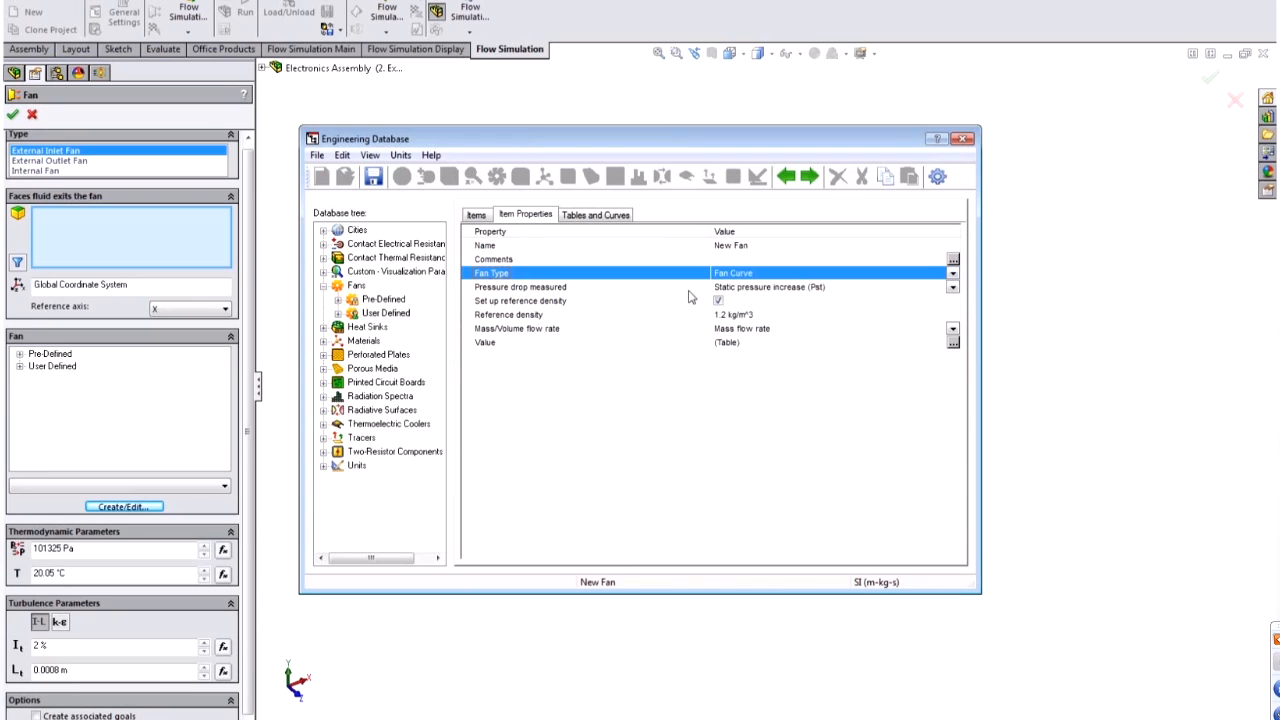
# - Check the datasheet's pressure axis label and set the new fan's measured pressure drop to Free blowing pressure increase (Pfa)
pyautogui.click(817, 290)
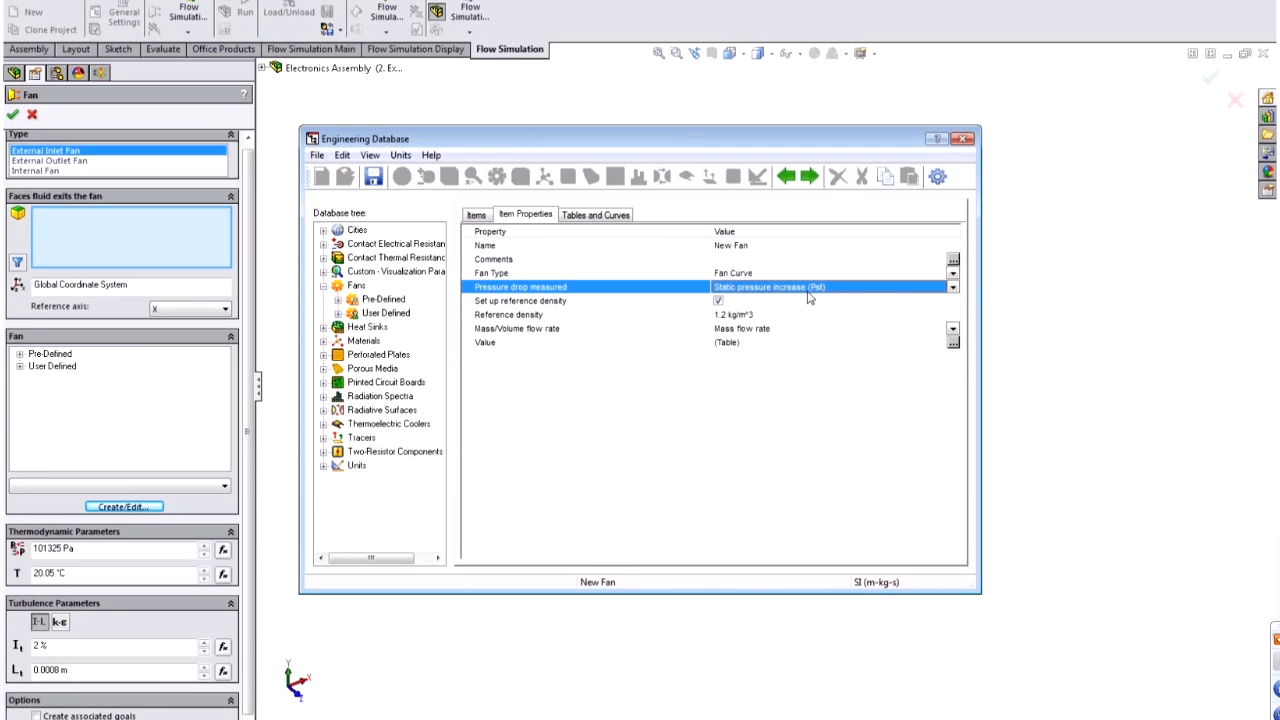
pyautogui.click(953, 288)
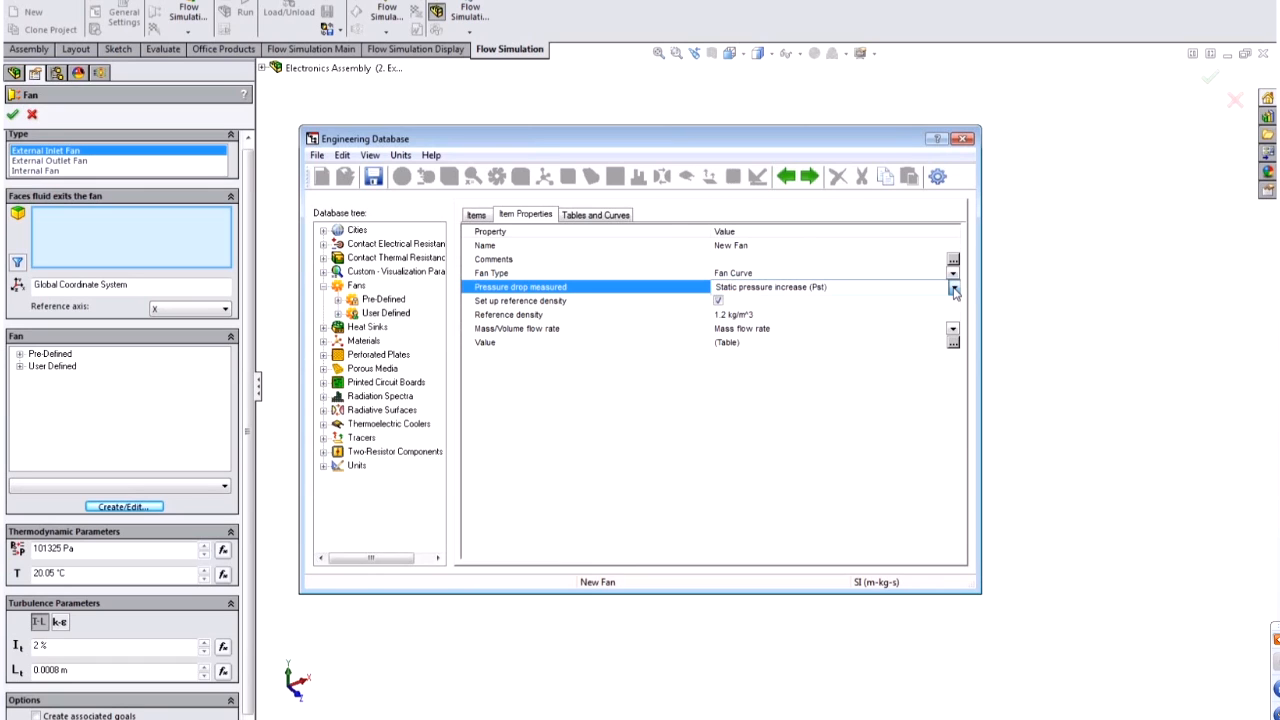
pyautogui.click(845, 290)
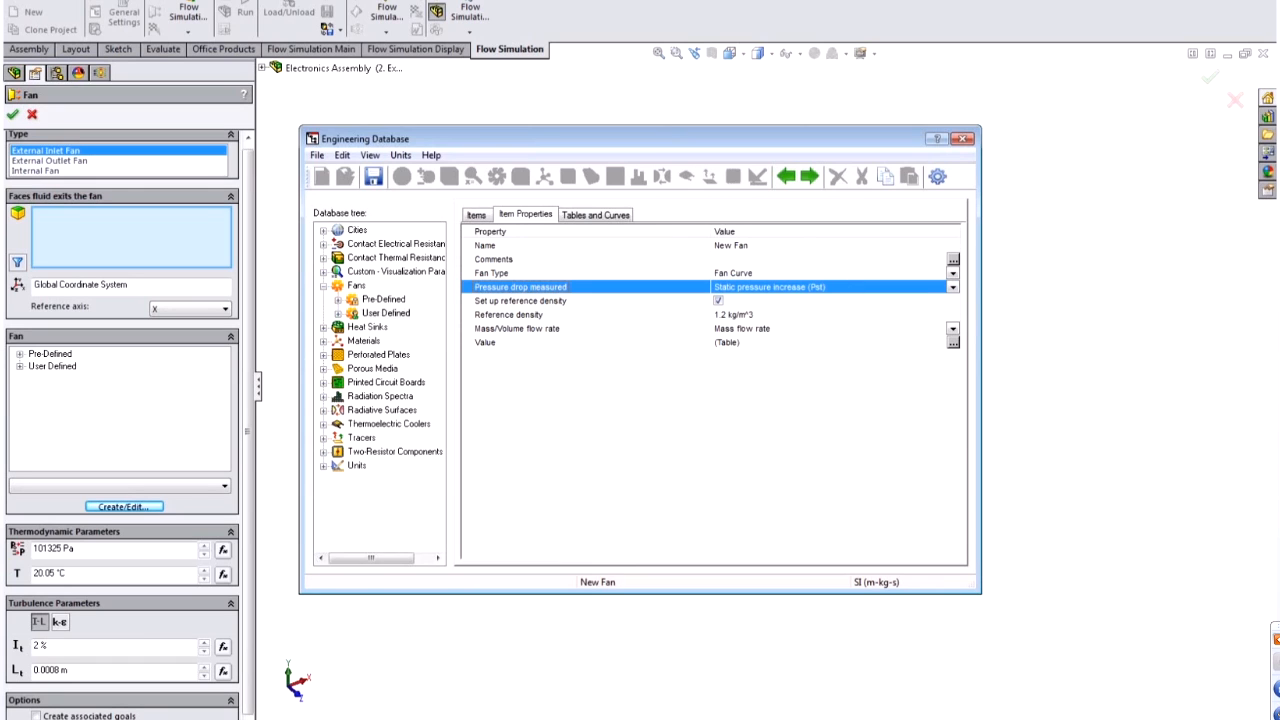
pyautogui.hotkey('alt', 'Tab')
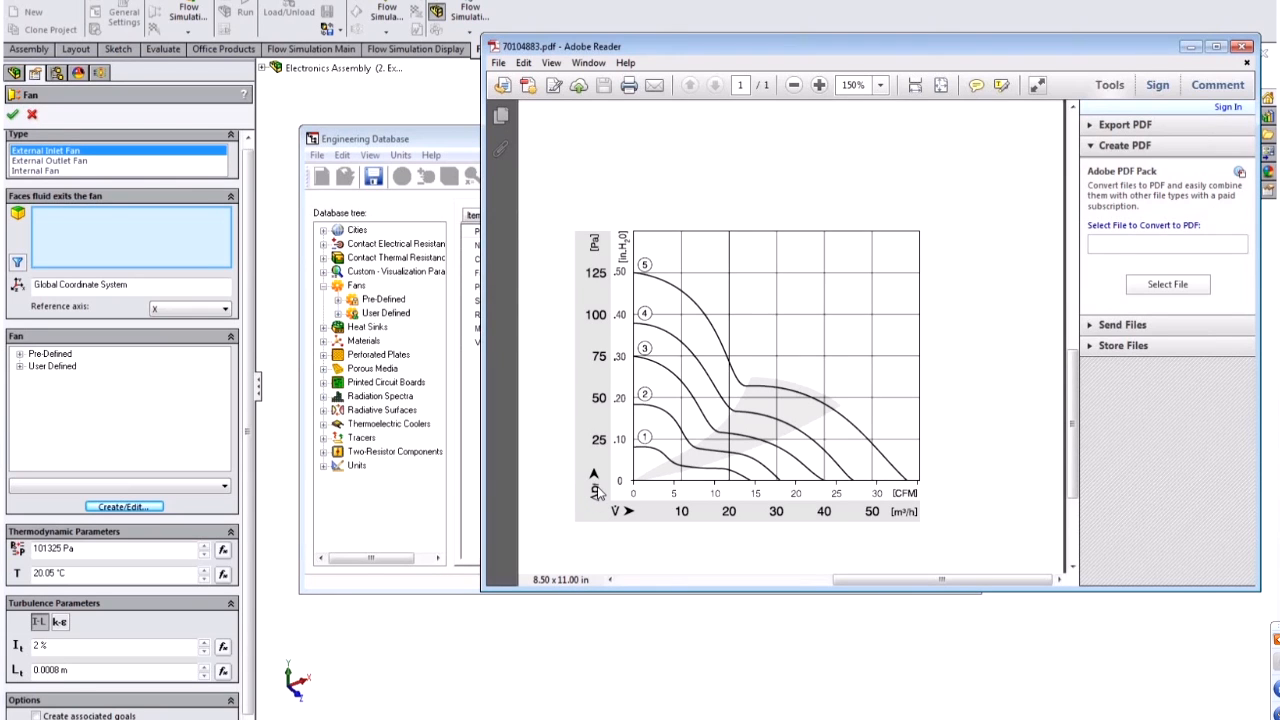
pyautogui.click(463, 501)
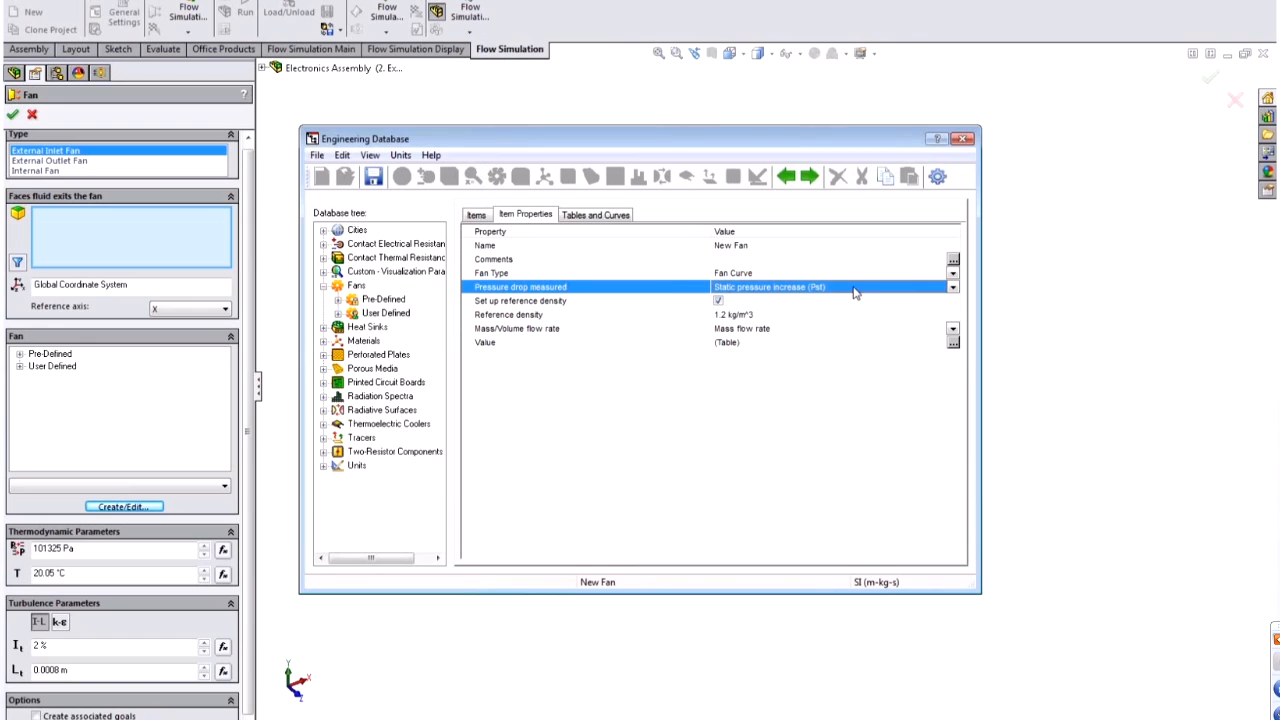
pyautogui.click(952, 288)
pyautogui.click(785, 297)
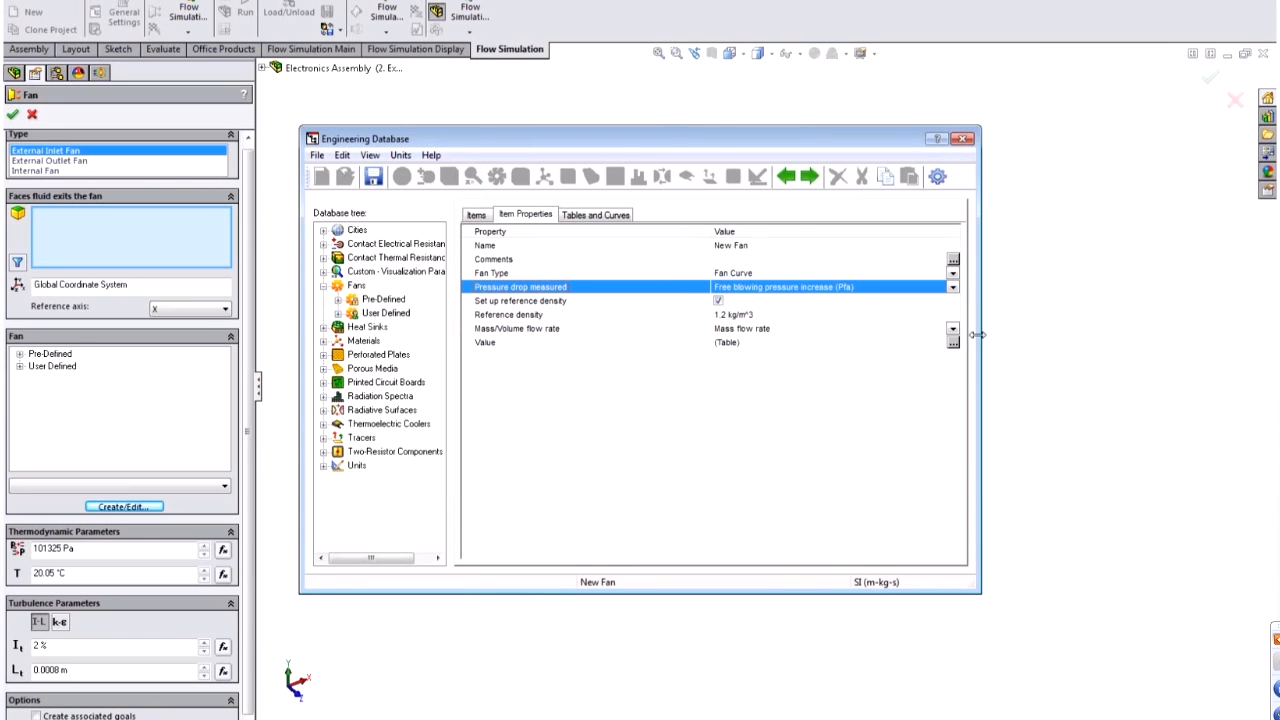
# - Define the new fan's curve by Volume flow rate
pyautogui.click(789, 316)
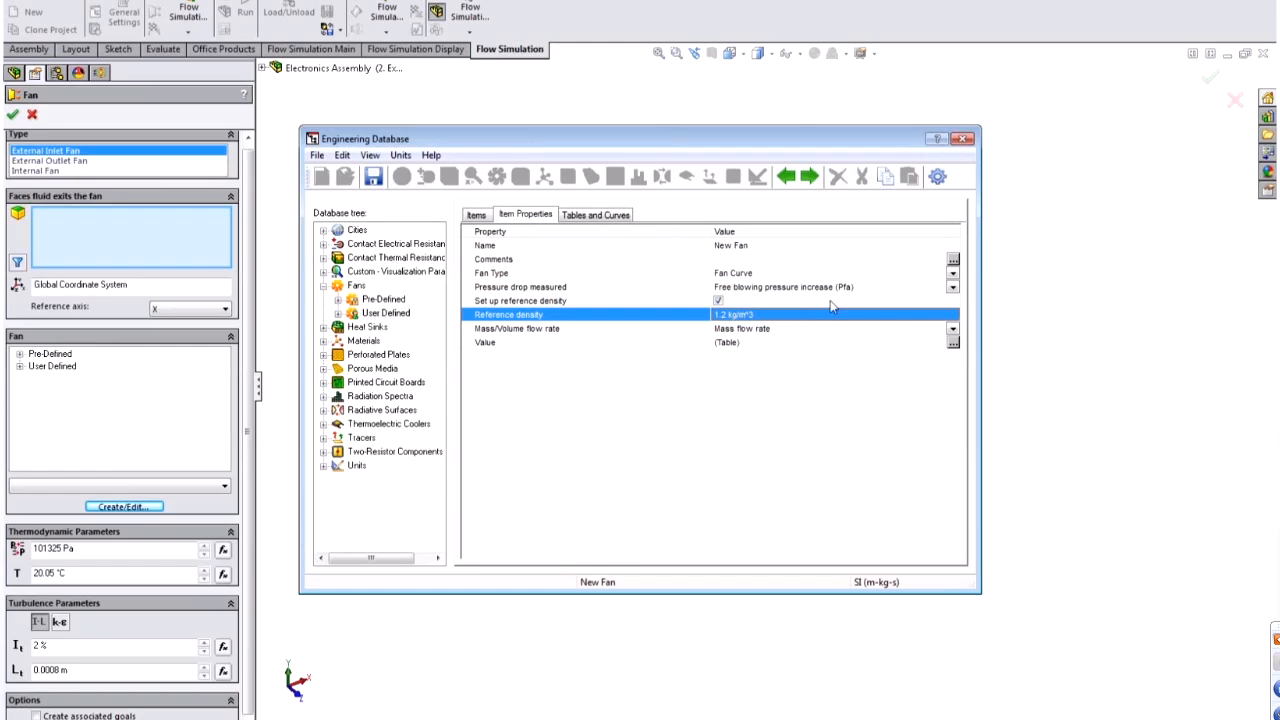
pyautogui.click(955, 333)
pyautogui.click(953, 330)
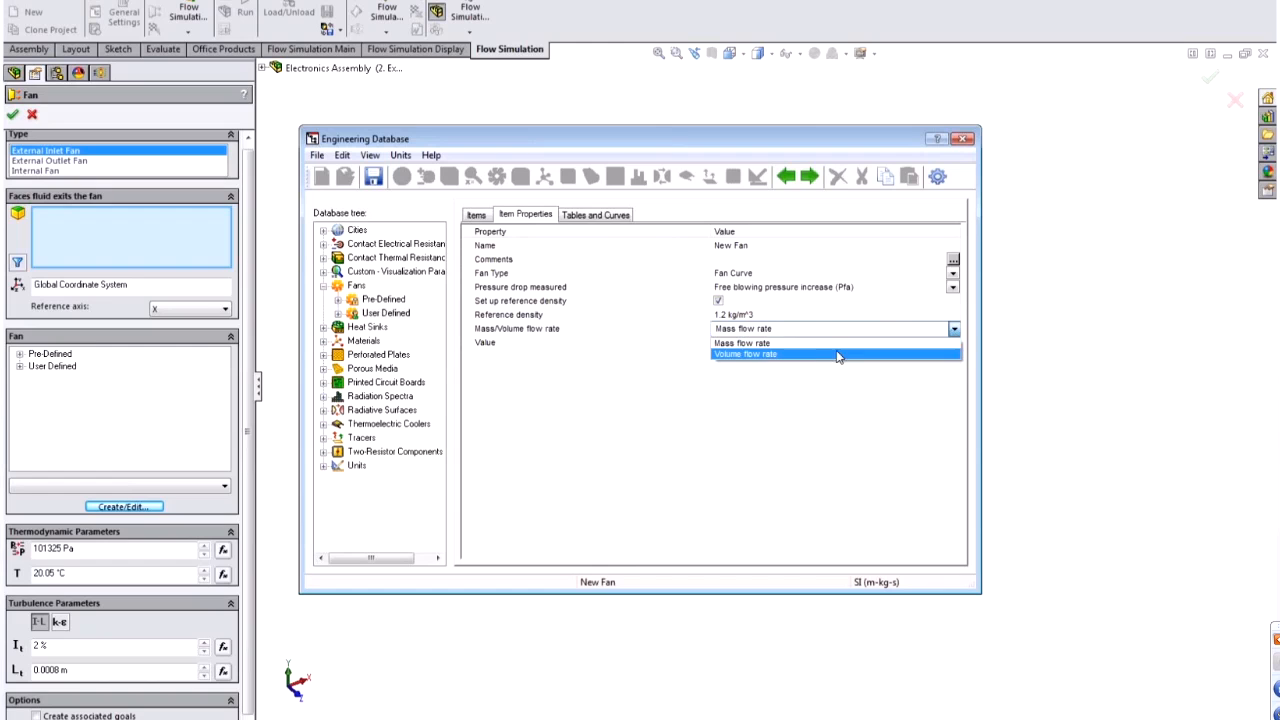
pyautogui.click(811, 356)
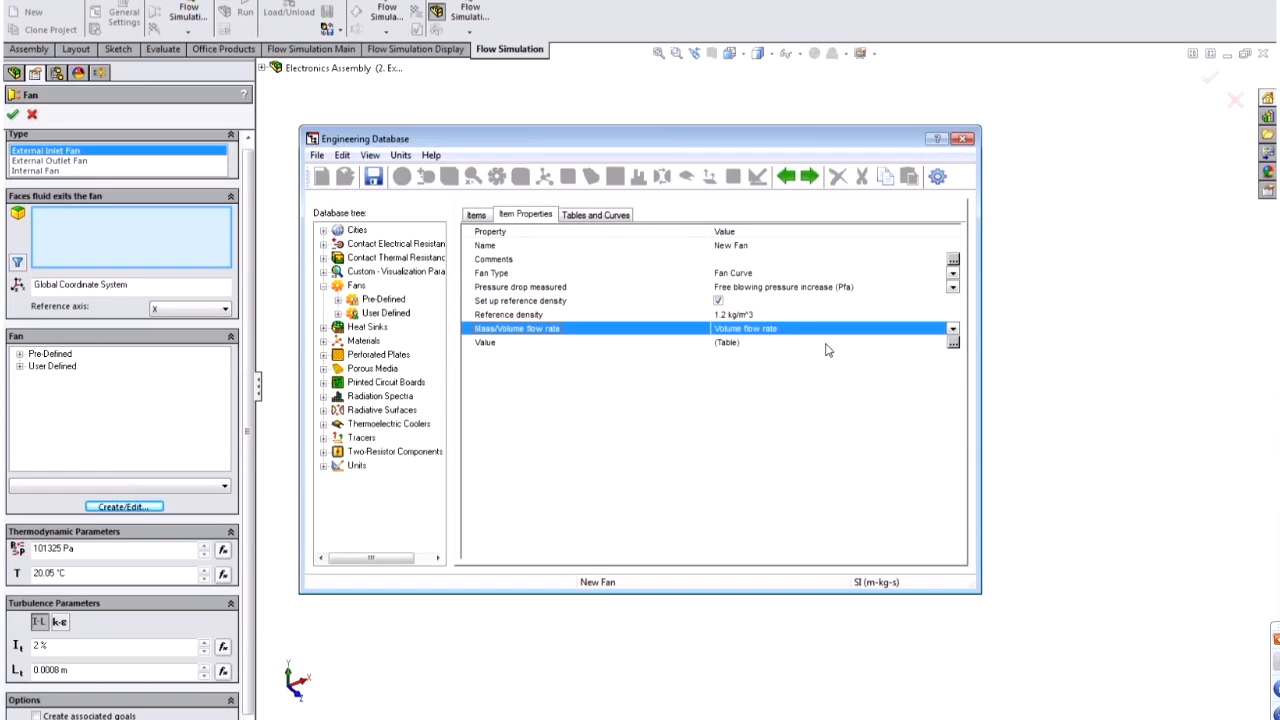
# - Paste the digitized points into the new fan's Value table and close the Engineering Database
pyautogui.click(602, 216)
pyautogui.rightClick(496, 316)
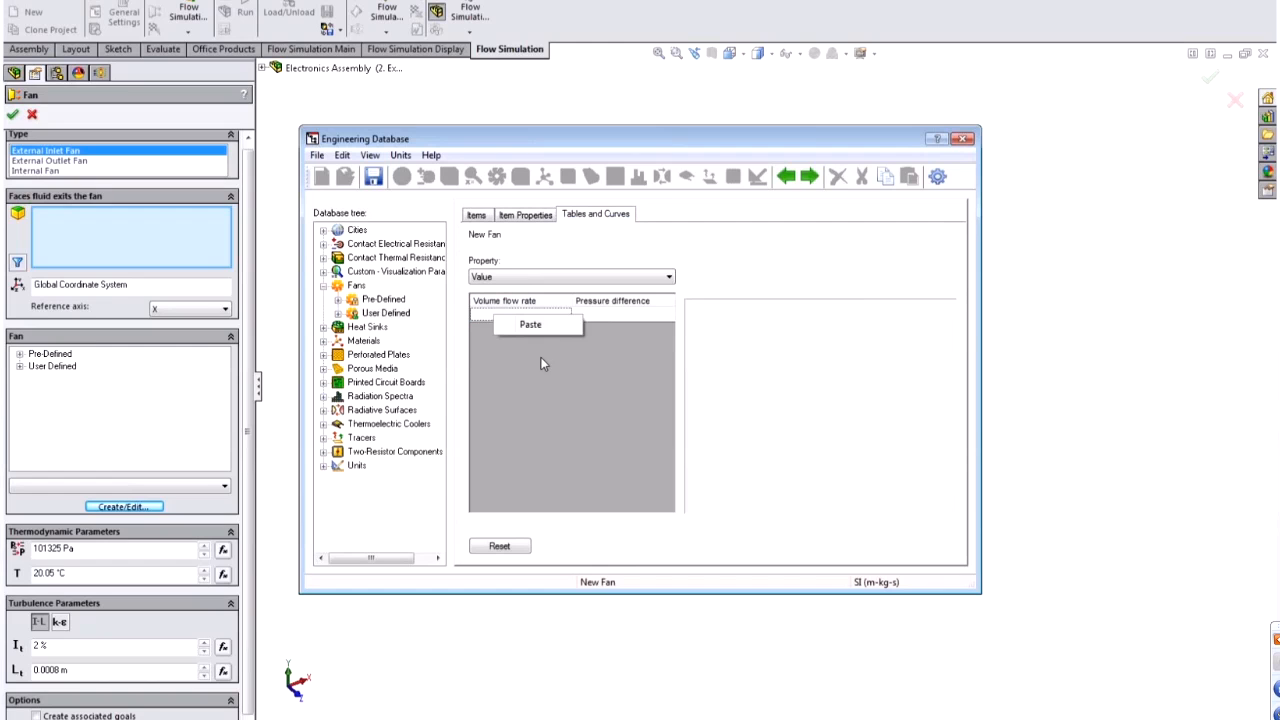
pyautogui.click(538, 323)
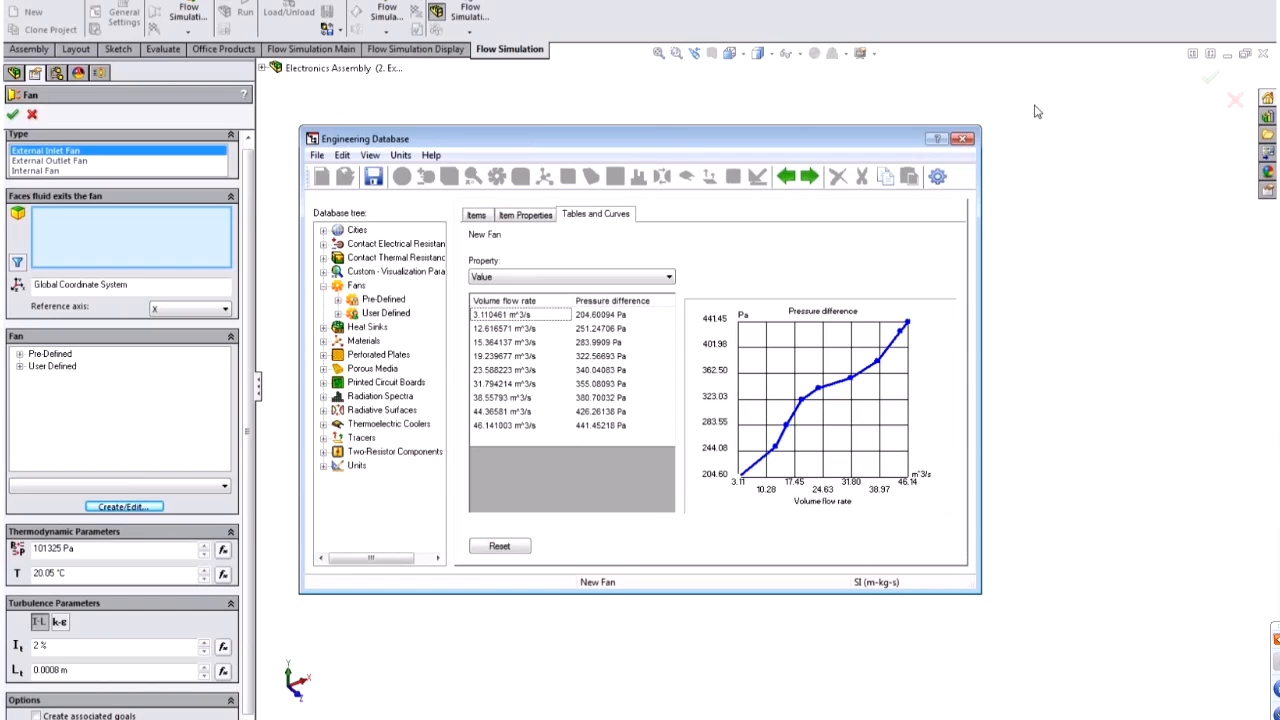
pyautogui.click(963, 139)
pyautogui.click(655, 420)
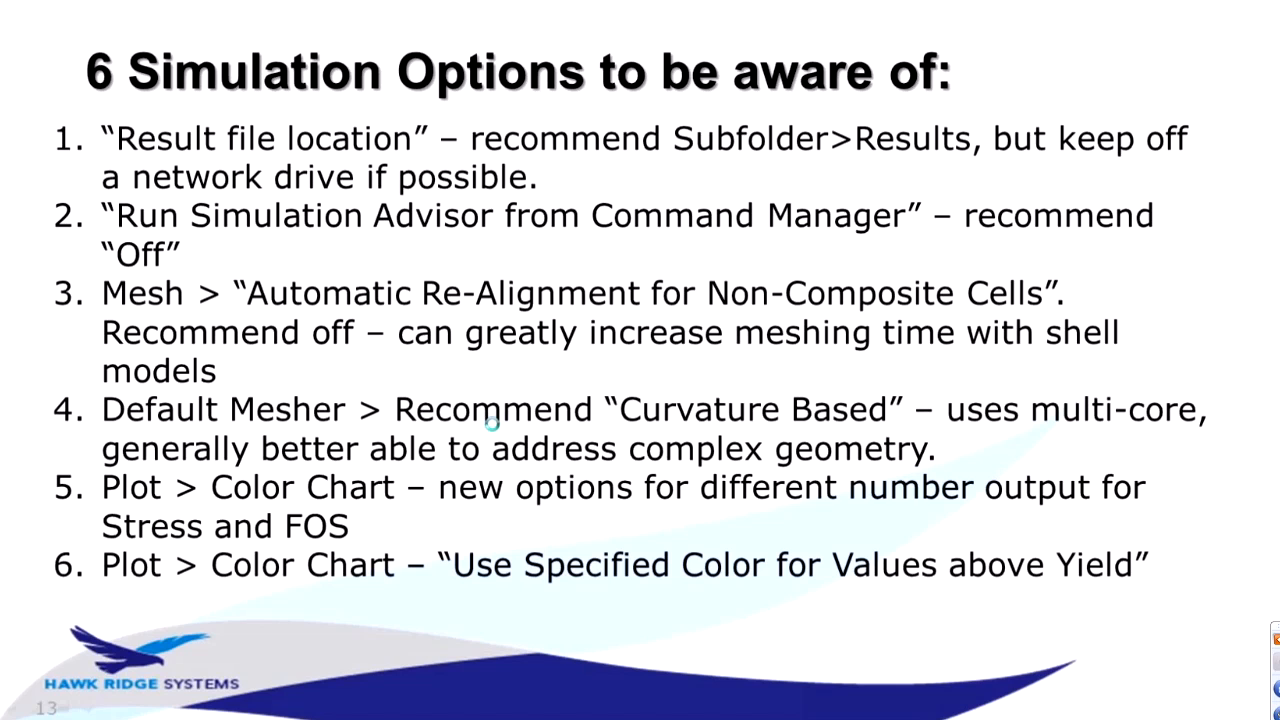
pyautogui.click(491, 424)
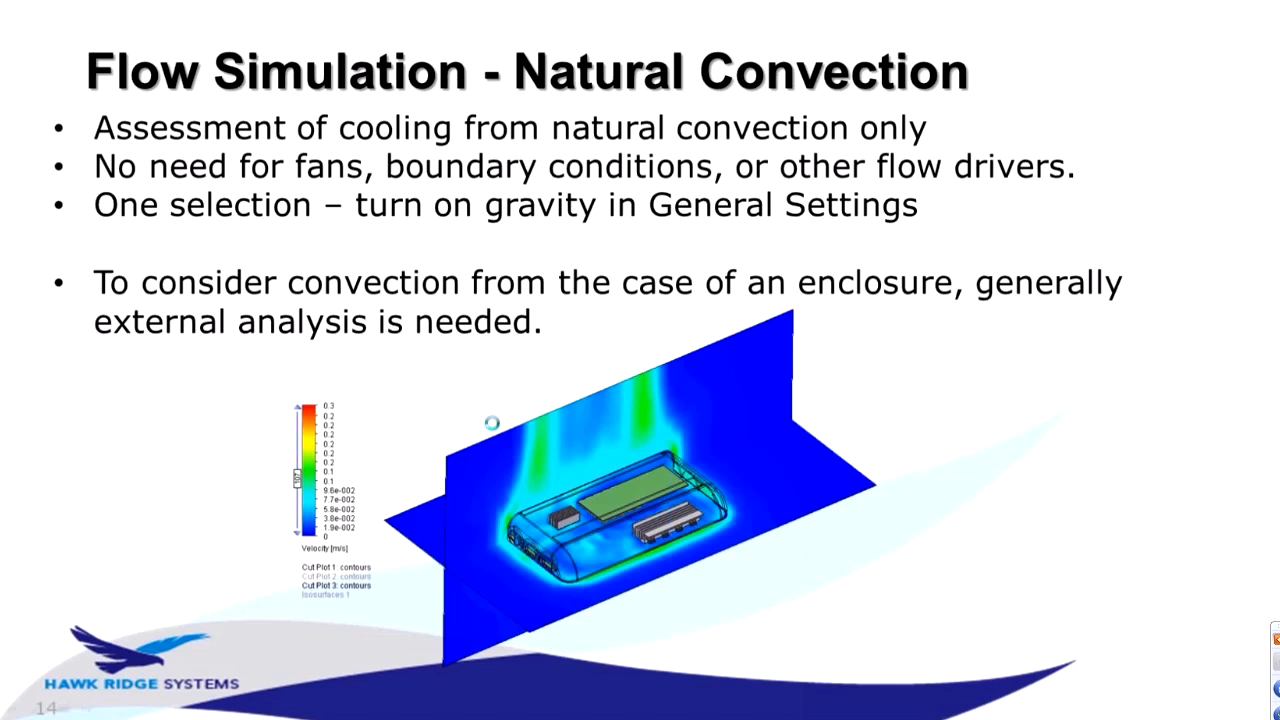
pyautogui.click(492, 424)
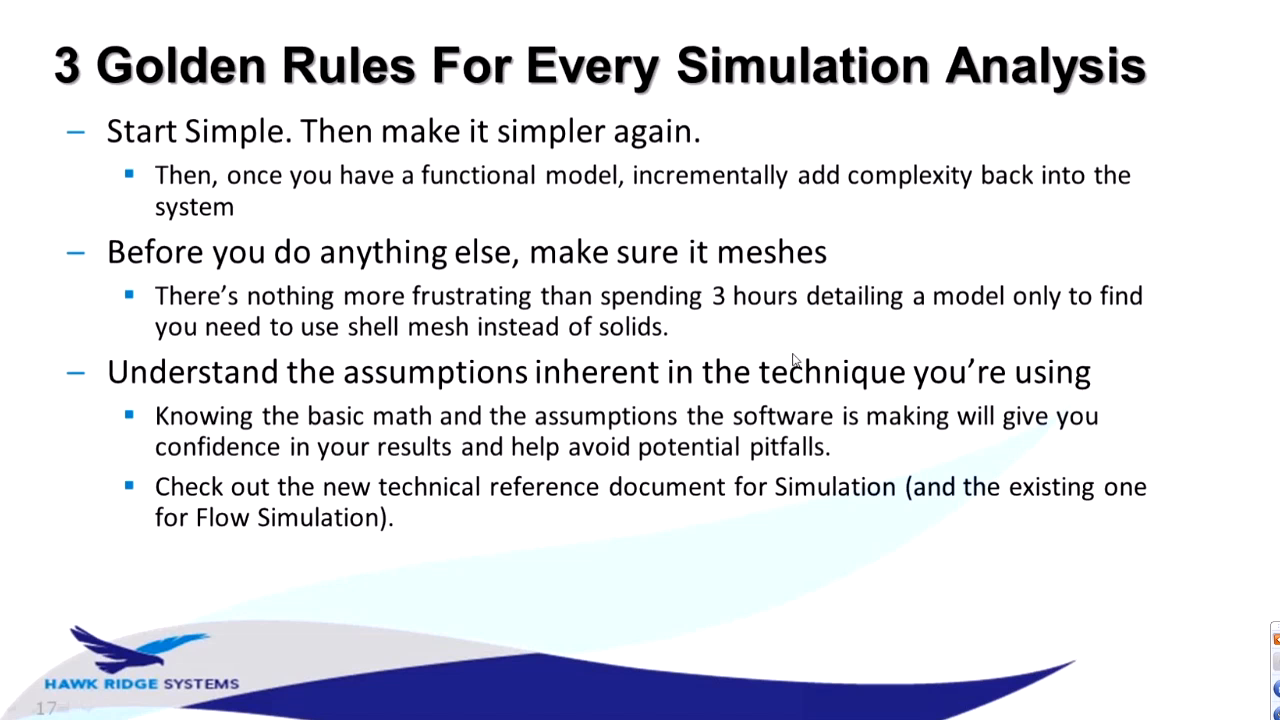
pyautogui.press('Left')
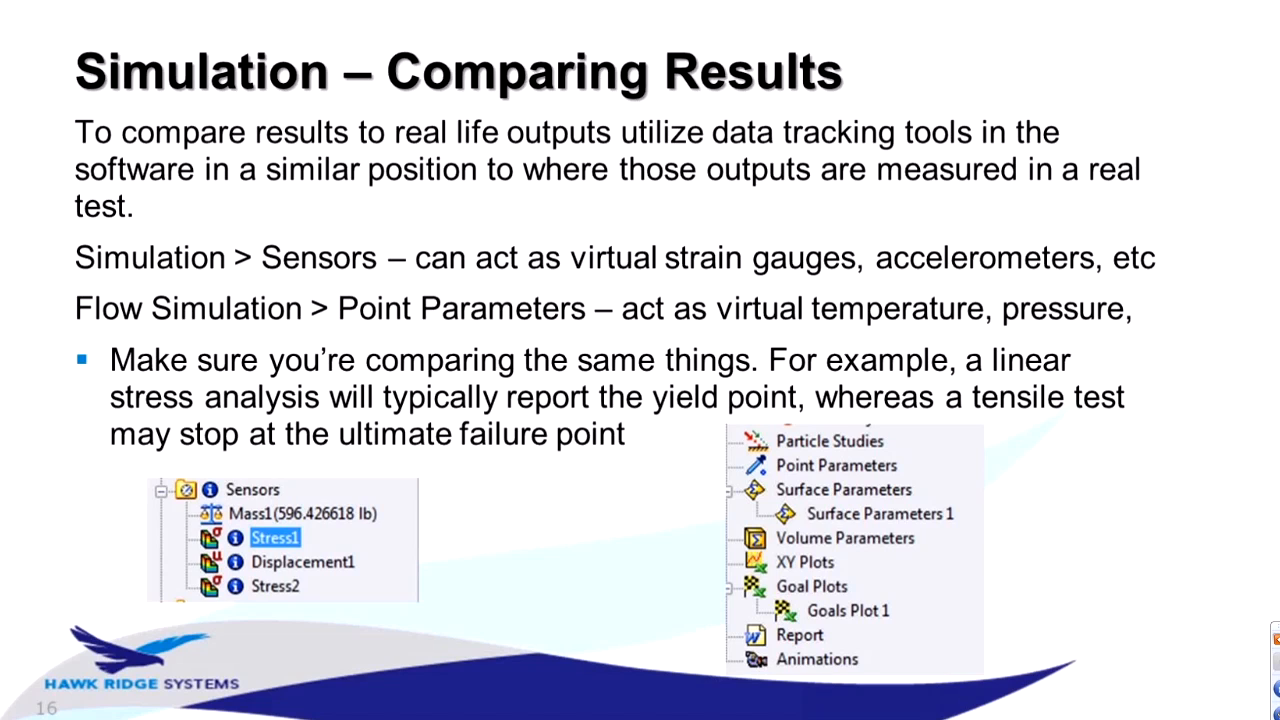
pyautogui.press('Right')
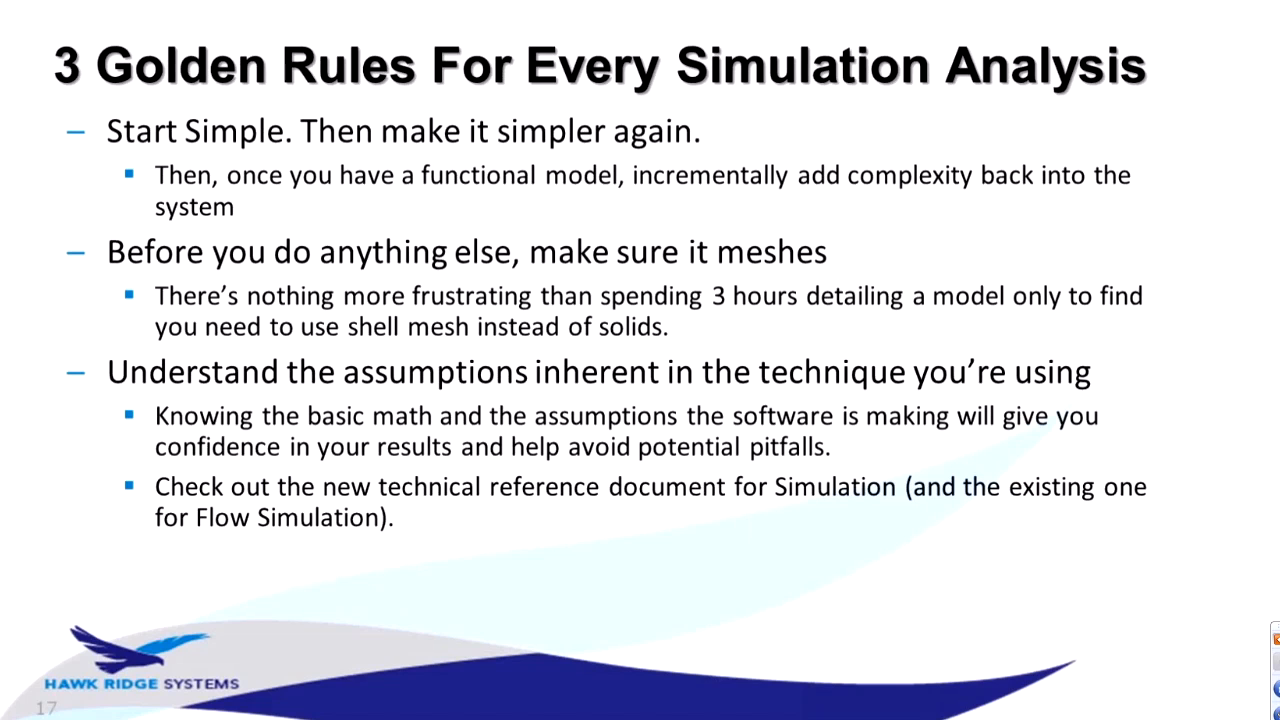